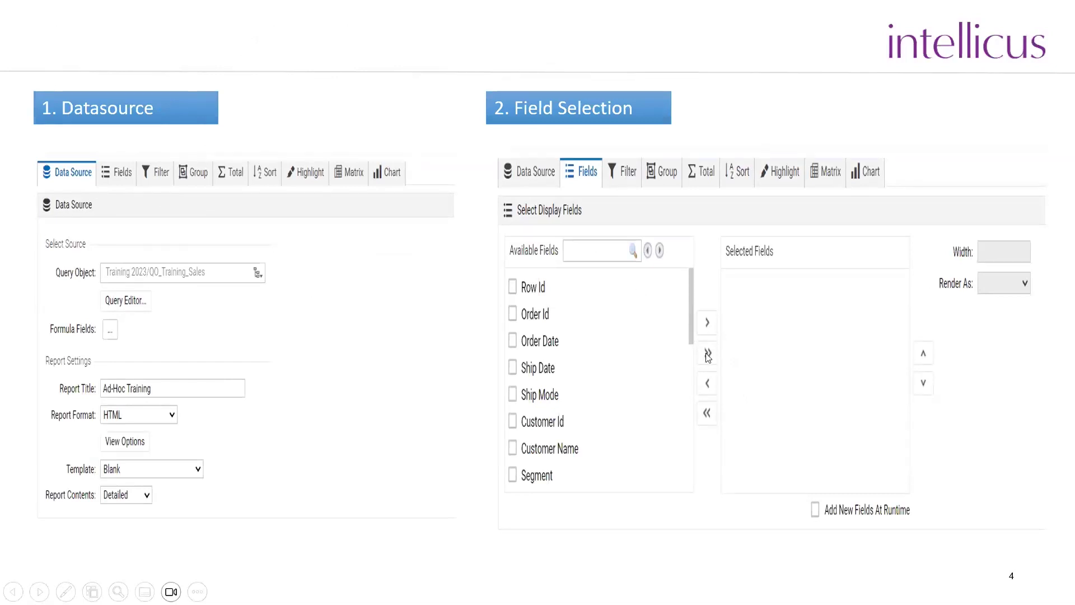
# Advance the slideshow to the slide on Filter Pane, Grouping and Aggregation
pyautogui.click(1023, 359)
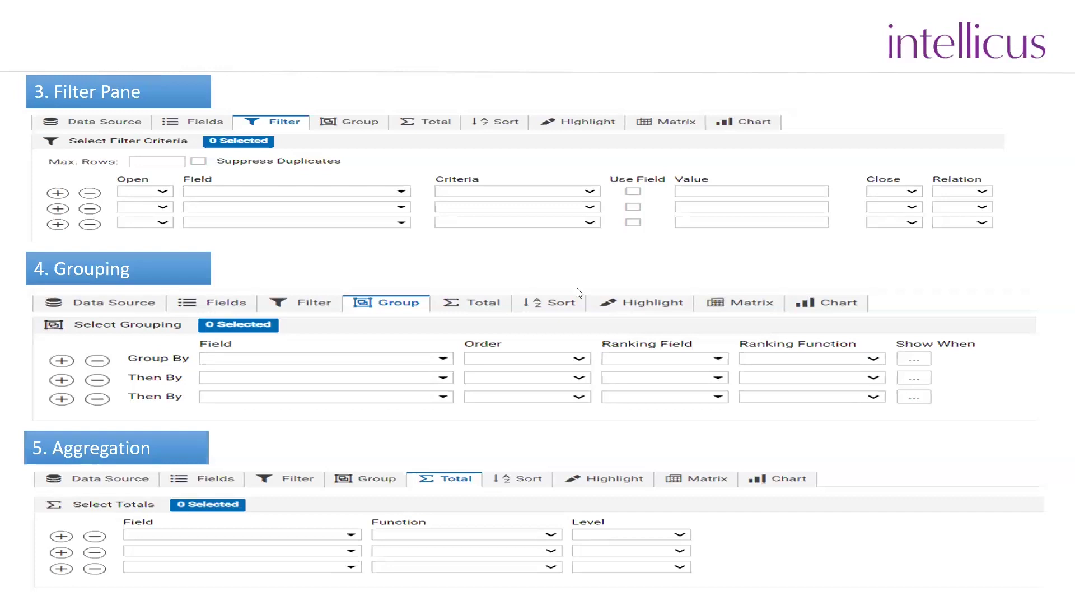
# Advance the slideshow to slide 6 on Sorting and Highlighting
pyautogui.click(655, 276)
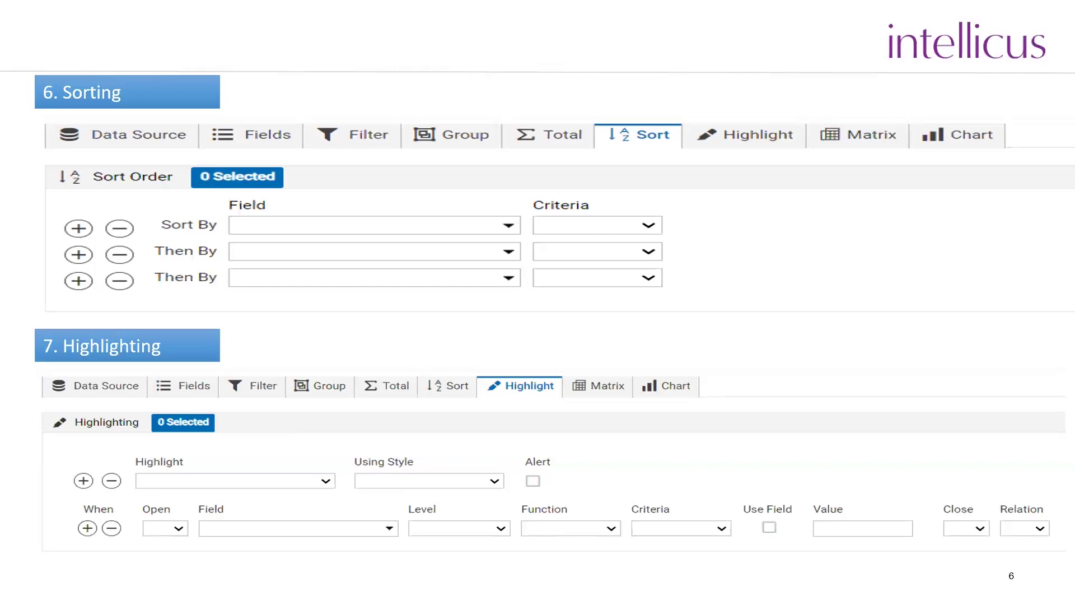
# Advance the slideshow to slide 7 presenting the Matrix and Chart panes
pyautogui.press('Right')
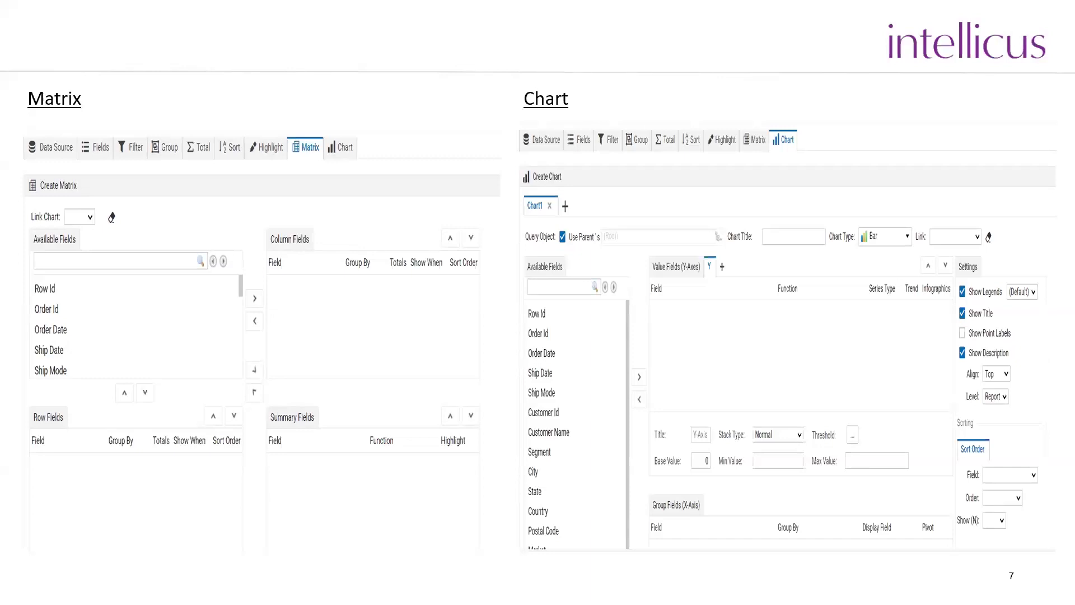
# Advance the slideshow past the Matrix and Chart slide toward the Ad-Hoc Report slide
pyautogui.click(769, 258)
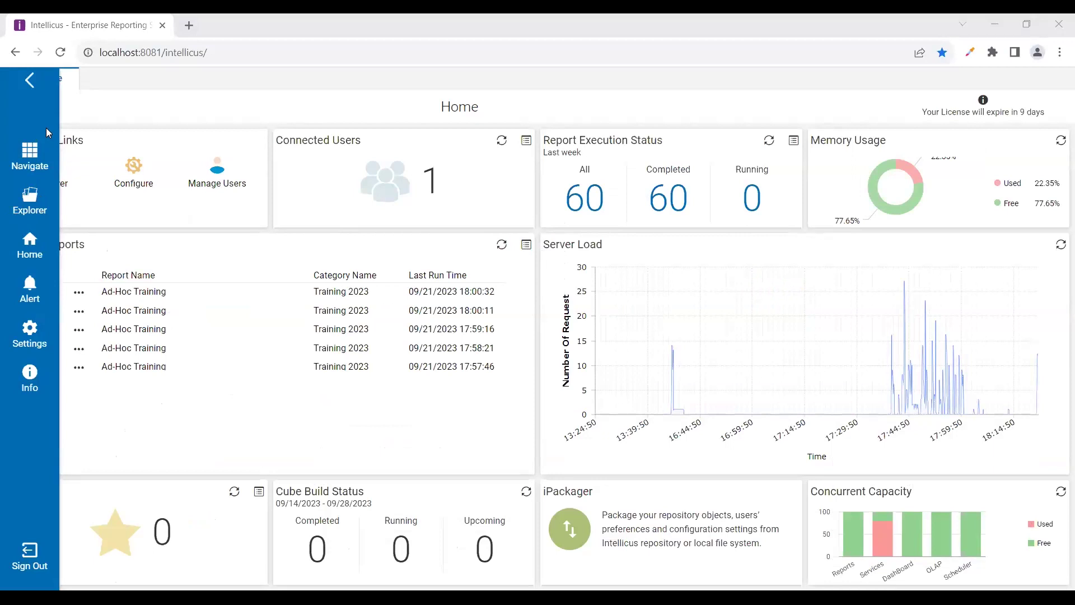
# Create a new Ad hoc Report from the Design section of the Navigate panel
pyautogui.click(31, 157)
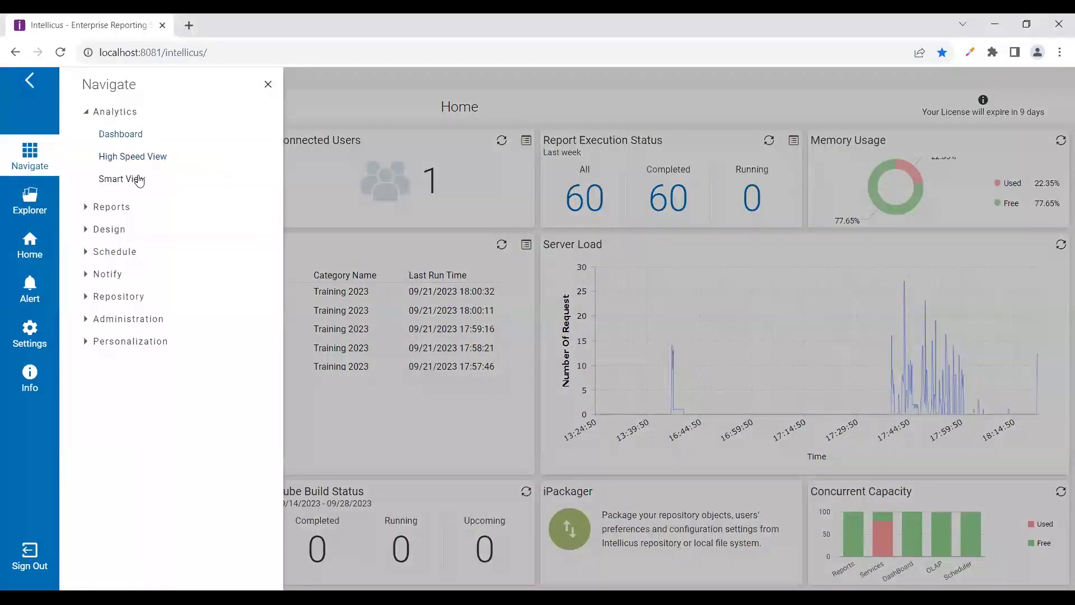
pyautogui.click(84, 230)
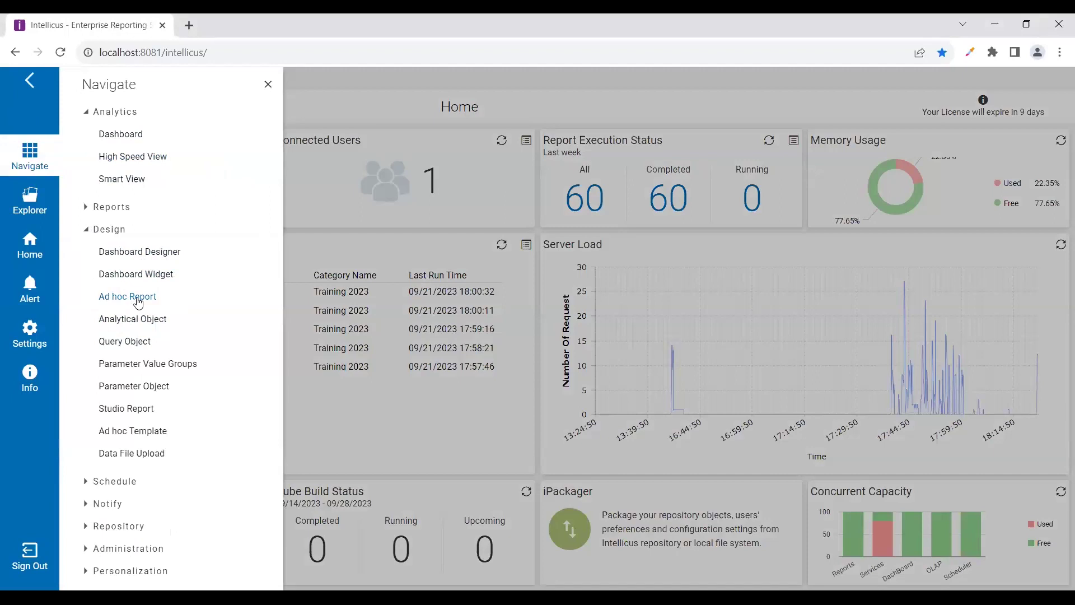
pyautogui.click(138, 302)
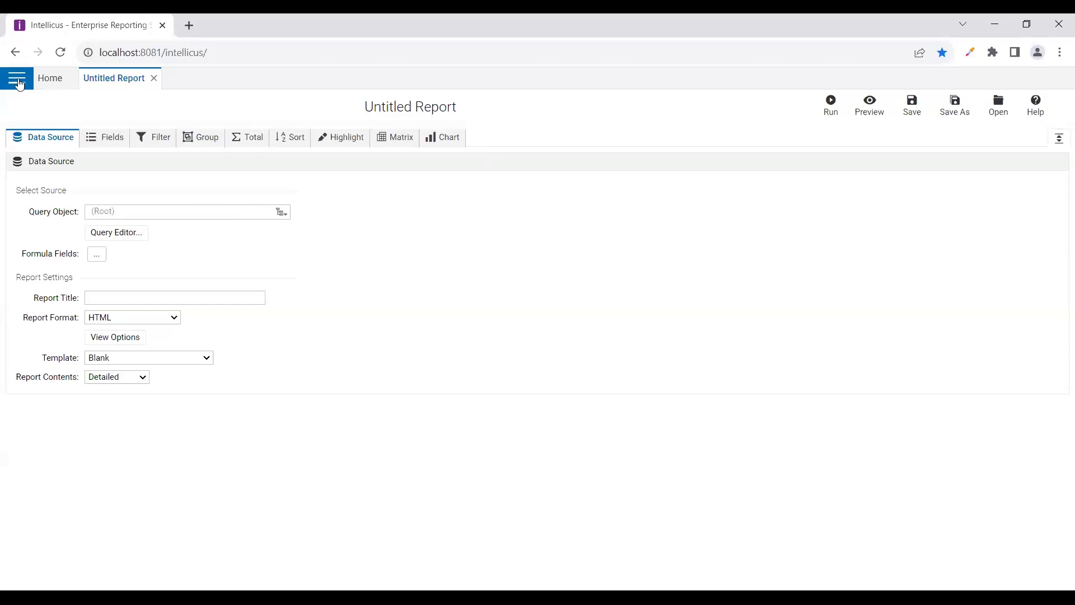
# Open QO_Training_Sales from Training 2023, preview its Result rows, then return to Untitled Report
pyautogui.click(20, 84)
pyautogui.click(30, 199)
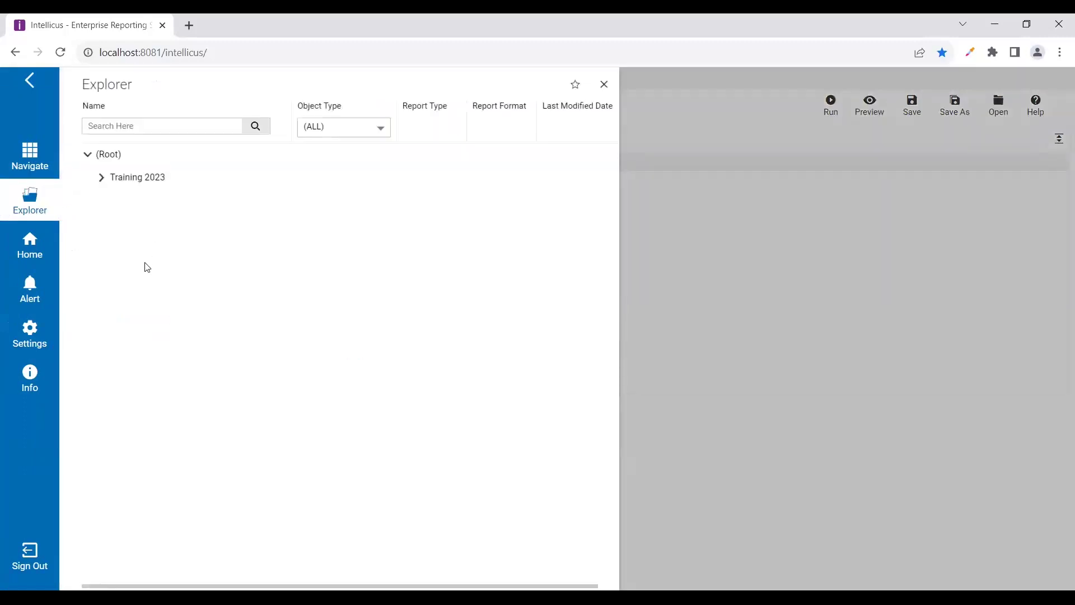
pyautogui.click(101, 177)
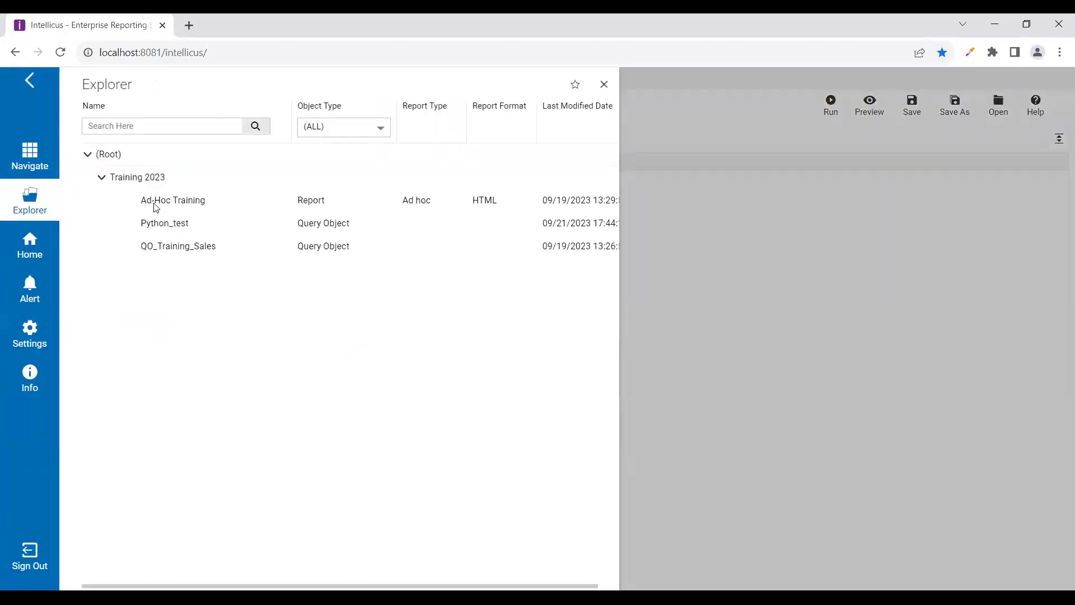
pyautogui.doubleClick(170, 244)
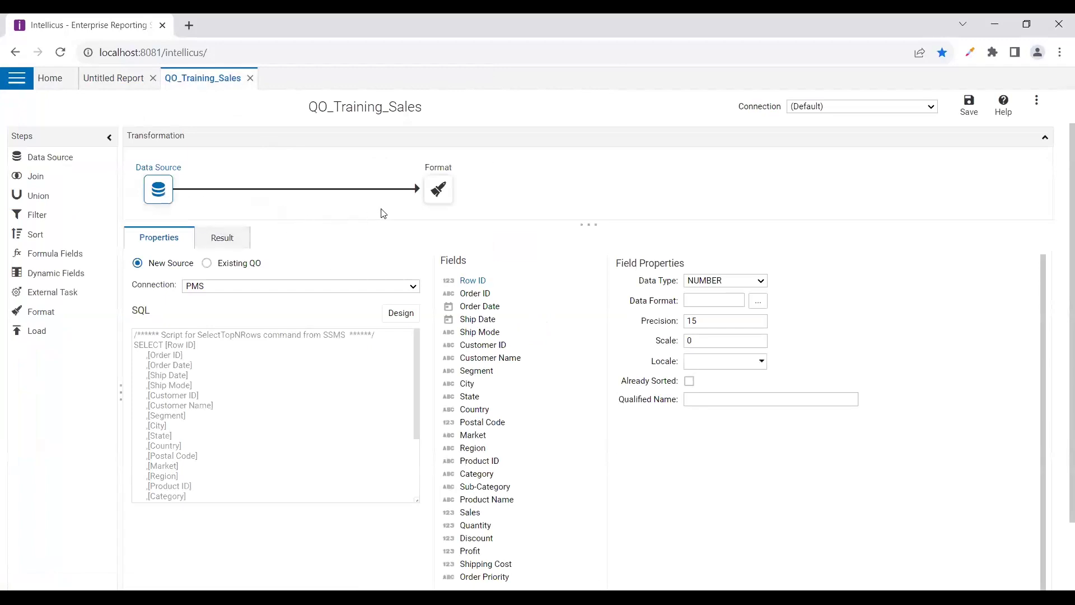
pyautogui.click(232, 244)
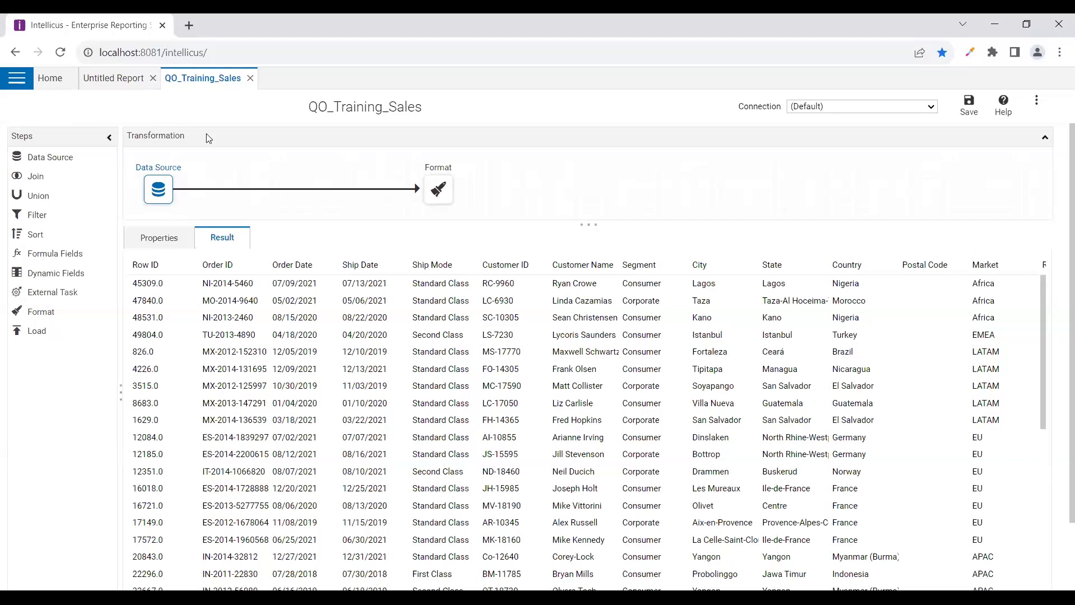
pyautogui.click(113, 79)
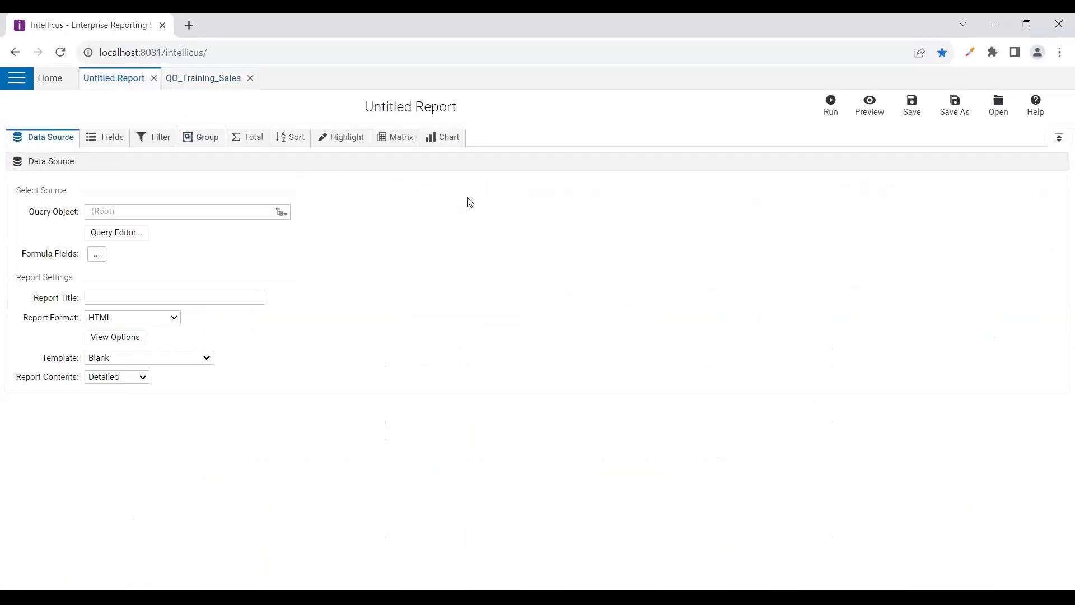
# Use QO_Training_Sales as query object, title the report 'Ad-Hoc Training Session 4', and view HTML options
pyautogui.click(281, 212)
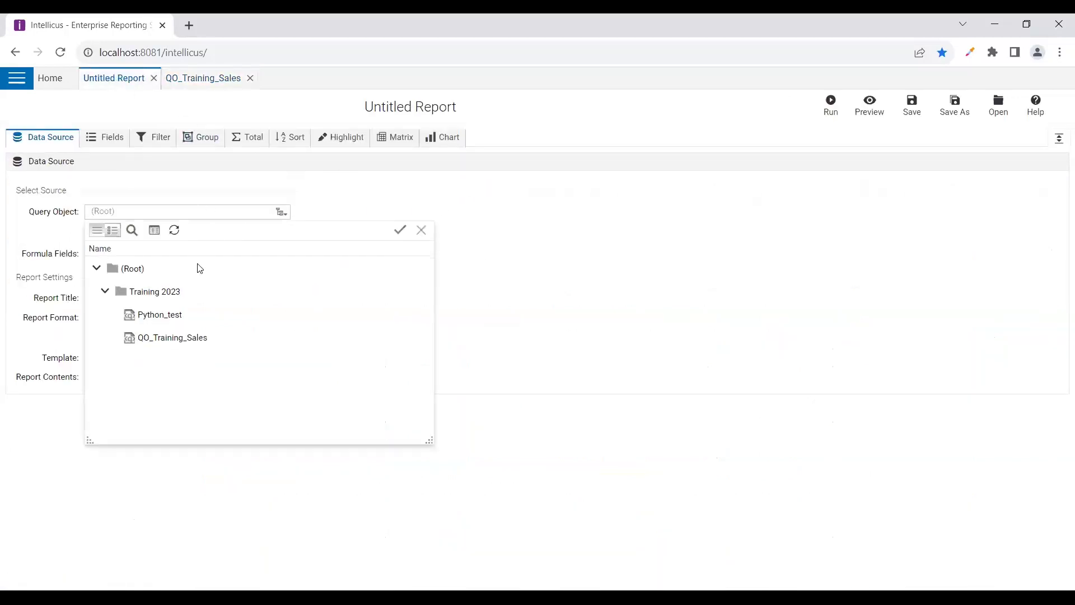
pyautogui.doubleClick(142, 338)
pyautogui.click(193, 298)
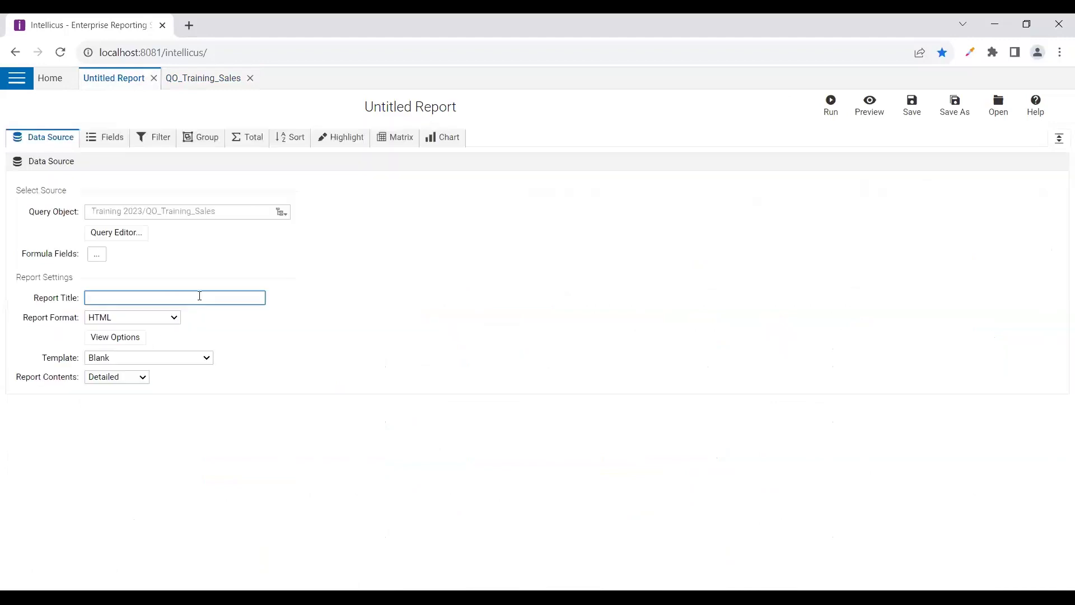
pyautogui.click(127, 301)
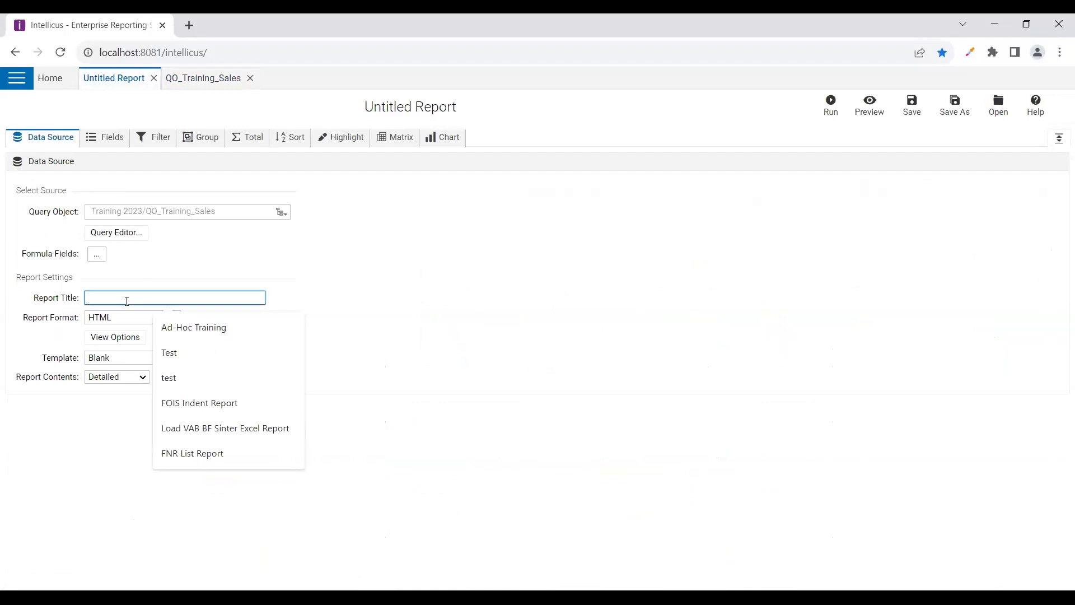
pyautogui.click(179, 330)
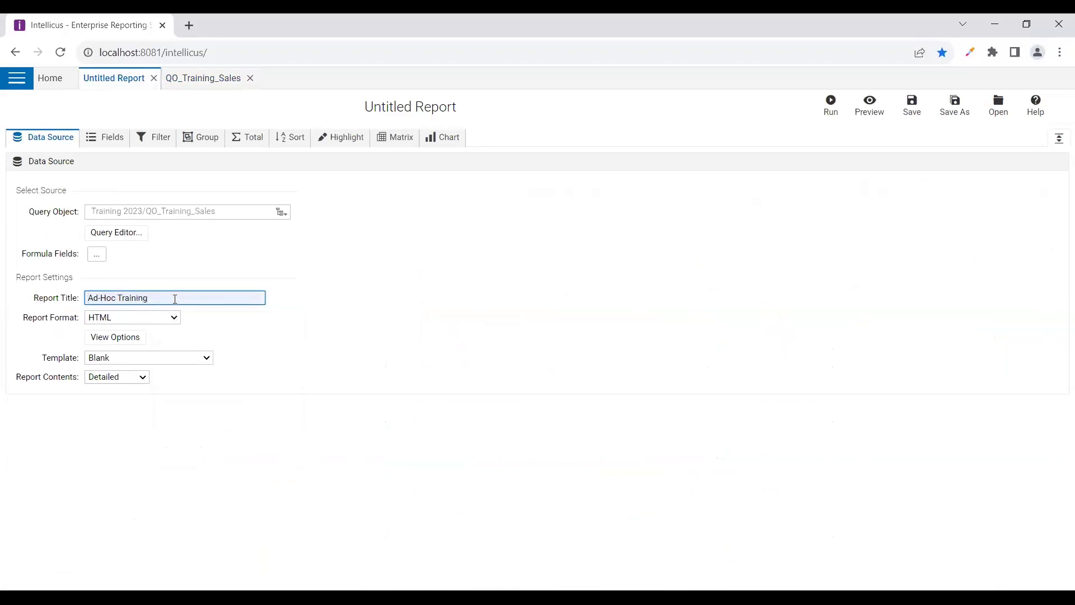
pyautogui.write('Sessi')
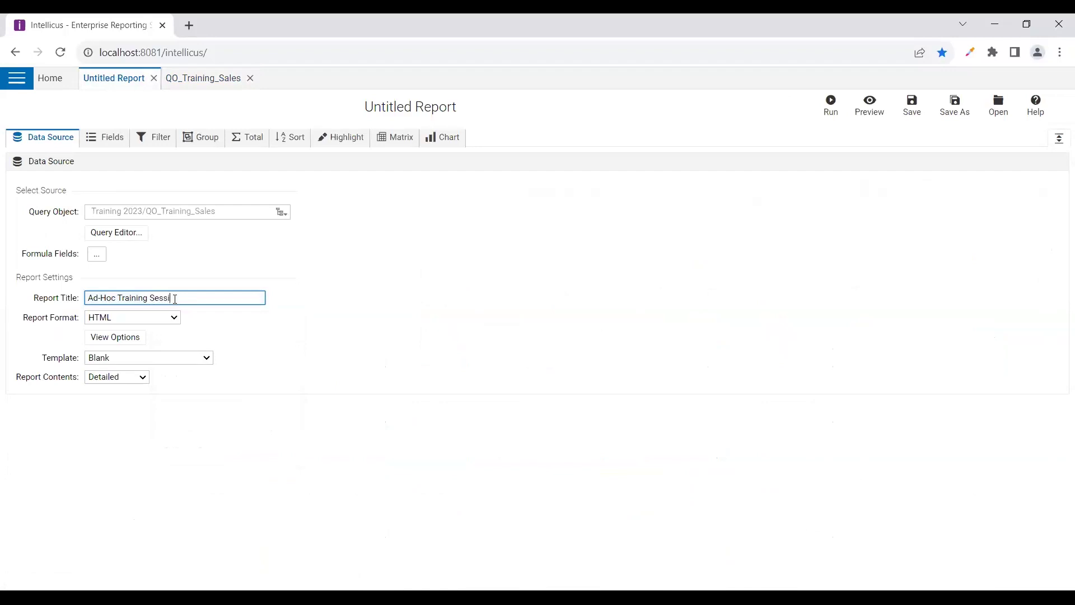
pyautogui.write('on 4')
pyautogui.click(216, 327)
pyautogui.click(145, 323)
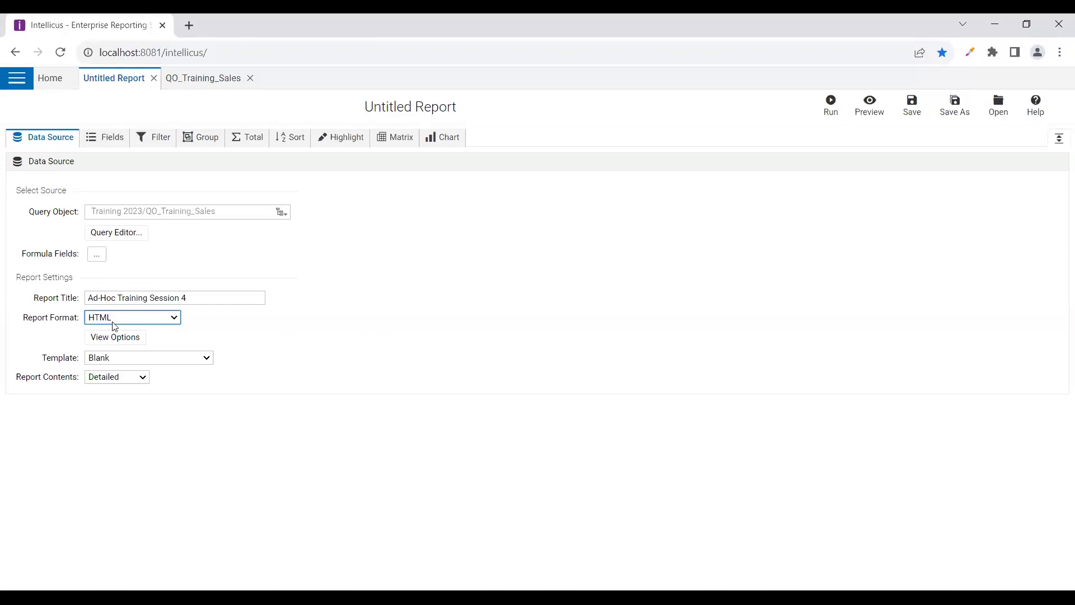
pyautogui.click(111, 337)
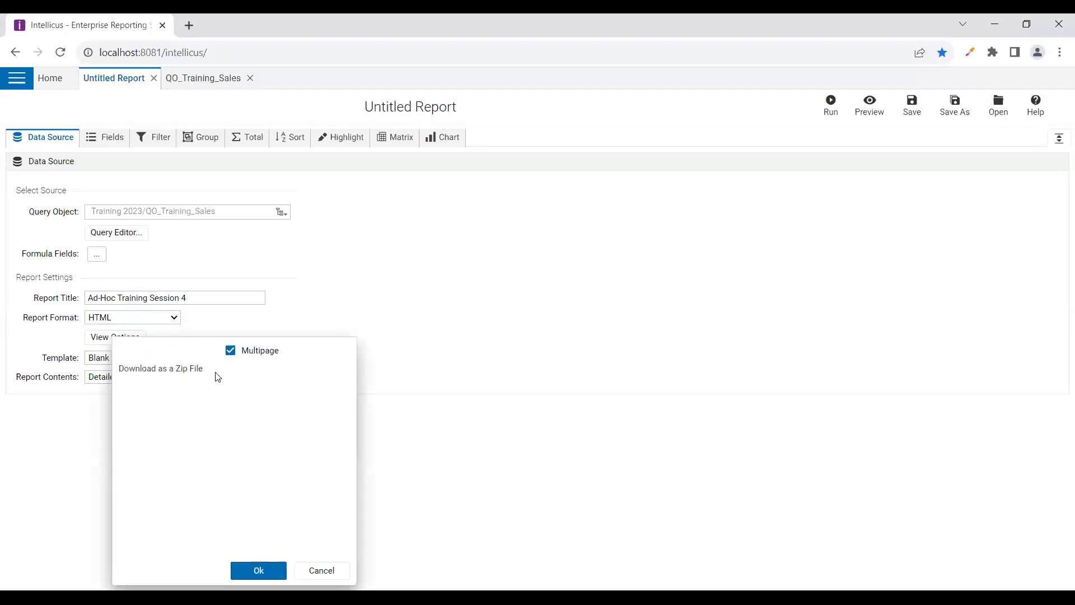
# Close the HTML options, switch the format to ACROBAT PDF, and dismiss its options unchanged
pyautogui.click(316, 565)
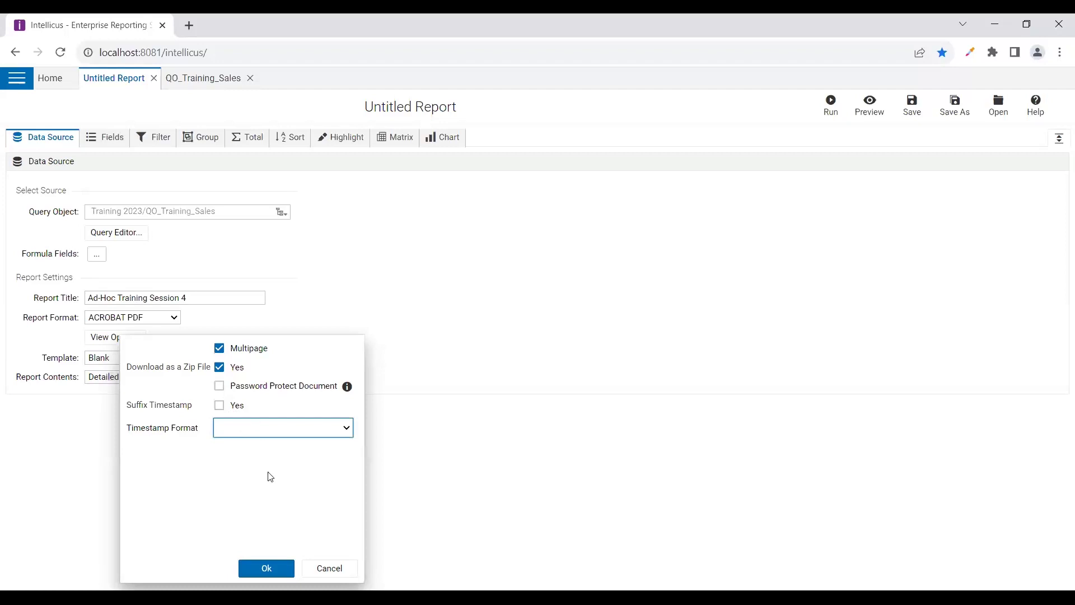
pyautogui.click(343, 567)
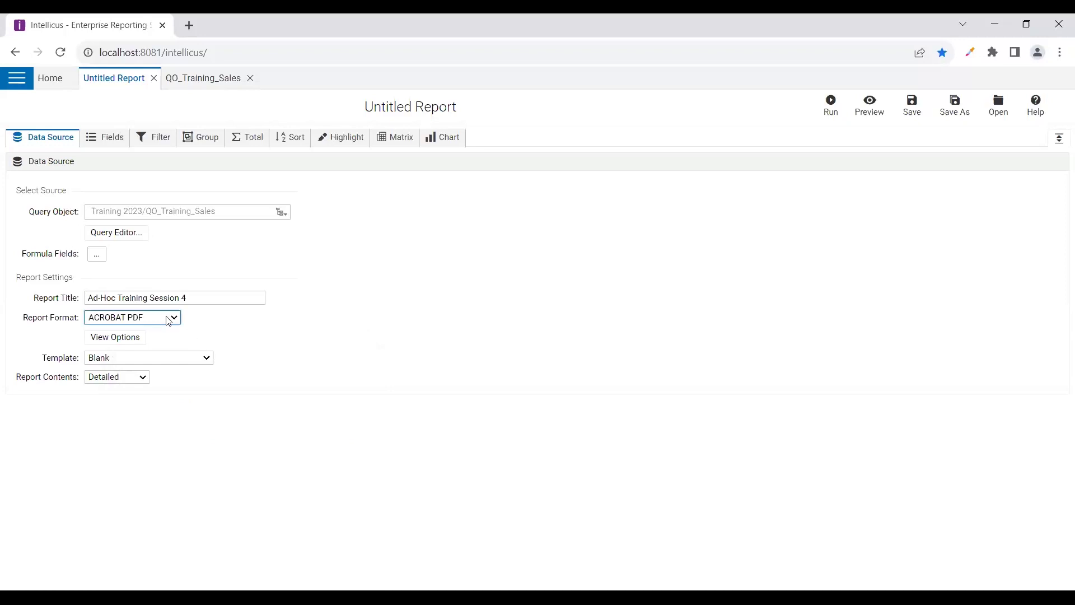
# Set the Report Format back to HTML on the Data Source tab
pyautogui.click(140, 351)
pyautogui.click(203, 357)
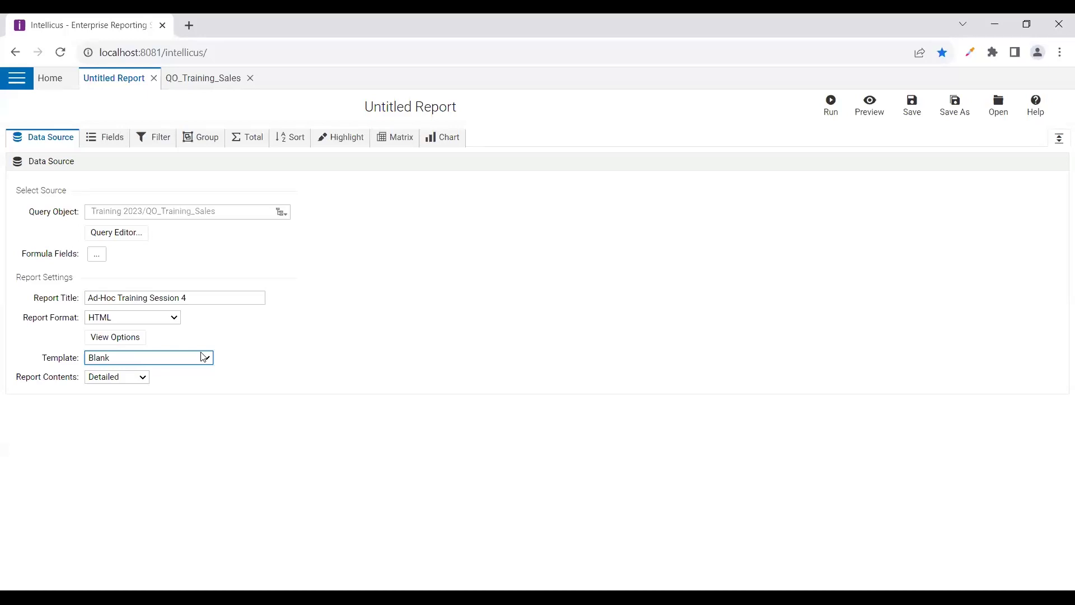
pyautogui.click(272, 370)
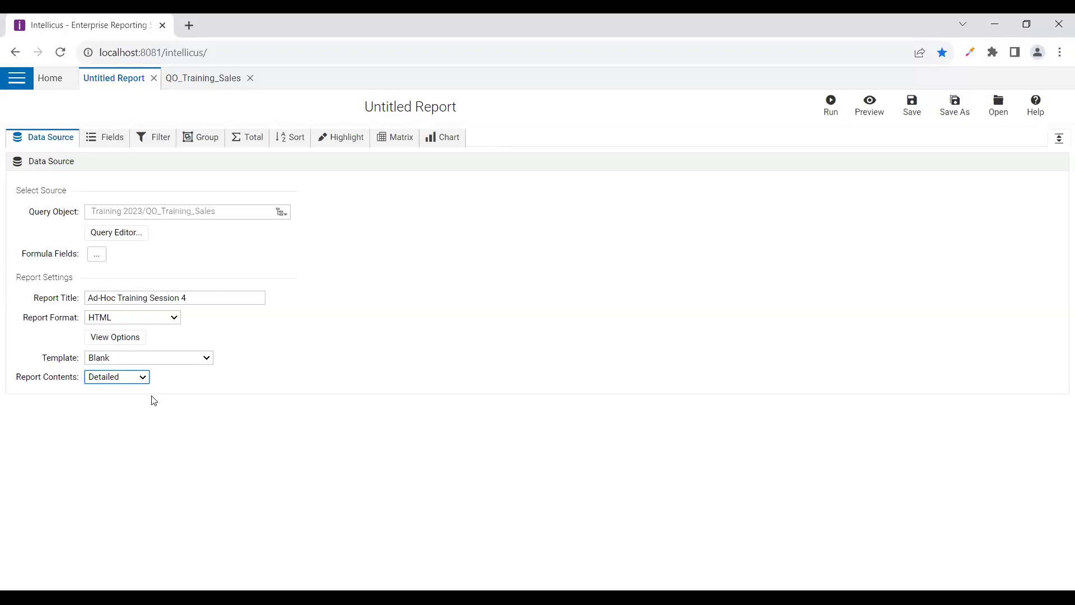
pyautogui.click(105, 137)
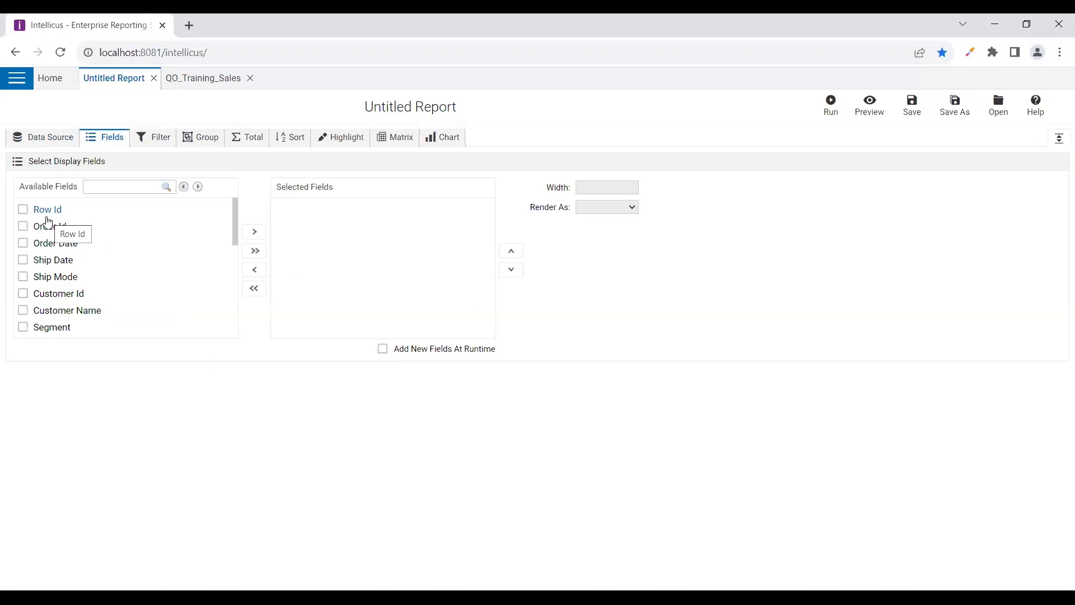
pyautogui.click(22, 226)
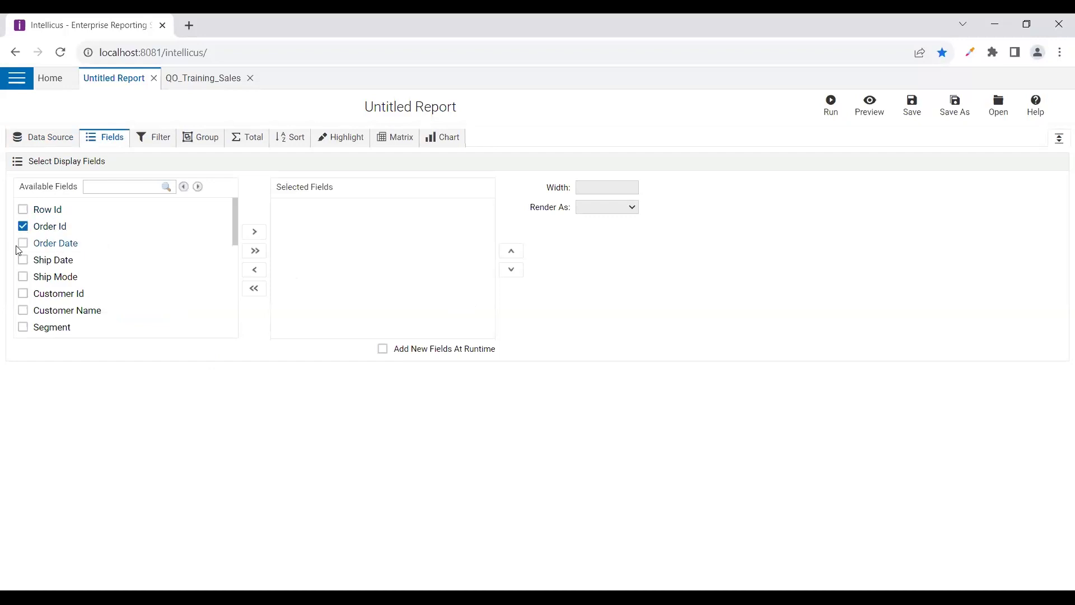
pyautogui.click(23, 243)
pyautogui.click(22, 260)
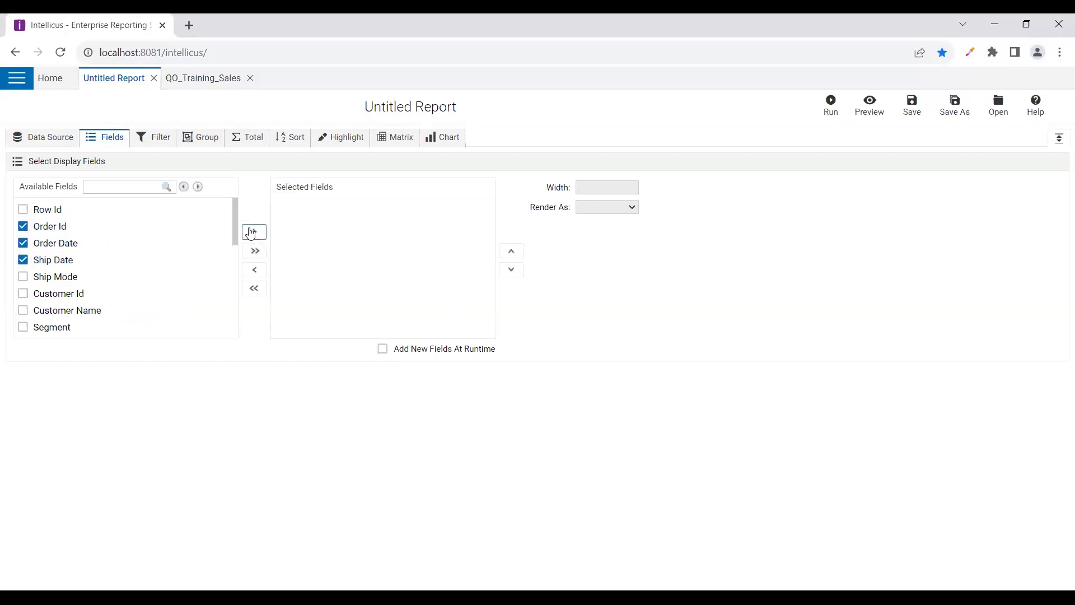
pyautogui.click(254, 232)
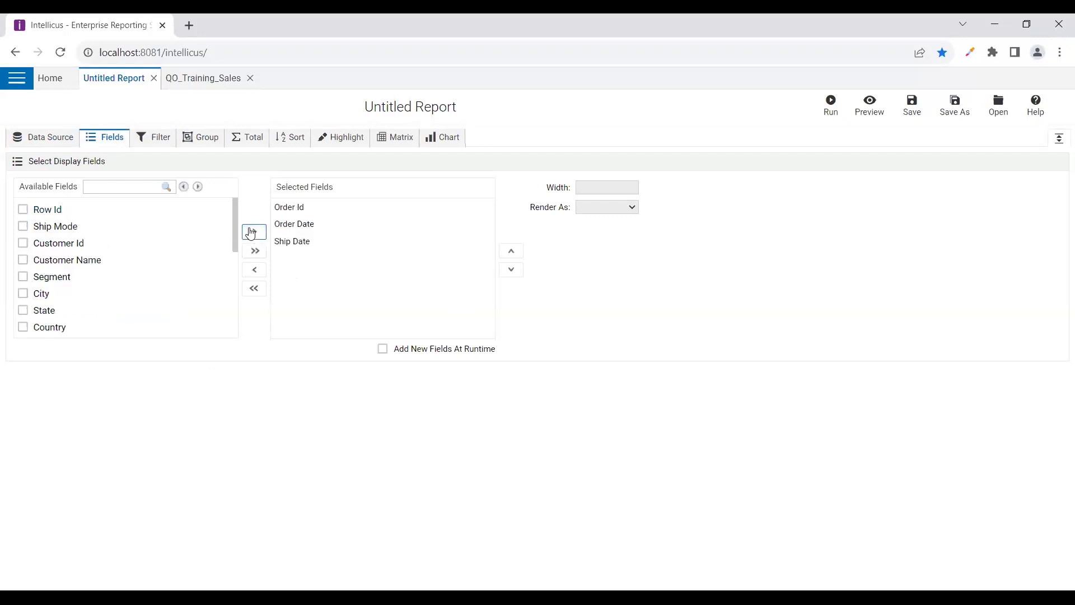
pyautogui.click(254, 288)
pyautogui.click(255, 252)
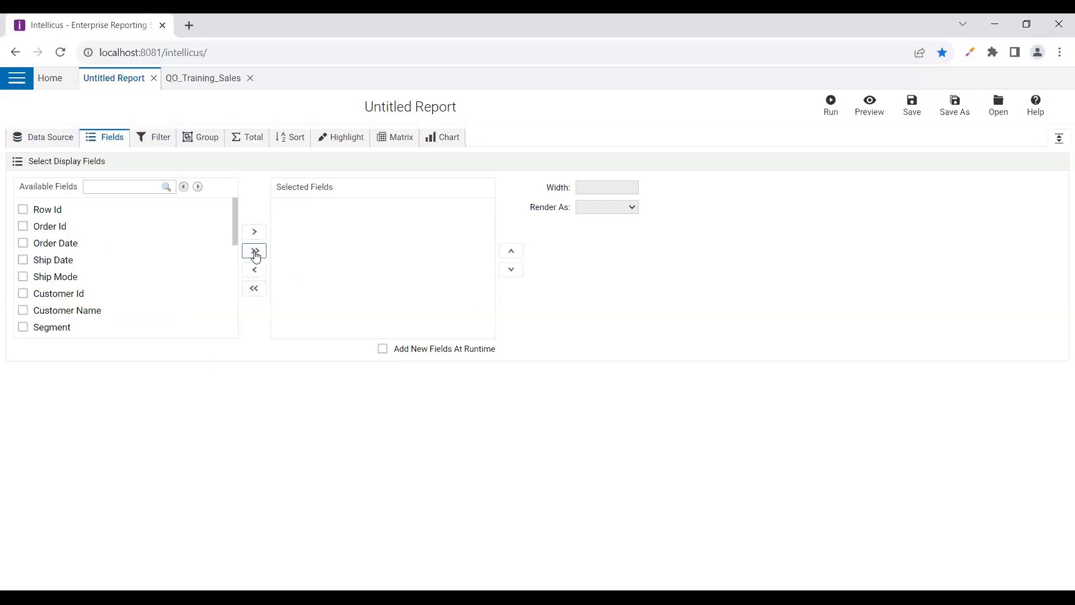
pyautogui.click(255, 254)
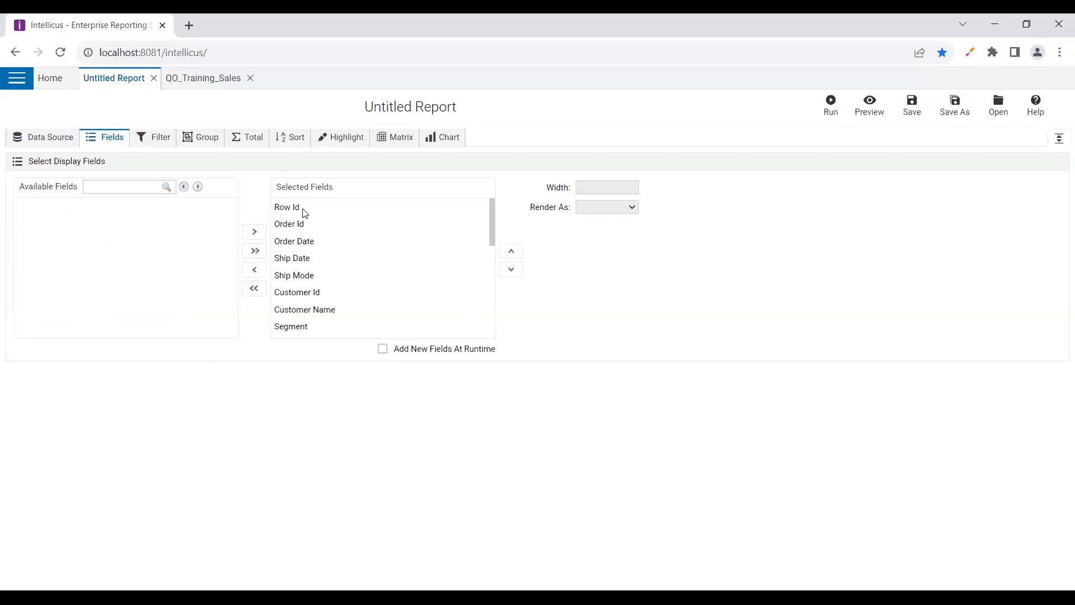
pyautogui.click(253, 289)
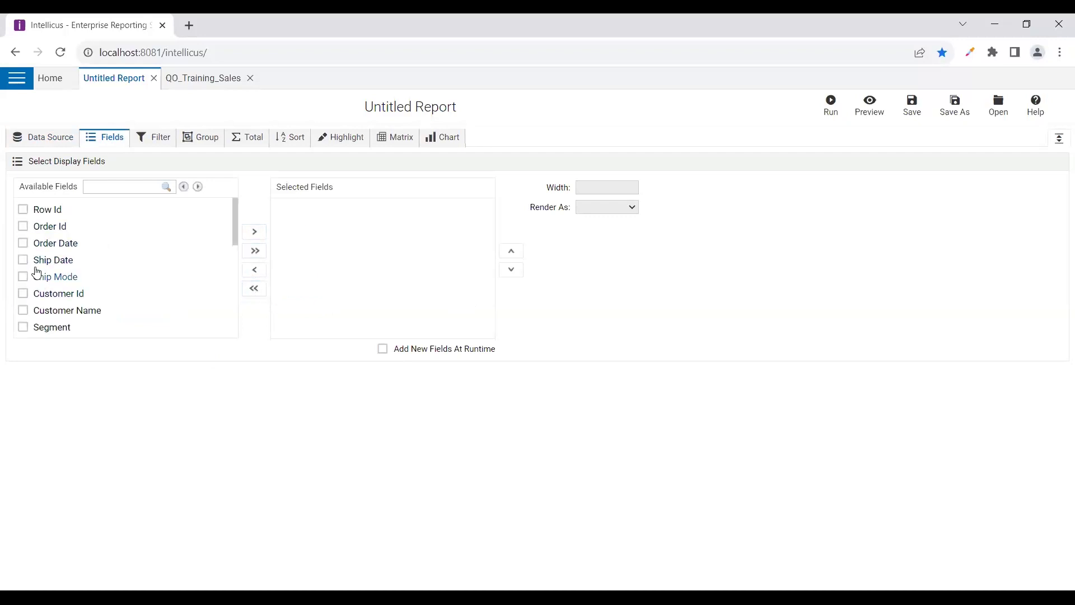
# Add Order Date, Customer Name, Segment, City, Country, Category, Sub-category, Product Name, Sales, Quantity as columns
pyautogui.click(25, 243)
pyautogui.click(24, 310)
pyautogui.scroll(-2, 30, 297)
pyautogui.click(23, 257)
pyautogui.click(23, 274)
pyautogui.click(26, 307)
pyautogui.scroll(-5, 32, 297)
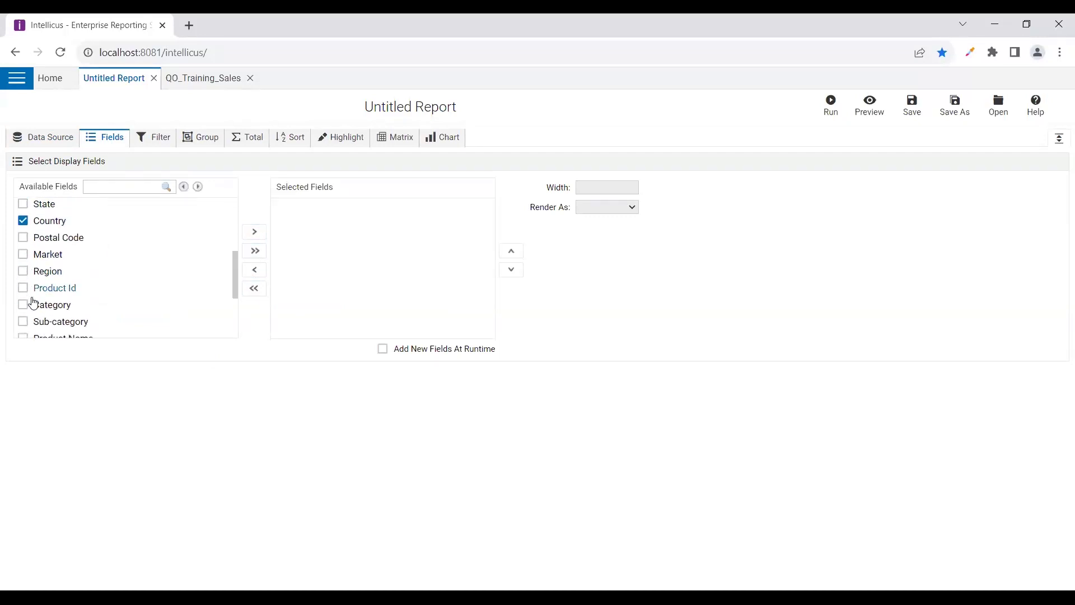
pyautogui.scroll(2, 25, 251)
pyautogui.click(23, 277)
pyautogui.click(23, 261)
pyautogui.click(23, 295)
pyautogui.click(23, 311)
pyautogui.click(23, 328)
pyautogui.click(254, 231)
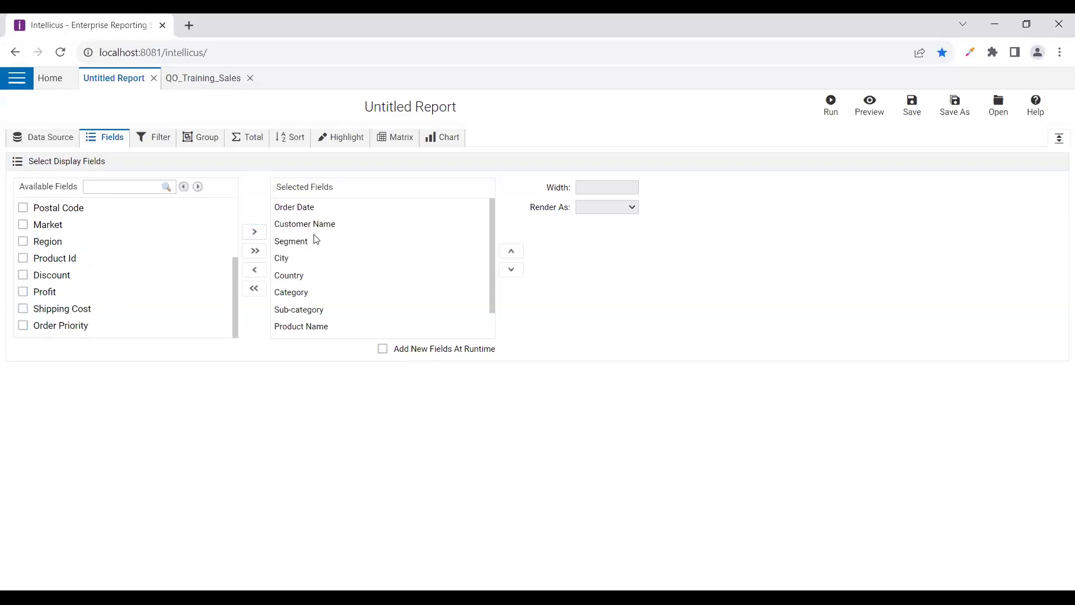
# Move Country above City in the column order and enable Add New Fields At Runtime
pyautogui.click(293, 276)
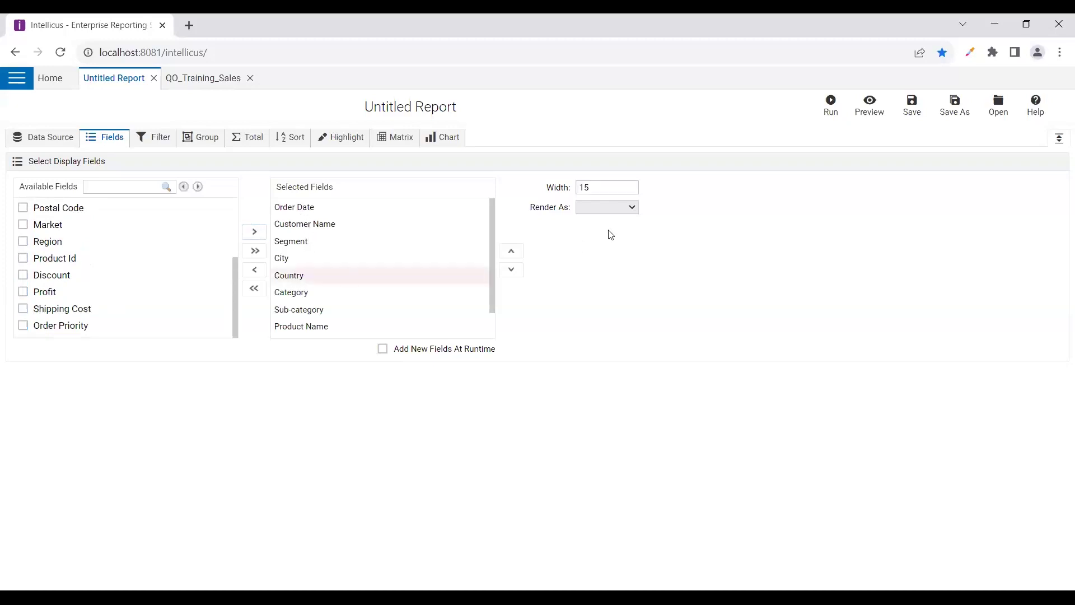
pyautogui.click(510, 253)
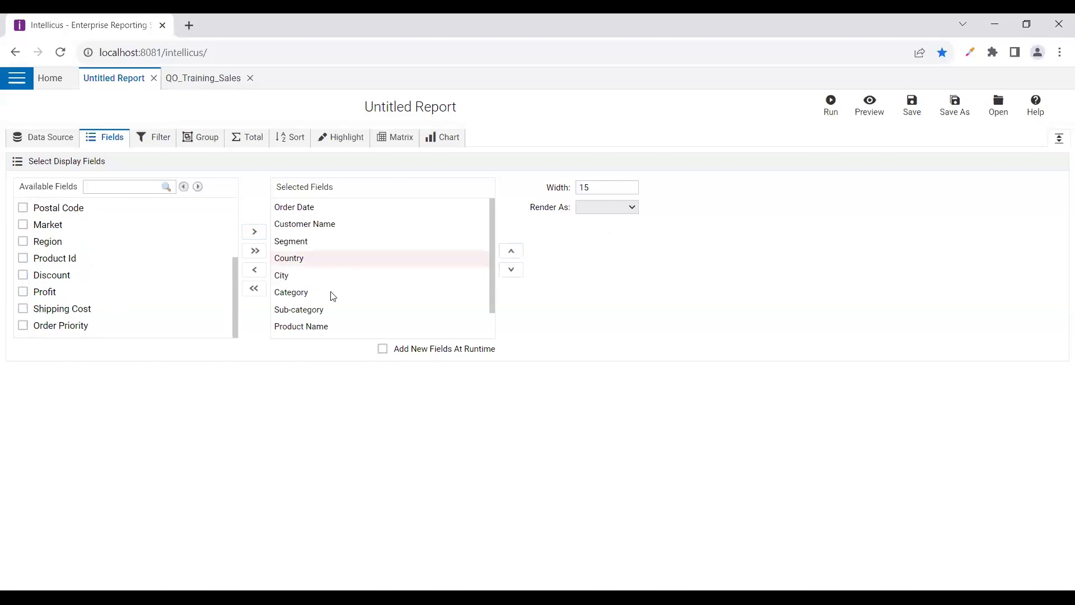
pyautogui.scroll(-1, 339, 276)
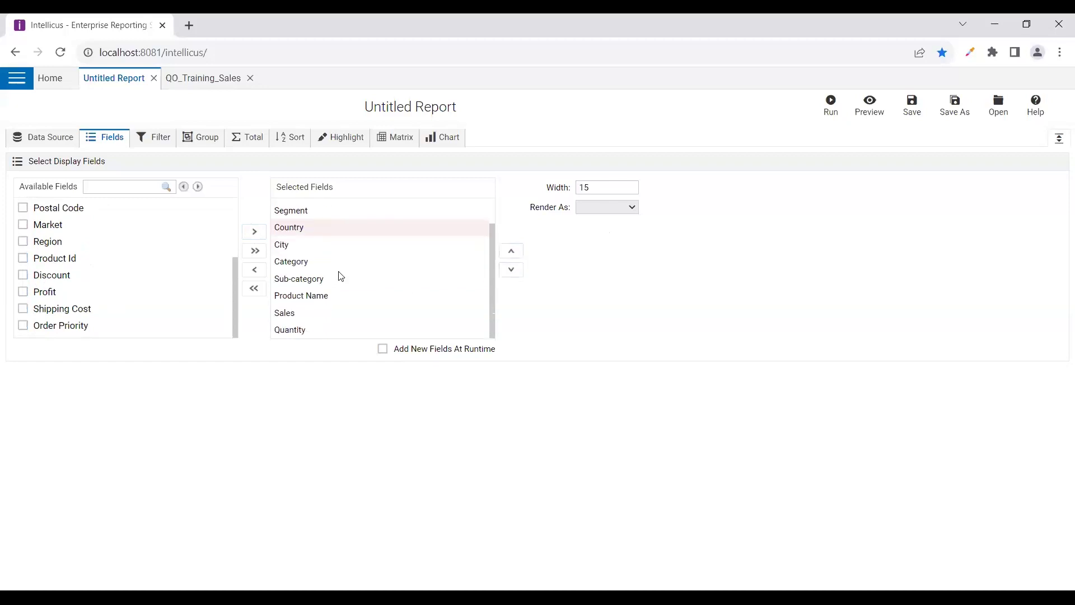
pyautogui.click(311, 279)
pyautogui.click(301, 302)
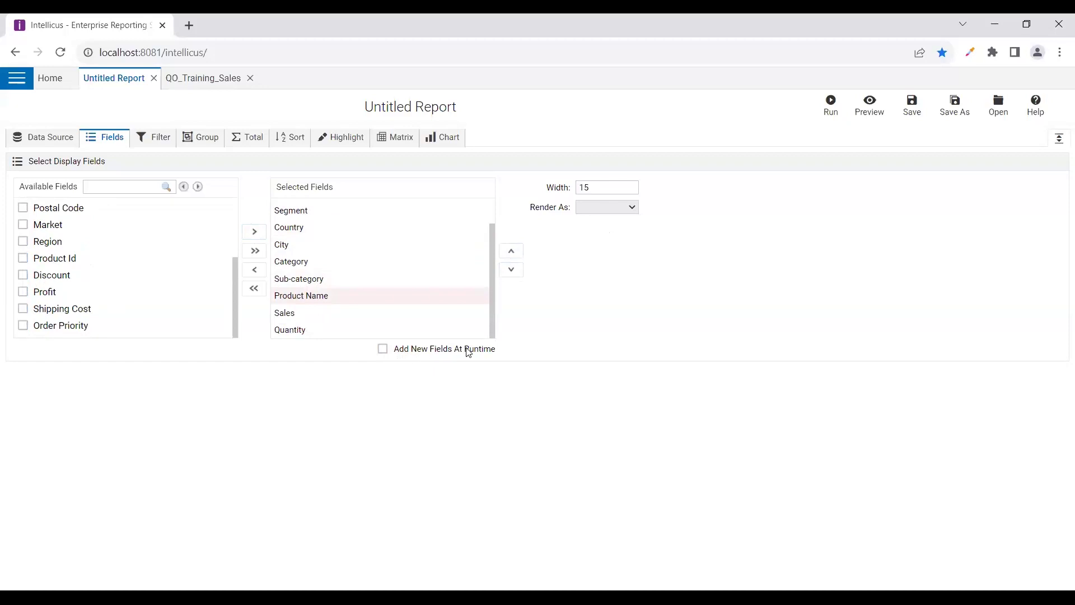
pyautogui.click(384, 351)
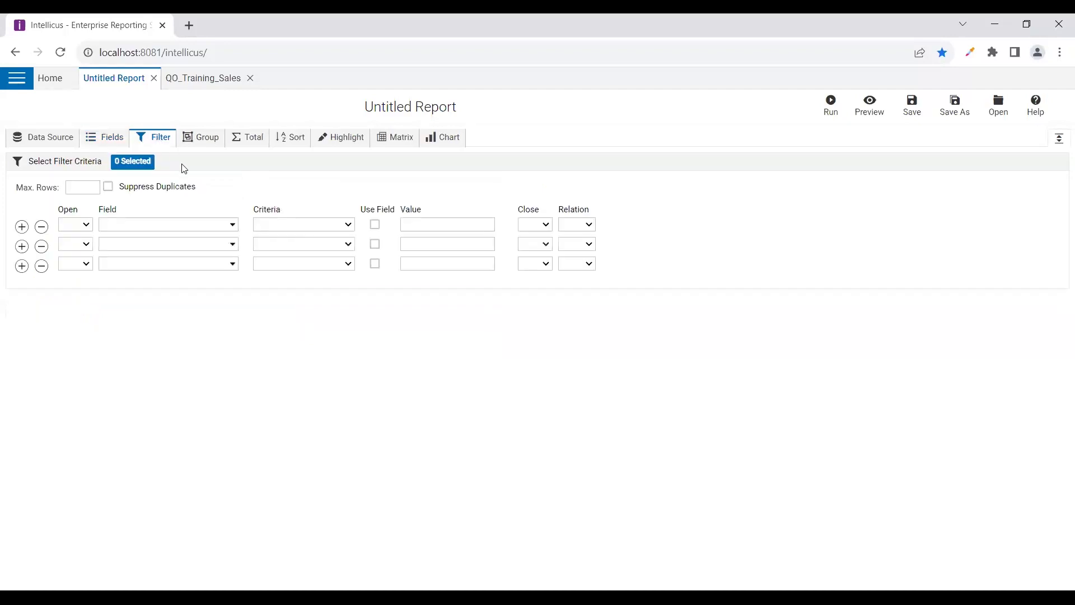
# Build a filter condition with Field Sales and Criteria Above, comparing against the Profit field instead of 100000
pyautogui.click(230, 224)
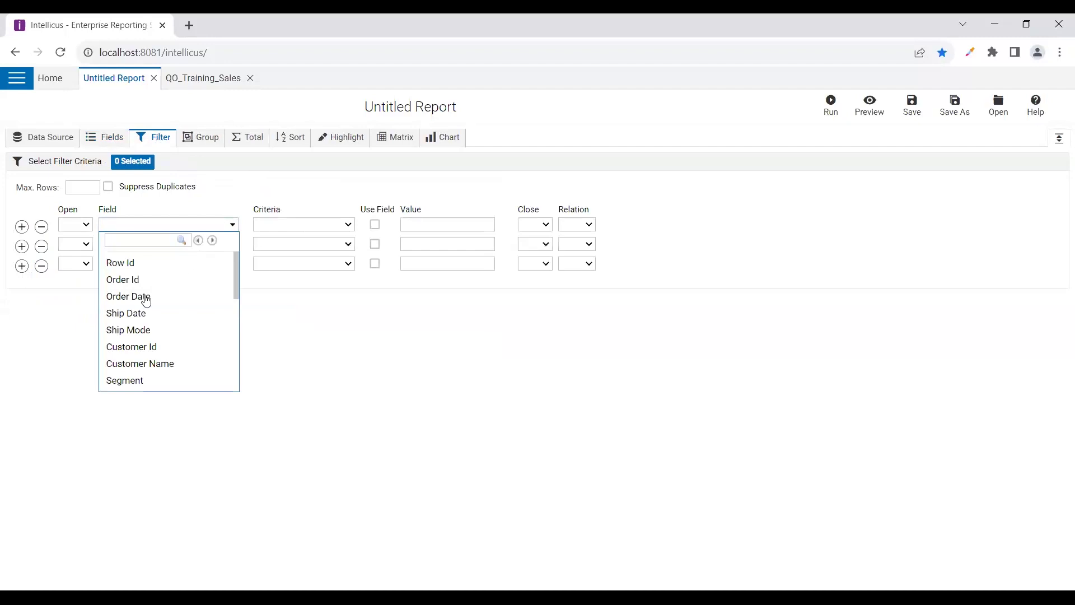
pyautogui.scroll(-5, 144, 349)
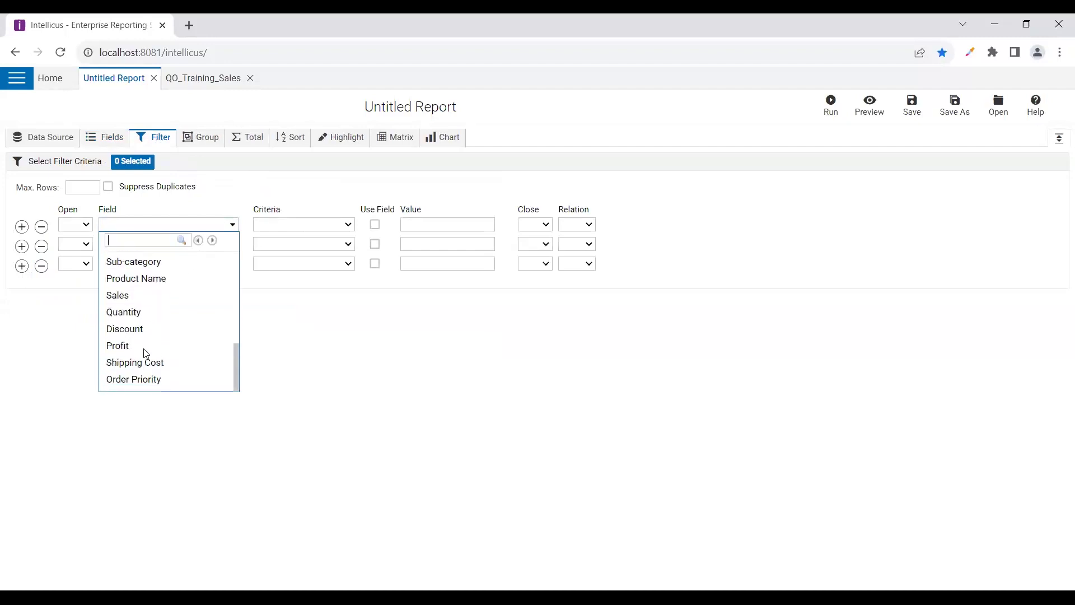
pyautogui.click(115, 294)
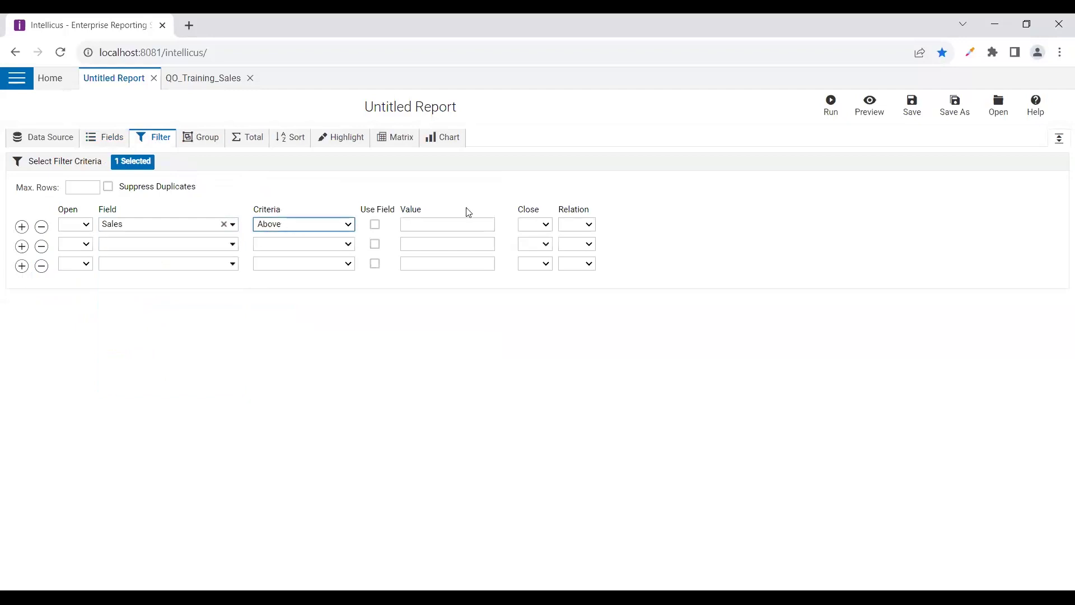
pyautogui.click(435, 228)
pyautogui.write('100000')
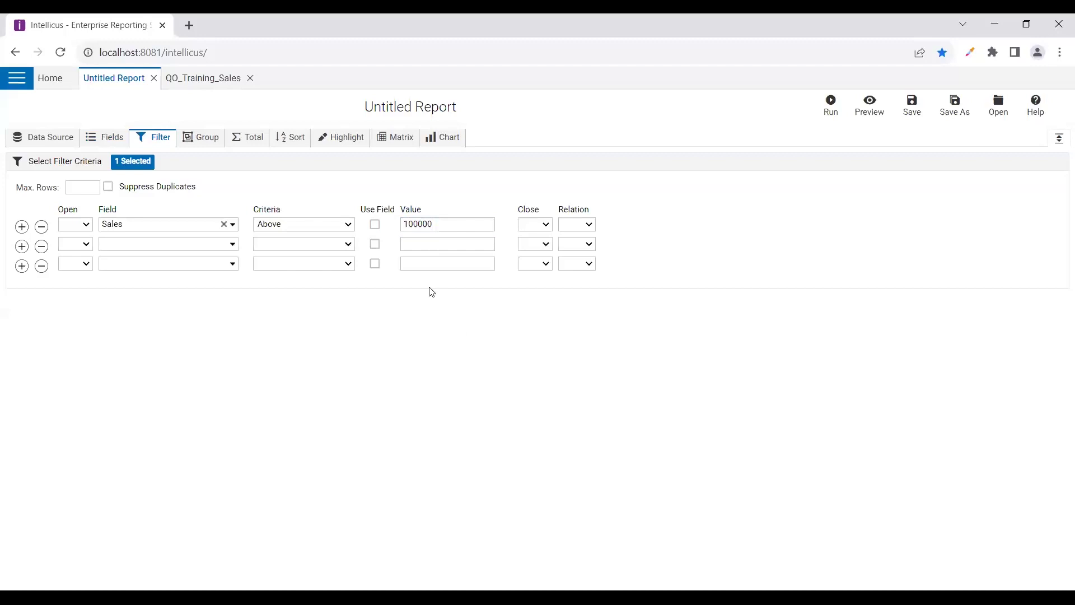
pyautogui.click(274, 245)
pyautogui.click(375, 225)
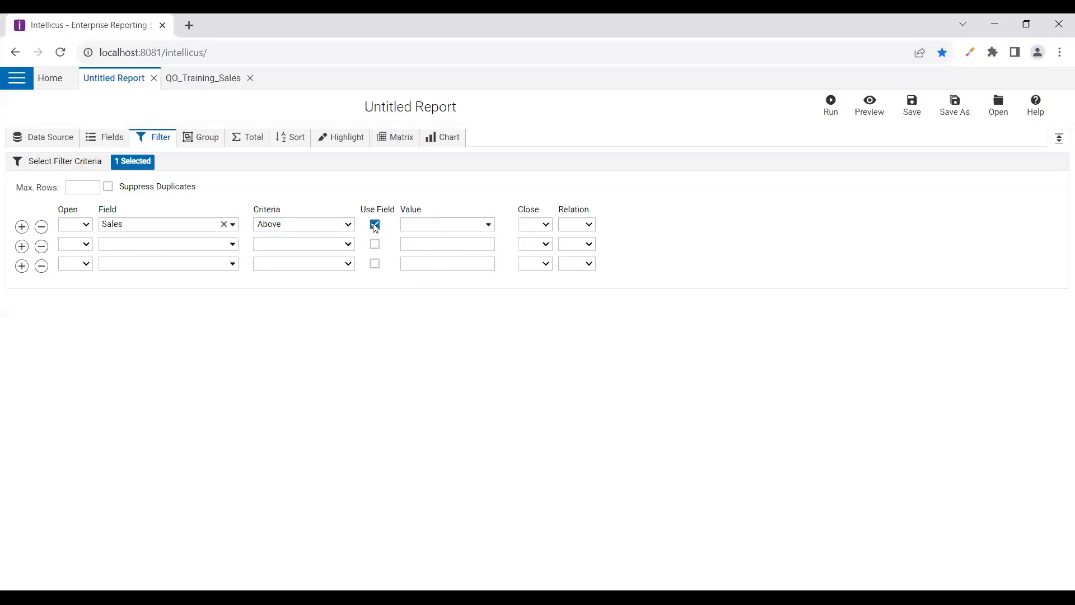
pyautogui.click(486, 224)
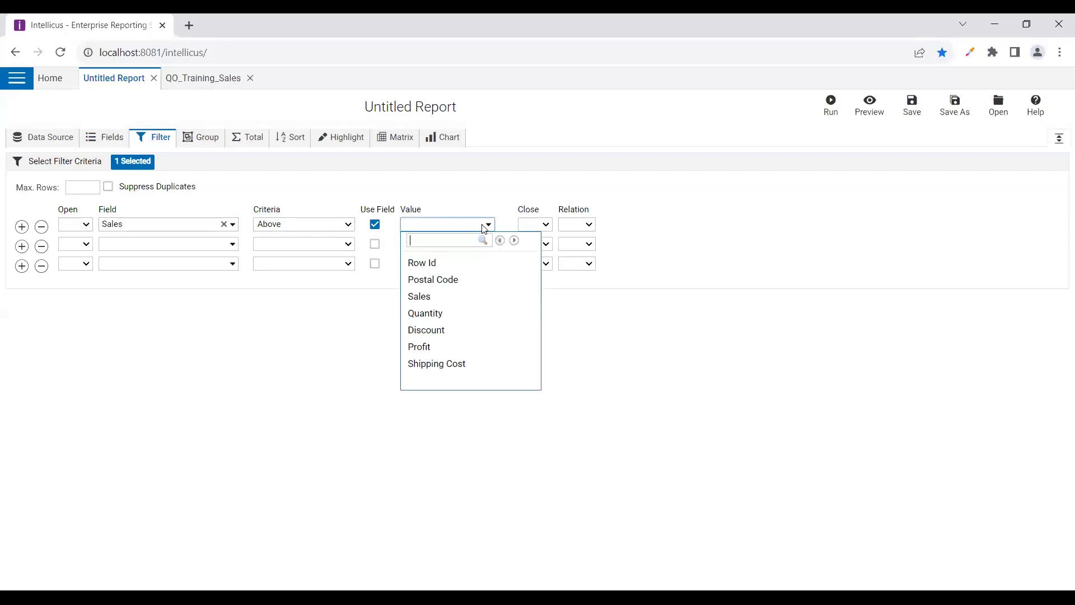
pyautogui.click(424, 347)
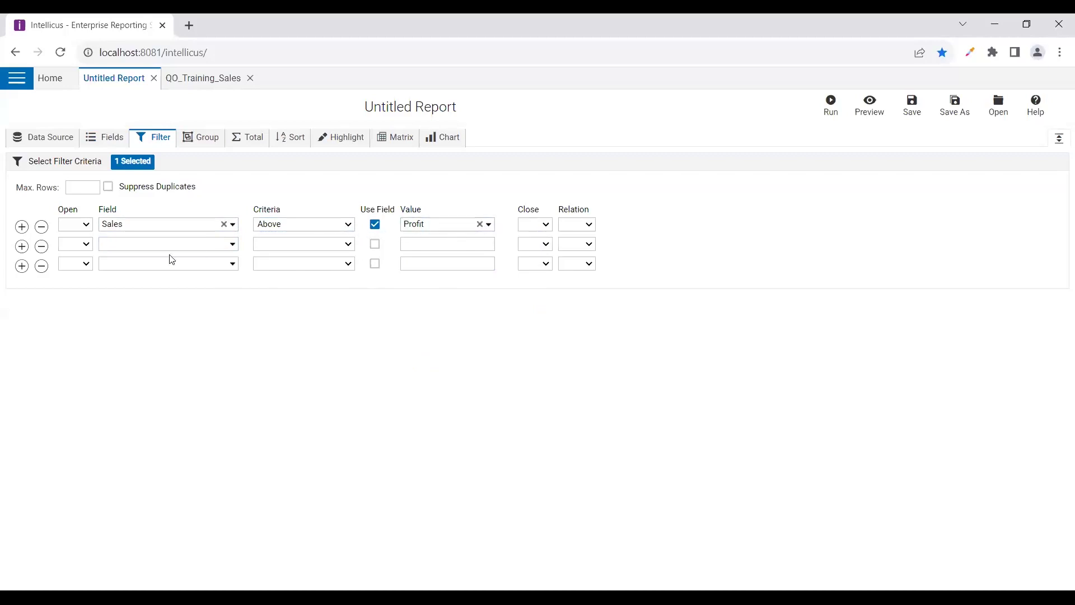
# Wrap the condition in brackets with an AND join, then delete the condition row
pyautogui.click(79, 251)
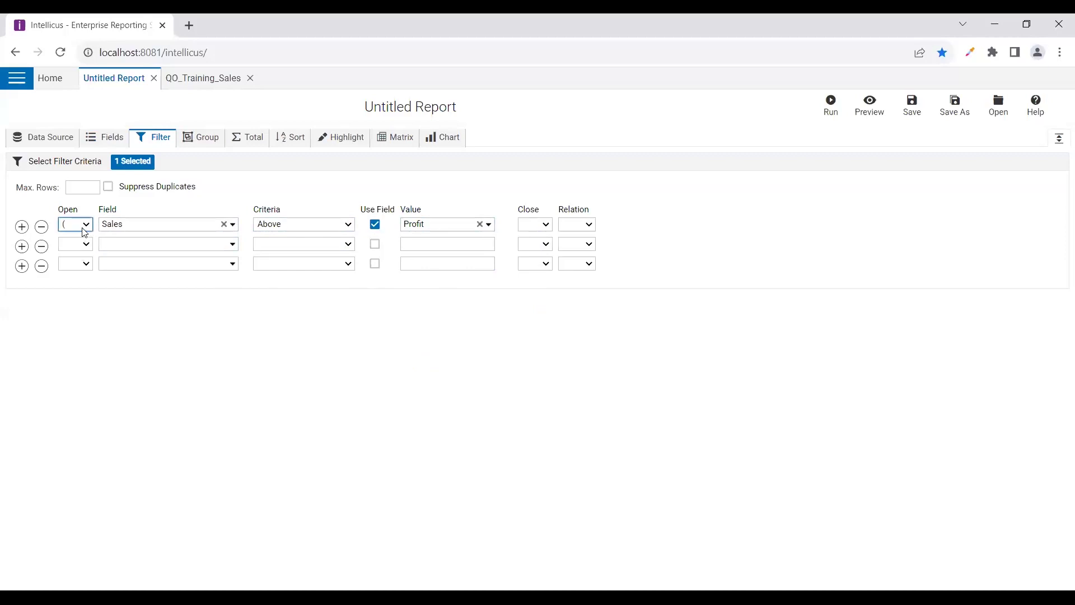
pyautogui.click(545, 223)
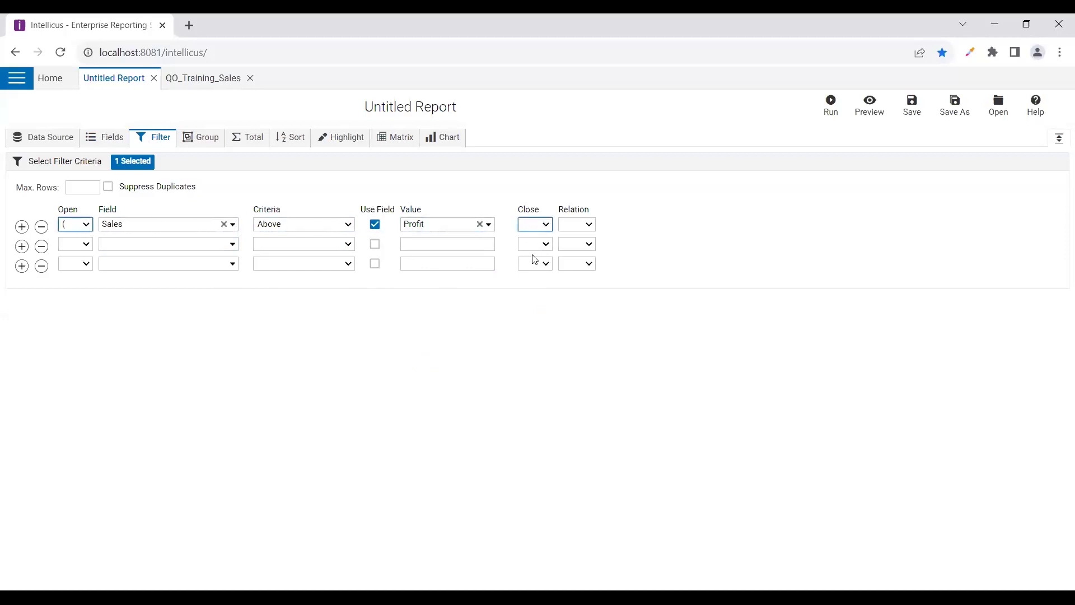
pyautogui.click(567, 228)
pyautogui.click(567, 242)
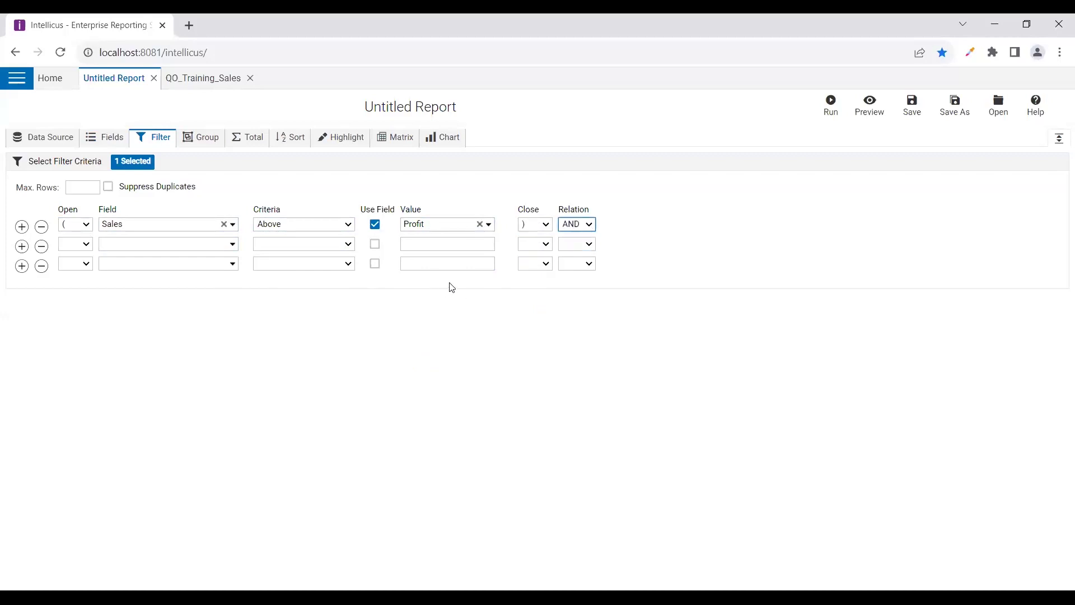
pyautogui.click(42, 227)
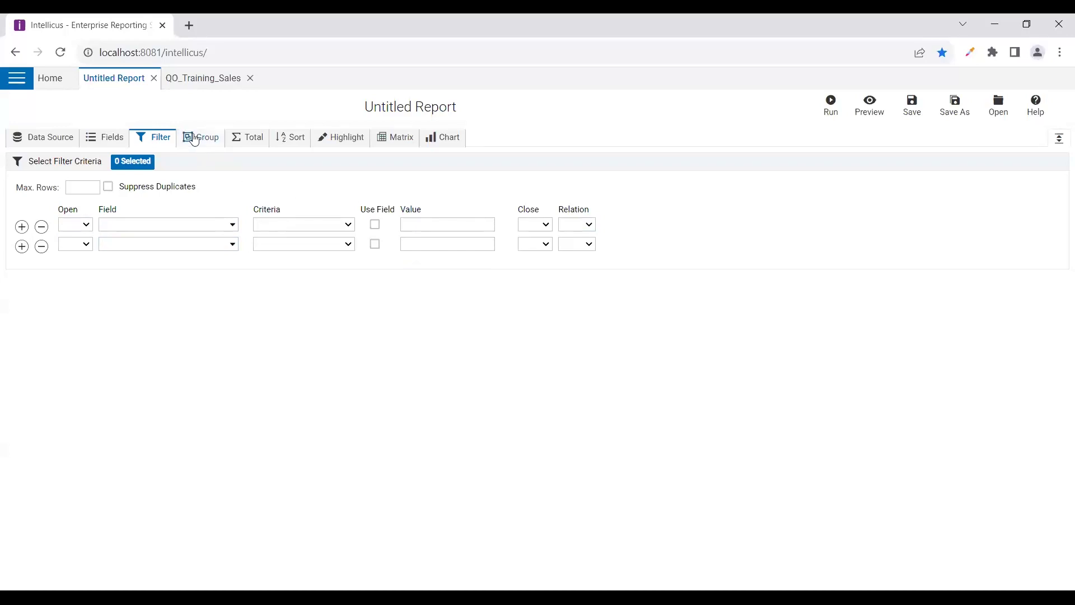
# Enter a 1000 Max. Rows limit, then erase it so the row limit stays empty
pyautogui.click(74, 189)
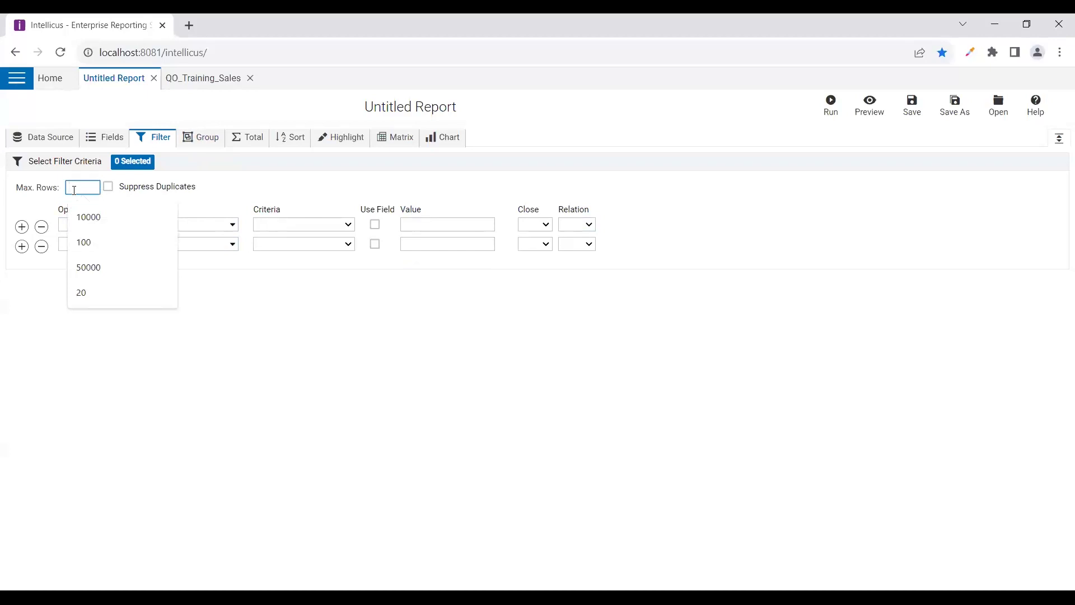
pyautogui.write('1000')
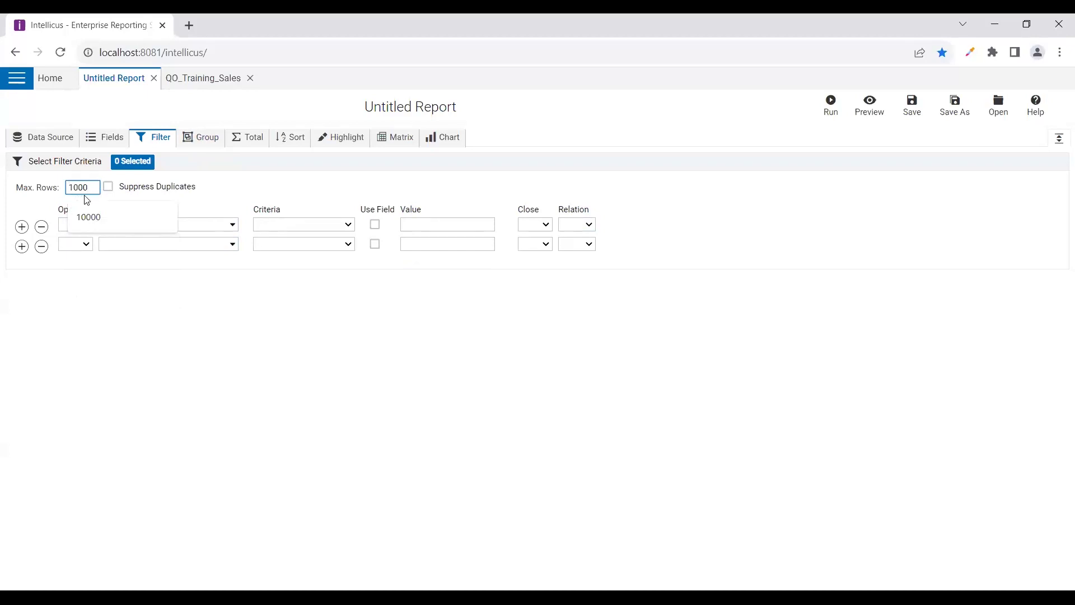
pyautogui.press('BackSpace')
pyautogui.press('BackSpace')
pyautogui.press('BackSpace')
pyautogui.press('BackSpace')
pyautogui.click(108, 186)
# Toggle Suppress Duplicates on and back off, then switch to the grouping settings
pyautogui.click(109, 186)
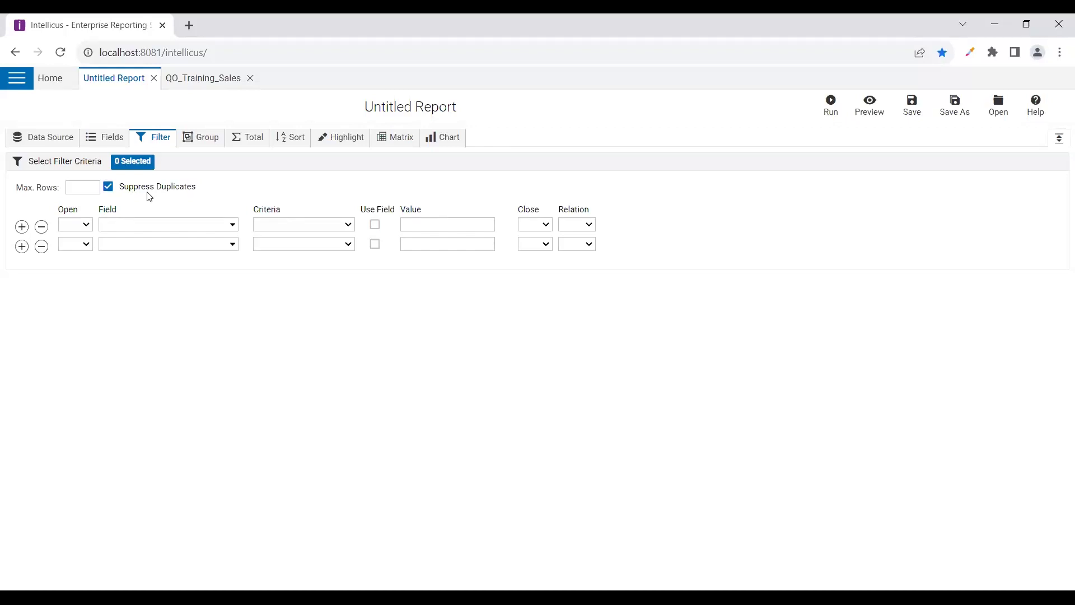
pyautogui.click(109, 187)
pyautogui.click(198, 145)
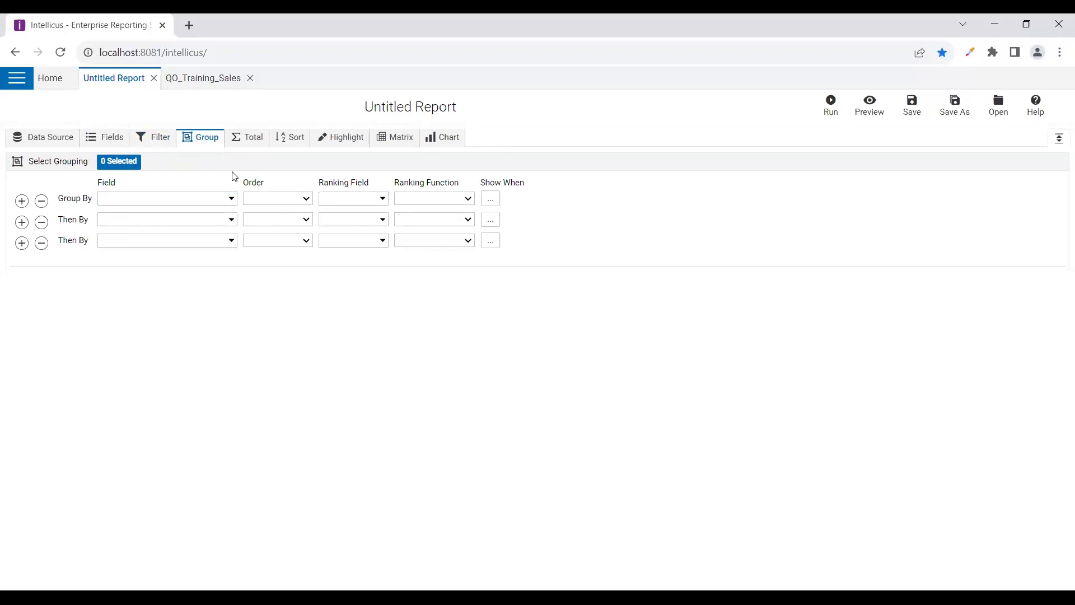
# Set Group By to Country and Then By to Category, then open the Country Ranking Field list
pyautogui.click(235, 202)
pyautogui.scroll(-3, 138, 307)
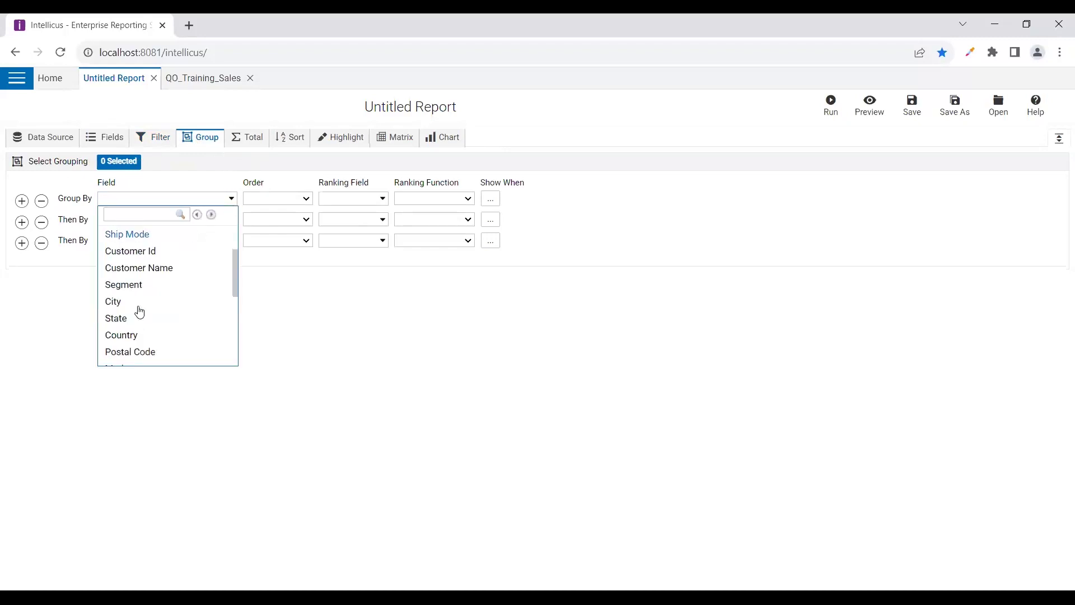
pyautogui.click(120, 265)
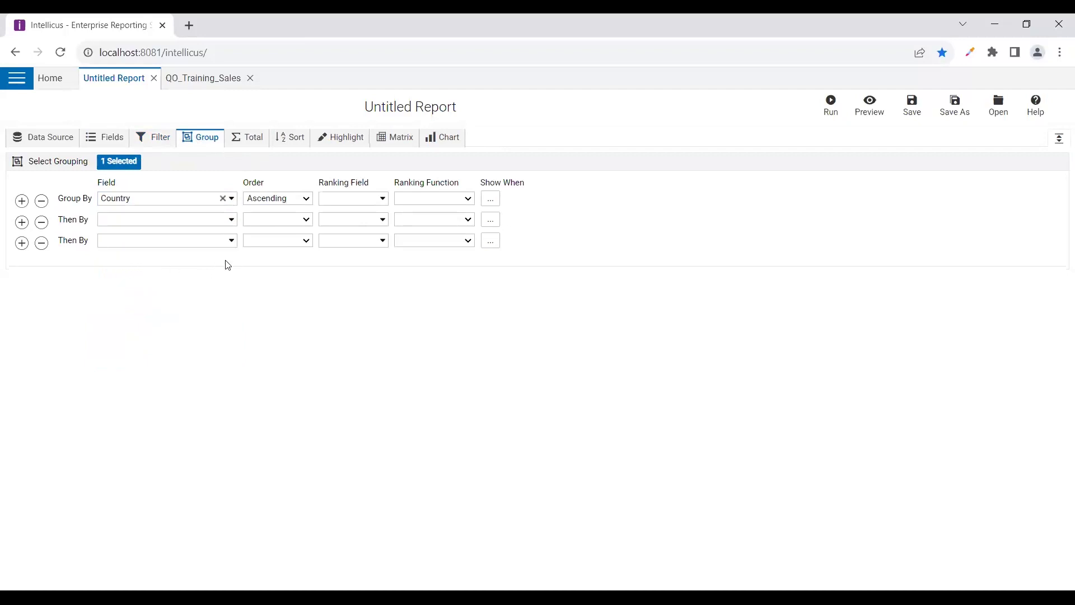
pyautogui.click(233, 221)
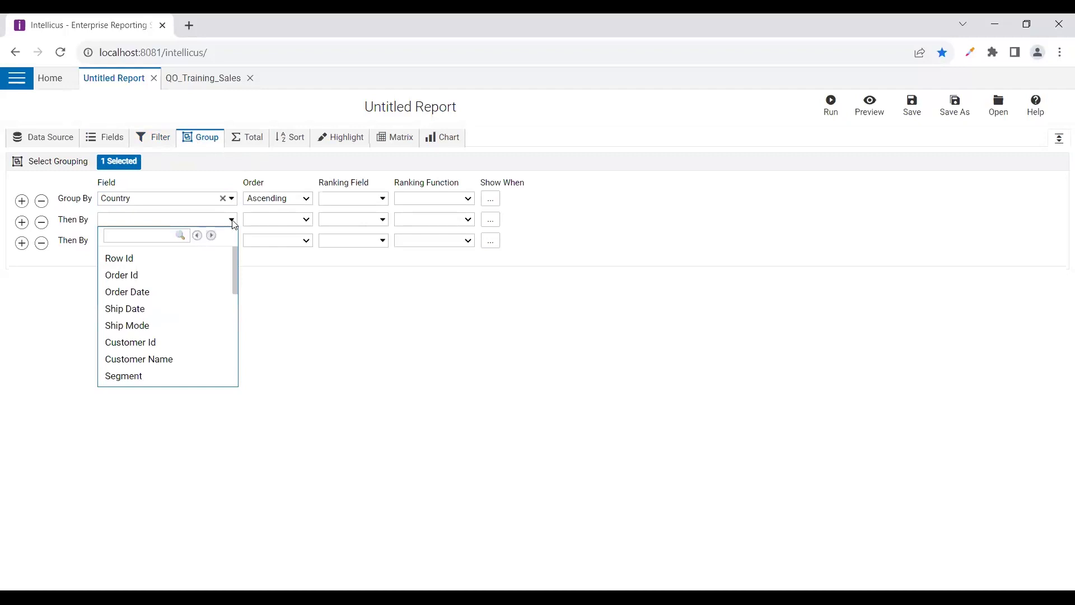
pyautogui.scroll(-2, 166, 328)
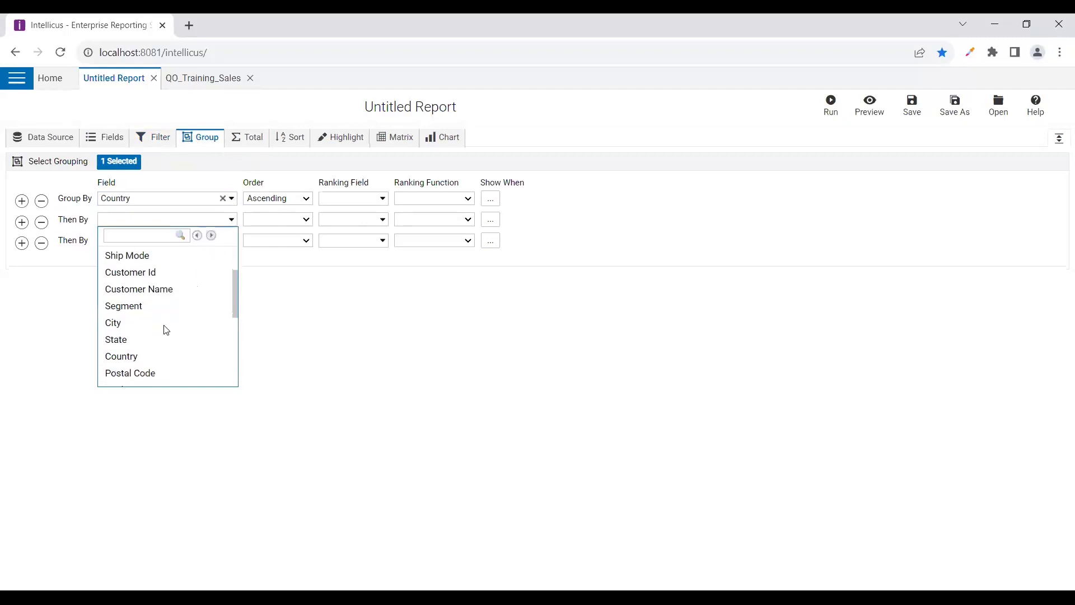
pyautogui.scroll(-3, 147, 306)
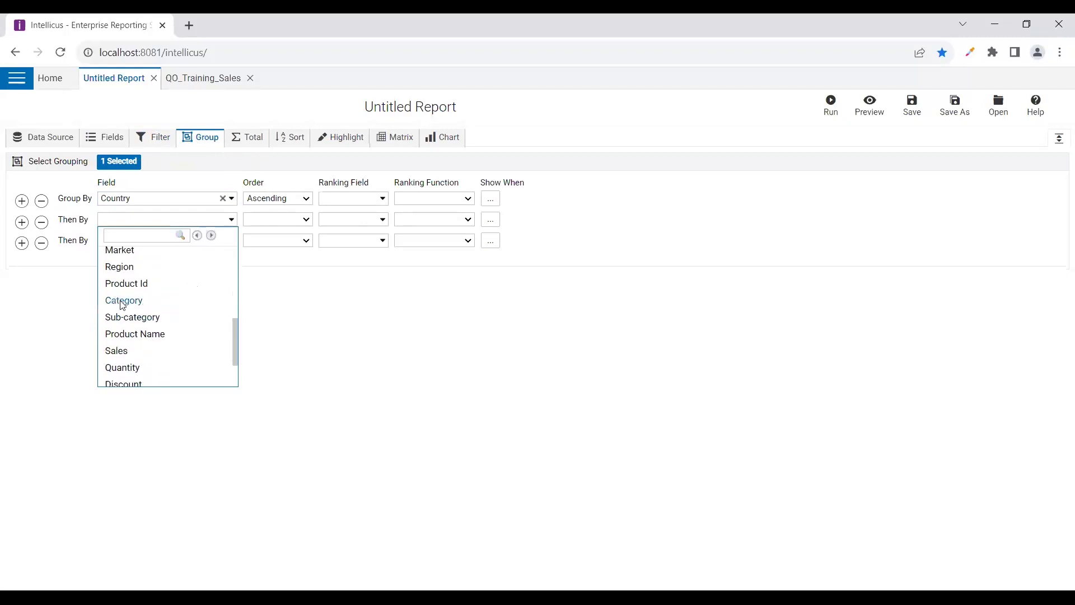
pyautogui.click(123, 305)
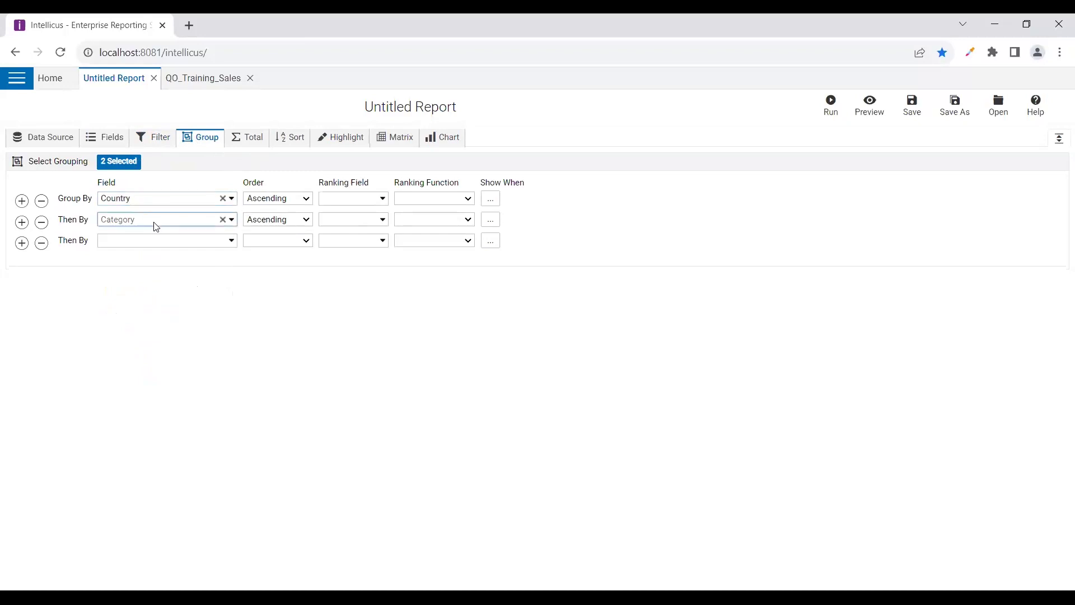
pyautogui.click(365, 203)
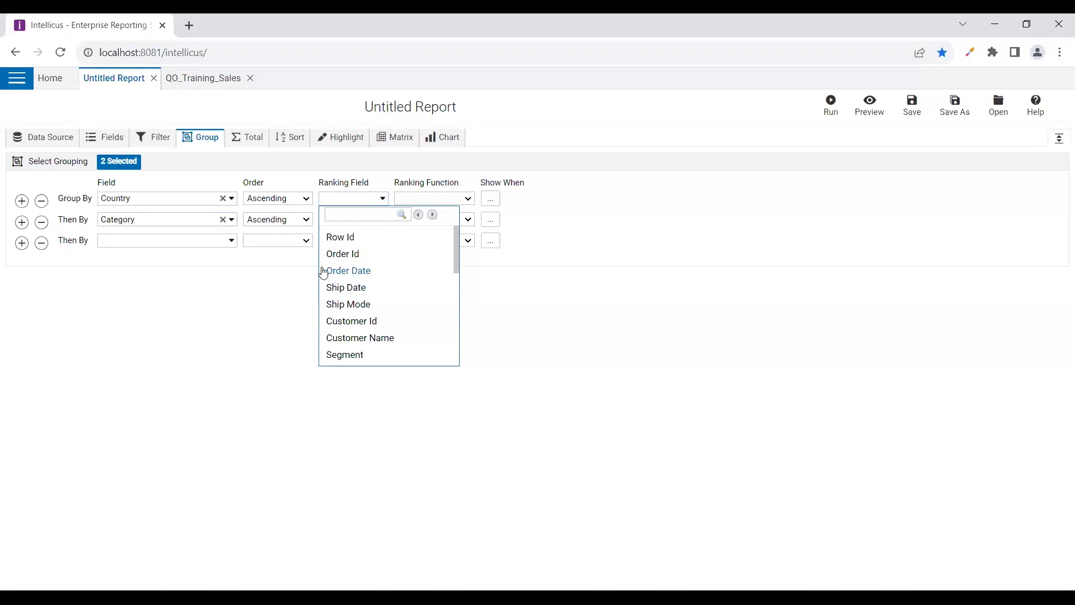
# Make Sales the Country Ranking Field with Function Sum, replacing Order Date, then open Show When
pyautogui.click(436, 198)
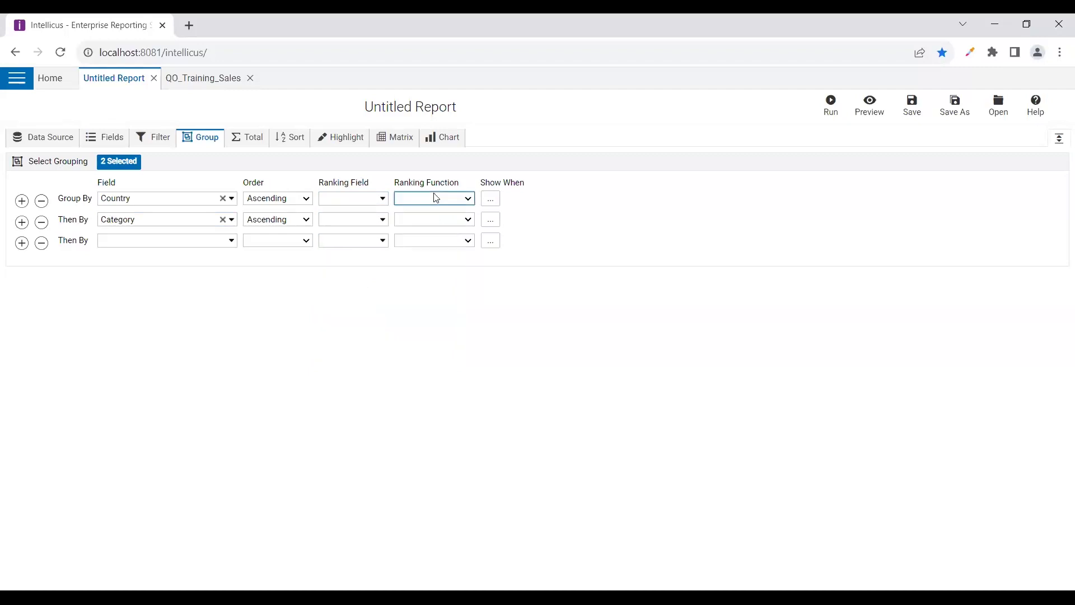
pyautogui.click(374, 203)
pyautogui.click(341, 270)
pyautogui.click(364, 203)
pyautogui.scroll(-4, 361, 322)
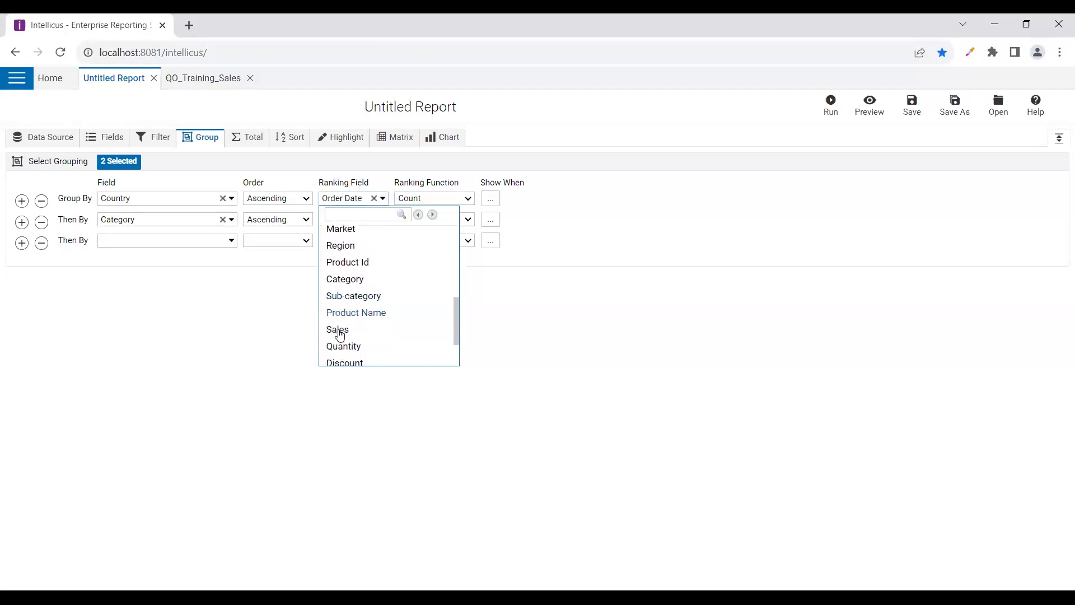
pyautogui.click(356, 330)
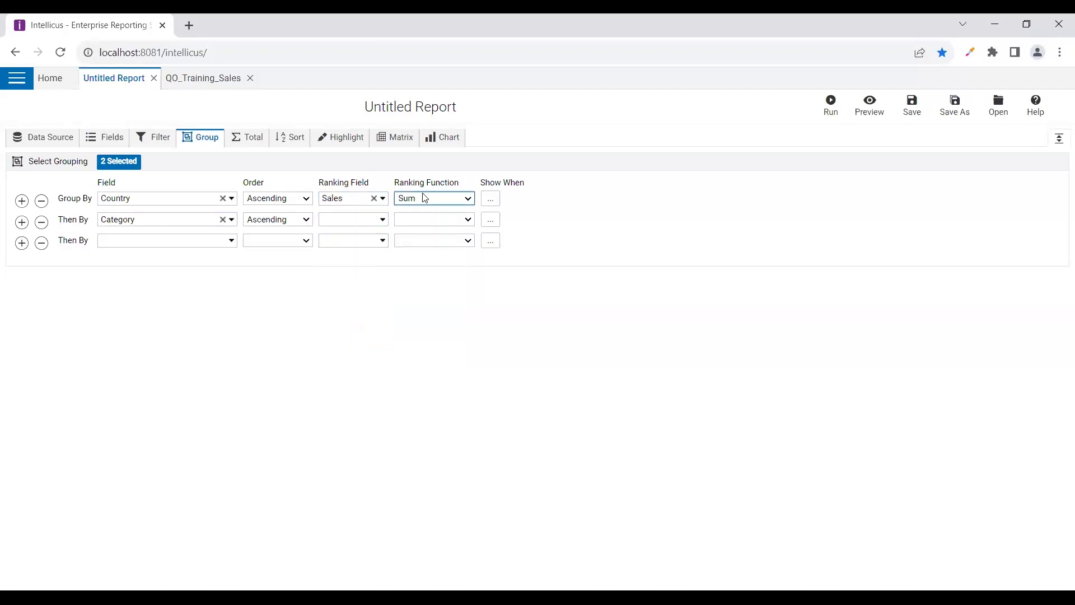
pyautogui.click(170, 202)
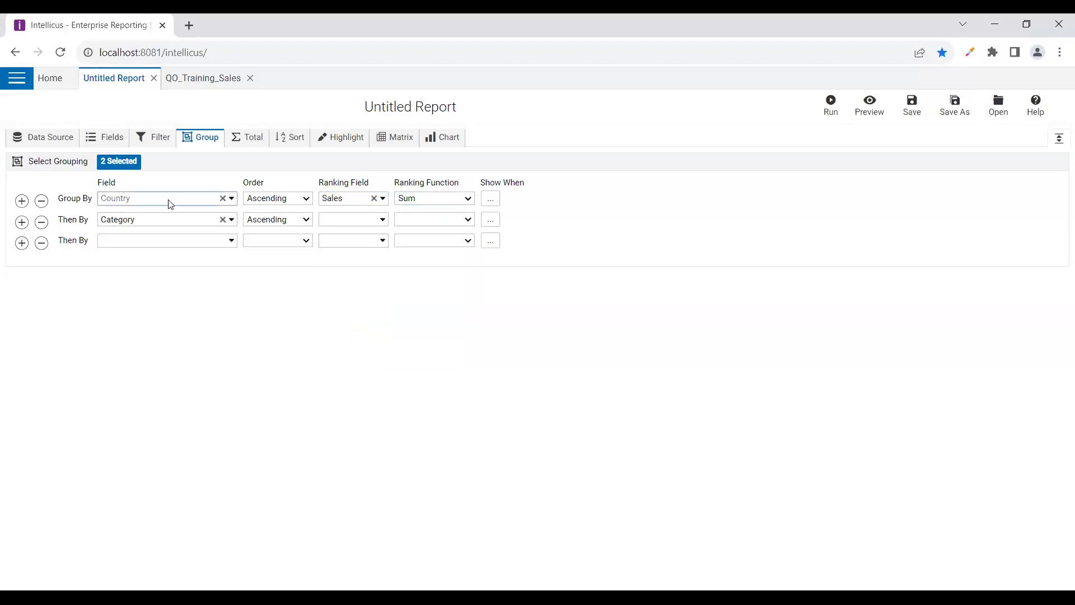
pyautogui.click(344, 200)
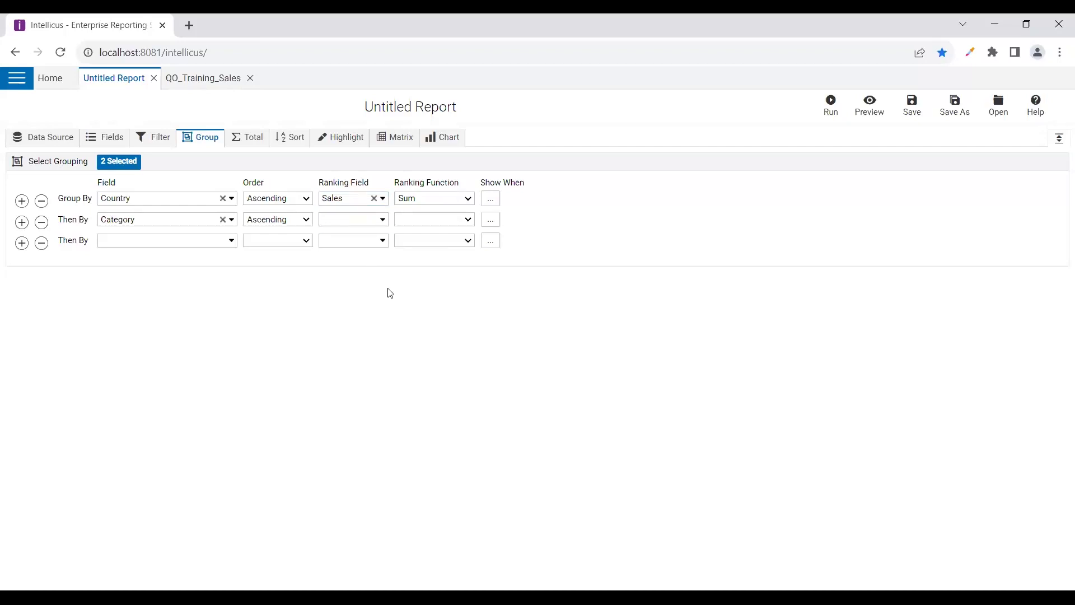
pyautogui.click(356, 203)
pyautogui.click(490, 198)
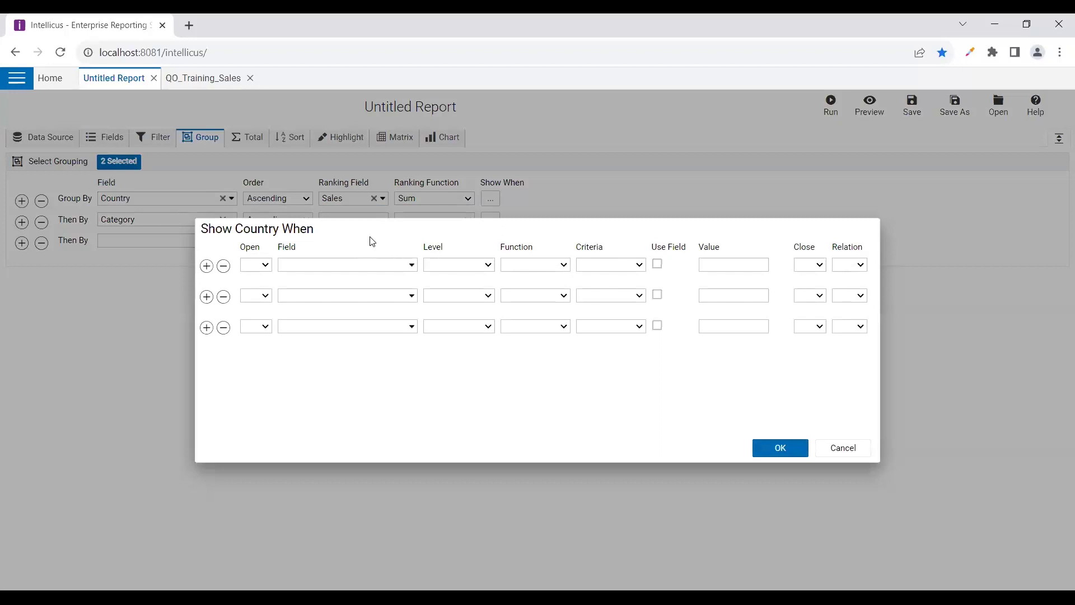
# Set the Show Country When condition field to Sales, replacing the initial Category choice
pyautogui.click(406, 267)
pyautogui.scroll(-2, 313, 404)
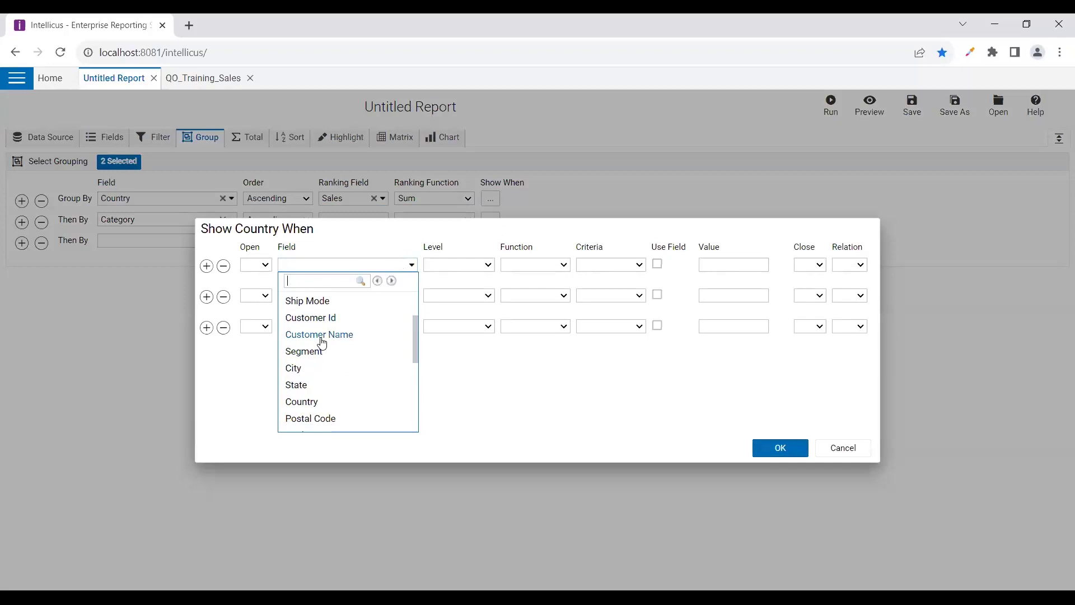
pyautogui.scroll(-4, 313, 379)
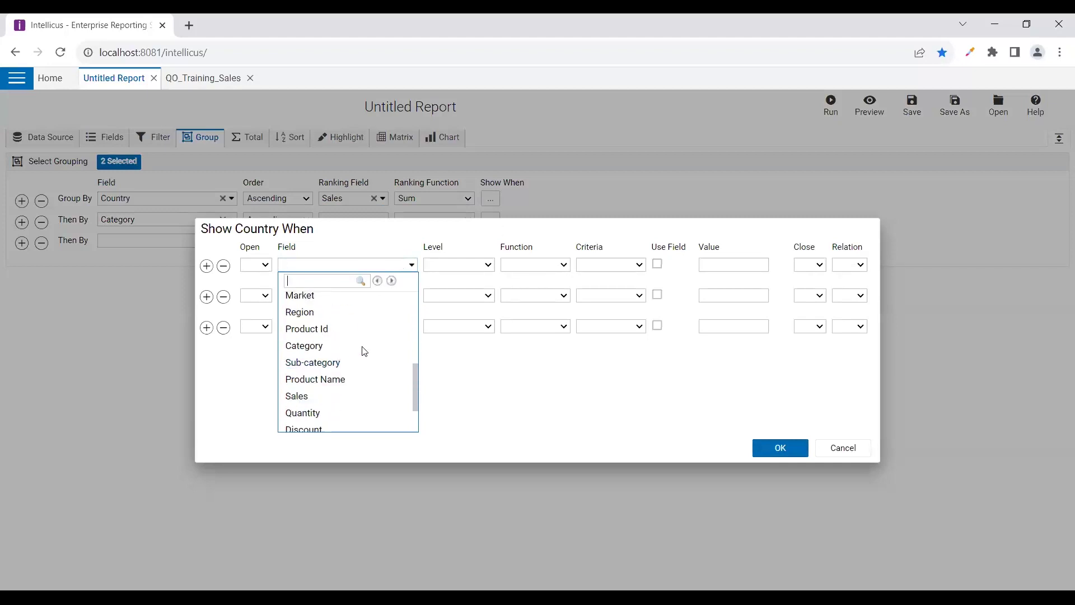
pyautogui.click(306, 350)
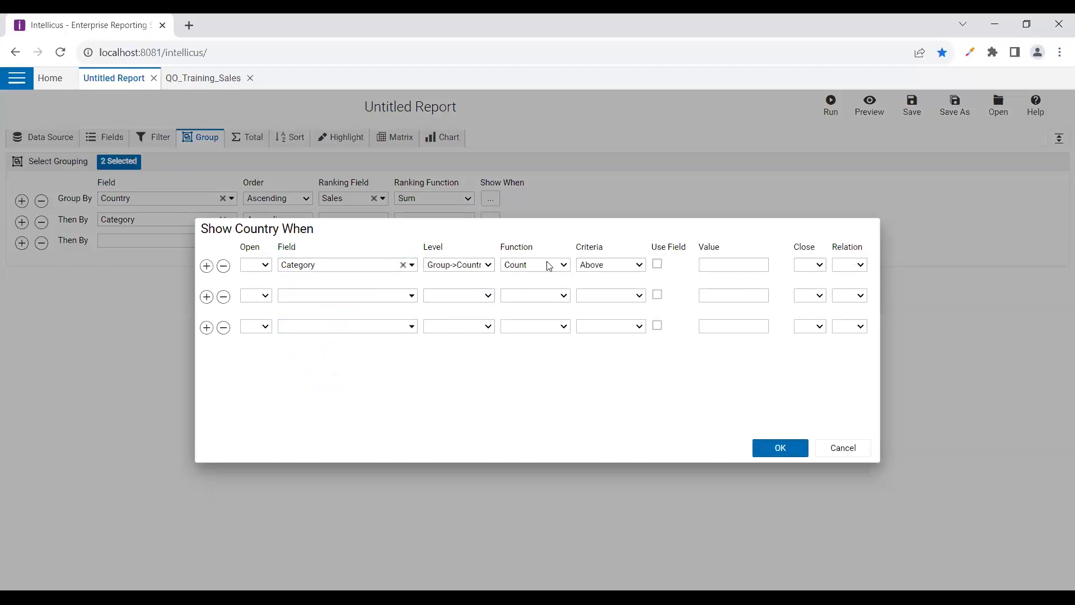
pyautogui.click(725, 266)
pyautogui.click(377, 263)
pyautogui.click(378, 263)
pyautogui.scroll(-6, 313, 392)
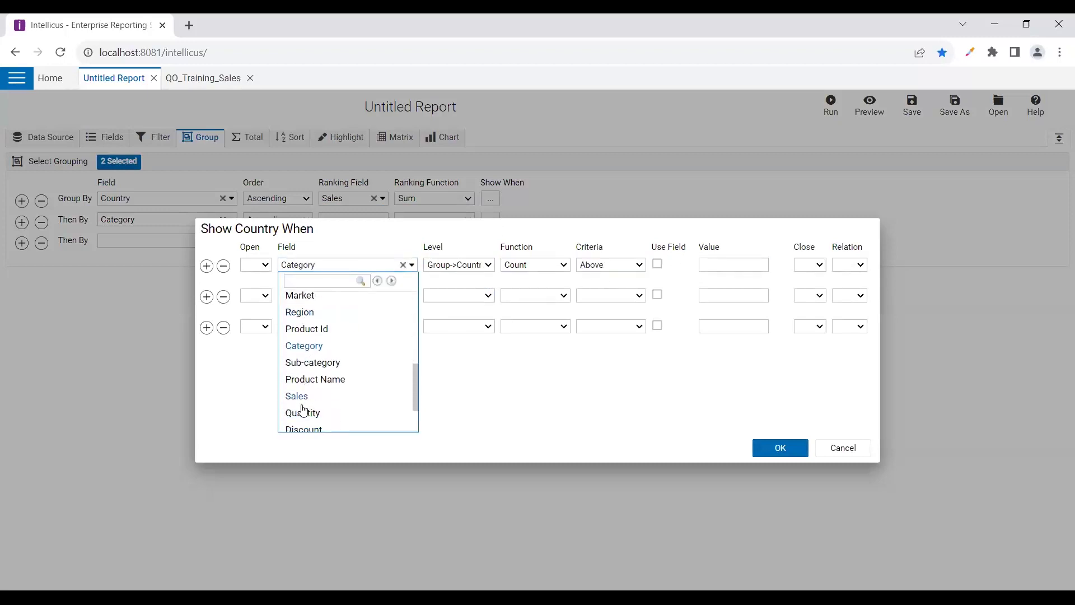
pyautogui.click(297, 396)
# Enter a 1200000 threshold, cancel the dialog, and clear Sales from the Country Ranking Field
pyautogui.click(729, 273)
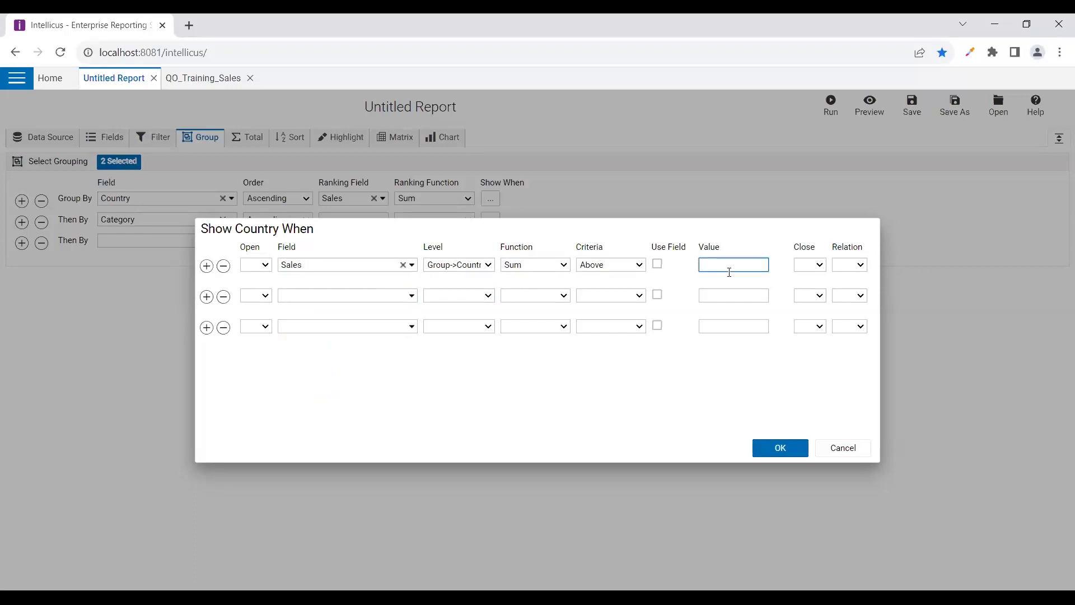
pyautogui.write('1200000')
pyautogui.click(842, 447)
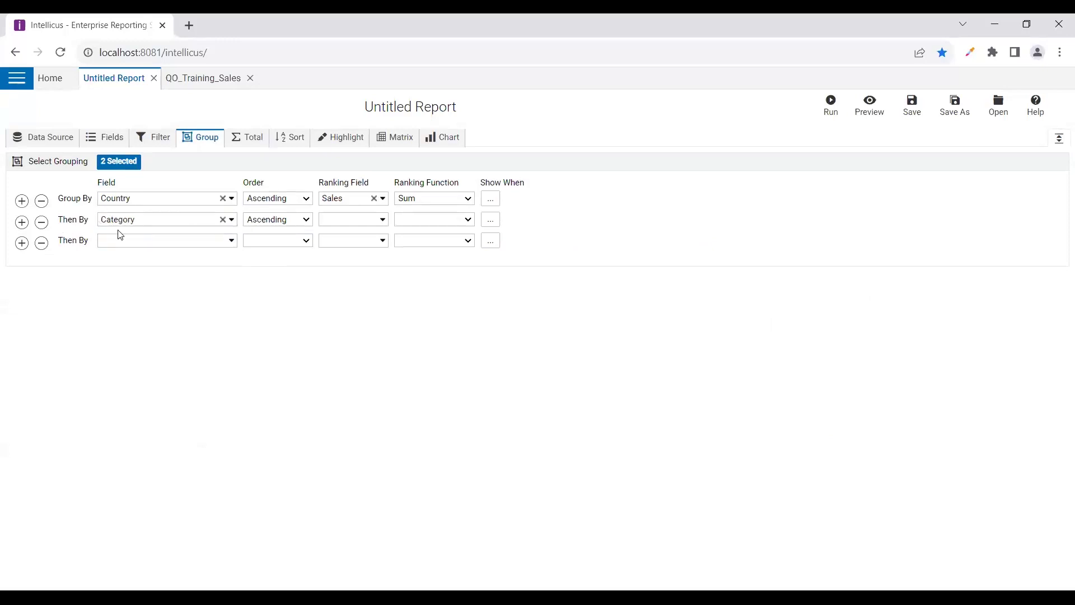
pyautogui.click(374, 198)
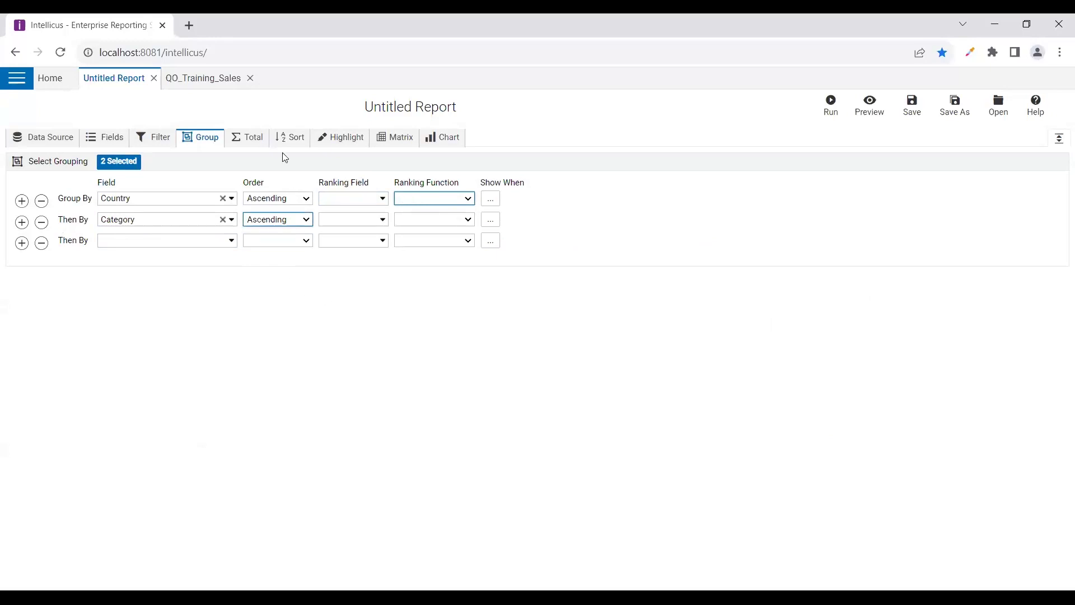
# Add group-level Sum totals for Sales and Quantity, then switch to the sort settings
pyautogui.click(259, 140)
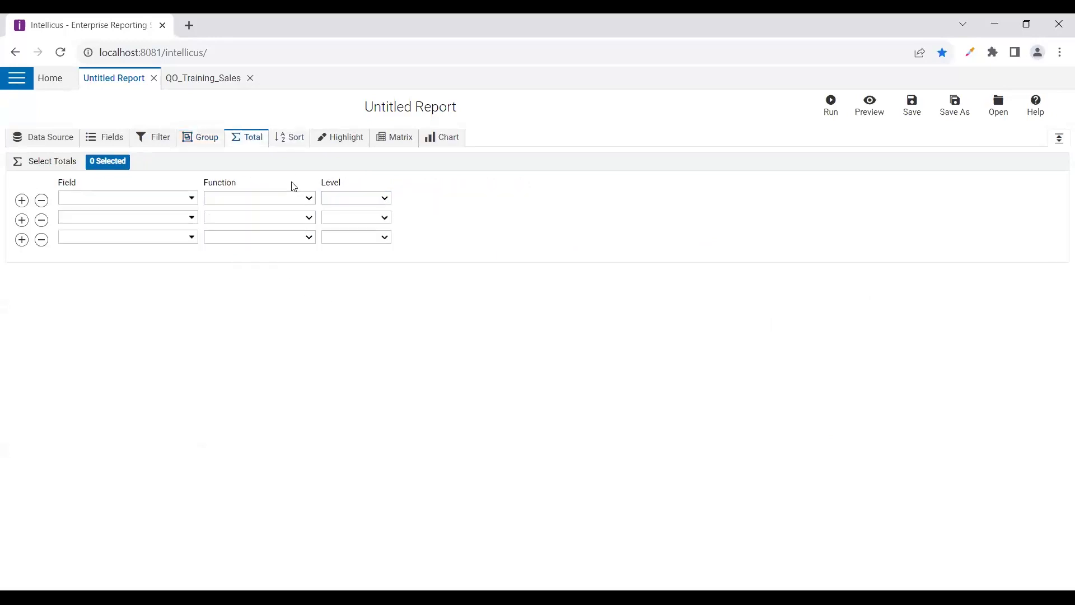
pyautogui.click(169, 200)
pyautogui.scroll(-5, 87, 287)
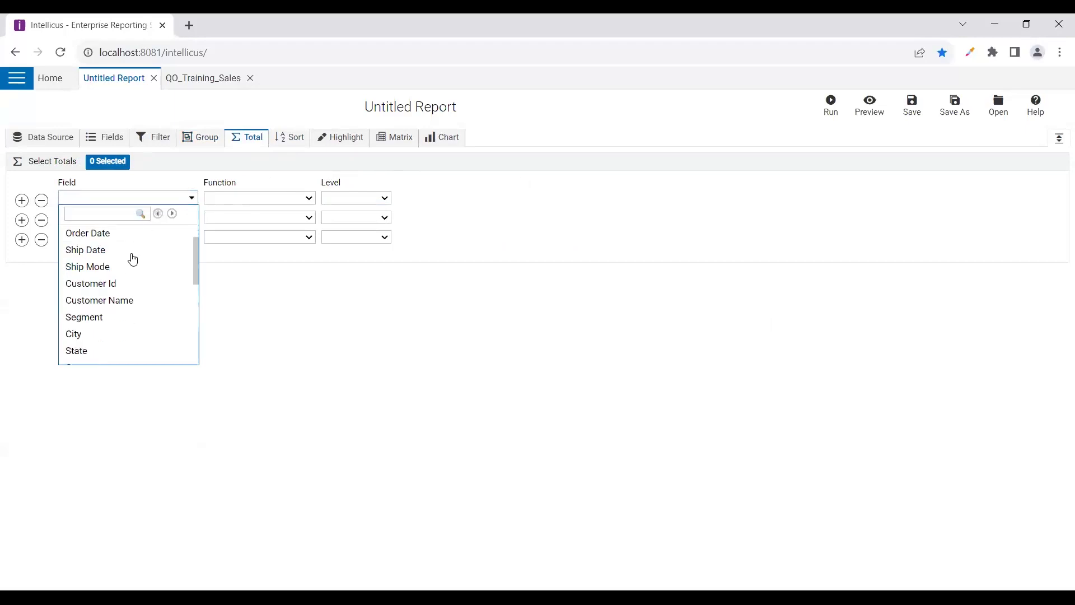
pyautogui.click(86, 274)
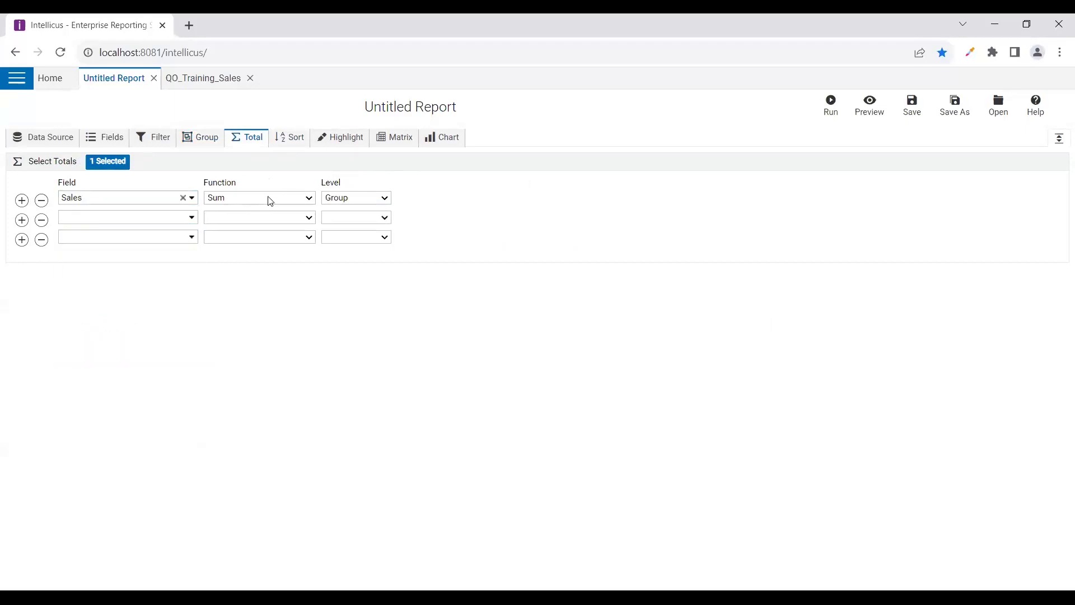
pyautogui.click(170, 218)
pyautogui.scroll(-5, 109, 325)
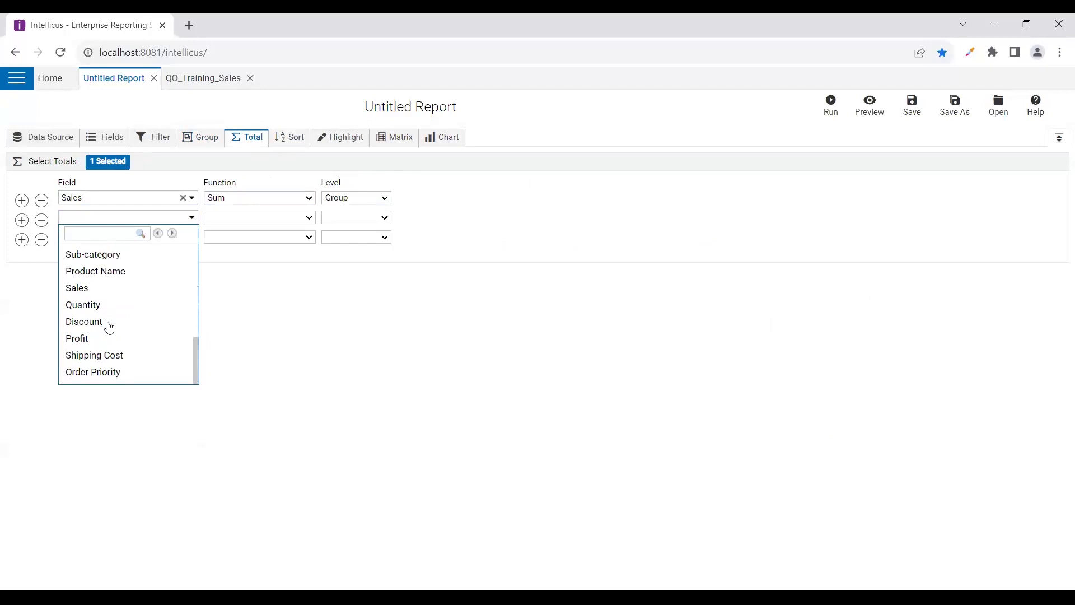
pyautogui.click(83, 305)
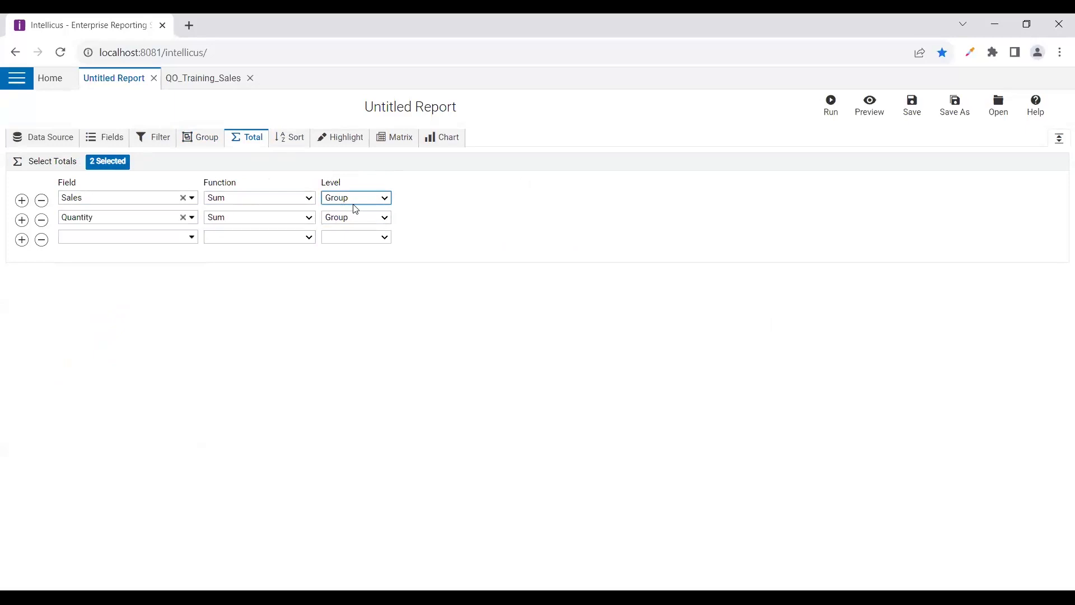
pyautogui.click(282, 140)
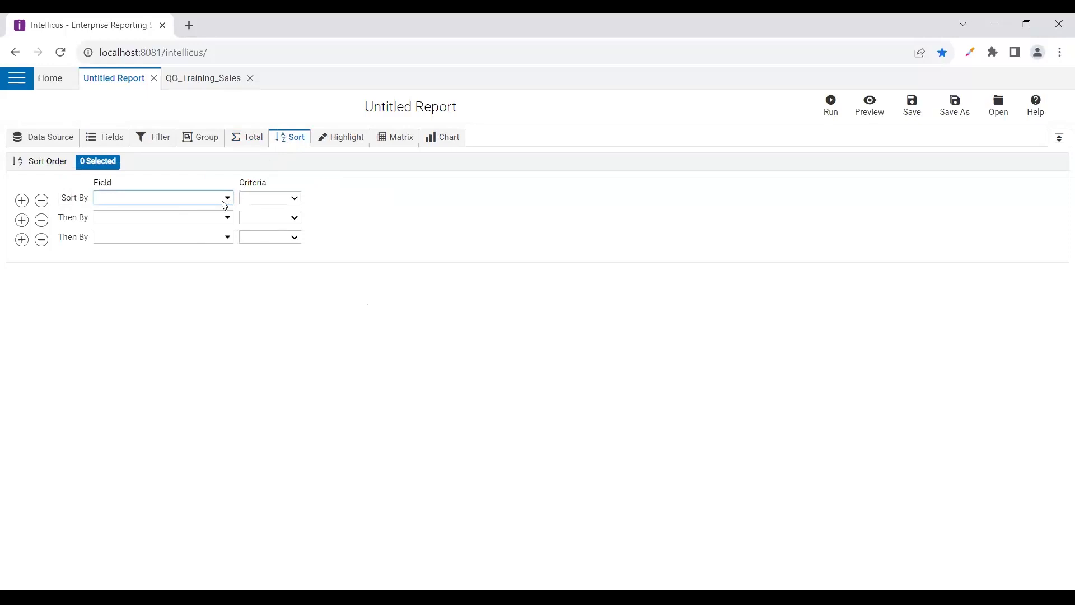
# Sort the report by Segment ascending, then switch to the Highlight settings
pyautogui.click(225, 199)
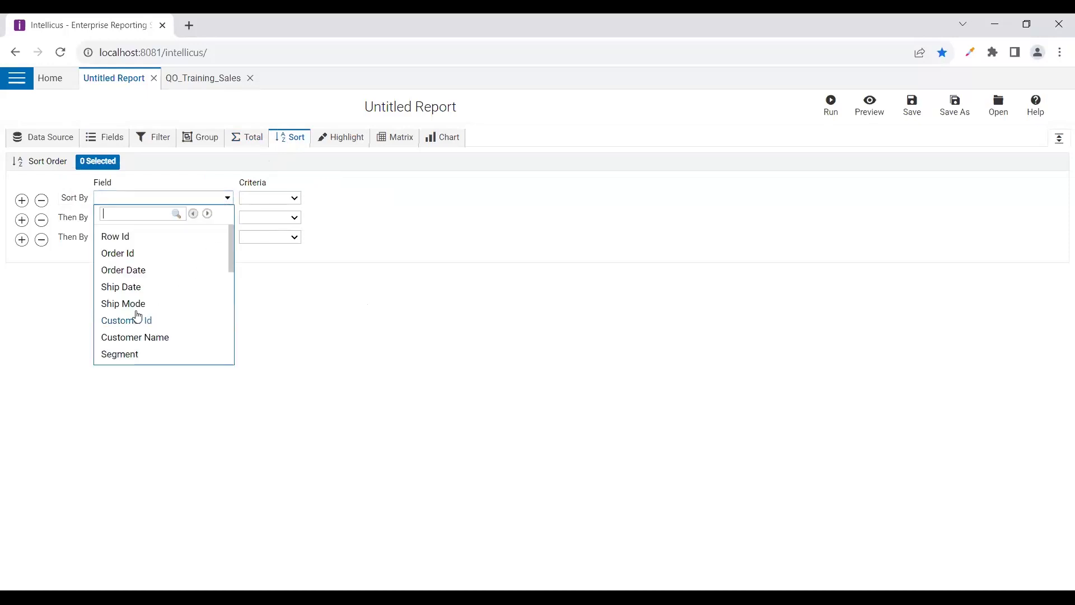
pyautogui.scroll(-1, 116, 336)
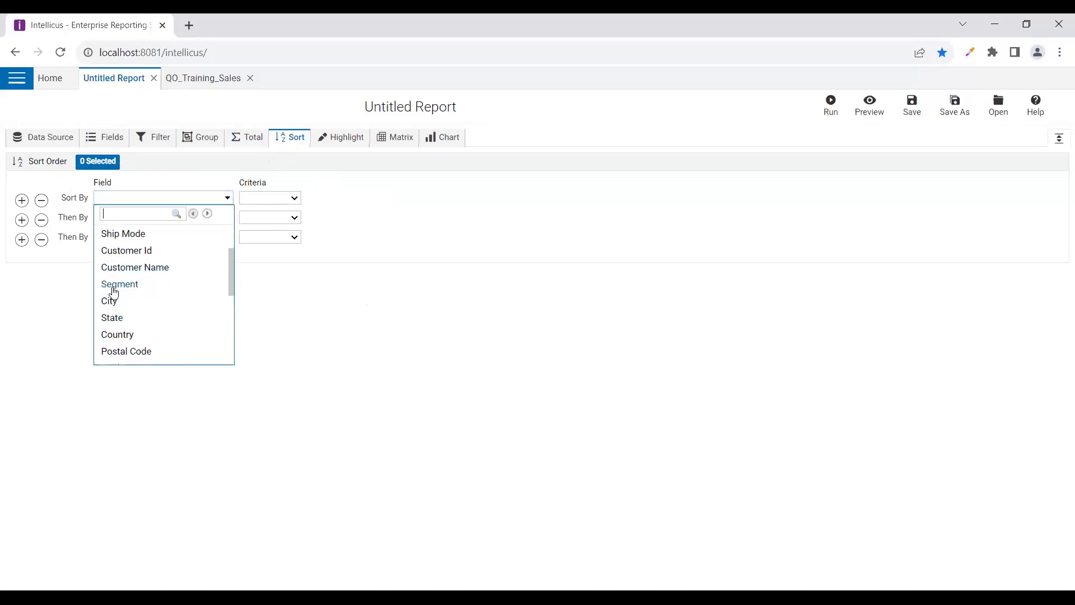
pyautogui.click(113, 286)
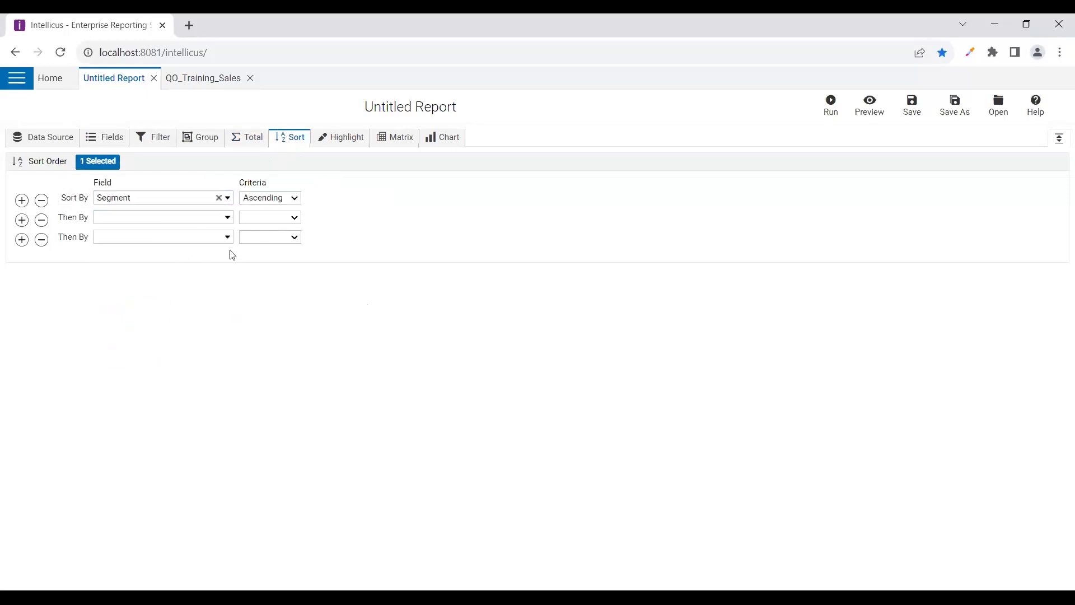
pyautogui.click(339, 140)
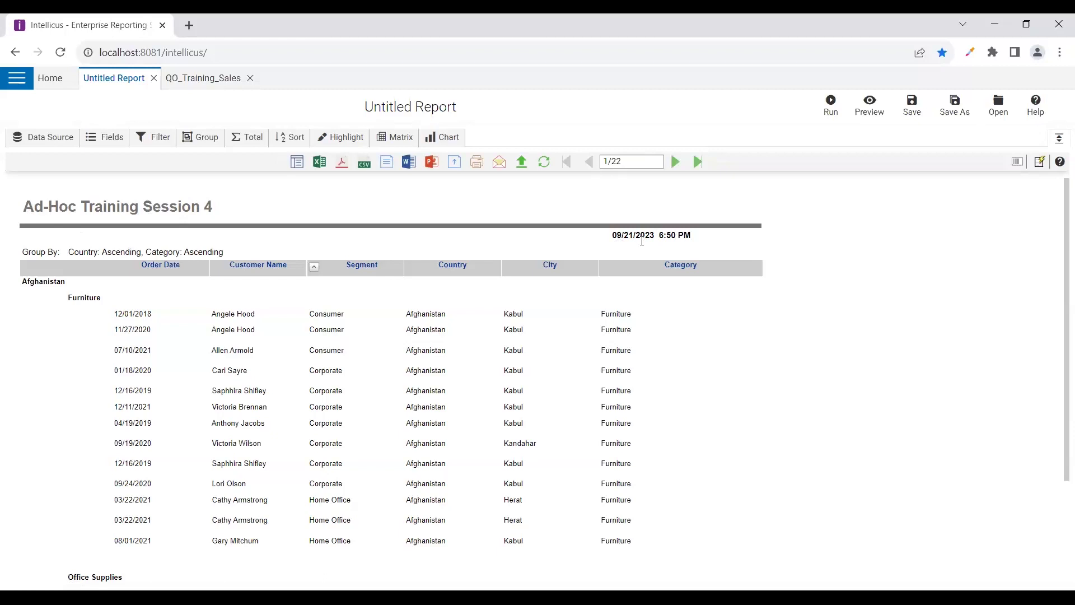
# Select the preview's date text and part of the Group By line, then clear the selection
pyautogui.moveTo(693, 235); pyautogui.dragTo(616, 242)
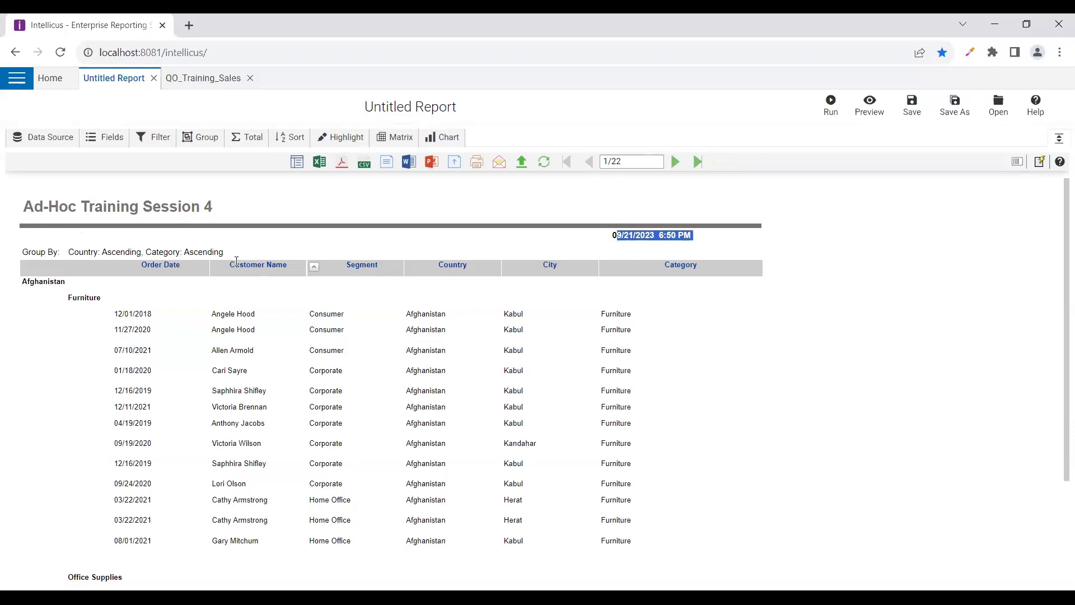
pyautogui.moveTo(221, 252); pyautogui.dragTo(27, 271)
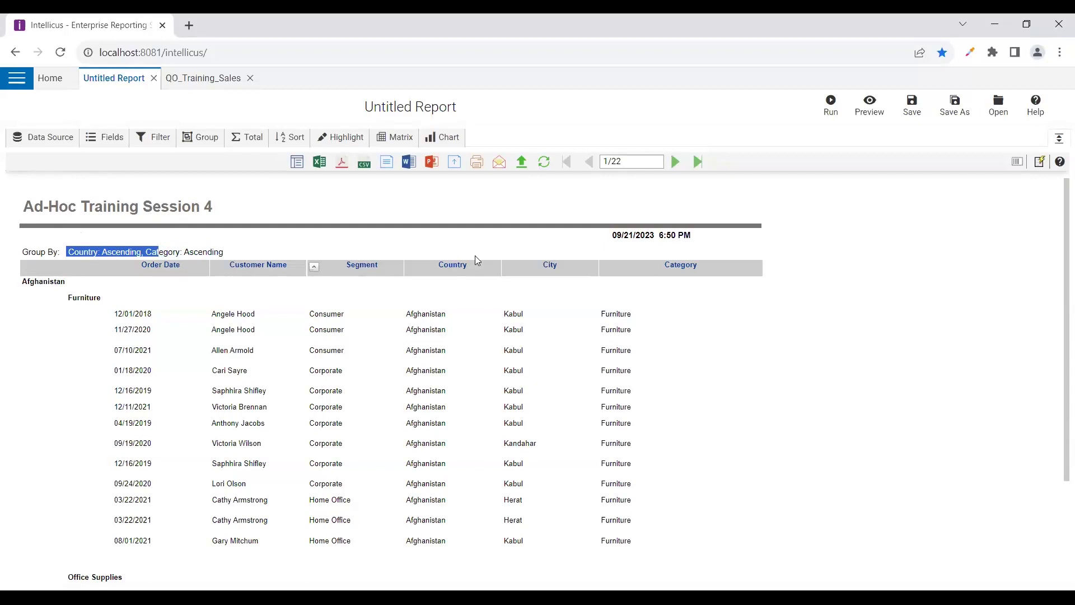
pyautogui.click(616, 390)
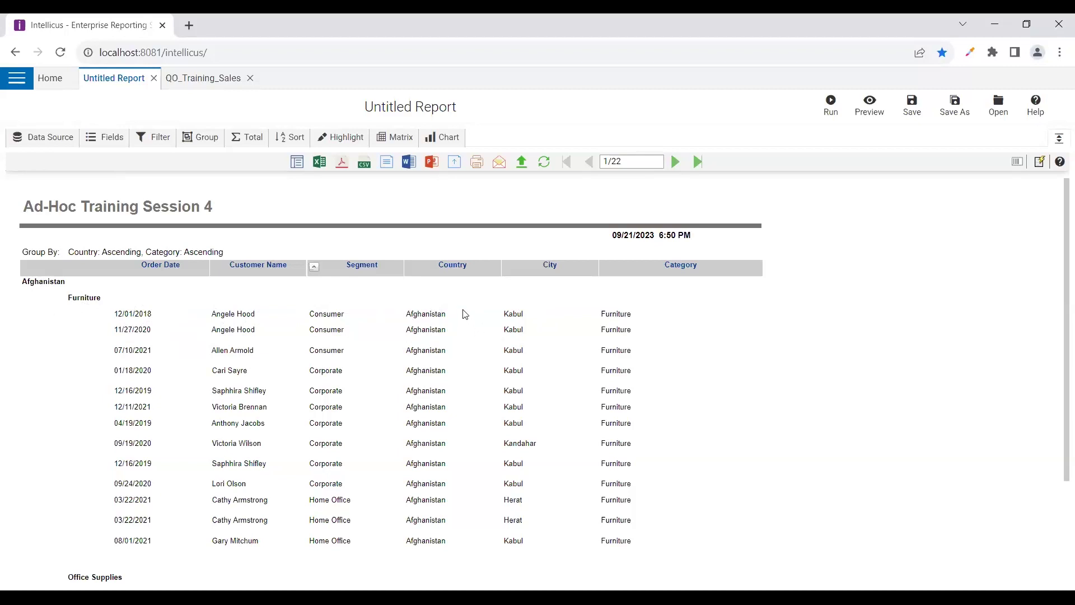
# Move Category and Country out of Selected Fields, then regenerate and scroll the preview
pyautogui.click(102, 139)
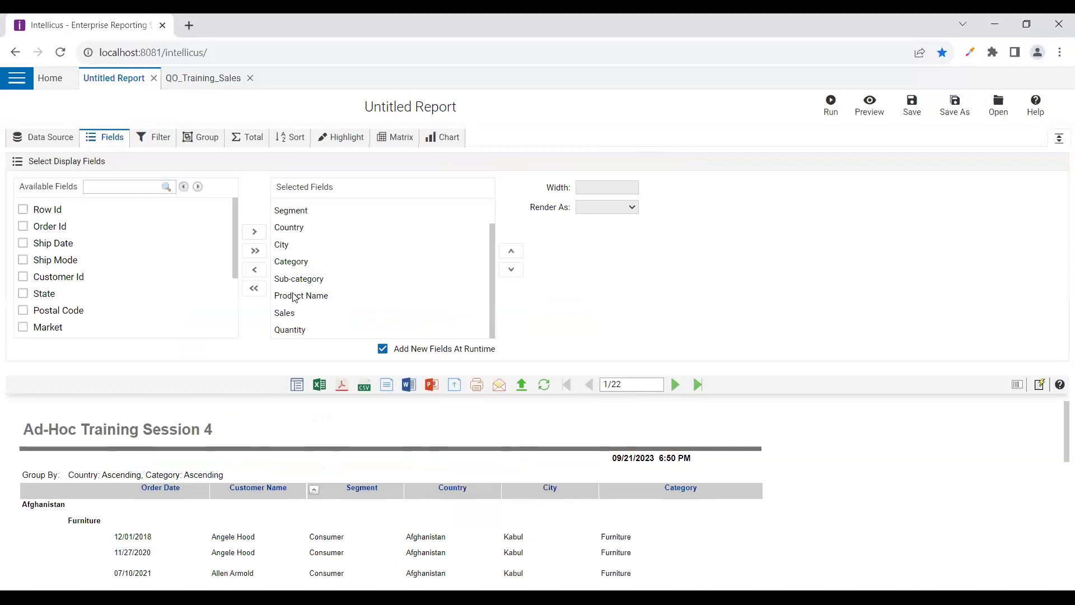
pyautogui.click(284, 266)
pyautogui.click(253, 271)
pyautogui.click(254, 270)
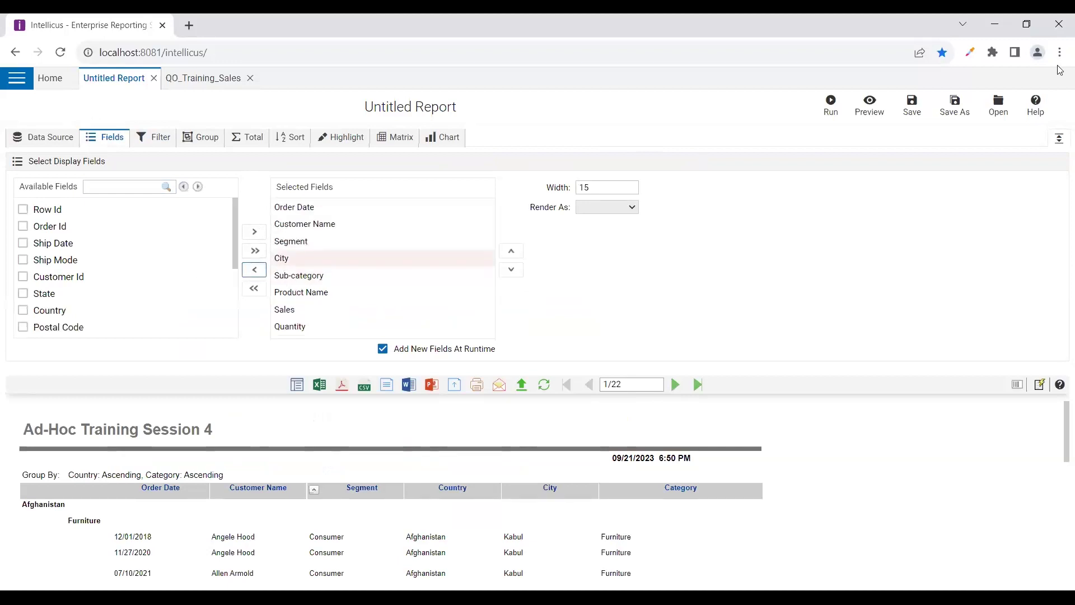
pyautogui.click(869, 105)
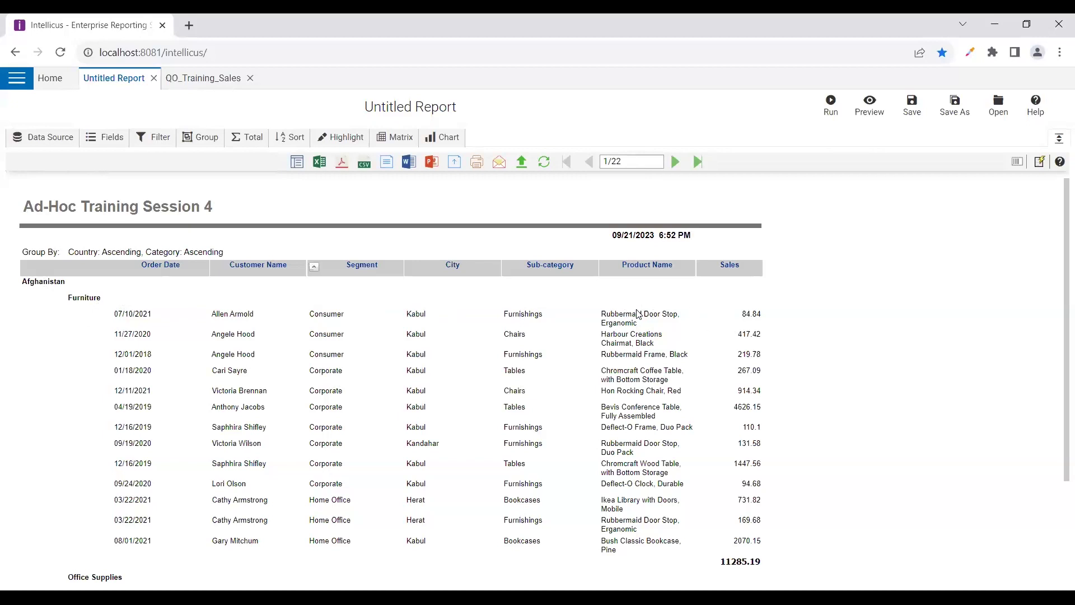
pyautogui.scroll(-1, 719, 524)
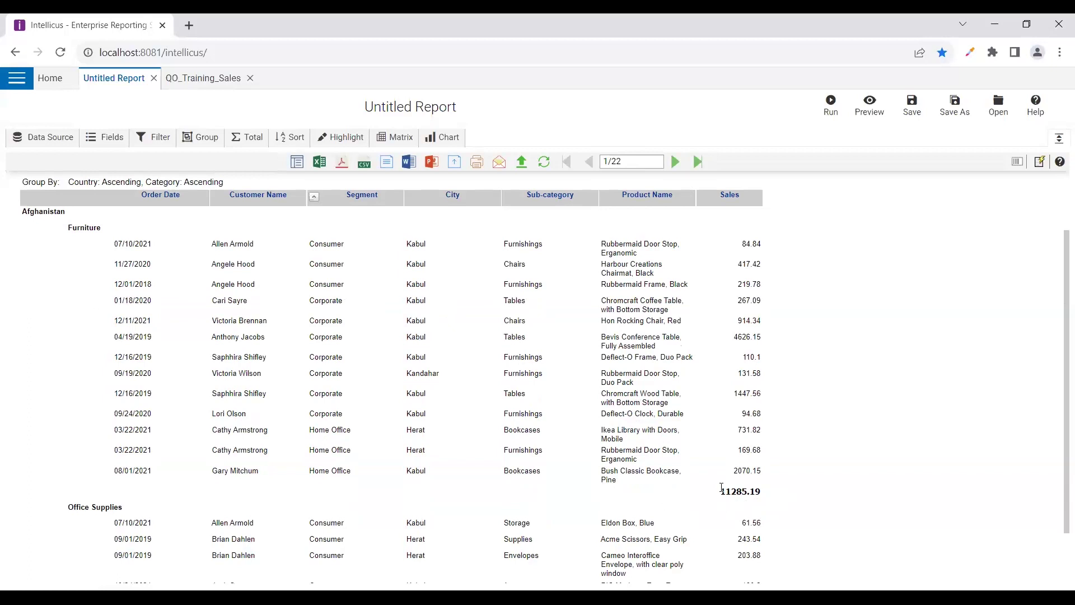
pyautogui.scroll(1, 87, 226)
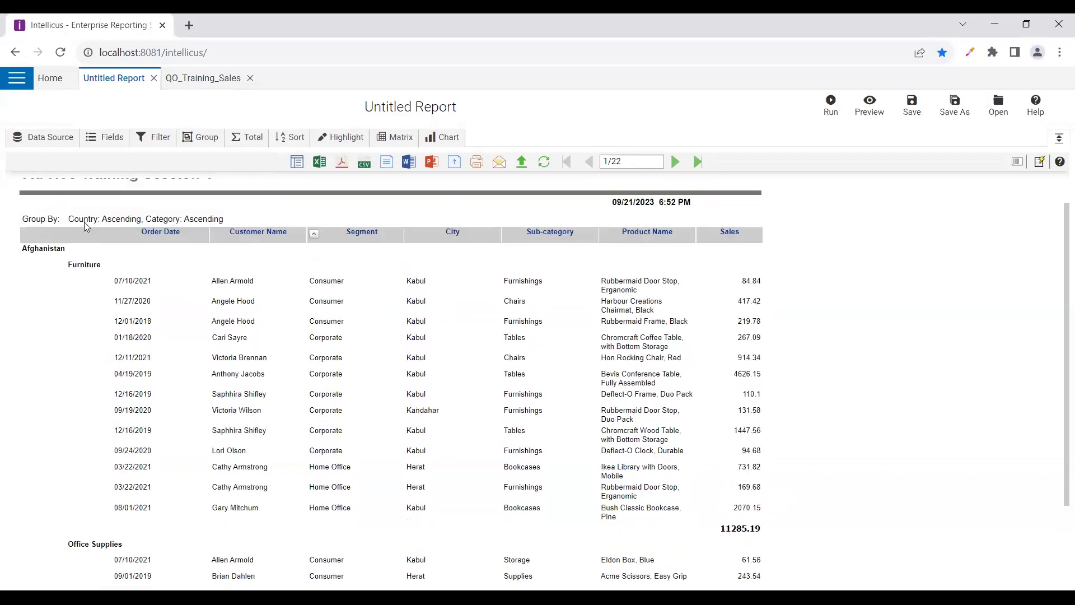
pyautogui.scroll(2, 87, 226)
# Preview the report with Report Contents set to Summarized, then switch the setting back to Detailed
pyautogui.click(42, 137)
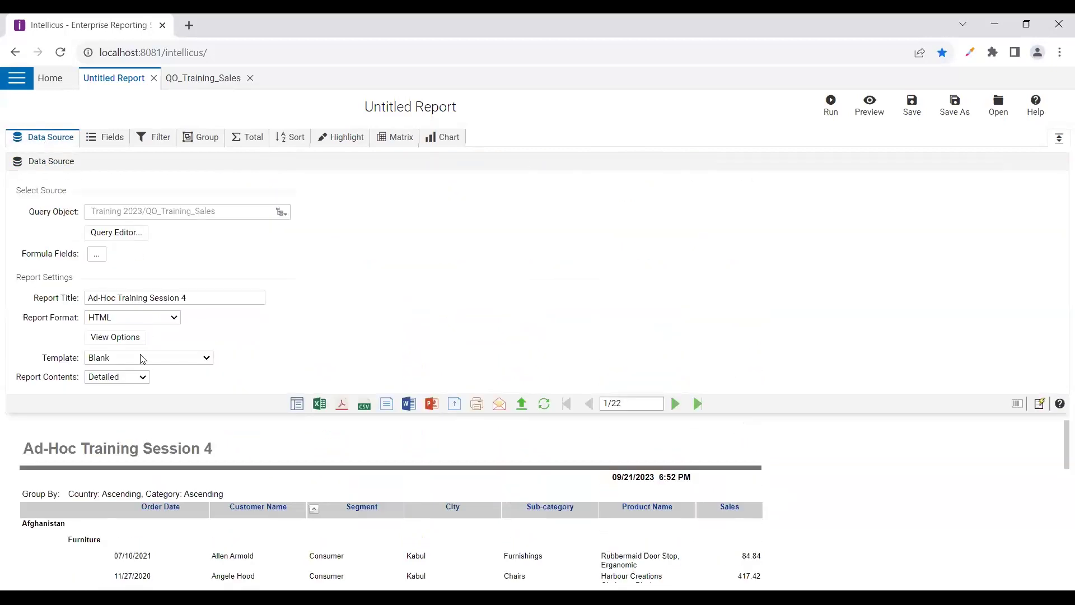
pyautogui.click(122, 383)
pyautogui.click(121, 387)
pyautogui.click(869, 105)
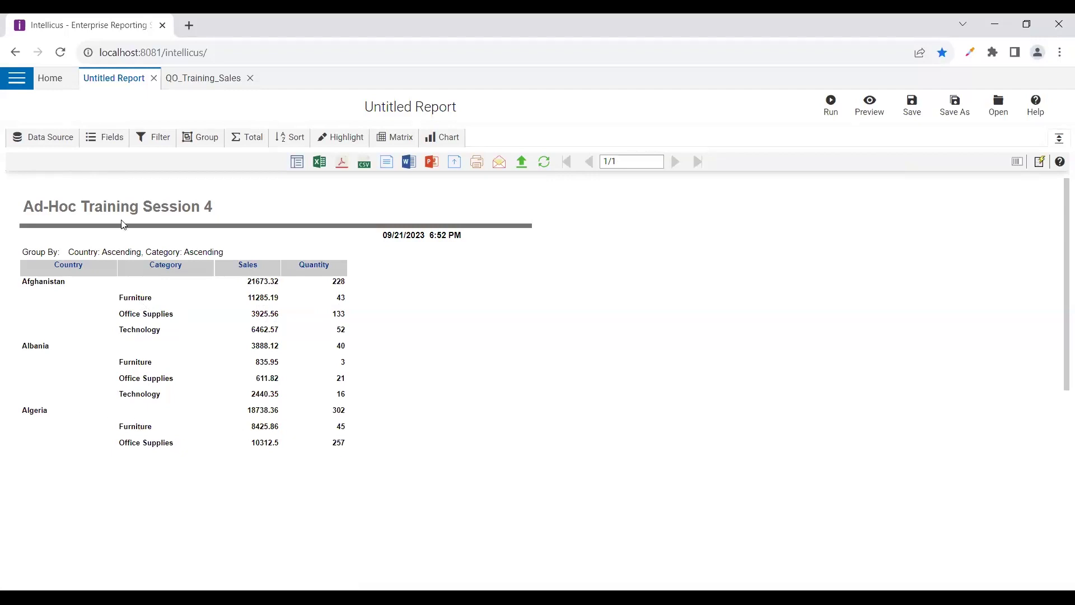
pyautogui.click(66, 143)
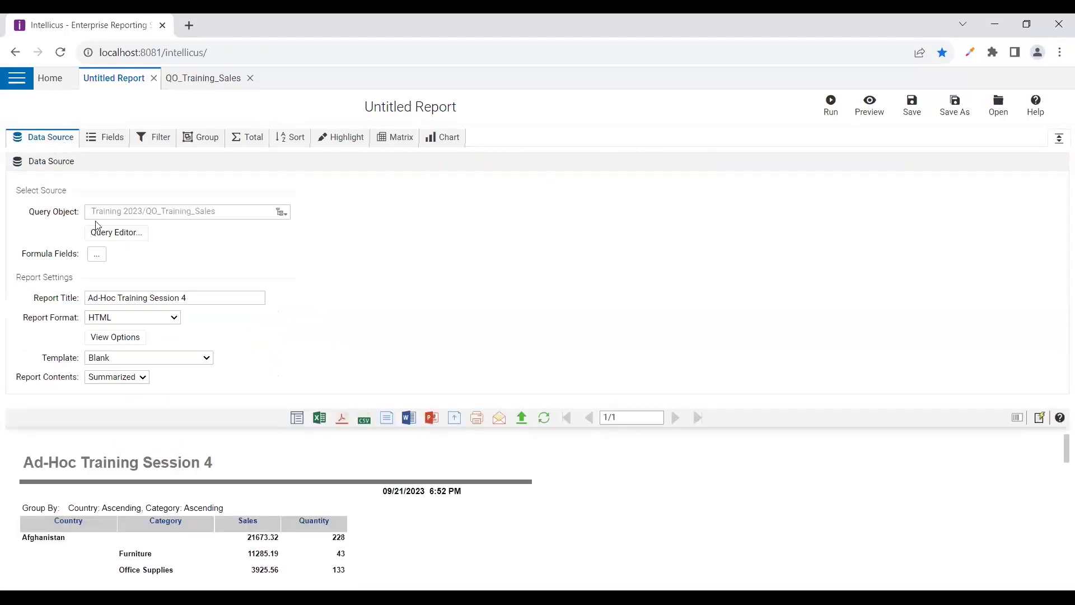
pyautogui.click(146, 384)
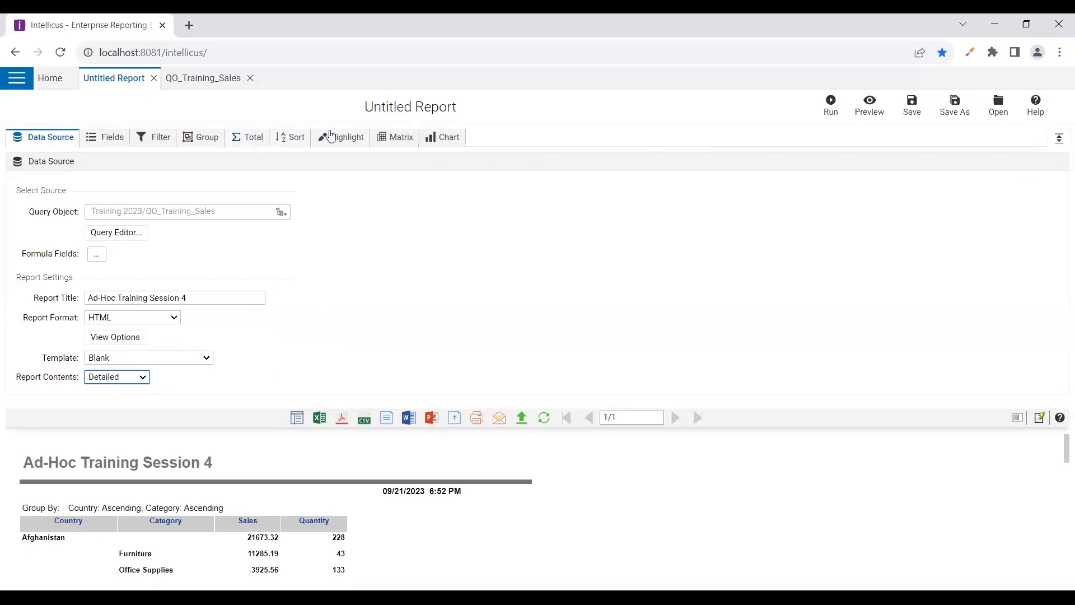
# Switch the report template from Blank to Nature and regenerate the 18-page preview
pyautogui.click(128, 359)
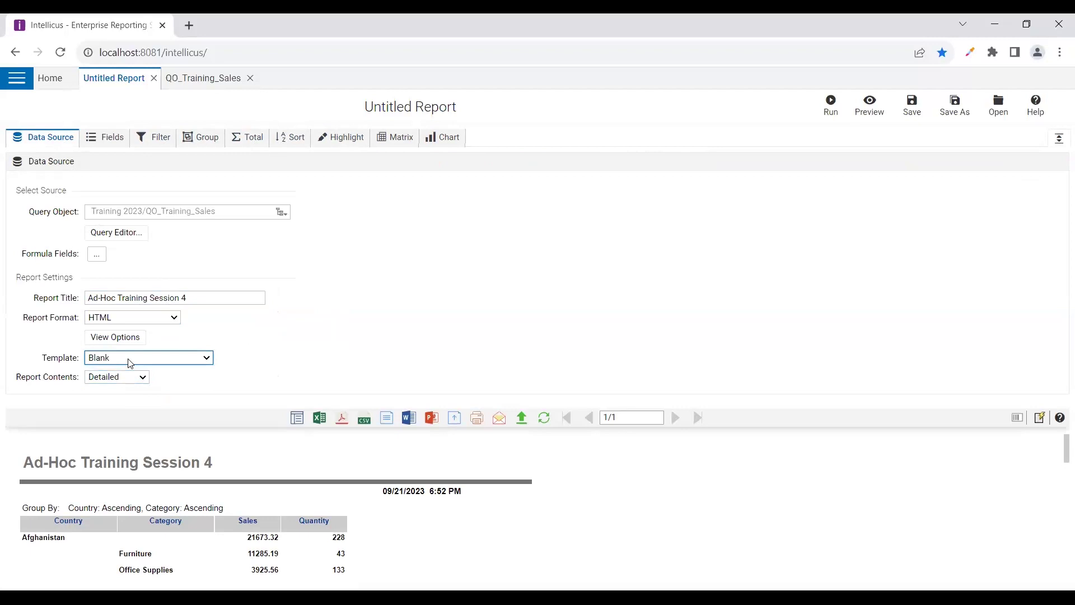
pyautogui.click(130, 363)
pyautogui.click(870, 104)
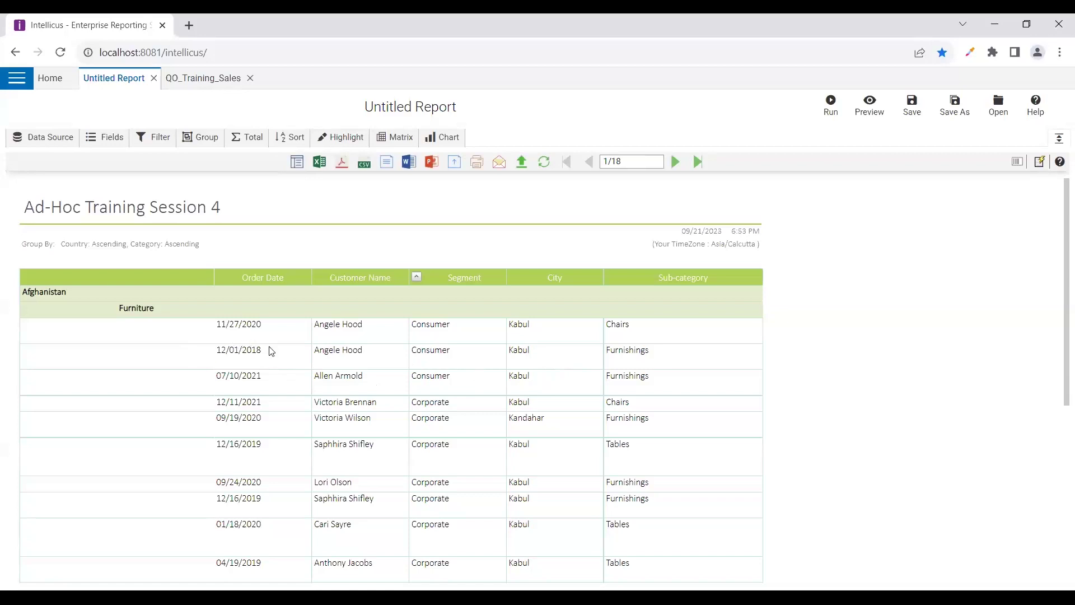
pyautogui.scroll(-5, 478, 410)
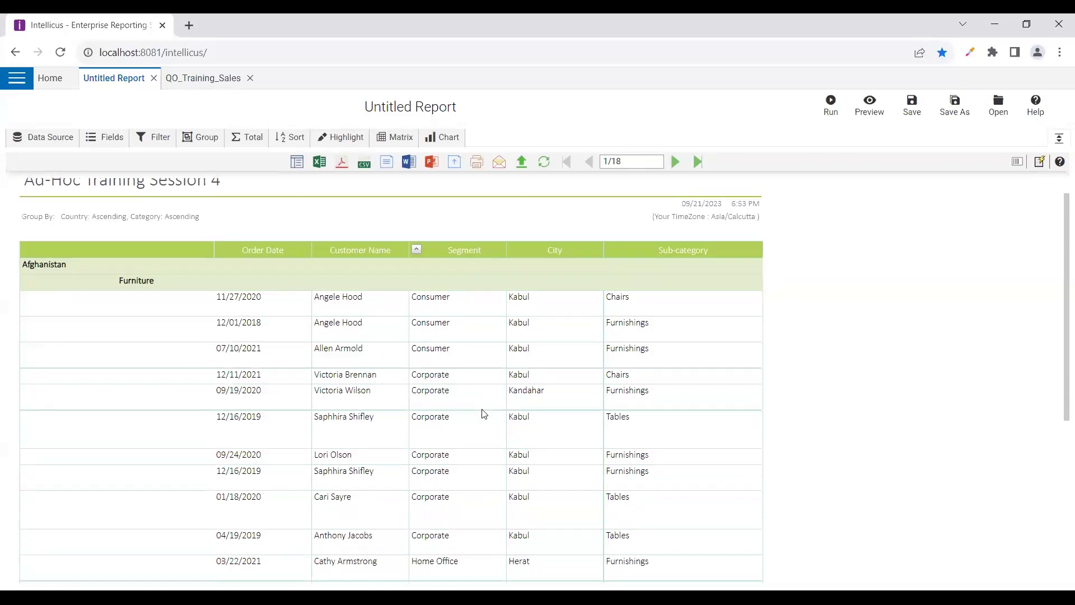
pyautogui.scroll(5, 481, 413)
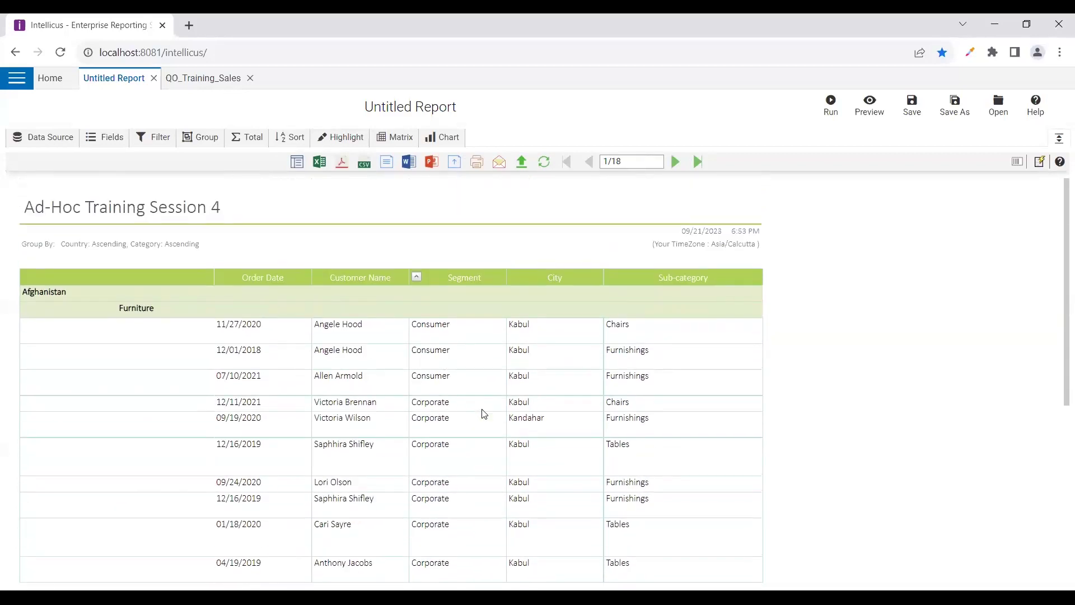
pyautogui.click(56, 139)
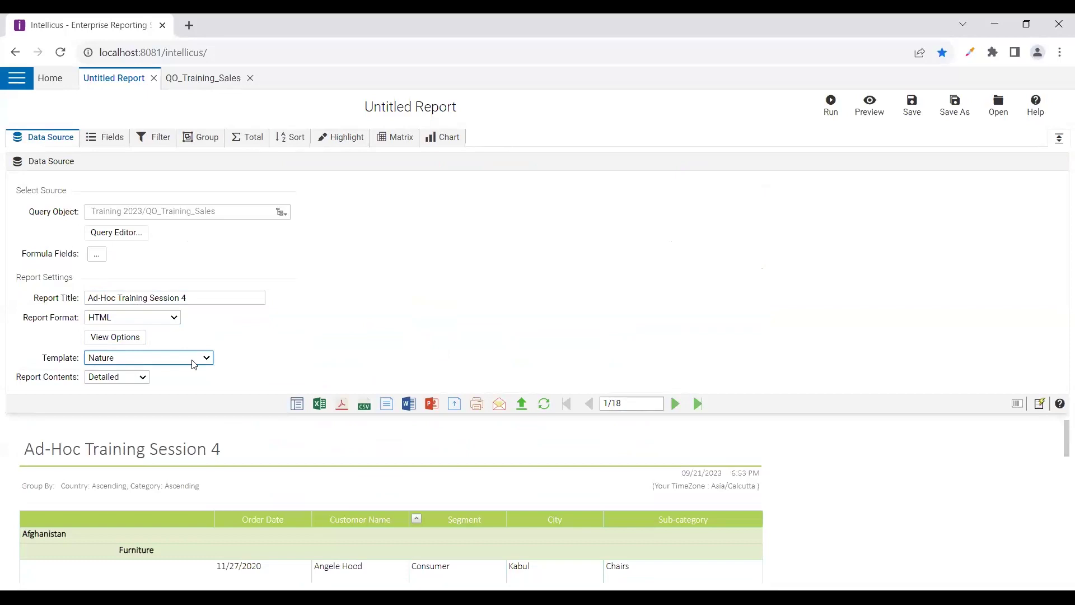
# Open the highlighting rules and scroll through the Highlight panel
pyautogui.click(227, 364)
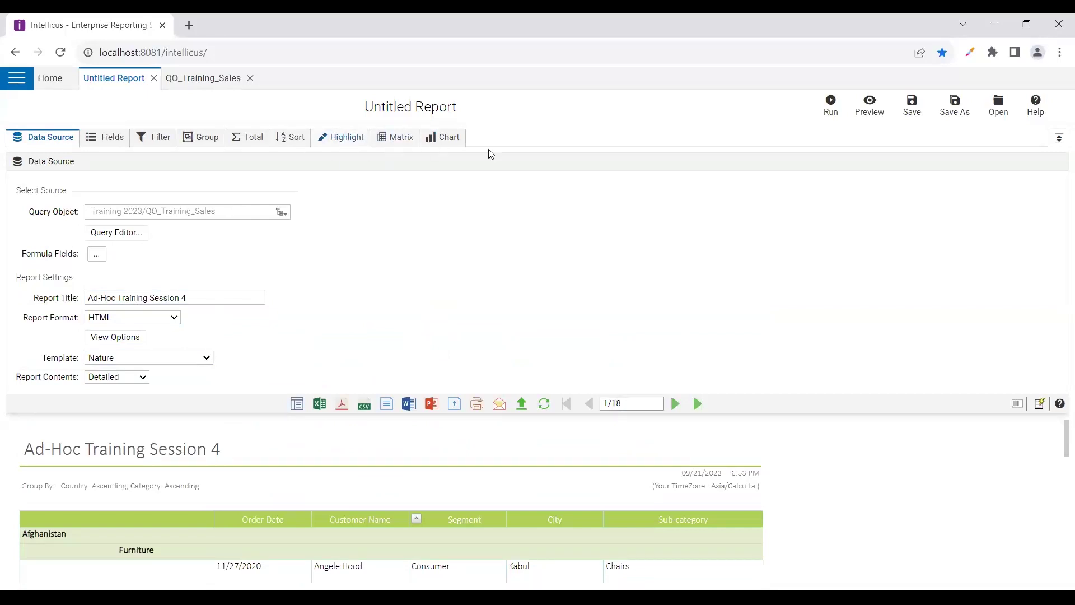
pyautogui.click(344, 138)
pyautogui.scroll(-3, 1012, 338)
pyautogui.scroll(3, 775, 398)
pyautogui.scroll(-1, 766, 385)
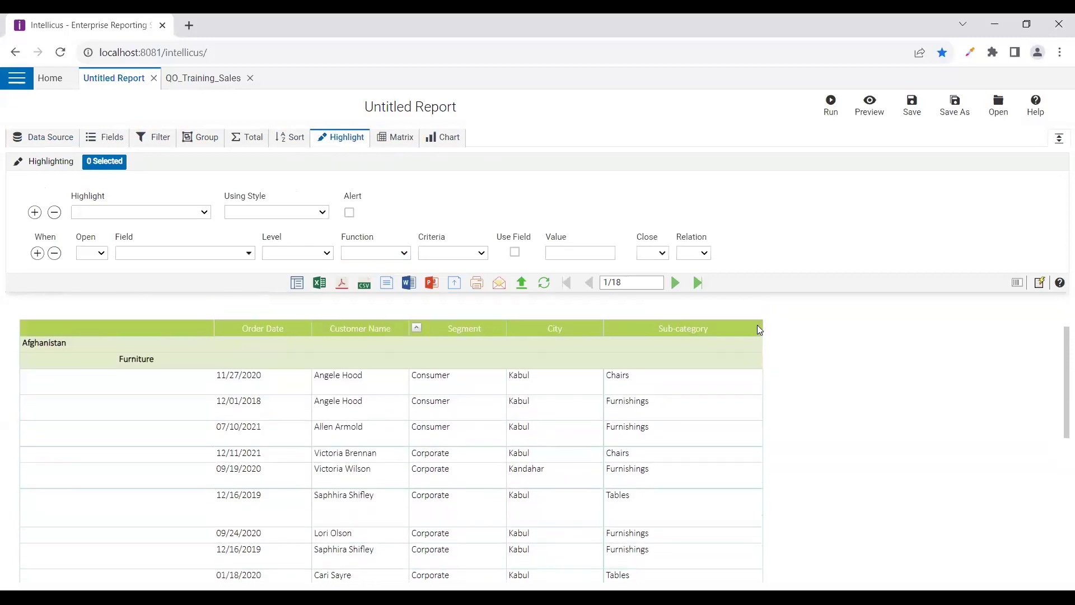
# Move Sub-category and Segment out of Selected Fields and regenerate the preview
pyautogui.click(98, 139)
pyautogui.click(297, 275)
pyautogui.click(258, 273)
pyautogui.click(290, 241)
pyautogui.click(254, 270)
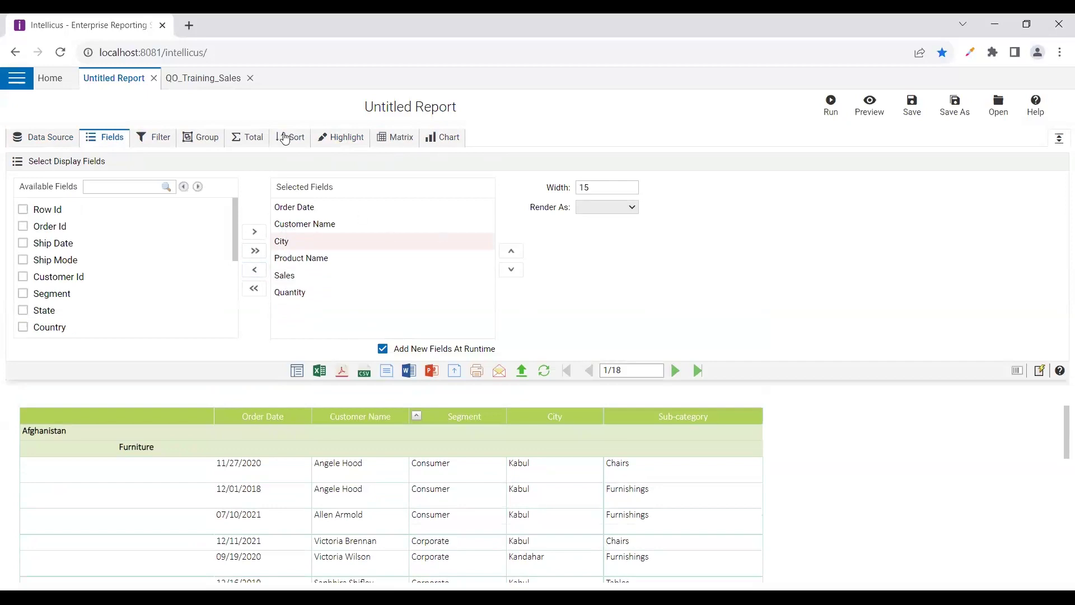
pyautogui.click(869, 104)
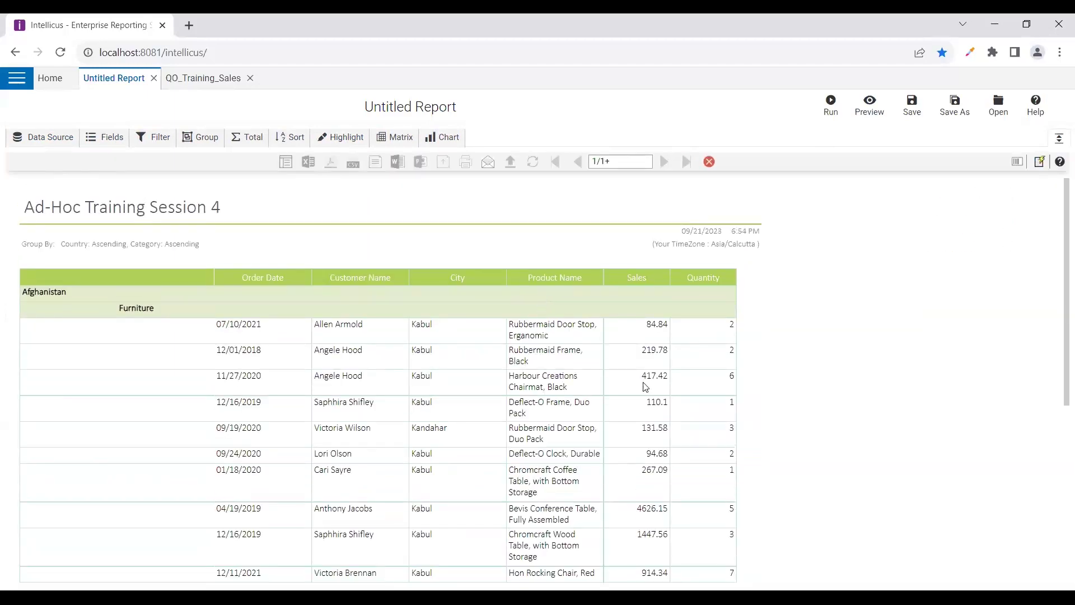
# Scroll through the 9-page preview, then bring up the empty Highlighting panel
pyautogui.scroll(-1, 646, 387)
pyautogui.scroll(-1, 616, 434)
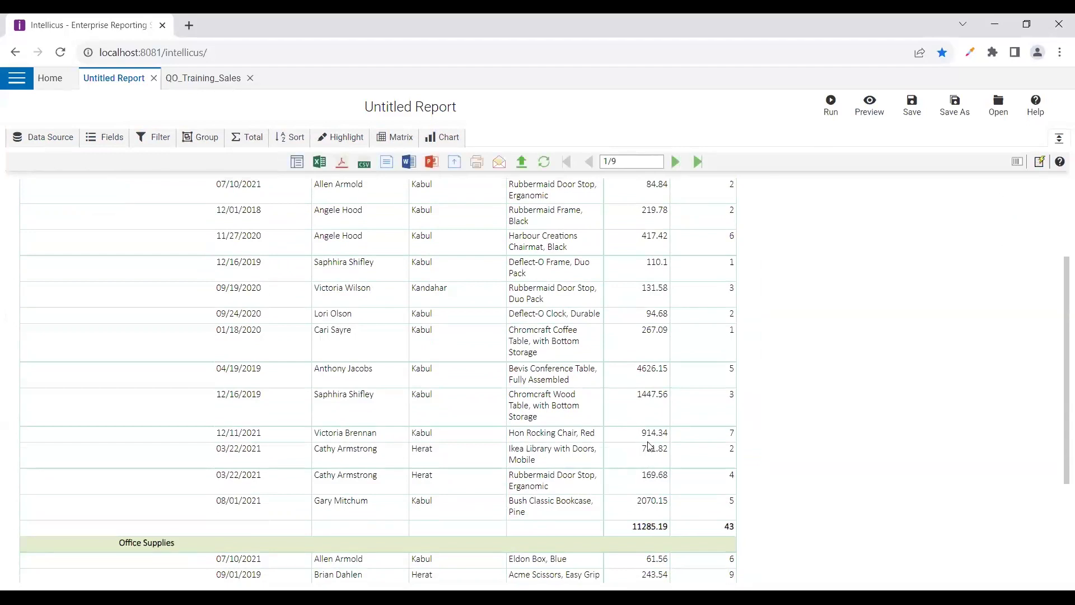
pyautogui.click(334, 138)
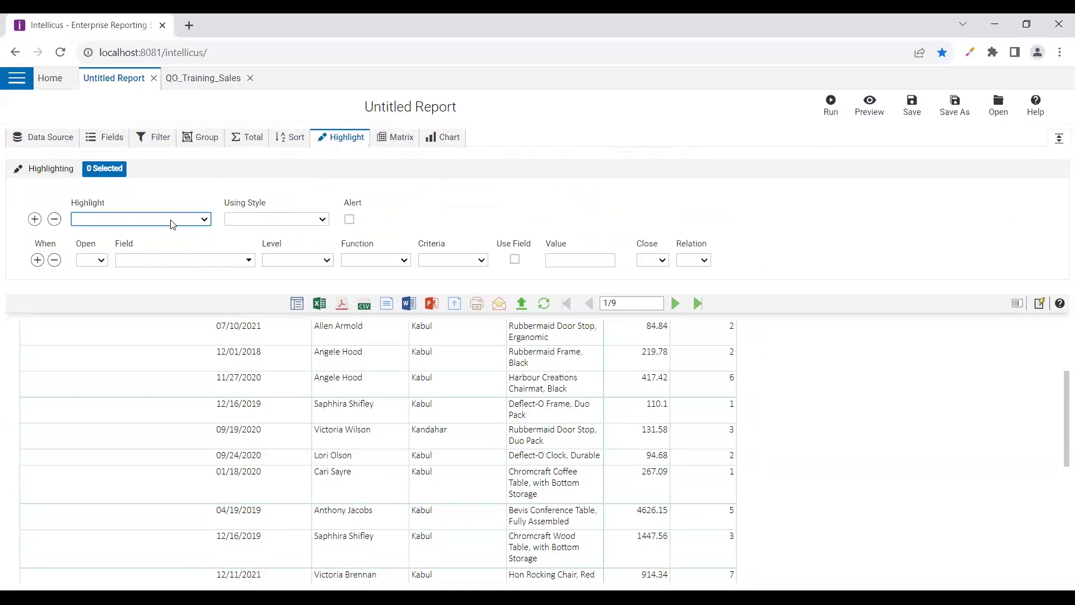
# Add a Sales rule using Red Circle for Sales values below 1000, then preview
pyautogui.click(259, 223)
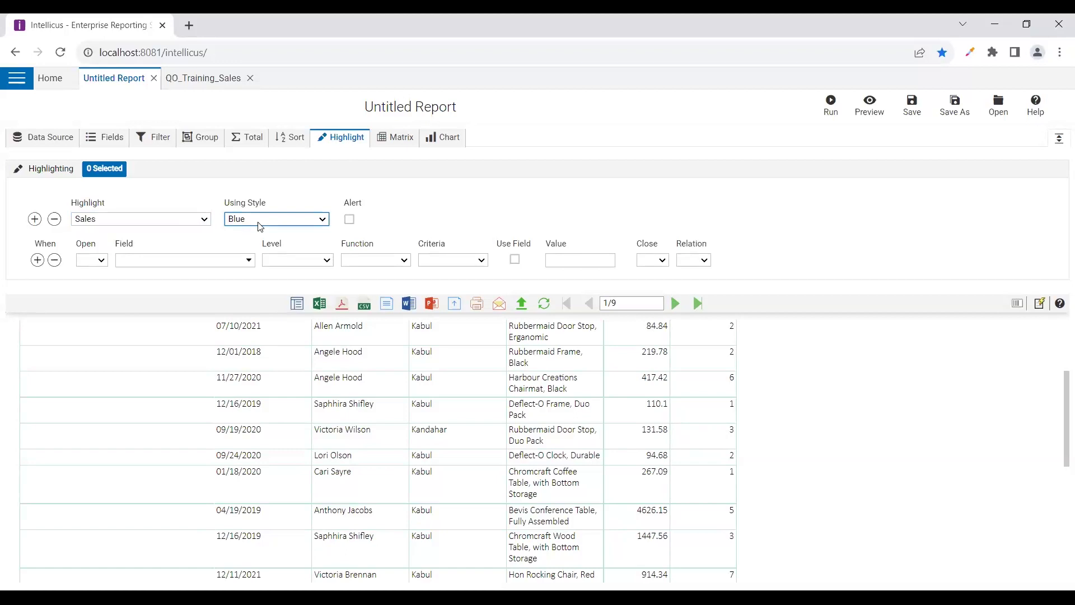
pyautogui.click(285, 243)
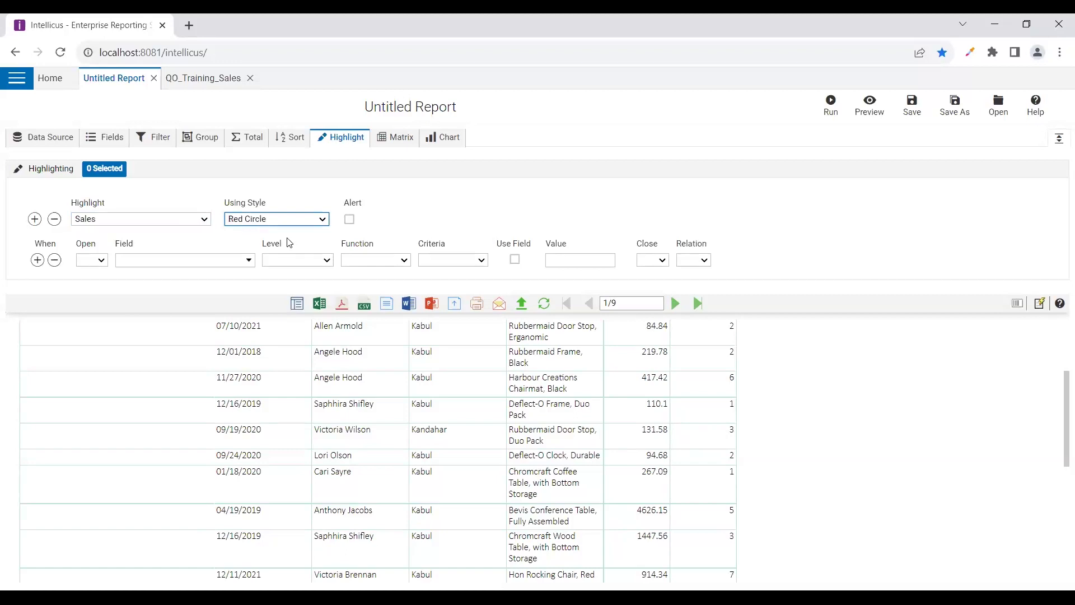
pyautogui.click(246, 260)
pyautogui.scroll(-2, 143, 378)
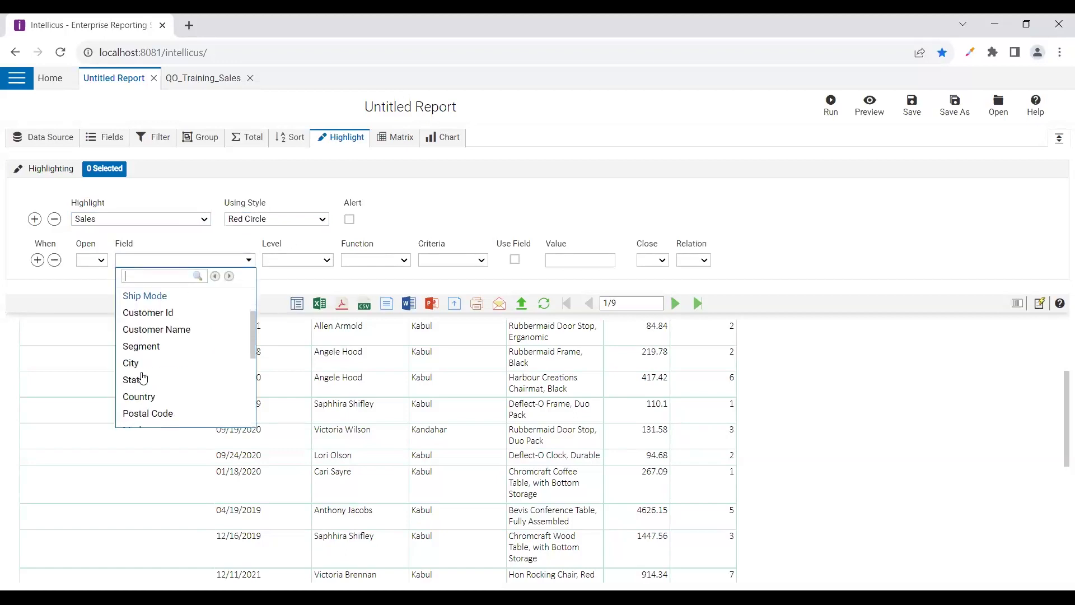
pyautogui.scroll(-3, 143, 380)
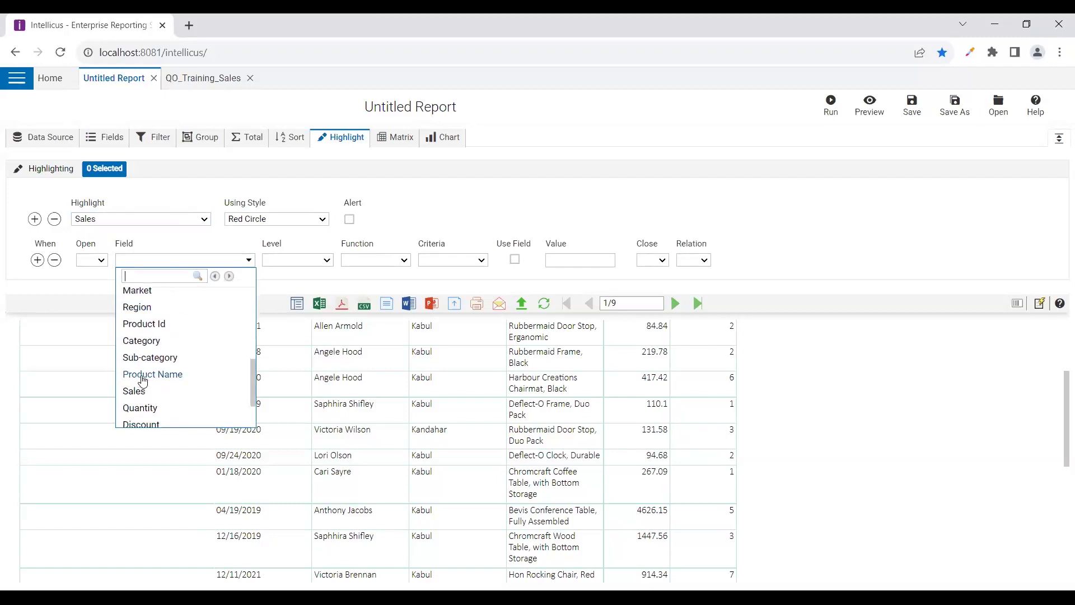
pyautogui.click(135, 391)
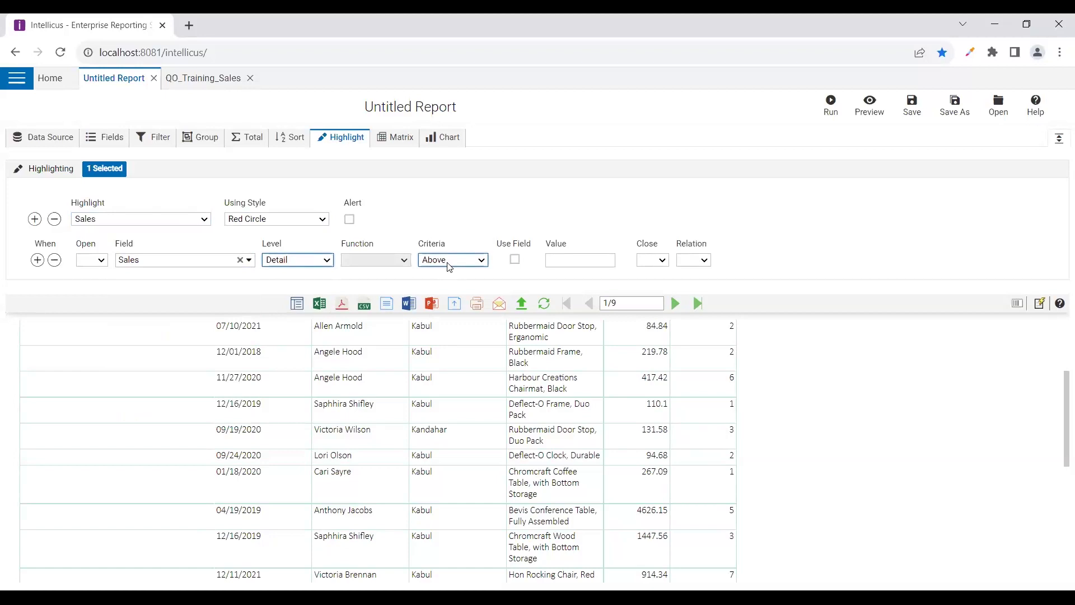
pyautogui.press('Down')
pyautogui.click(560, 261)
pyautogui.write('1000')
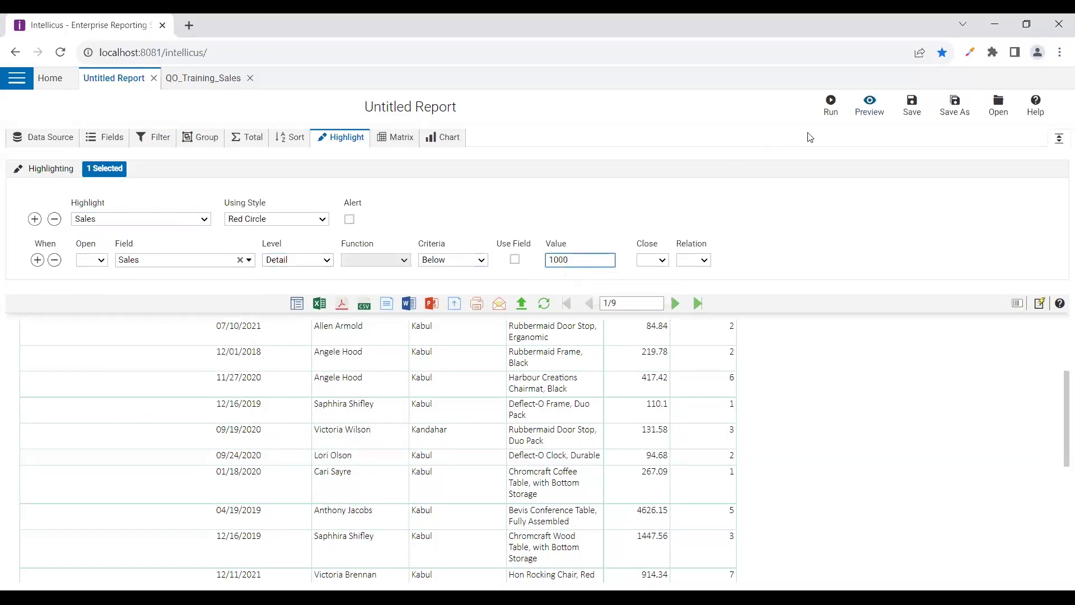
pyautogui.click(868, 107)
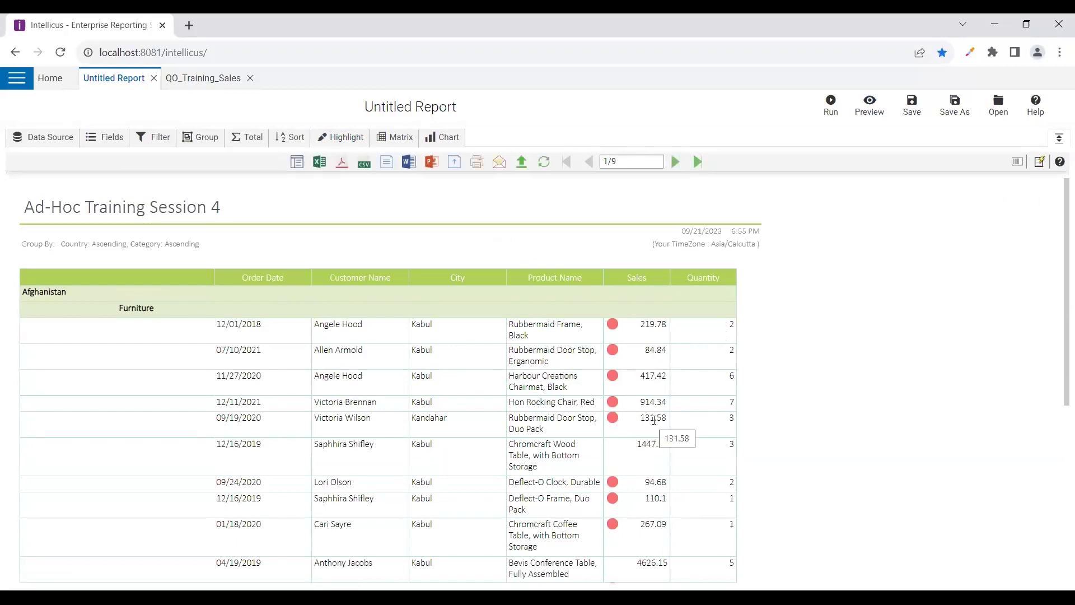
pyautogui.scroll(-6, 654, 420)
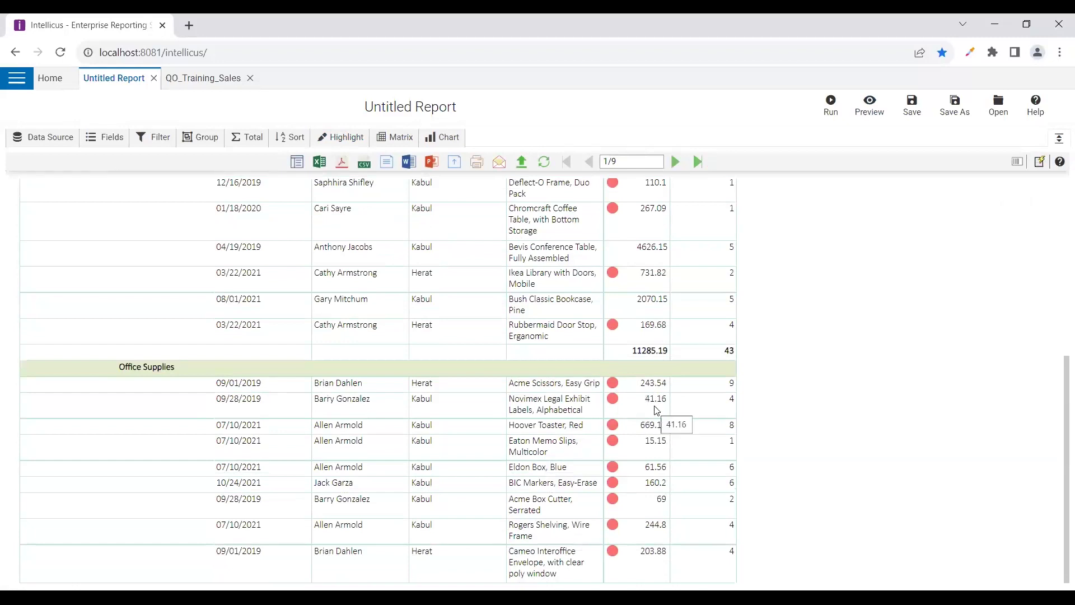
pyautogui.scroll(5, 656, 409)
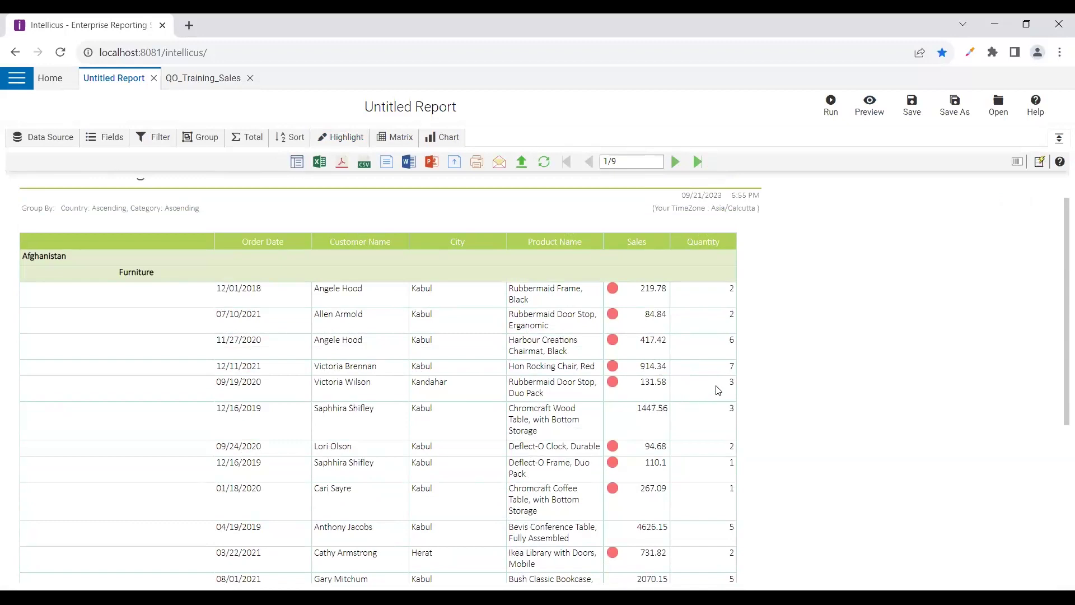
pyautogui.scroll(-5, 730, 328)
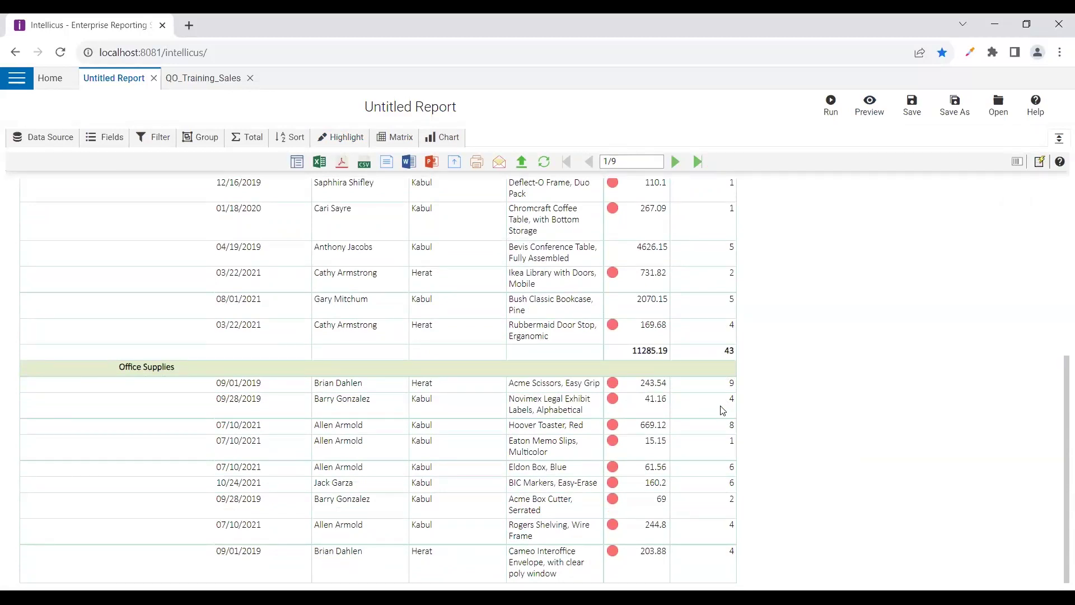
pyautogui.scroll(6, 722, 410)
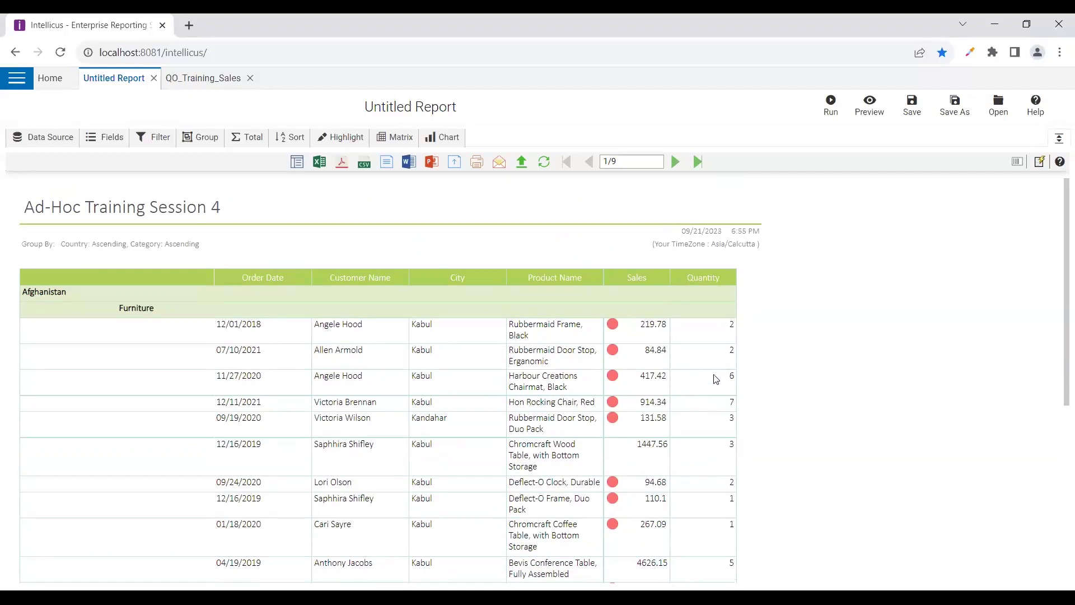
# Add a second rule highlighting Quantity values above 5 in green, then preview
pyautogui.click(342, 137)
pyautogui.click(34, 213)
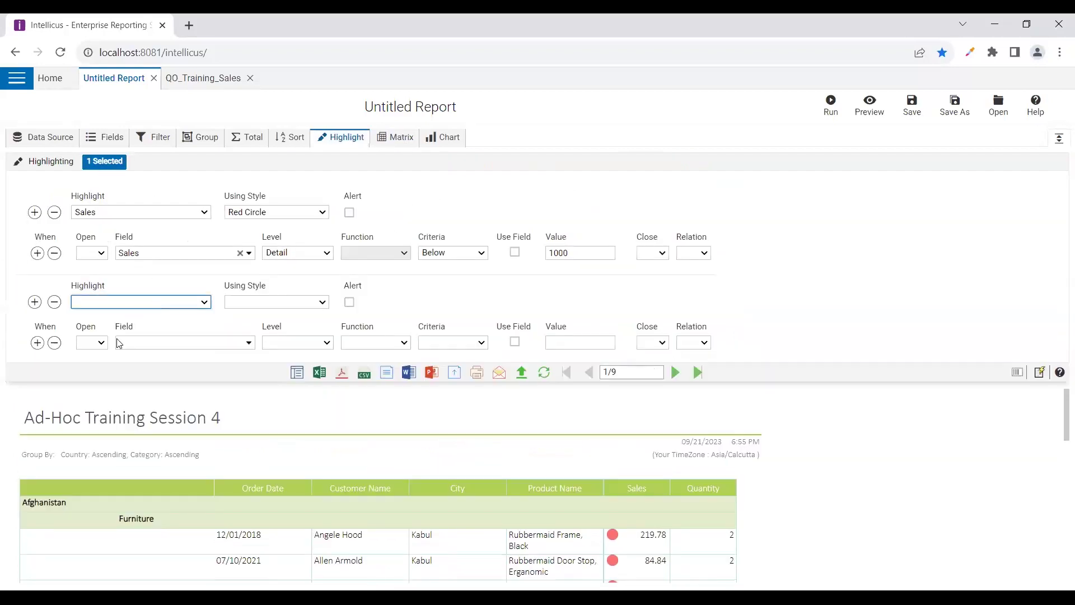
pyautogui.press('s')
pyautogui.press('q')
pyautogui.click(208, 343)
pyautogui.scroll(-2, 175, 464)
pyautogui.scroll(-4, 175, 464)
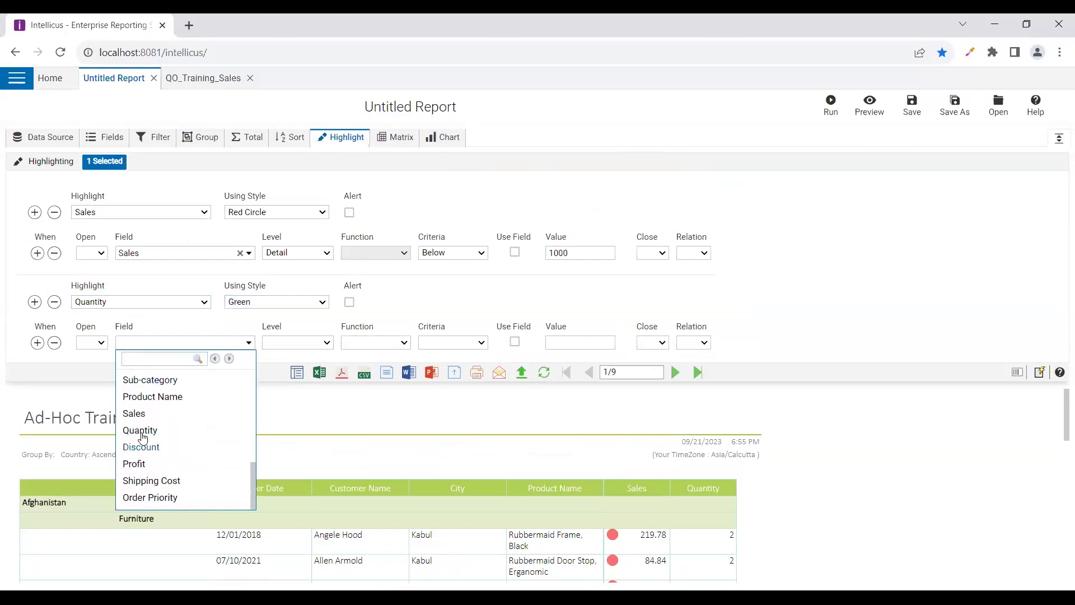
pyautogui.click(141, 432)
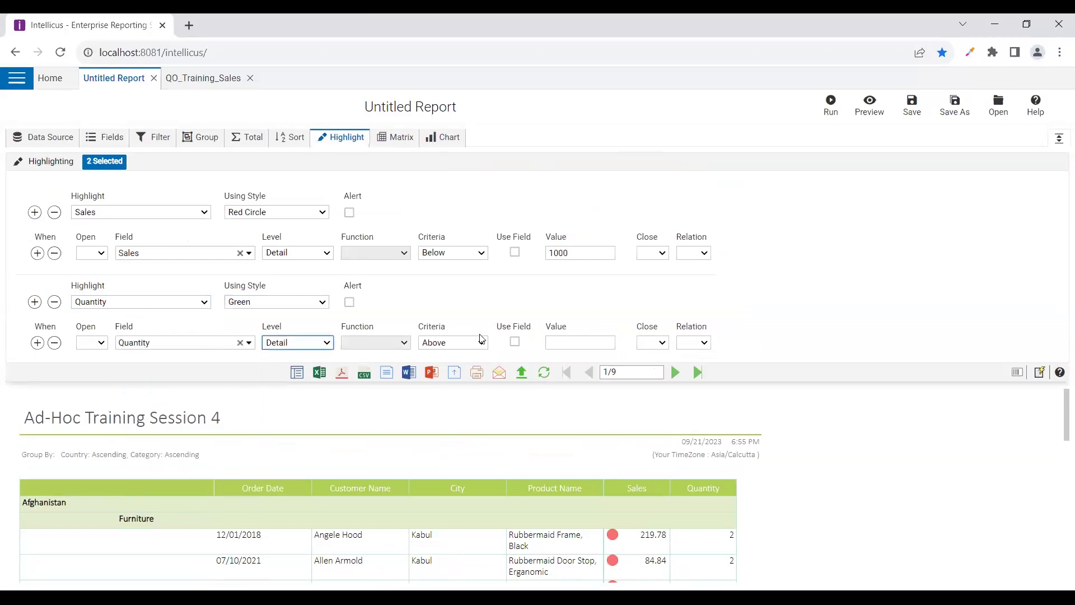
pyautogui.click(580, 342)
pyautogui.write('5')
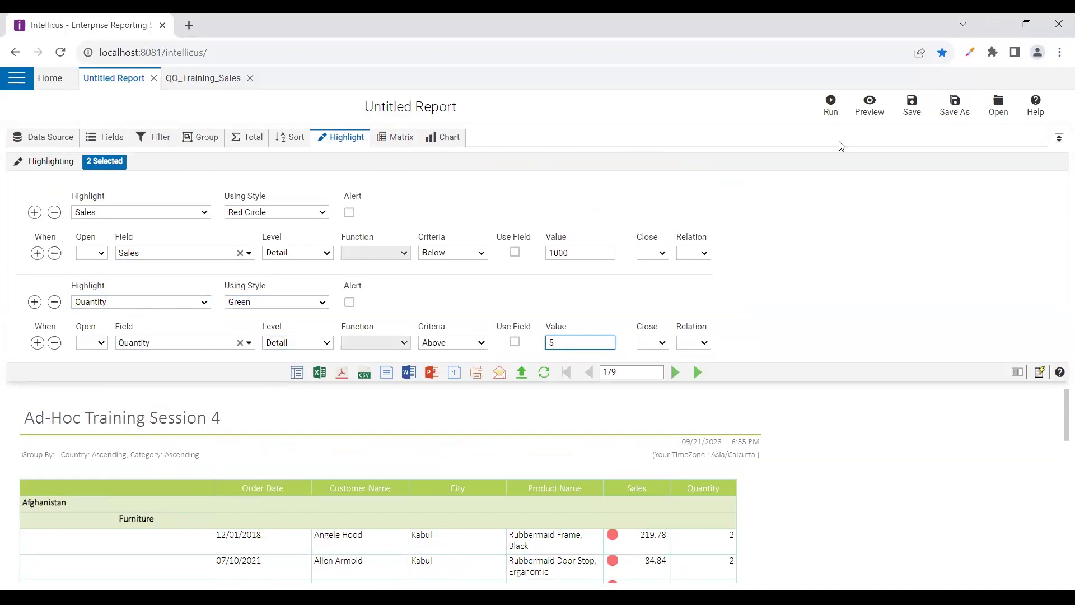
pyautogui.click(869, 105)
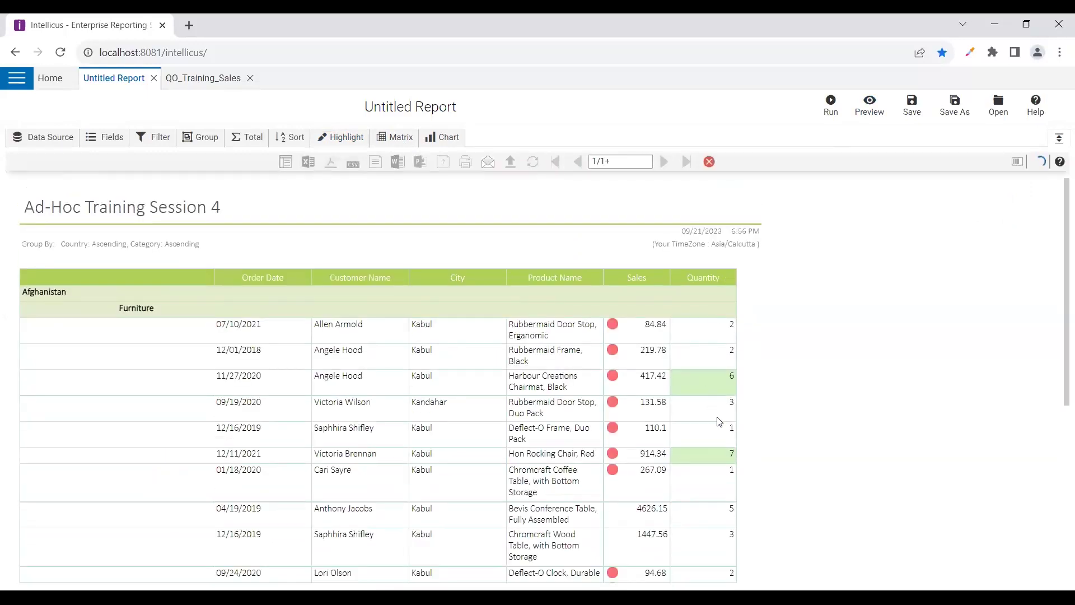
# Reopen the Highlighting panel listing the Sales Red Circle and Quantity Green rules
pyautogui.scroll(-1, 743, 379)
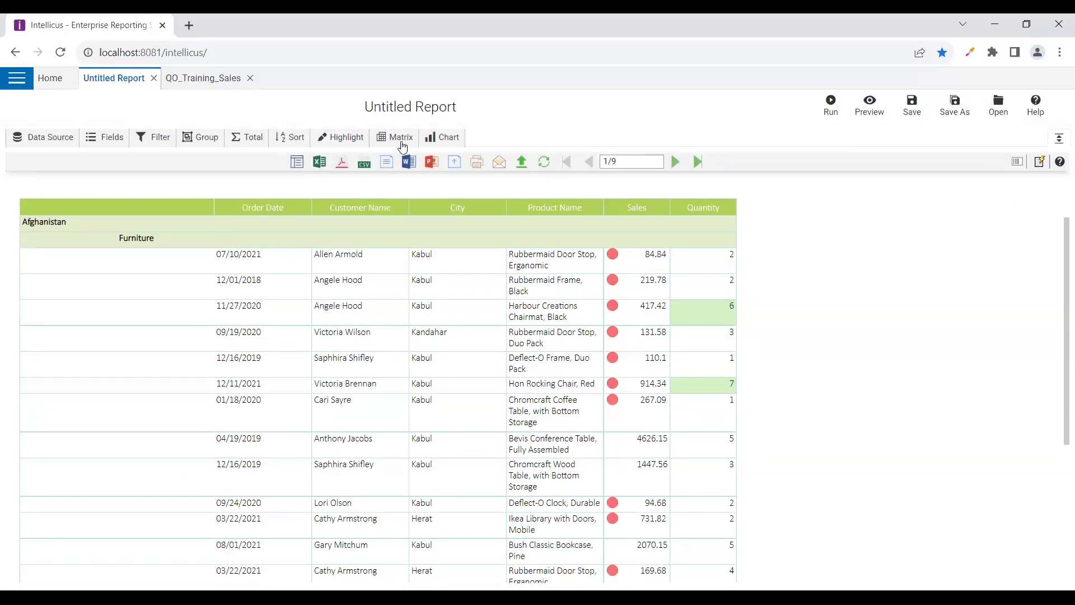
pyautogui.click(348, 138)
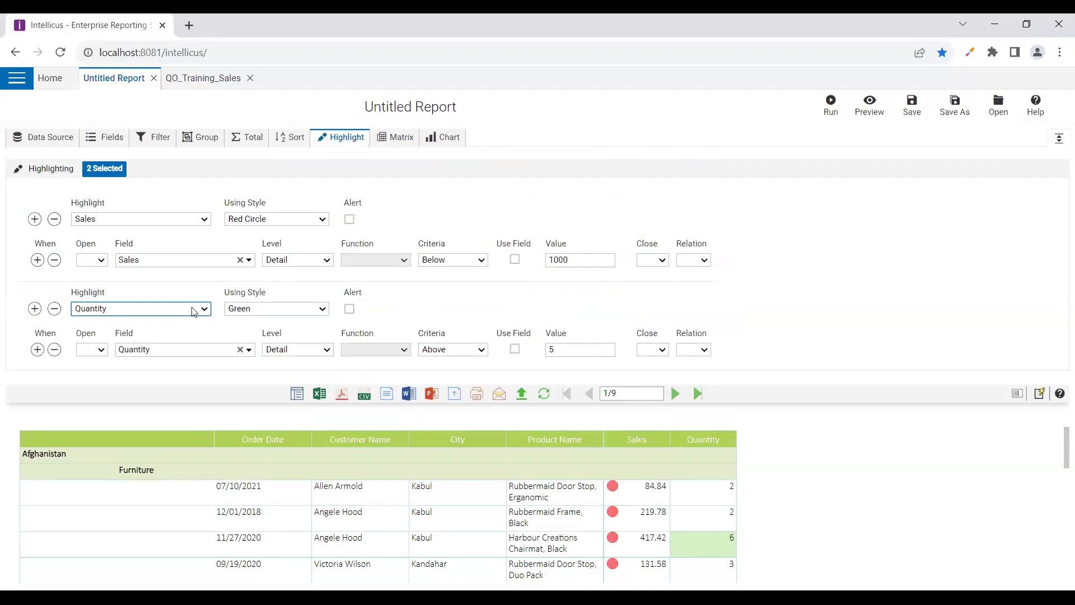
# Apply the Quantity rule to the entire row with the Text Red style and preview
pyautogui.click(870, 105)
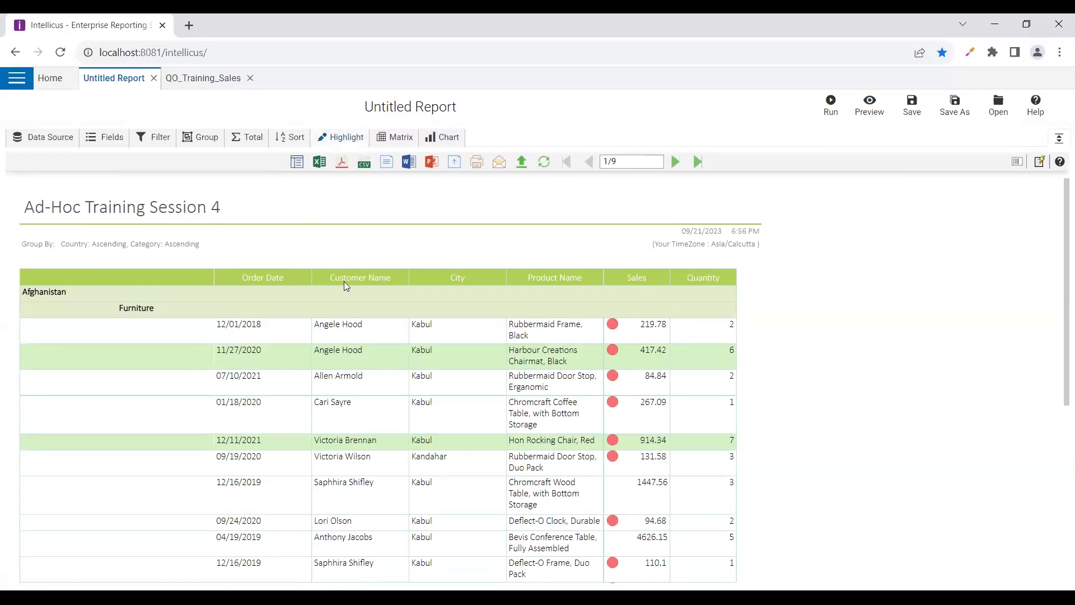
pyautogui.click(346, 137)
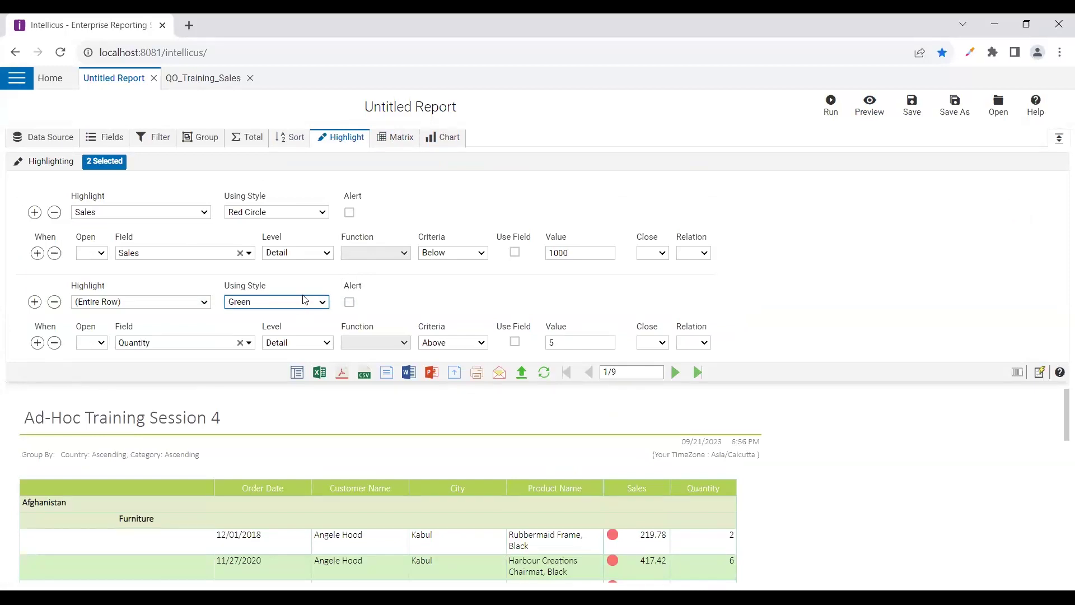
pyautogui.click(342, 307)
pyautogui.click(320, 303)
pyautogui.click(870, 105)
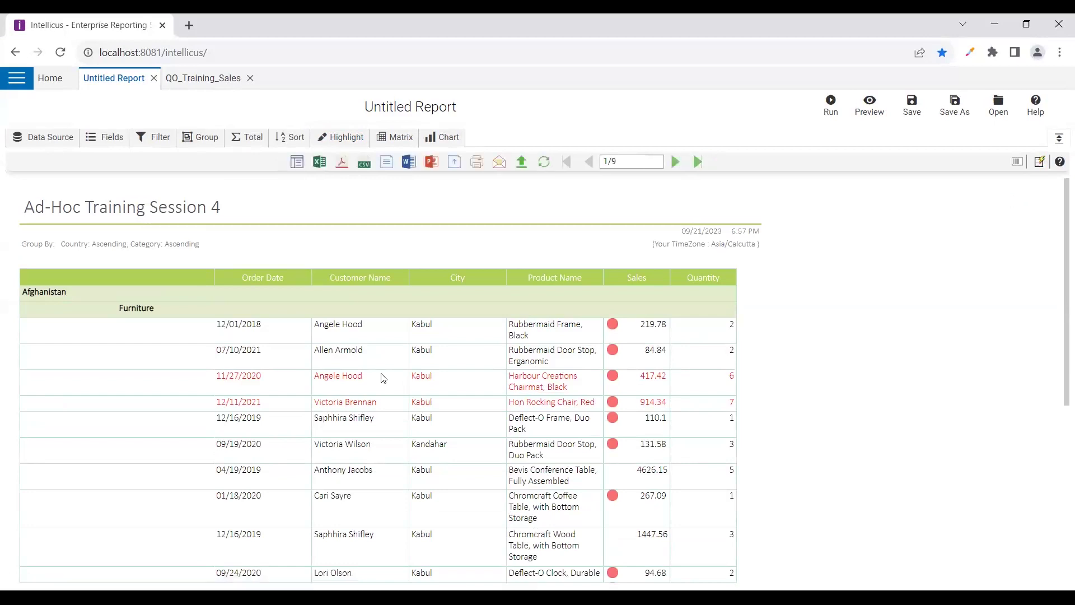
# Clear every selected display field with << and go to the Matrix settings
pyautogui.click(100, 140)
pyautogui.click(253, 288)
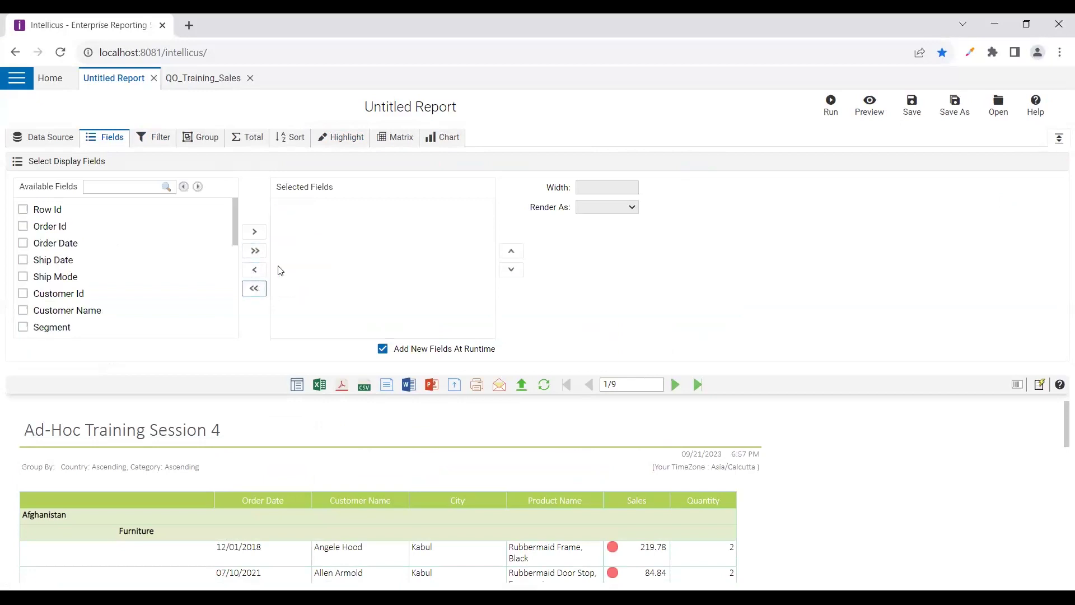
pyautogui.click(385, 144)
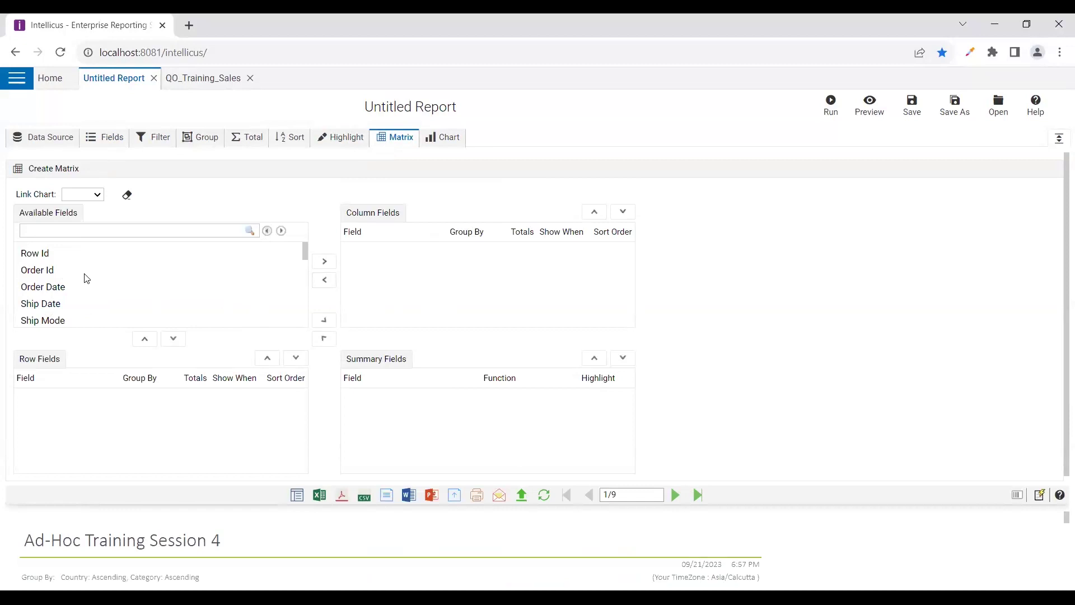
# Add Country as the matrix row field and Category as the column field
pyautogui.scroll(-2, 87, 278)
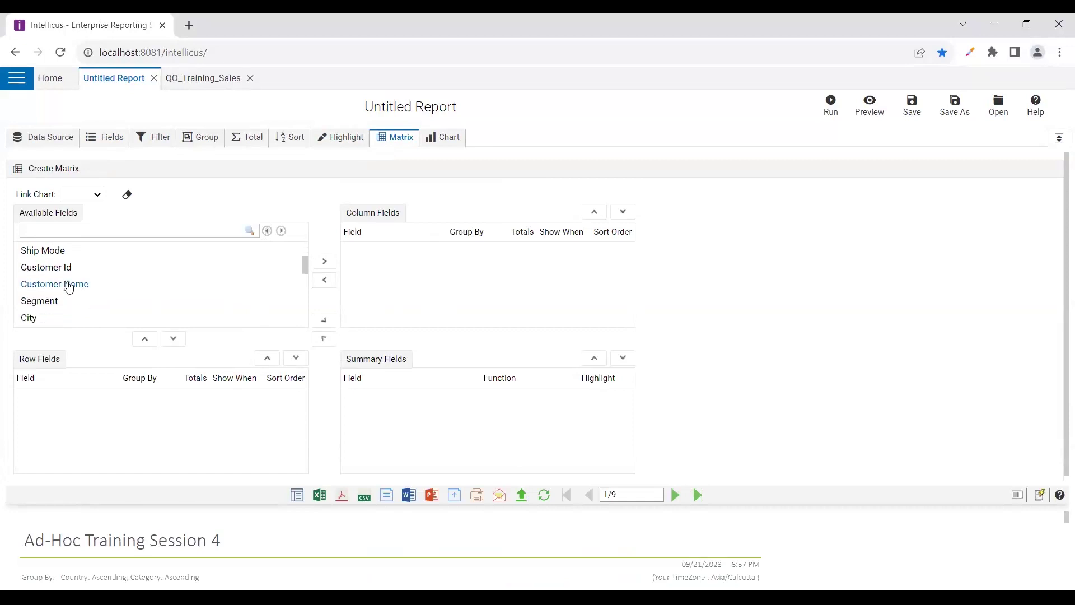
pyautogui.scroll(-3, 56, 300)
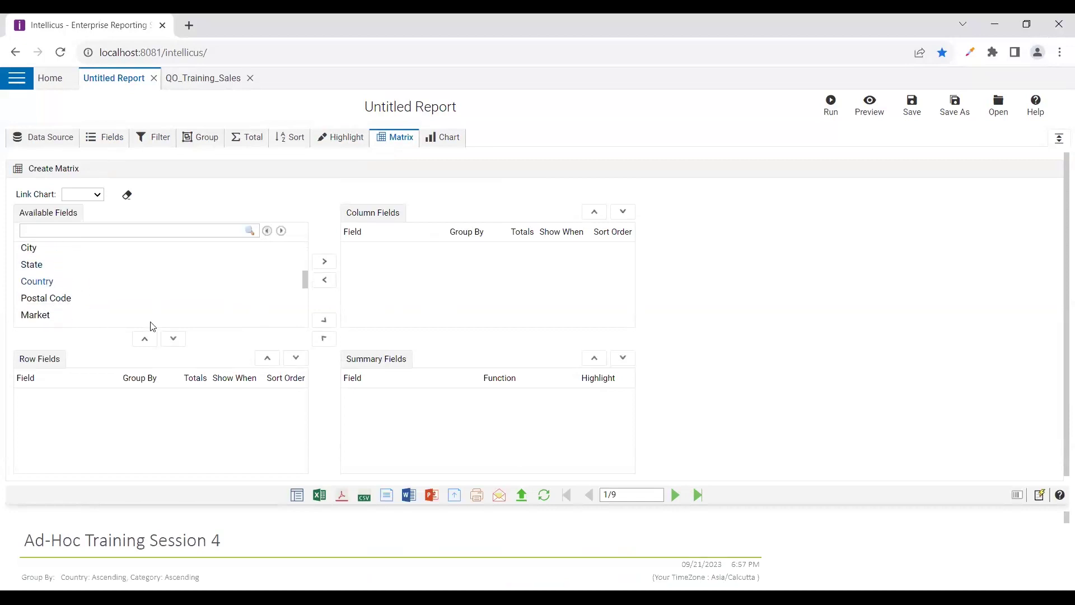
pyautogui.click(173, 339)
pyautogui.scroll(3, 42, 296)
pyautogui.scroll(1, 47, 292)
pyautogui.scroll(-7, 48, 292)
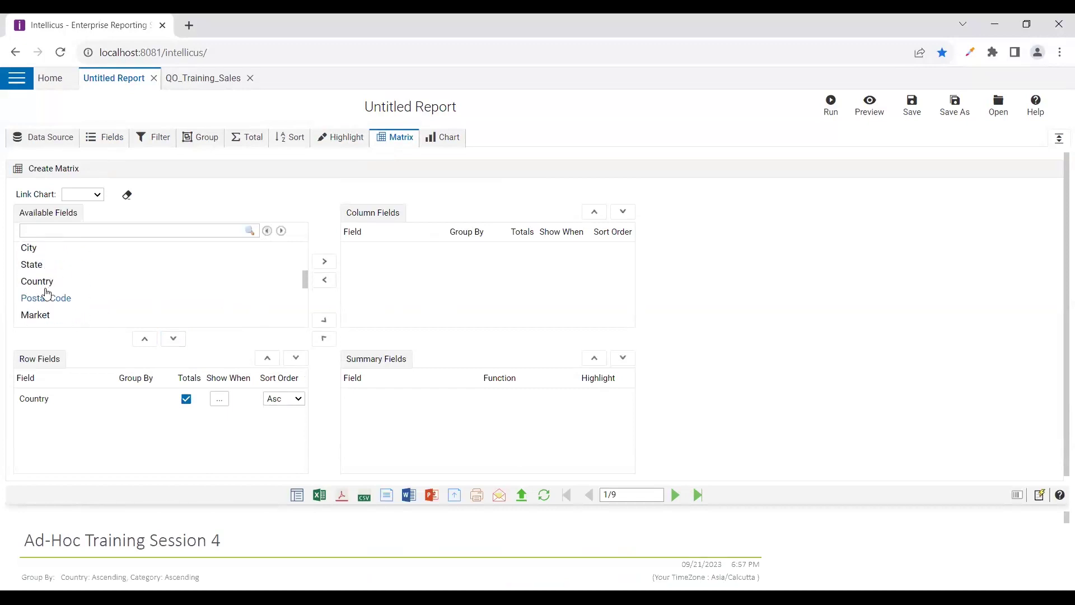
pyautogui.scroll(-1, 48, 292)
pyautogui.click(44, 280)
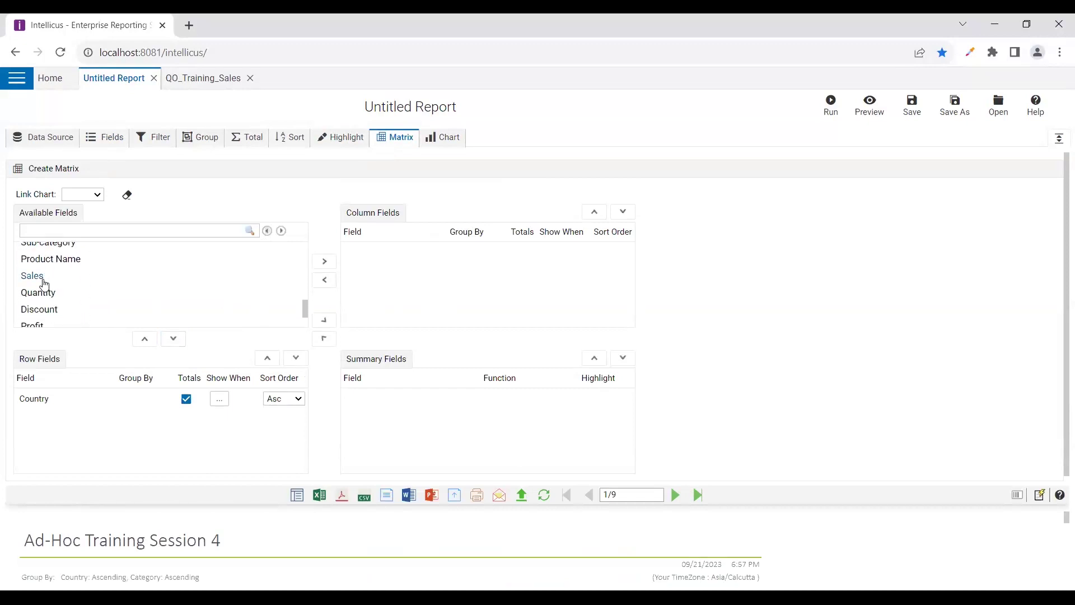
pyautogui.scroll(4, 39, 283)
pyautogui.click(37, 296)
pyautogui.click(325, 261)
# Add Sales as the summary field and choose USERDEFINED as its function
pyautogui.scroll(-6, 84, 293)
pyautogui.scroll(-1, 75, 300)
pyautogui.scroll(4, 34, 298)
pyautogui.click(31, 300)
pyautogui.click(324, 319)
pyautogui.click(542, 403)
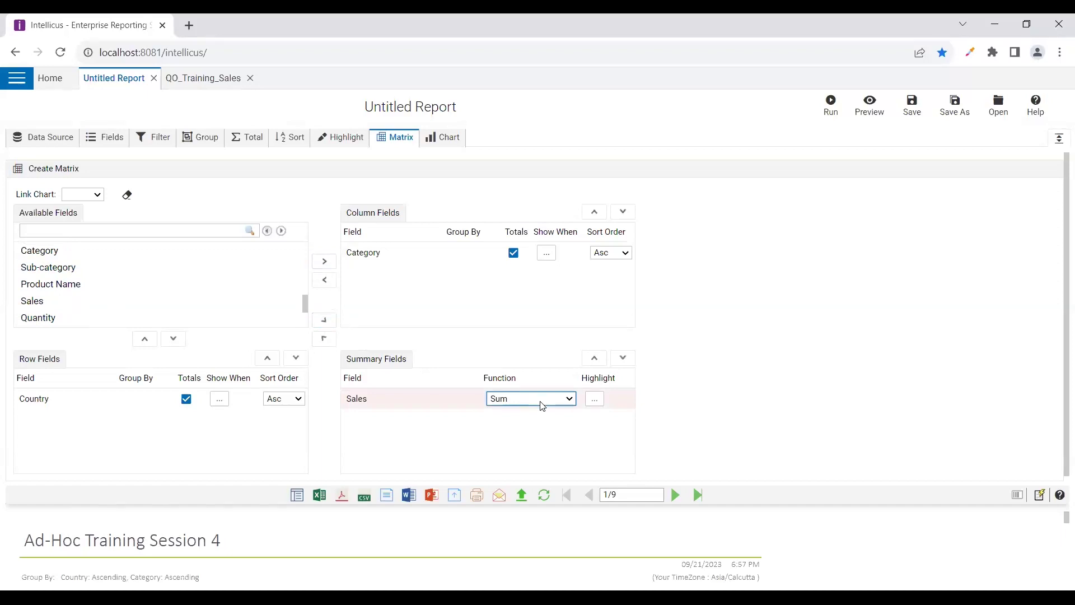
pyautogui.click(478, 355)
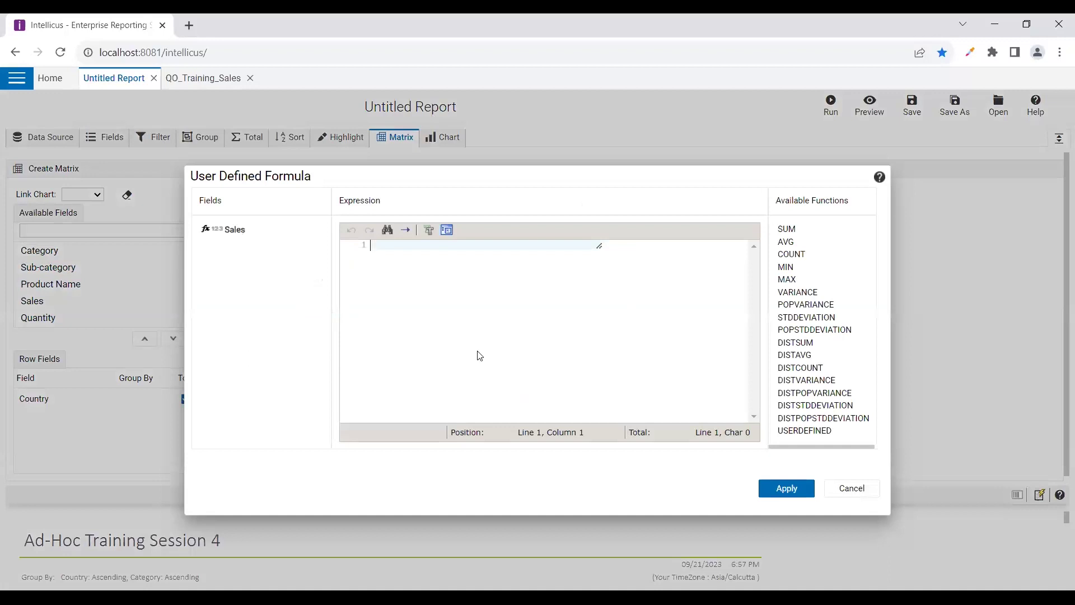
# Cancel the formula editor and delete the Country and Category group rows
pyautogui.click(842, 493)
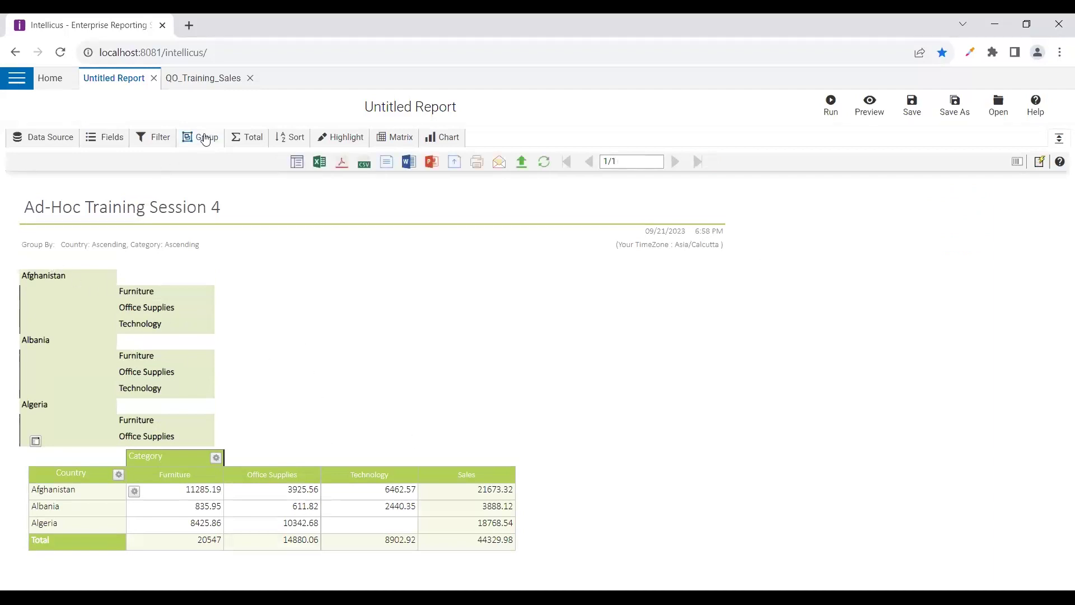
pyautogui.click(185, 143)
pyautogui.click(40, 202)
pyautogui.click(40, 203)
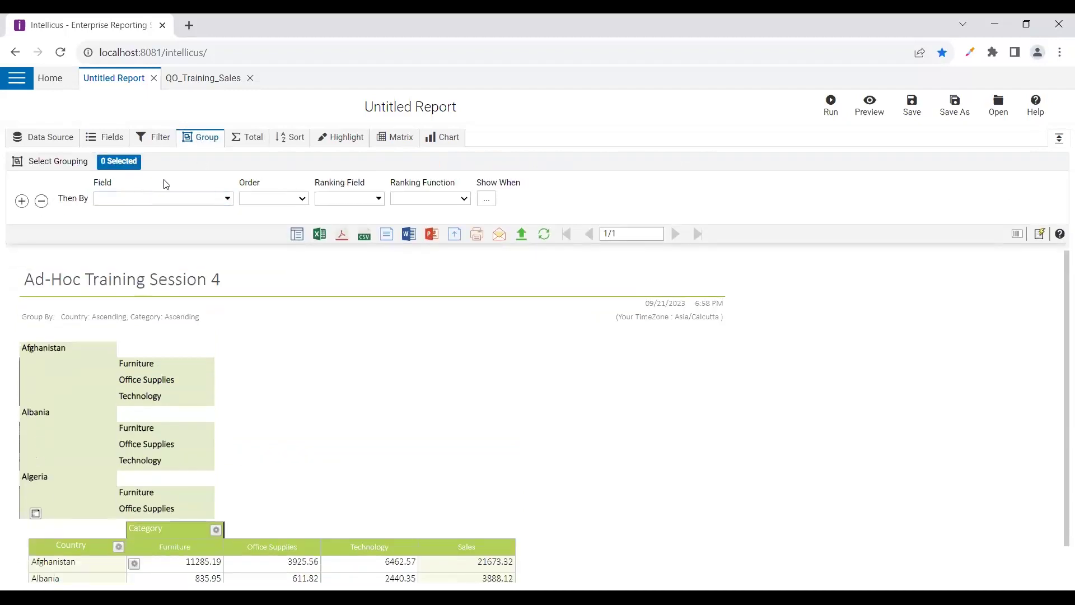
# Remove the Segment row from the report's sort order
pyautogui.click(238, 144)
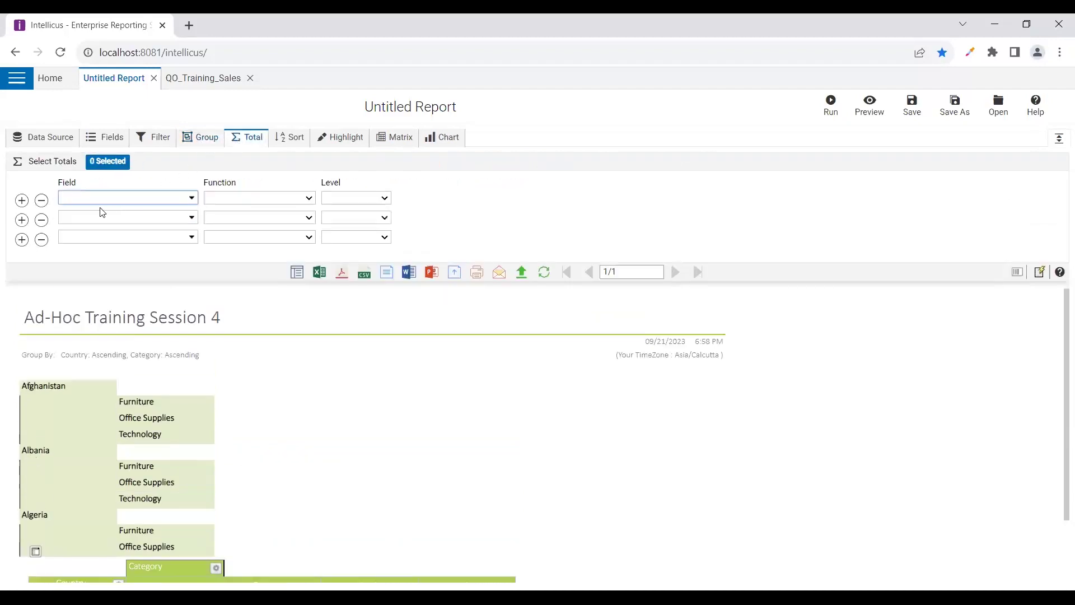
pyautogui.click(280, 144)
pyautogui.click(41, 201)
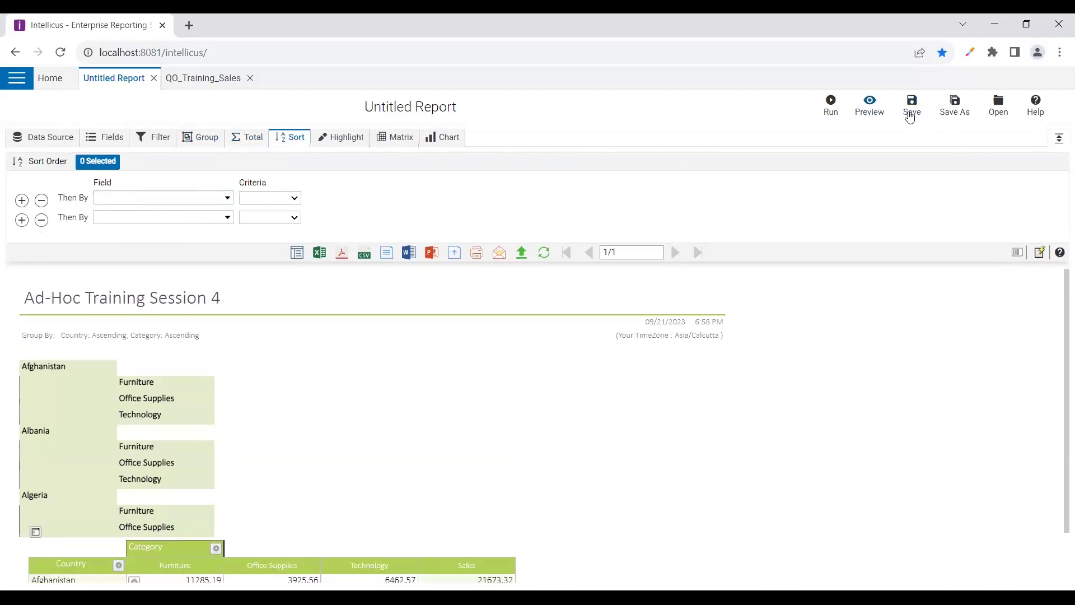
# Preview the matrix-only report, then scroll back up to the title and Furniture/Office Supplies/Technology headers
pyautogui.click(870, 107)
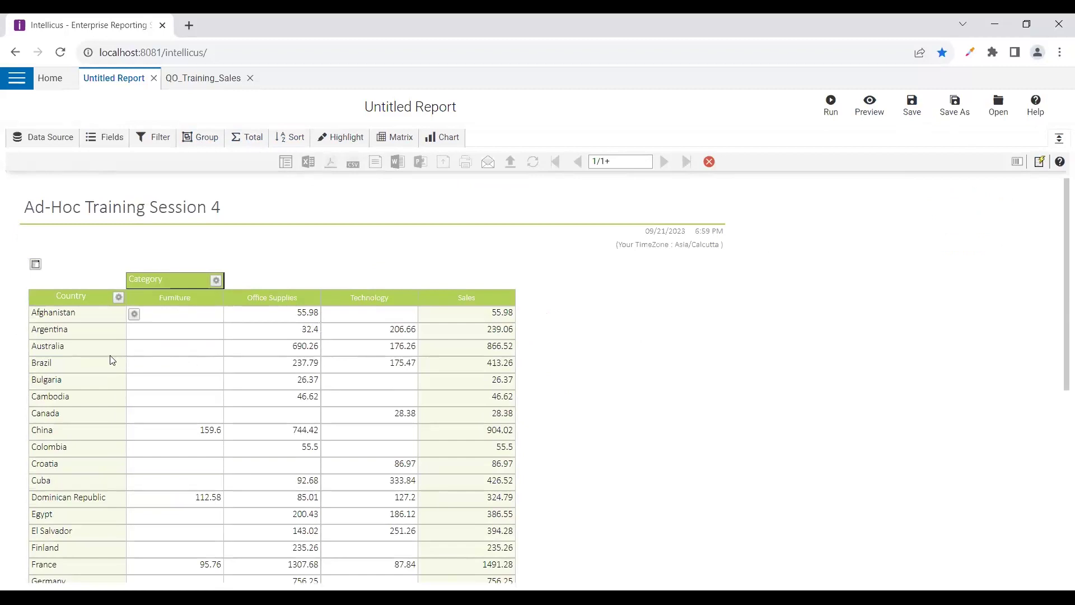
pyautogui.scroll(-1, 112, 360)
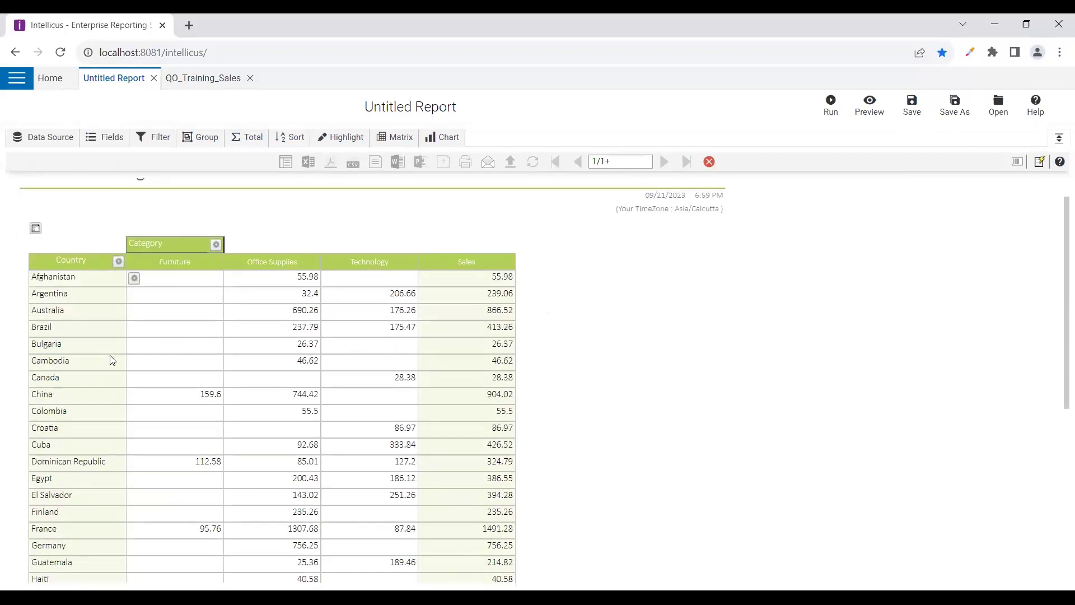
pyautogui.scroll(-1, 72, 453)
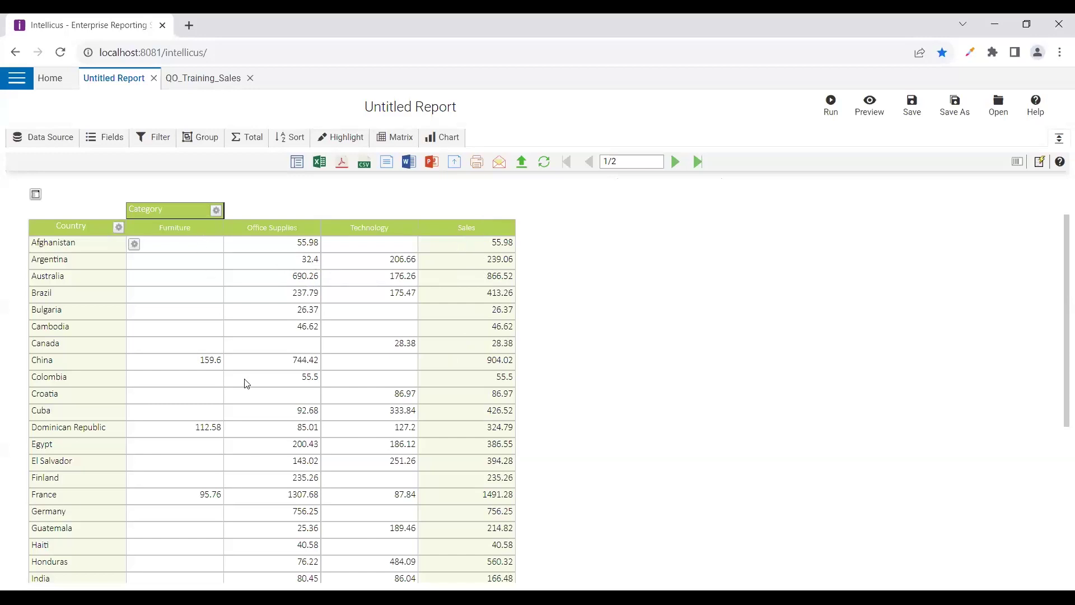
pyautogui.scroll(-5, 185, 390)
pyautogui.scroll(7, 187, 396)
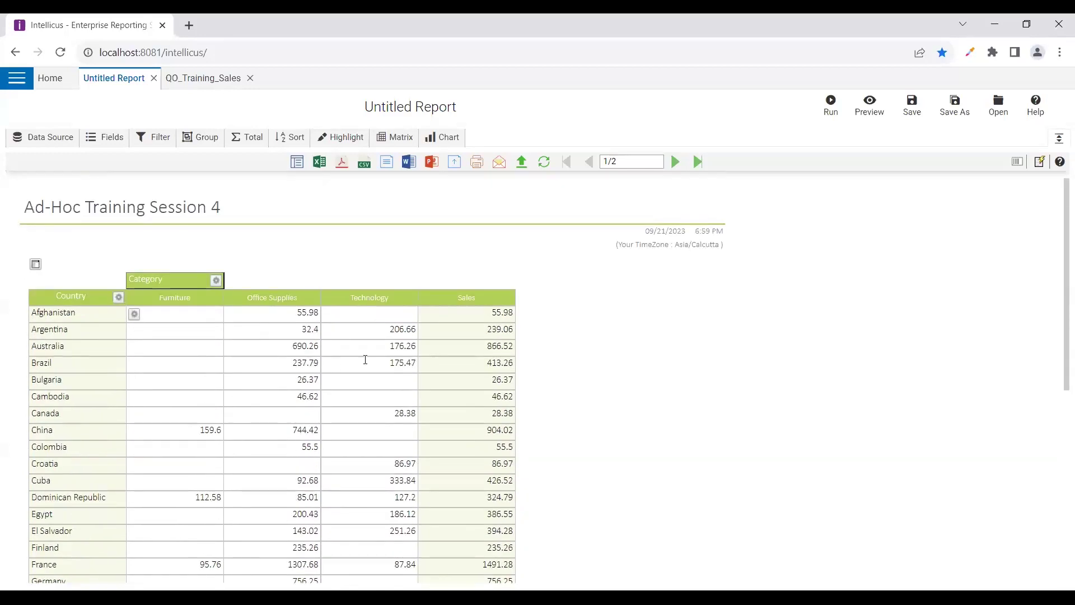
pyautogui.moveTo(509, 377); pyautogui.dragTo(537, 426)
pyautogui.click(465, 361)
pyautogui.click(216, 281)
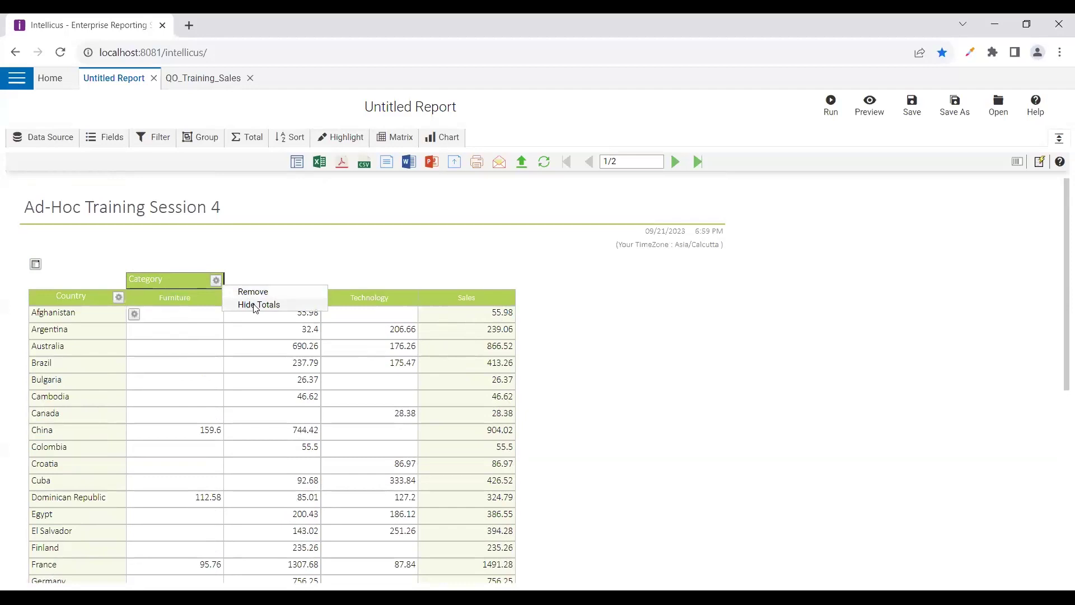
pyautogui.click(255, 305)
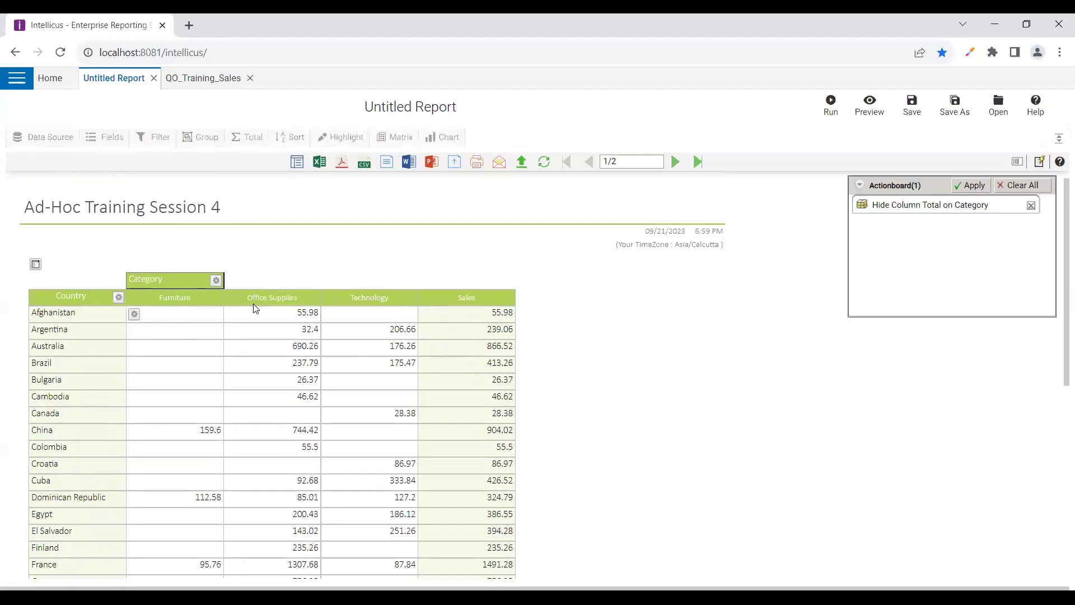
pyautogui.click(973, 191)
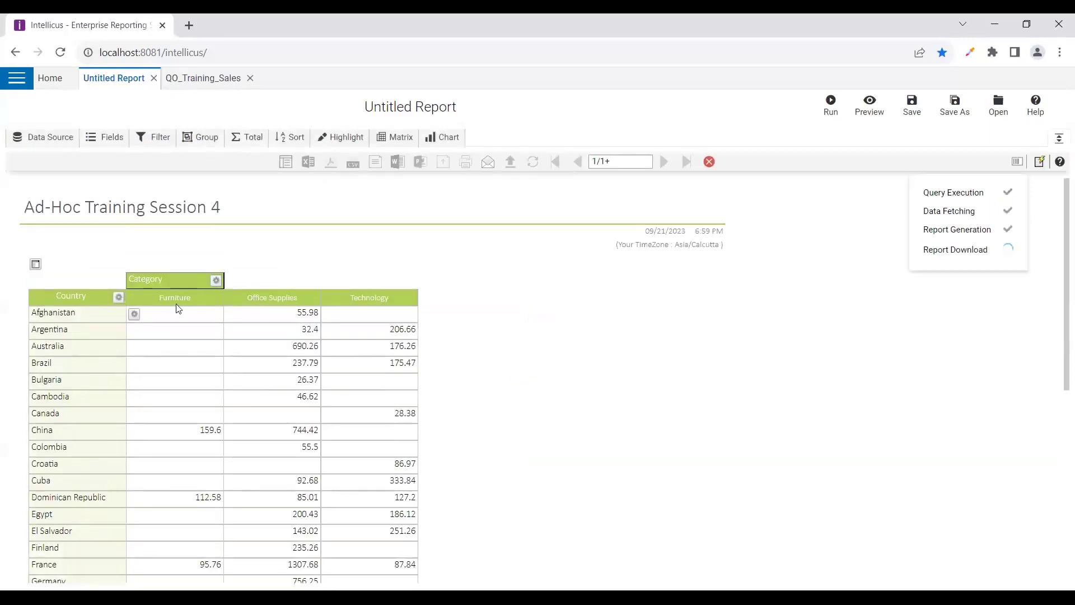
pyautogui.click(216, 280)
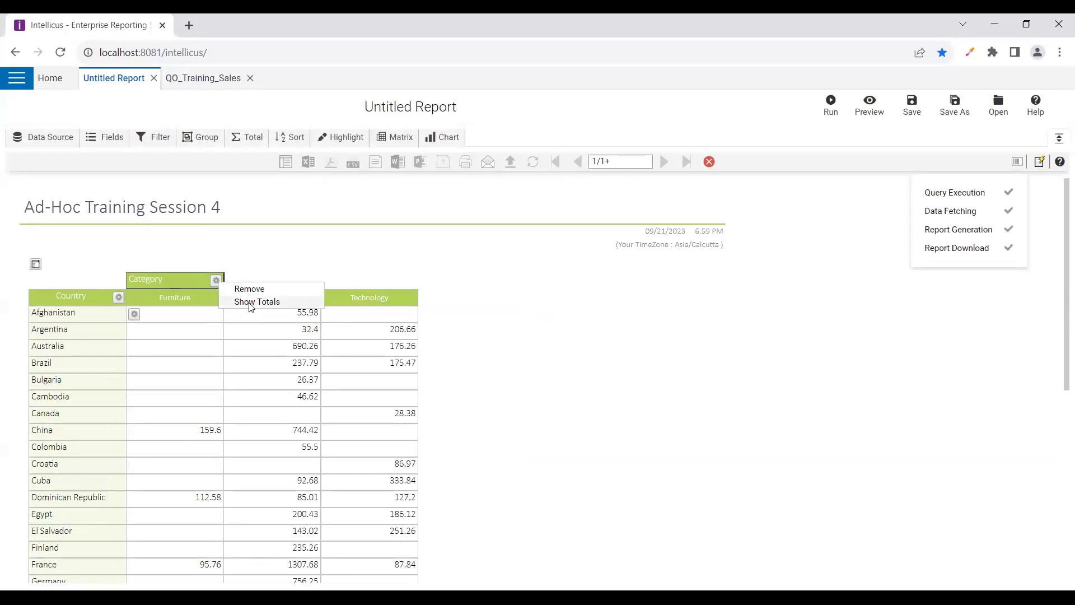
pyautogui.click(253, 303)
pyautogui.click(972, 184)
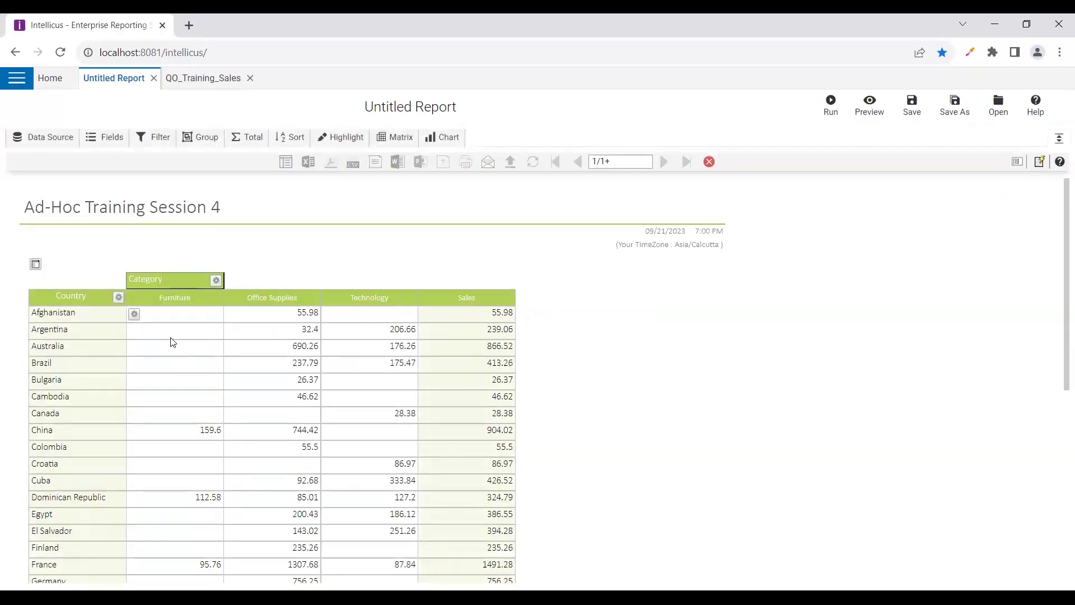
# Reset the Country column to its default width and apply it
pyautogui.click(119, 298)
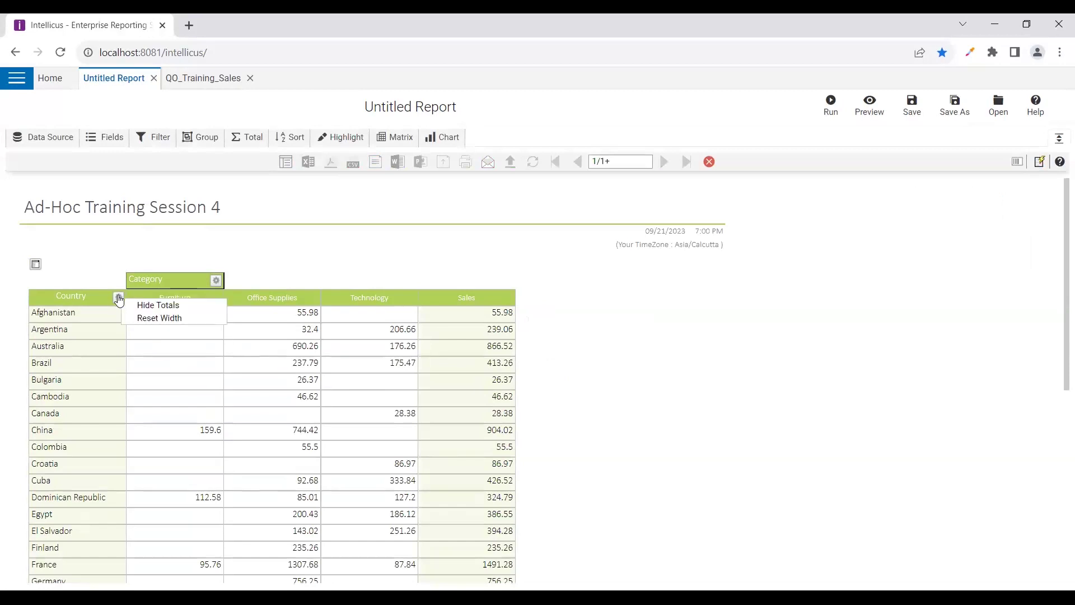
pyautogui.click(152, 319)
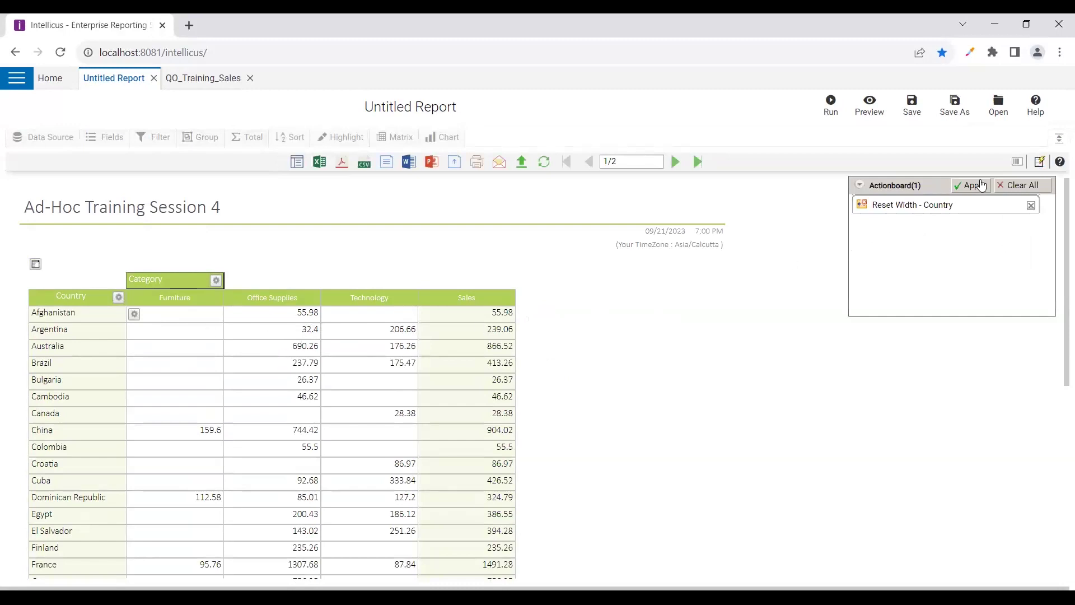
pyautogui.click(1022, 185)
# Reopen and close the Country options unchanged, then bring up the Available Fields list
pyautogui.click(118, 298)
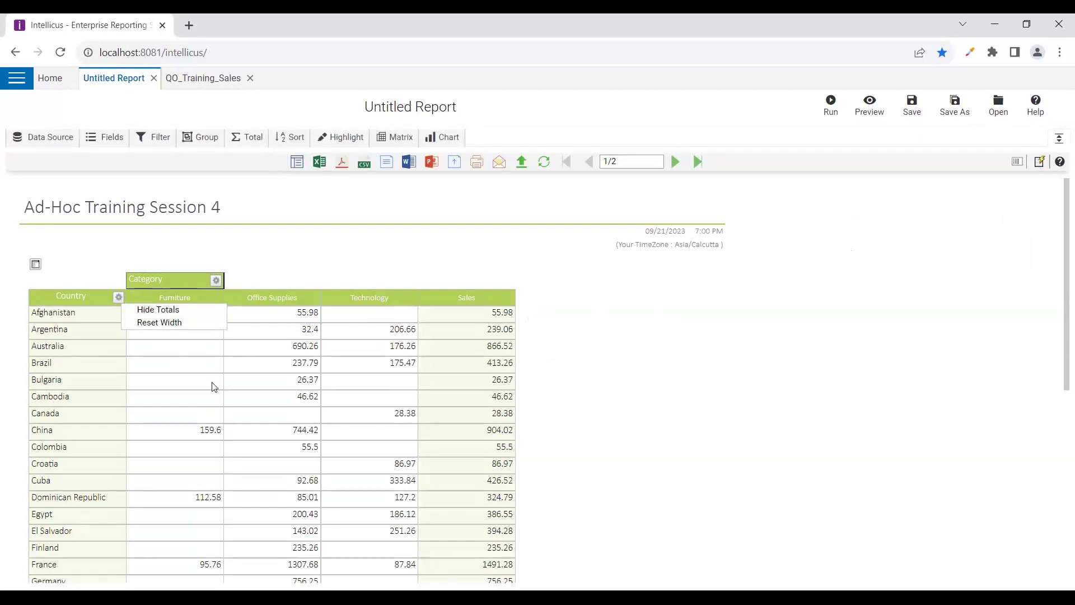
pyautogui.click(144, 311)
pyautogui.click(36, 264)
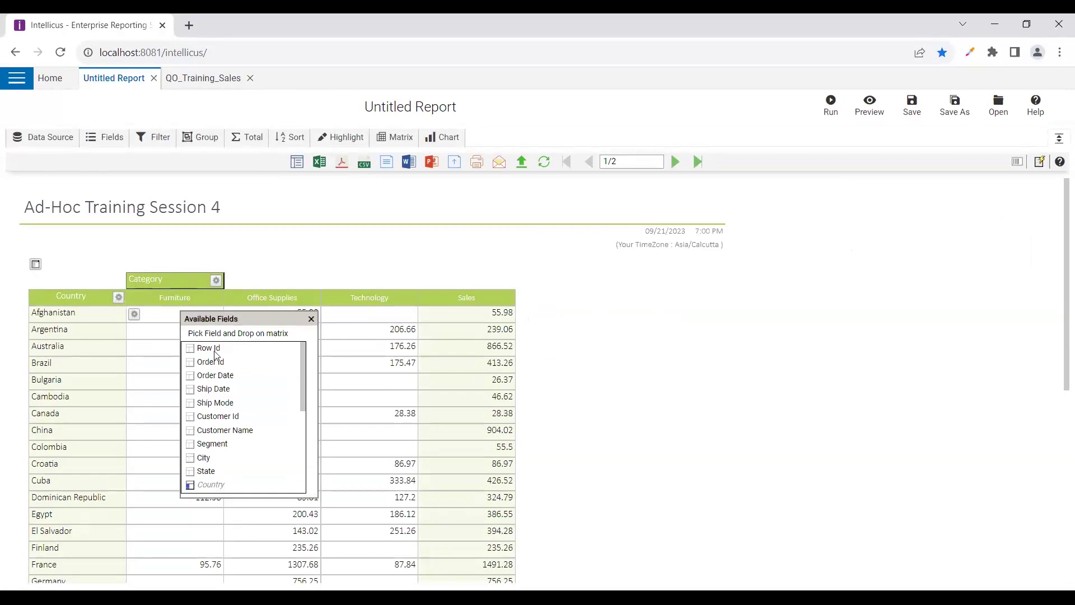
# Drag Customer Name onto the matrix rows under Country and apply the change
pyautogui.scroll(-5, 216, 355)
pyautogui.scroll(2, 216, 354)
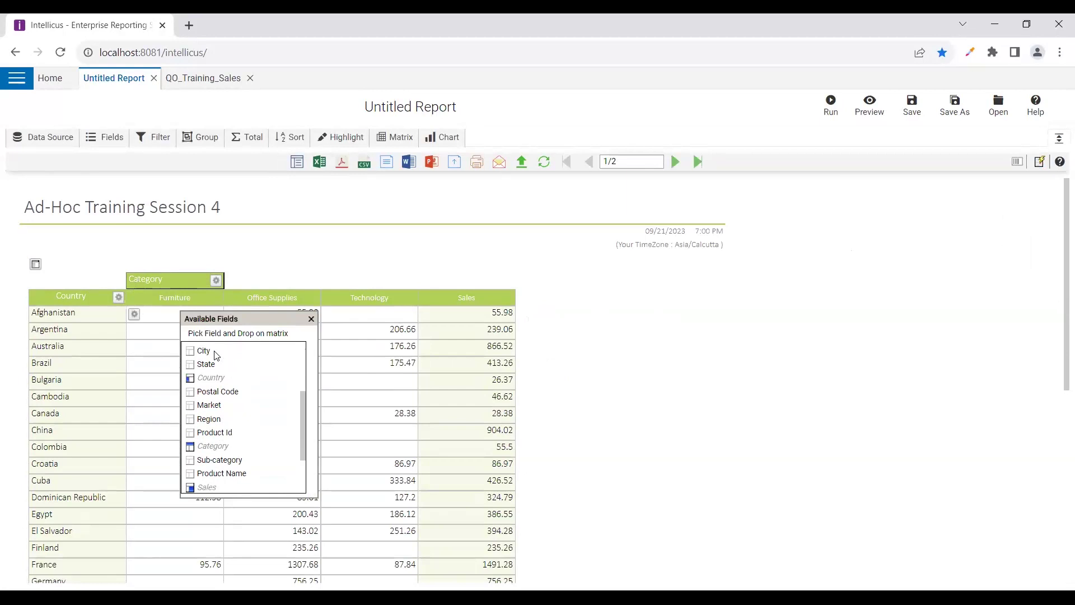
pyautogui.scroll(3, 235, 384)
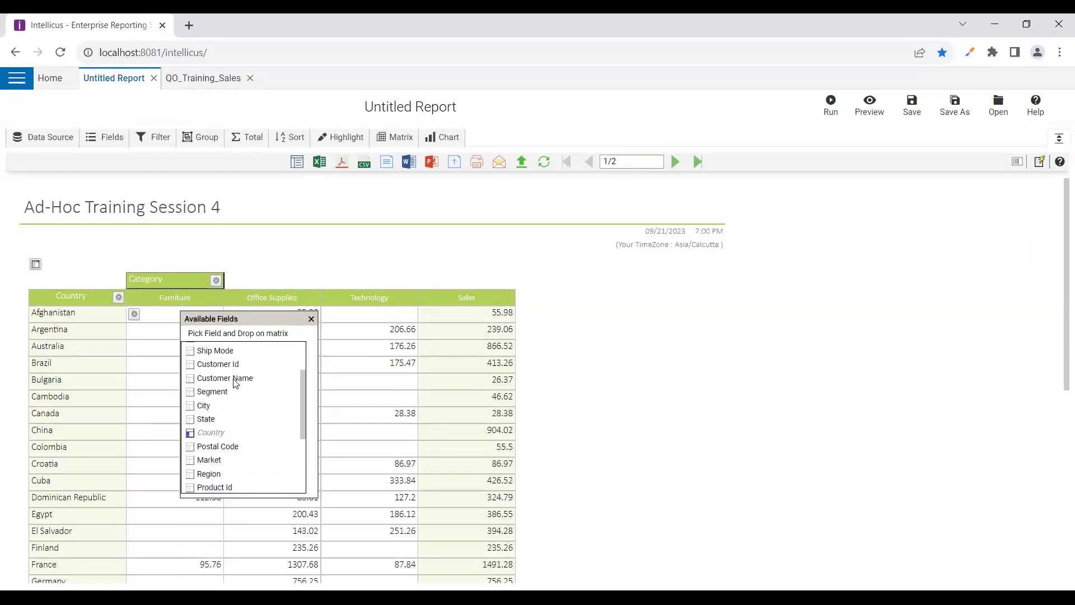
pyautogui.moveTo(222, 436); pyautogui.dragTo(89, 291)
pyautogui.click(970, 185)
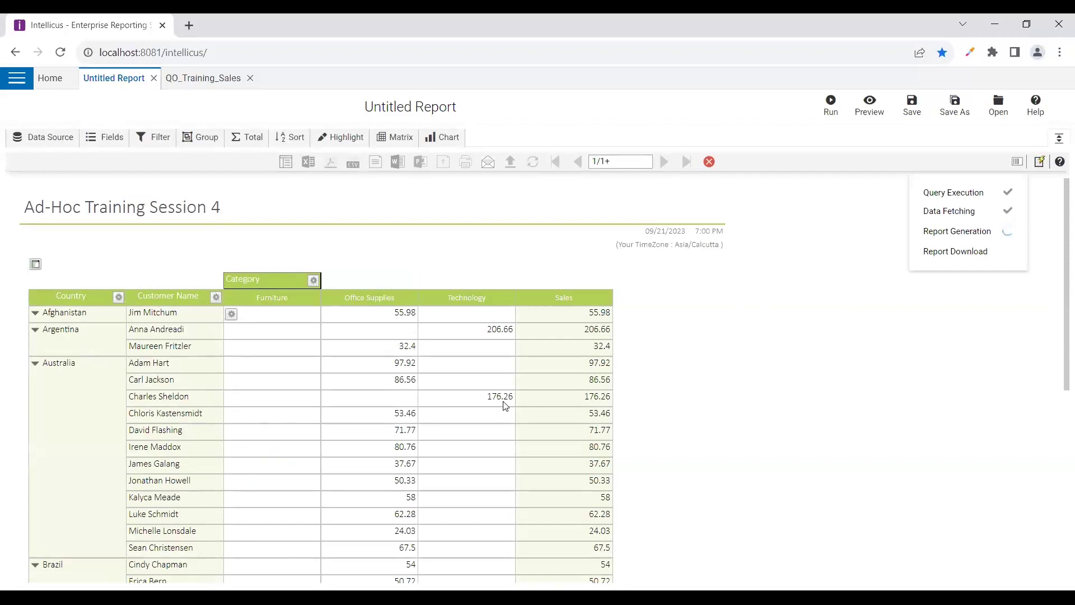
pyautogui.scroll(-1, 504, 406)
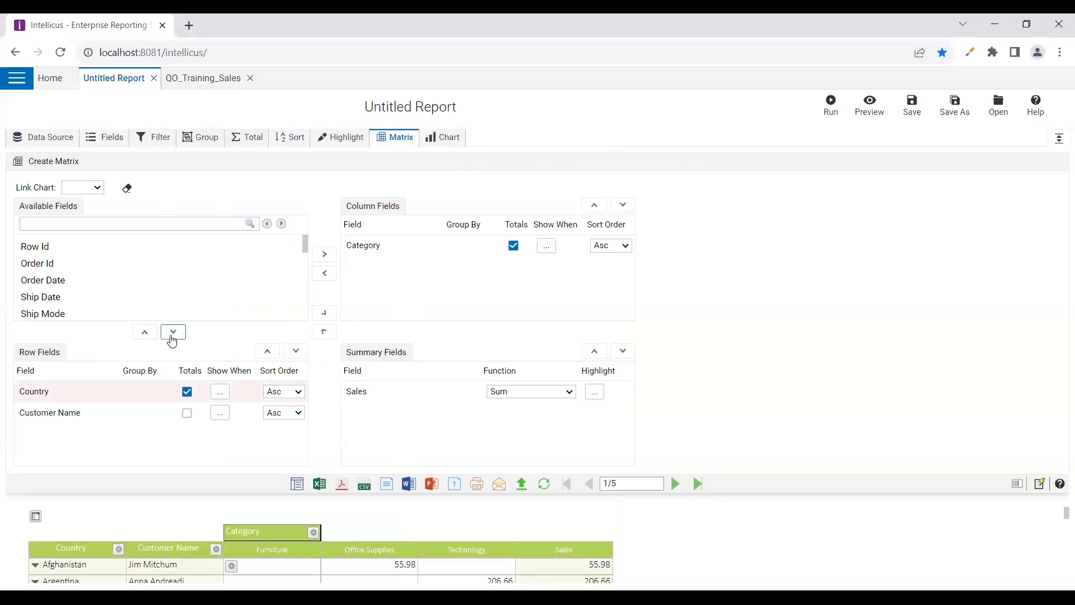
# Remove Customer Name from the rows and check the Country, Sales and Category conditions unchanged
pyautogui.click(112, 412)
pyautogui.click(147, 334)
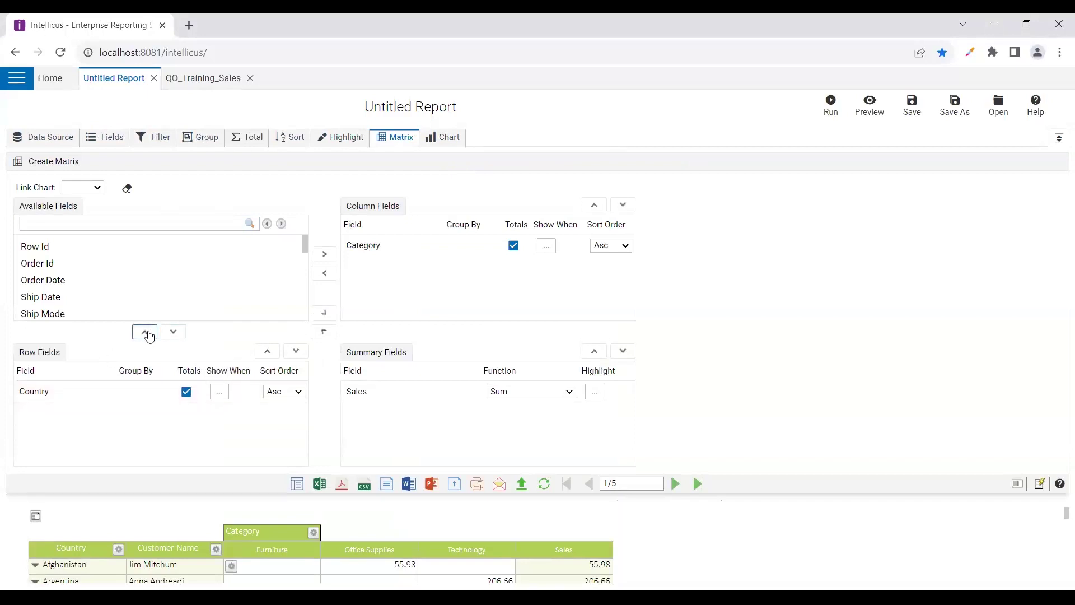
pyautogui.click(219, 392)
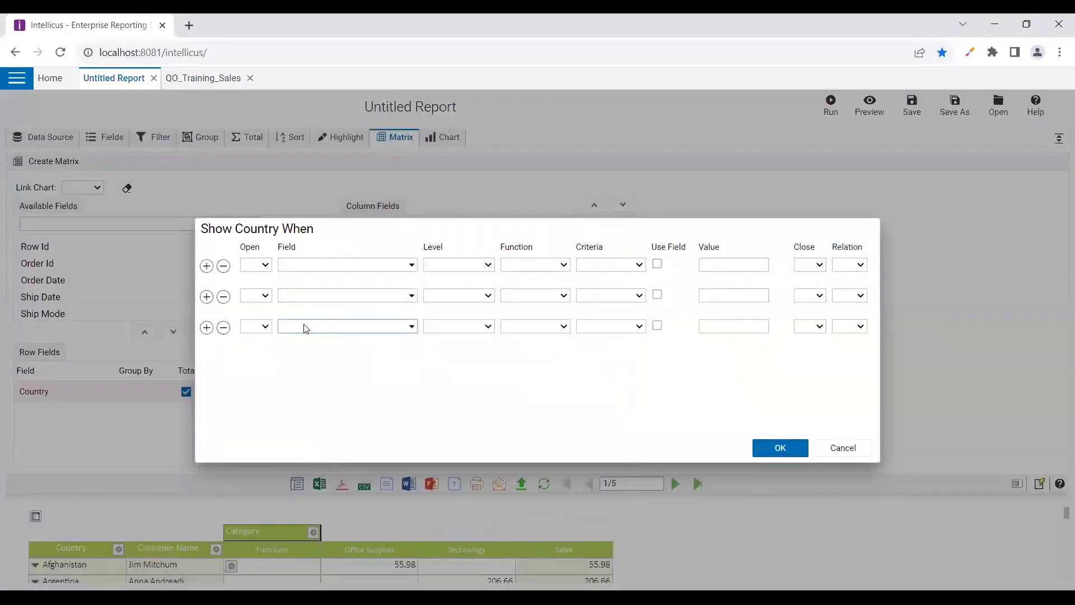
pyautogui.click(841, 448)
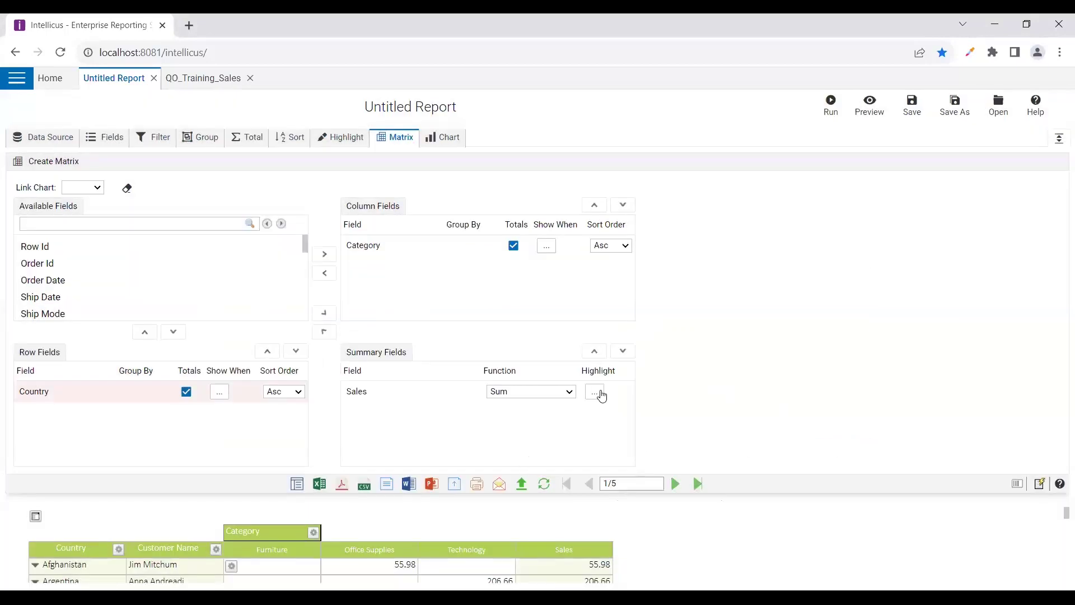
pyautogui.click(600, 392)
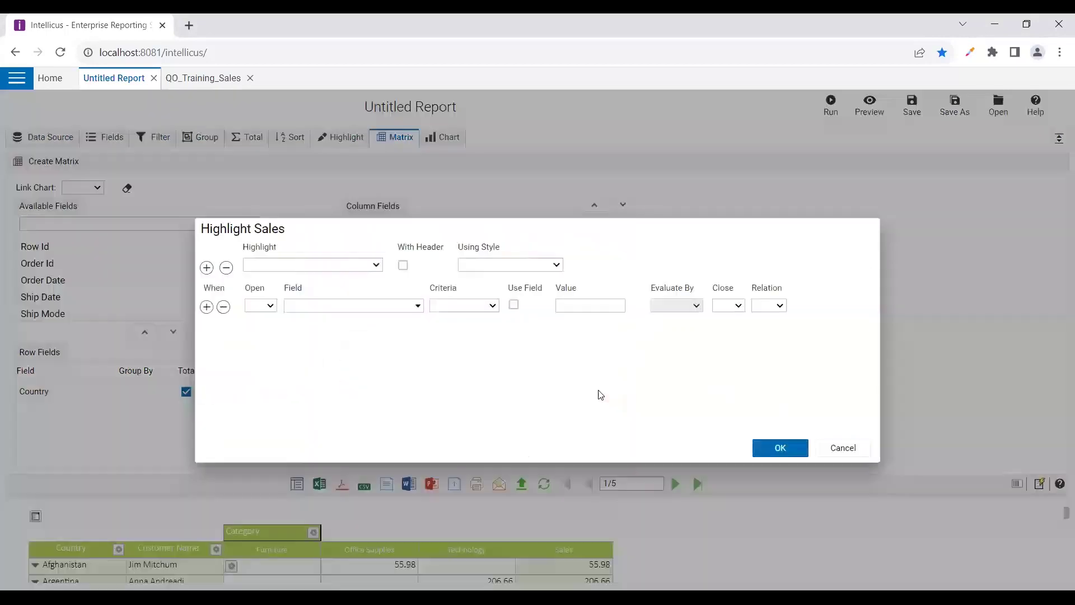
pyautogui.click(834, 448)
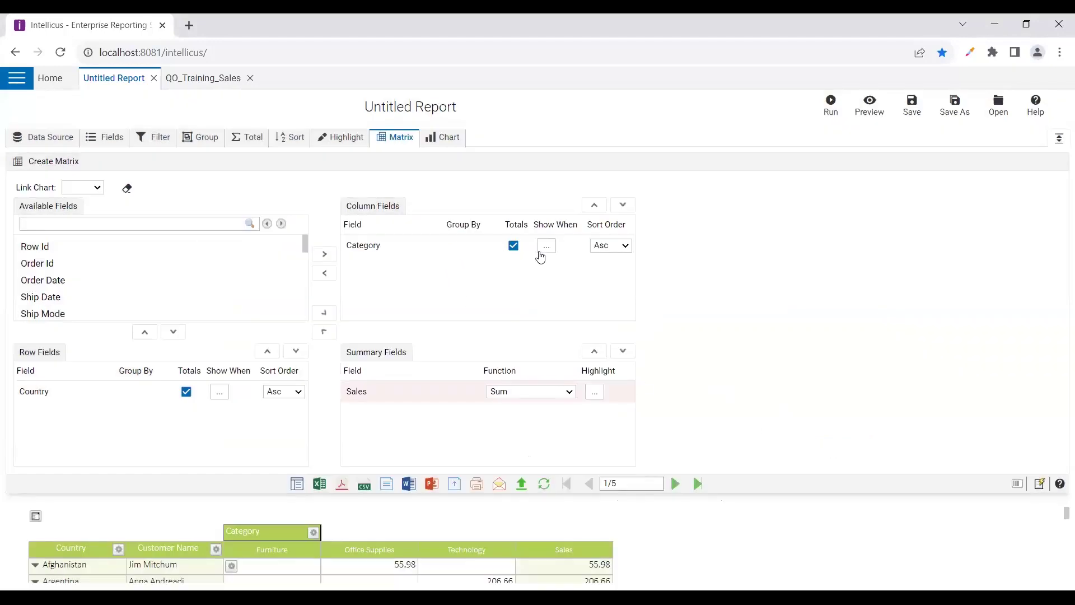
pyautogui.click(544, 248)
pyautogui.click(837, 449)
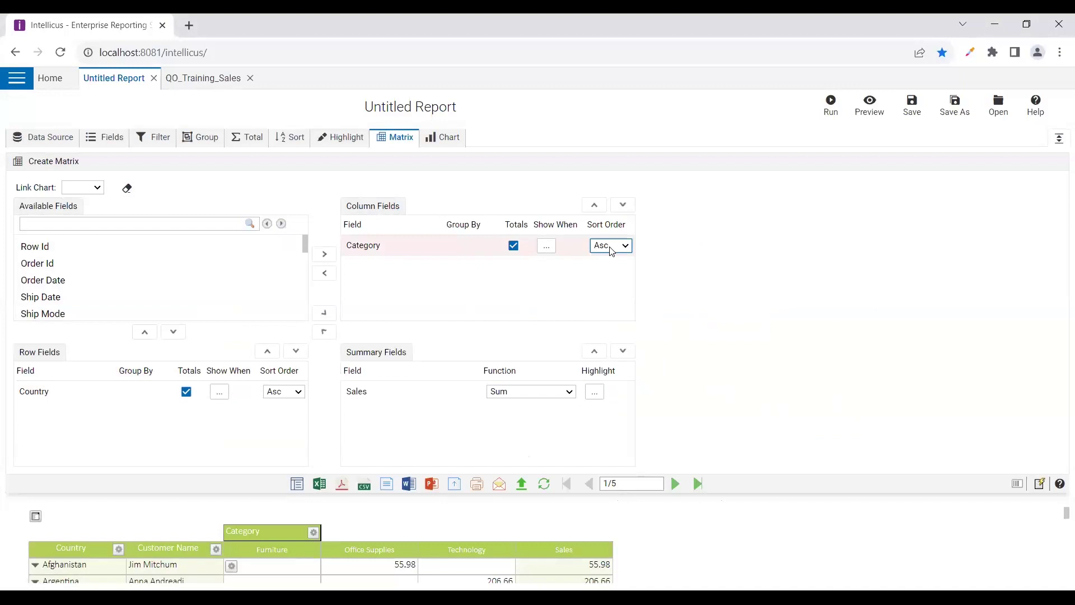
pyautogui.click(408, 288)
# Remove Country, Category and Sales from the matrix so no fields remain
pyautogui.click(60, 394)
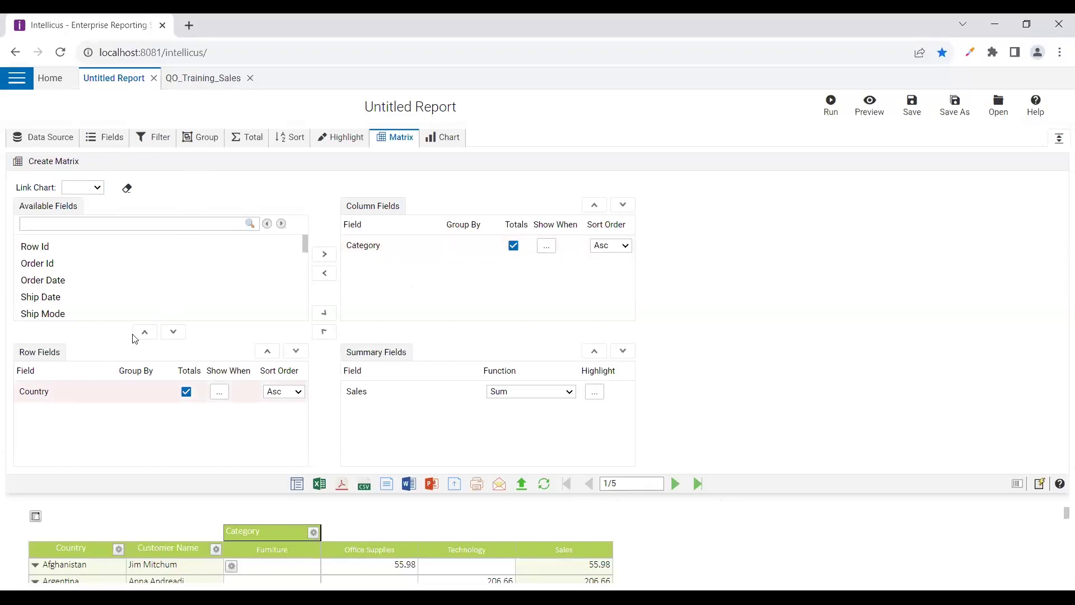
pyautogui.click(145, 332)
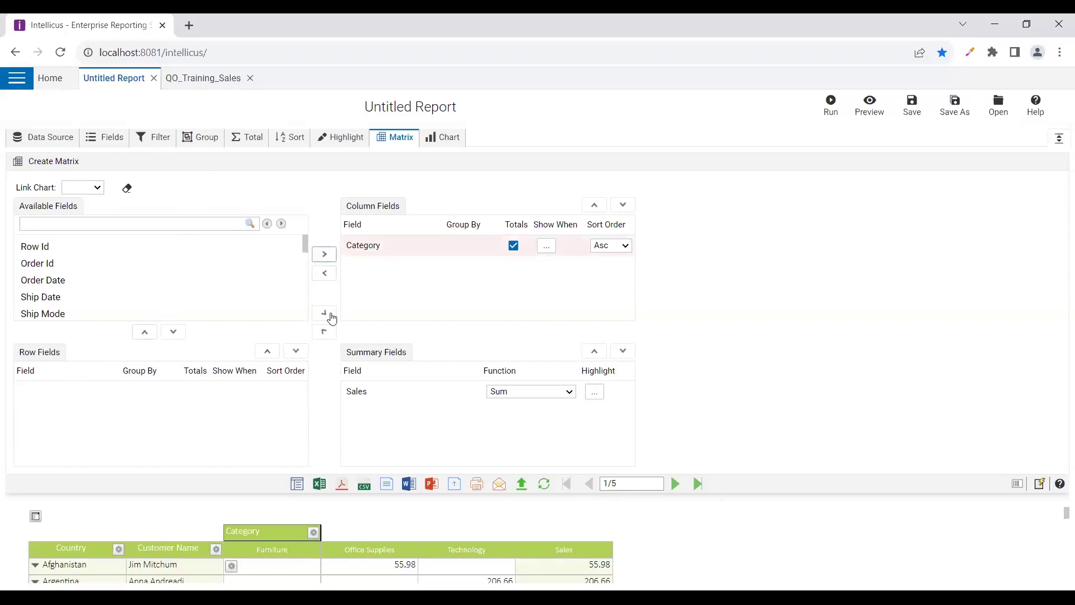
pyautogui.click(324, 273)
pyautogui.click(367, 391)
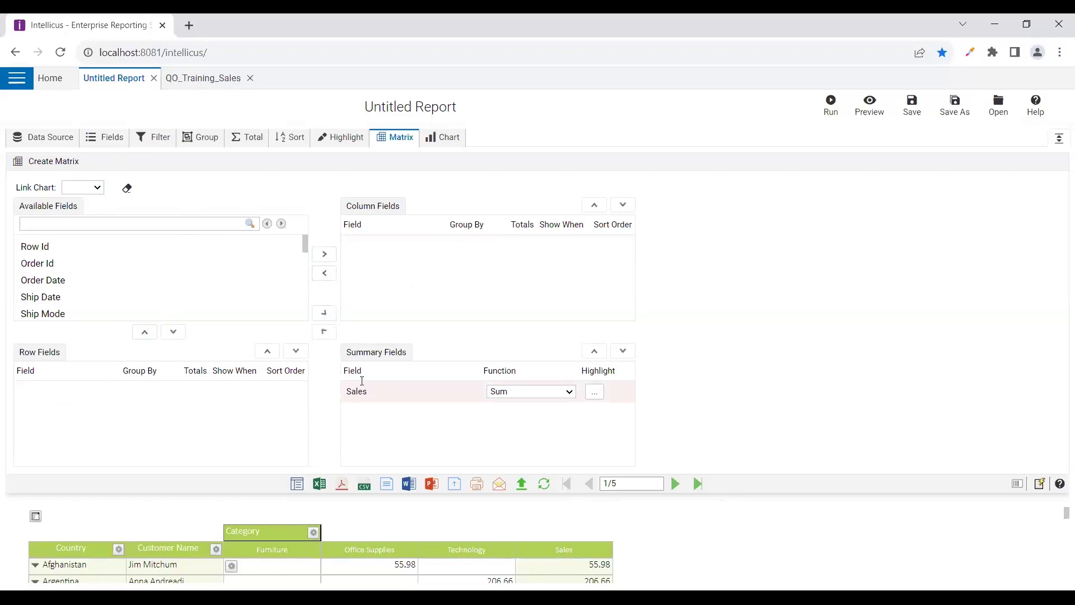
pyautogui.click(324, 332)
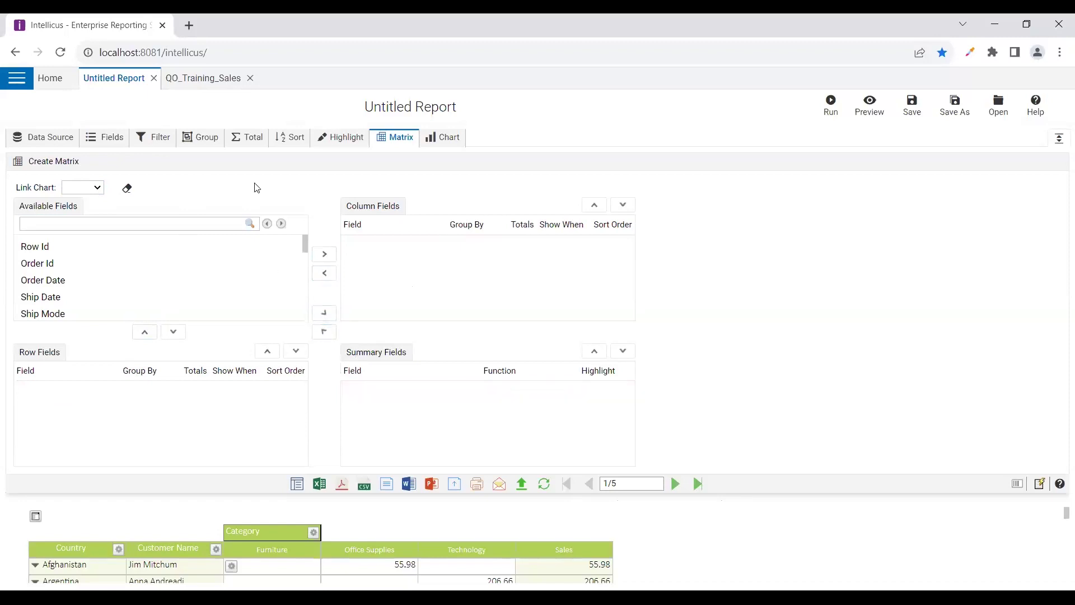
pyautogui.click(443, 137)
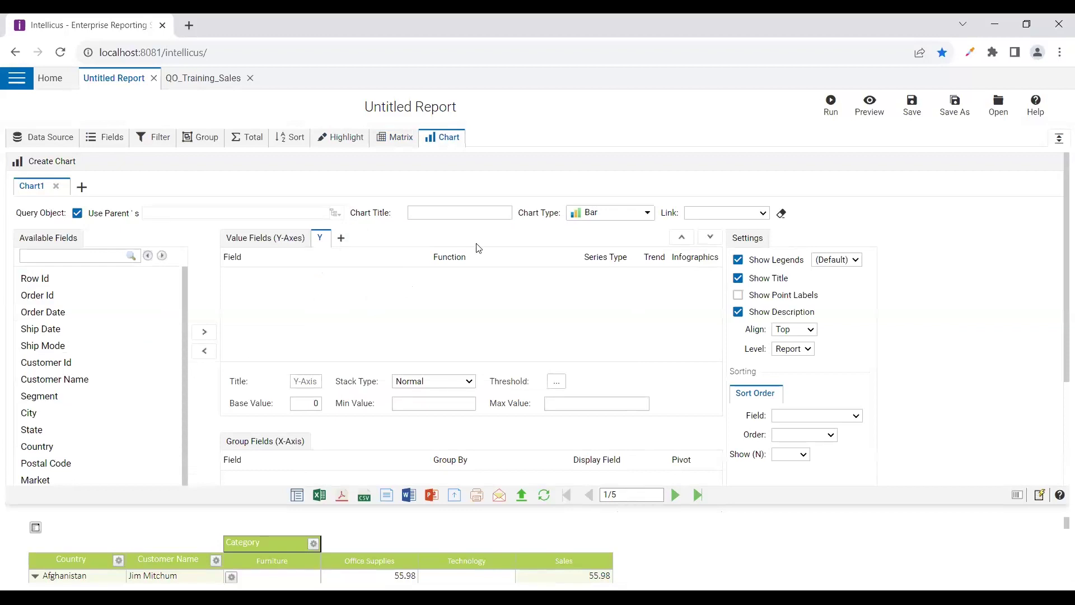
# Open the Chart Type list for Chart1, currently set to Bar
pyautogui.click(646, 214)
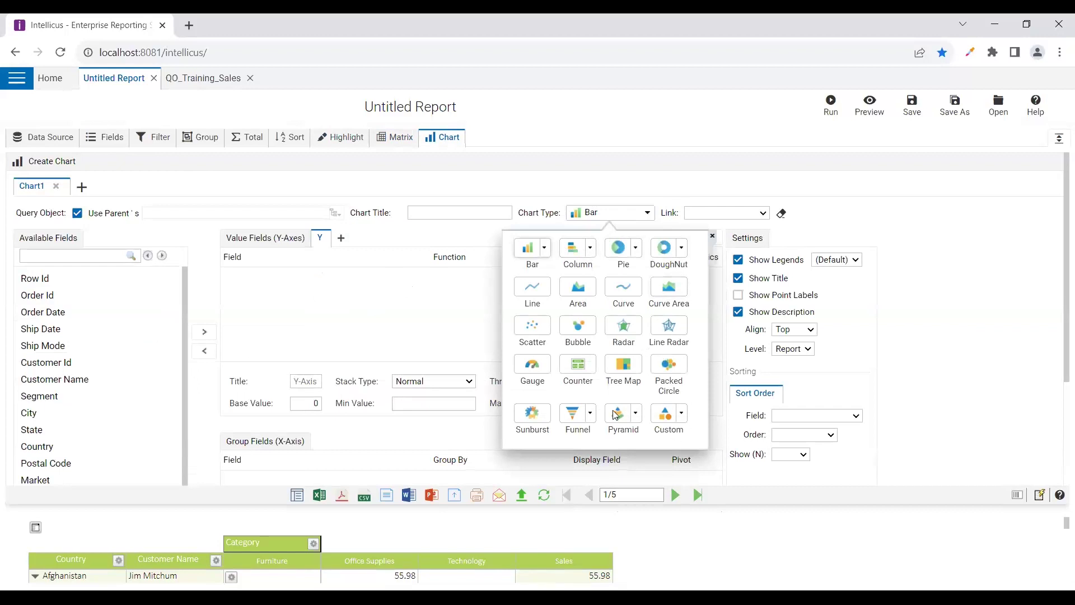
# Browse the custom Histogram chart types, then close the picker with Bar still selected
pyautogui.click(682, 415)
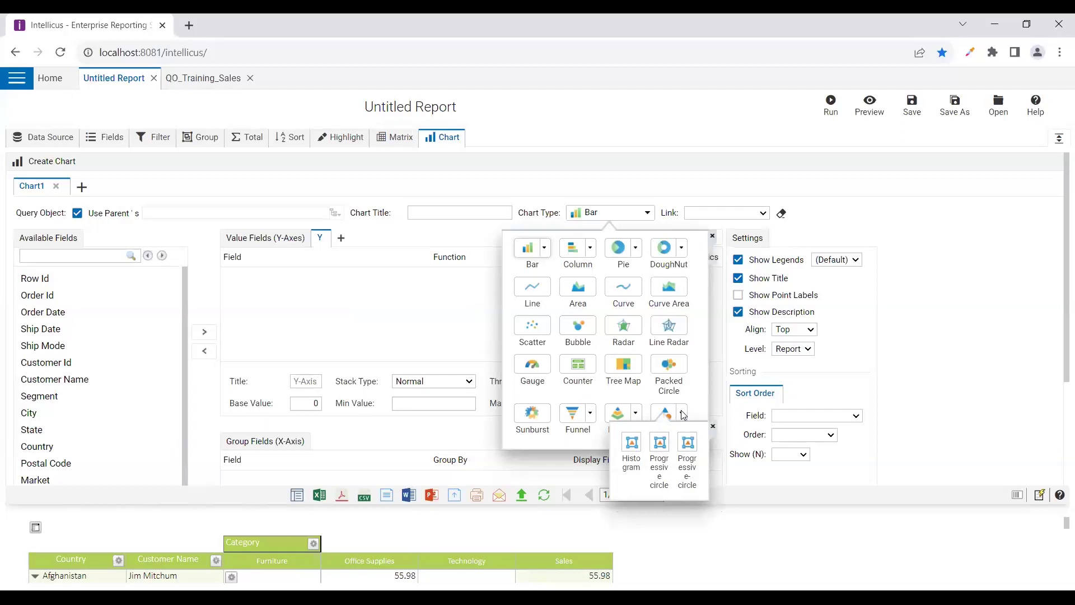
pyautogui.click(525, 251)
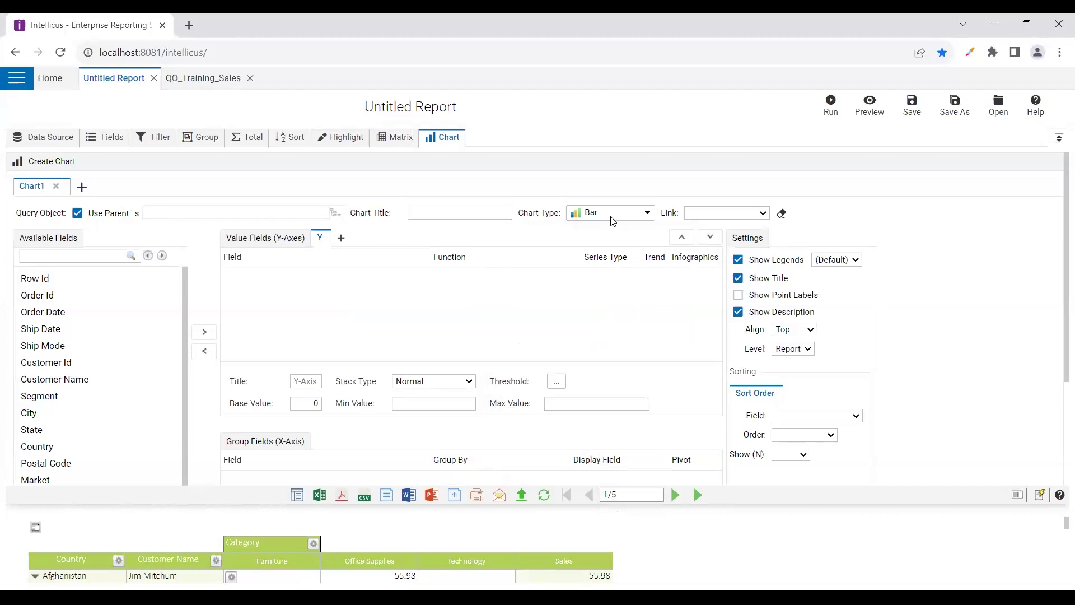
# Place Category in the Group Fields (X-Axis), after briefly adding it as a value field
pyautogui.click(64, 348)
pyautogui.scroll(-2, 36, 429)
pyautogui.click(35, 426)
pyautogui.scroll(-1, 36, 432)
pyautogui.click(36, 434)
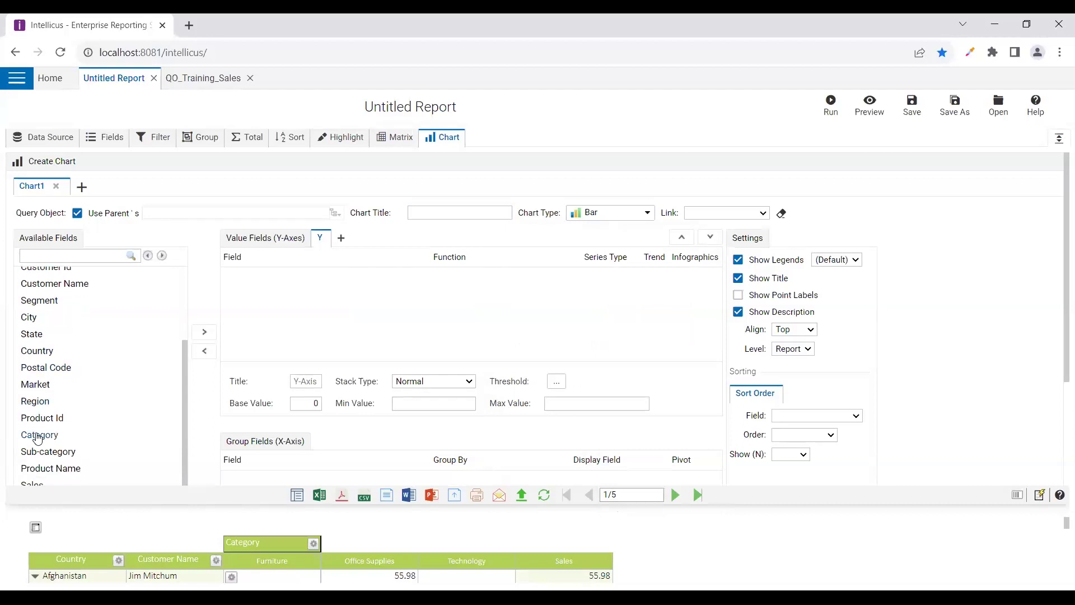
pyautogui.click(205, 332)
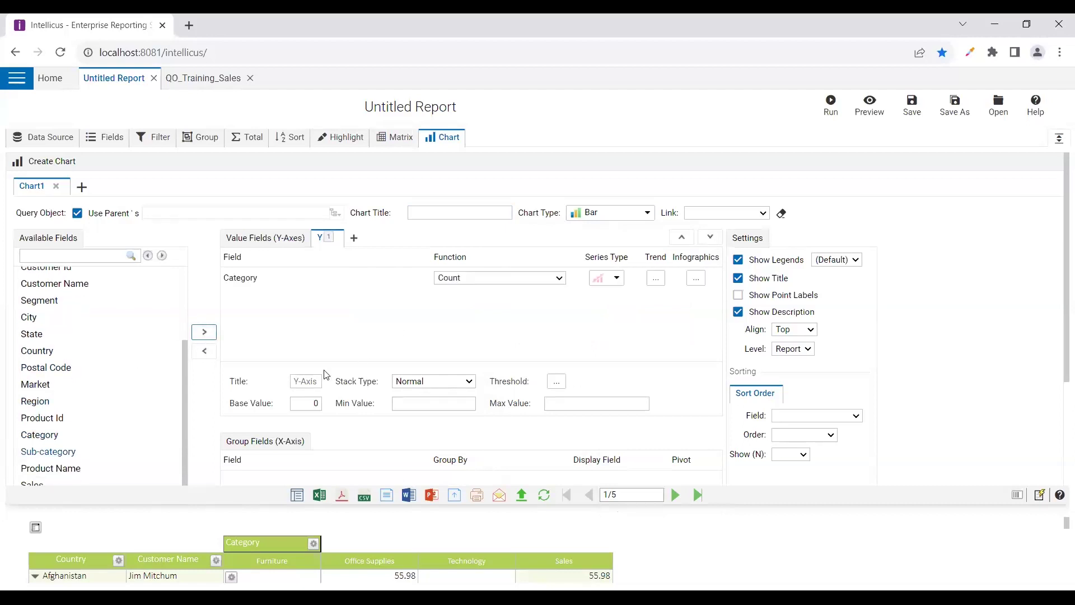
pyautogui.scroll(-3, 170, 339)
pyautogui.scroll(6, 92, 374)
pyautogui.click(204, 351)
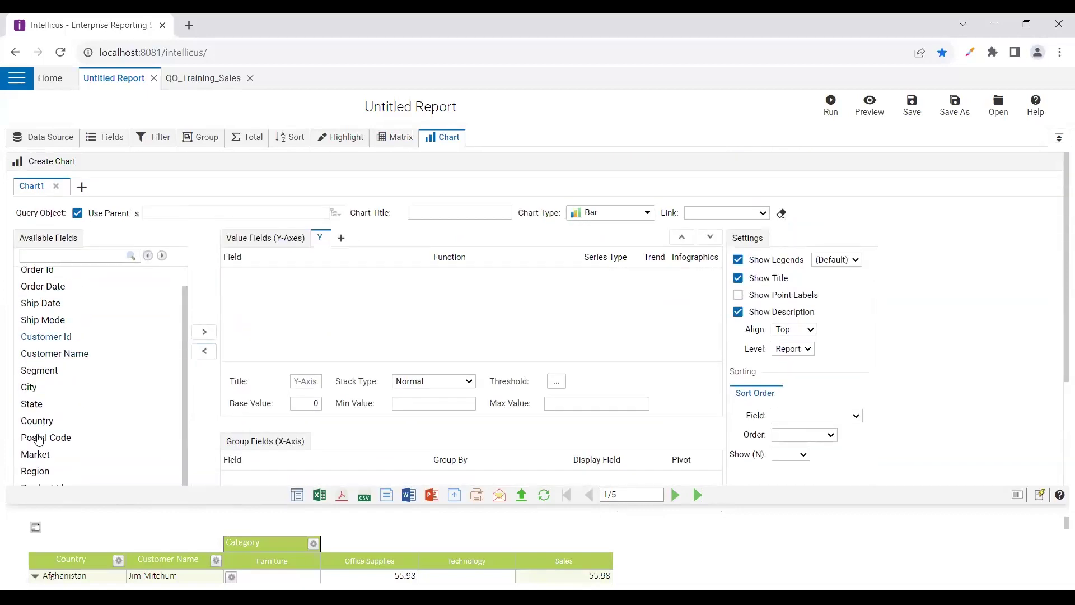
pyautogui.scroll(-2, 42, 441)
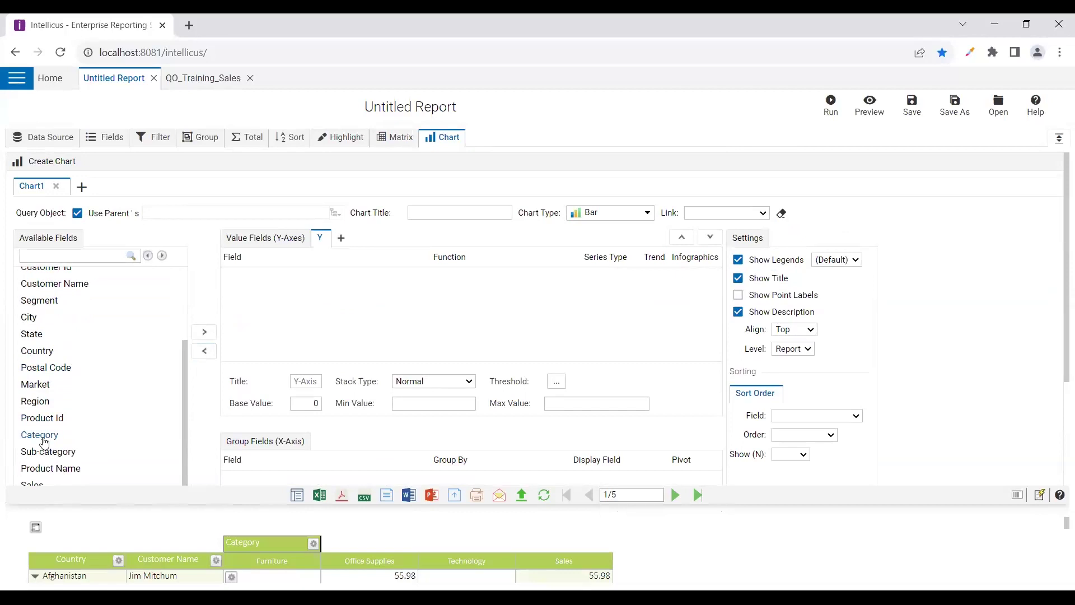
pyautogui.scroll(-3, 218, 376)
pyautogui.click(204, 366)
# Add Profit as the Y-axis value field with the Sum function
pyautogui.scroll(3, 168, 374)
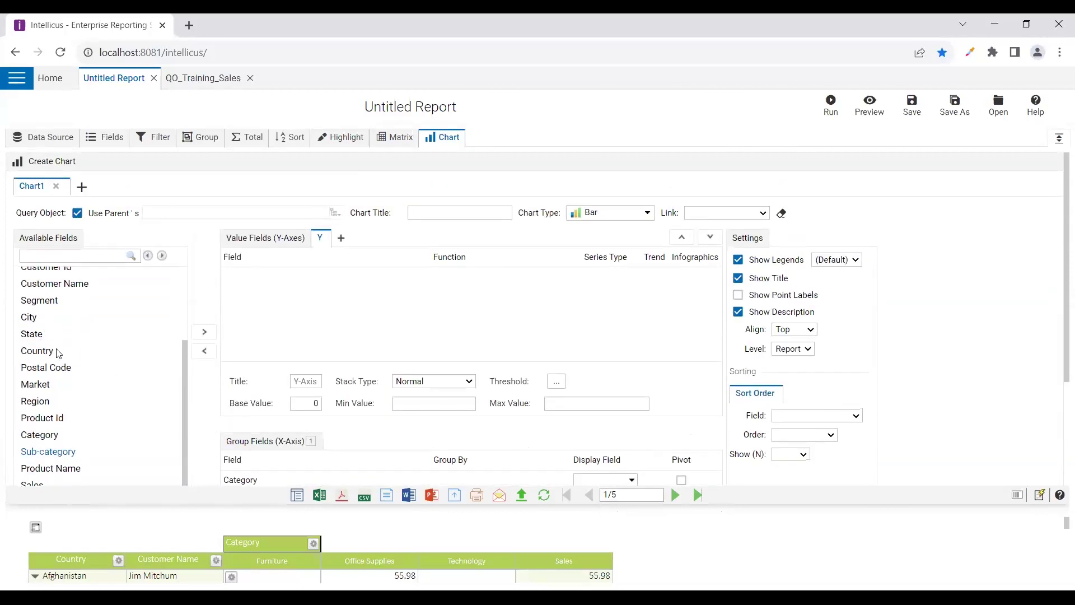
pyautogui.scroll(-3, 77, 389)
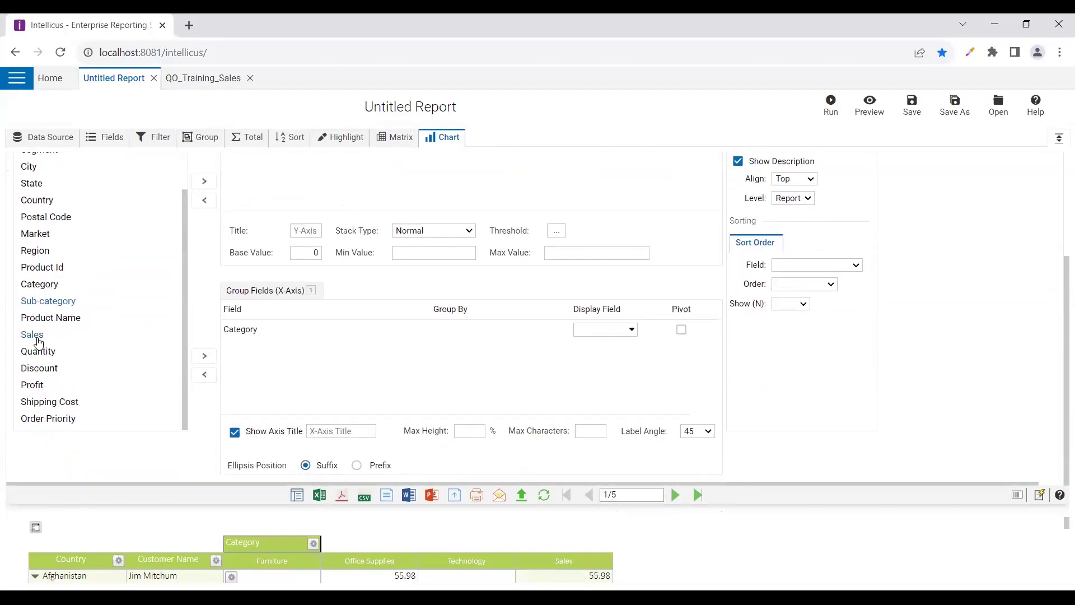
pyautogui.click(204, 180)
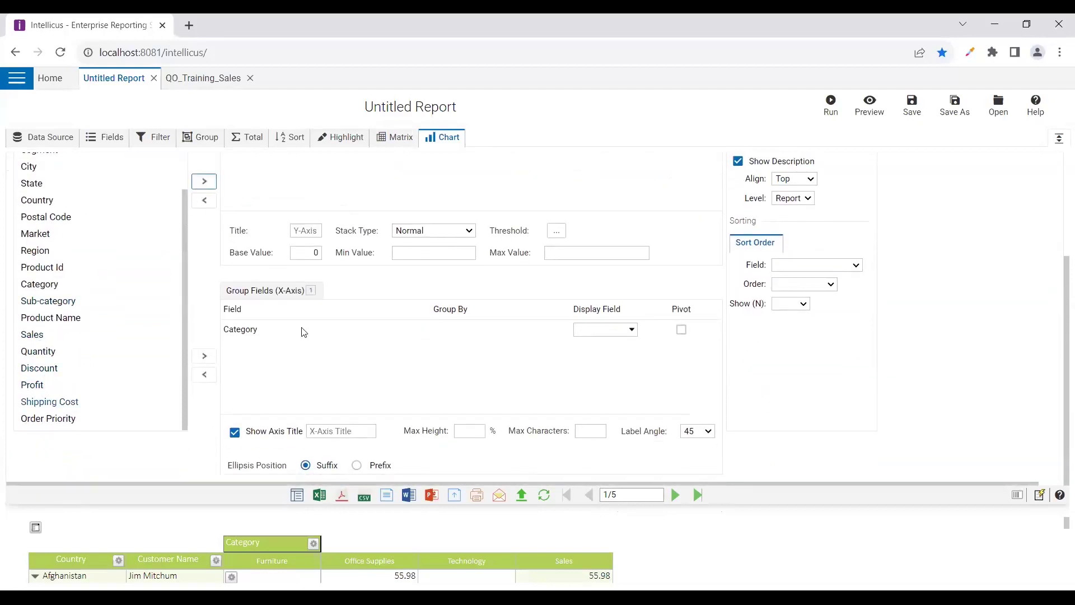
pyautogui.scroll(3, 323, 388)
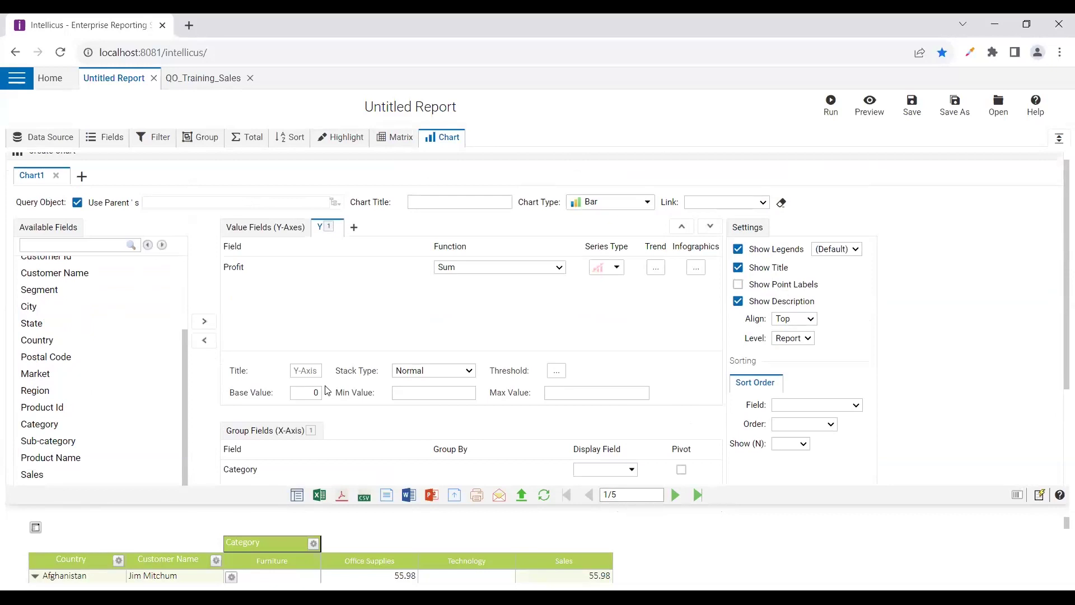
pyautogui.click(527, 271)
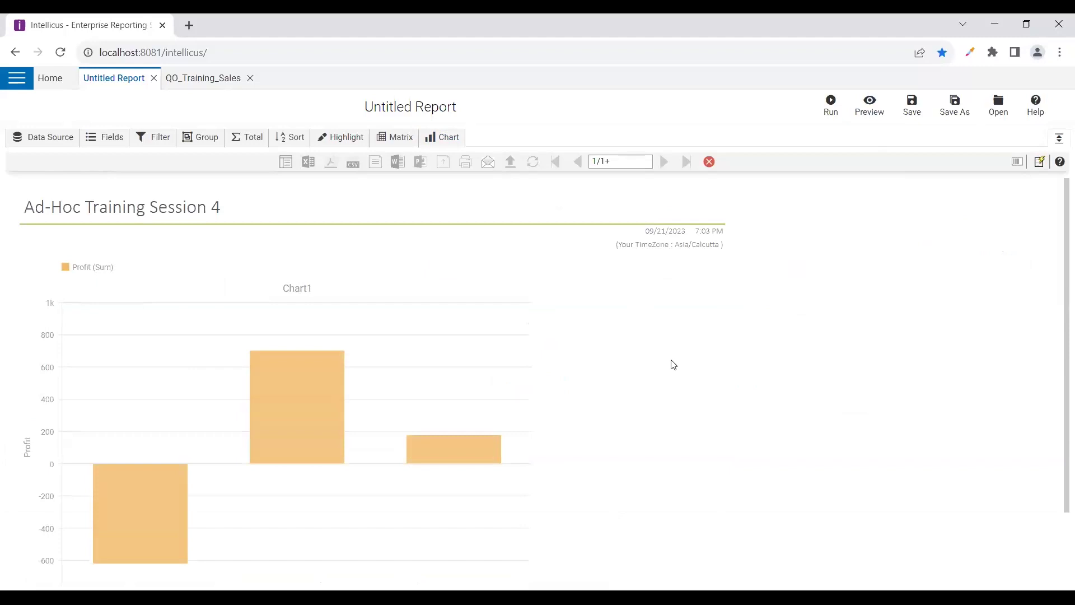
# Read the Profit values on the Furniture, Office Supplies and Technology bars, then reopen Chart1's editor
pyautogui.scroll(-1, 731, 445)
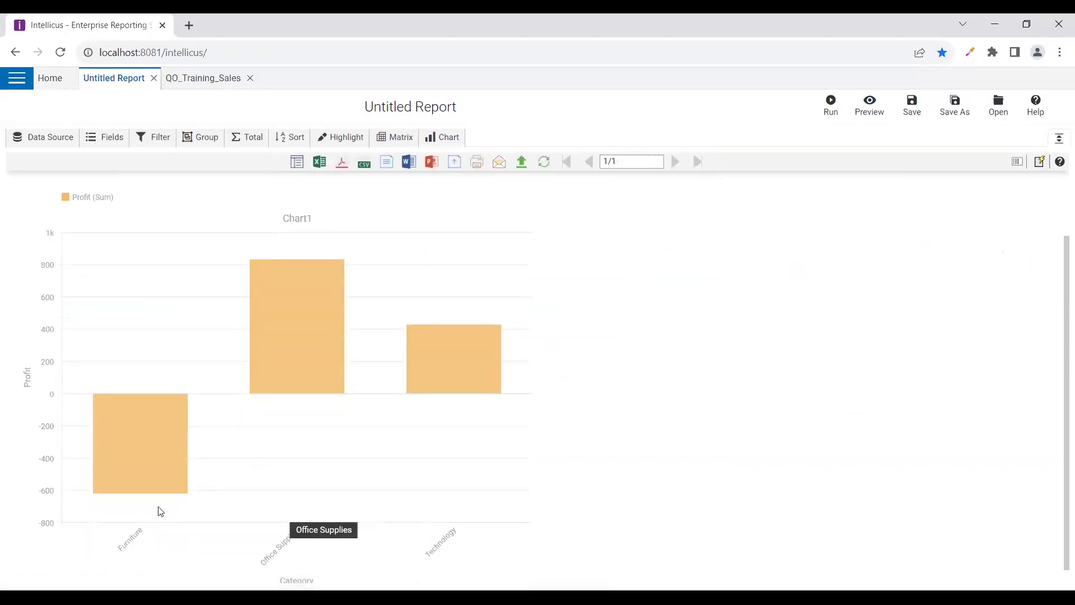
pyautogui.moveTo(187, 479)
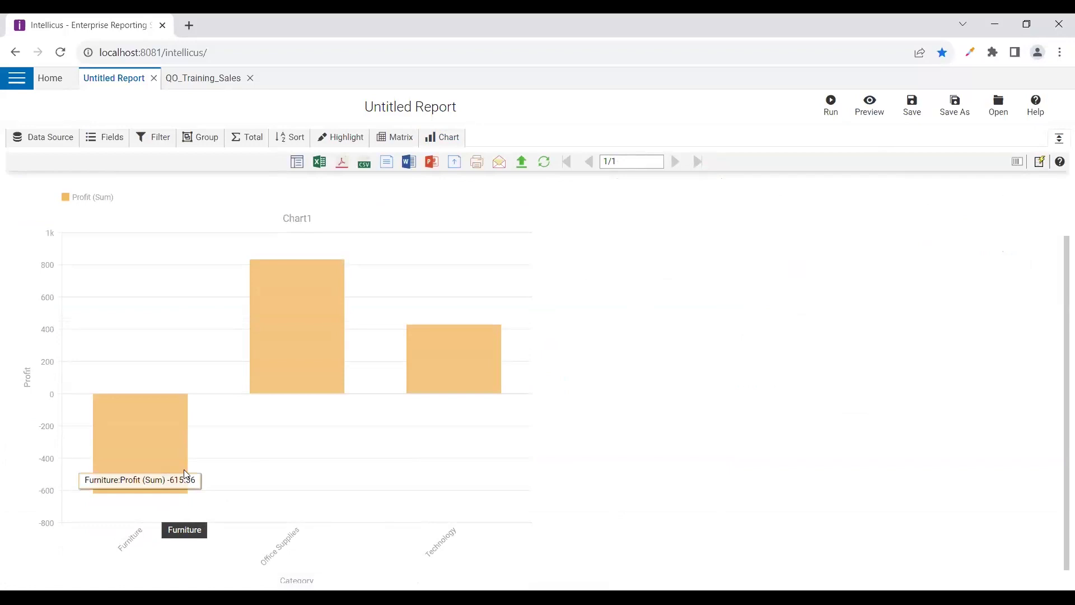
pyautogui.moveTo(336, 357)
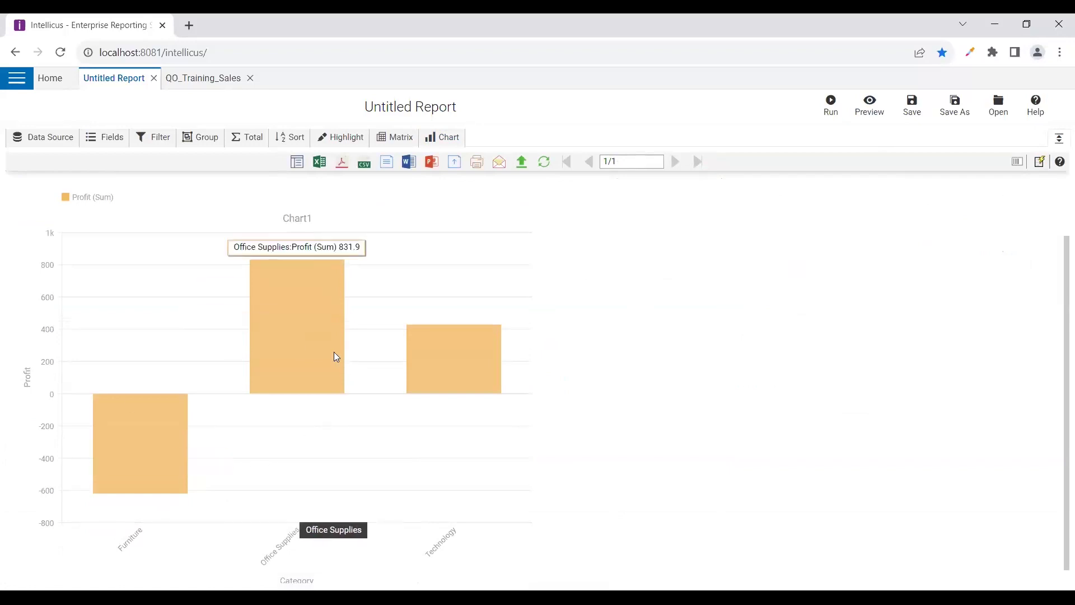
pyautogui.moveTo(469, 367)
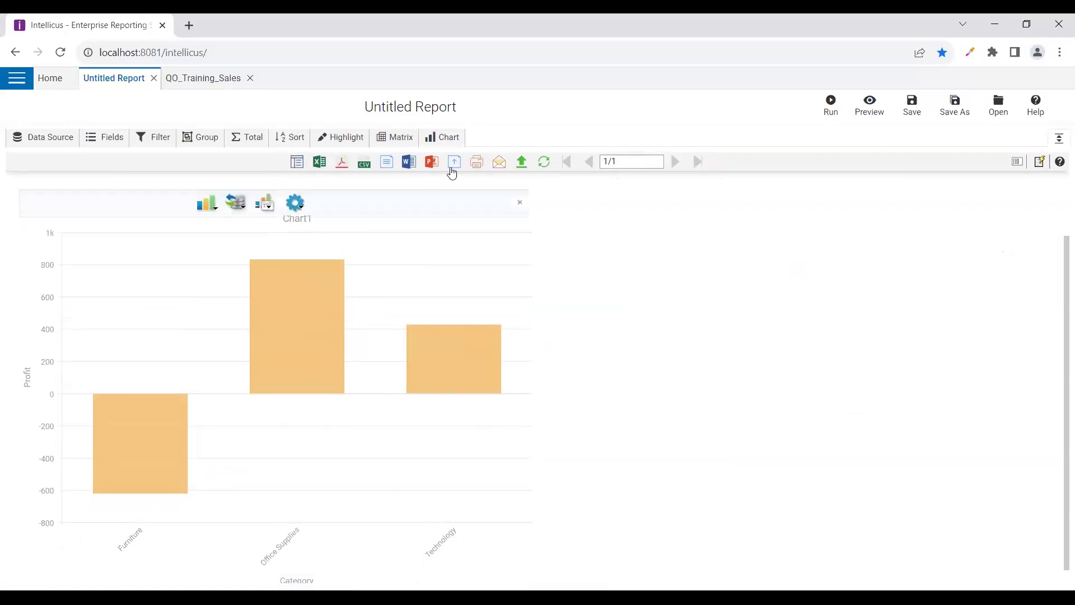
pyautogui.click(447, 138)
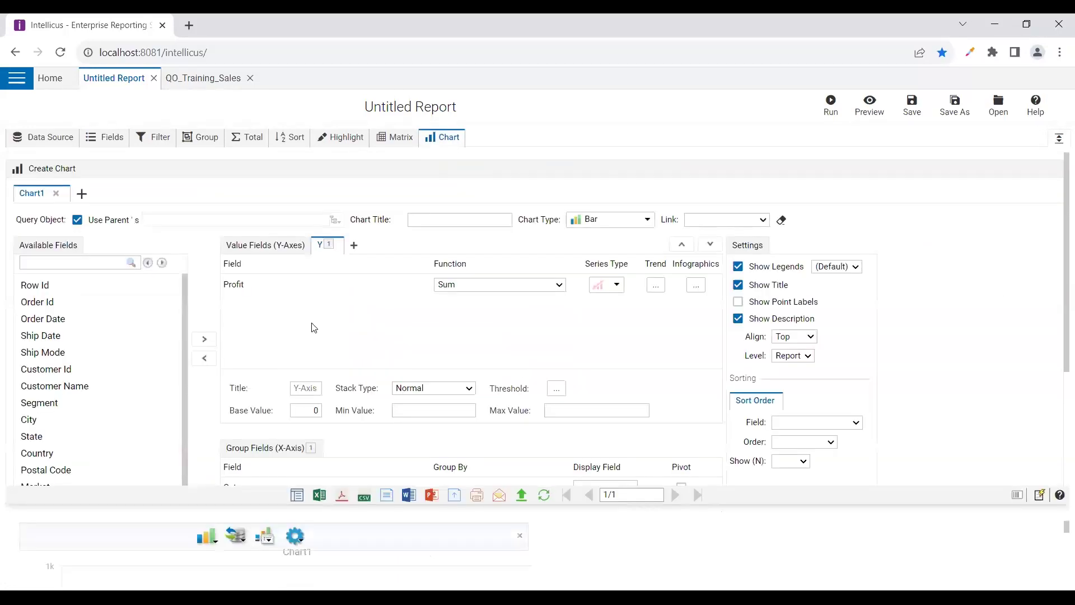
# Add Country as a pivoted second X-axis group field and rerun the report
pyautogui.scroll(-1, 314, 327)
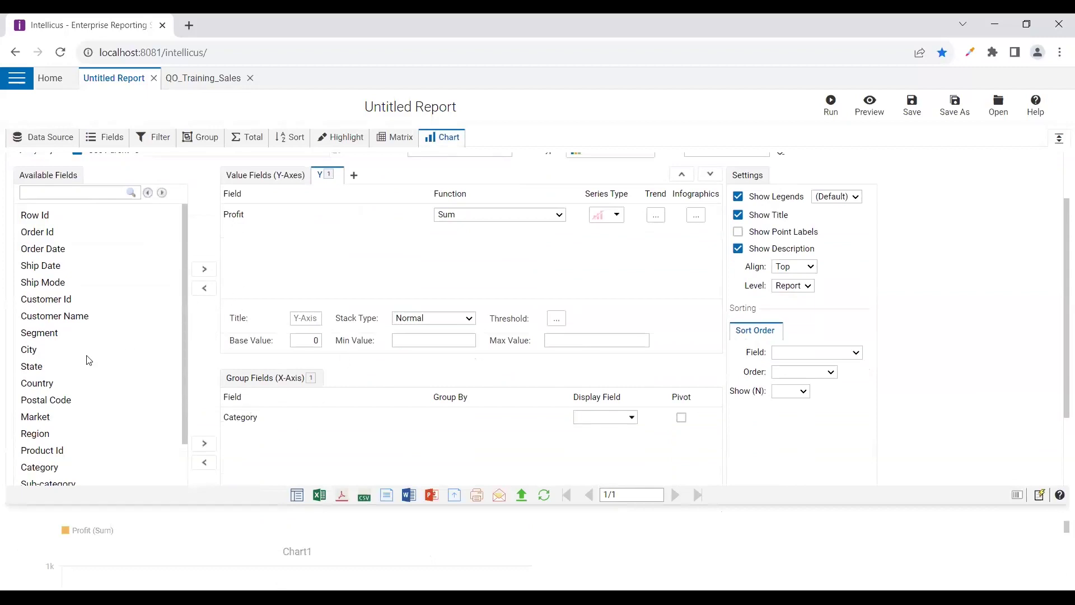
pyautogui.scroll(-1, 50, 400)
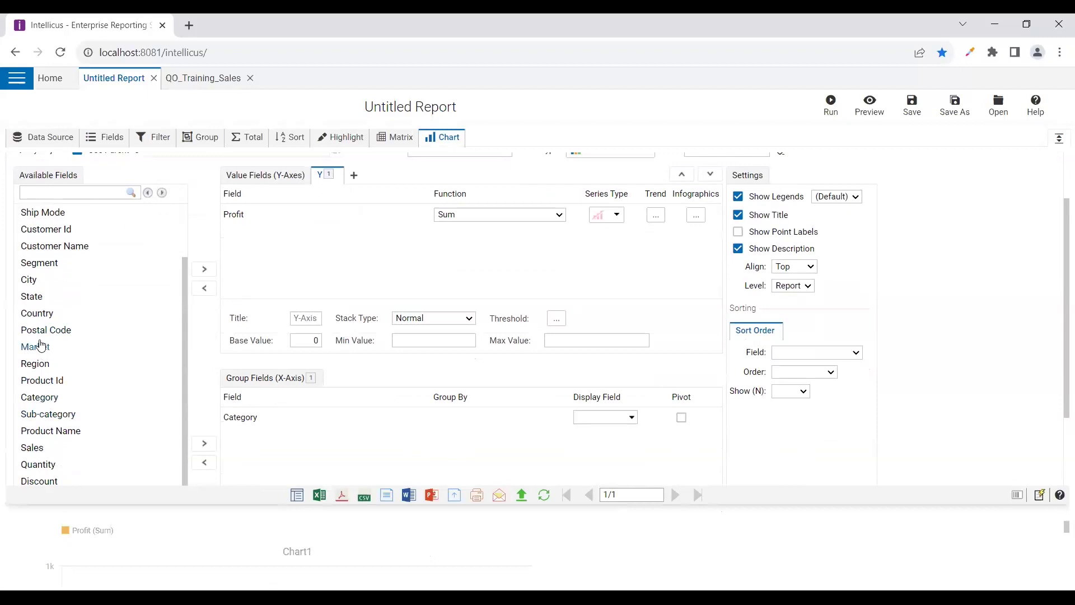
pyautogui.click(43, 312)
pyautogui.click(207, 447)
pyautogui.click(681, 436)
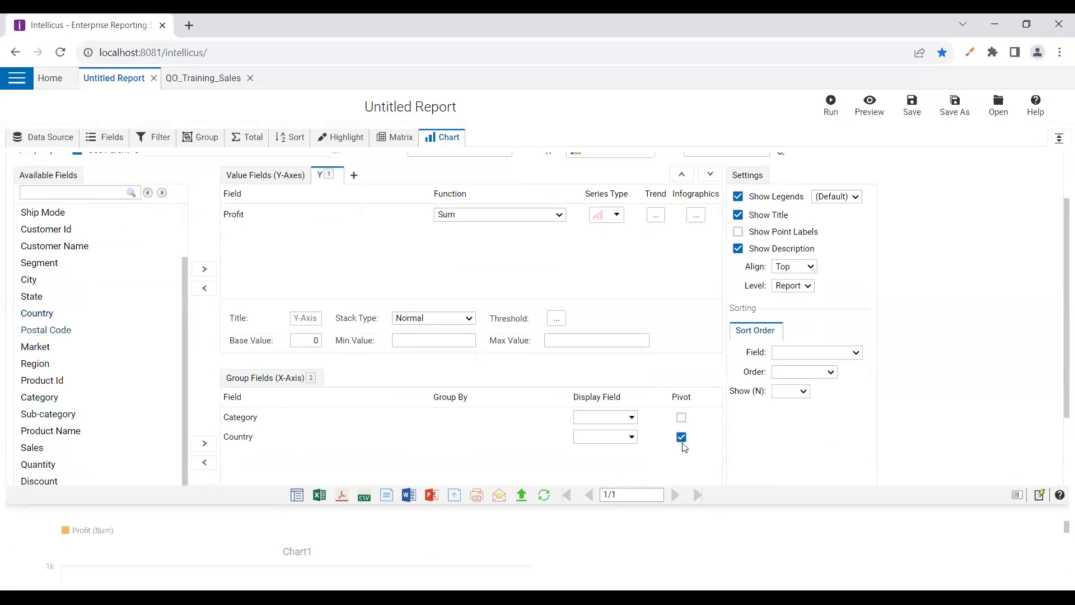
pyautogui.scroll(2, 492, 327)
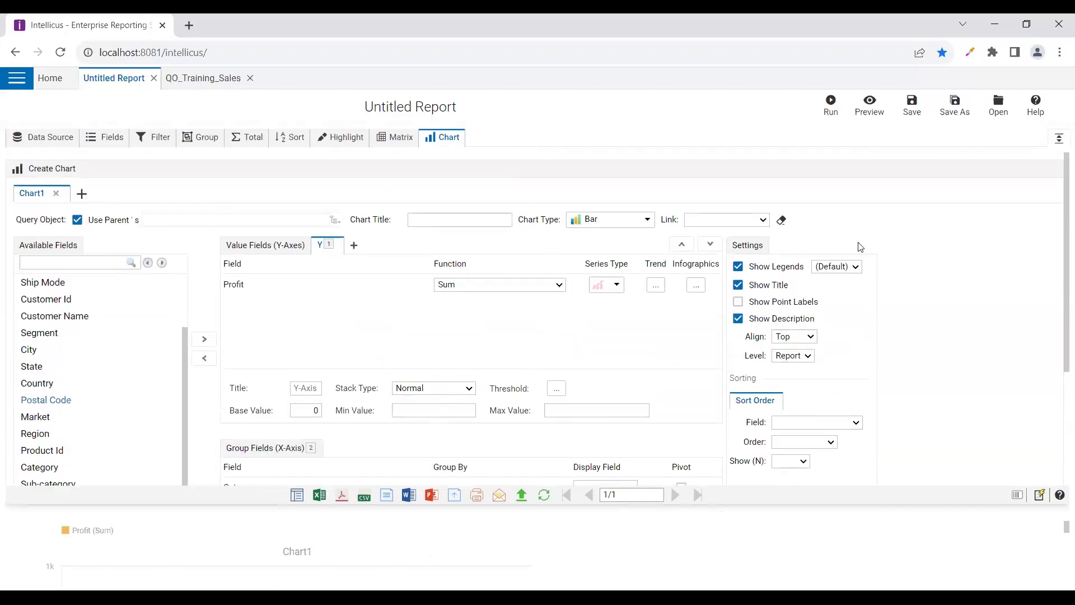
pyautogui.click(831, 105)
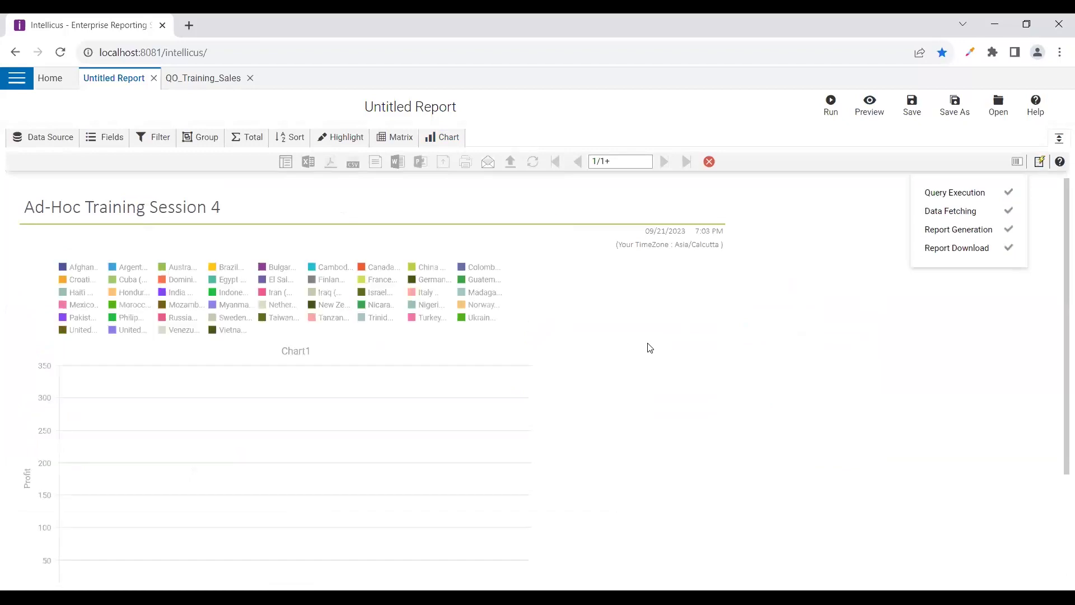
# Review the country-coloured Profit bars, then sort the chart by Country, descending
pyautogui.scroll(-1, 649, 348)
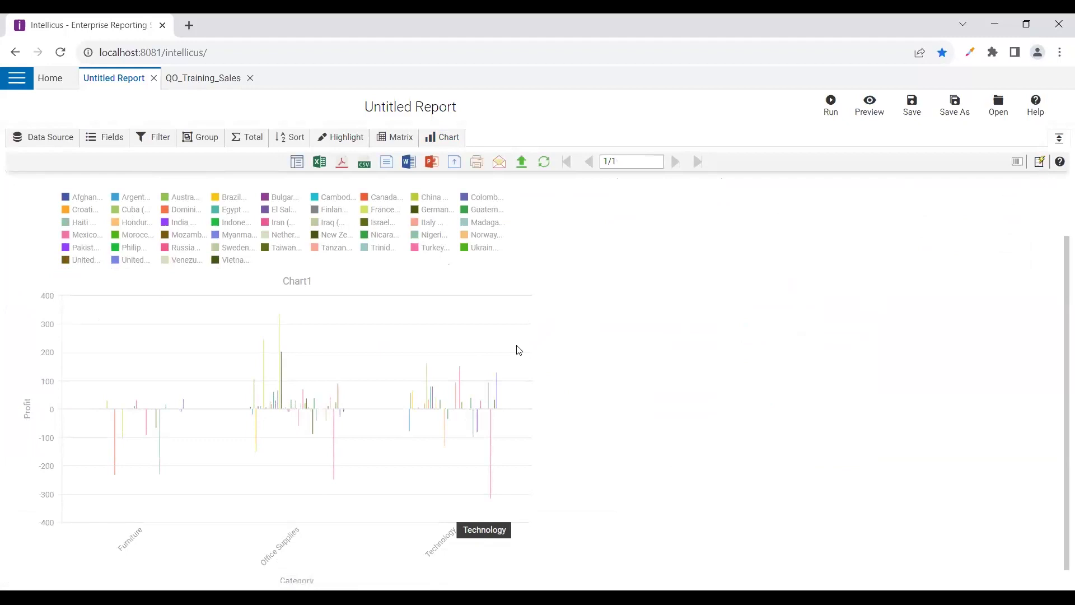
pyautogui.click(429, 132)
pyautogui.click(782, 414)
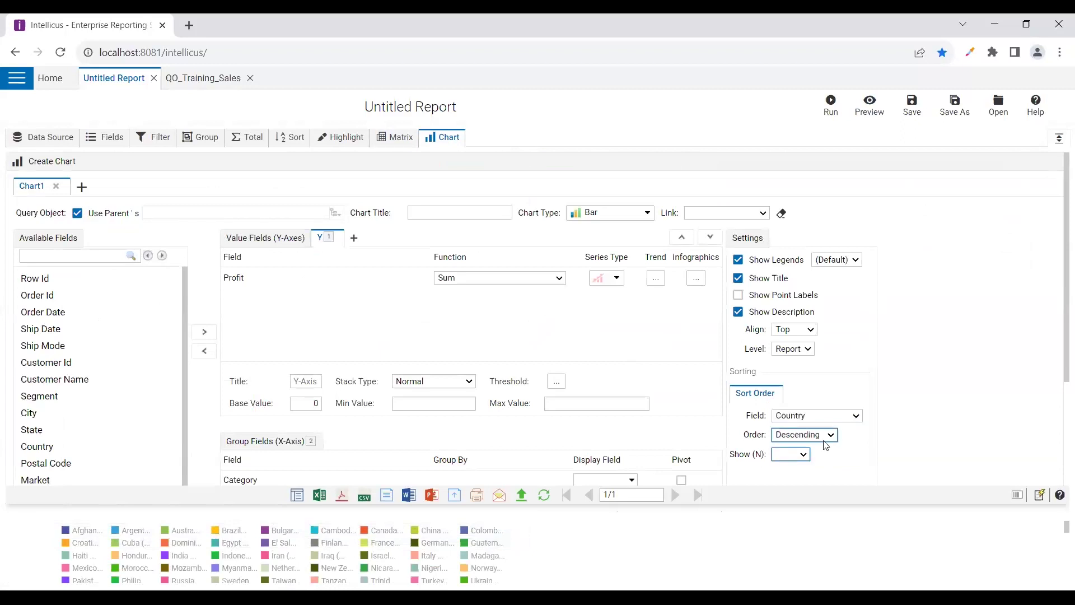
# Sort Country ascending, show 10, and stack the country bars, previewing the result
pyautogui.click(869, 104)
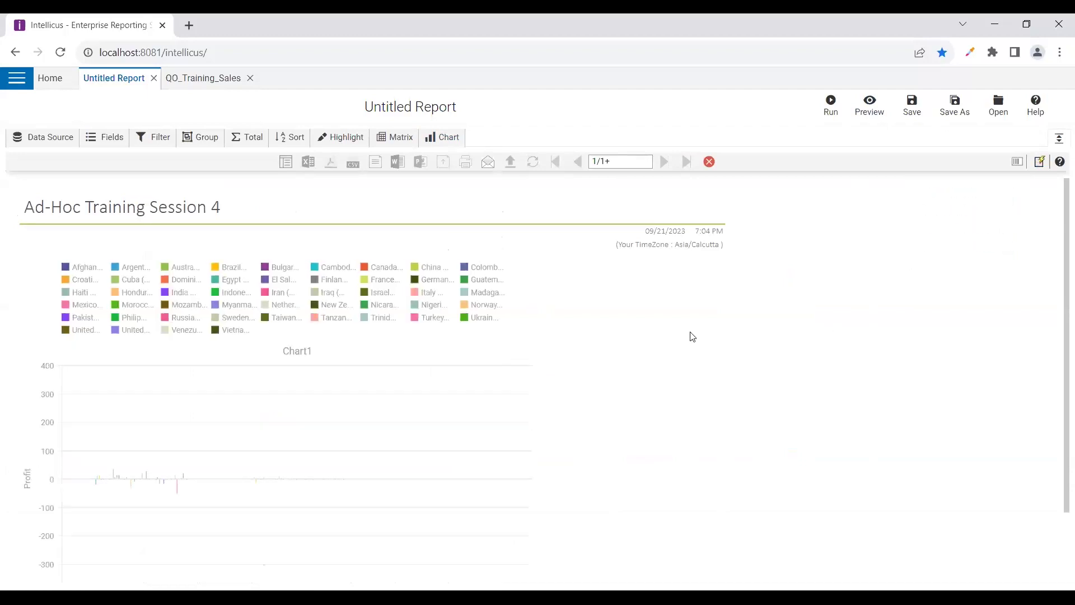
pyautogui.scroll(-2, 569, 338)
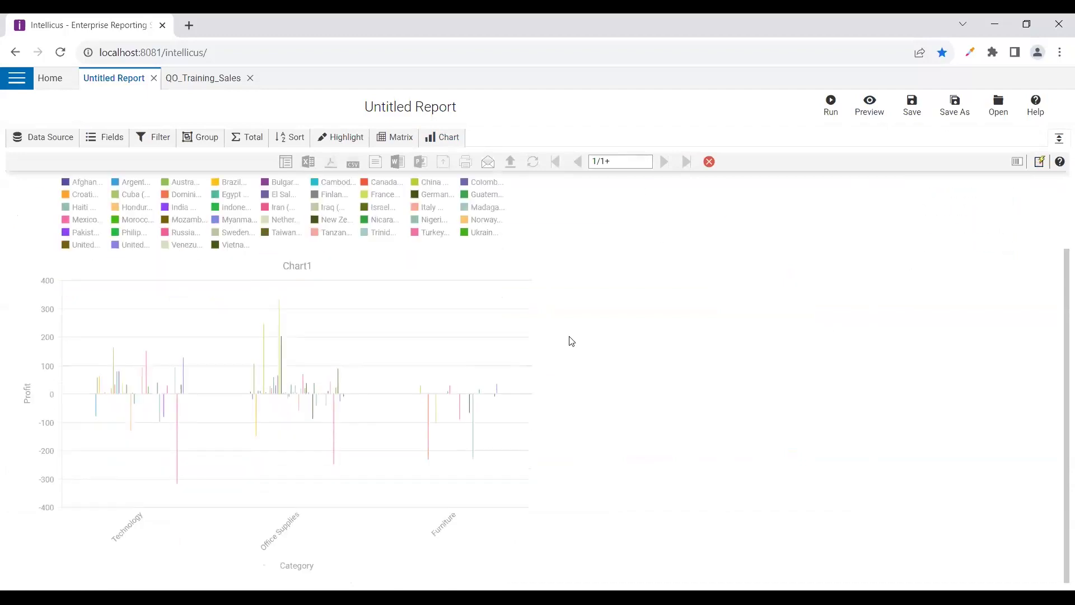
pyautogui.click(425, 233)
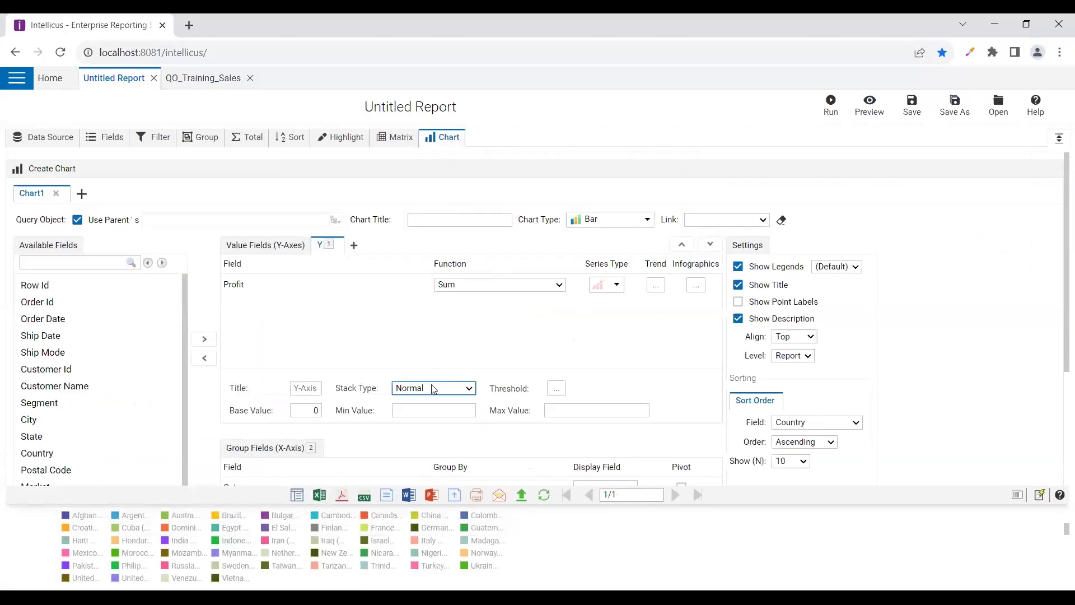
pyautogui.click(870, 105)
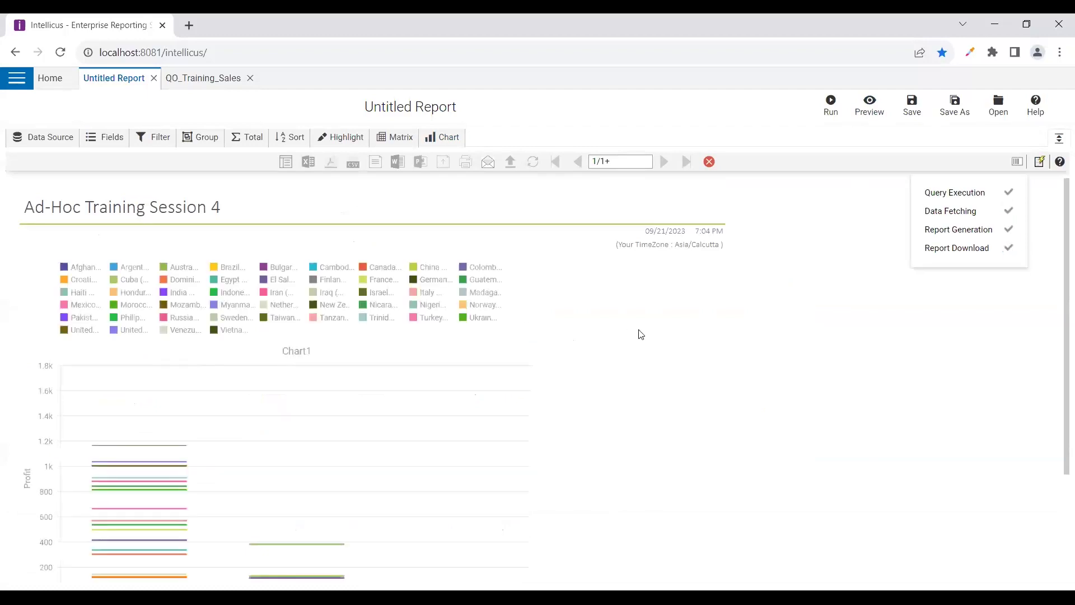
pyautogui.scroll(-1, 641, 335)
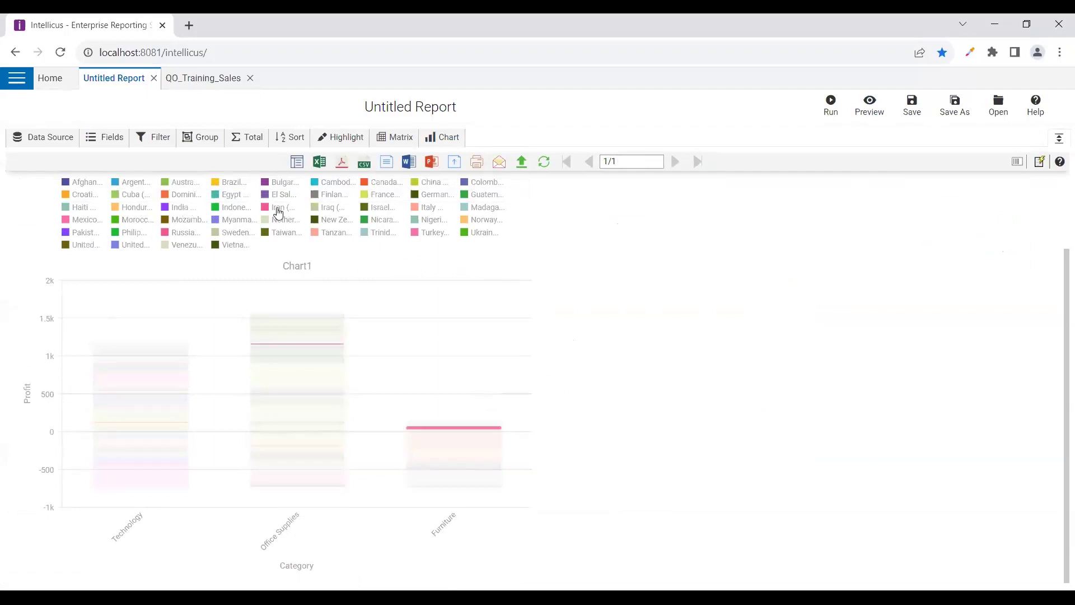
pyautogui.click(442, 137)
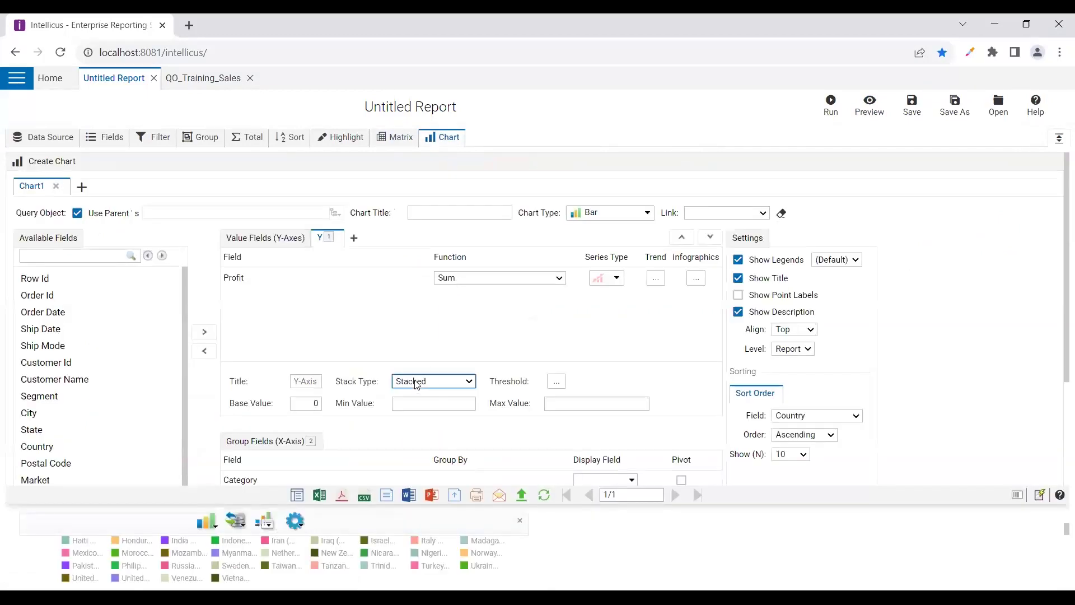
# Unpivot Country, sort by Profit (Sum) ascending, and preview the ten least profitable countries
pyautogui.scroll(-3, 264, 365)
pyautogui.click(258, 361)
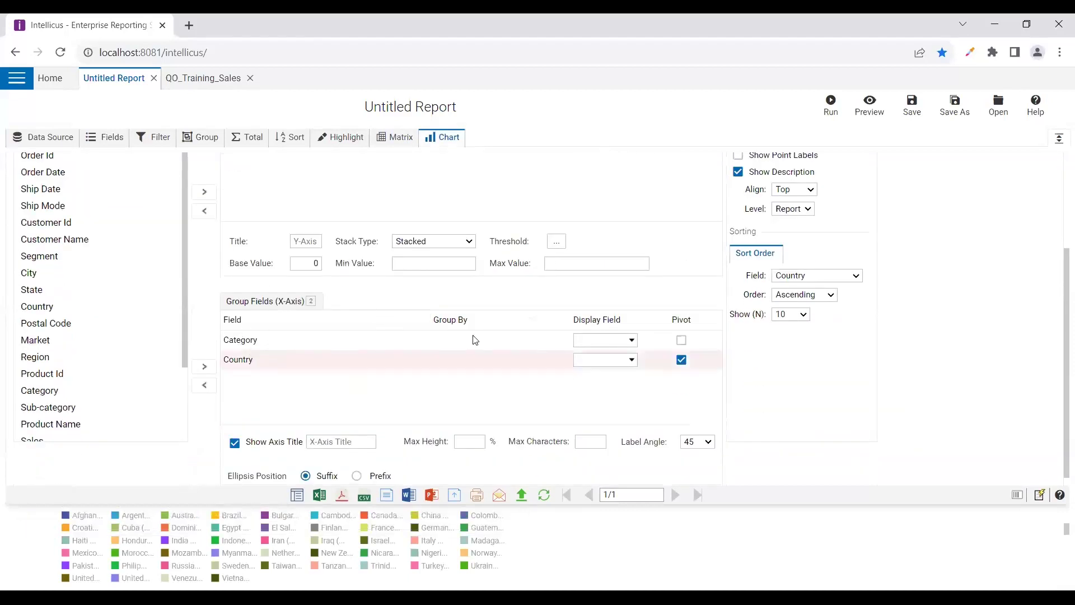
pyautogui.scroll(3, 475, 340)
pyautogui.scroll(-3, 463, 349)
pyautogui.click(684, 362)
pyautogui.scroll(2, 579, 329)
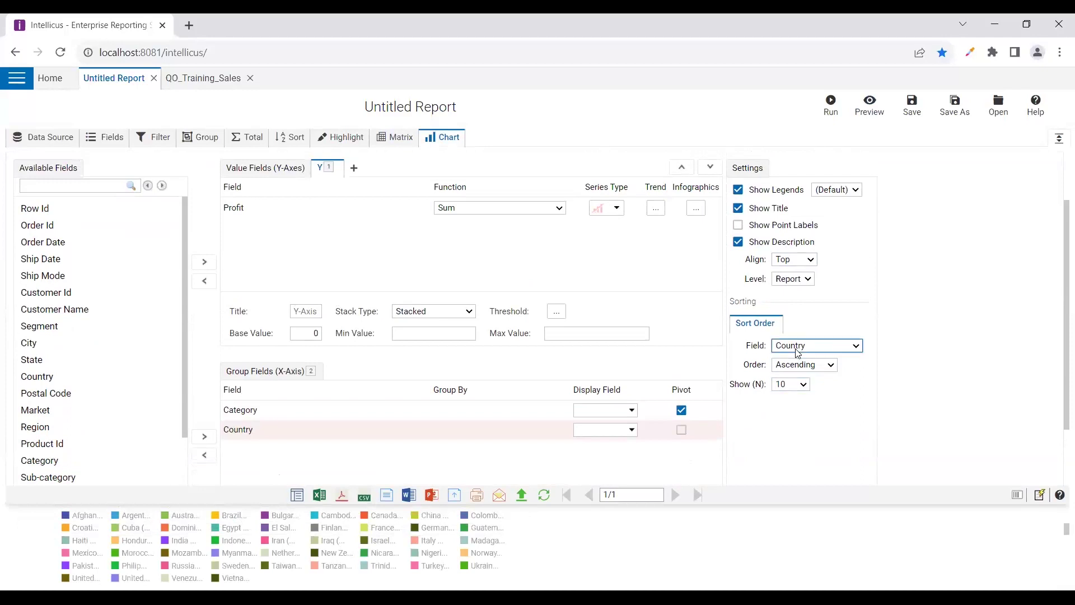
pyautogui.click(795, 370)
pyautogui.click(868, 105)
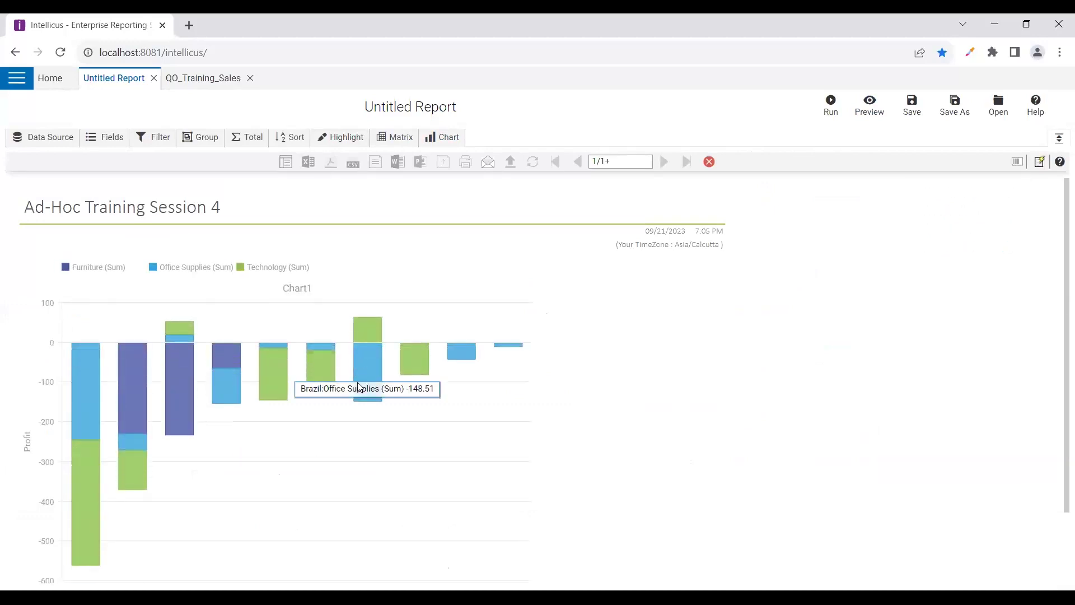
# Scroll the preview showing Turkey as the deepest loss, then reopen Chart1's editor
pyautogui.scroll(-2, 727, 363)
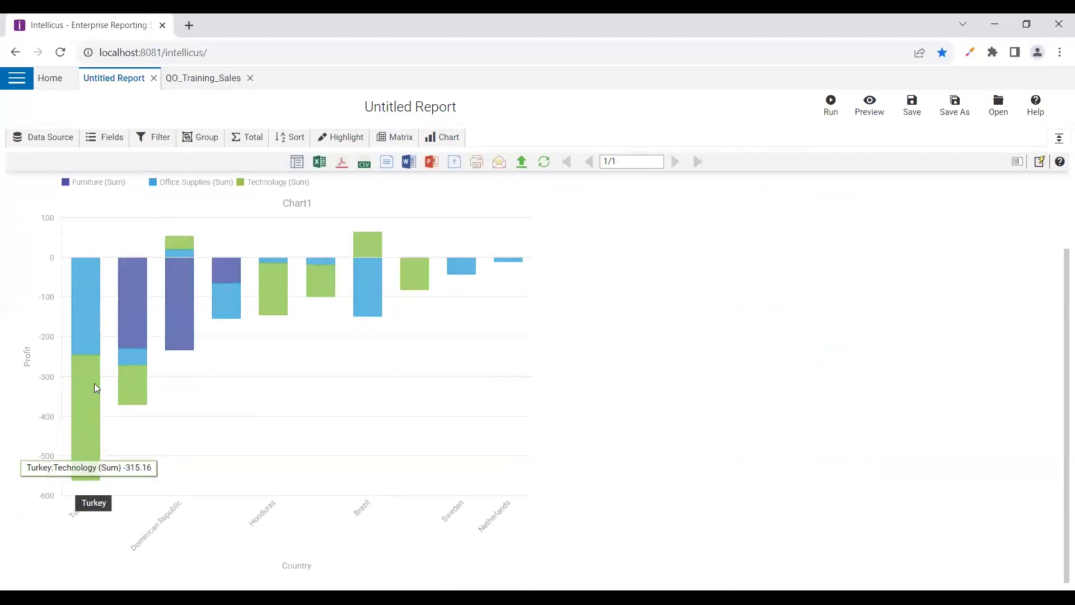
pyautogui.scroll(2, 168, 447)
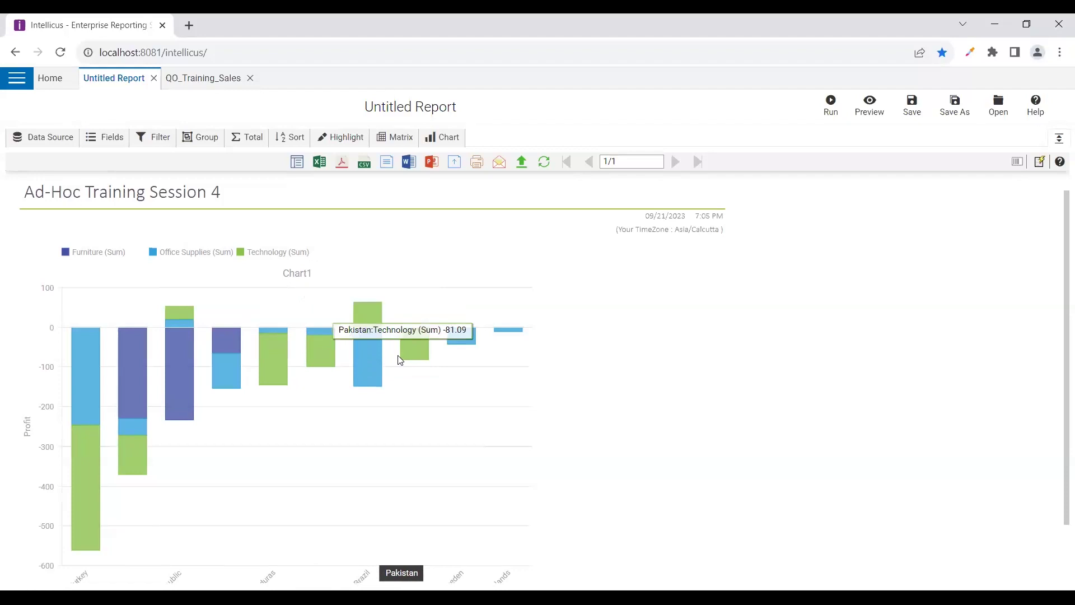
pyautogui.scroll(-2, 403, 358)
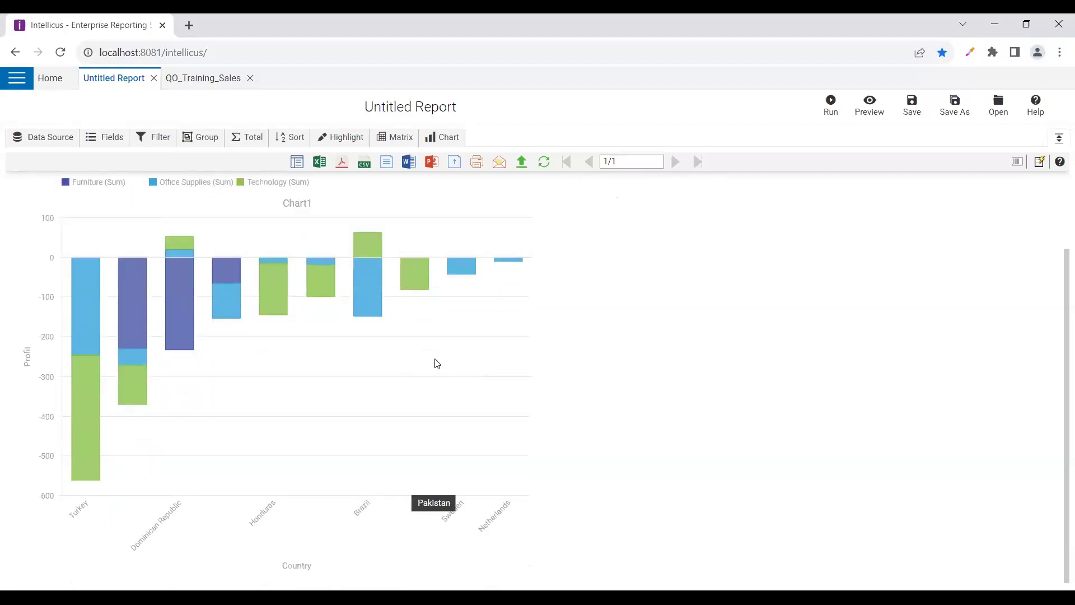
pyautogui.scroll(2, 437, 364)
pyautogui.click(442, 137)
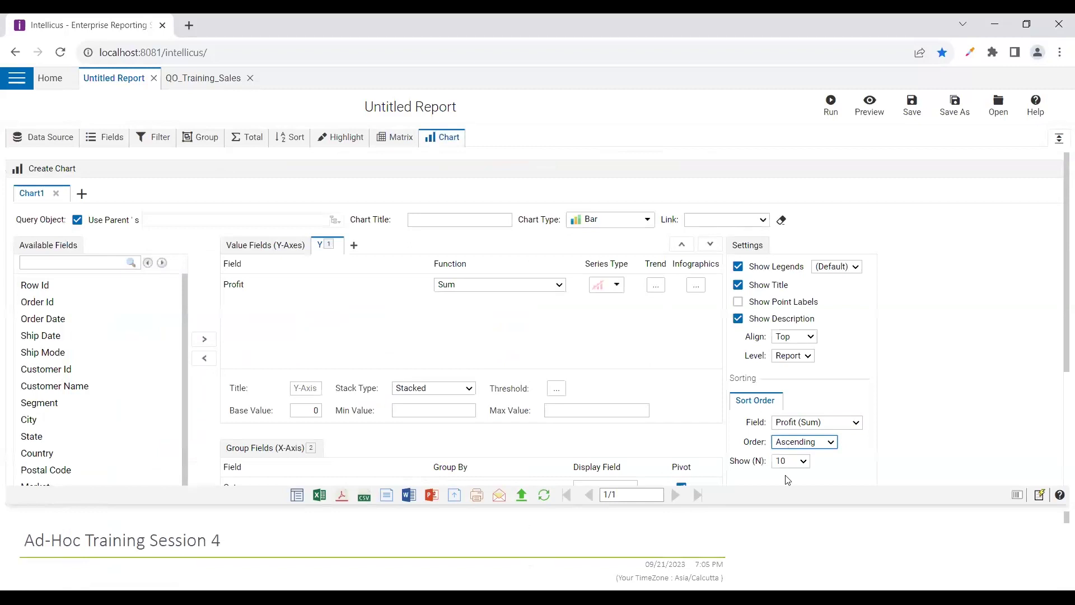
# Preview the chart sorted by Profit (Sum) descending and read the China and France bars
pyautogui.click(869, 103)
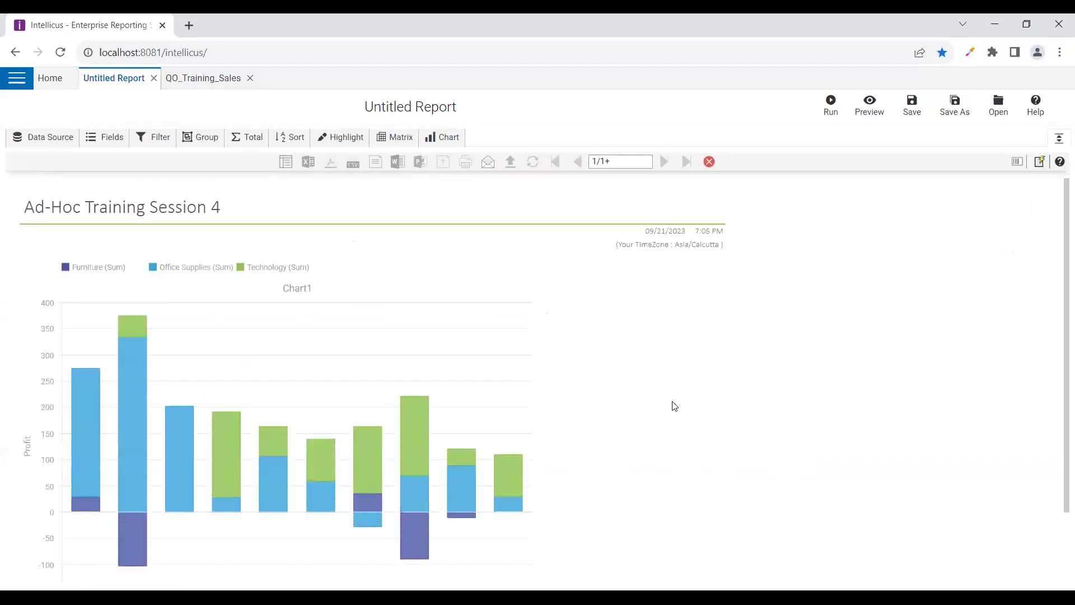
pyautogui.scroll(-1, 675, 406)
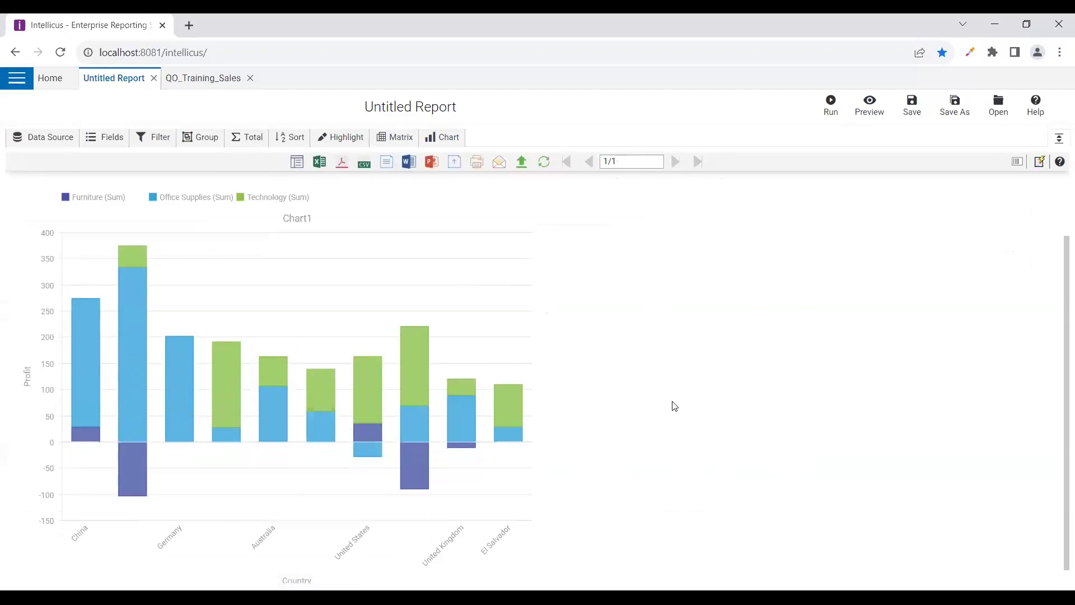
pyautogui.moveTo(87, 399)
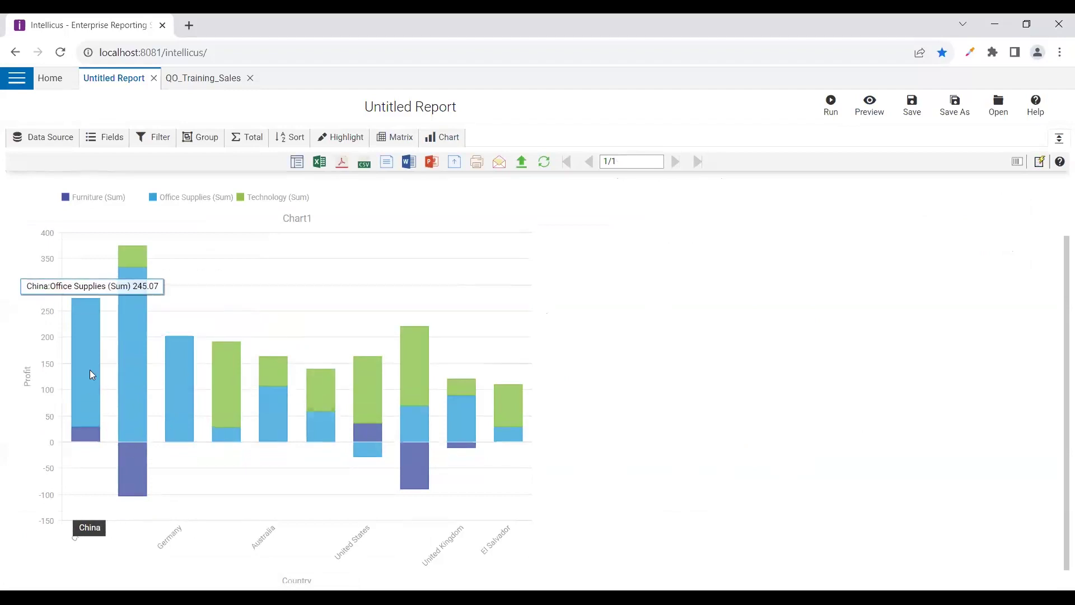
pyautogui.moveTo(143, 354)
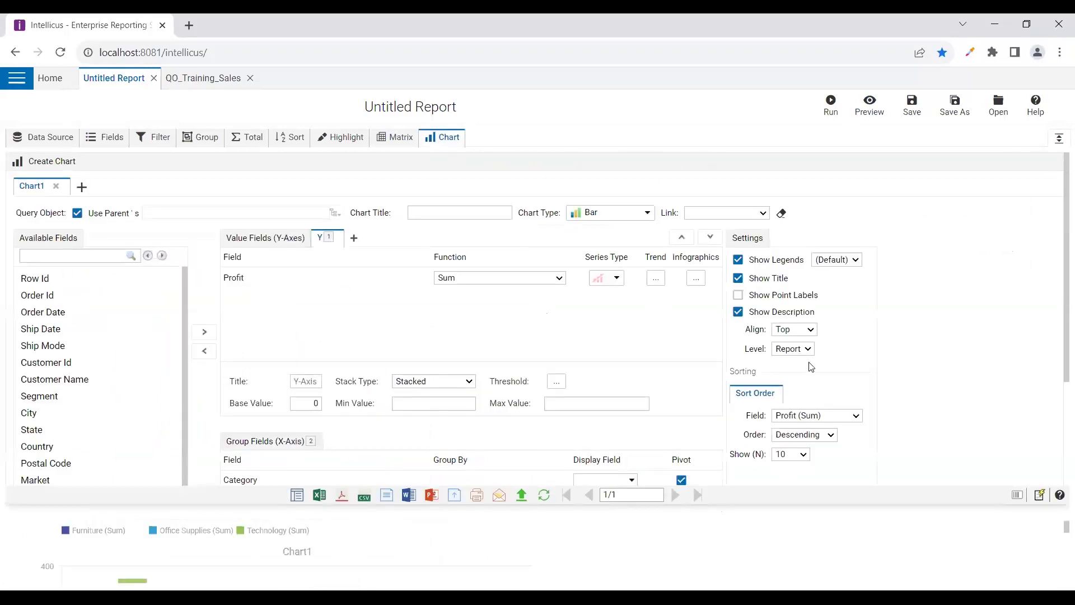
# Point out the sort settings: Profit (Sum), top 10, descending order
pyautogui.scroll(-3, 857, 355)
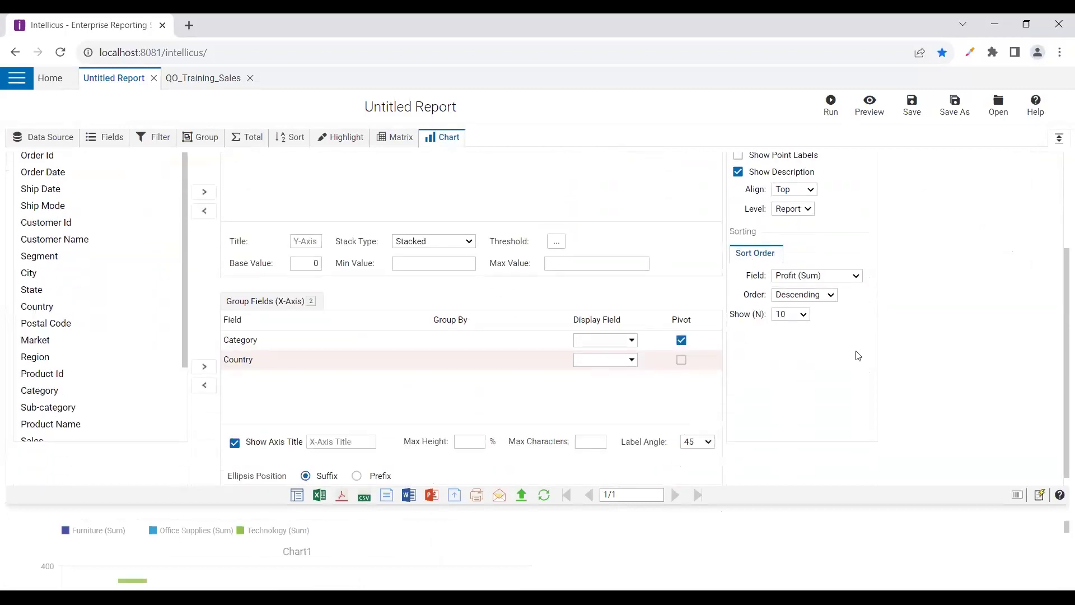
pyautogui.scroll(3, 719, 263)
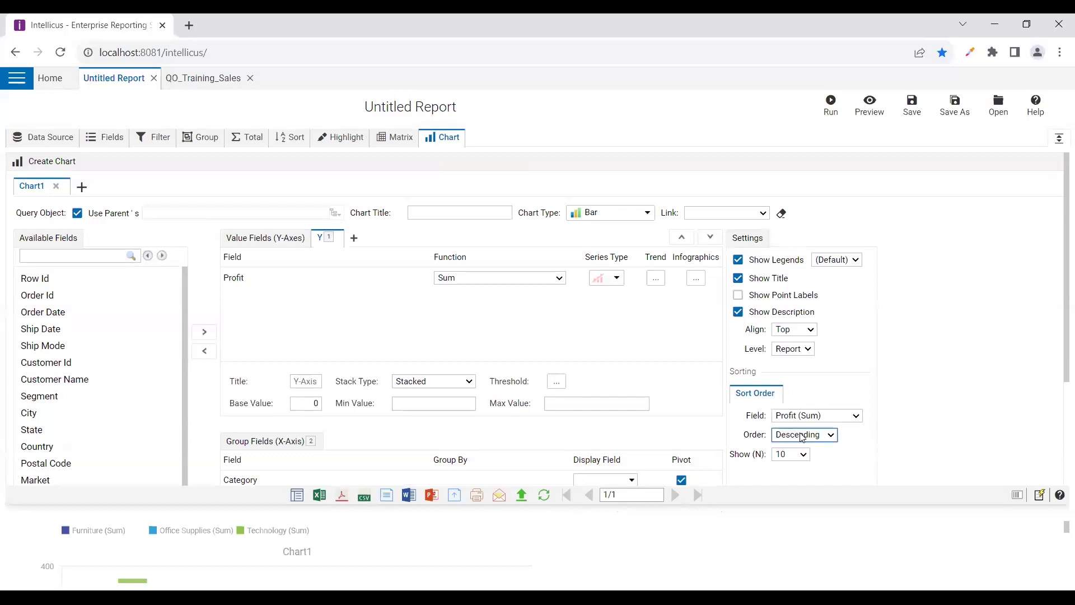
pyautogui.click(812, 418)
pyautogui.click(802, 455)
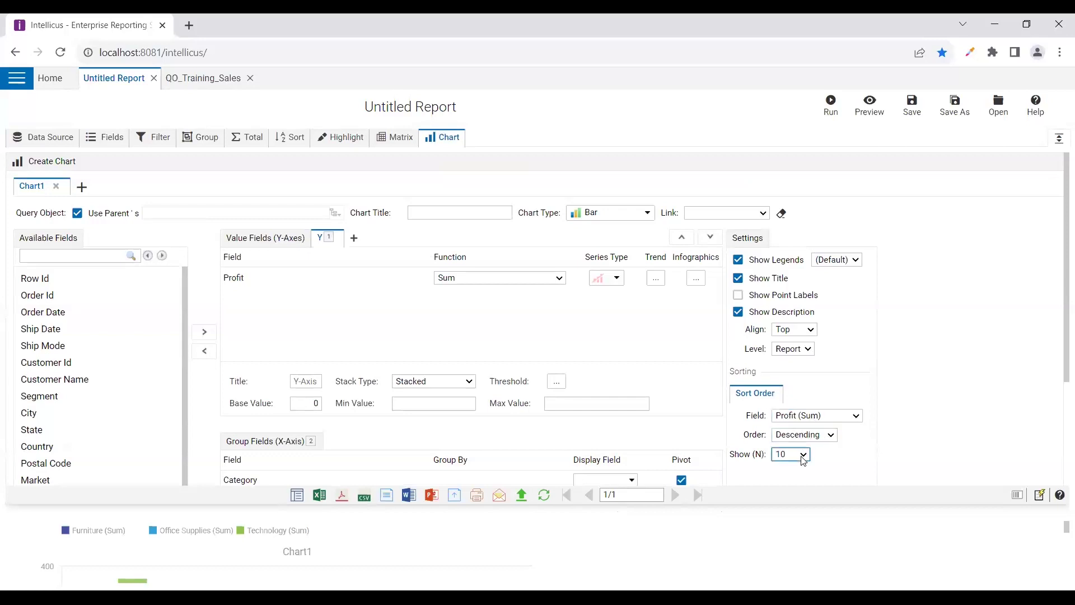
pyautogui.click(793, 442)
# Remove Country from Group Fields, unpivot Category, and turn on Show Point Labels
pyautogui.scroll(-2, 702, 354)
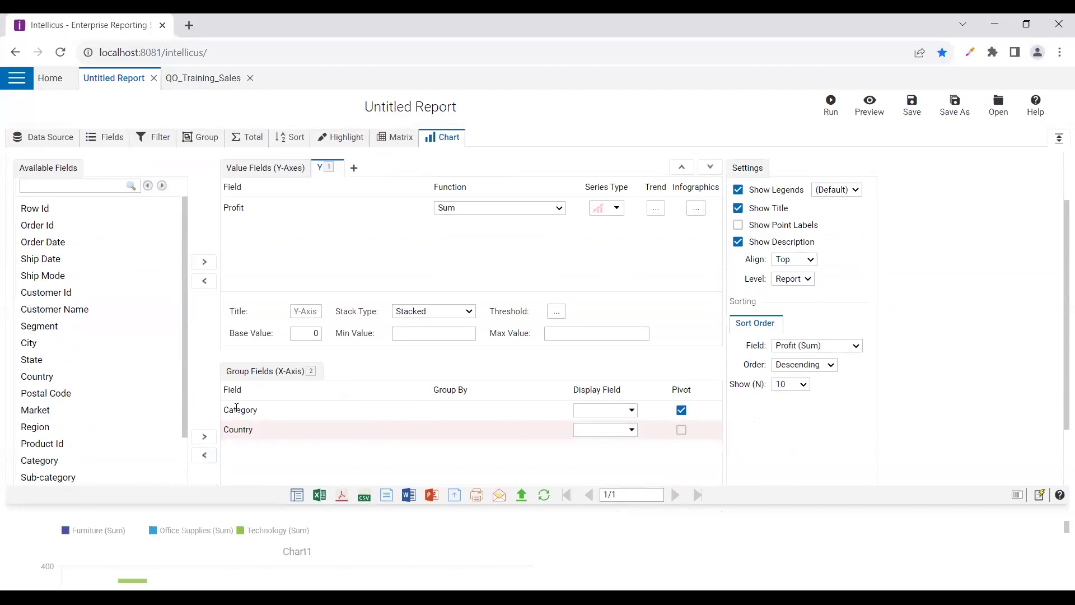
pyautogui.click(234, 409)
pyautogui.click(250, 428)
pyautogui.click(205, 455)
pyautogui.scroll(2, 719, 301)
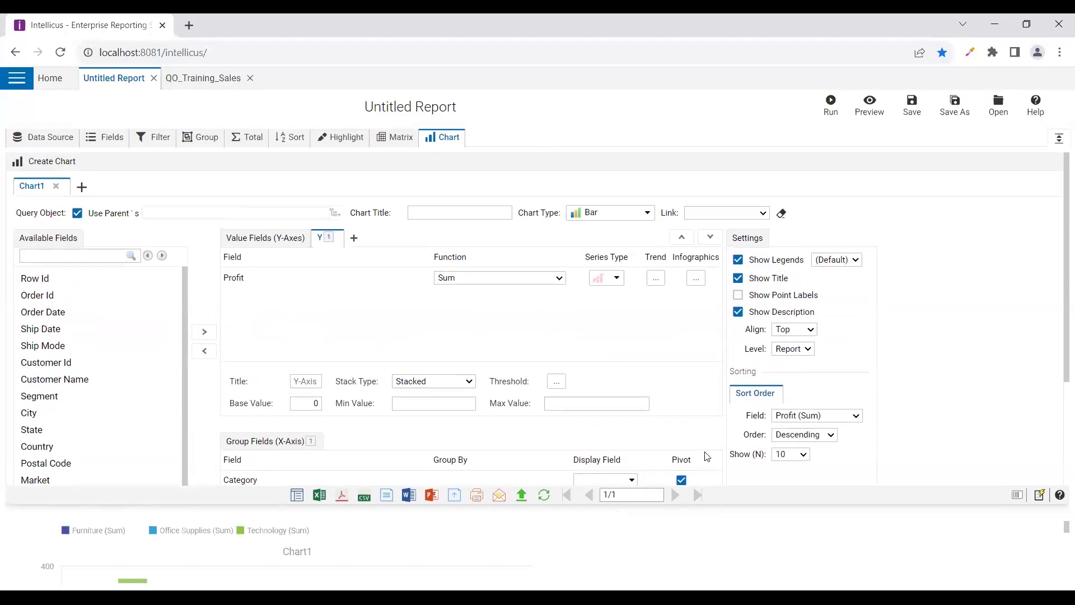
pyautogui.click(681, 480)
pyautogui.click(738, 295)
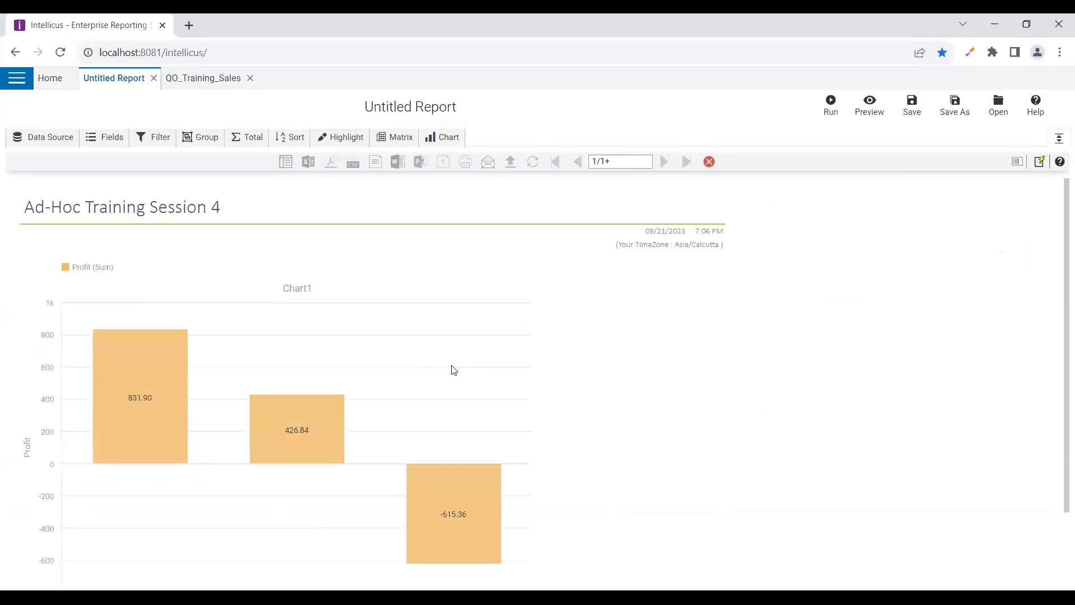
# Check the previewed profit bars 831.90, 426.84 and -615.36, then go back to Chart1's editor
pyautogui.moveTo(140, 403)
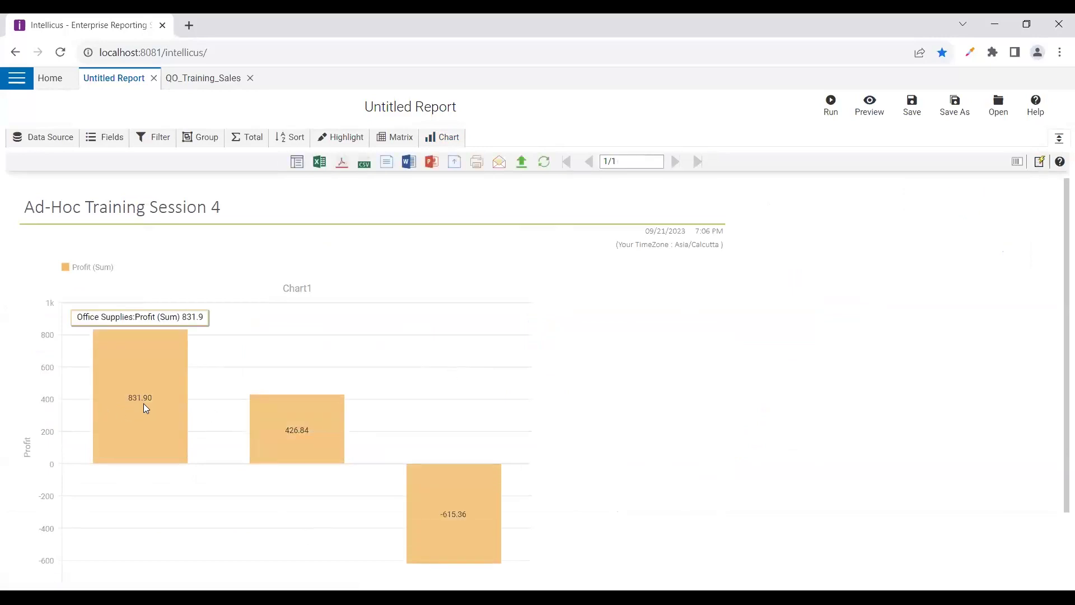
pyautogui.moveTo(319, 436)
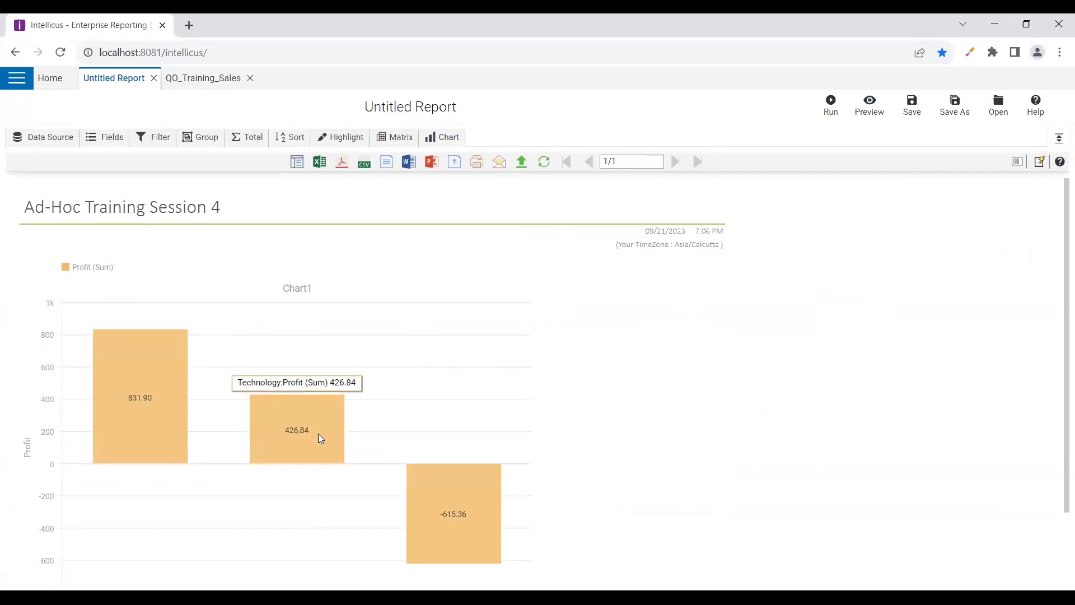
pyautogui.moveTo(447, 494)
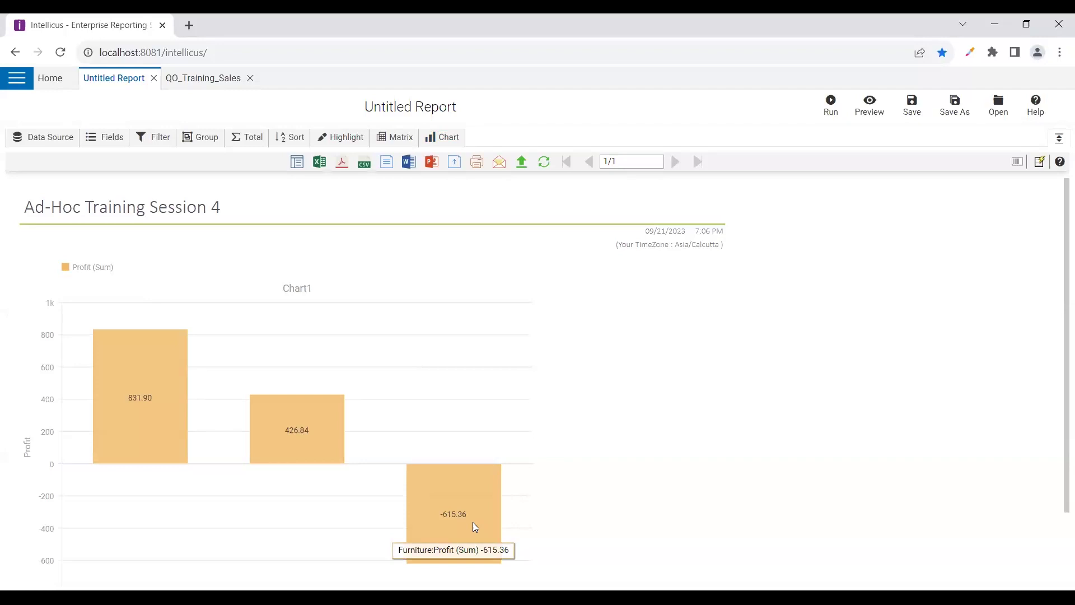
pyautogui.click(440, 137)
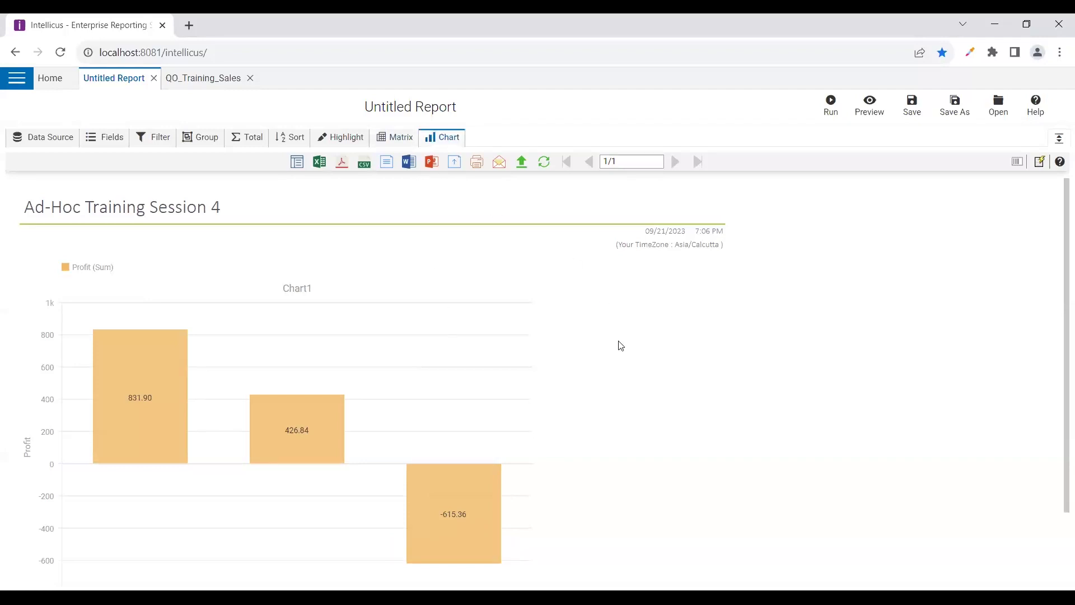
pyautogui.scroll(-1, 603, 369)
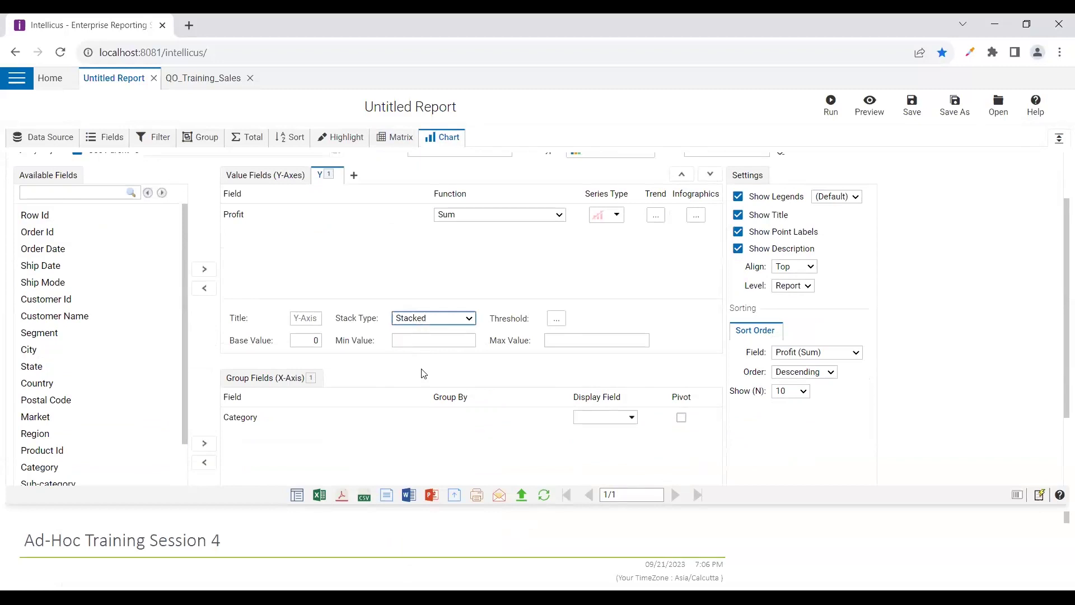
# Enable a 0 to -500 threshold band labelled 'Loss Category', coloured light red
pyautogui.scroll(1, 622, 235)
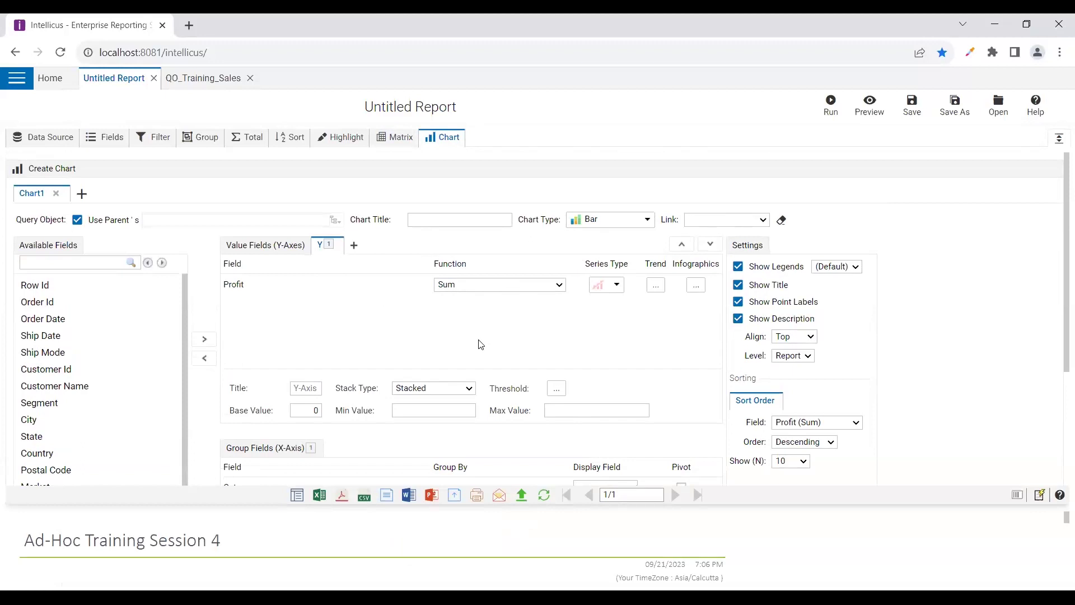
pyautogui.scroll(-1, 480, 344)
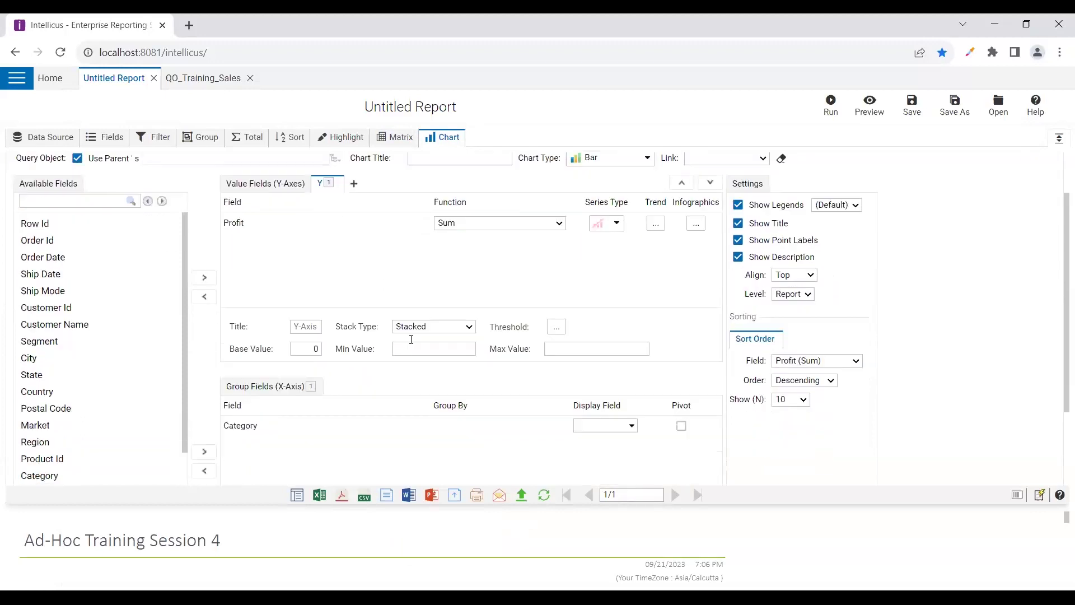
pyautogui.click(556, 319)
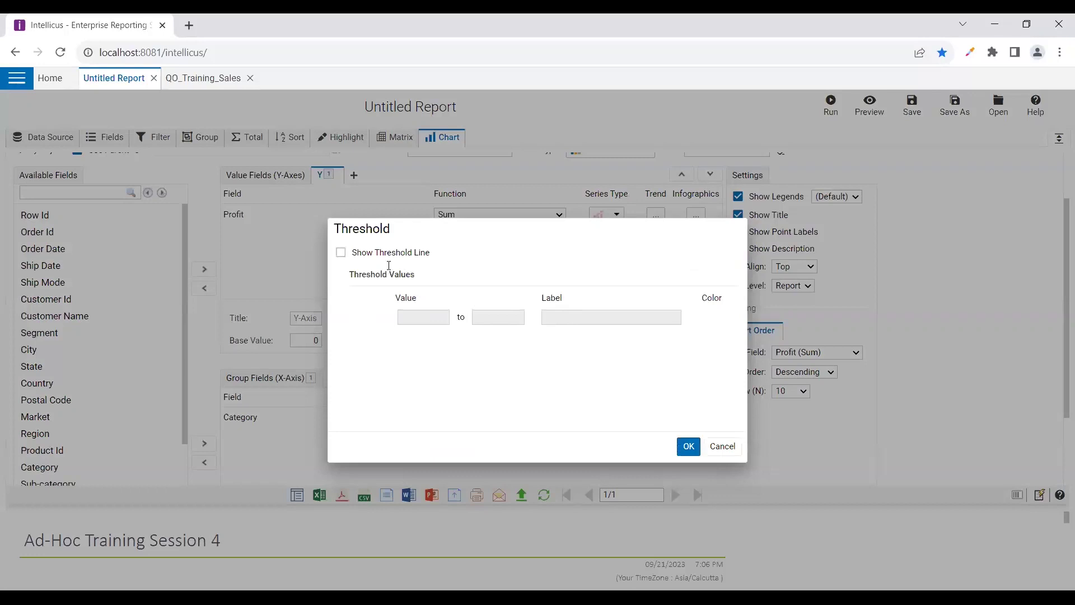
pyautogui.click(389, 265)
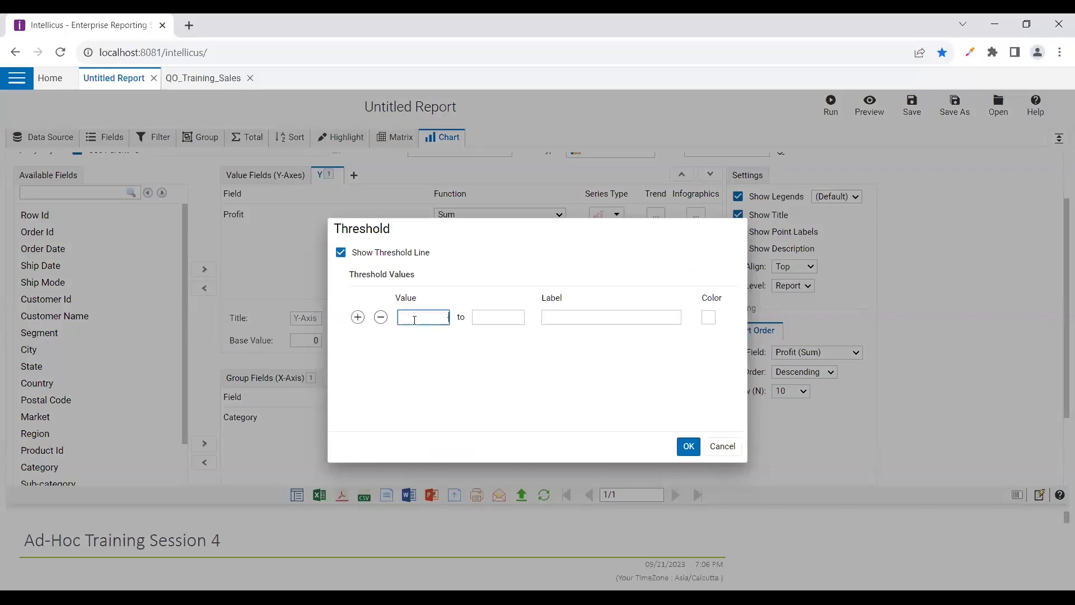
pyautogui.press('Tab')
pyautogui.click(551, 317)
pyautogui.write('Loss Category')
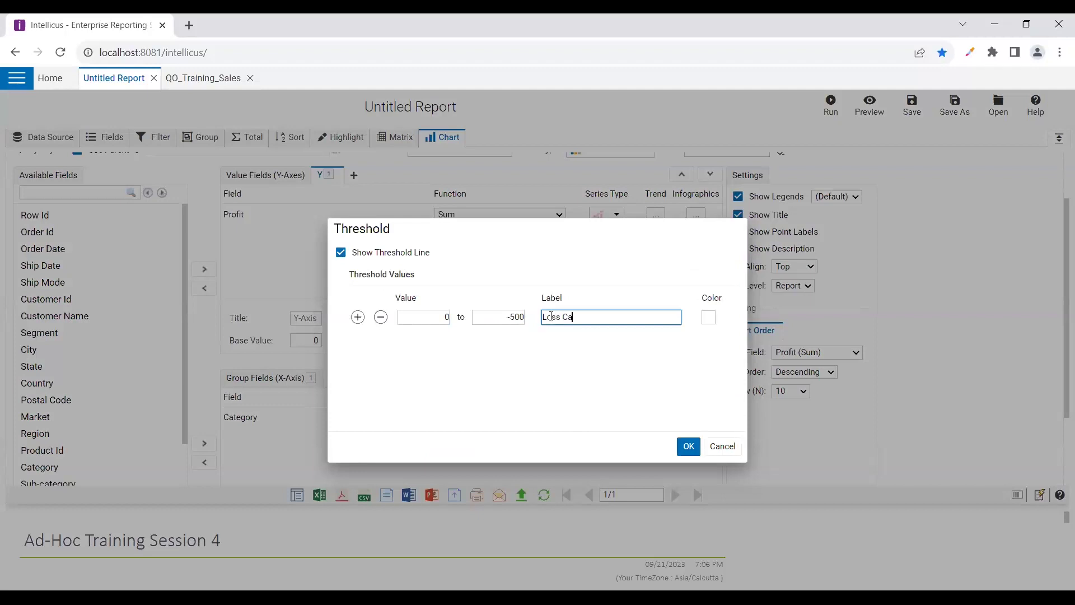
pyautogui.click(709, 318)
pyautogui.click(801, 383)
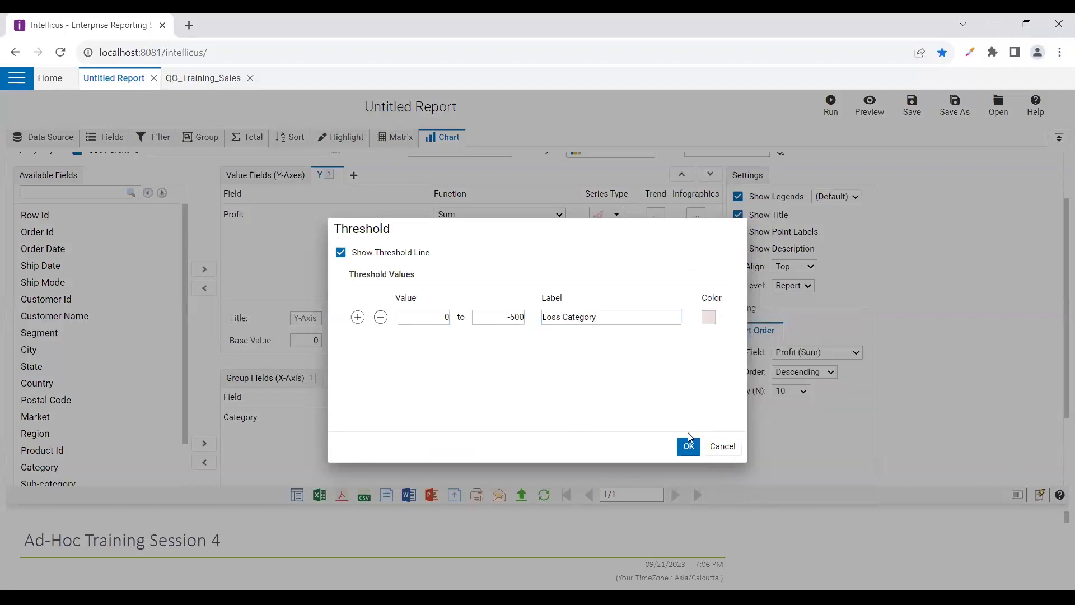
pyautogui.click(688, 446)
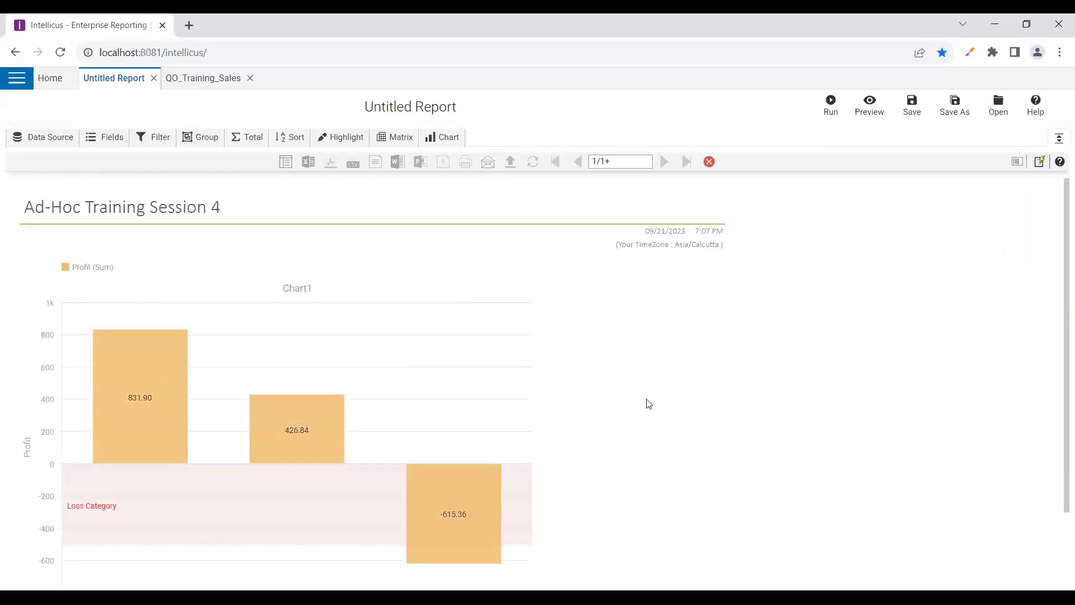
# Scroll the preview down to the pink Loss Category band between 0 and -500
pyautogui.scroll(-2, 648, 403)
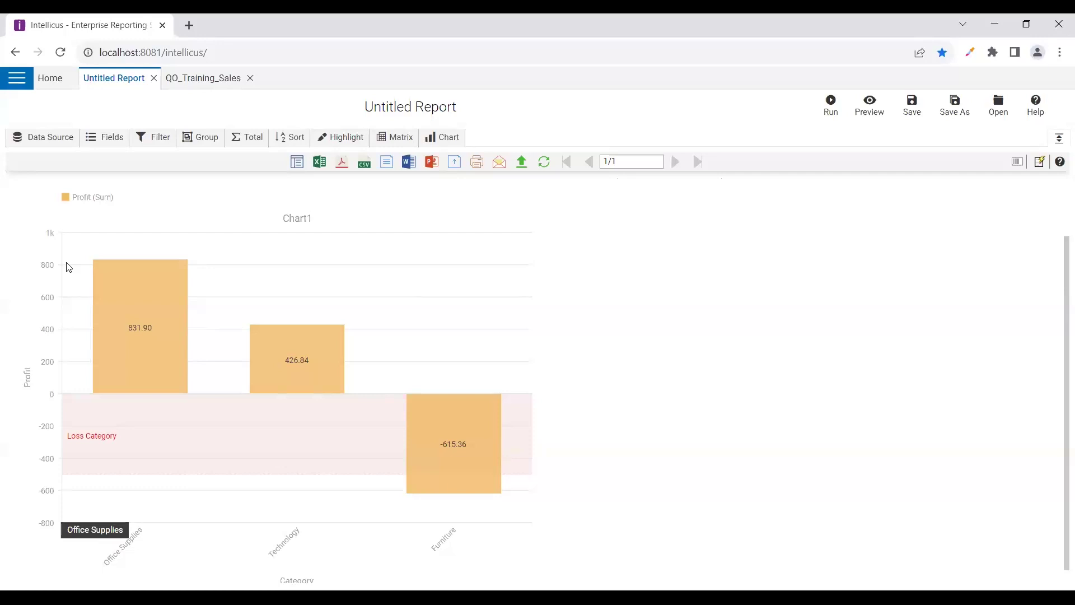
# Set the Profit axis Min Value to 0 and Max Value to 500, then preview
pyautogui.click(442, 137)
pyautogui.click(401, 403)
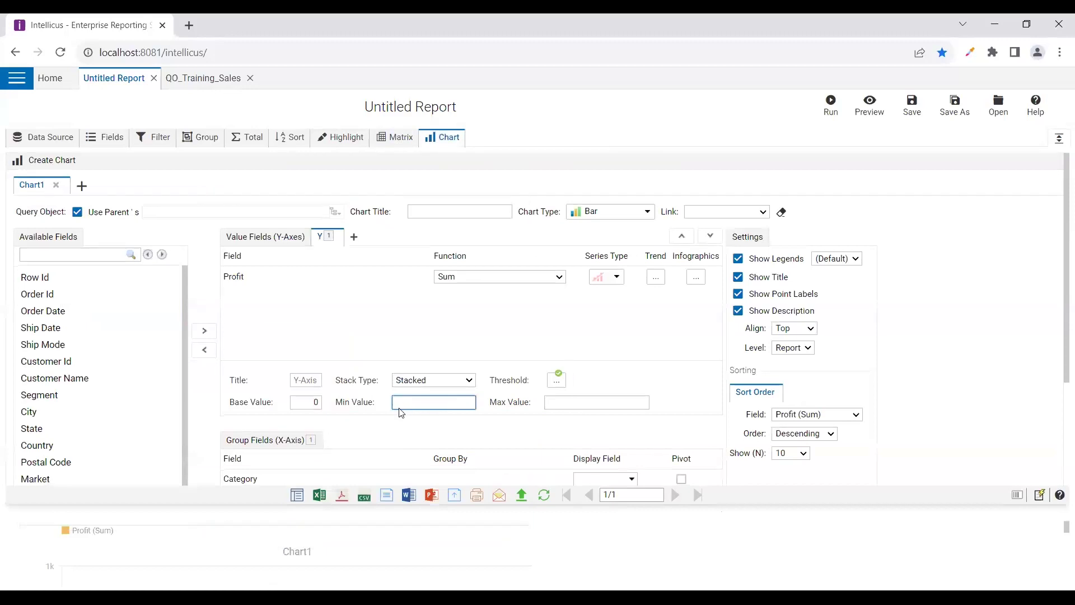
pyautogui.scroll(-1, 350, 344)
pyautogui.click(345, 337)
pyautogui.click(415, 337)
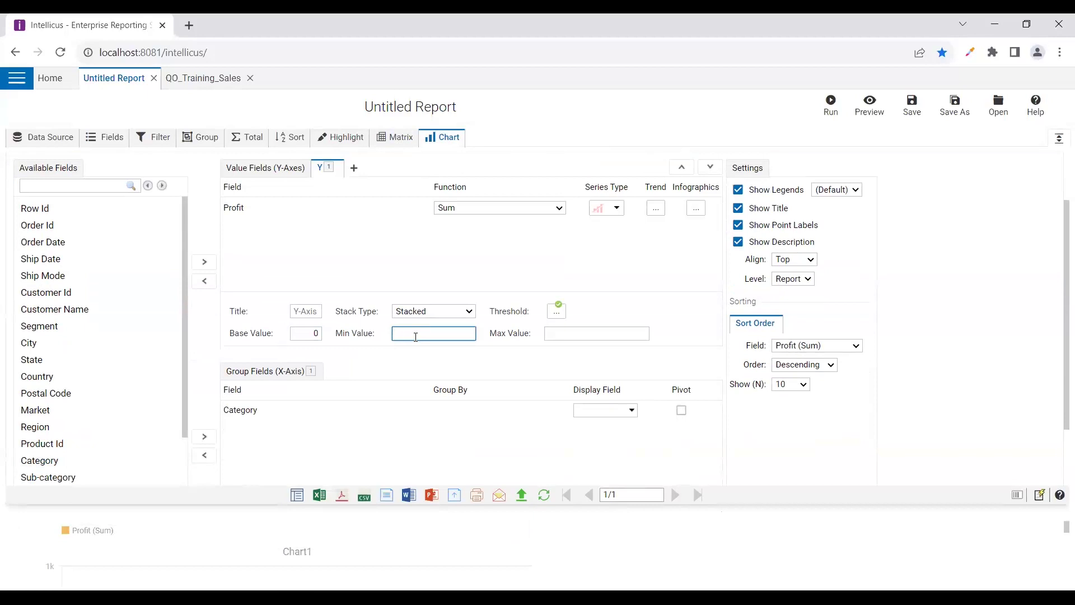
pyautogui.press('Tab')
pyautogui.write('50')
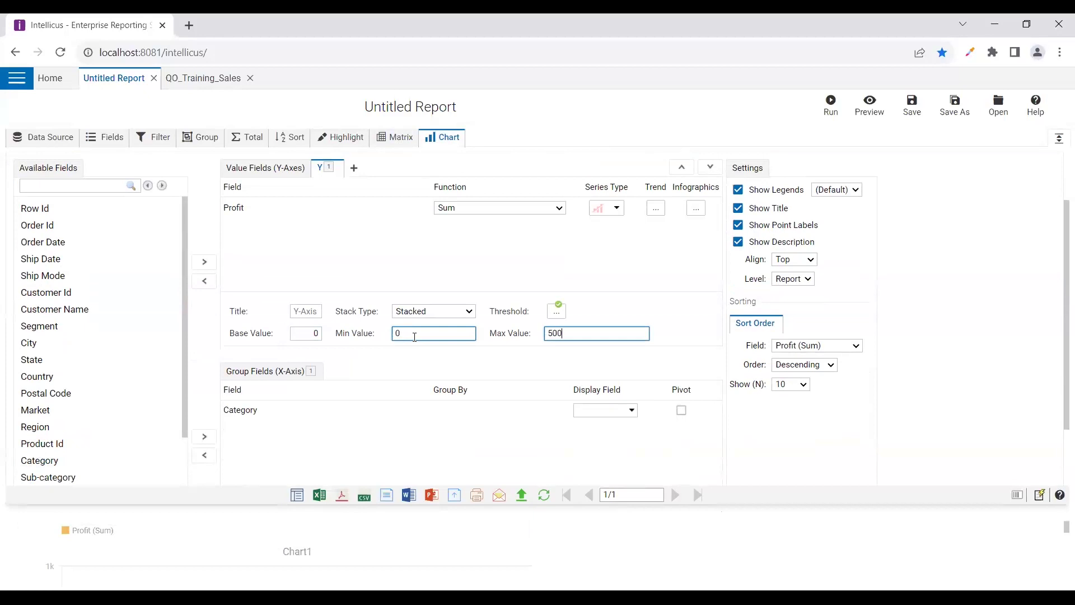
pyautogui.click(870, 103)
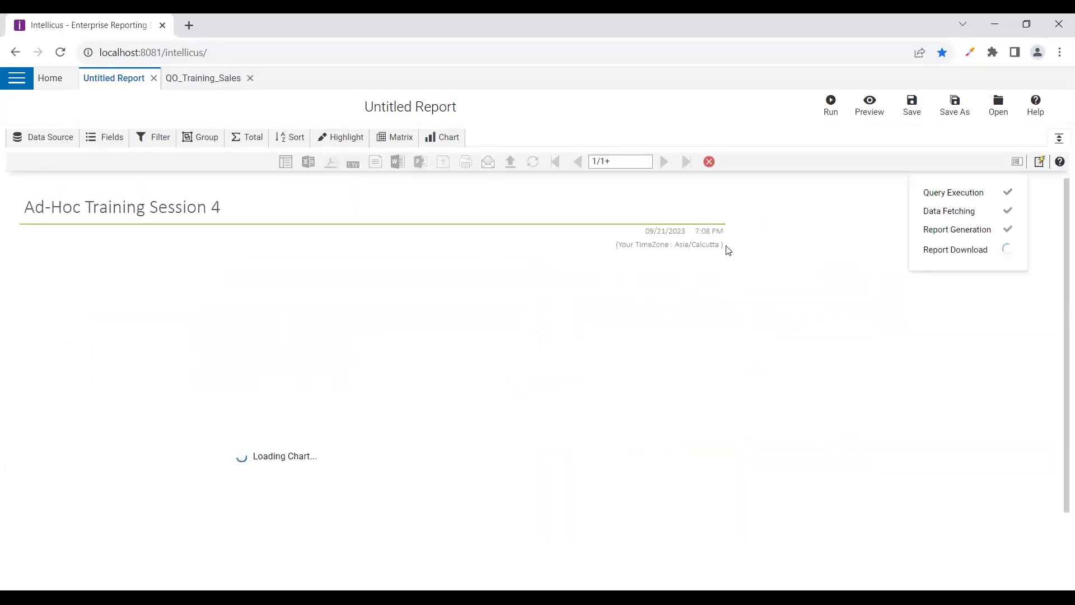
pyautogui.scroll(-1, 382, 448)
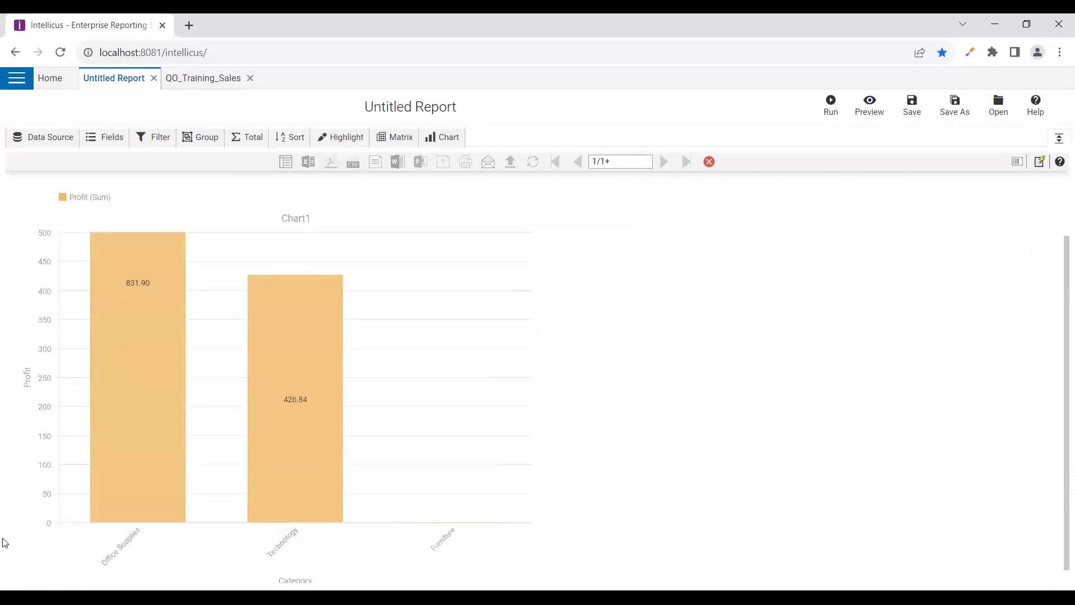
pyautogui.scroll(1, 105, 507)
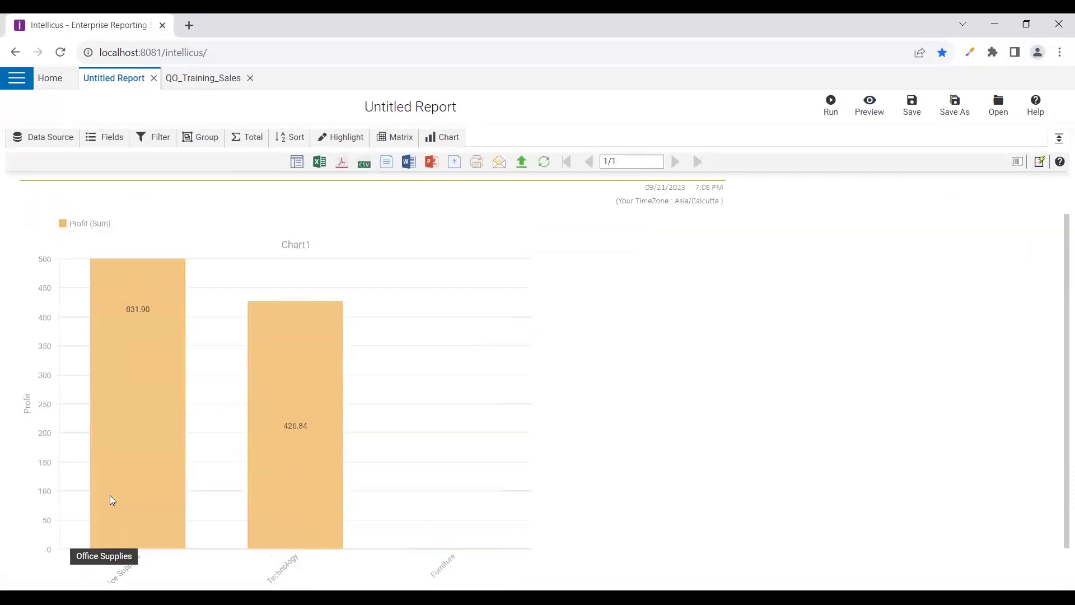
pyautogui.scroll(-1, 336, 358)
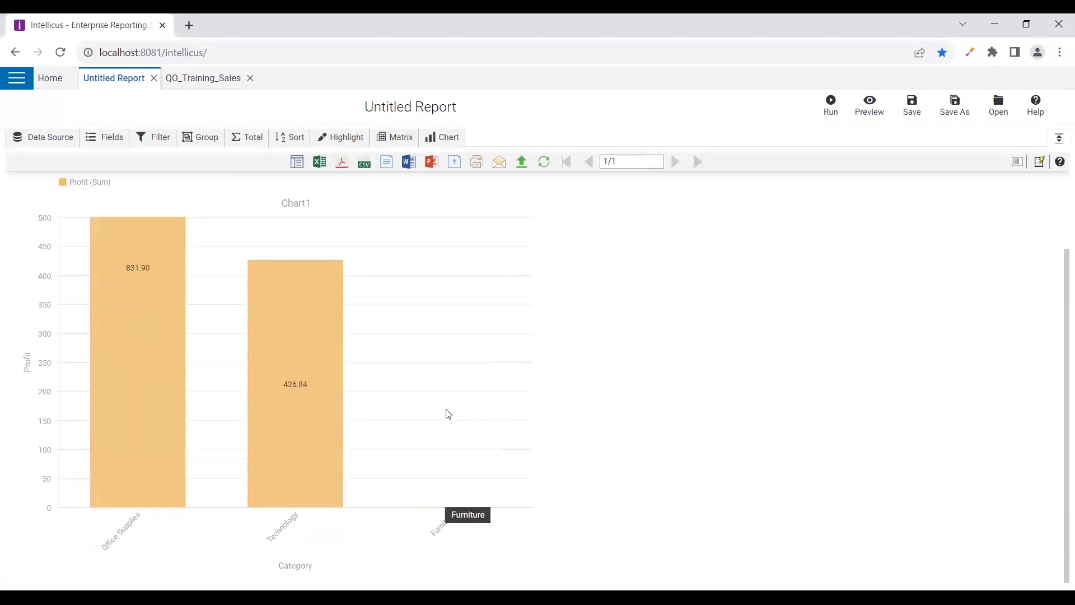
# Reopen Chart1's designer and review the Profit axis Min Value 0 and Max Value 500
pyautogui.click(431, 139)
pyautogui.scroll(-2, 438, 404)
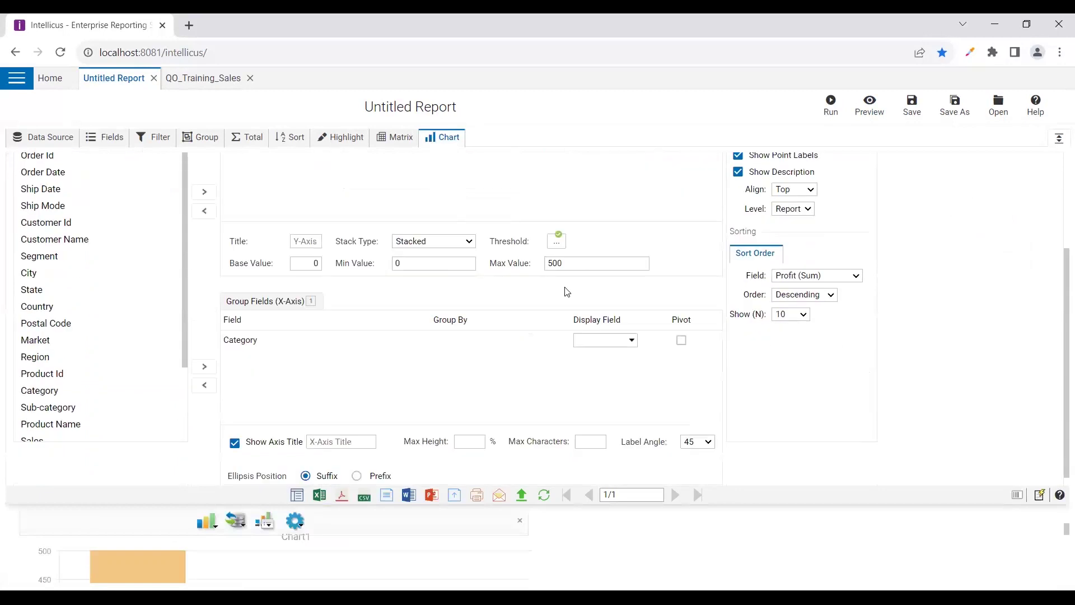
pyautogui.click(394, 264)
pyautogui.click(451, 278)
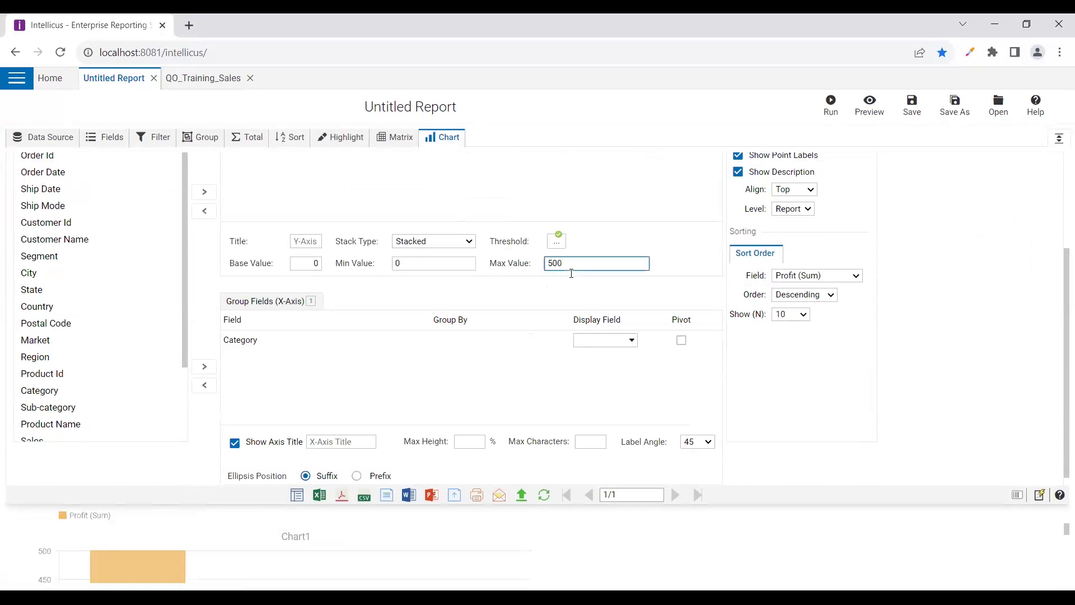
pyautogui.scroll(1, 461, 238)
pyautogui.scroll(1, 537, 252)
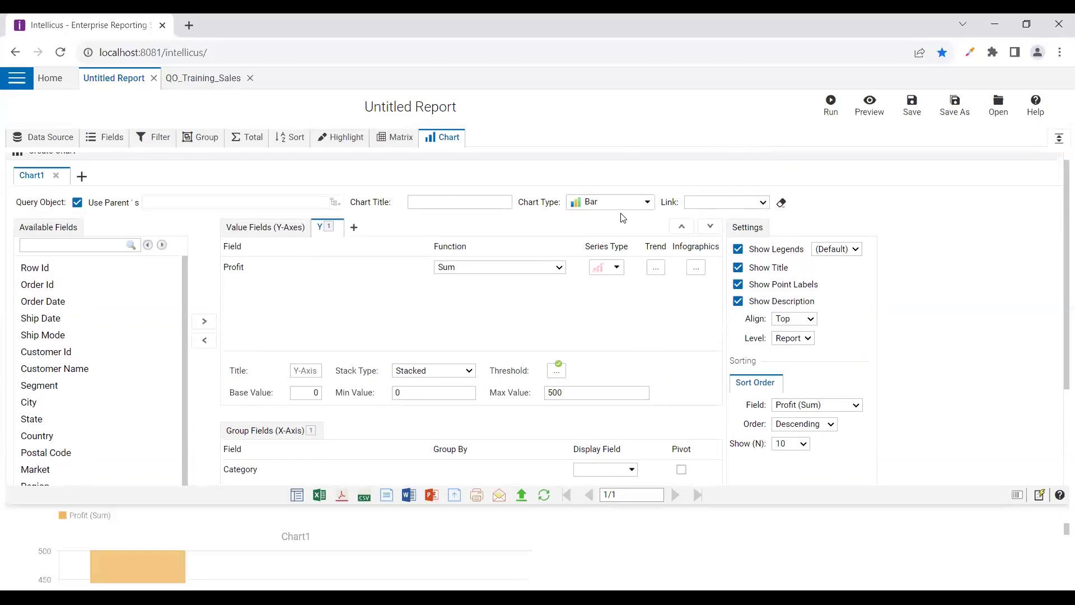
# Keep Profit drawn as bars, and add then remove an empty extra value axis
pyautogui.click(603, 272)
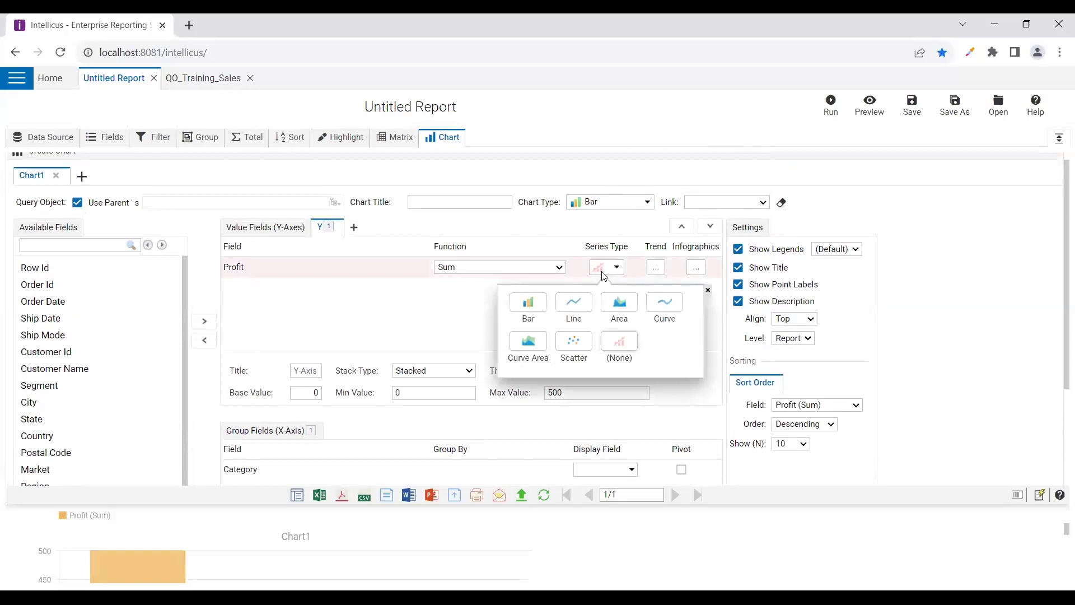
pyautogui.click(528, 308)
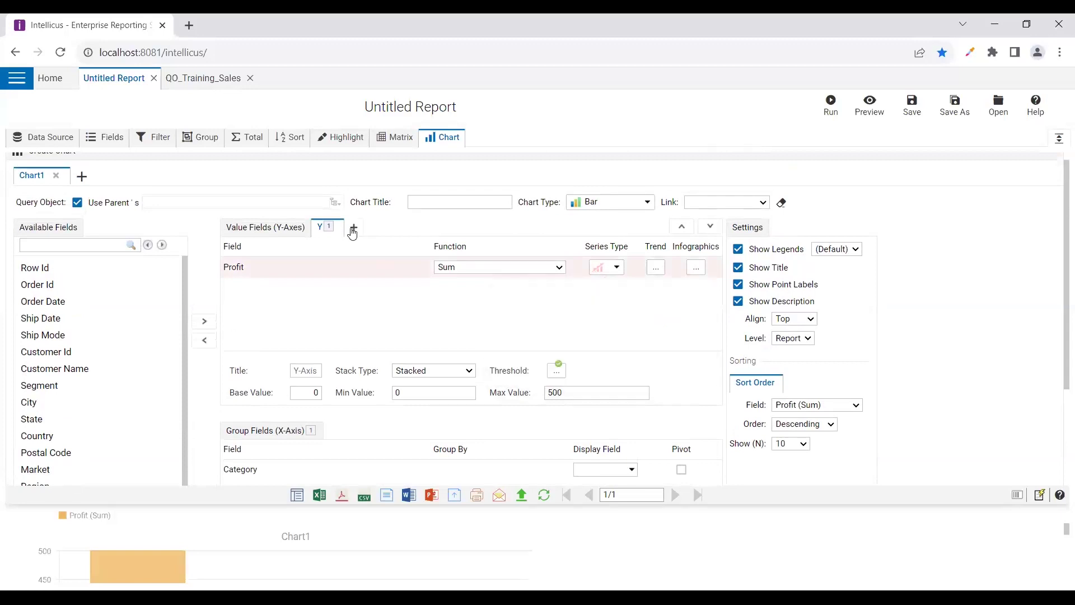
pyautogui.click(353, 227)
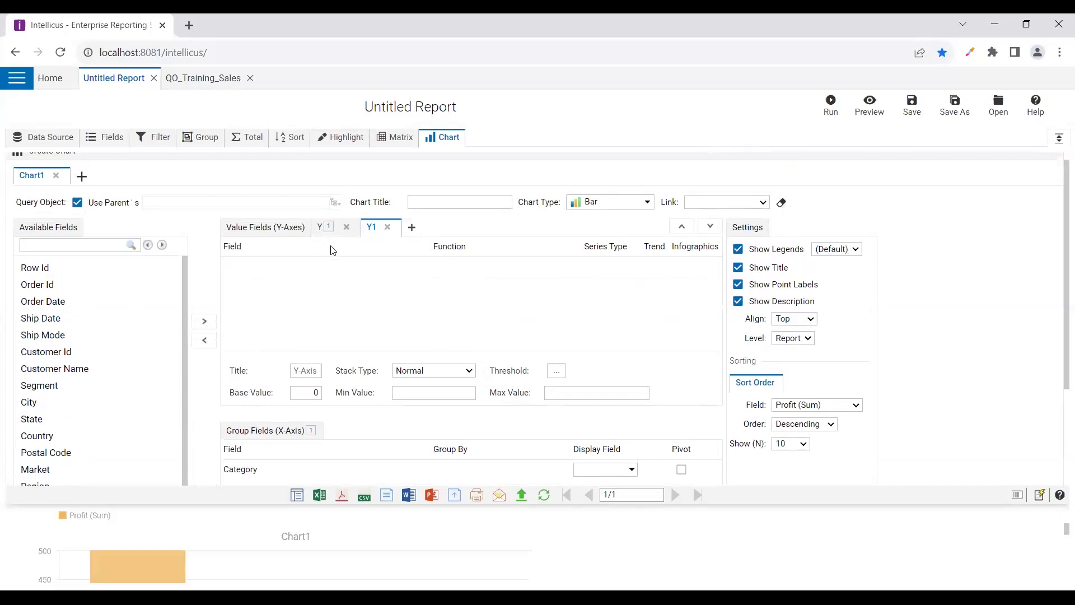
pyautogui.click(387, 227)
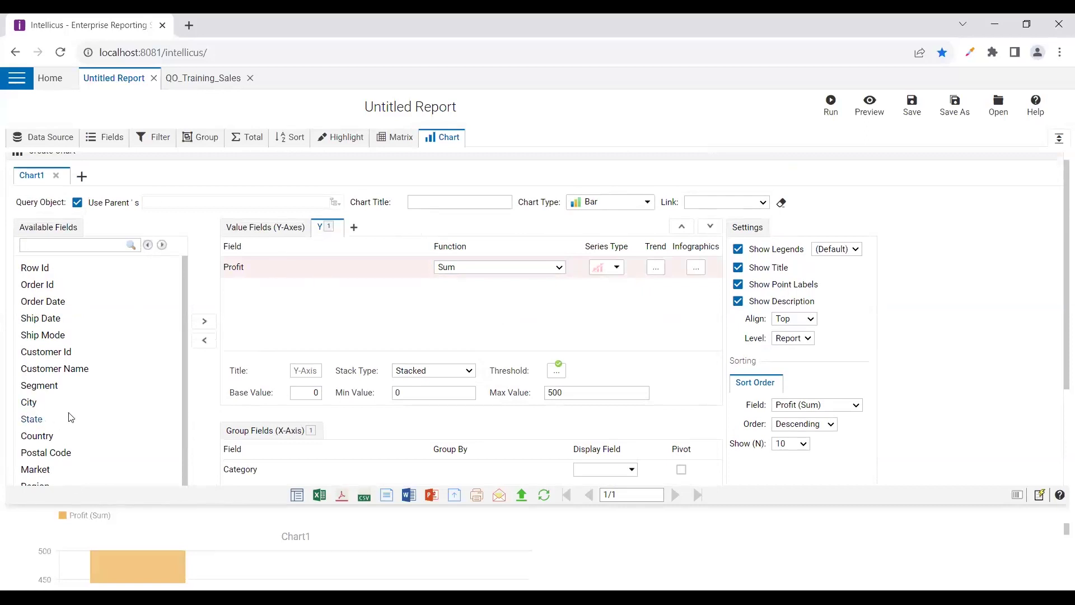
pyautogui.scroll(-3, 70, 417)
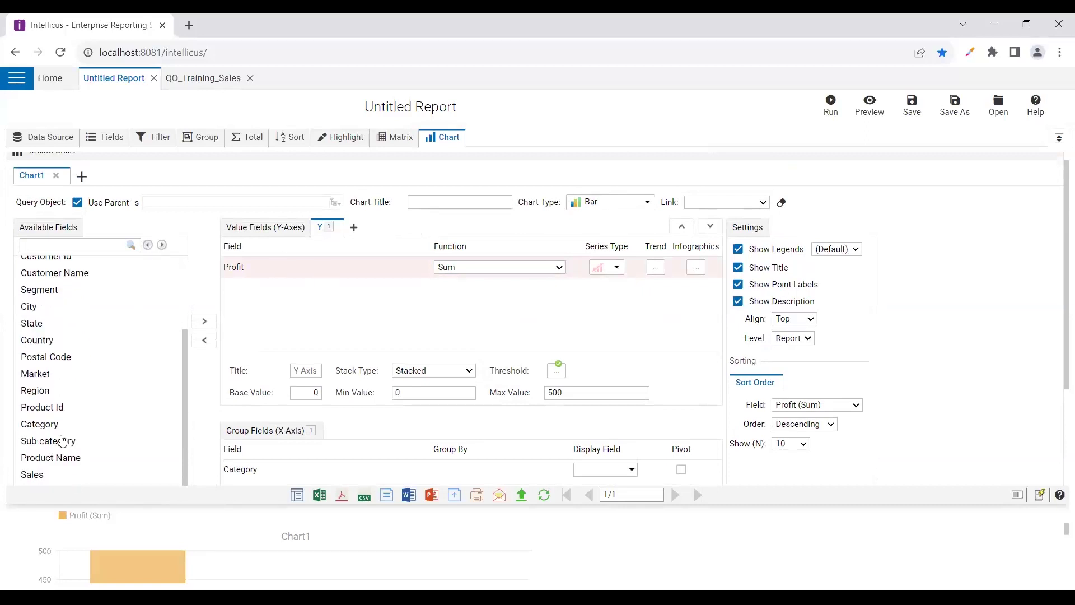
# Add a second Y1 axis plotting Sales (Sum) as a line series
pyautogui.click(353, 228)
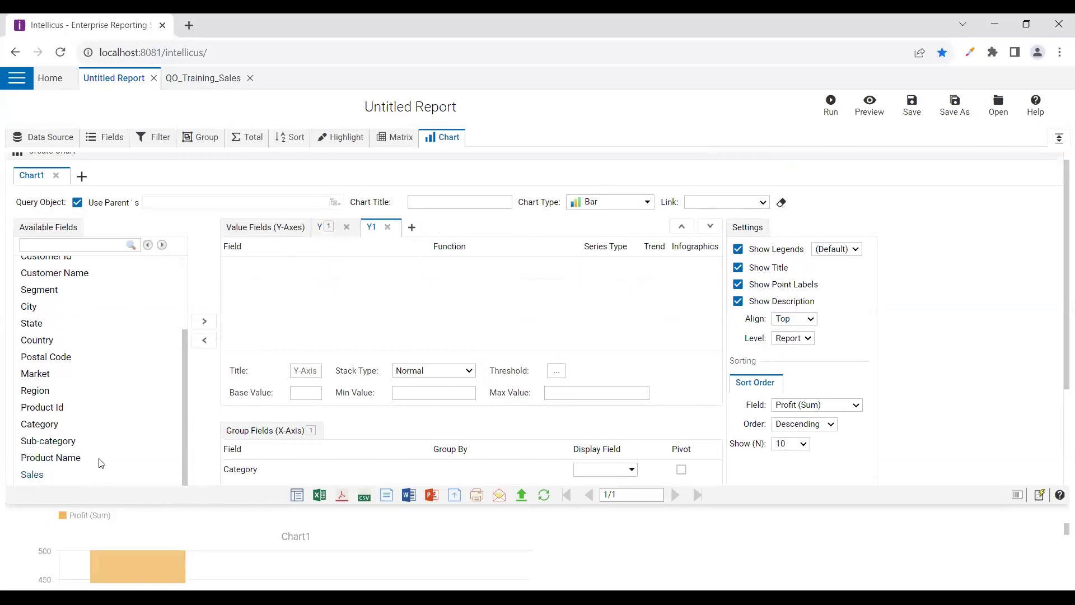
pyautogui.click(205, 321)
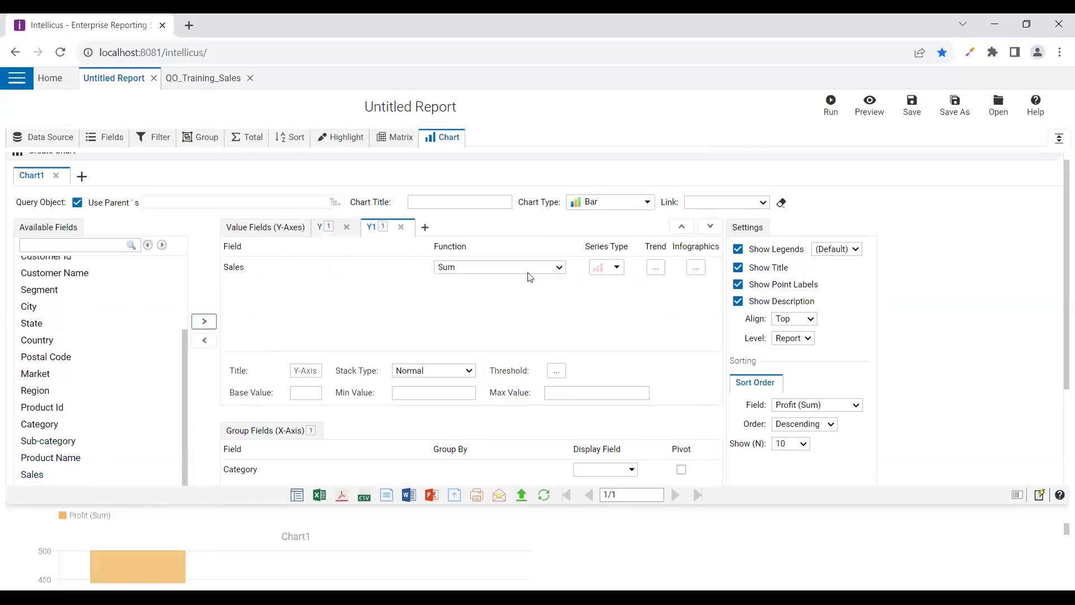
pyautogui.click(606, 267)
pyautogui.click(580, 305)
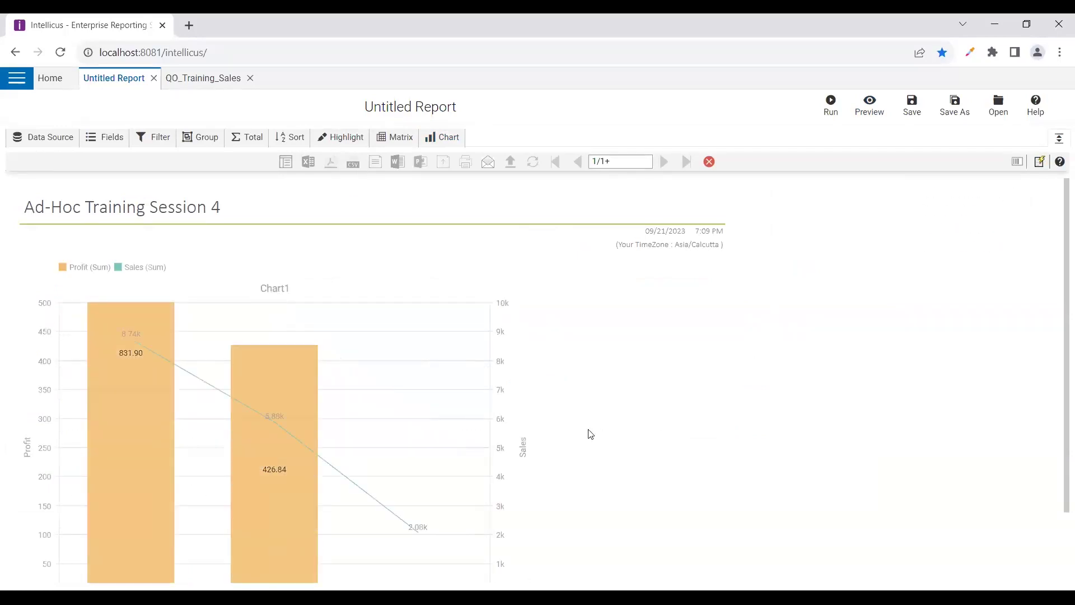
pyautogui.scroll(-2, 587, 435)
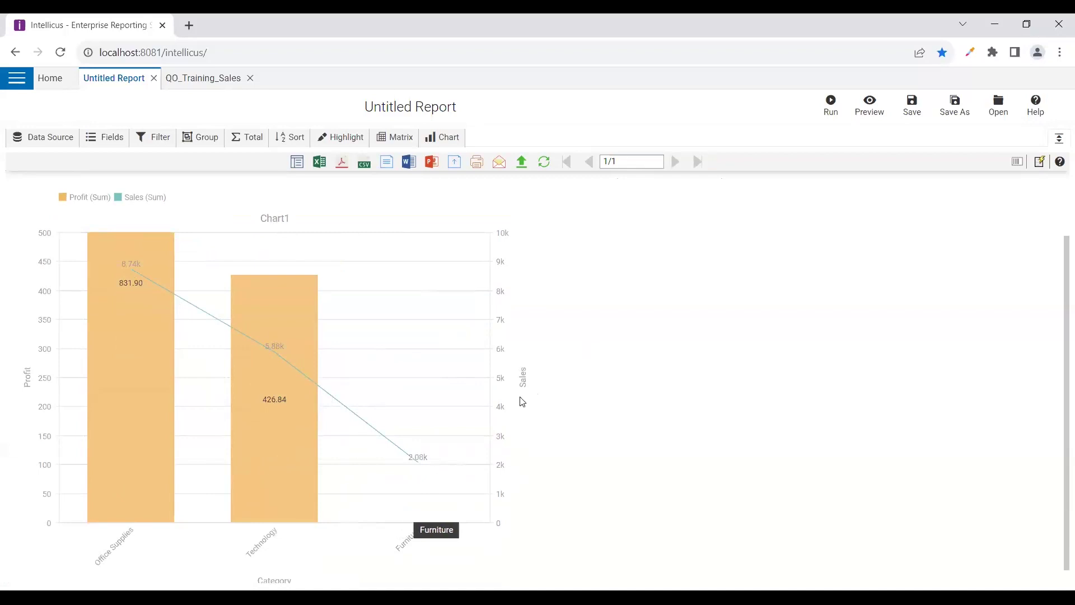
pyautogui.click(429, 145)
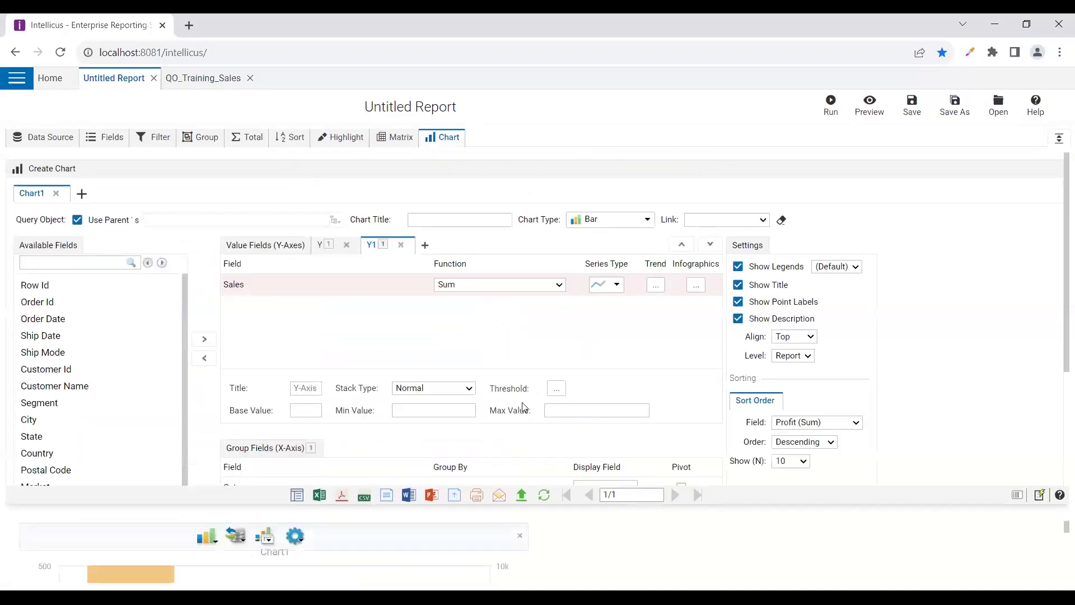
# Review the X-axis label height, length limit and angle, plus legend options, without changing values
pyautogui.scroll(-2, 403, 396)
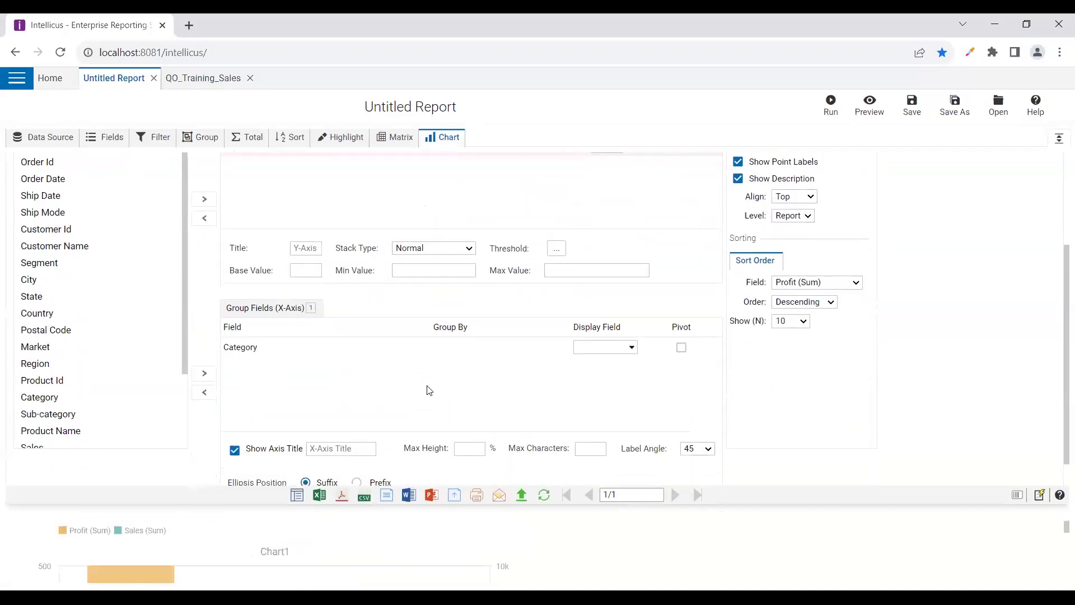
pyautogui.scroll(-1, 283, 427)
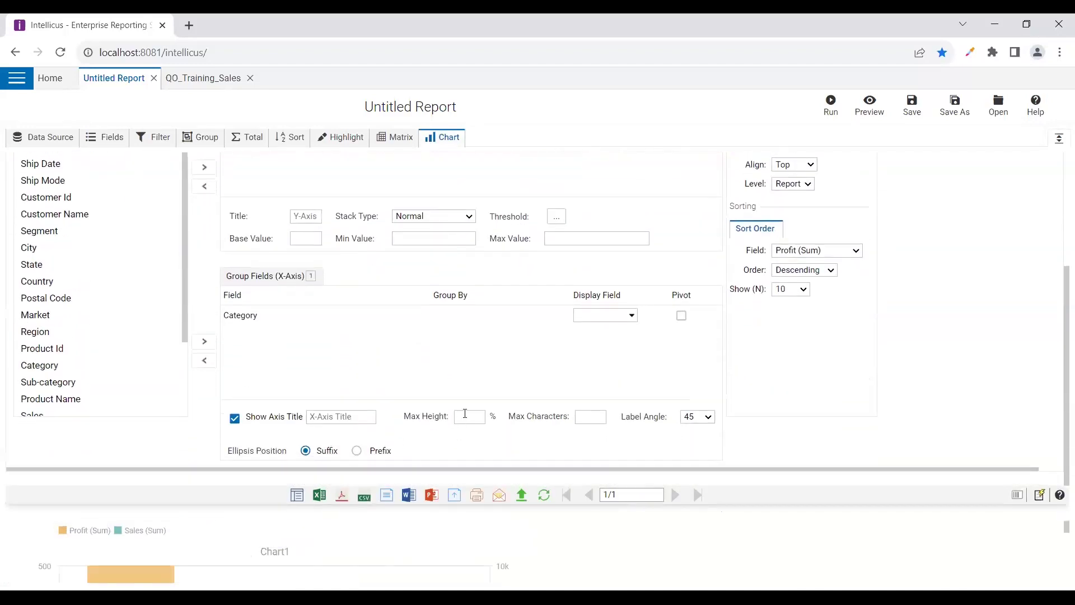
pyautogui.click(351, 421)
pyautogui.click(584, 421)
pyautogui.click(699, 419)
pyautogui.click(473, 416)
pyautogui.click(583, 416)
pyautogui.scroll(3, 590, 413)
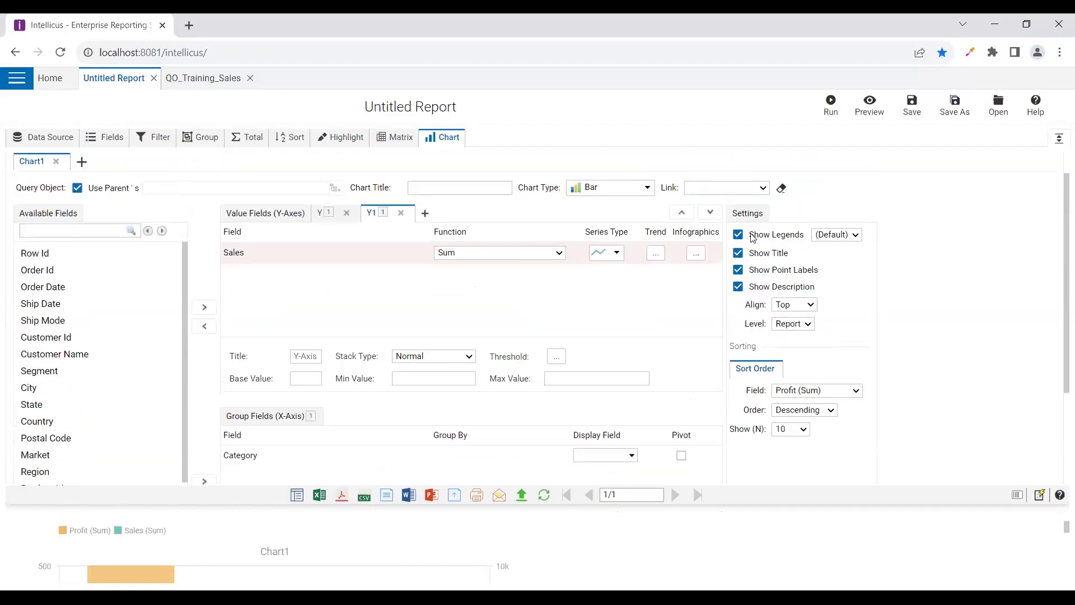
pyautogui.click(835, 235)
pyautogui.scroll(1, 684, 321)
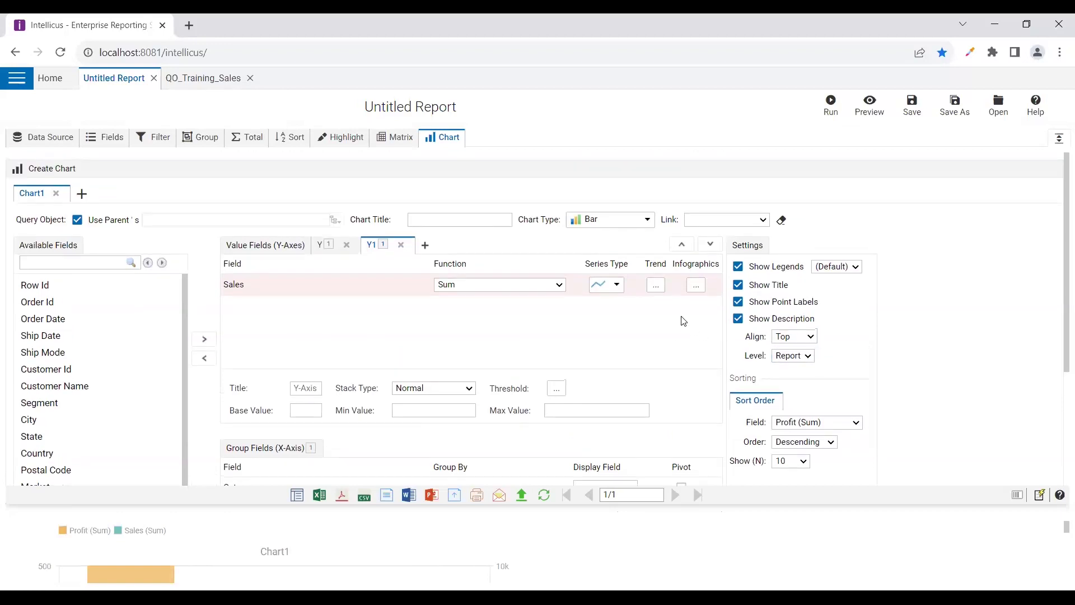
# Turn on a manual Linear trend line for the Sales series
pyautogui.click(655, 285)
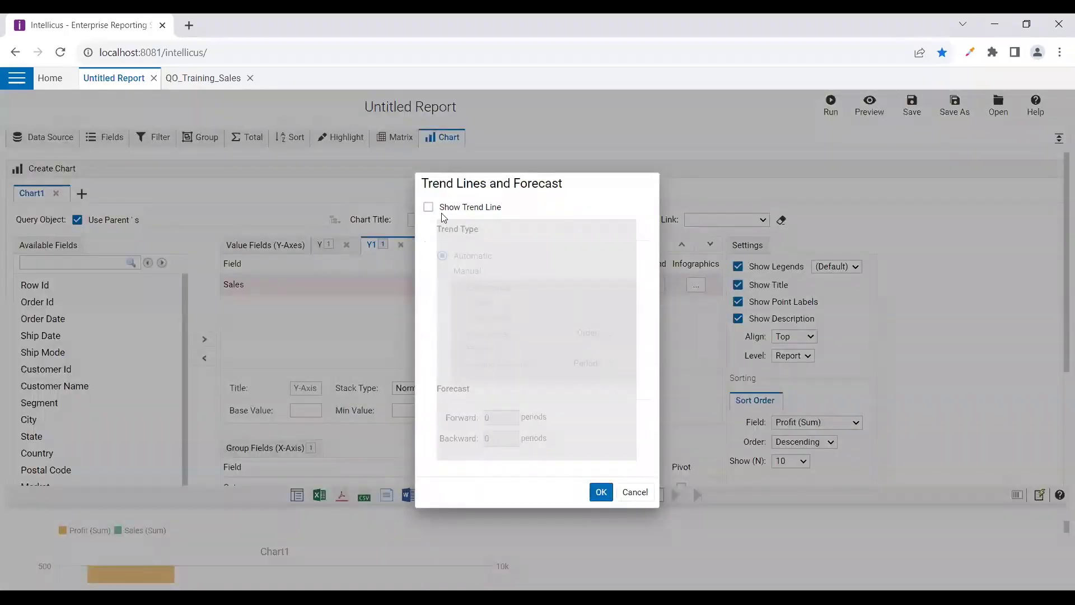
pyautogui.click(441, 211)
pyautogui.click(463, 272)
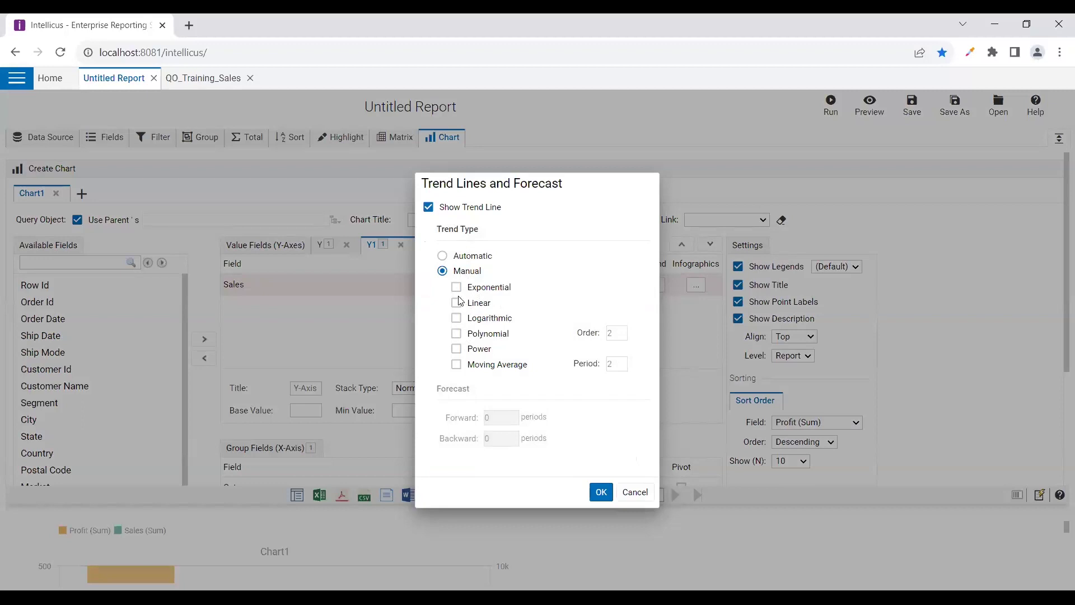
pyautogui.click(456, 303)
pyautogui.click(600, 491)
# Preview the chart with the Sales-Linear trend line, Profit bars and Sales line
pyautogui.click(869, 106)
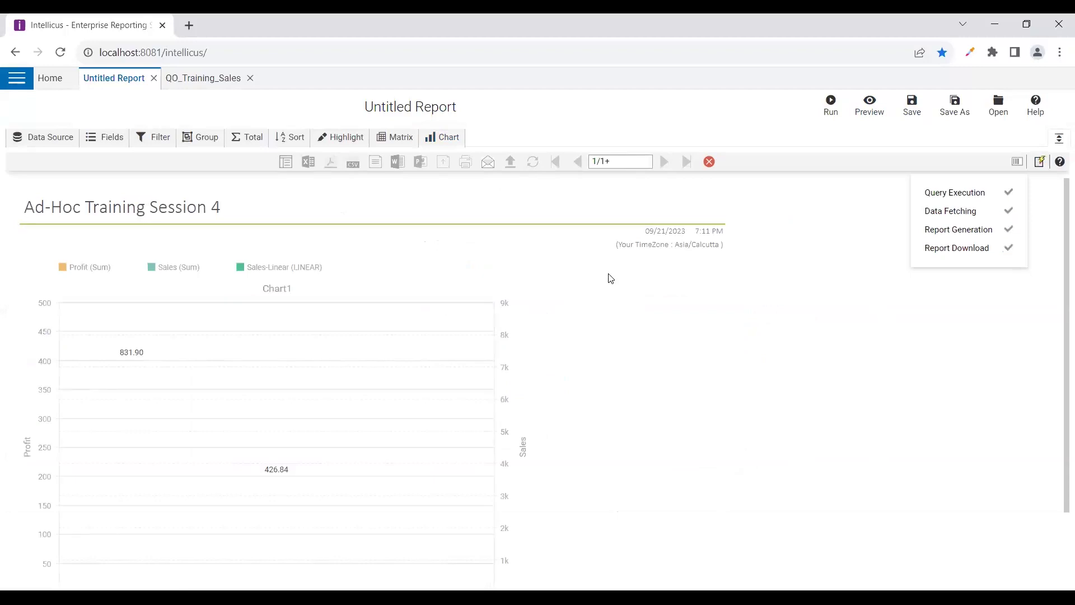
pyautogui.scroll(-2, 586, 303)
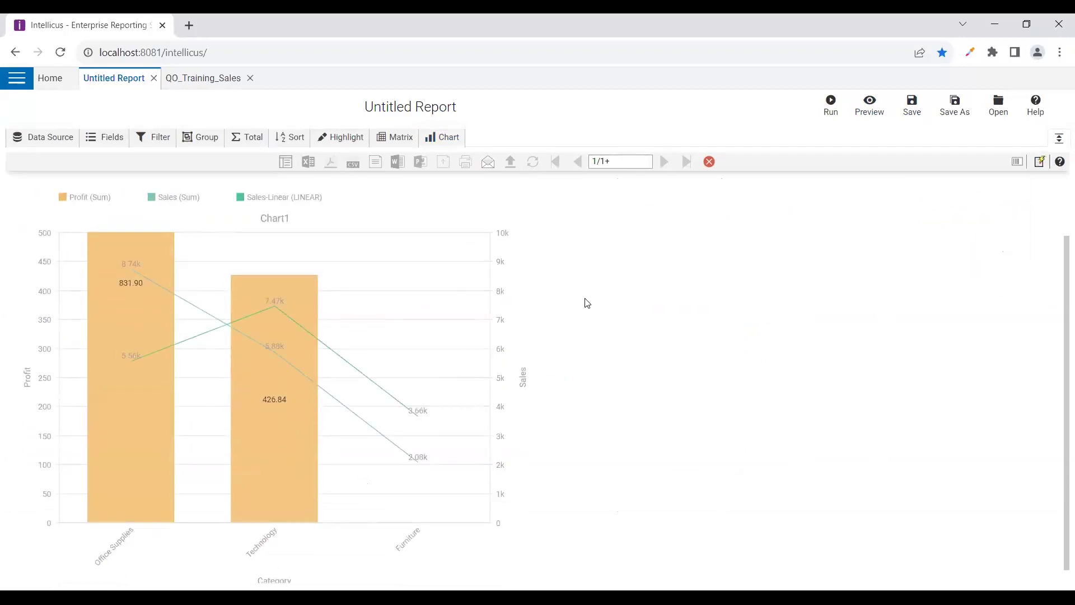
pyautogui.scroll(-1, 586, 303)
pyautogui.moveTo(291, 309)
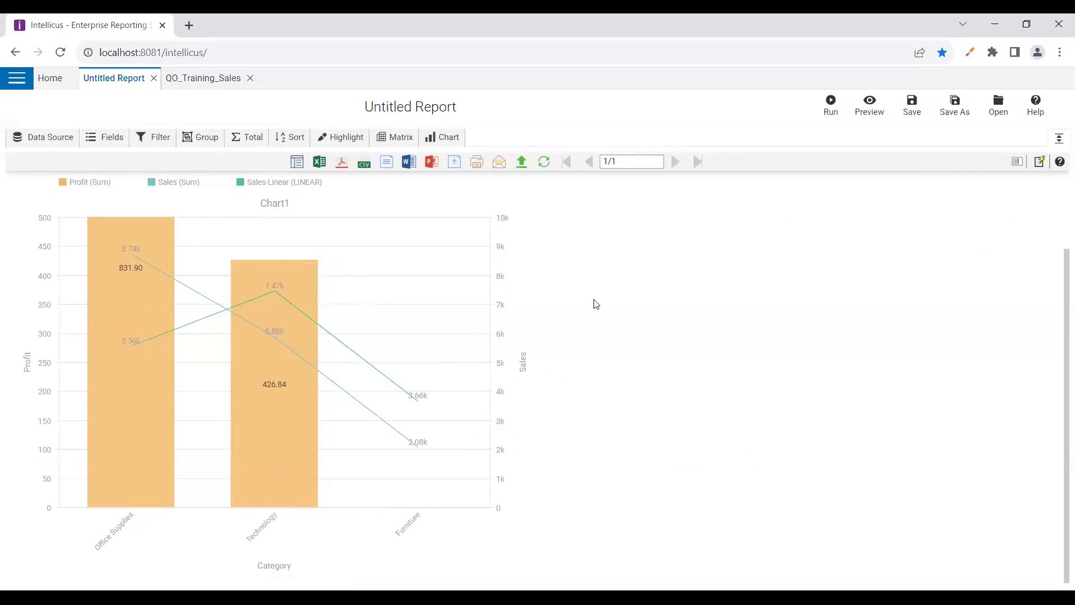
pyautogui.scroll(2, 595, 303)
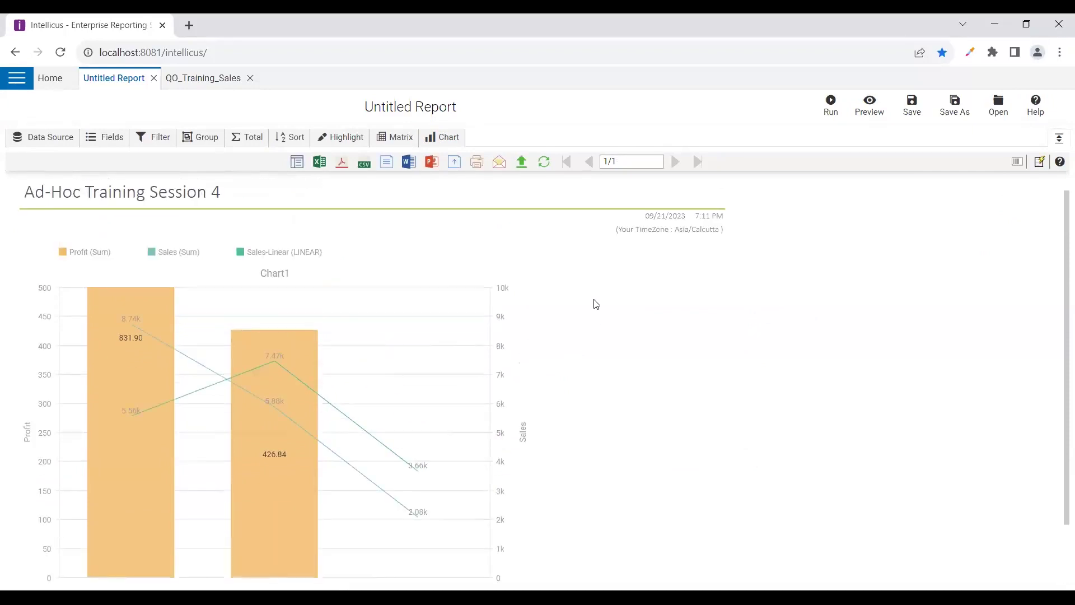
pyautogui.click(441, 138)
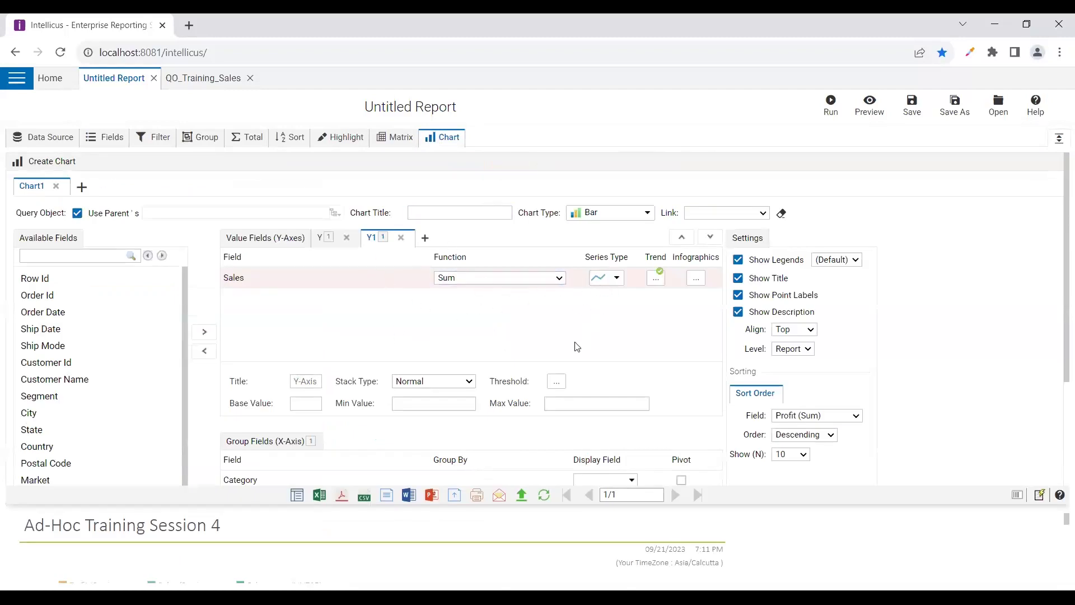
# Scroll the Create Chart panel and bring up the Save Report Layout dialog
pyautogui.scroll(-3, 578, 346)
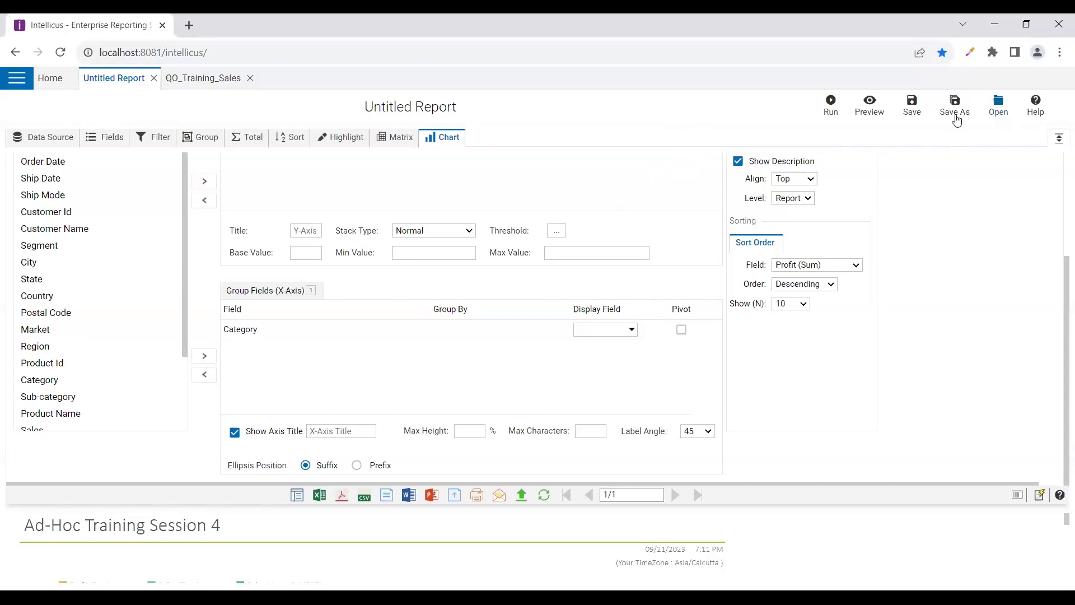
pyautogui.click(912, 115)
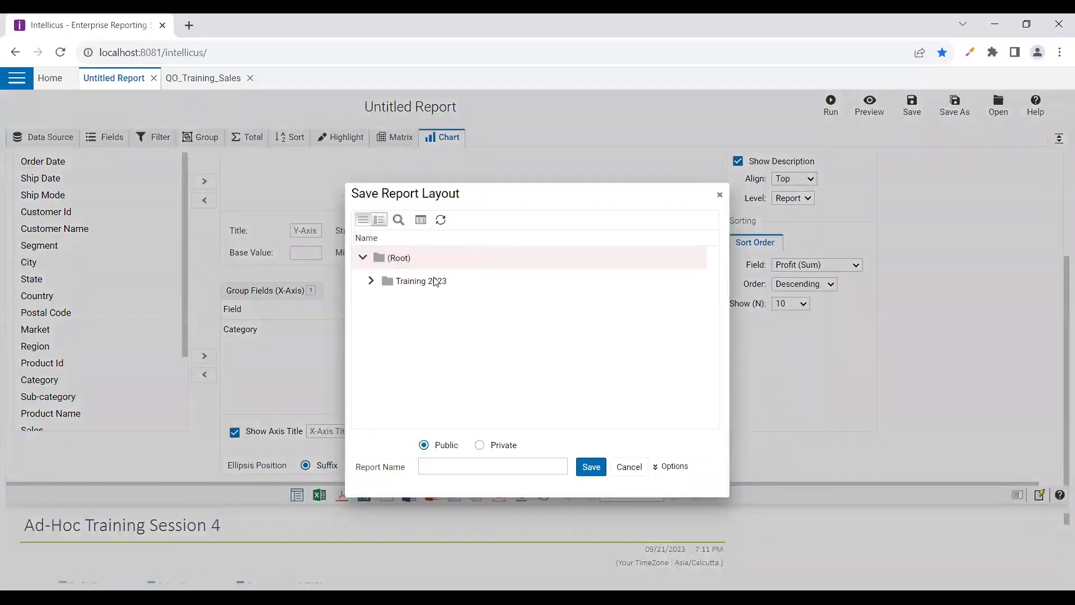
# Save the report as 'Training Report' in the Training 2023 folder instead of Root
pyautogui.click(441, 463)
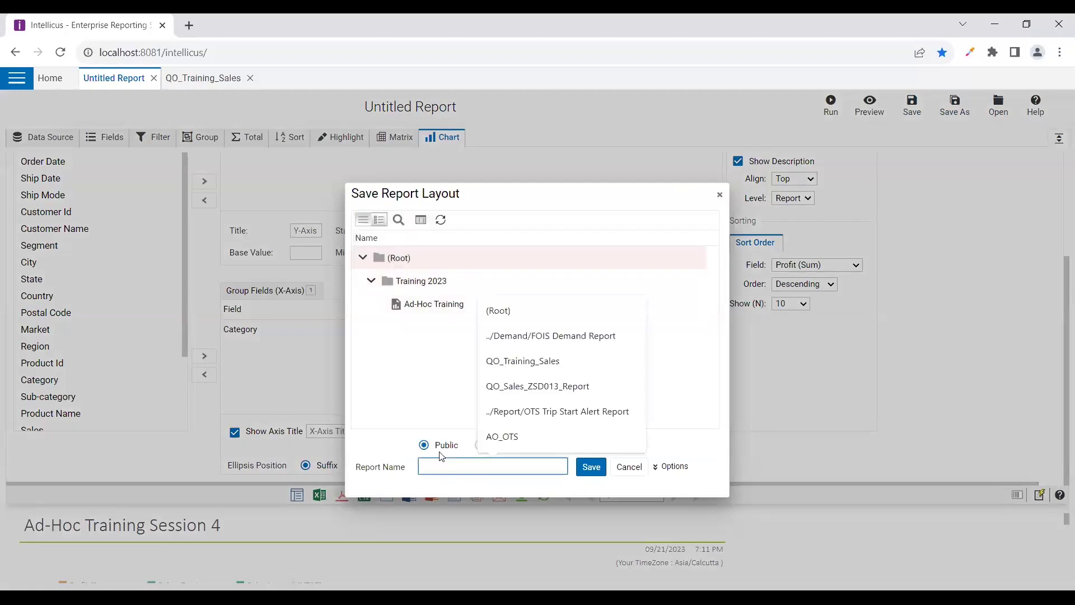
pyautogui.write('Training Report')
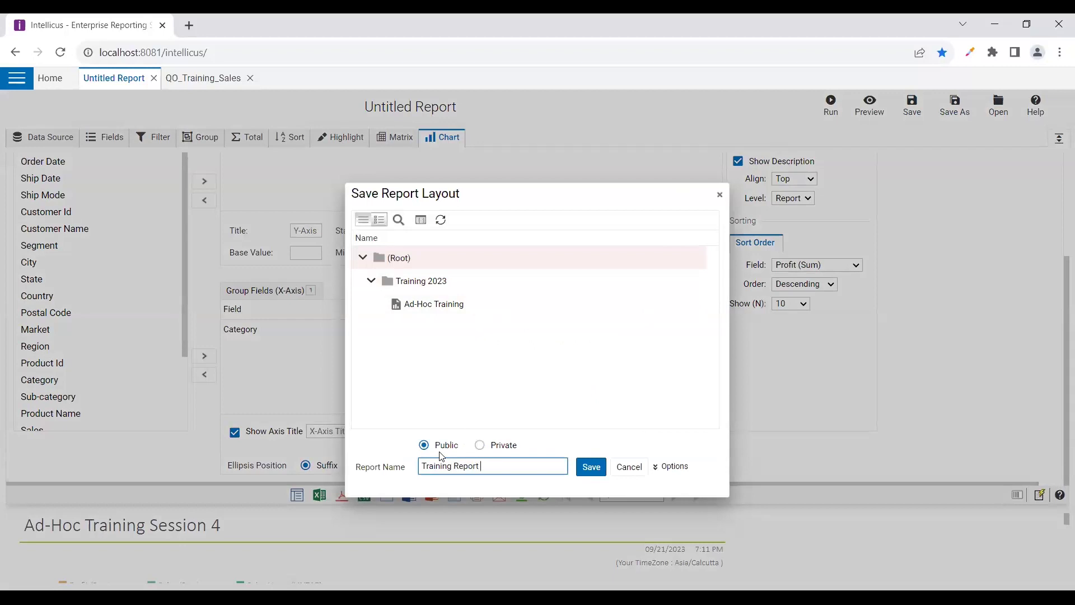
pyautogui.click(591, 469)
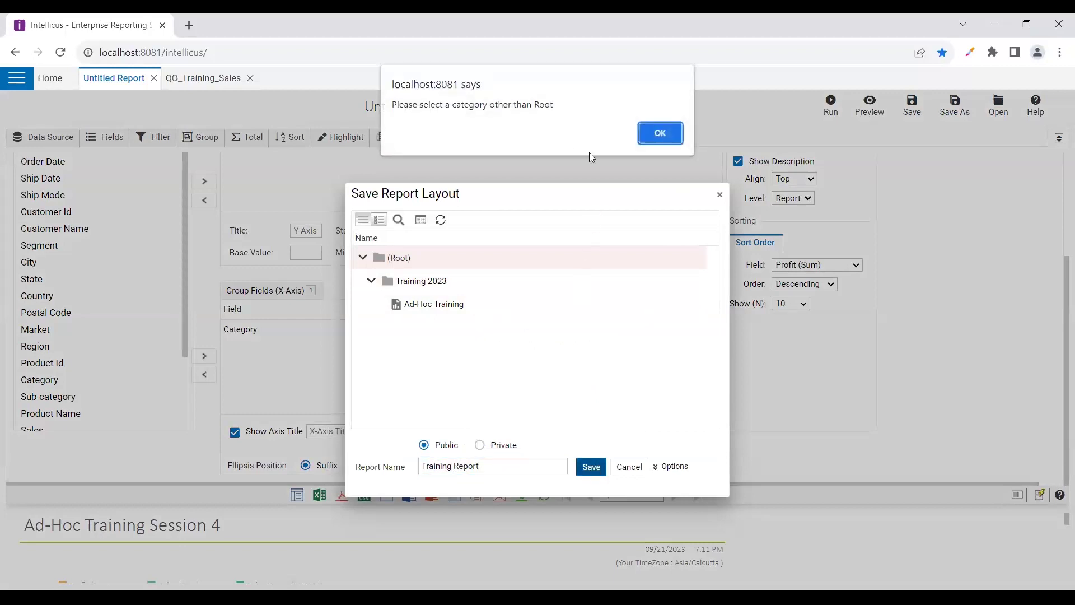
pyautogui.click(660, 133)
pyautogui.click(435, 281)
pyautogui.click(591, 466)
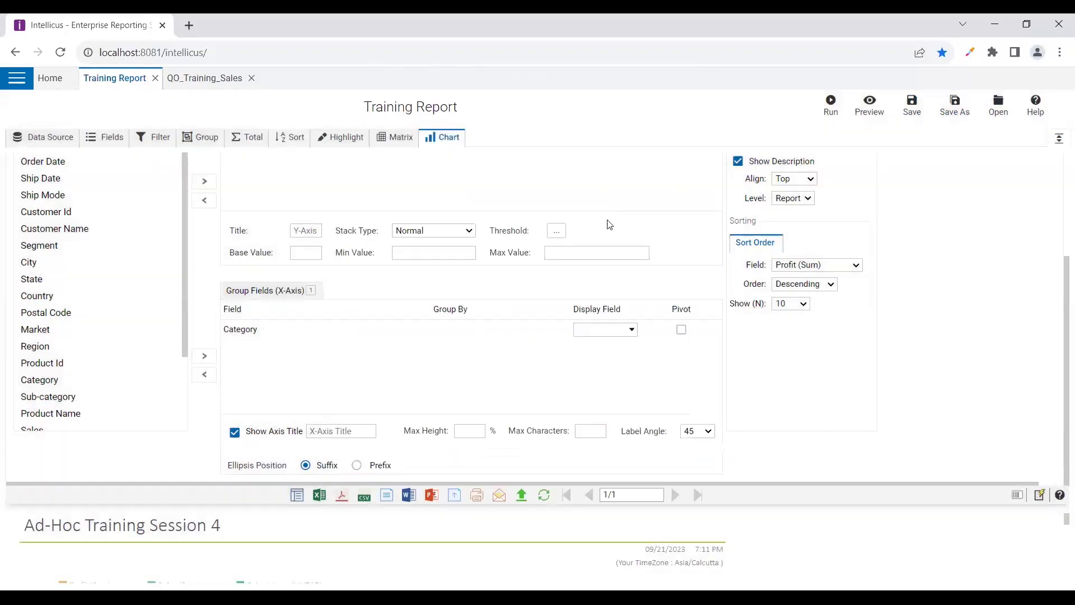
# Refresh Training 2023 in the Explorer panel to confirm the report is listed
pyautogui.click(16, 78)
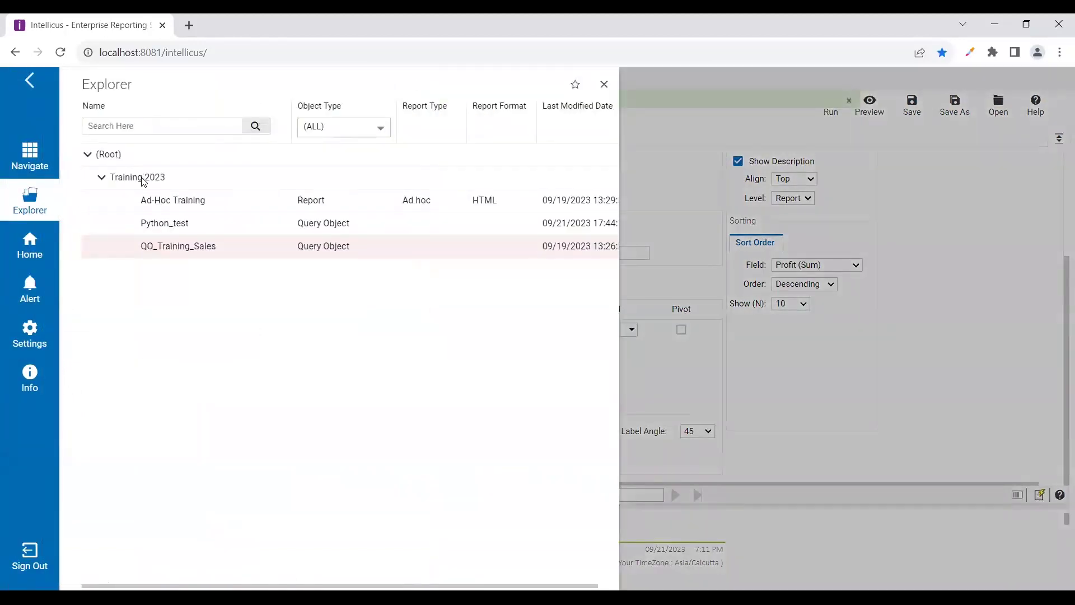
pyautogui.rightClick(143, 178)
pyautogui.click(214, 227)
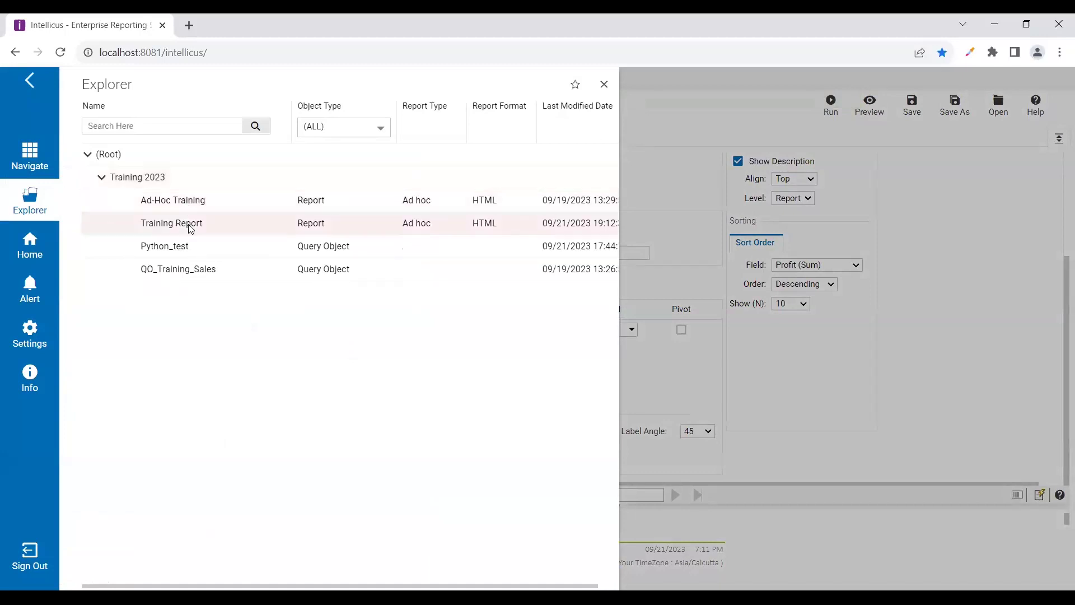
pyautogui.click(765, 175)
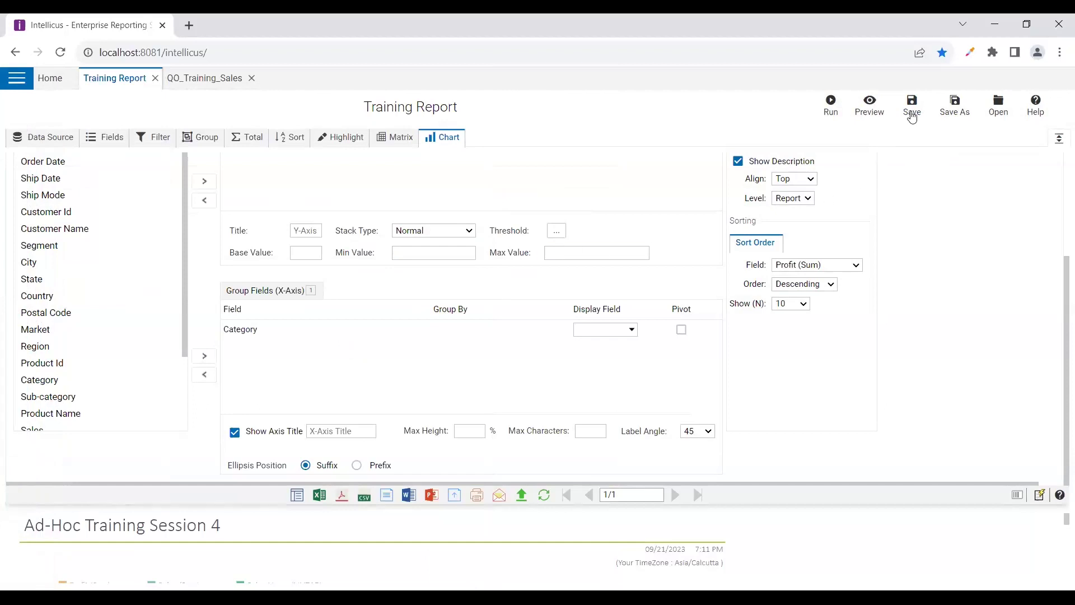
# Save a private copy named 'Training Report Private' in the Training 2023 folder
pyautogui.click(954, 119)
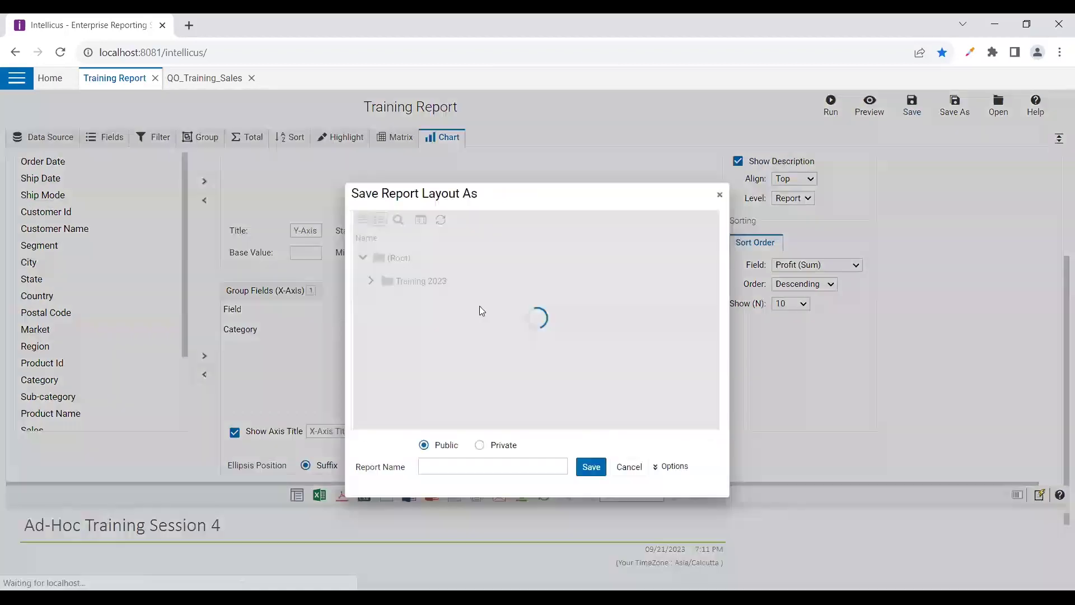
pyautogui.click(422, 288)
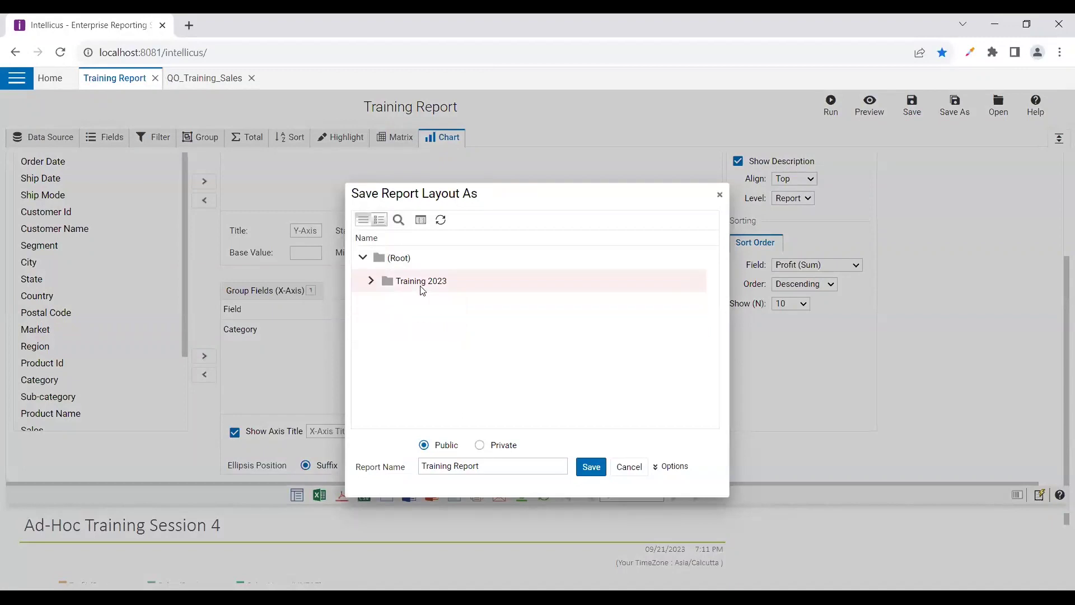
pyautogui.click(482, 447)
pyautogui.click(485, 470)
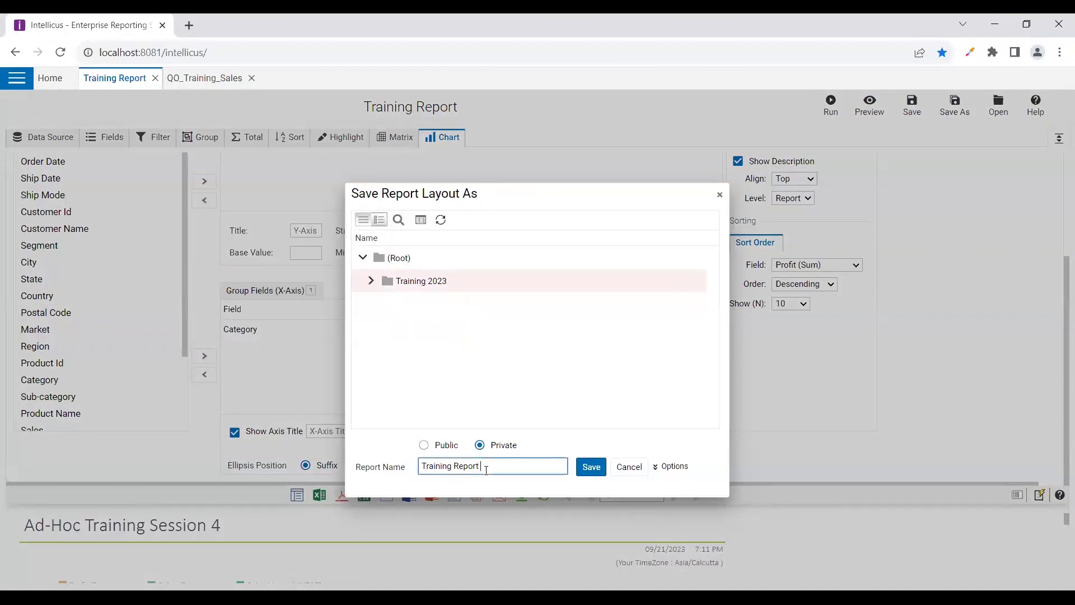
pyautogui.click(591, 467)
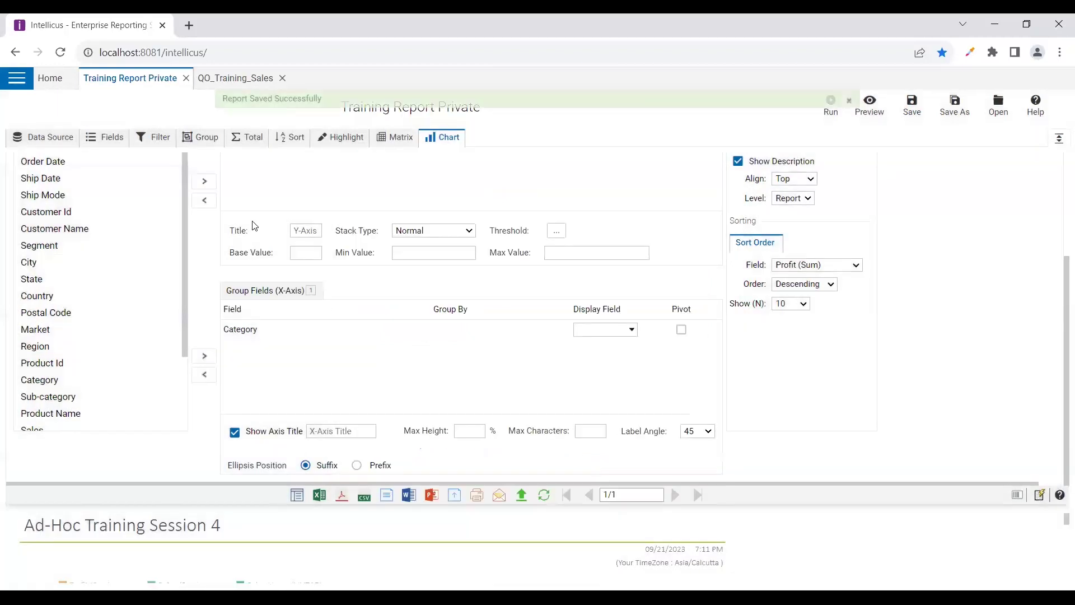
# Refresh the Training 2023 folder in the repository explorer to confirm the new report is listed
pyautogui.click(14, 83)
pyautogui.click(30, 201)
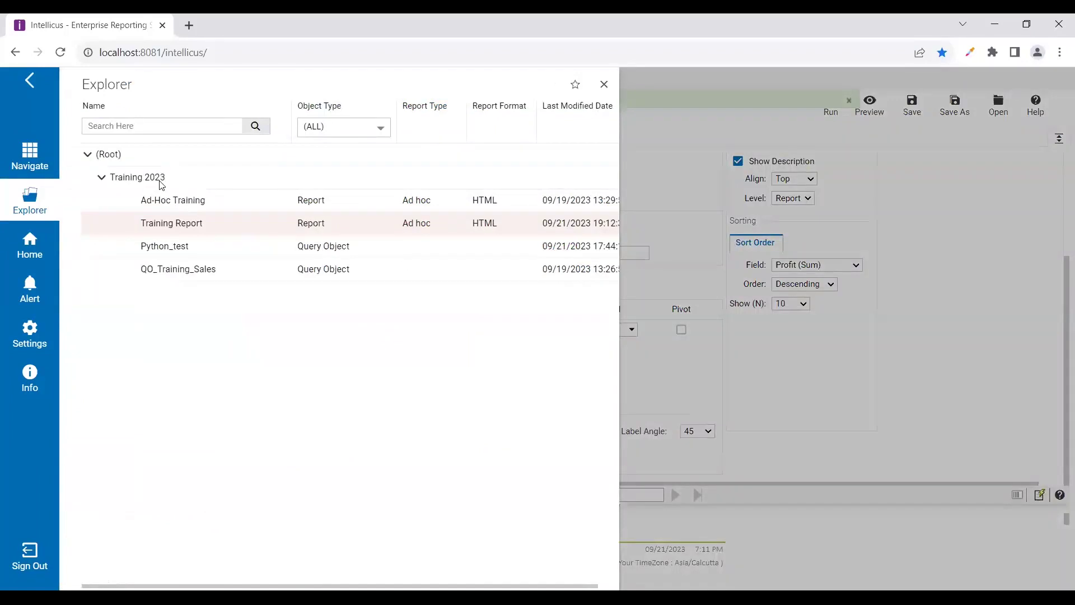
pyautogui.rightClick(161, 185)
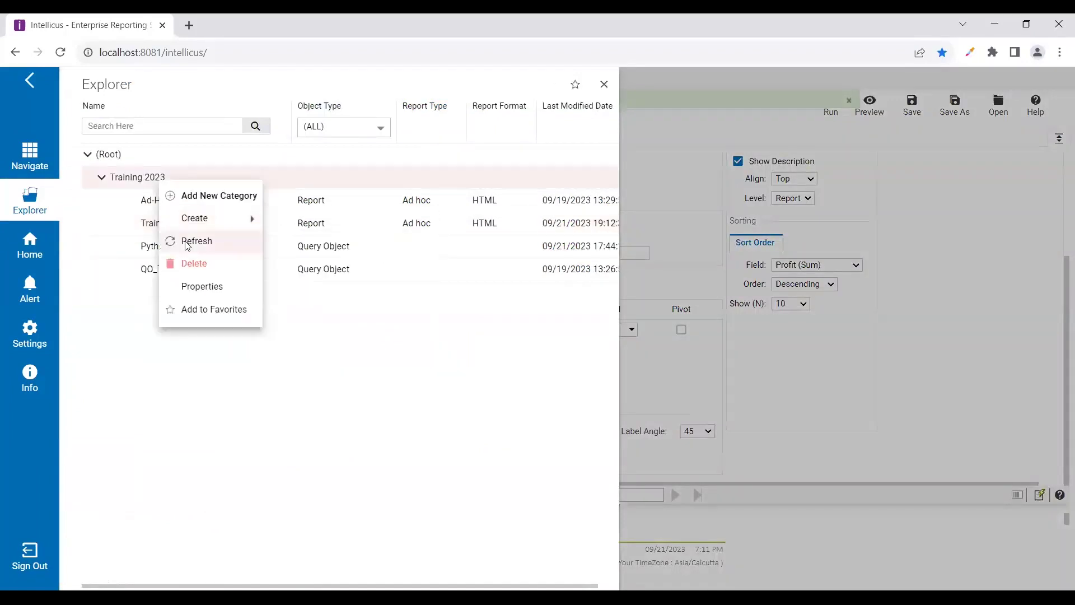
pyautogui.click(189, 240)
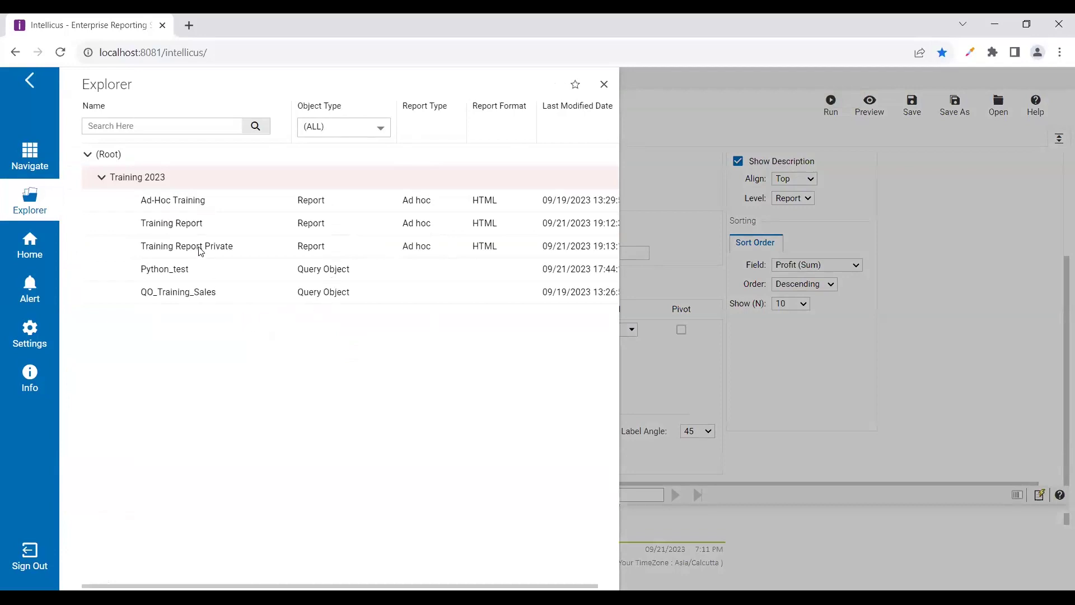
pyautogui.click(101, 177)
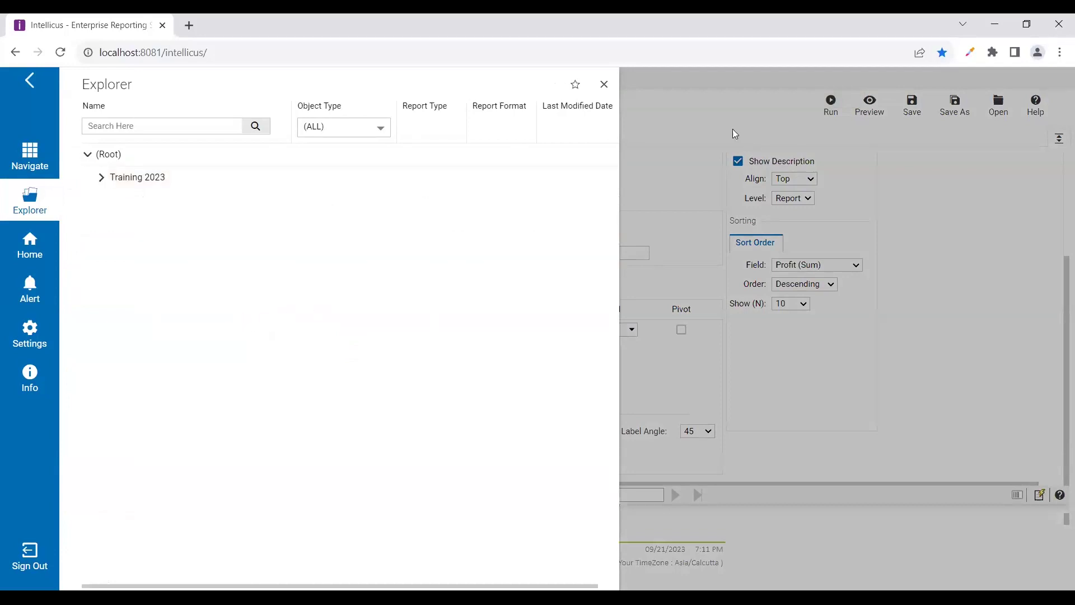
pyautogui.click(604, 84)
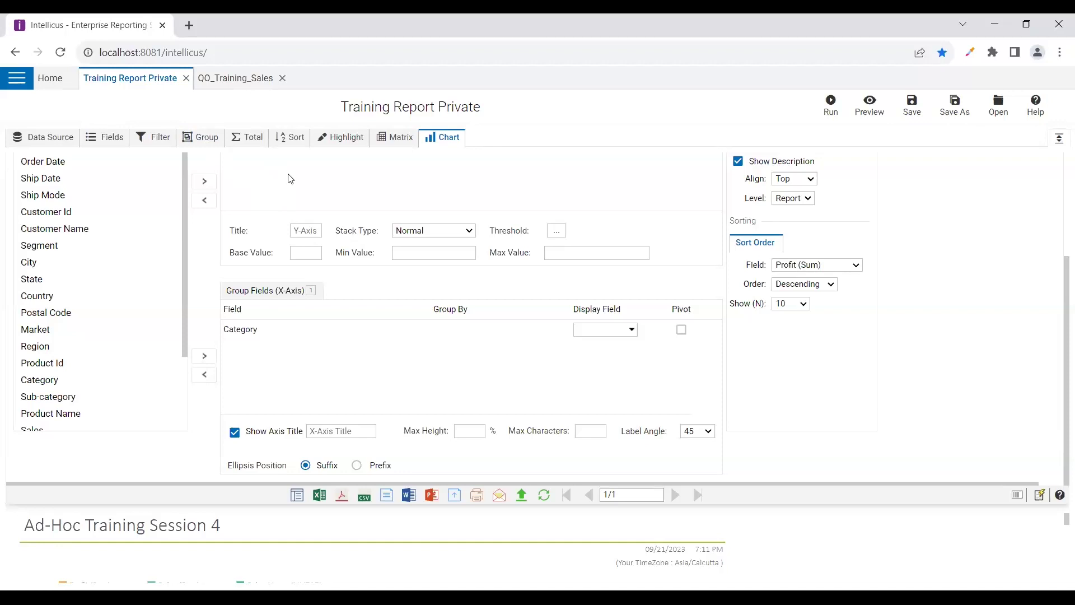
# Open the Ad hoc Template configuration and check which template Training Report Private uses
pyautogui.click(14, 84)
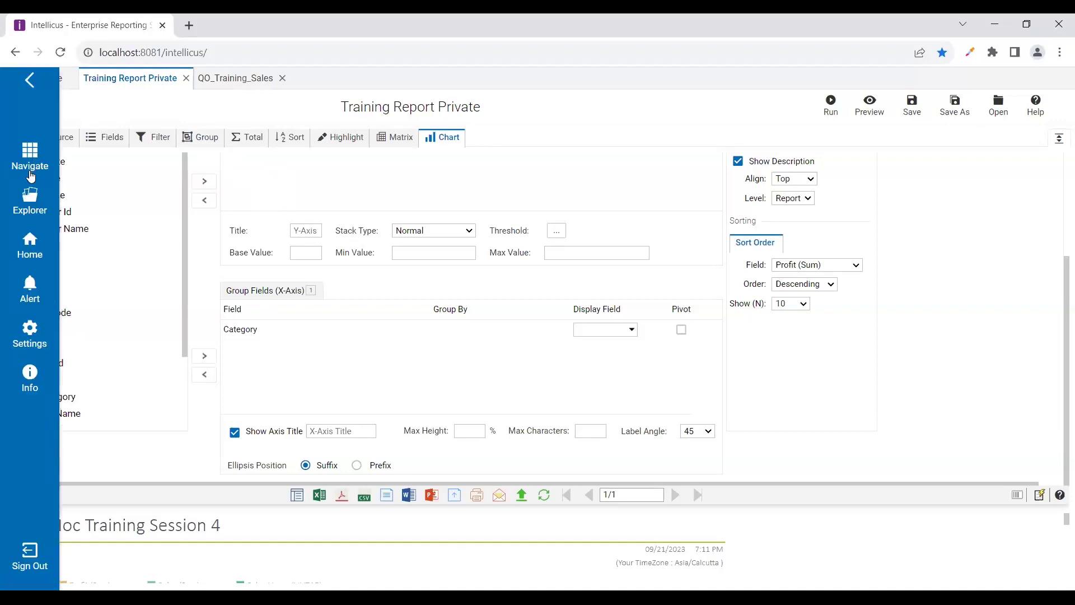
pyautogui.click(31, 162)
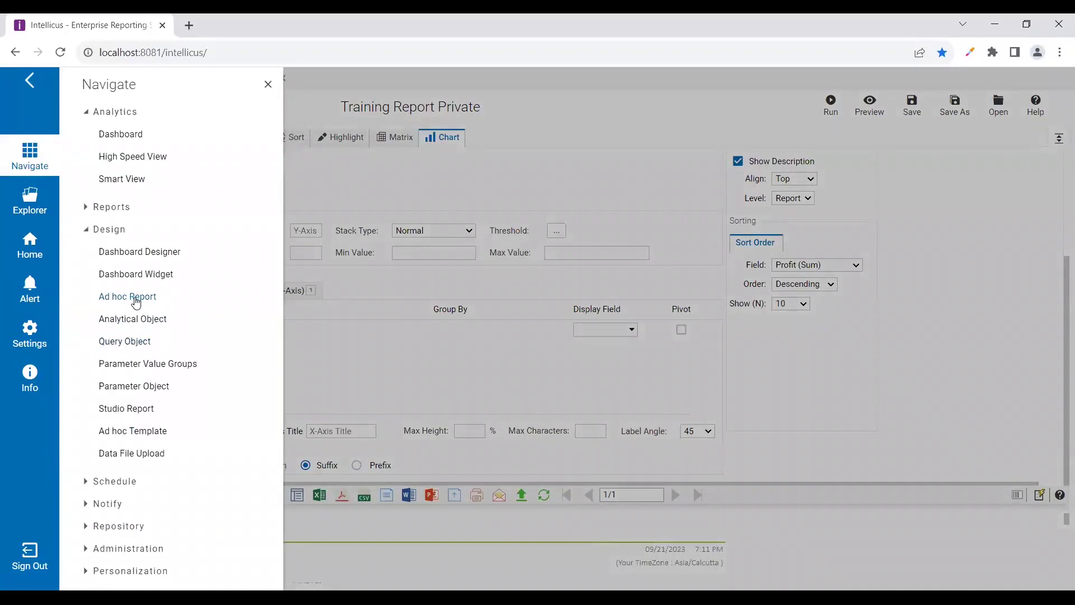
pyautogui.click(117, 432)
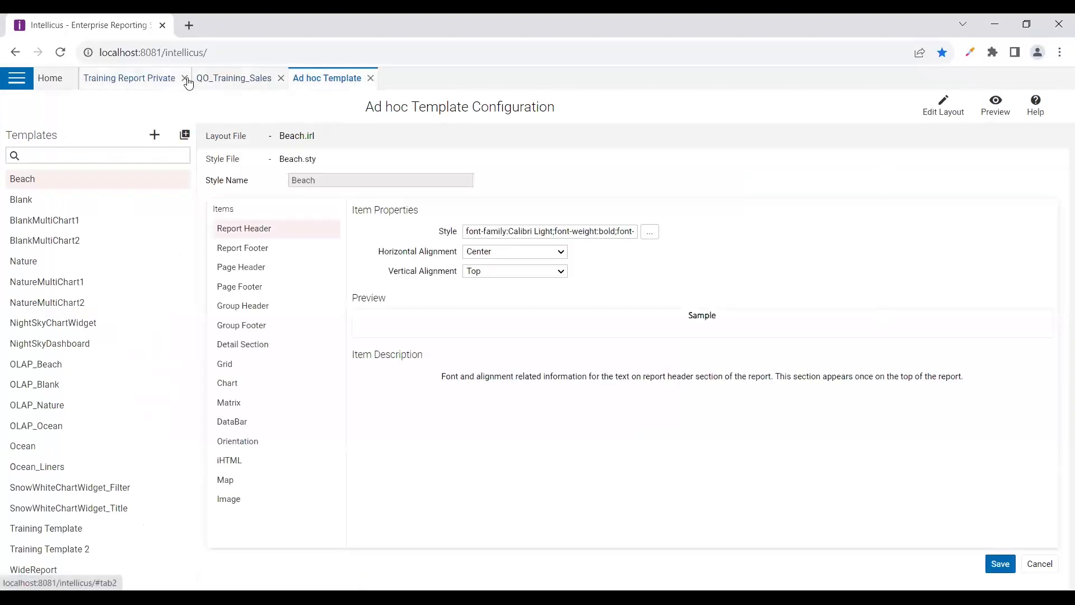
pyautogui.click(139, 87)
pyautogui.click(49, 138)
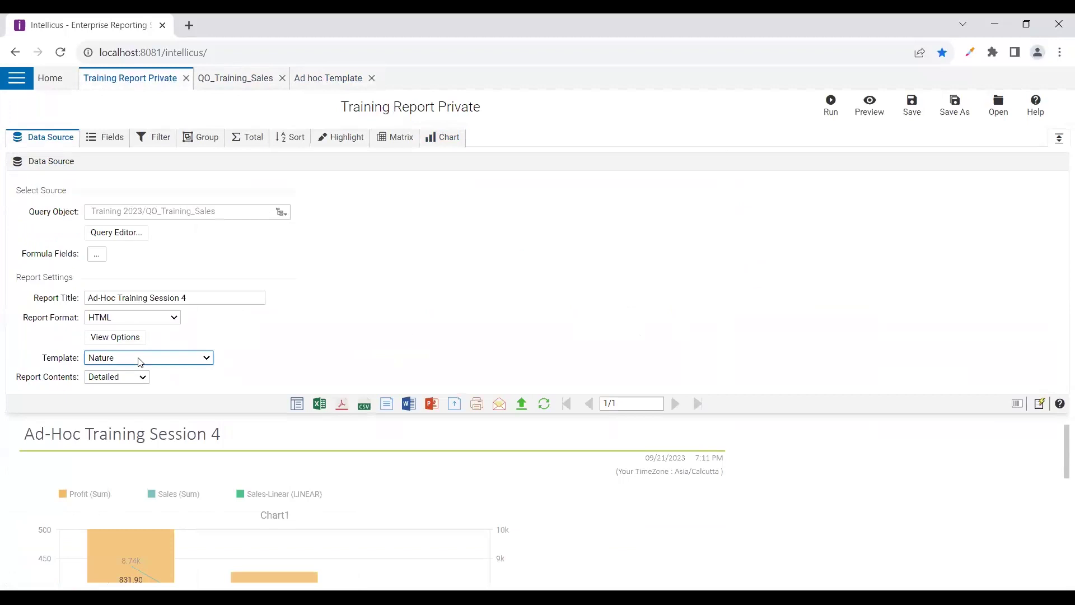
pyautogui.click(313, 82)
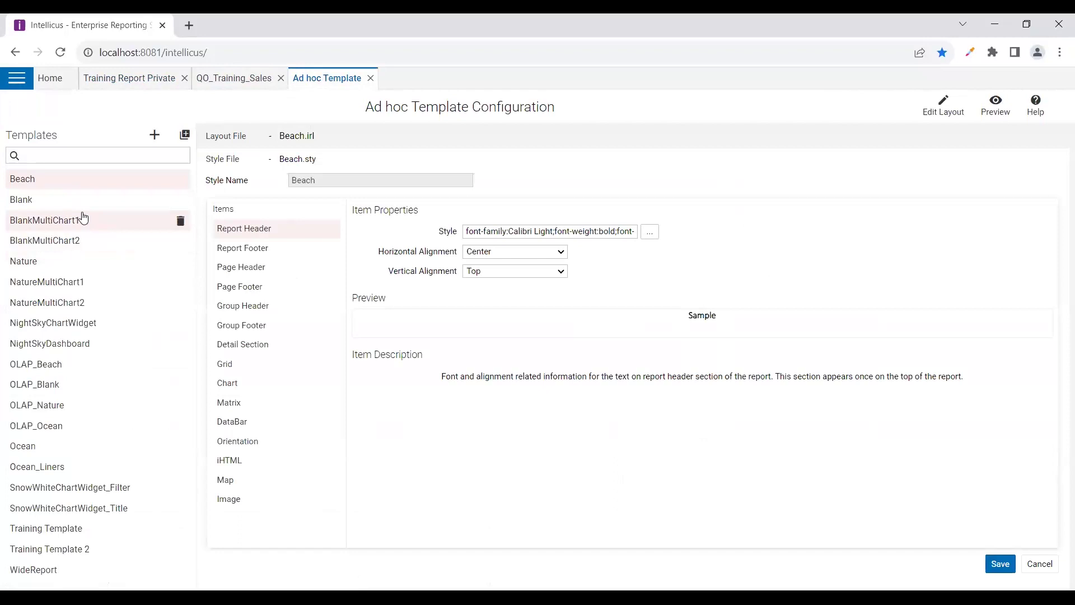
# Load the Blank template and inspect its report header font settings, leaving them unchanged
pyautogui.click(46, 201)
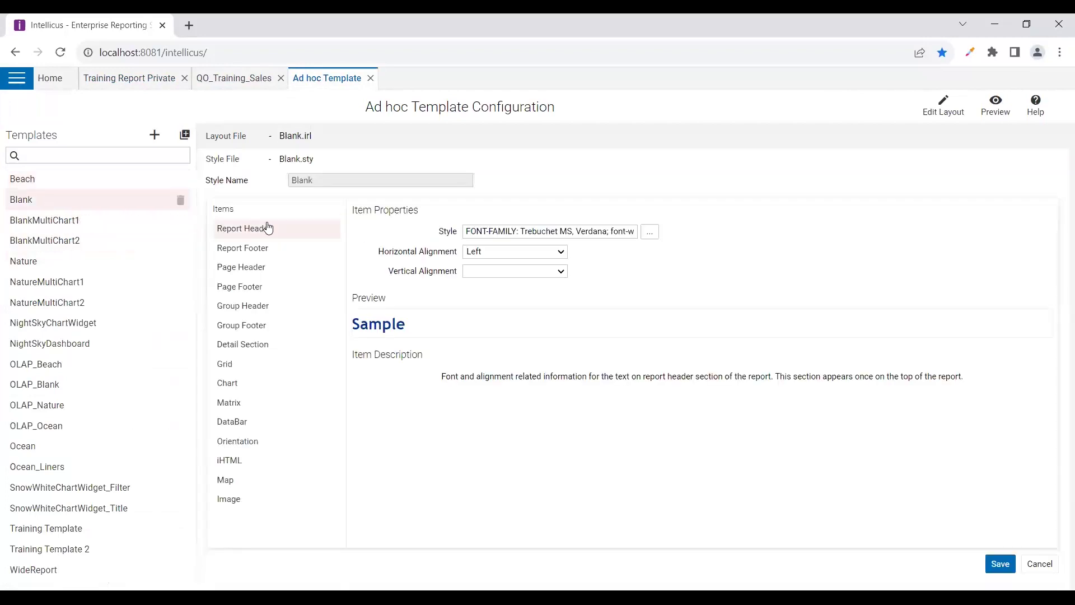
pyautogui.click(651, 234)
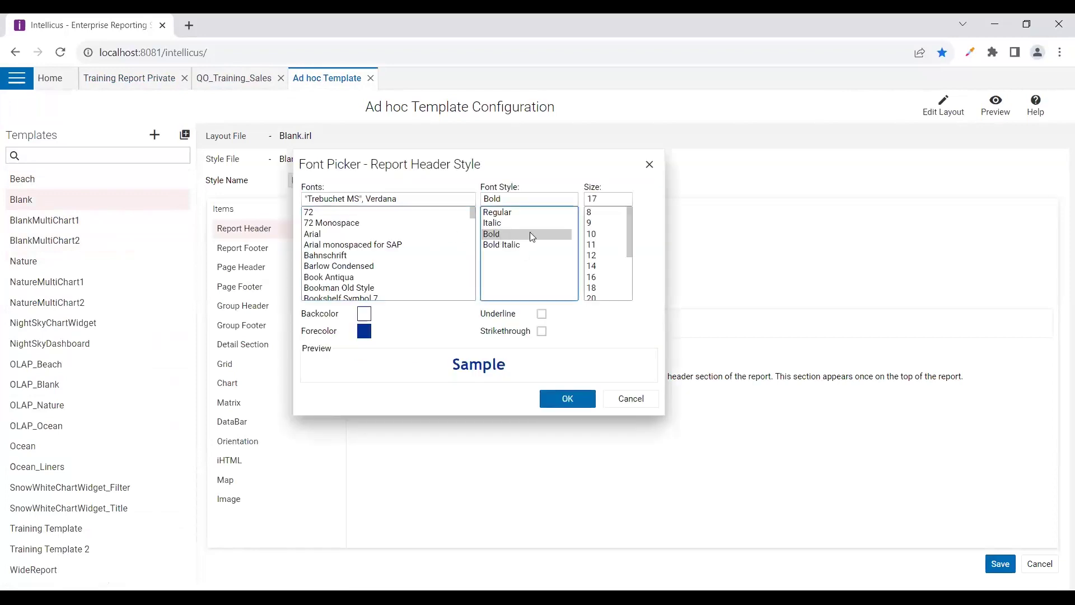
pyautogui.click(542, 314)
pyautogui.click(541, 314)
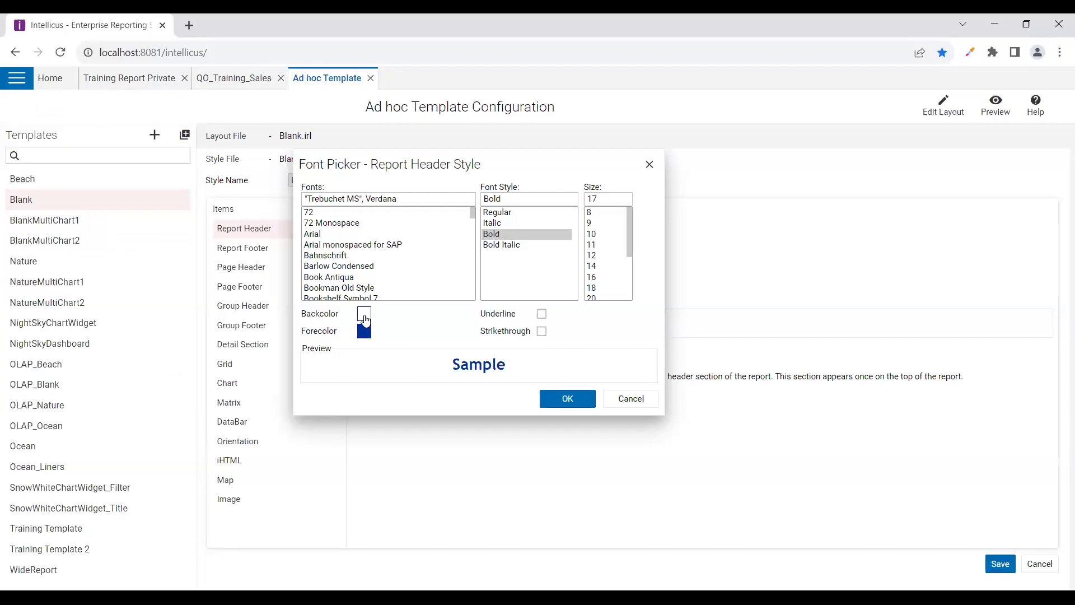
pyautogui.click(629, 398)
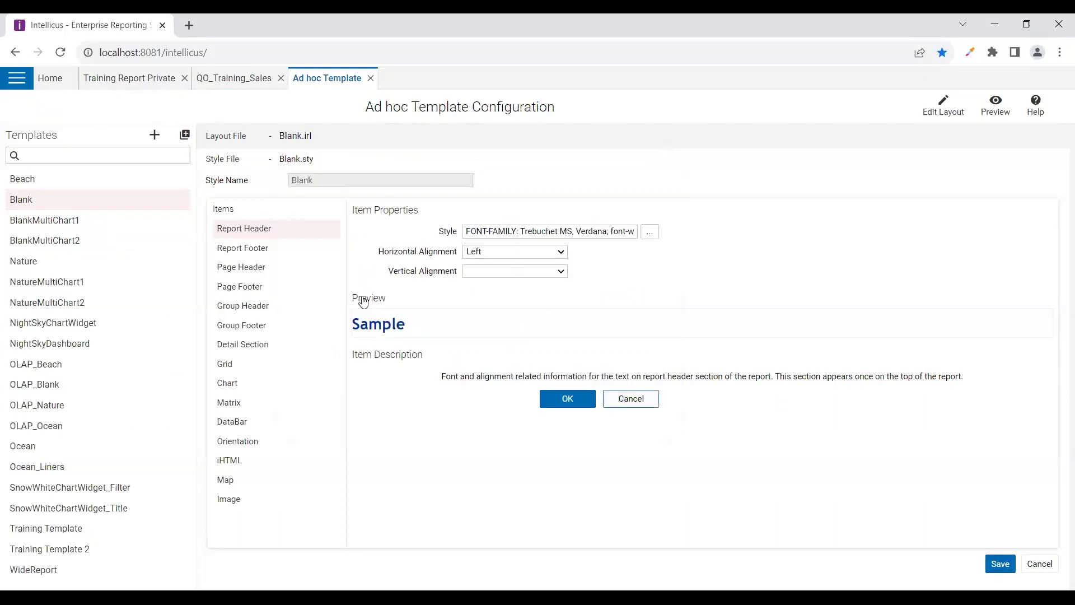
# Review Blank's footer, page, group and detail section styles, save Blank, and bring up Nature
pyautogui.click(234, 251)
pyautogui.click(243, 269)
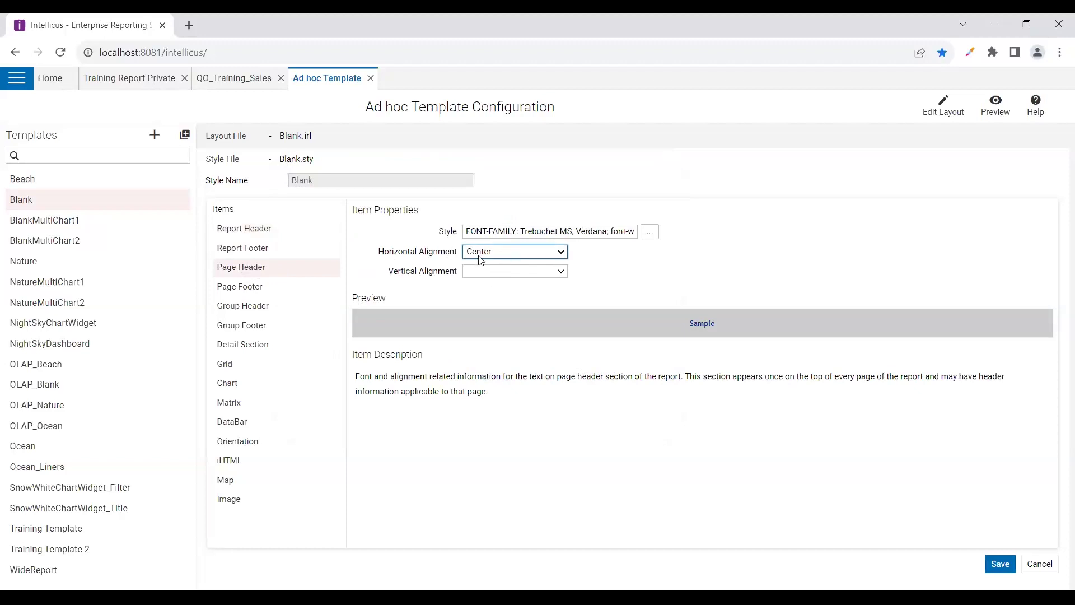
pyautogui.click(242, 287)
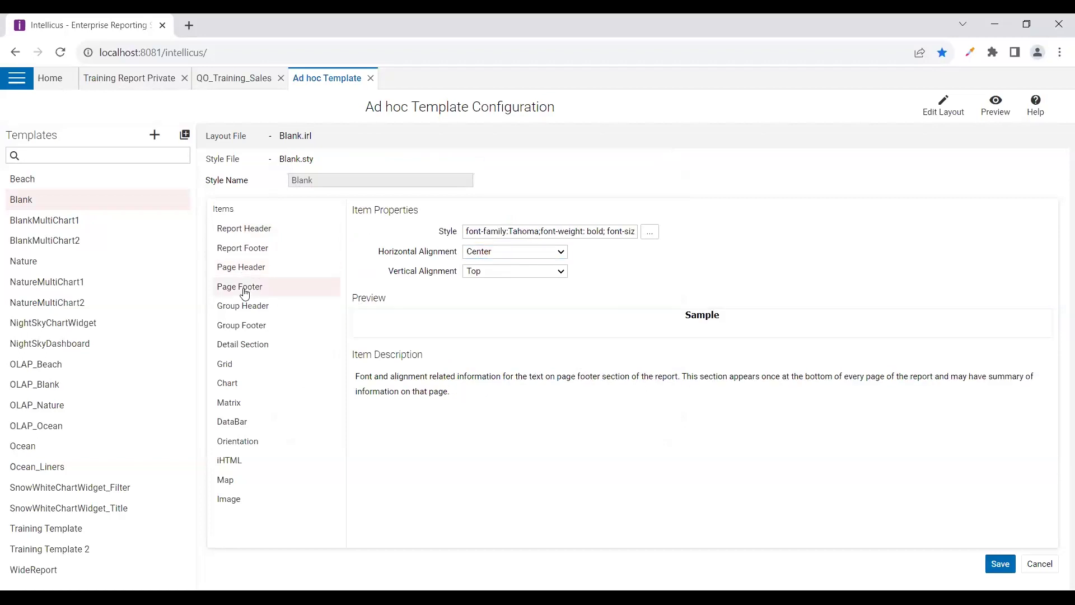
pyautogui.click(244, 307)
pyautogui.click(249, 326)
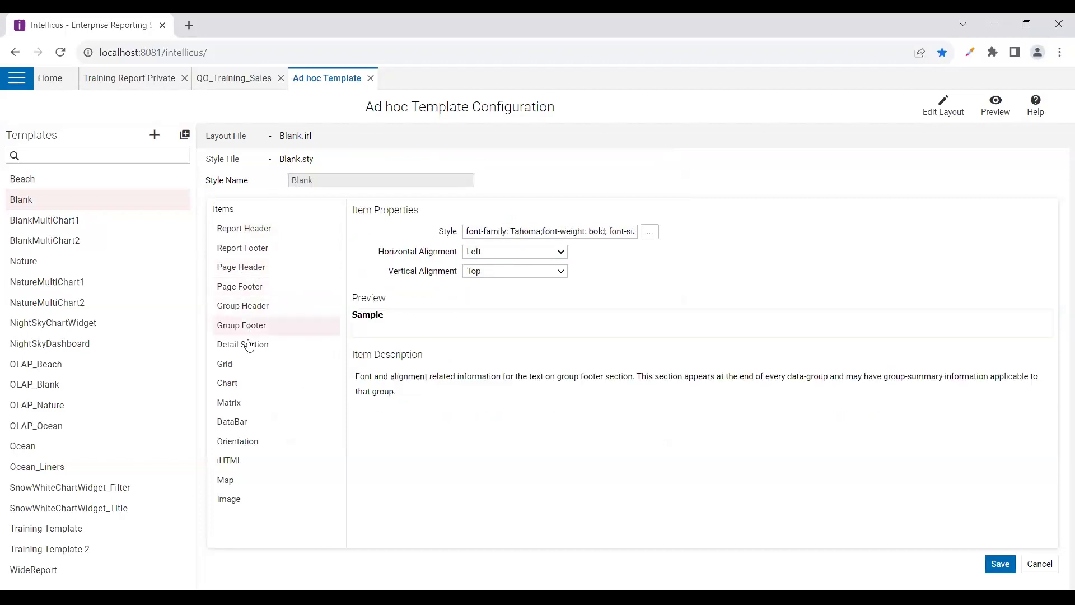
pyautogui.click(246, 344)
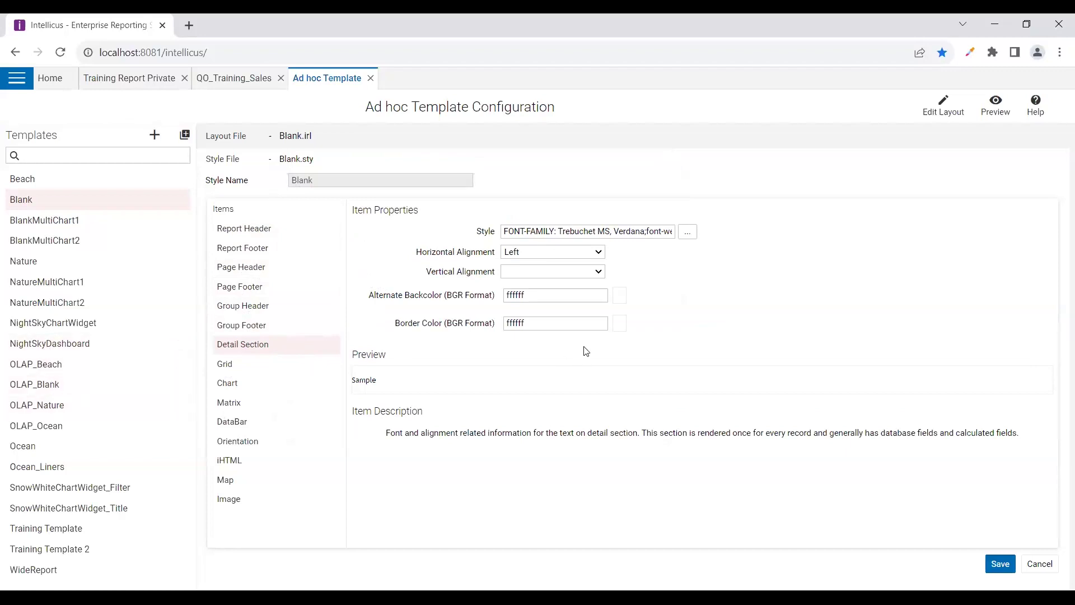
pyautogui.click(27, 262)
pyautogui.click(605, 135)
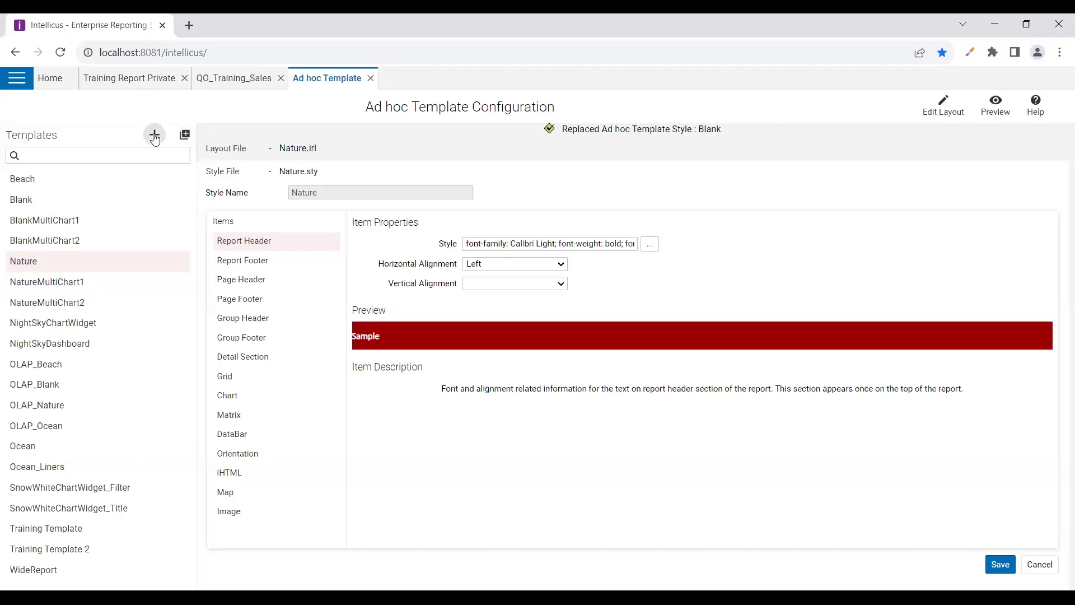
# Create a copy of the Nature template with the style name 'Training'
pyautogui.click(184, 135)
pyautogui.scroll(-1, 62, 448)
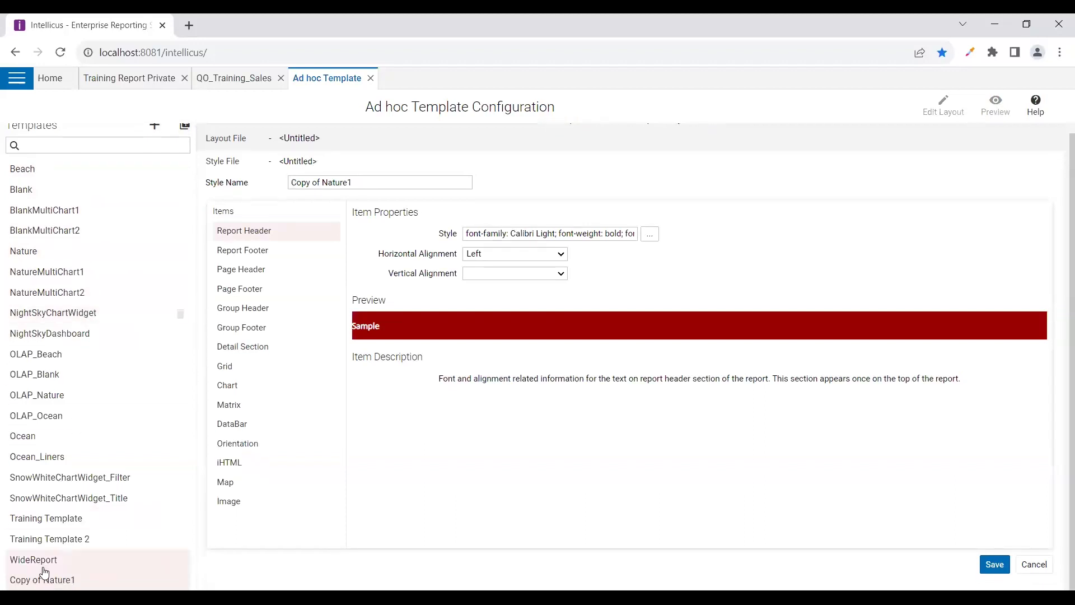
pyautogui.moveTo(365, 182); pyautogui.dragTo(292, 182)
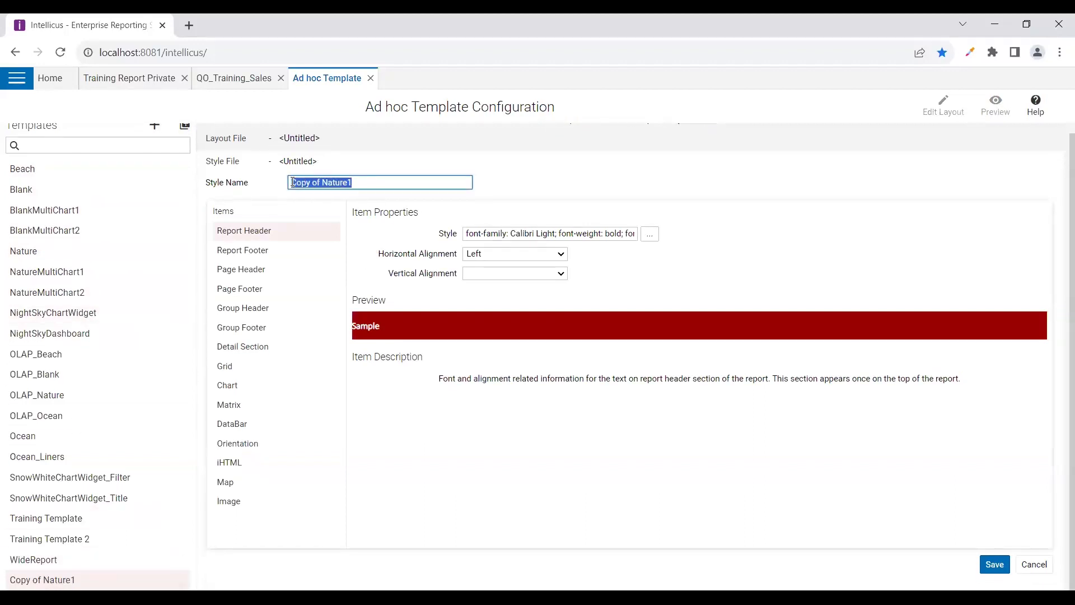
pyautogui.write('Training')
pyautogui.click(339, 214)
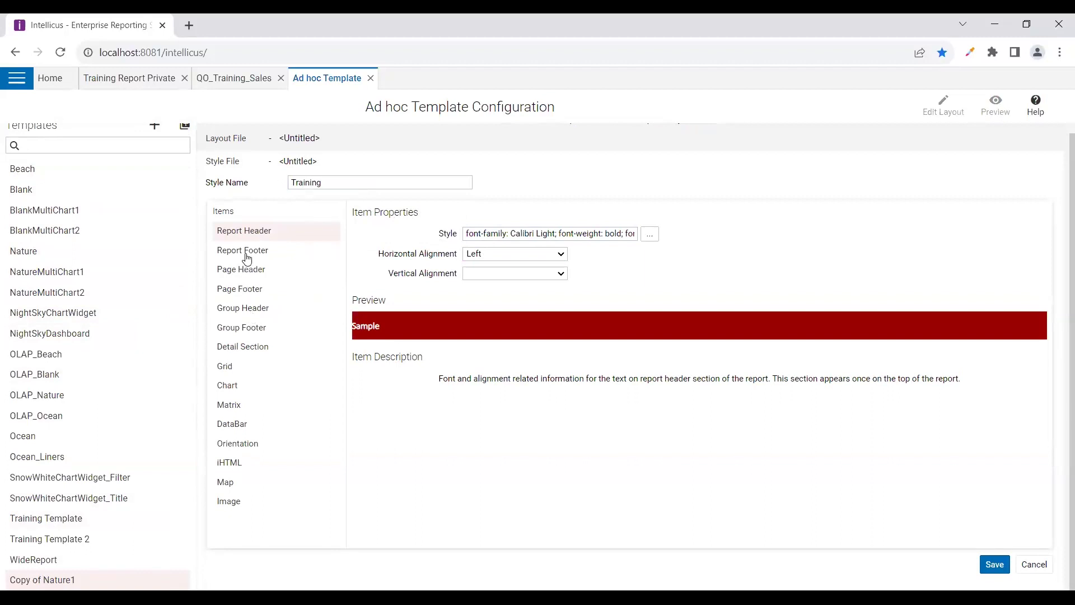
# Give the report header a light green background with Right horizontal and Middle vertical alignment
pyautogui.click(649, 234)
pyautogui.click(369, 316)
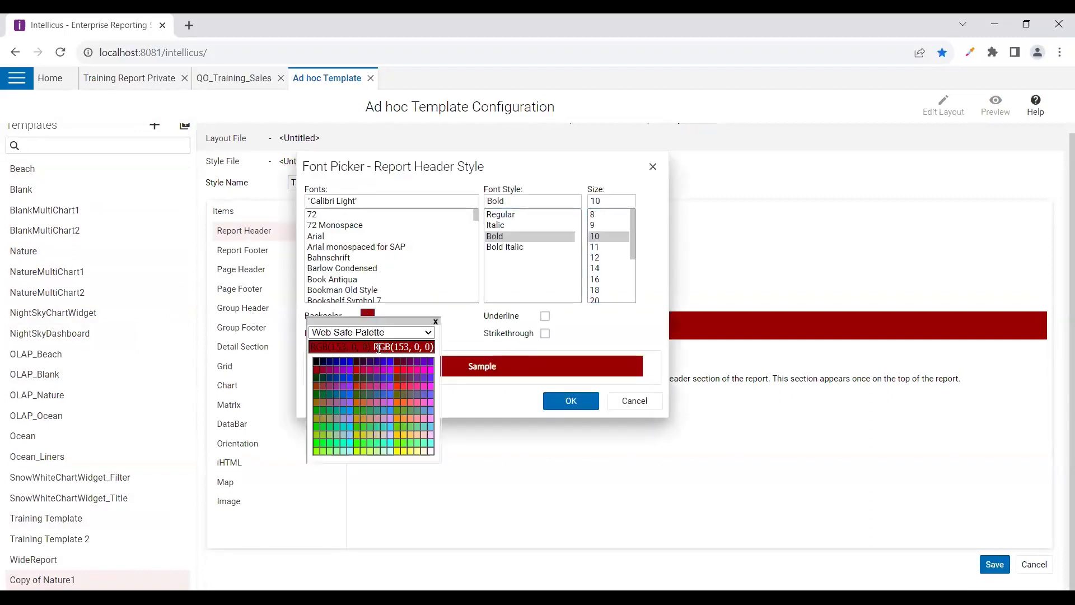
pyautogui.click(345, 448)
pyautogui.click(570, 401)
pyautogui.click(514, 254)
pyautogui.click(497, 275)
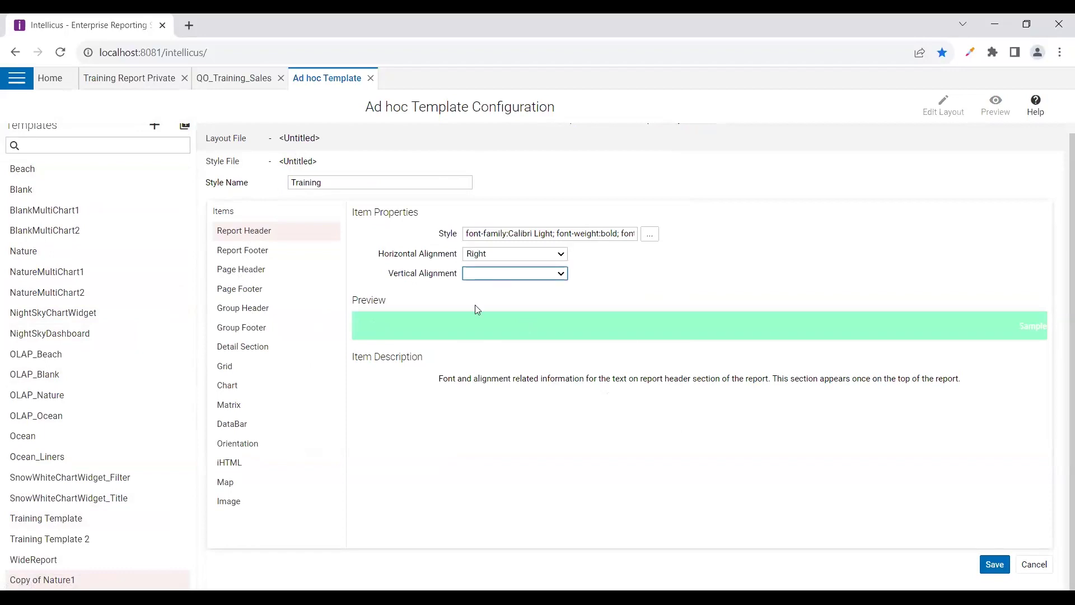
pyautogui.click(475, 305)
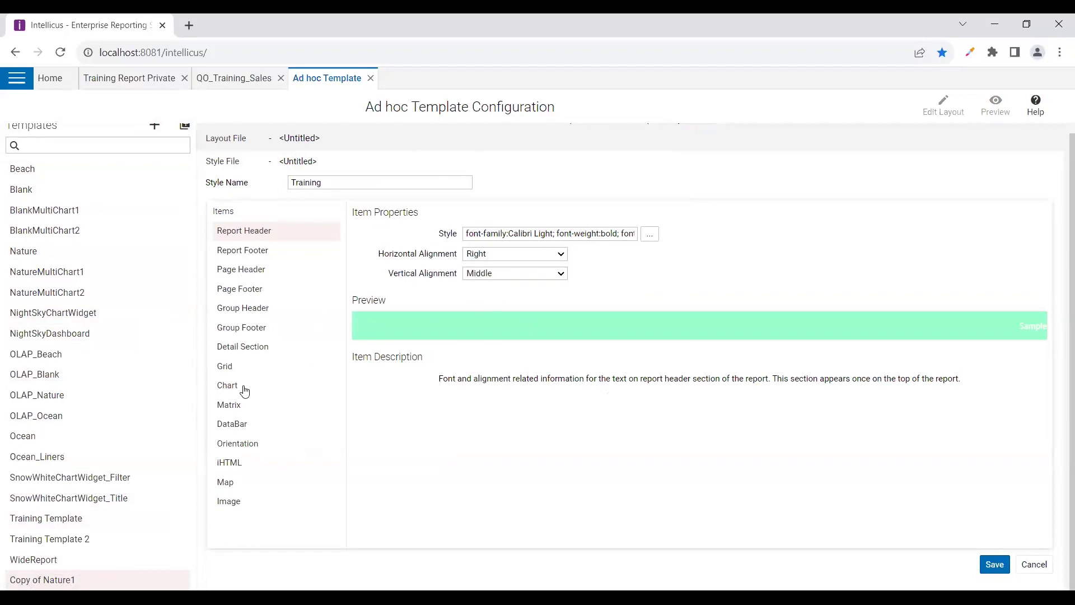
pyautogui.click(245, 390)
pyautogui.click(510, 236)
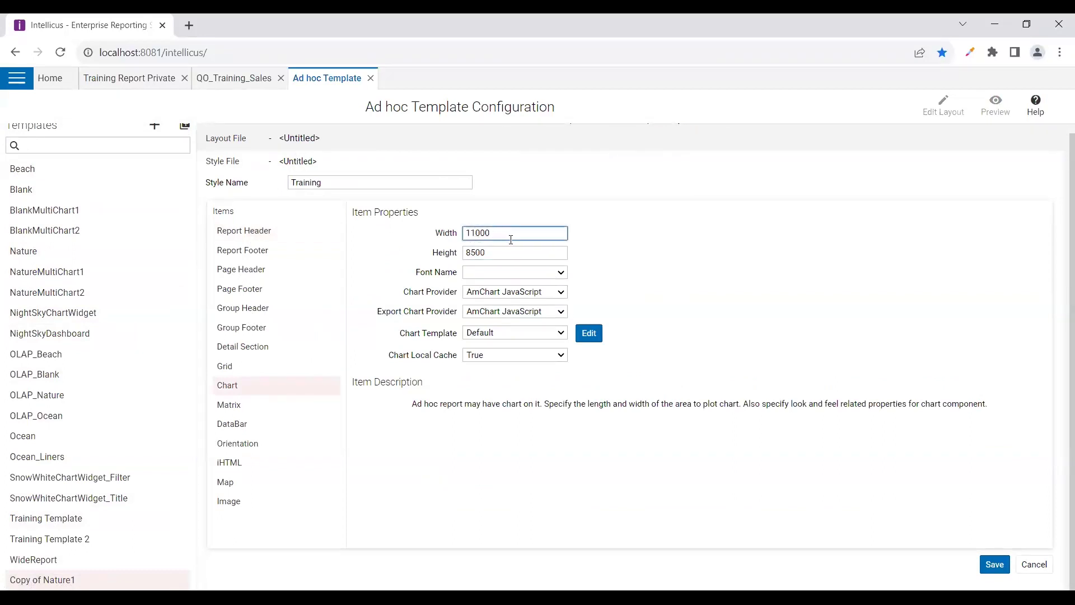
# Change the chart width from 11000 to 20000, keeping the chart provider unchanged
pyautogui.doubleClick(471, 230)
pyautogui.write('20000')
pyautogui.click(592, 250)
pyautogui.click(520, 293)
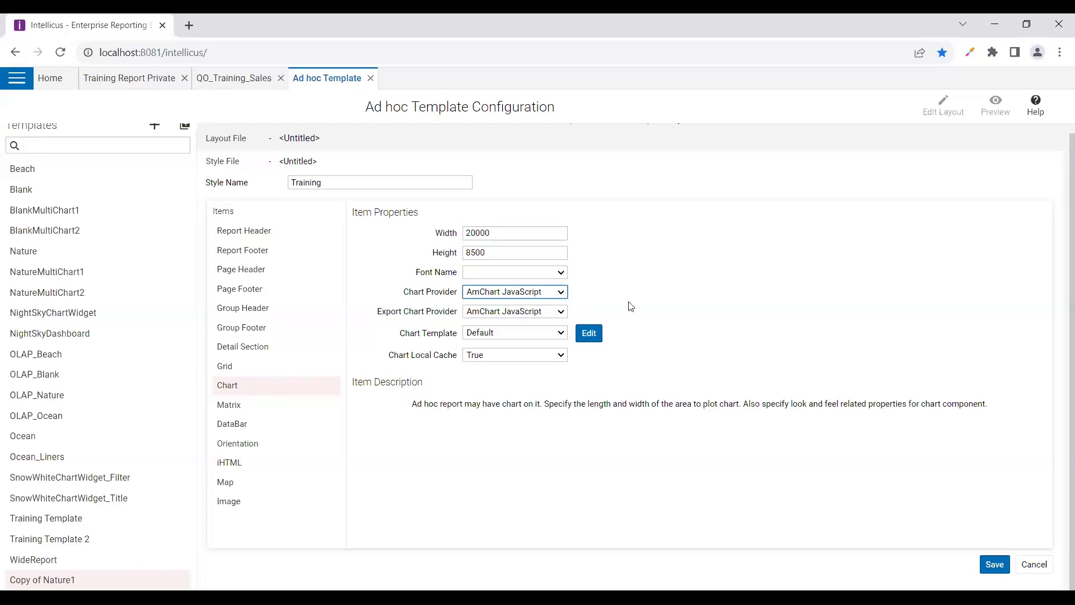
pyautogui.click(601, 308)
pyautogui.click(237, 499)
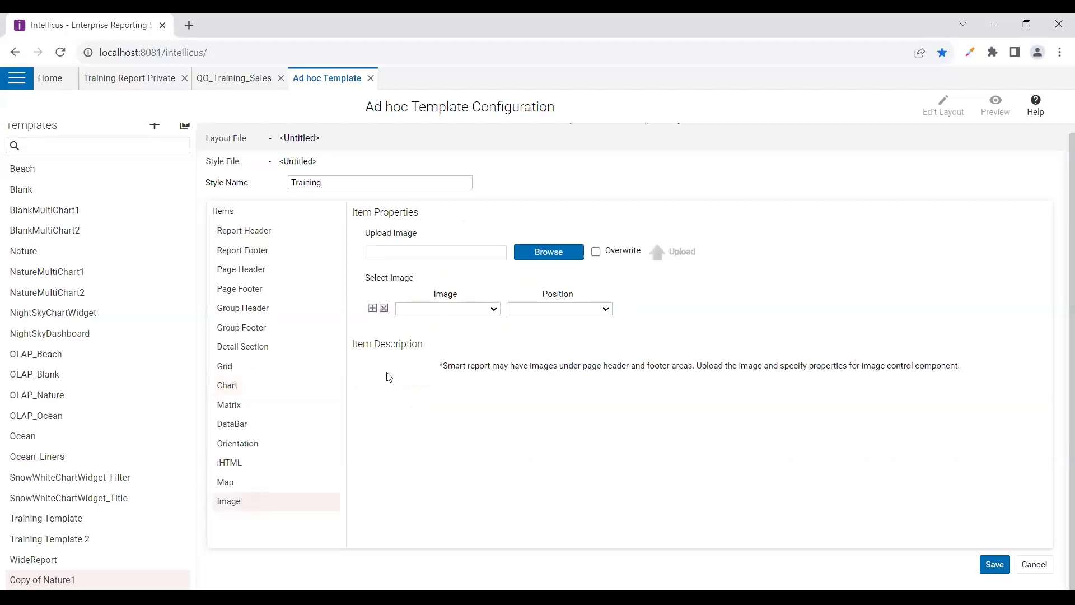
# Upload Intellicus Logo.jpg to the template, overwriting the existing file
pyautogui.click(543, 255)
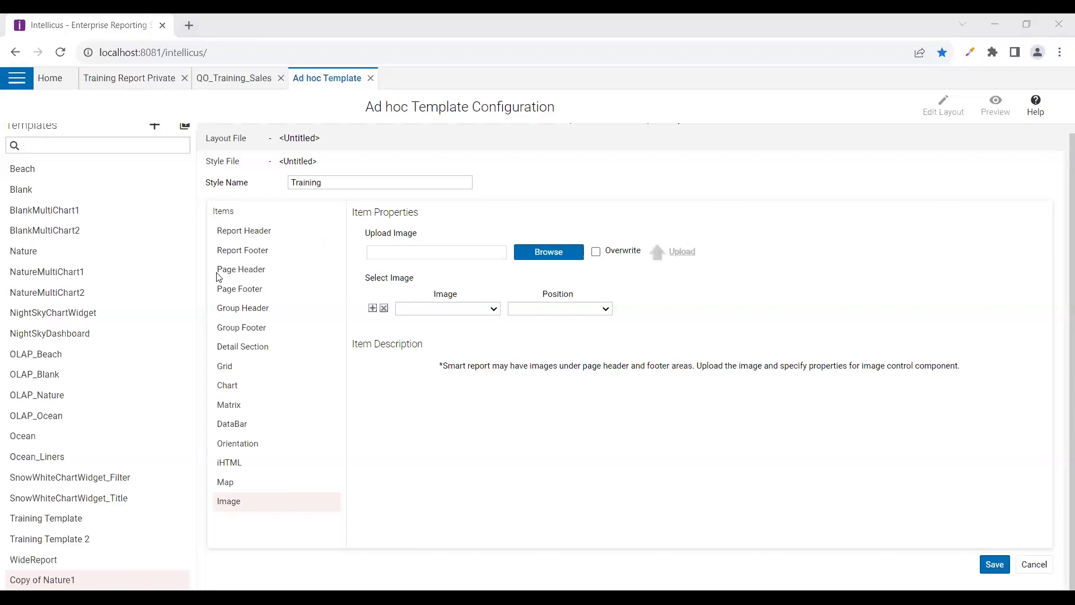
pyautogui.click(167, 131)
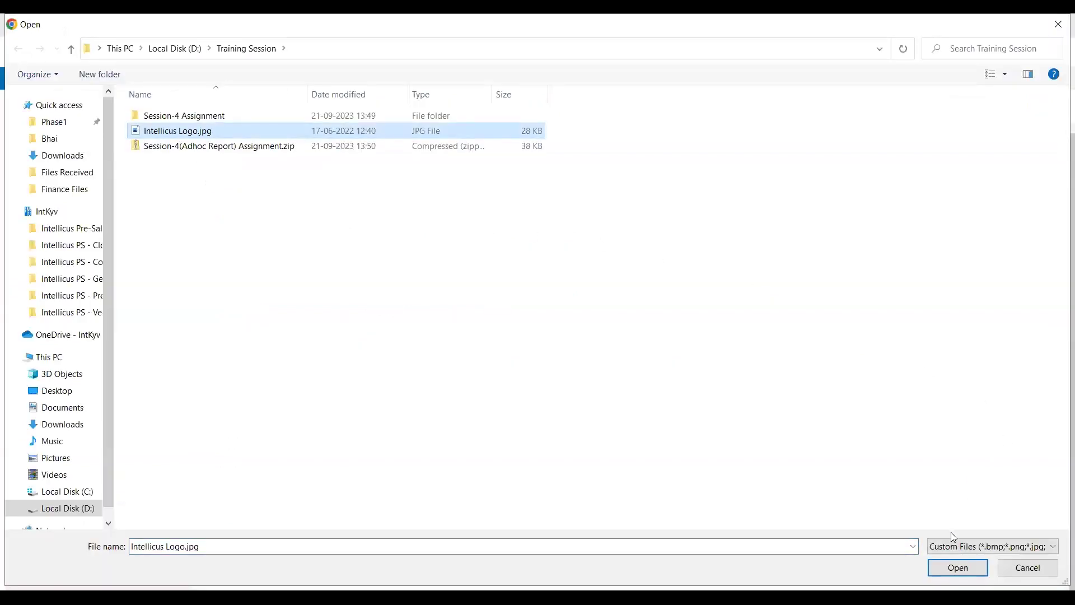
pyautogui.click(945, 571)
pyautogui.press('Return')
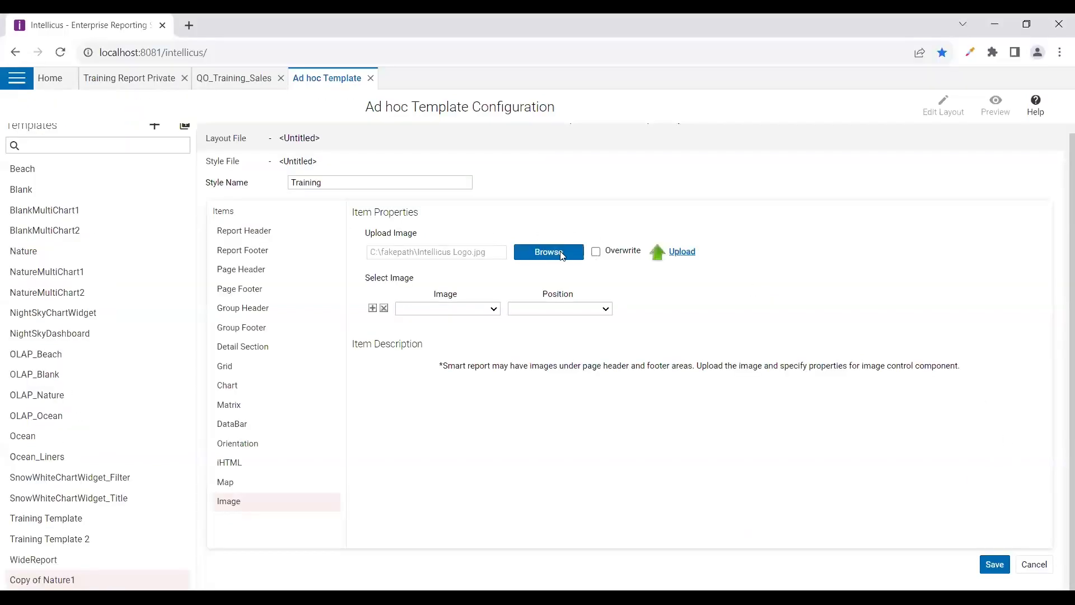
pyautogui.click(667, 255)
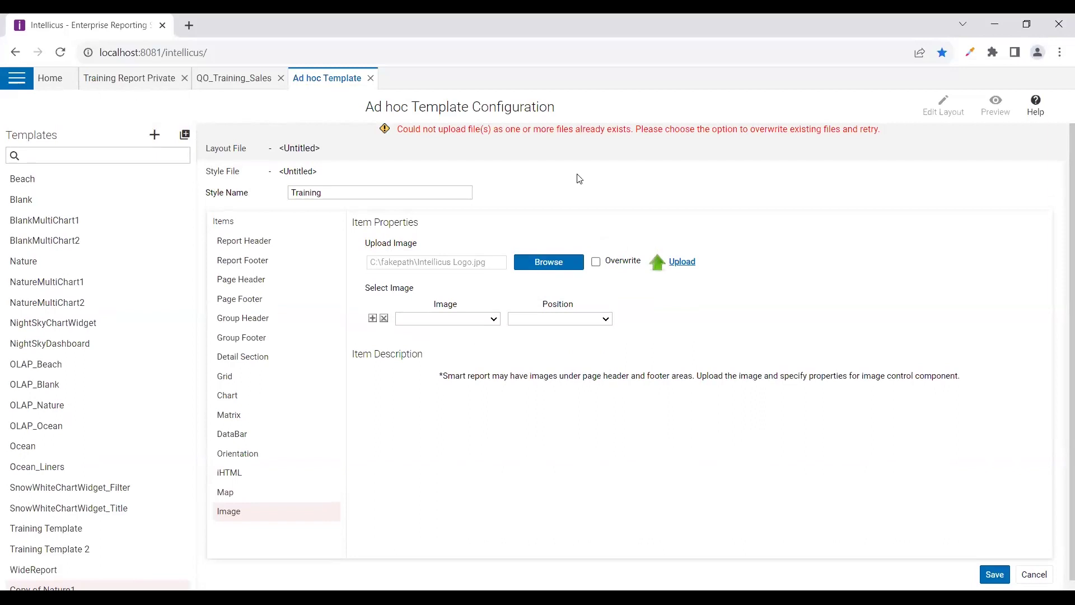
pyautogui.click(596, 262)
pyautogui.click(669, 264)
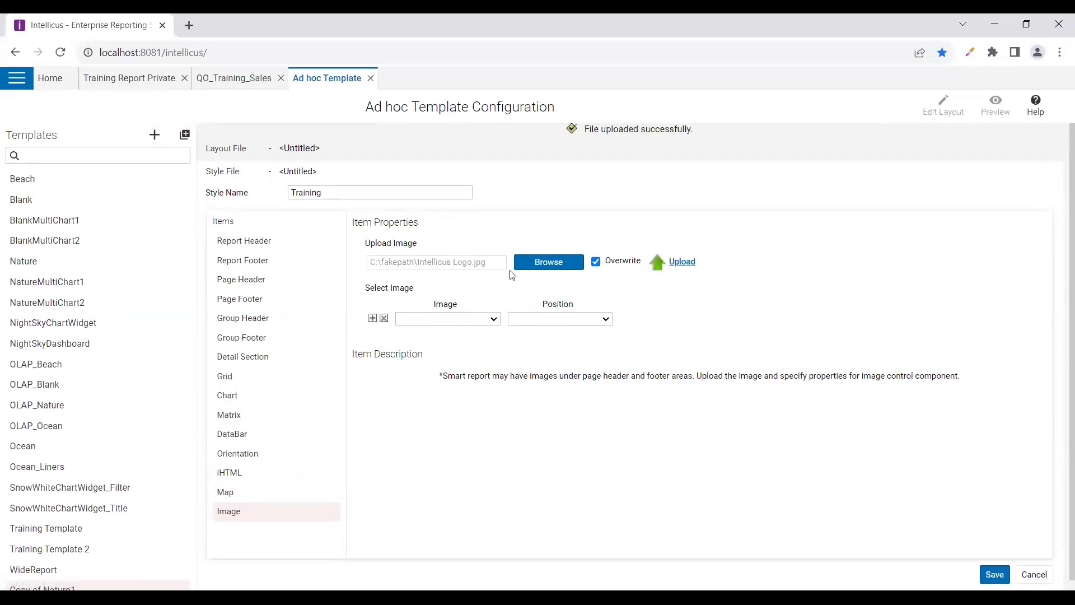
# Use Intellicus Logo.jpg as the template image at the Top Middle position
pyautogui.click(491, 318)
pyautogui.click(551, 323)
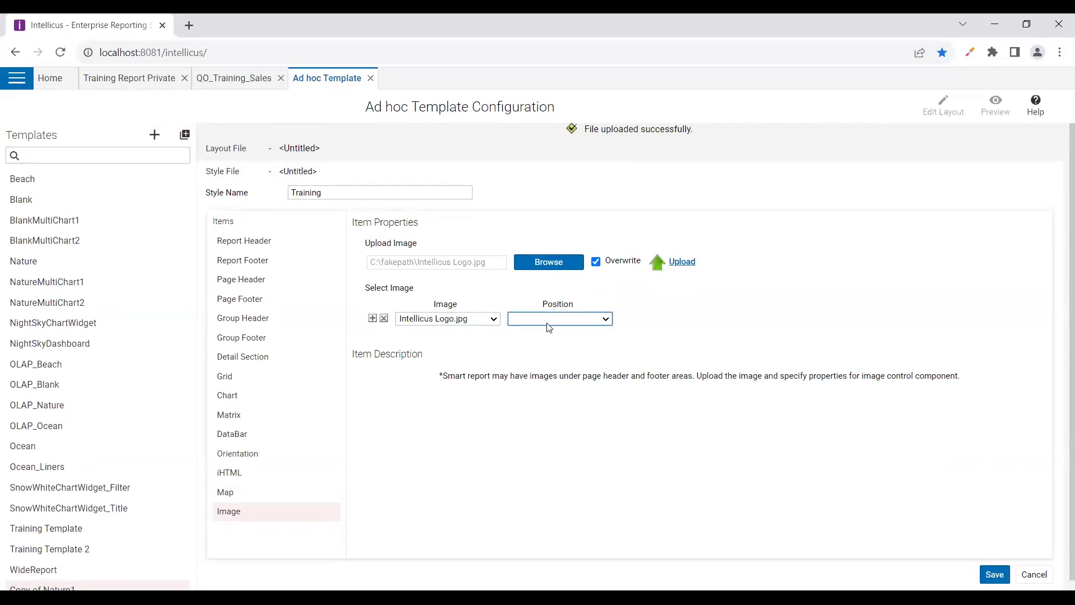
pyautogui.click(547, 324)
pyautogui.click(551, 345)
pyautogui.click(496, 474)
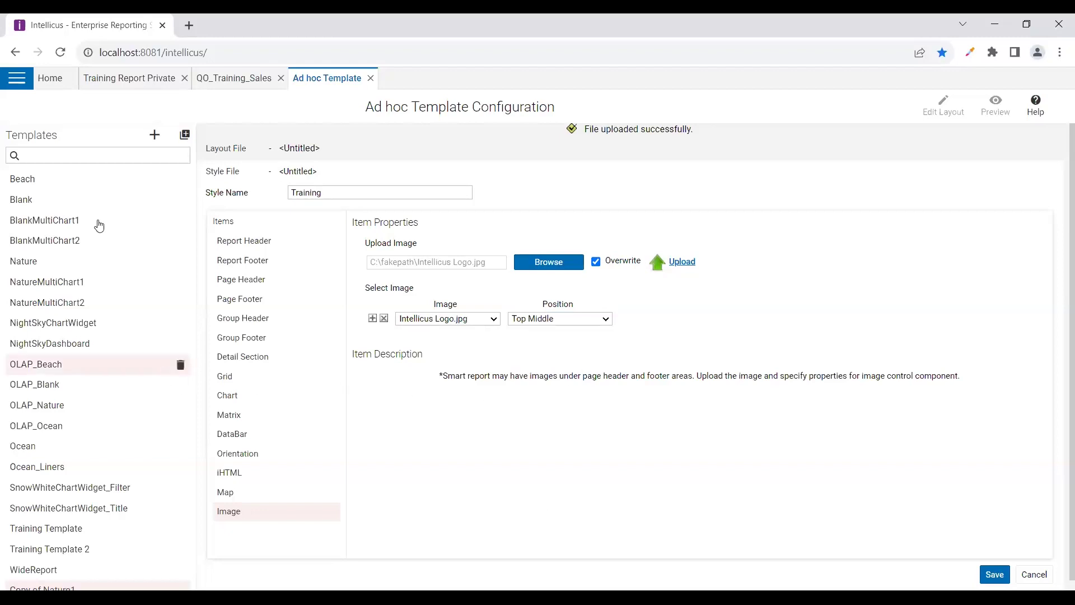
pyautogui.click(158, 136)
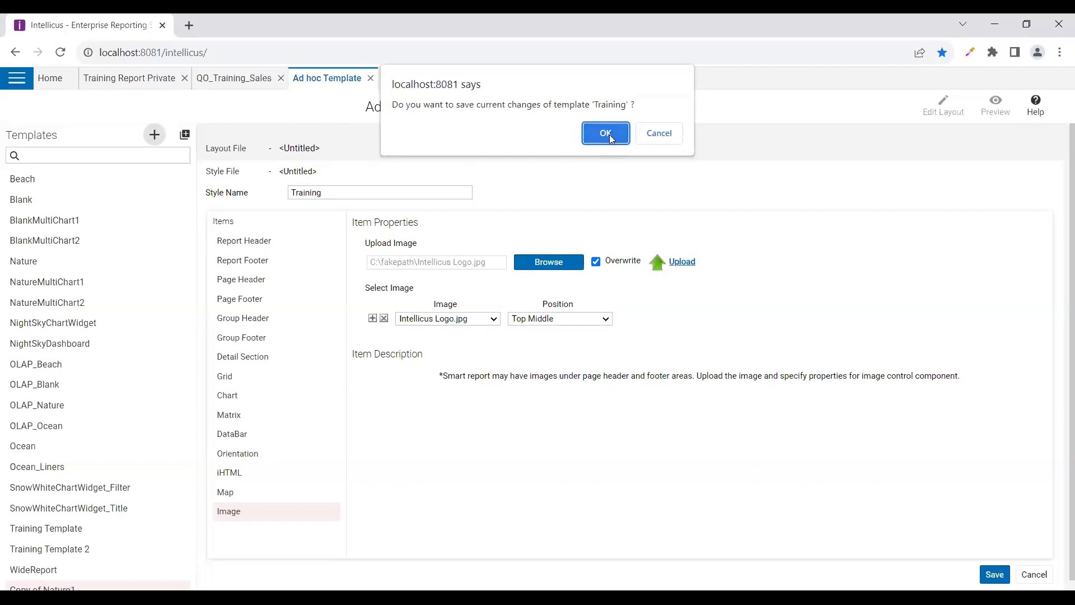
# Save the Training template and rename the new Template1 to 'User'
pyautogui.click(609, 135)
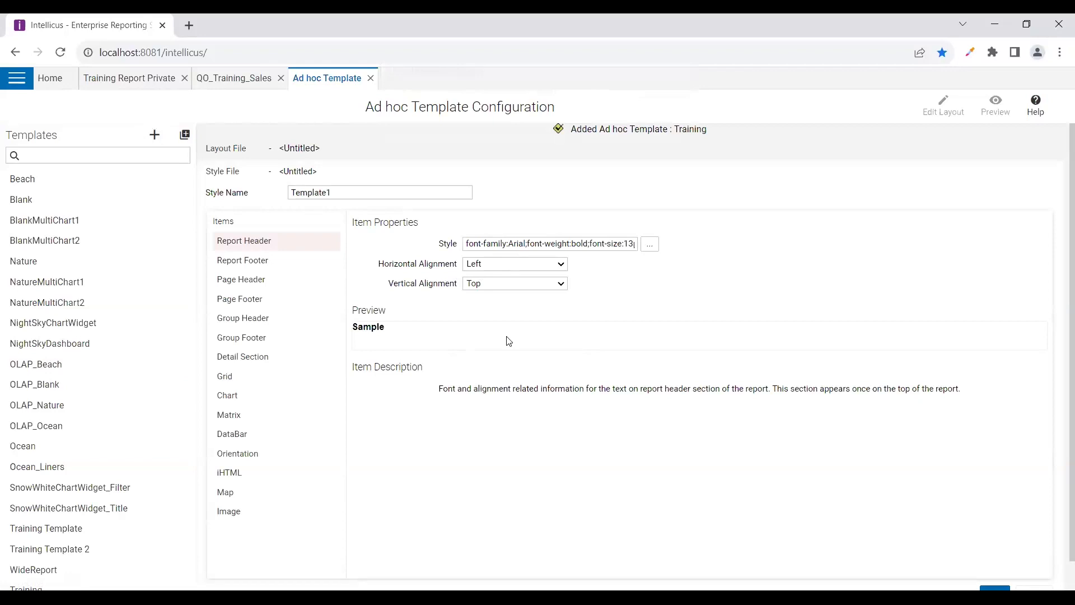
pyautogui.click(320, 189)
pyautogui.doubleClick(318, 191)
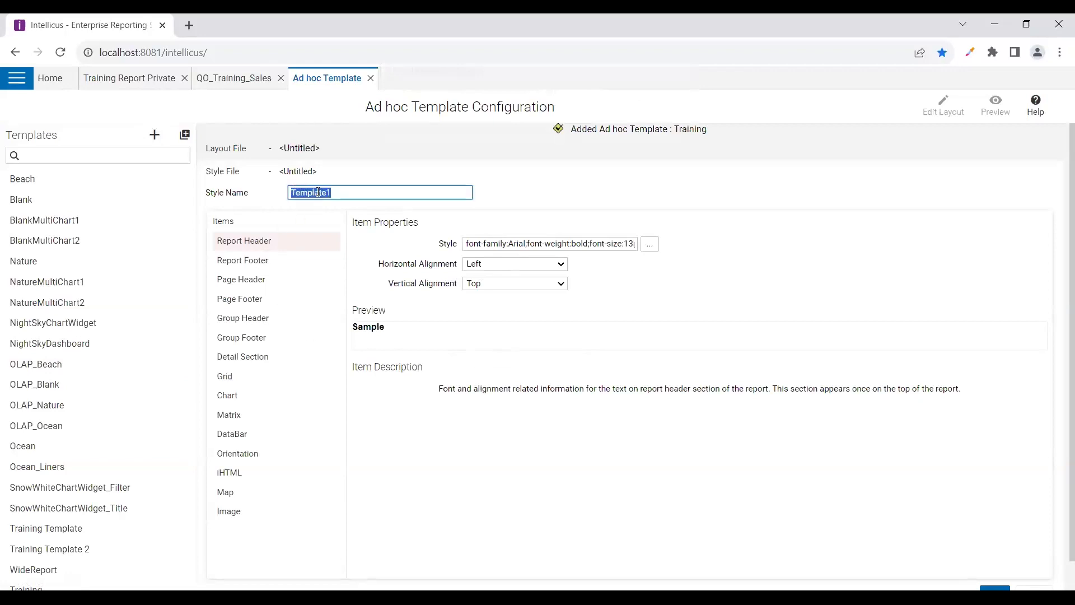
pyautogui.write('User')
pyautogui.press('BackSpace')
pyautogui.click(375, 242)
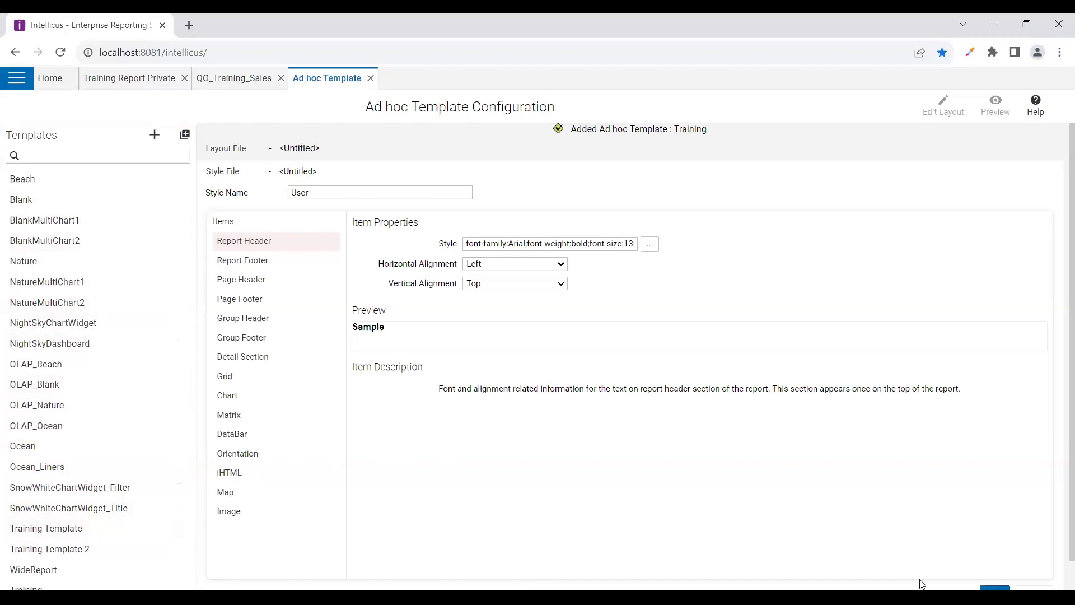
pyautogui.hotkey('alt', 'Tab')
pyautogui.hotkey('alt', 'Tab')
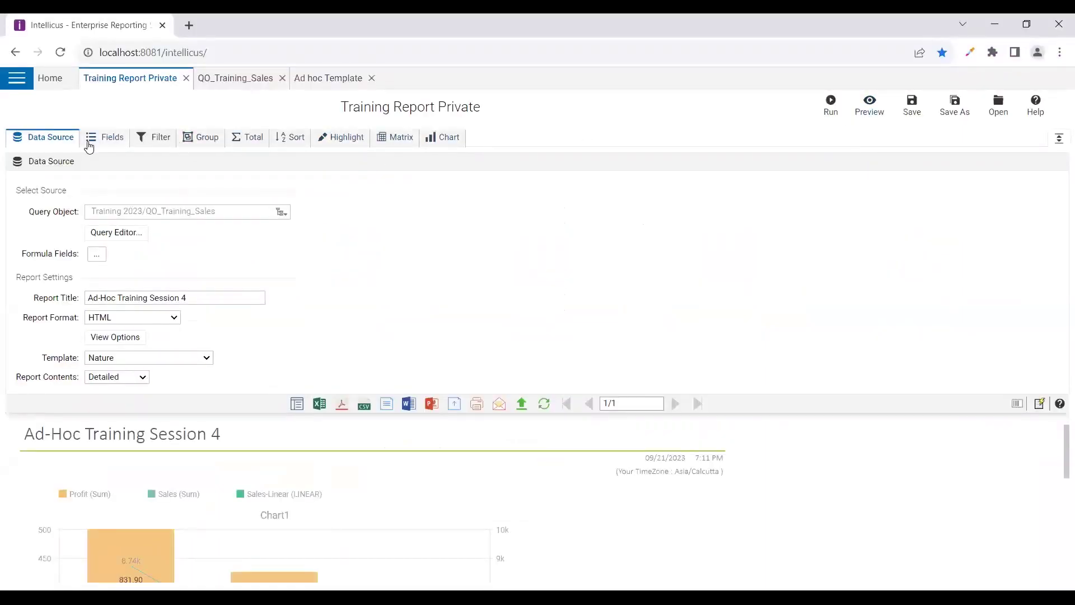
# Remove Chart1 from the report and preview the 36-page table with its table of contents
pyautogui.click(89, 143)
pyautogui.click(255, 251)
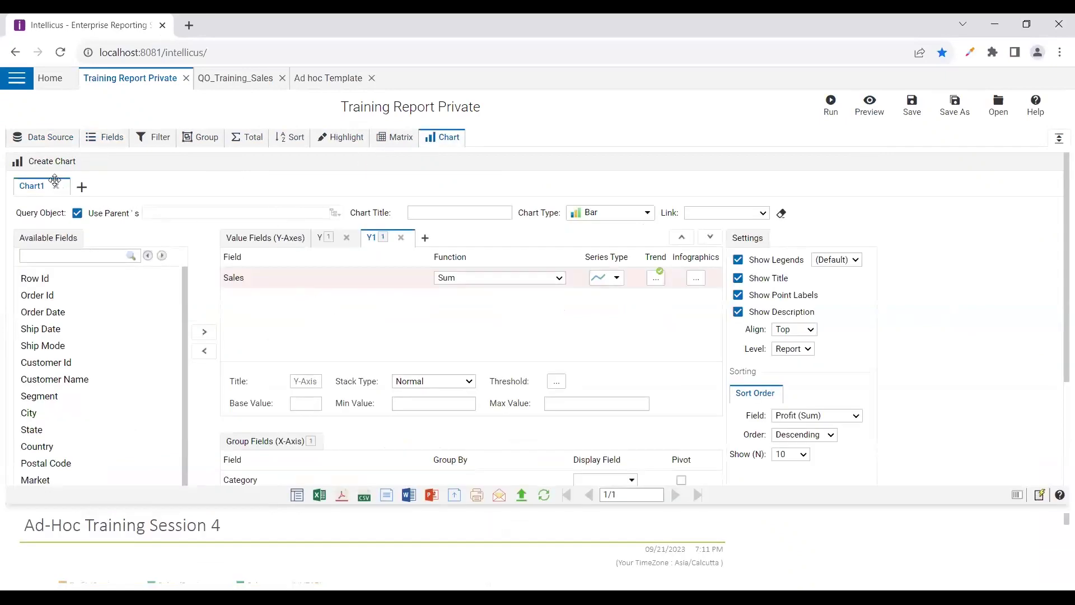
pyautogui.click(54, 180)
pyautogui.click(603, 135)
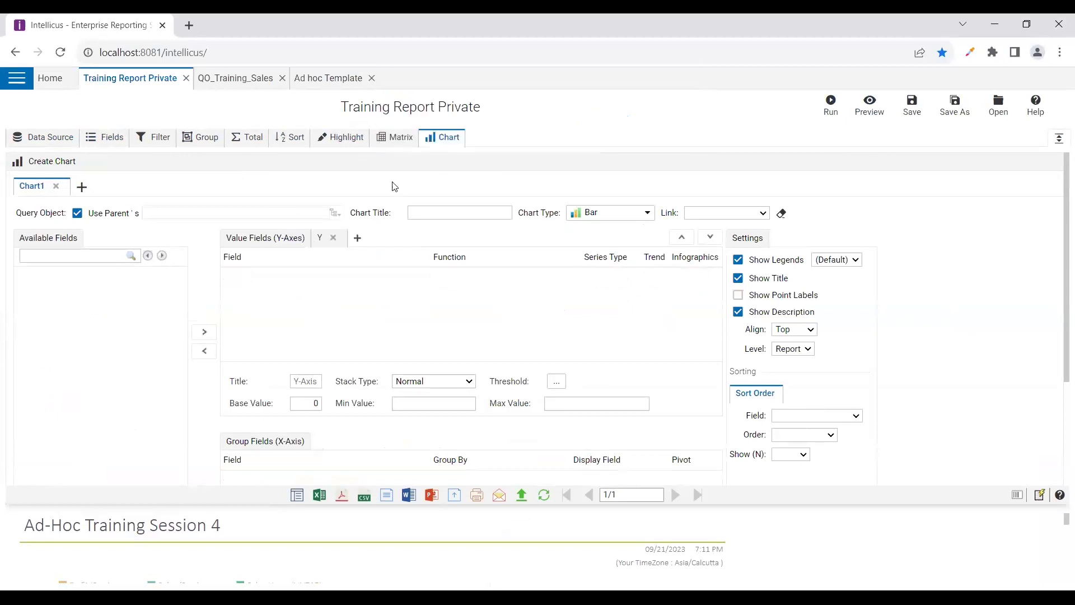
pyautogui.click(870, 105)
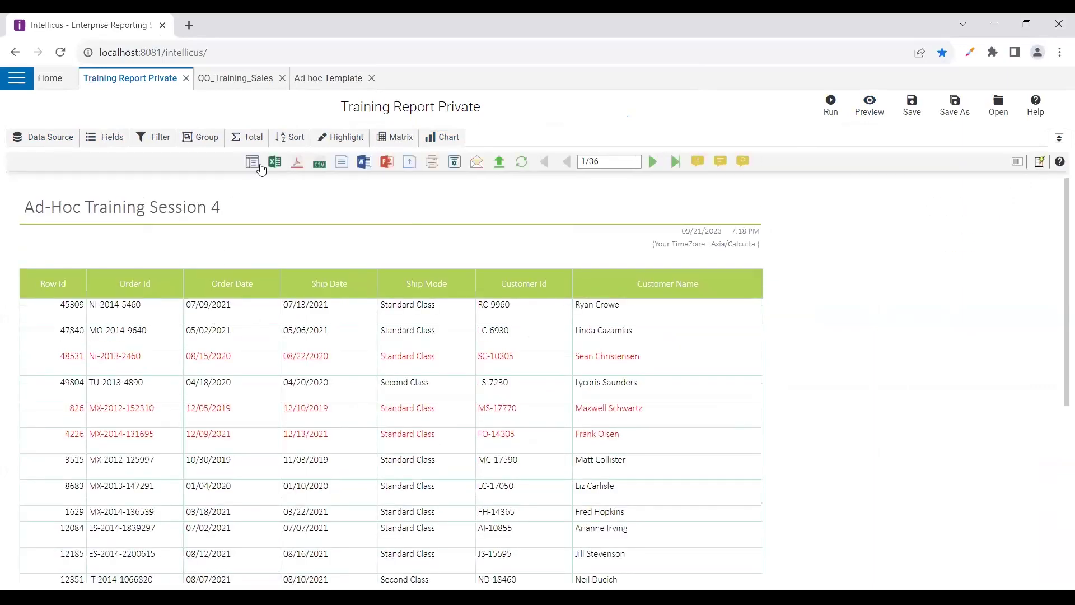
pyautogui.click(252, 161)
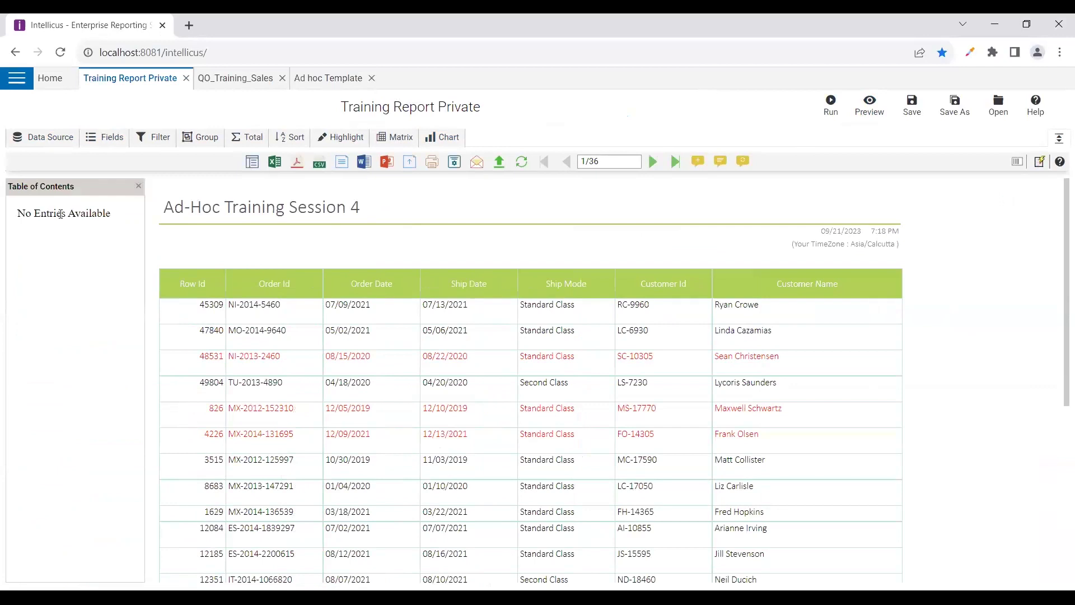
pyautogui.click(197, 139)
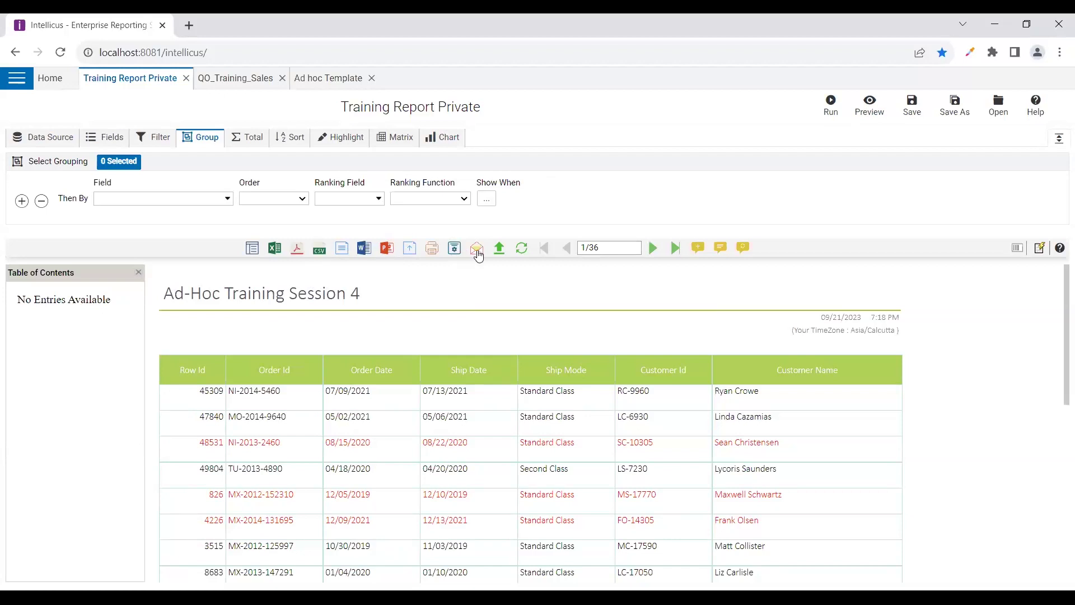
# Check the report's e-mail and FTP upload options (HTML format, FTP type), closing both unsent
pyautogui.click(477, 250)
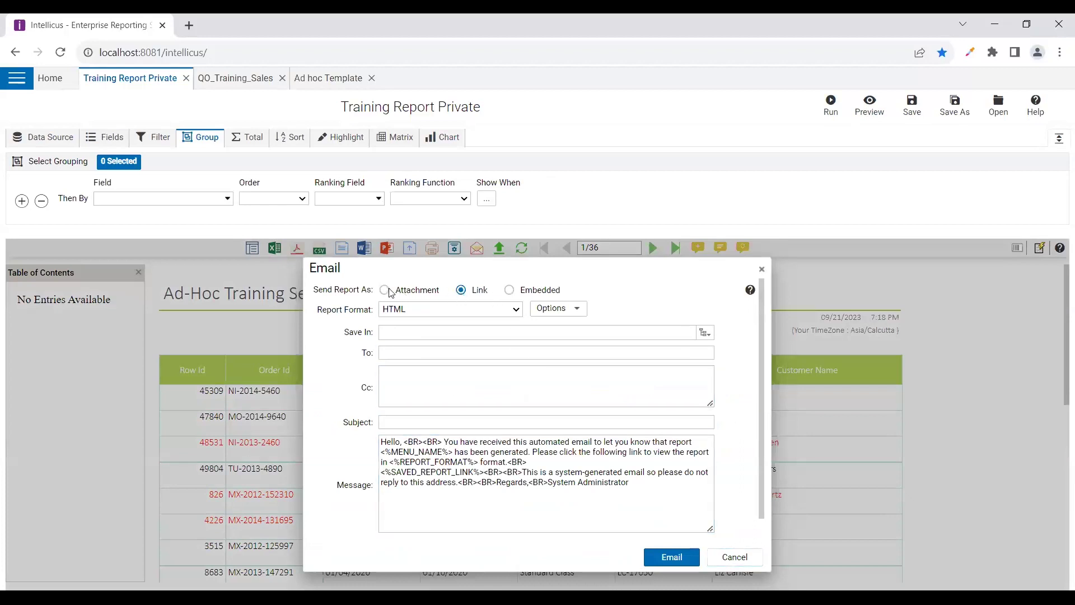
pyautogui.click(728, 559)
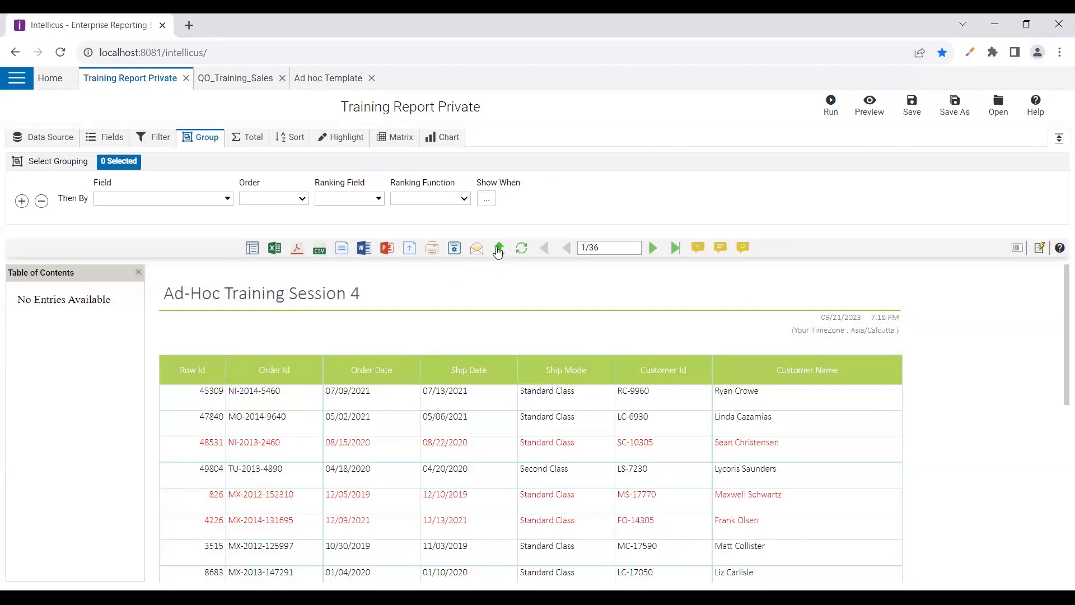
pyautogui.click(498, 250)
pyautogui.click(716, 551)
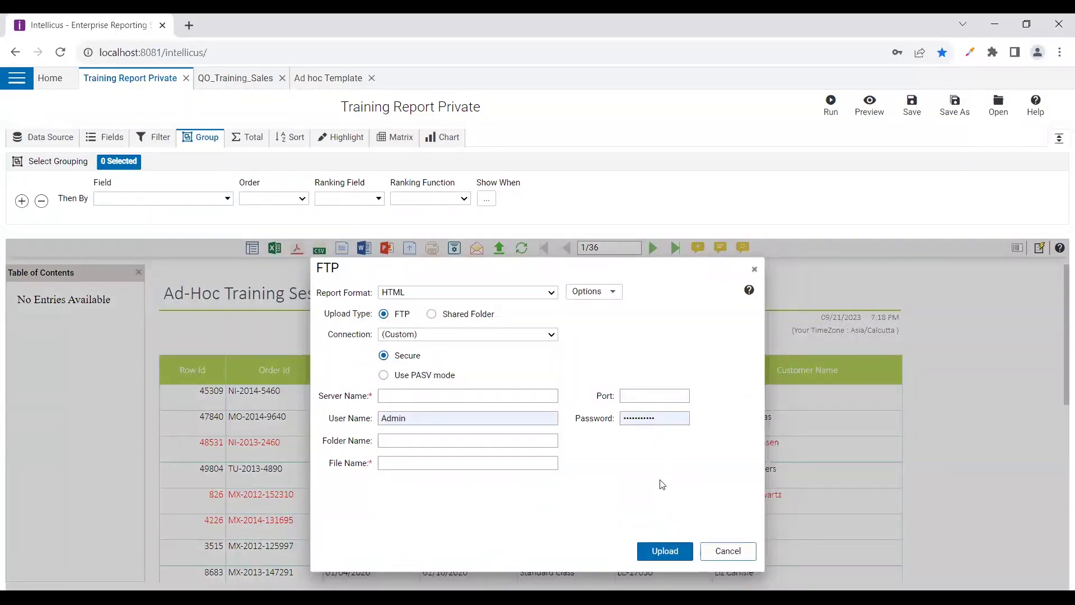
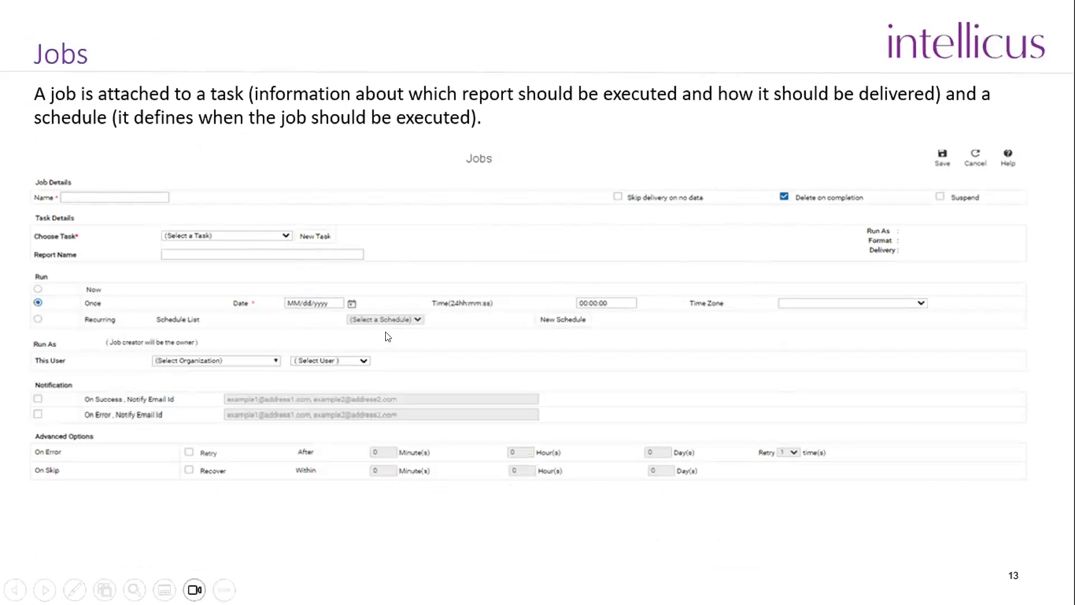
# Advance through the Tasks, Schedules and Job Execution Status slides, then exit to Normal view
pyautogui.click(530, 307)
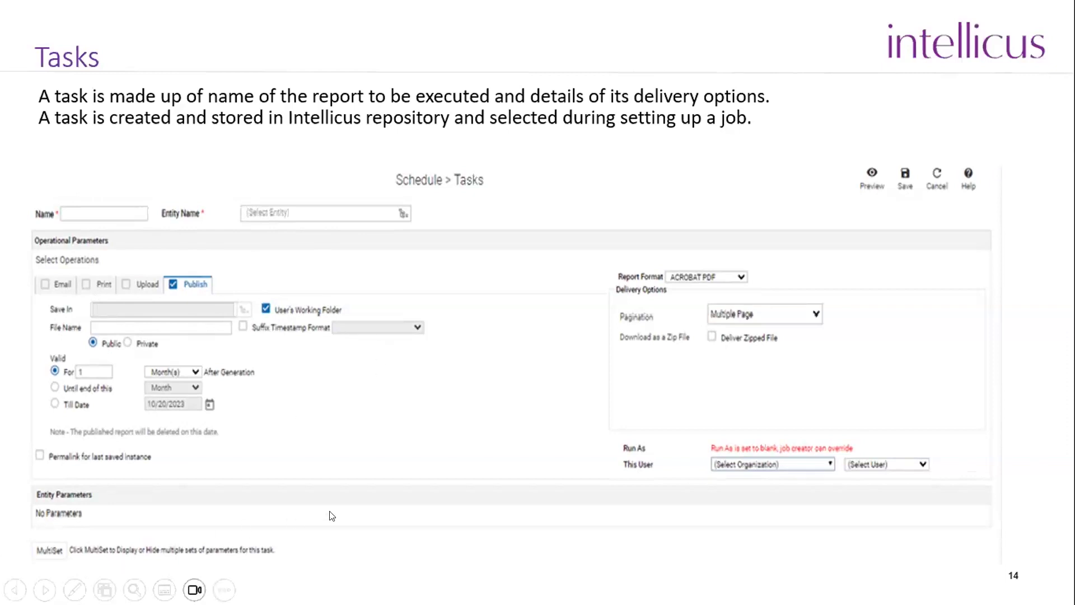
pyautogui.click(601, 388)
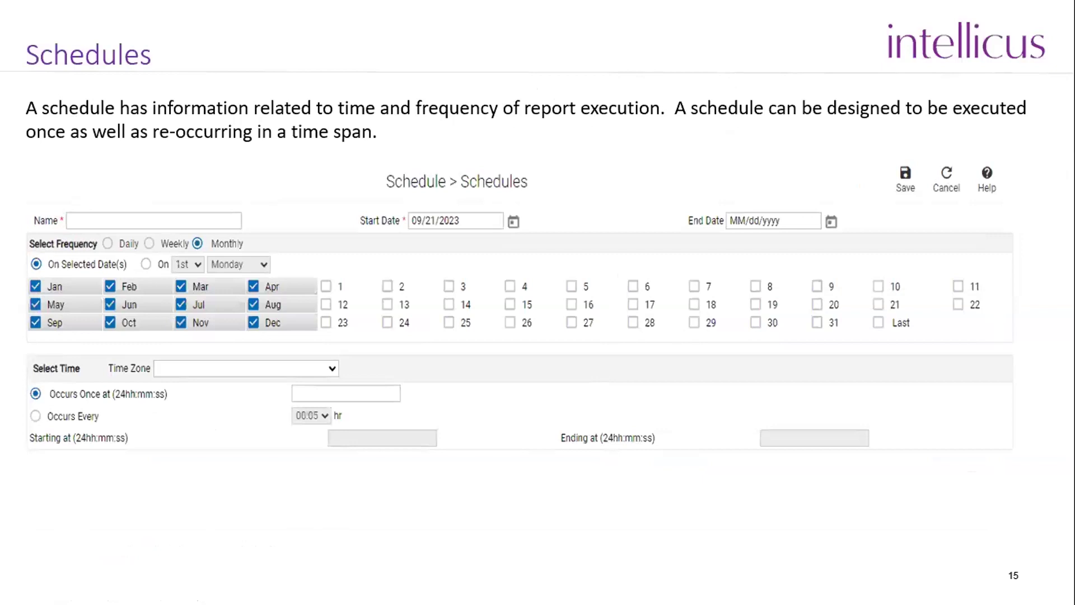
pyautogui.click(737, 374)
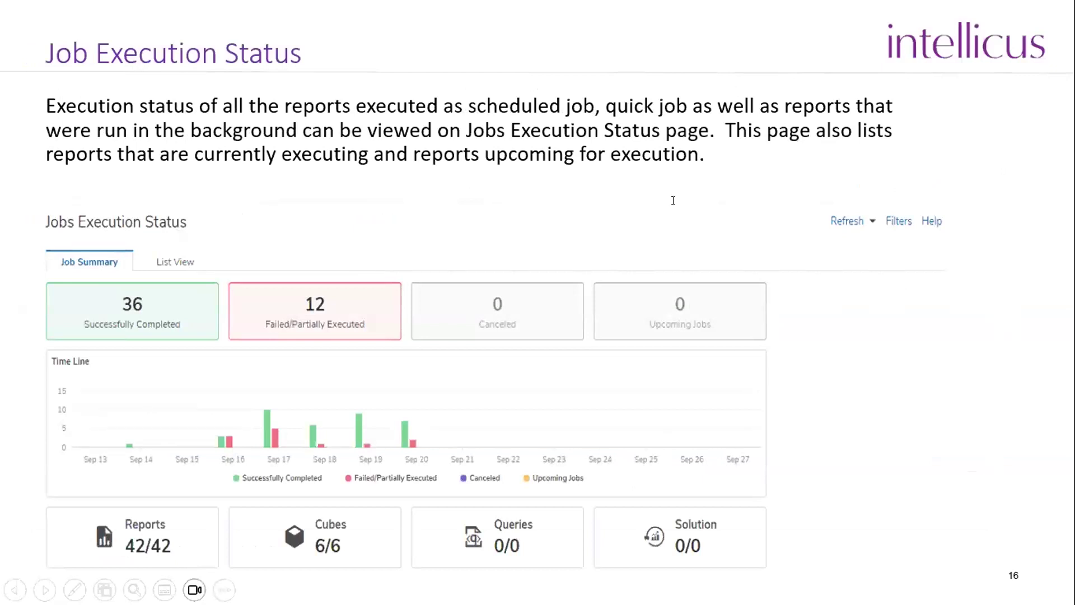
pyautogui.press('Escape')
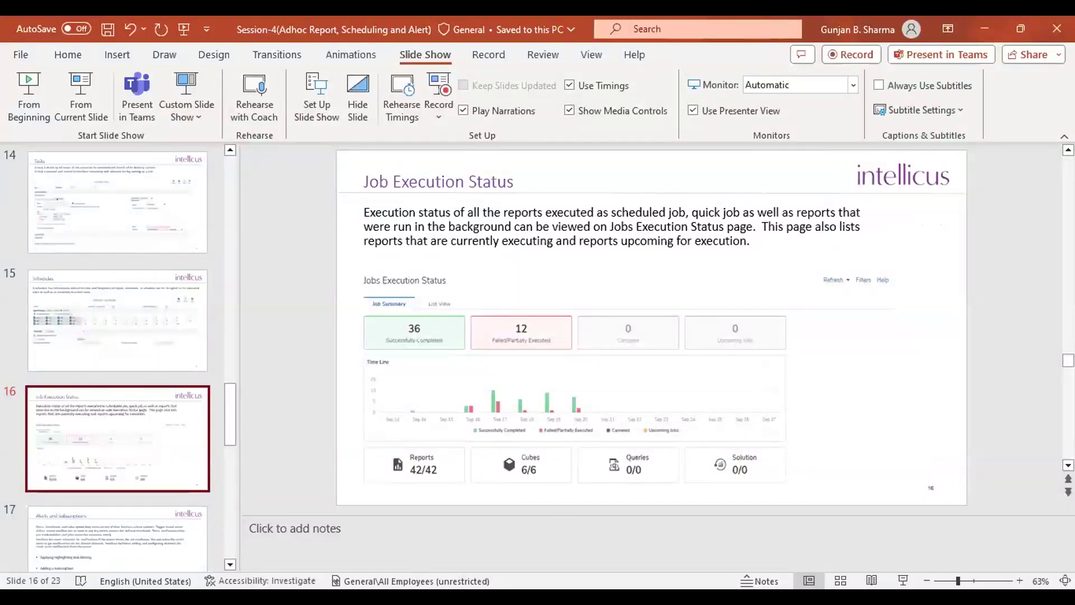
# In Intellicus, open Schedule > Jobs, view the empty Schedule List and start a new schedule
pyautogui.hotkey('alt', 'Tab')
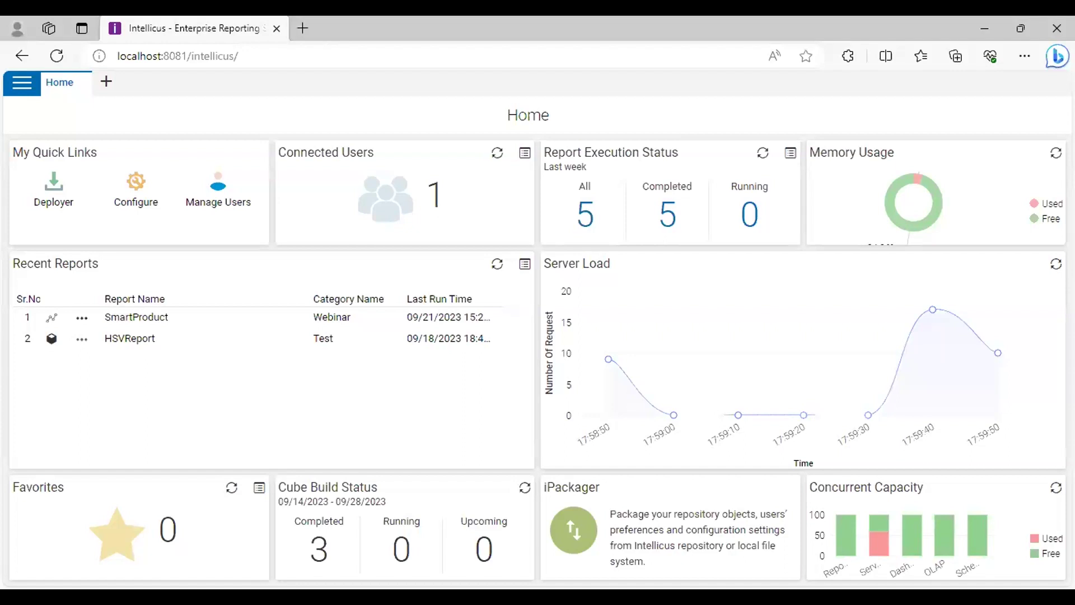
pyautogui.click(25, 85)
pyautogui.click(36, 170)
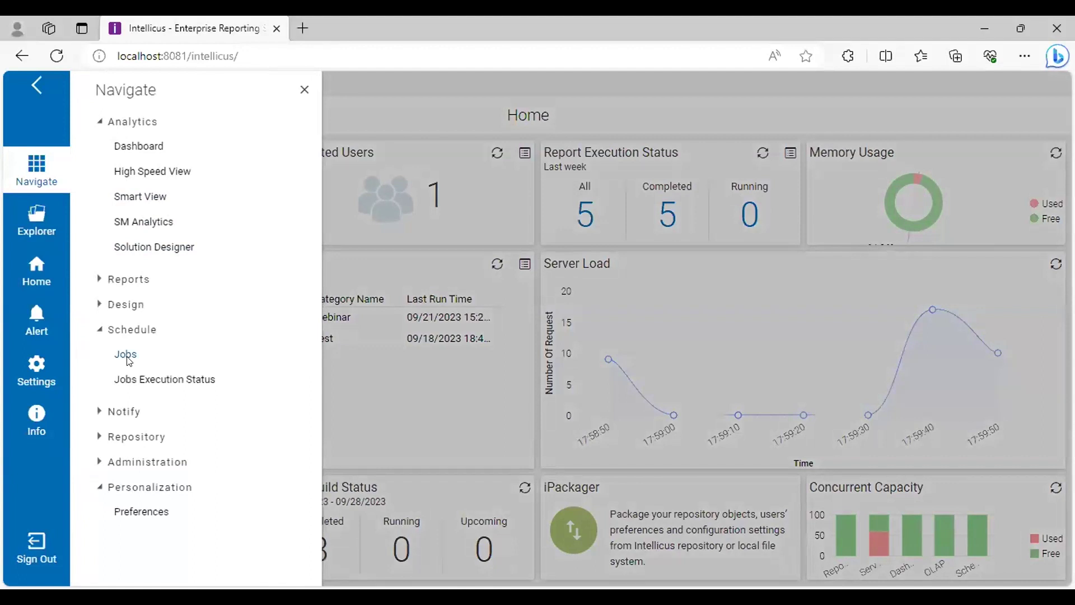
pyautogui.click(125, 358)
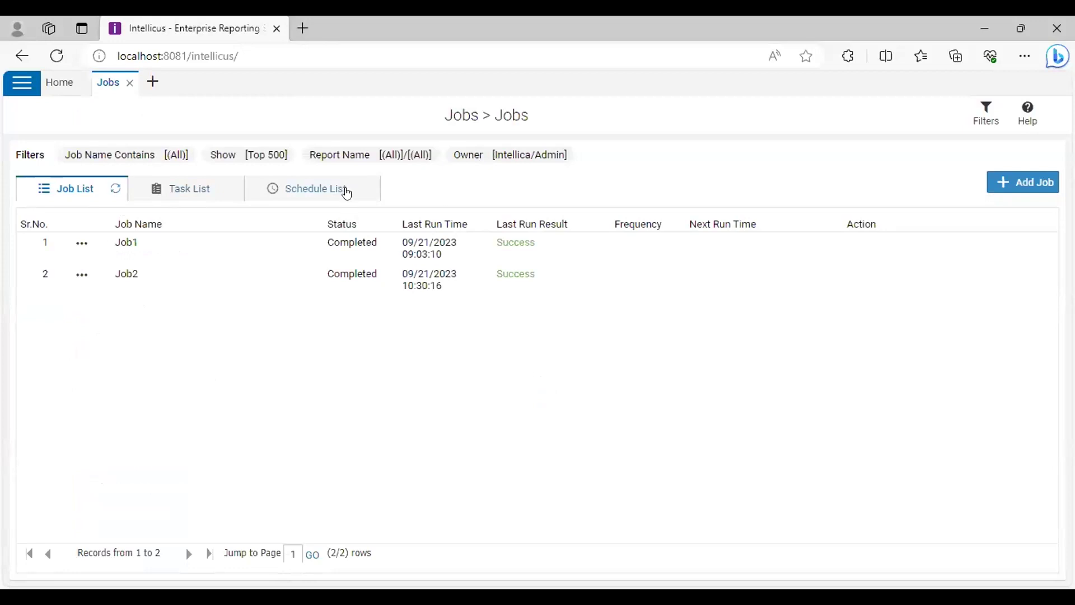
pyautogui.click(347, 192)
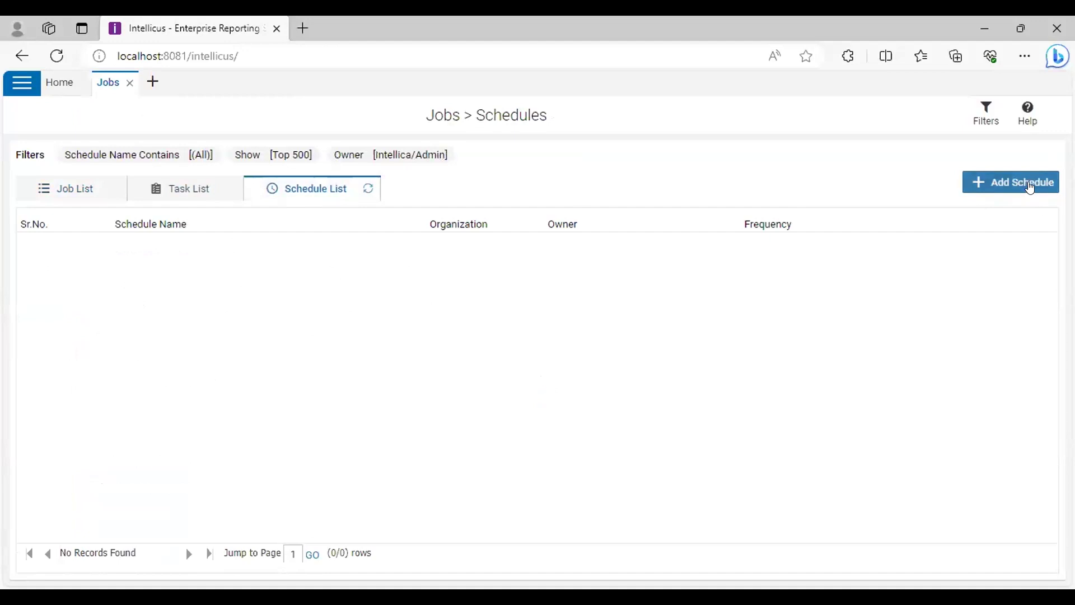
pyautogui.click(1029, 188)
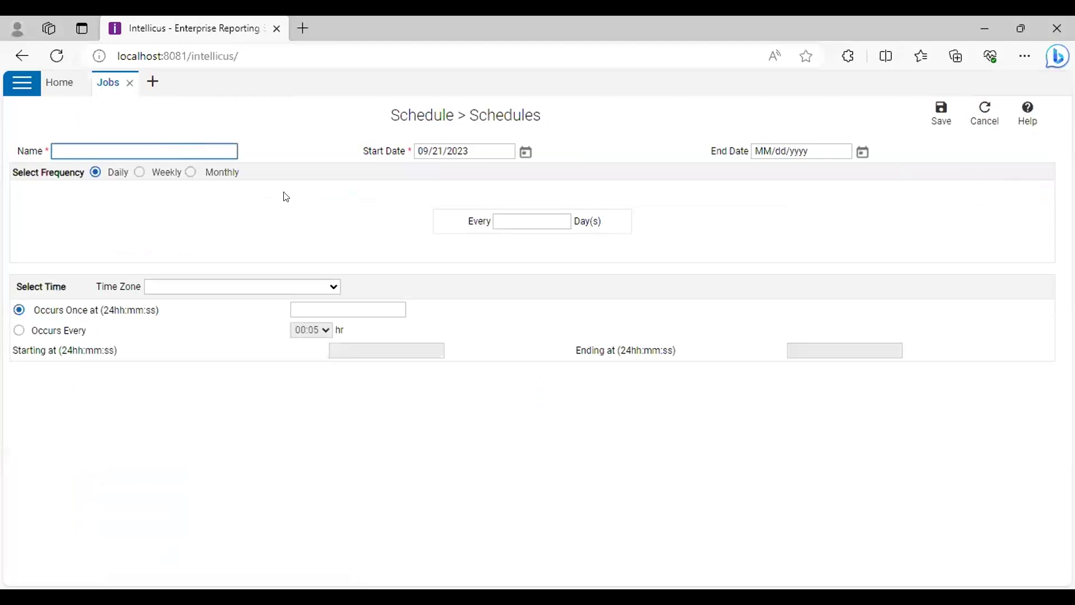
# Name the schedule Schedule1 with start date 09/22/2023 and end date 09/28/2023
pyautogui.click(224, 148)
pyautogui.click(222, 148)
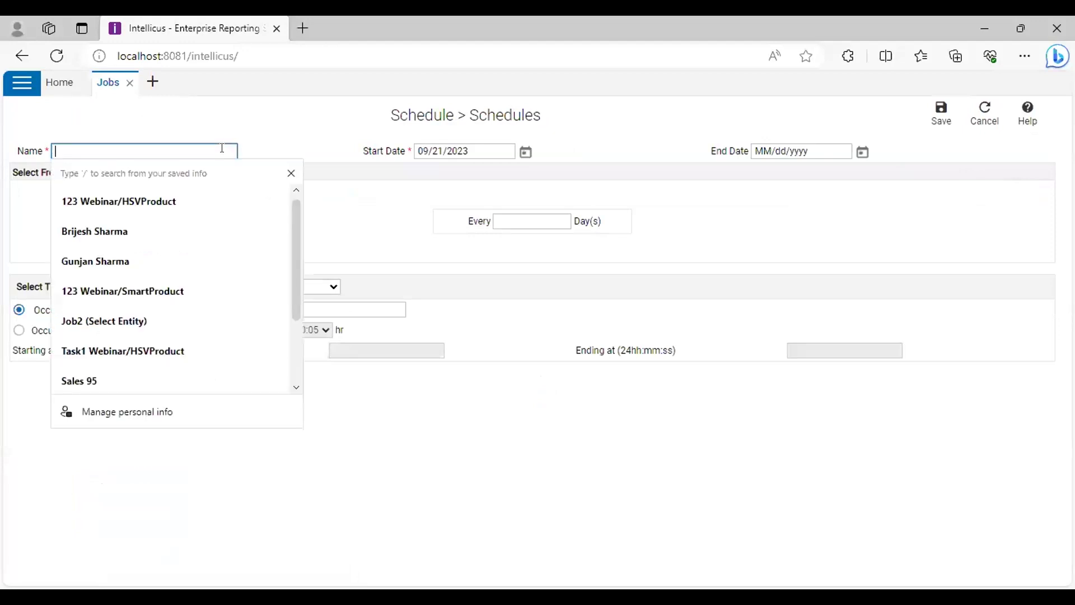
pyautogui.write('Sch')
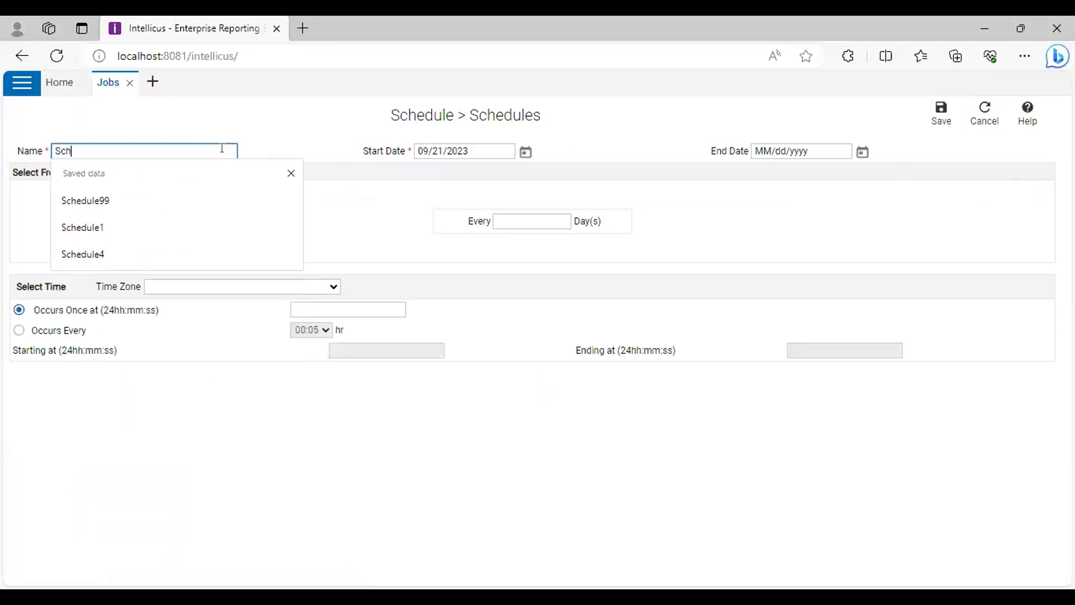
pyautogui.write('edule1')
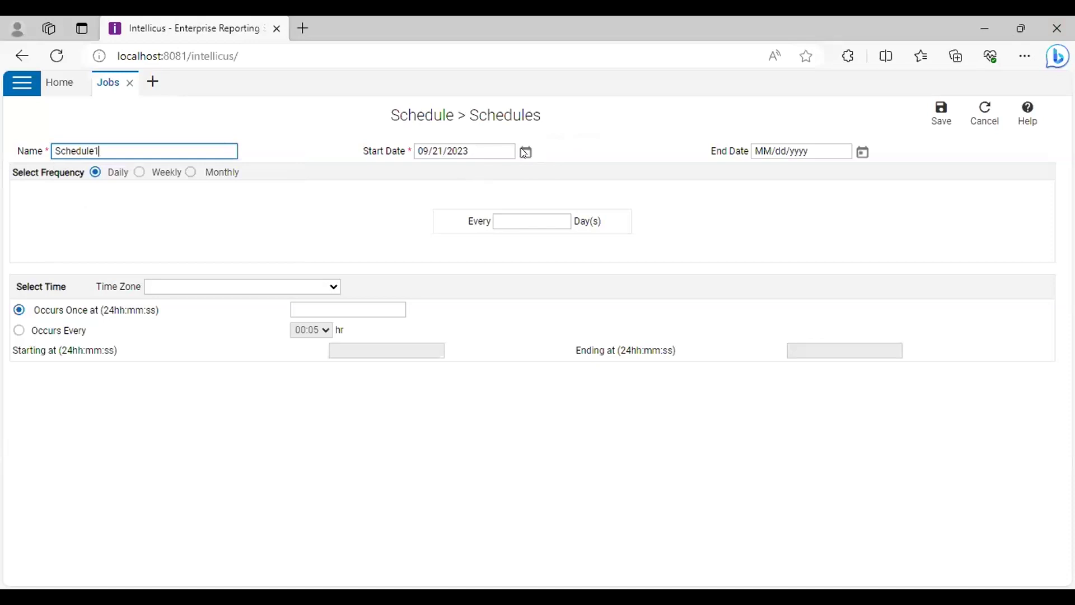
pyautogui.click(525, 152)
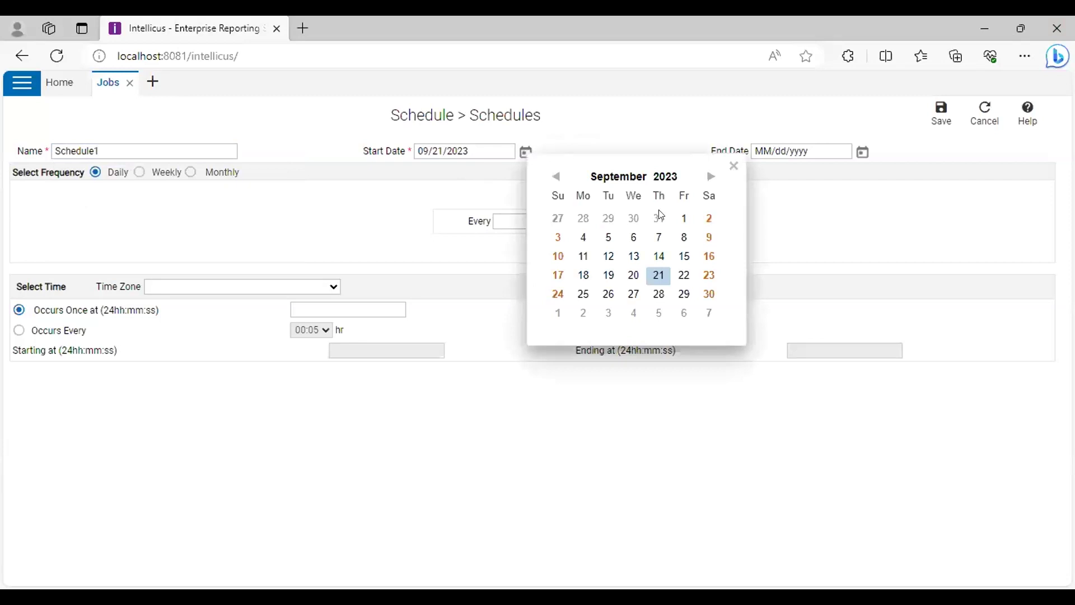
pyautogui.click(684, 275)
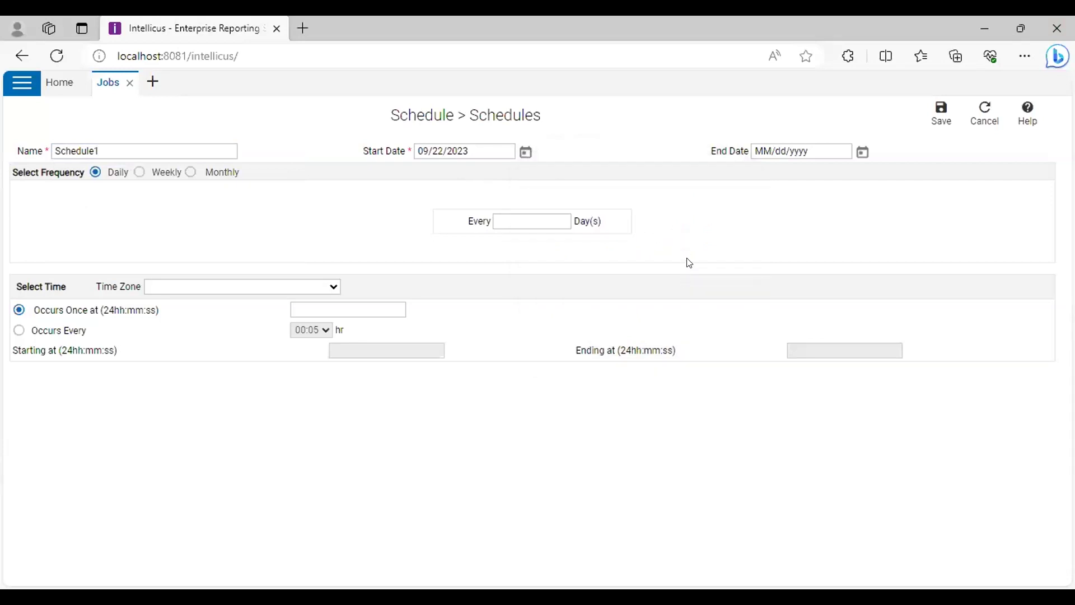
pyautogui.click(862, 147)
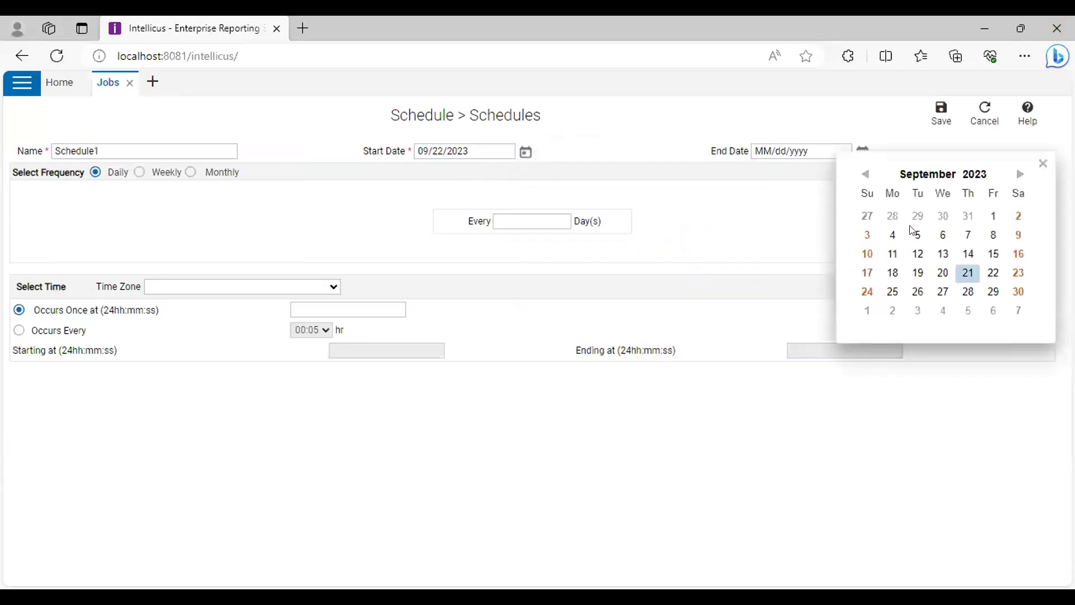
pyautogui.click(969, 292)
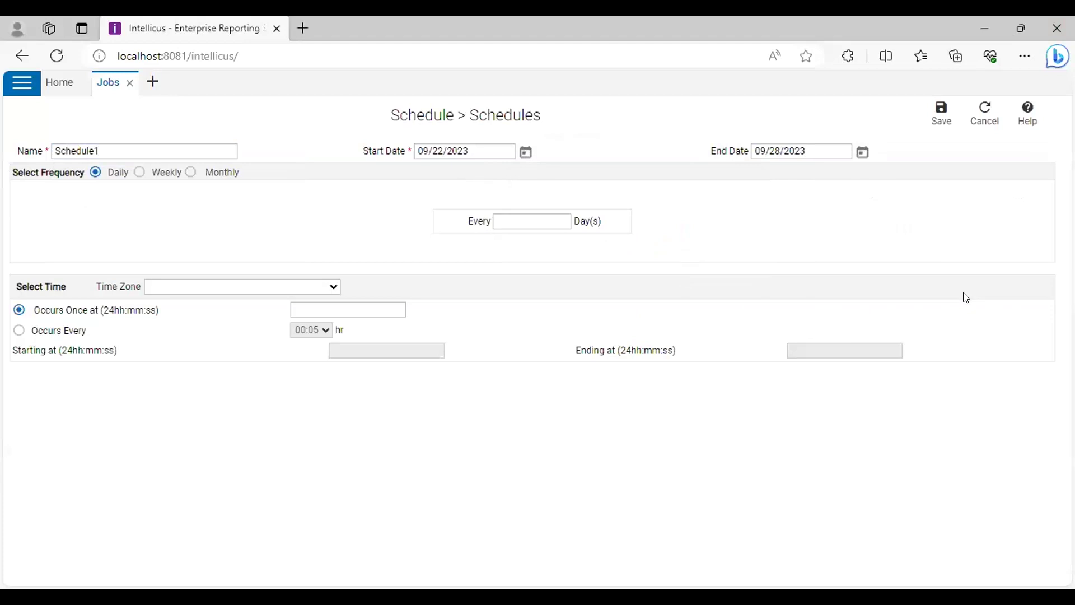
pyautogui.click(322, 285)
# Try the Weekly and Monthly frequencies, then return the schedule to Daily
pyautogui.click(536, 218)
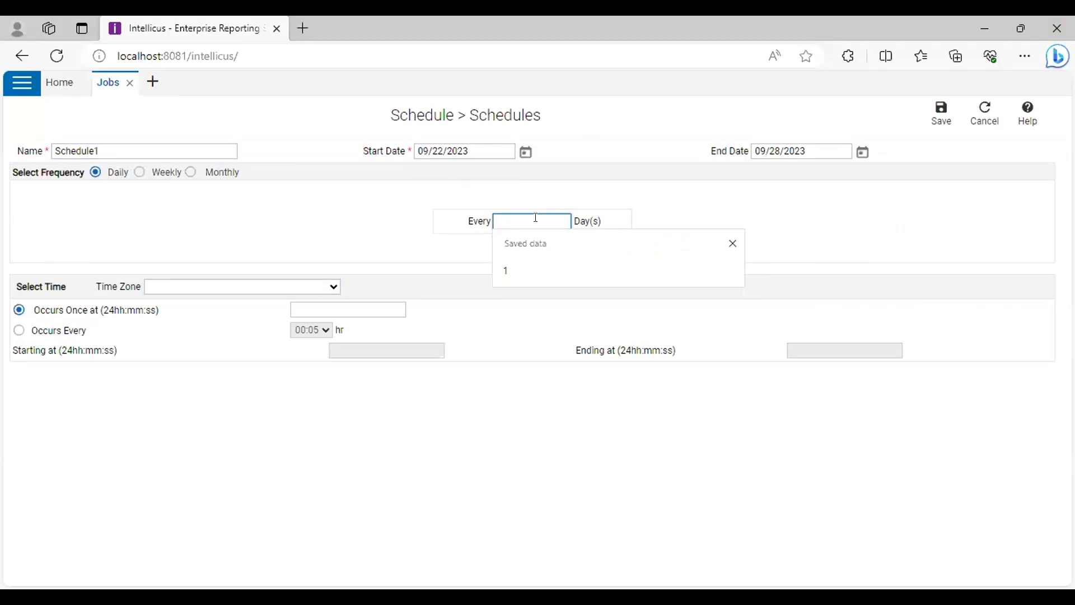
pyautogui.click(139, 172)
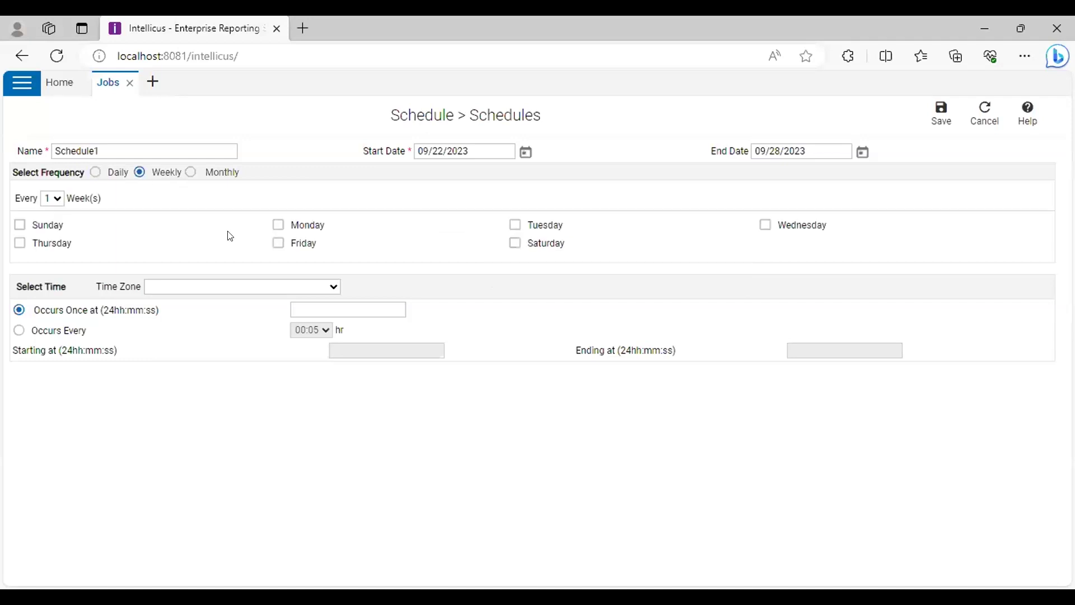
pyautogui.click(55, 198)
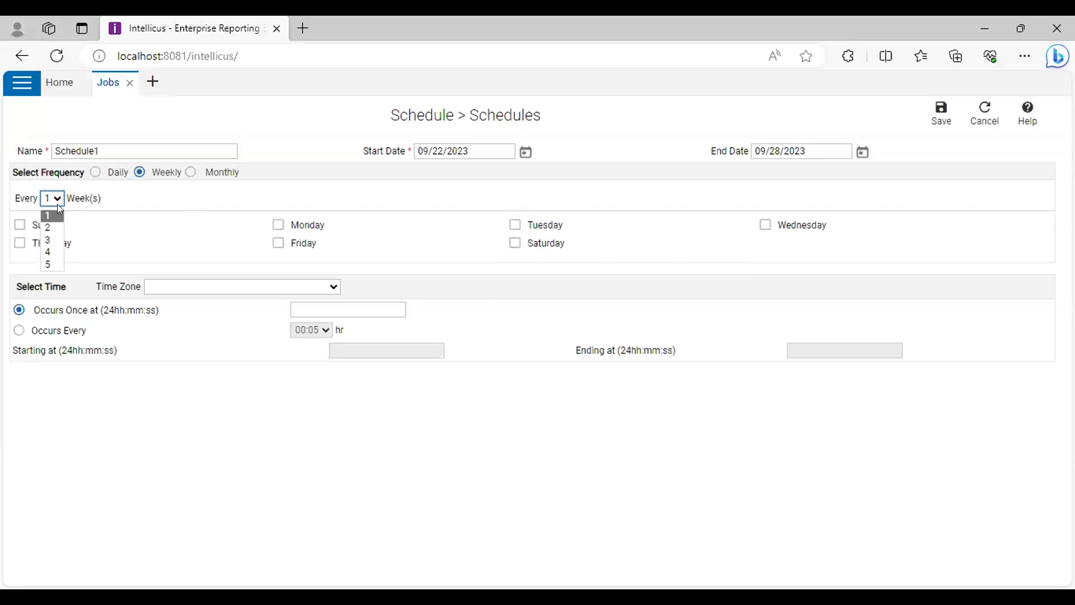
pyautogui.click(191, 173)
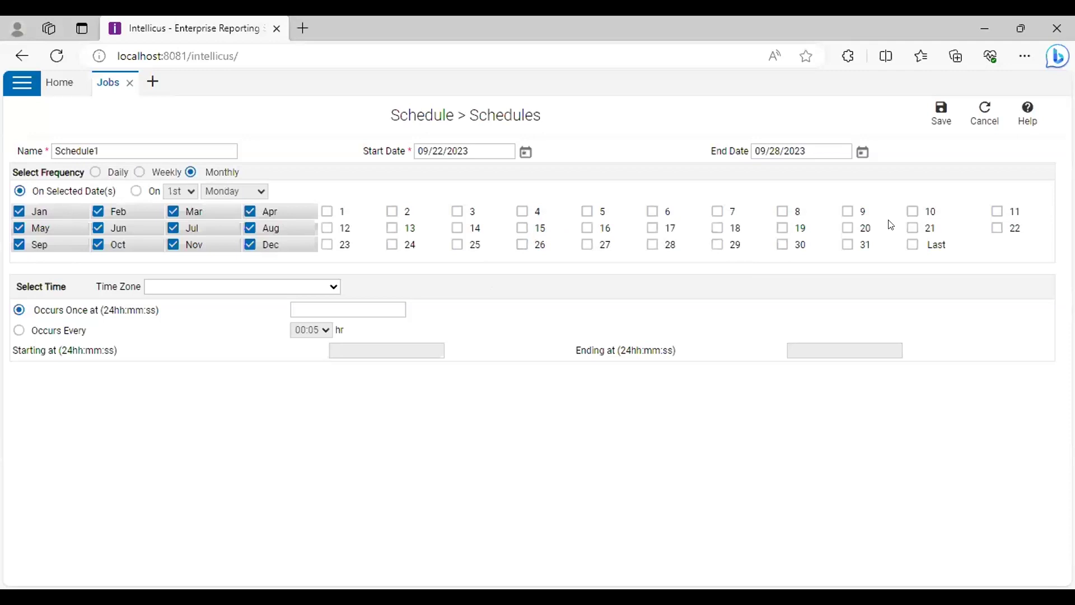
pyautogui.click(95, 173)
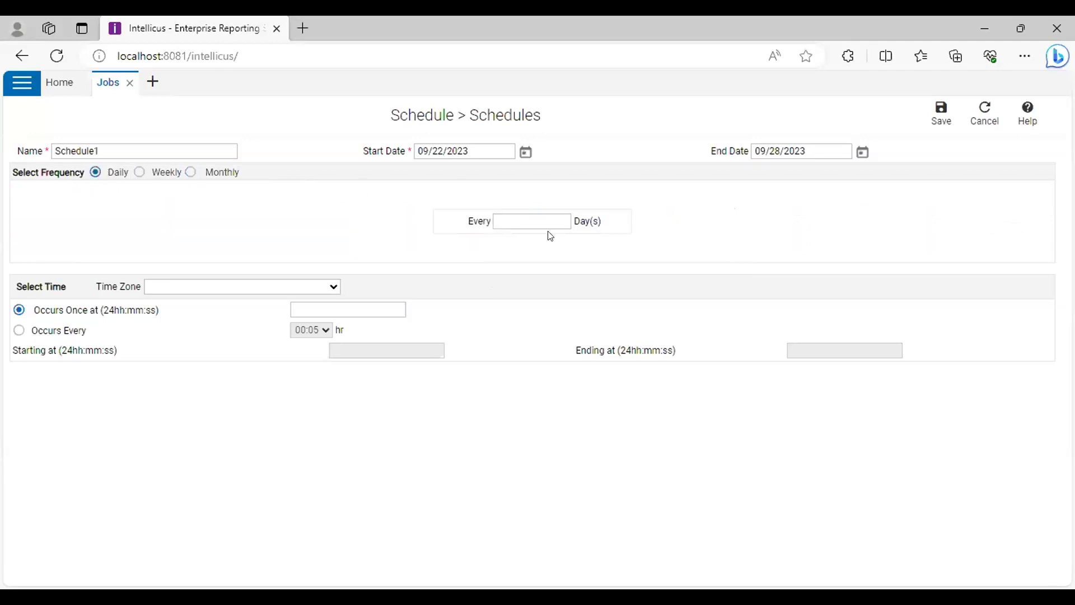
# Set the schedule to repeat every 1 day, occurring once at 12:00:00
pyautogui.click(515, 215)
pyautogui.click(515, 215)
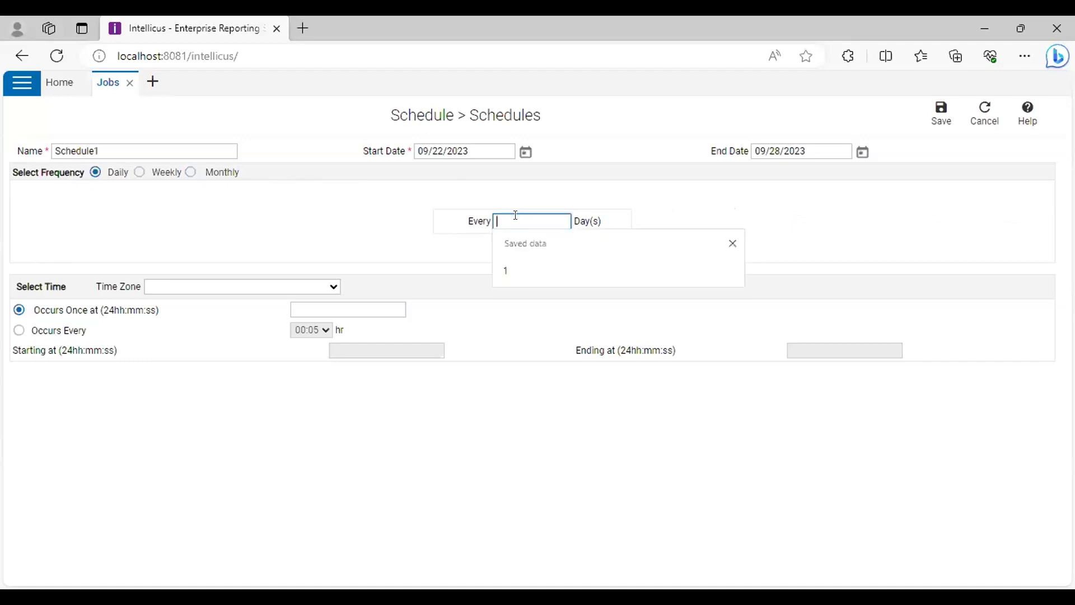
pyautogui.click(511, 261)
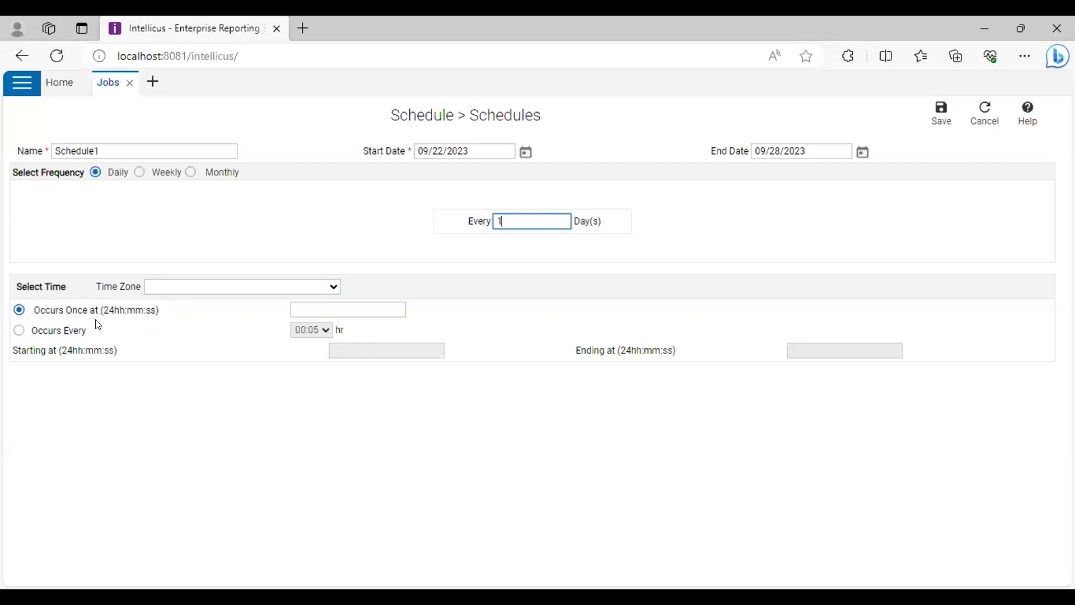
pyautogui.click(296, 308)
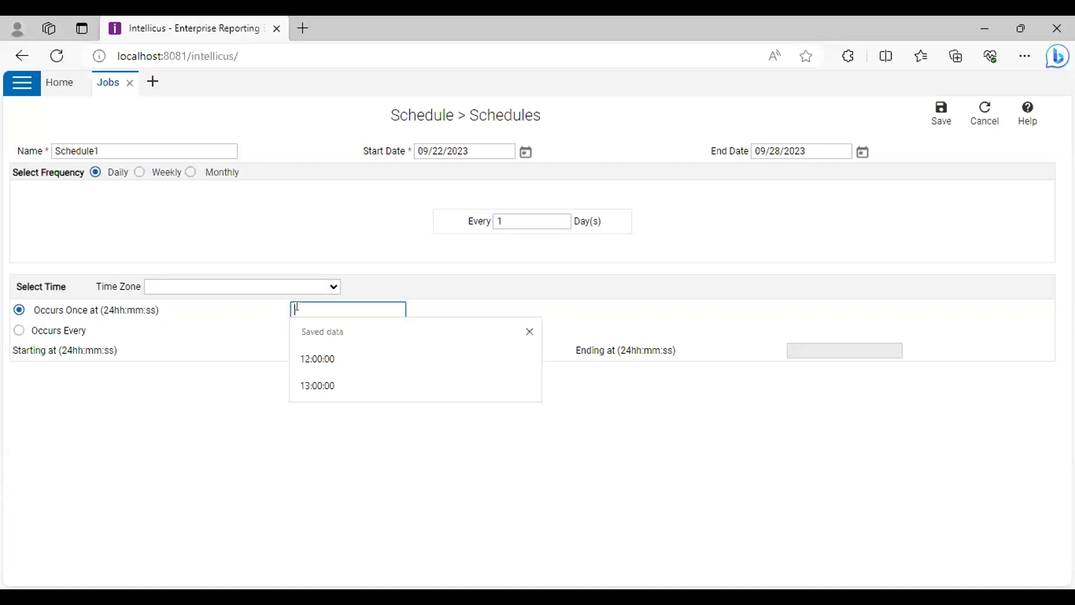
pyautogui.click(317, 359)
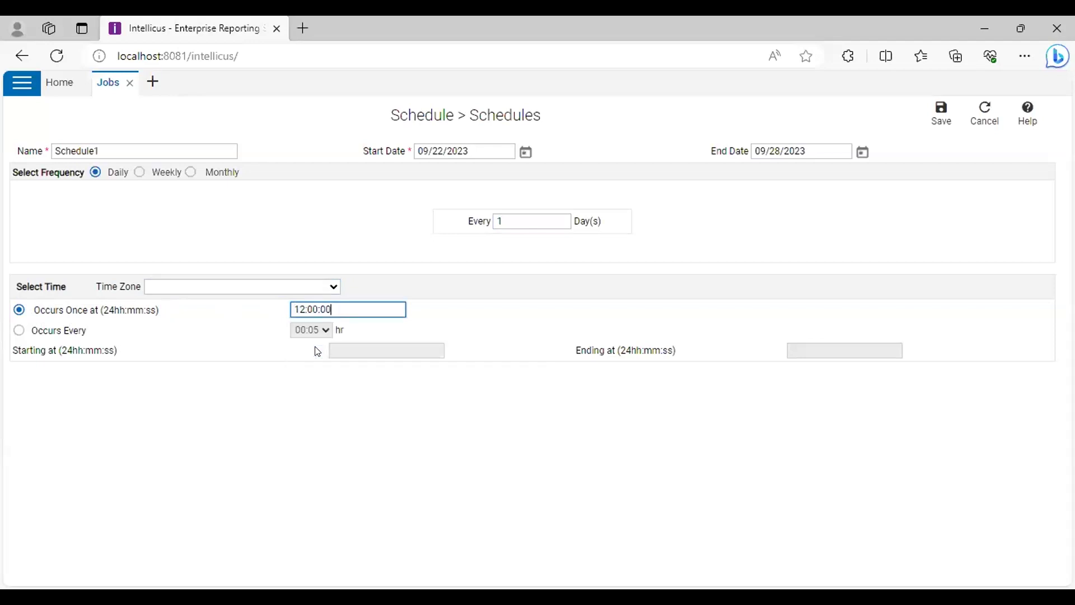
# Make the schedule occur every 1 hr, starting 12:00:00 and ending 23:00:00
pyautogui.click(18, 329)
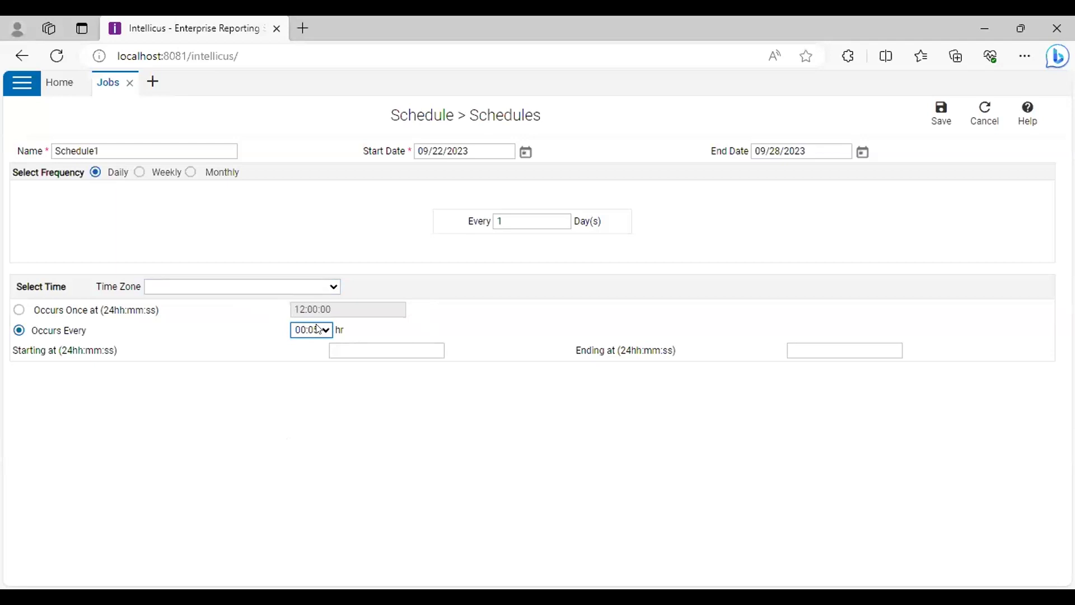
pyautogui.press('1')
pyautogui.click(384, 350)
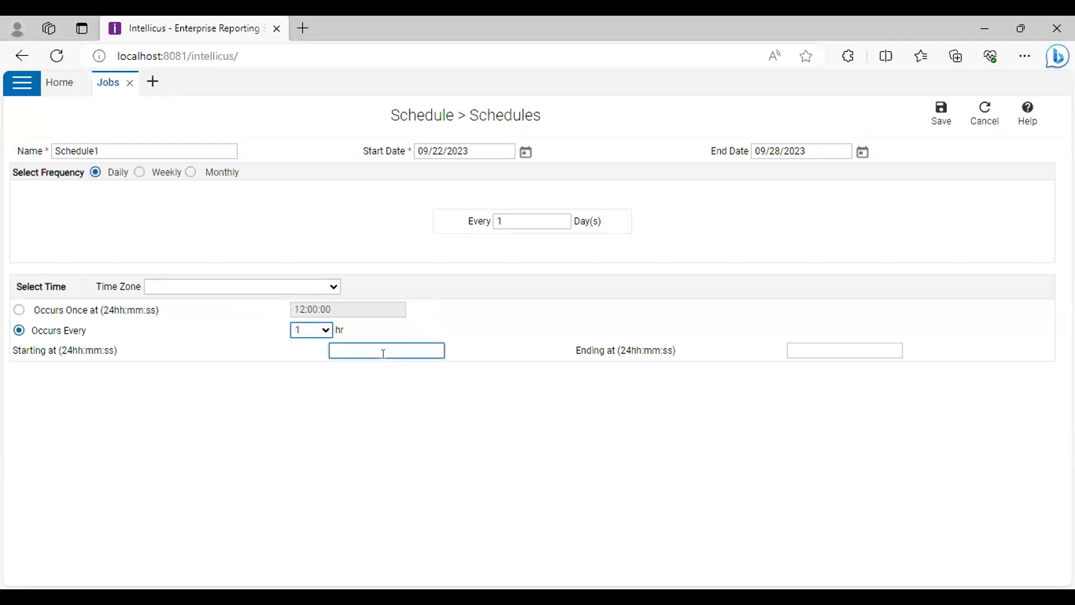
pyautogui.click(385, 348)
pyautogui.click(371, 400)
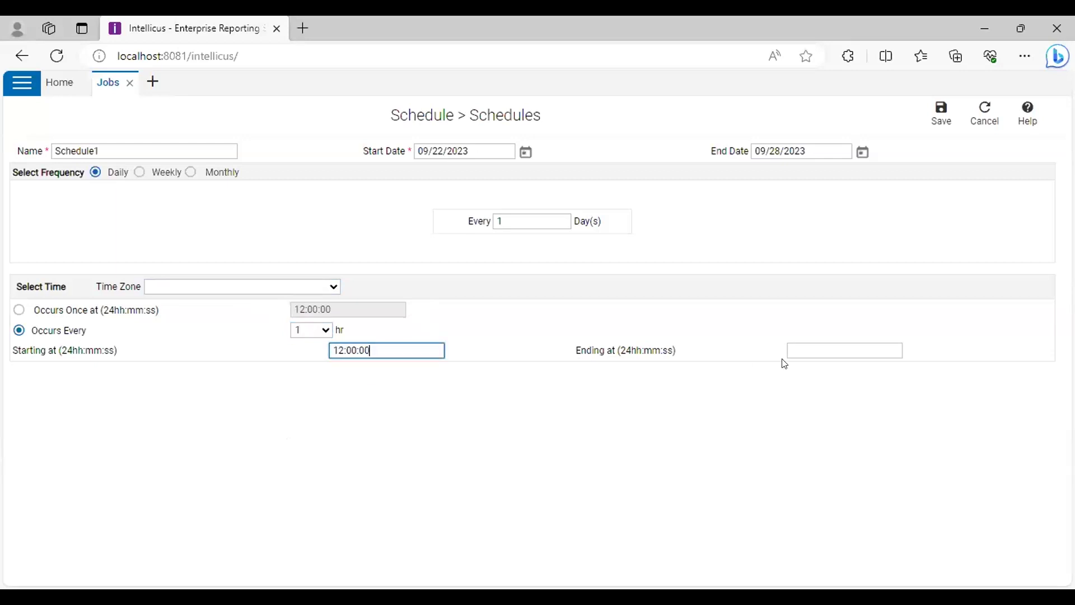
pyautogui.click(812, 350)
pyautogui.click(813, 400)
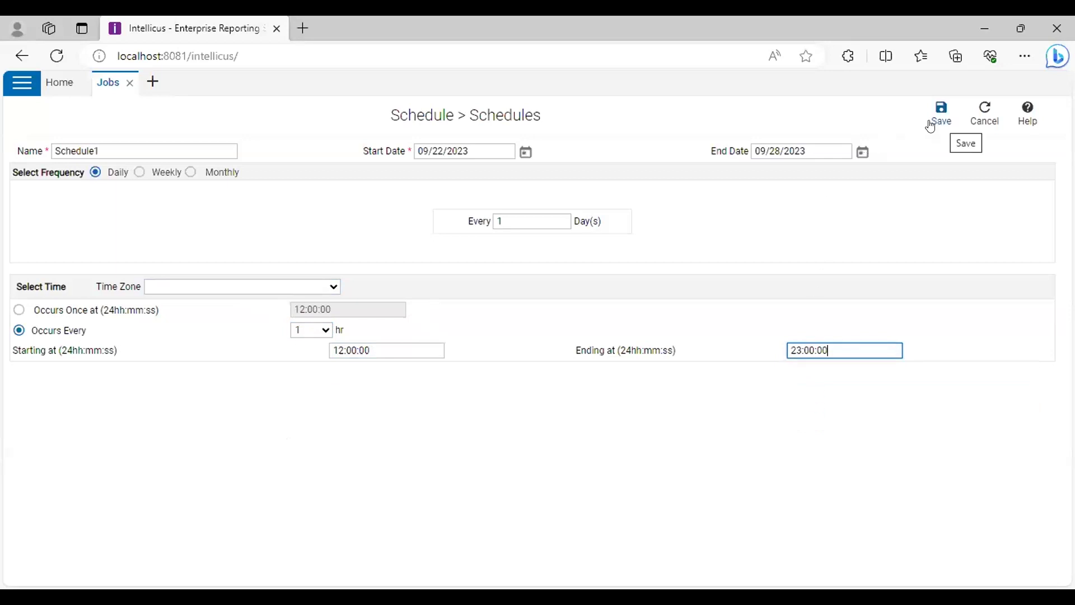
# Rename the schedule to Schedule11 and save it
pyautogui.click(109, 139)
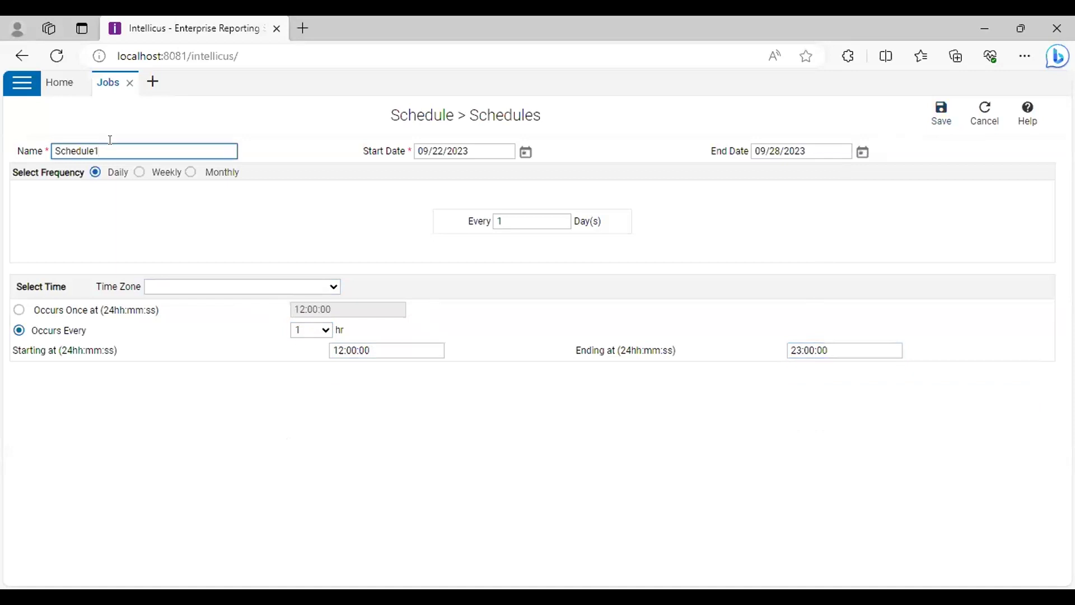
pyautogui.press('BackSpace')
pyautogui.write('11')
pyautogui.click(938, 121)
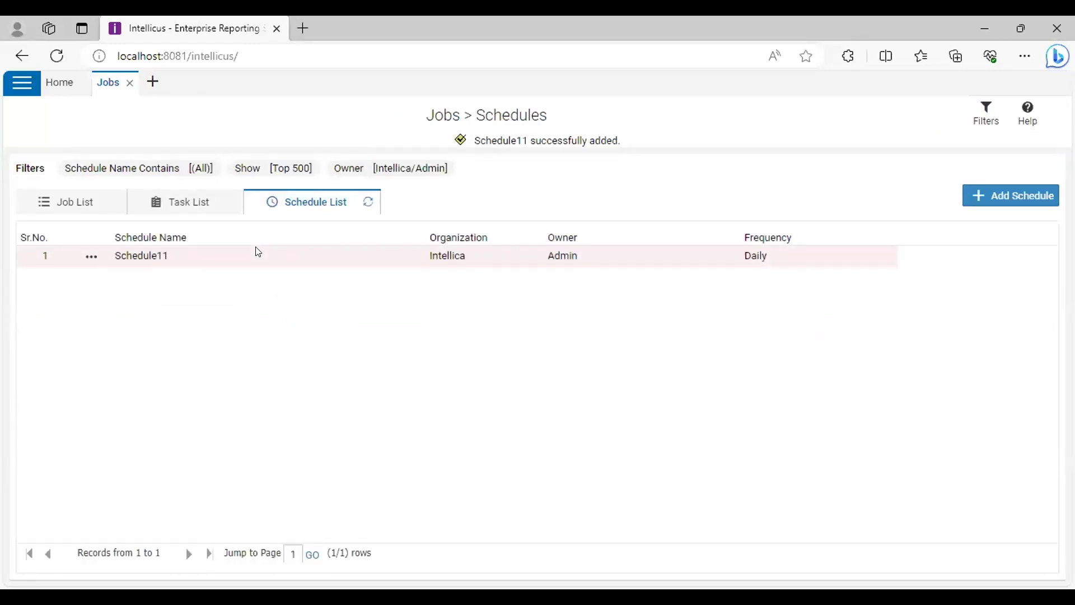
# From the task list, add a new task named Task11 and open its entity list
pyautogui.click(205, 207)
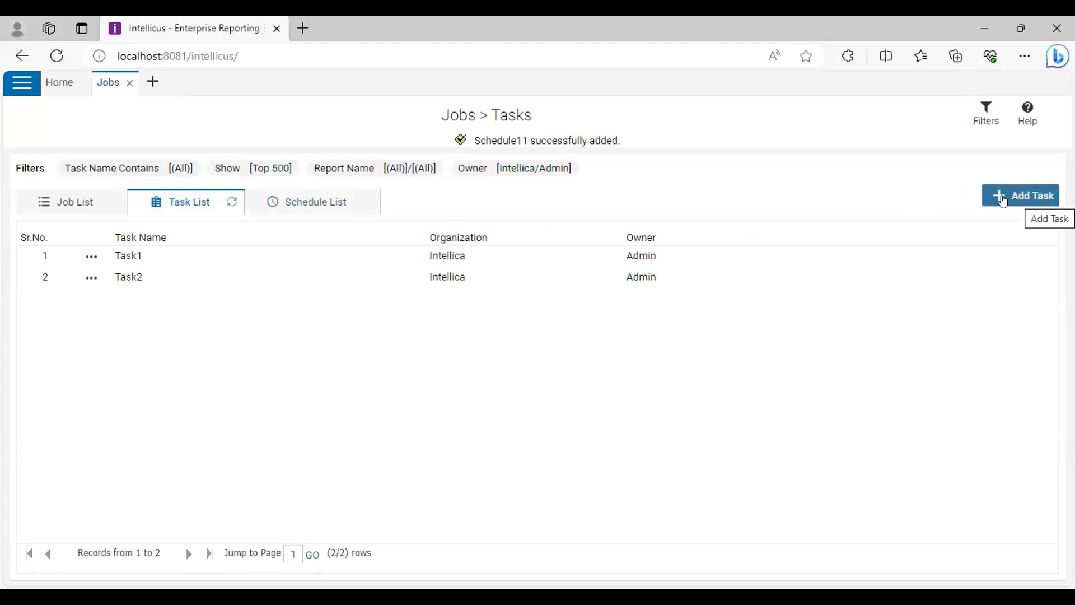
pyautogui.click(1017, 200)
pyautogui.click(132, 149)
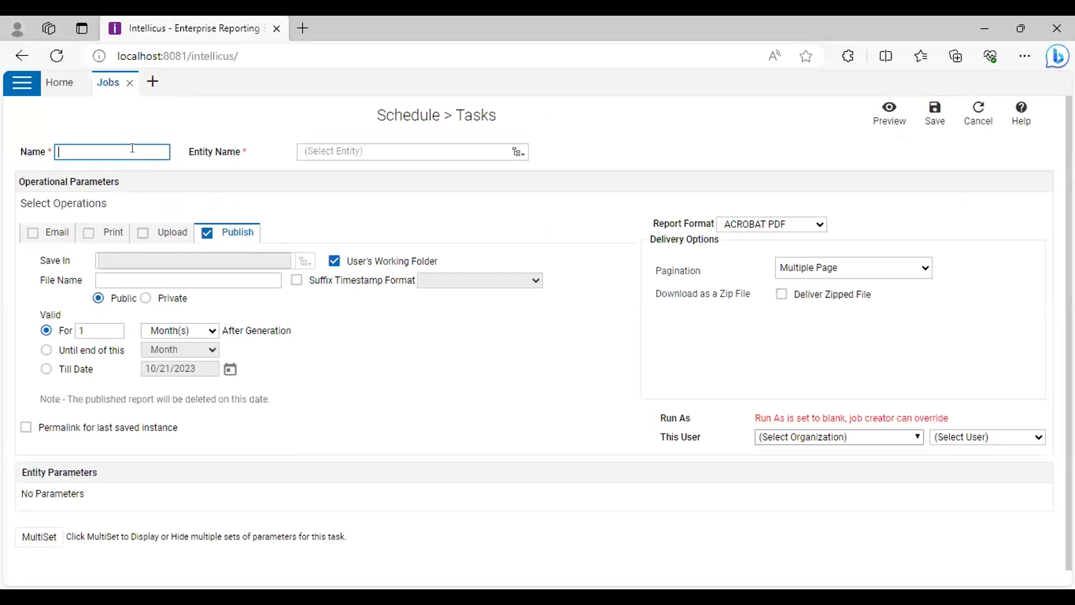
pyautogui.click(132, 149)
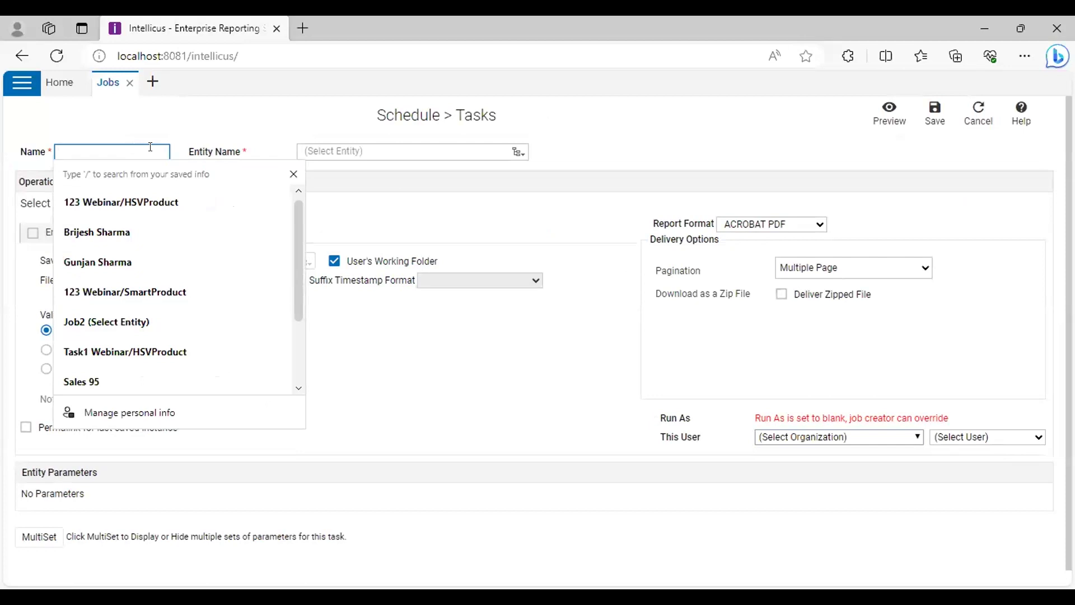
pyautogui.write('Task')
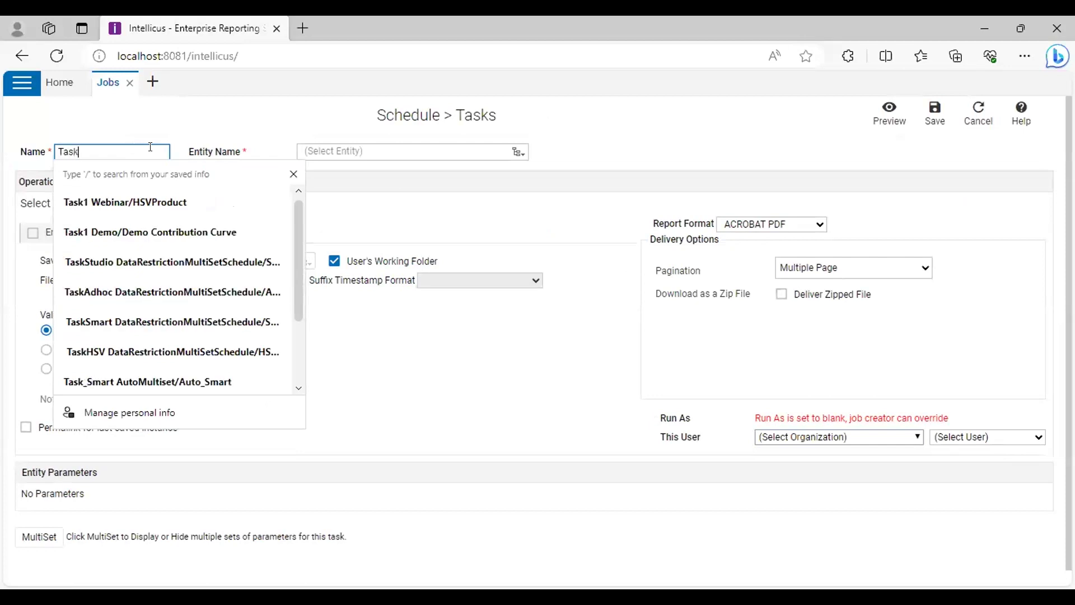
pyautogui.write('11')
pyautogui.click(515, 151)
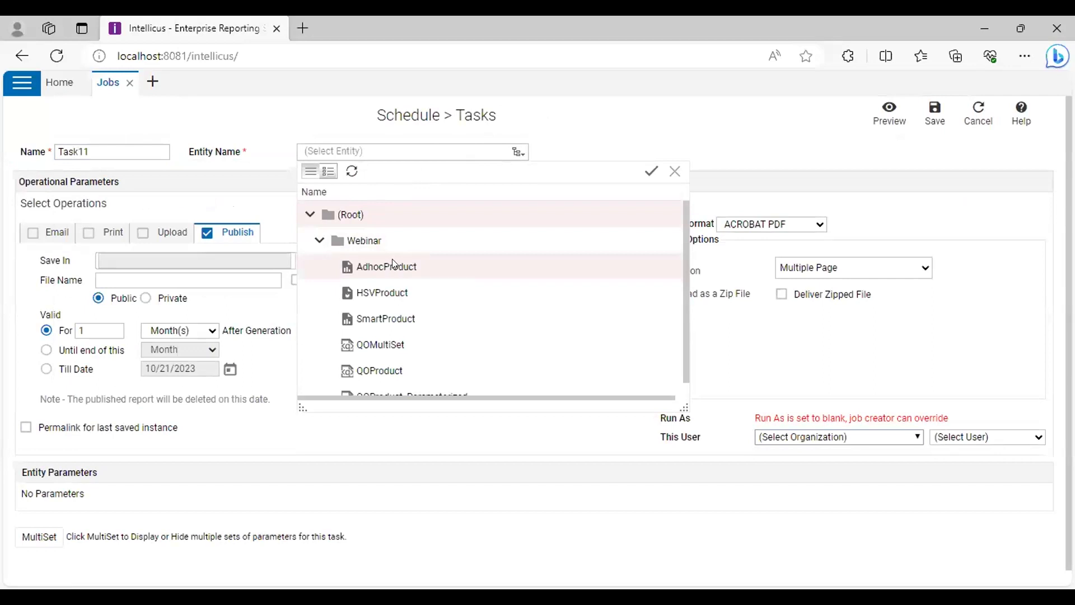
# Set Task11's entity to Webinar/AdhocProduct and show the email delivery settings
pyautogui.click(392, 263)
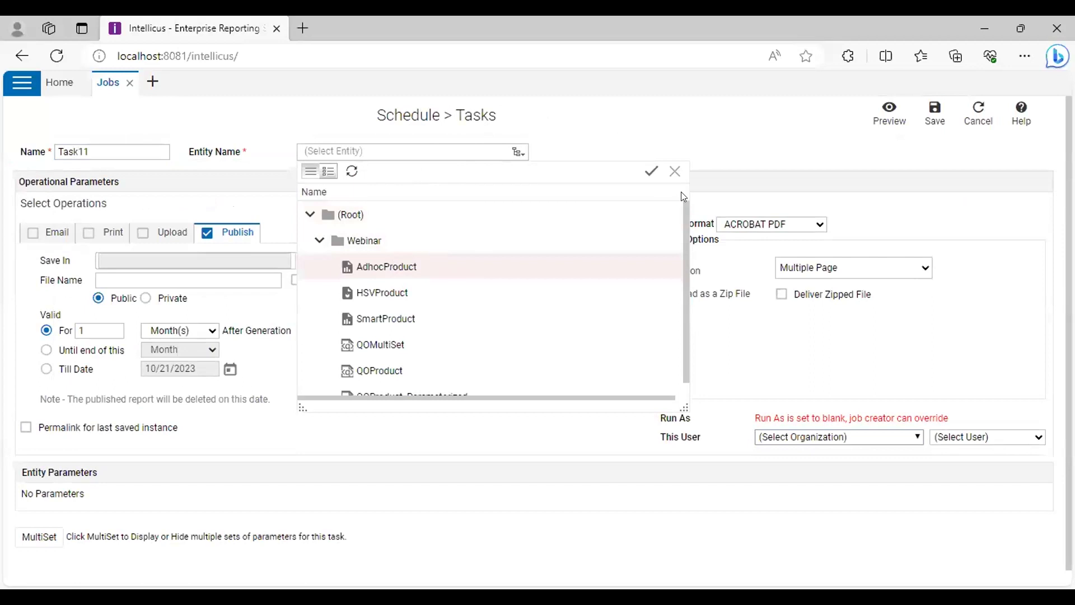
pyautogui.click(651, 170)
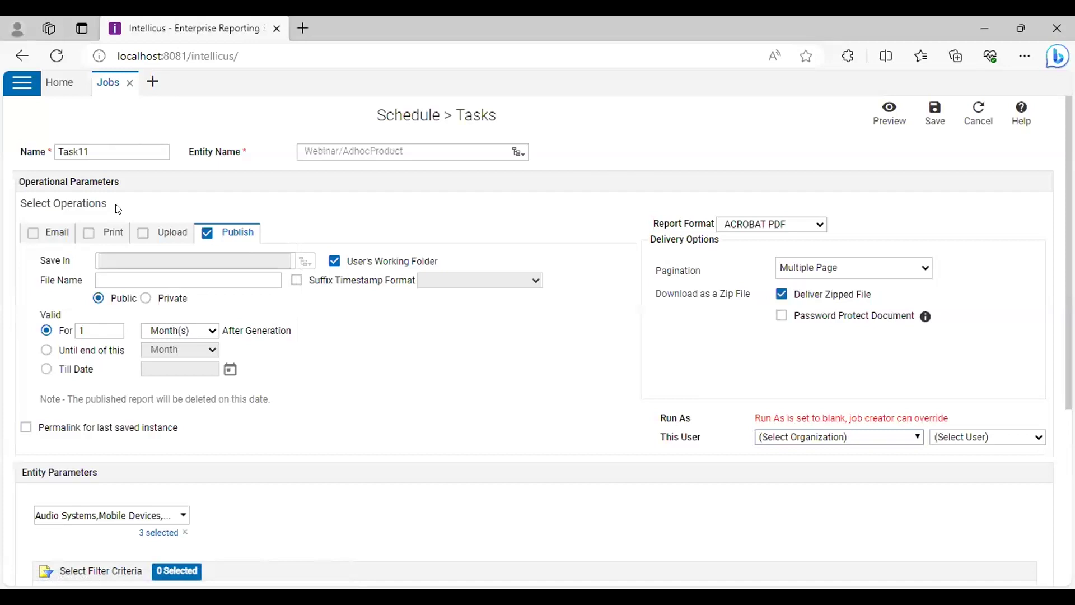
pyautogui.click(51, 232)
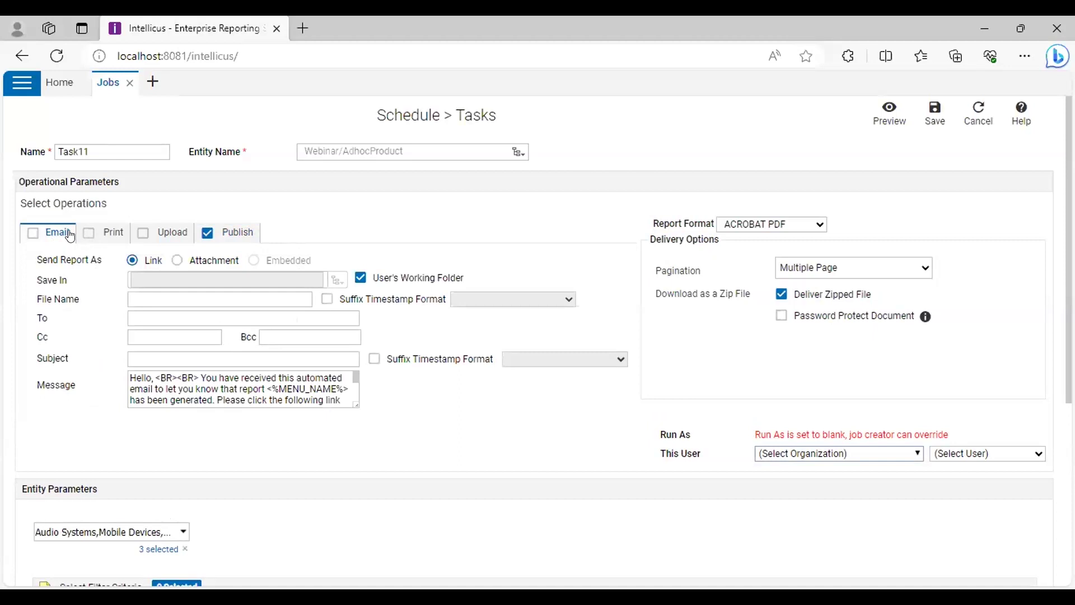
# Inspect the email file name and recipient fields, leaving them empty
pyautogui.click(157, 291)
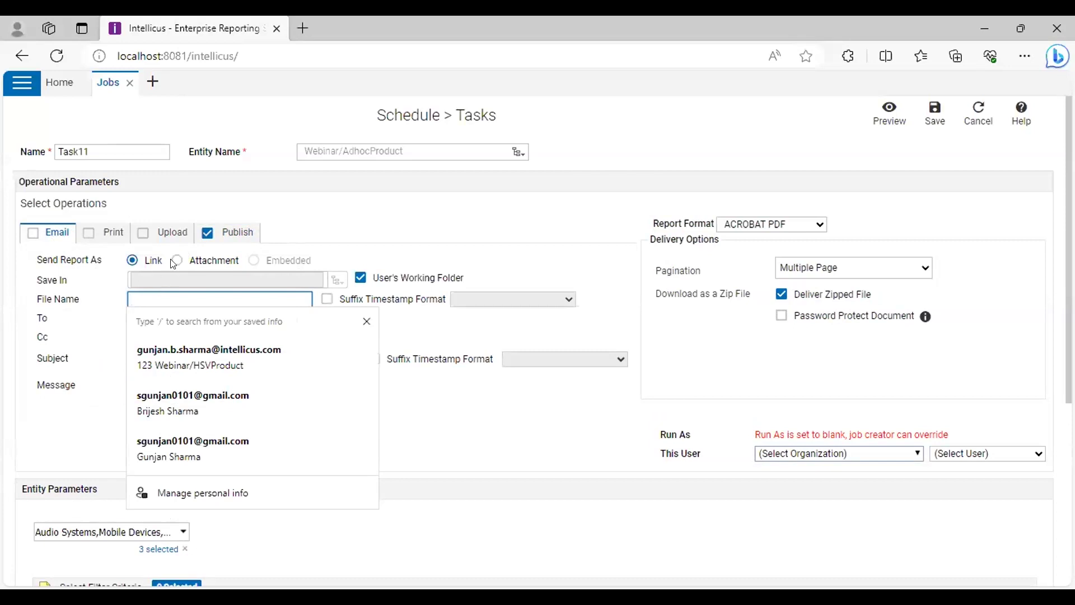
pyautogui.click(343, 251)
pyautogui.click(147, 314)
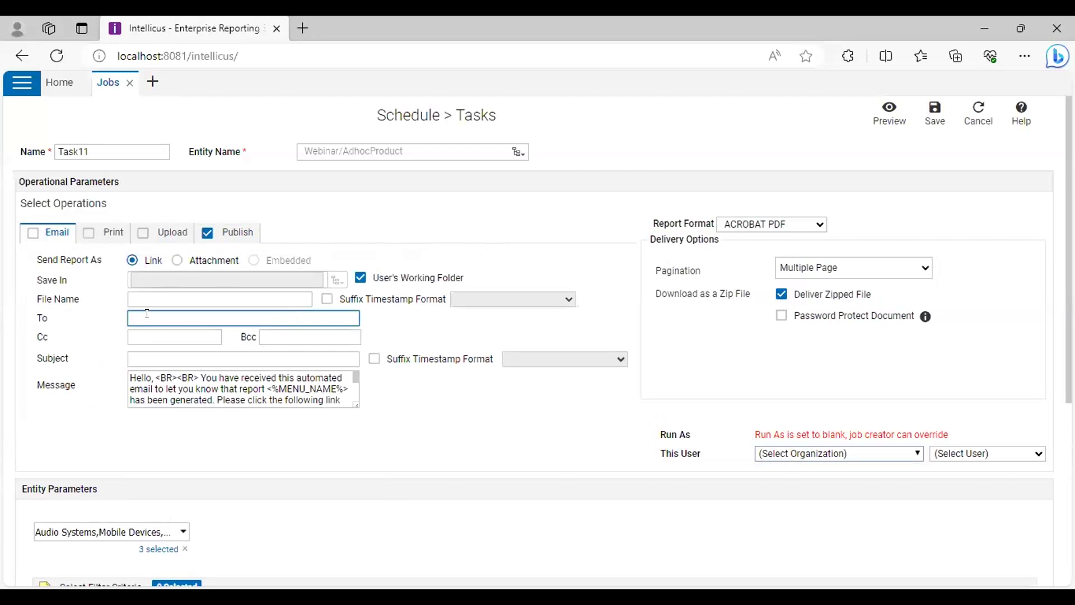
pyautogui.click(121, 316)
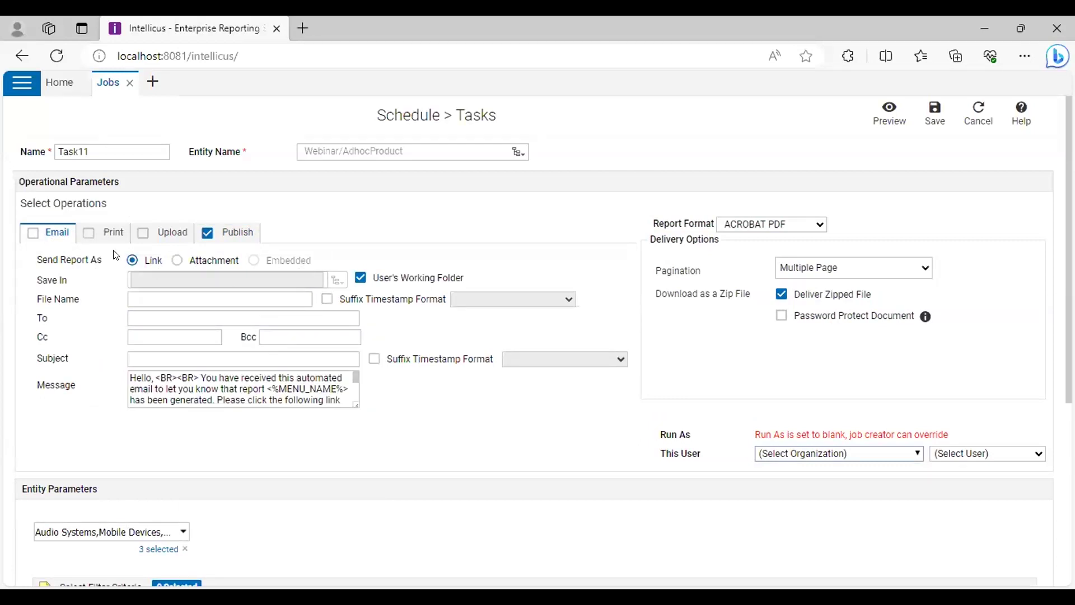
# Review the print delivery options, including the number of copies
pyautogui.click(101, 235)
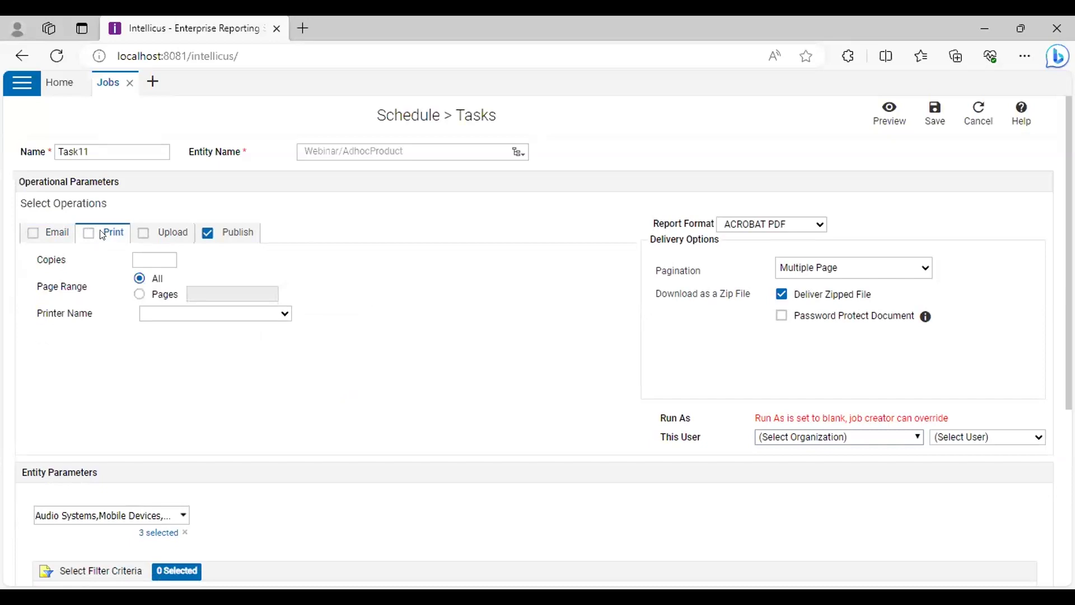
pyautogui.click(89, 232)
pyautogui.click(89, 232)
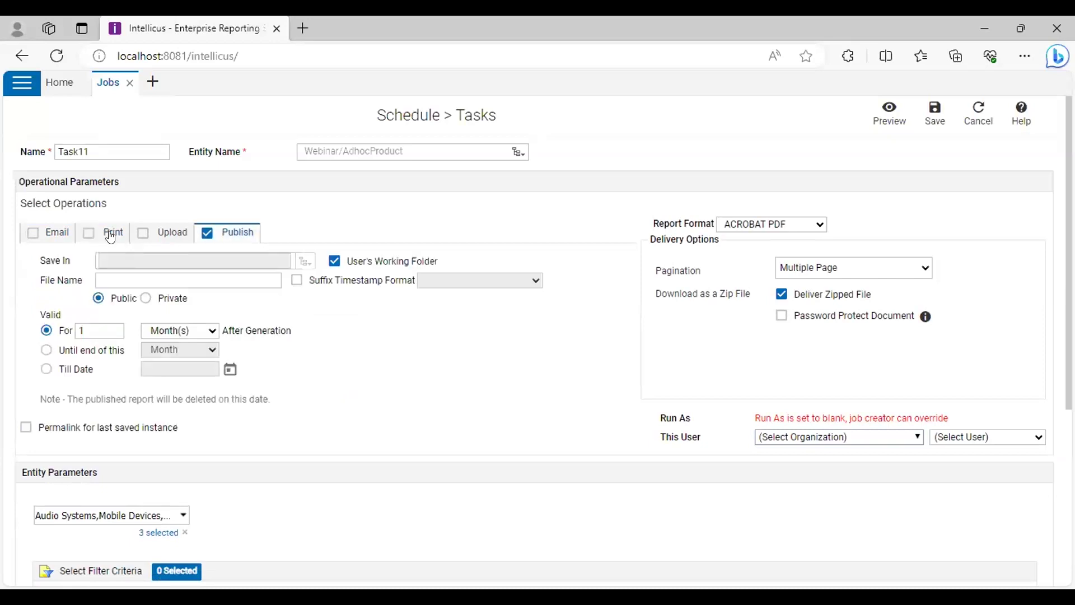
pyautogui.click(111, 231)
pyautogui.click(149, 261)
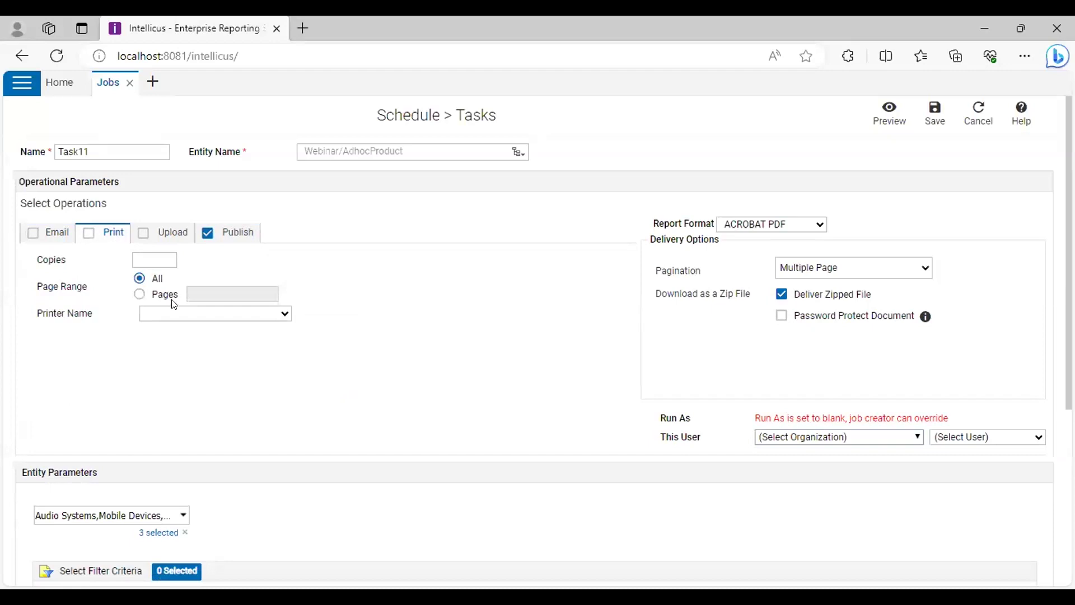
# Turn upload delivery on and off again, leaving only publishing enabled
pyautogui.click(170, 238)
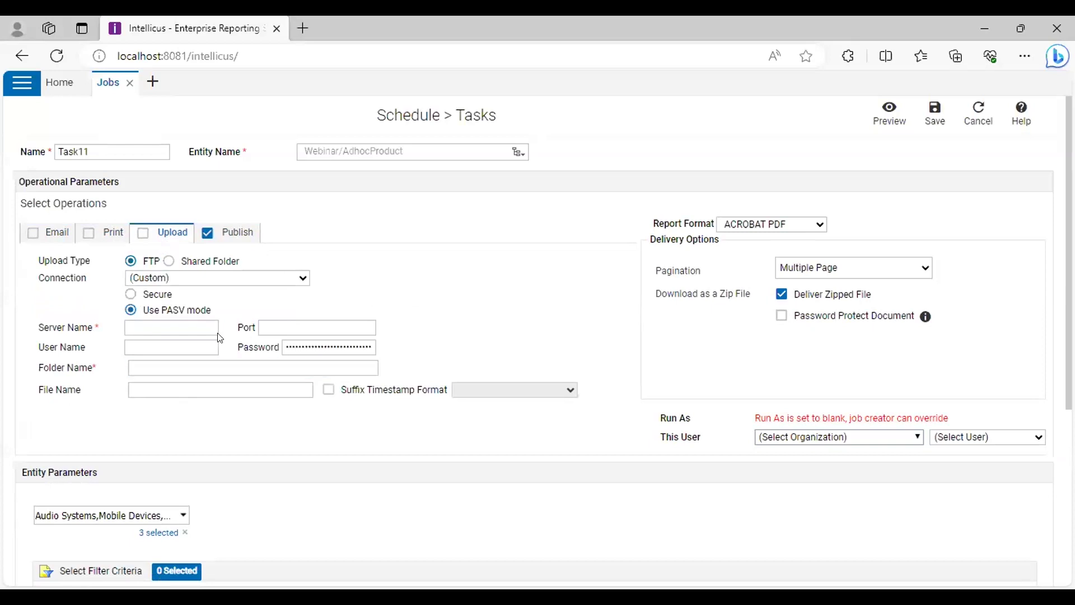
pyautogui.click(143, 234)
pyautogui.click(143, 234)
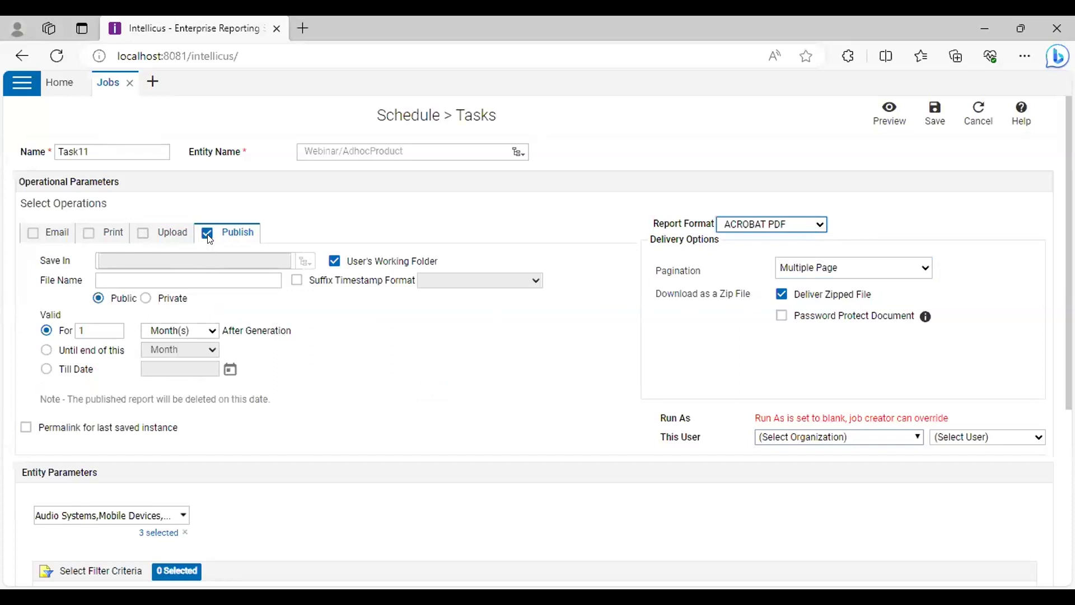
# Enter PublishAdhoc11 as the published file name
pyautogui.click(187, 268)
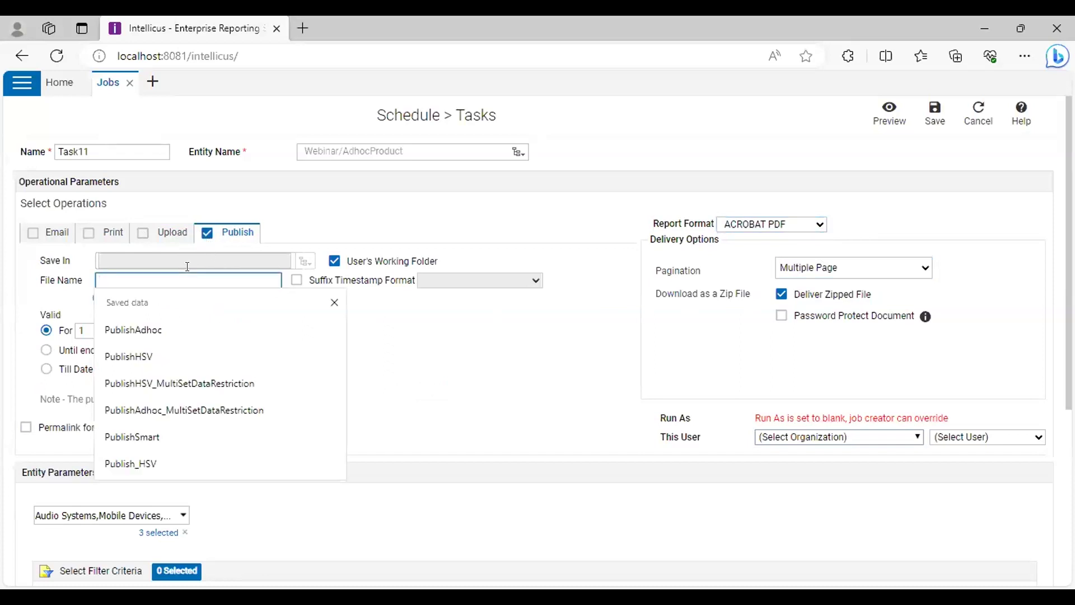
pyautogui.write('PublishAdhoc11')
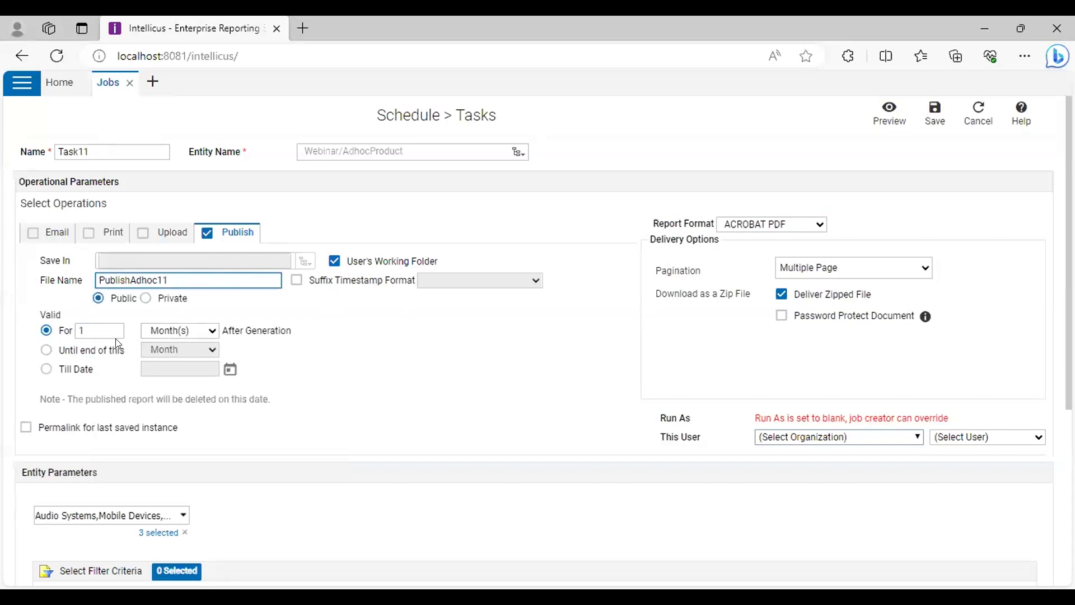
pyautogui.click(193, 331)
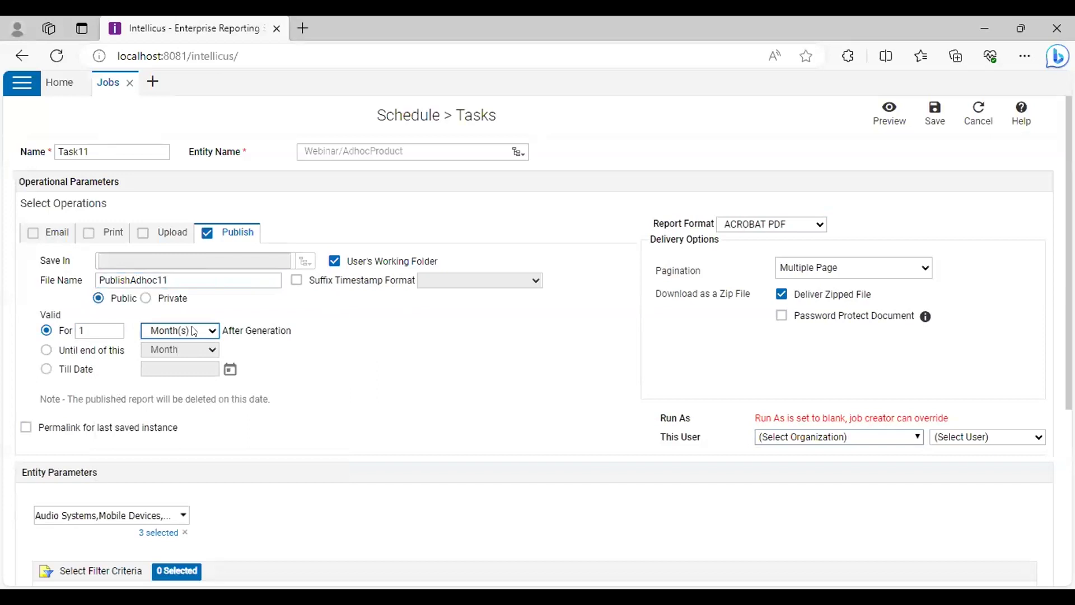
# Set validity to Till Date and enable a permalink for the last saved instance
pyautogui.click(97, 326)
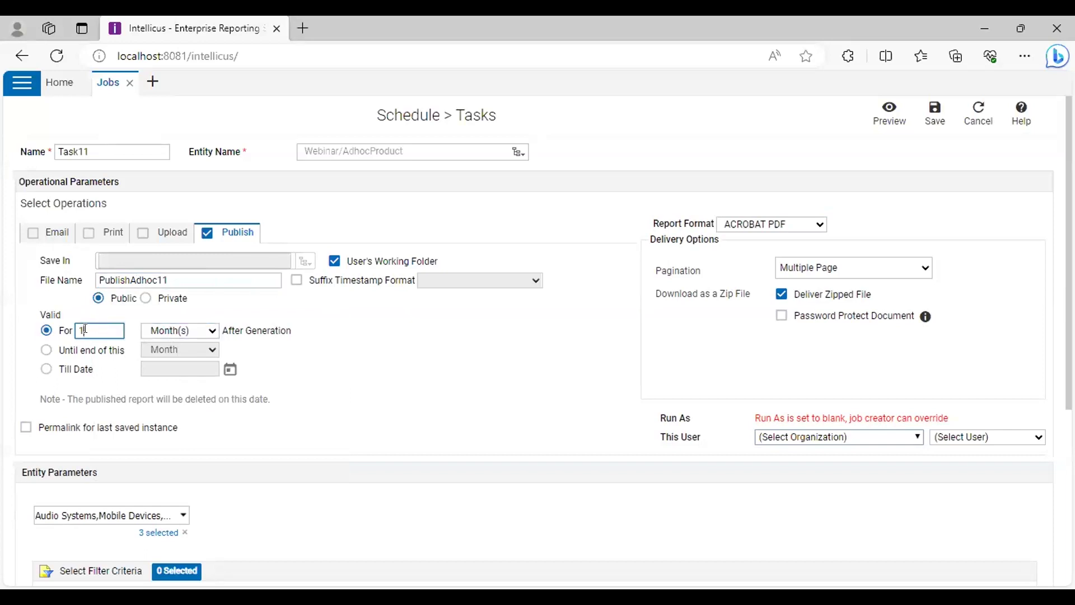
pyautogui.click(47, 349)
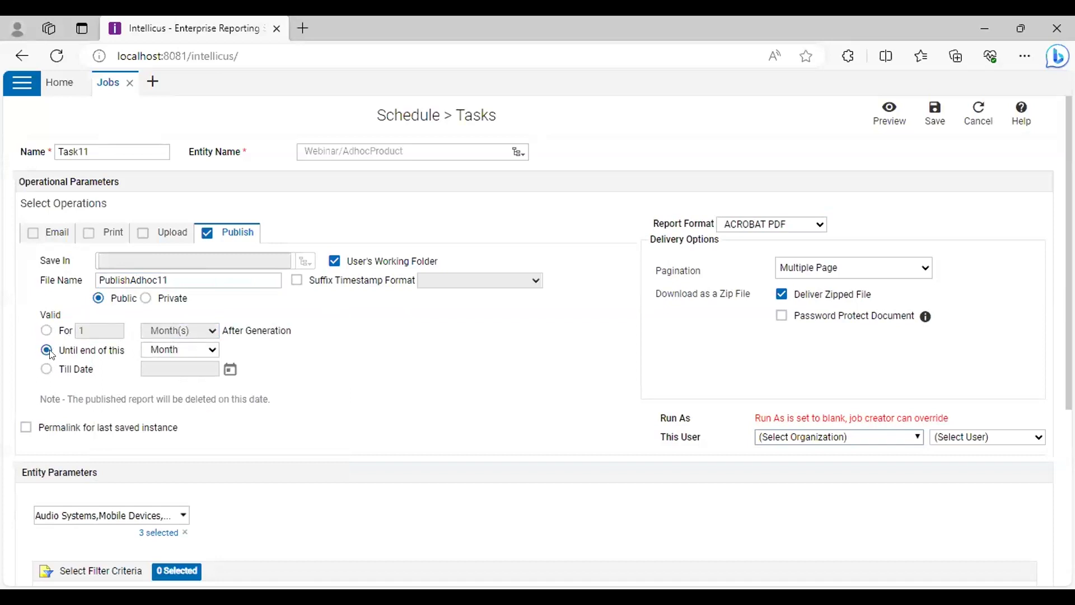
pyautogui.click(230, 369)
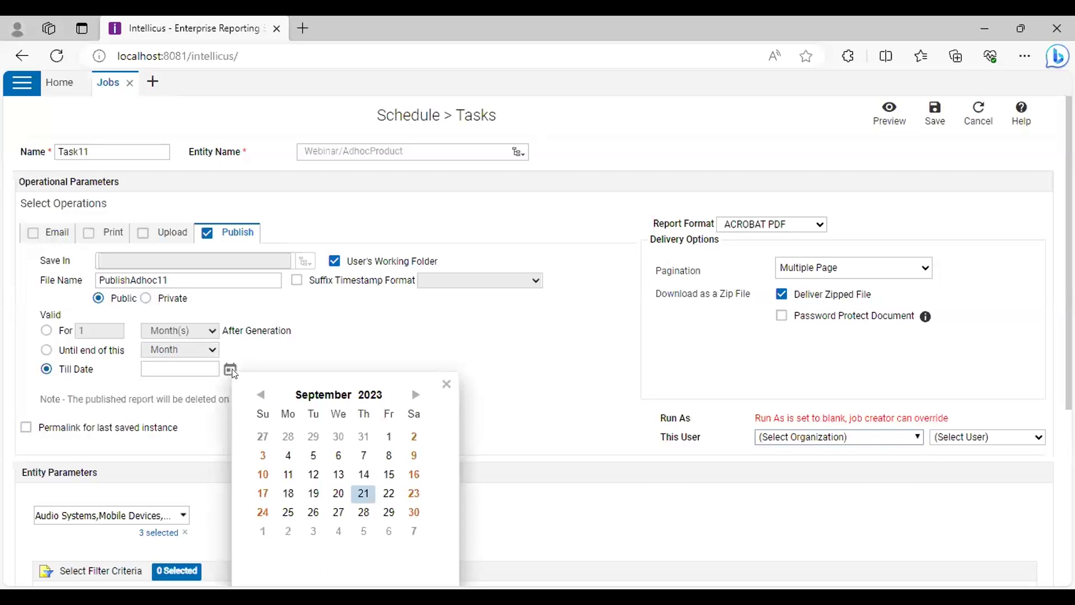
pyautogui.click(446, 384)
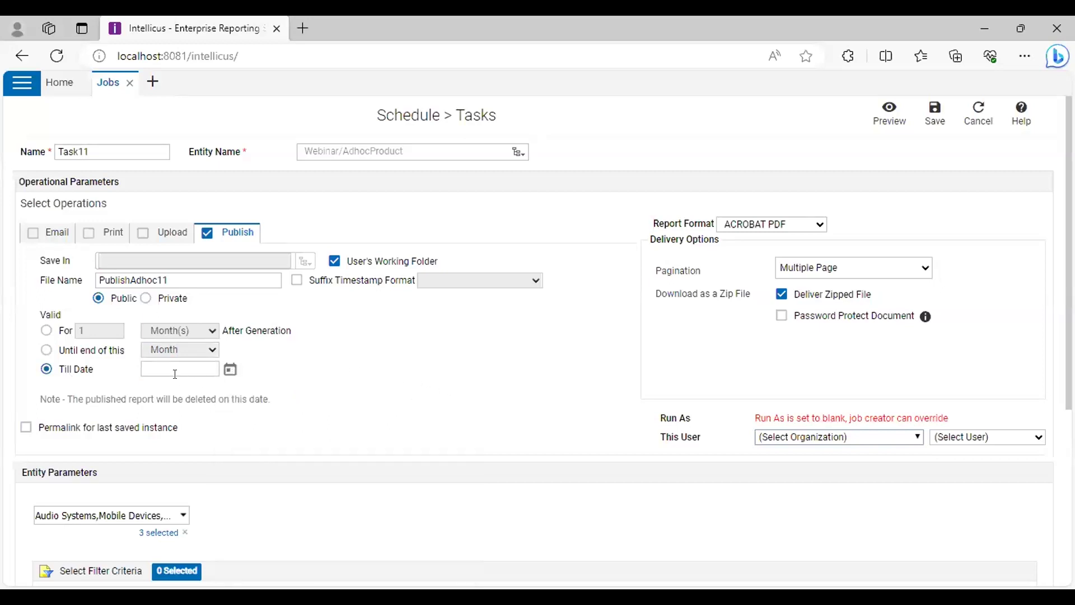
pyautogui.click(26, 427)
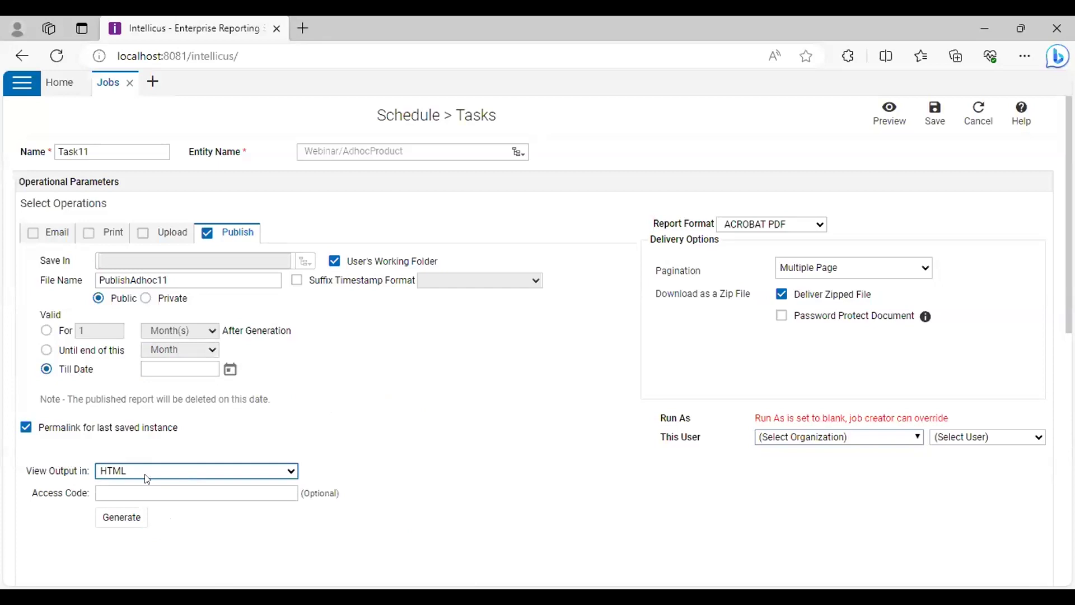
# Generate the permalink URL, select it, then untick Permalink for last saved instance
pyautogui.click(172, 493)
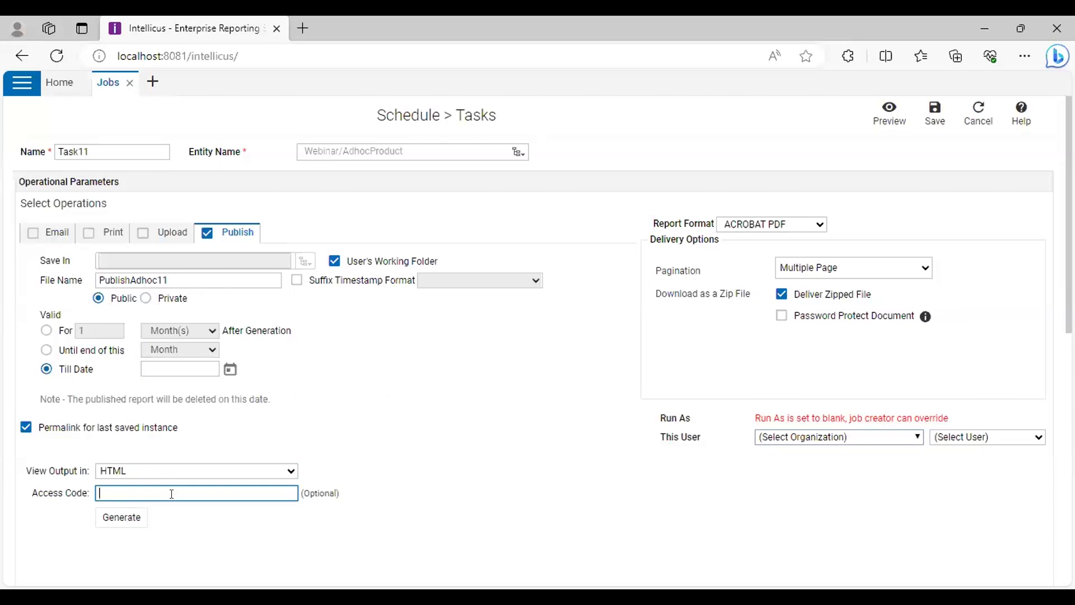
pyautogui.click(125, 516)
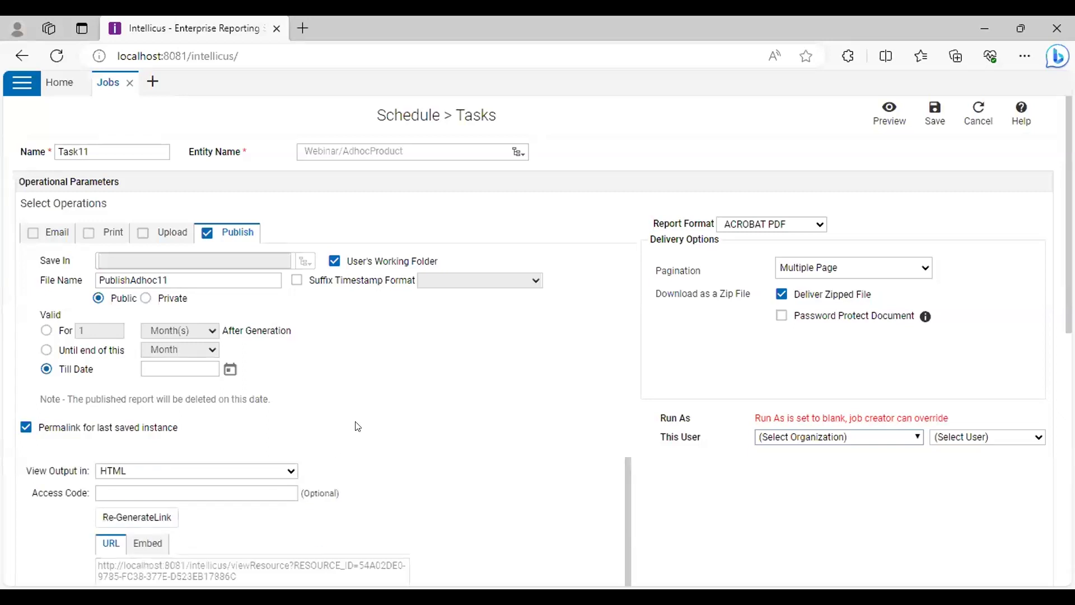
pyautogui.scroll(-3, 354, 425)
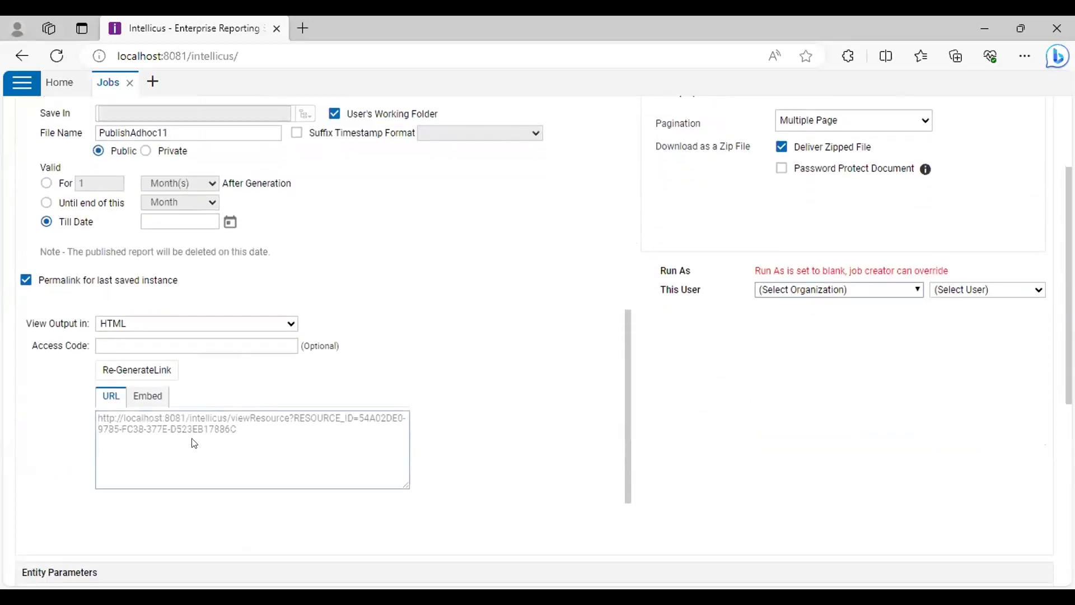
pyautogui.click(255, 448)
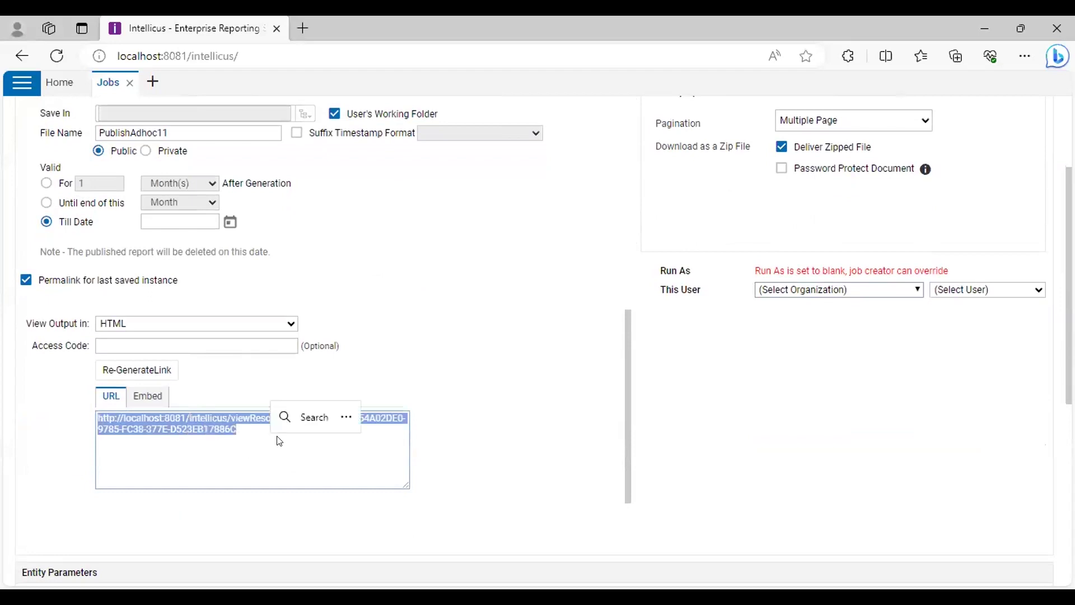
pyautogui.click(273, 450)
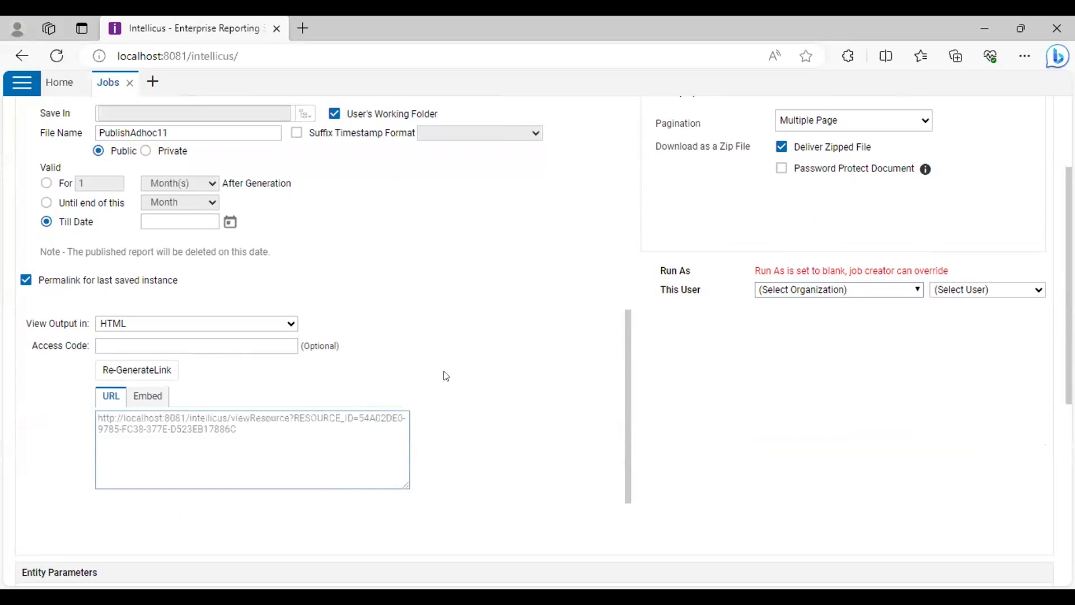
pyautogui.click(26, 279)
pyautogui.scroll(3, 509, 398)
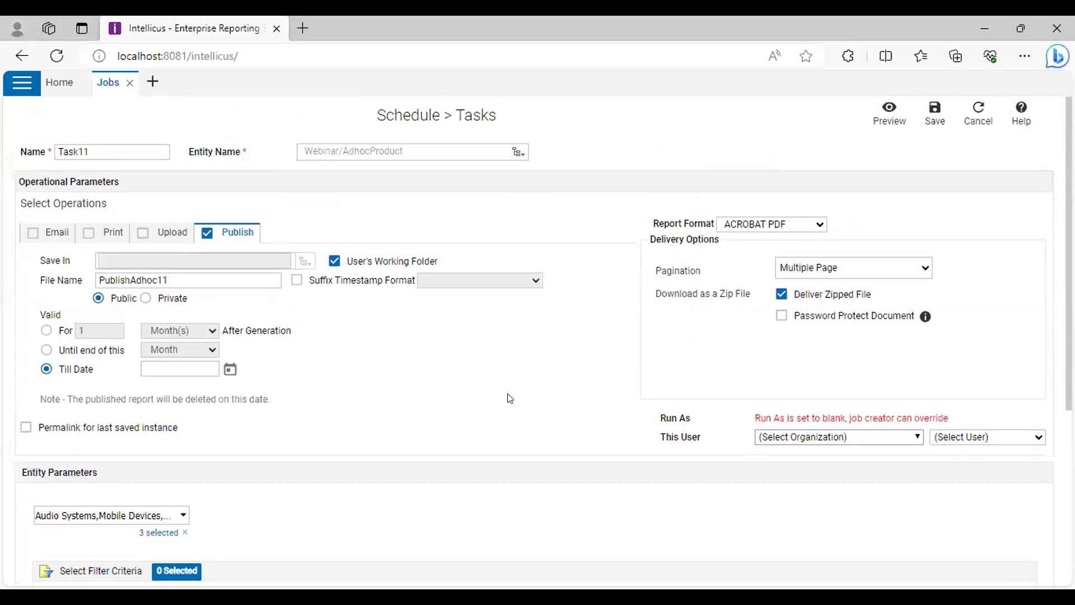
# Check that all three product types are still selected in the entity parameter list
pyautogui.scroll(-3, 509, 387)
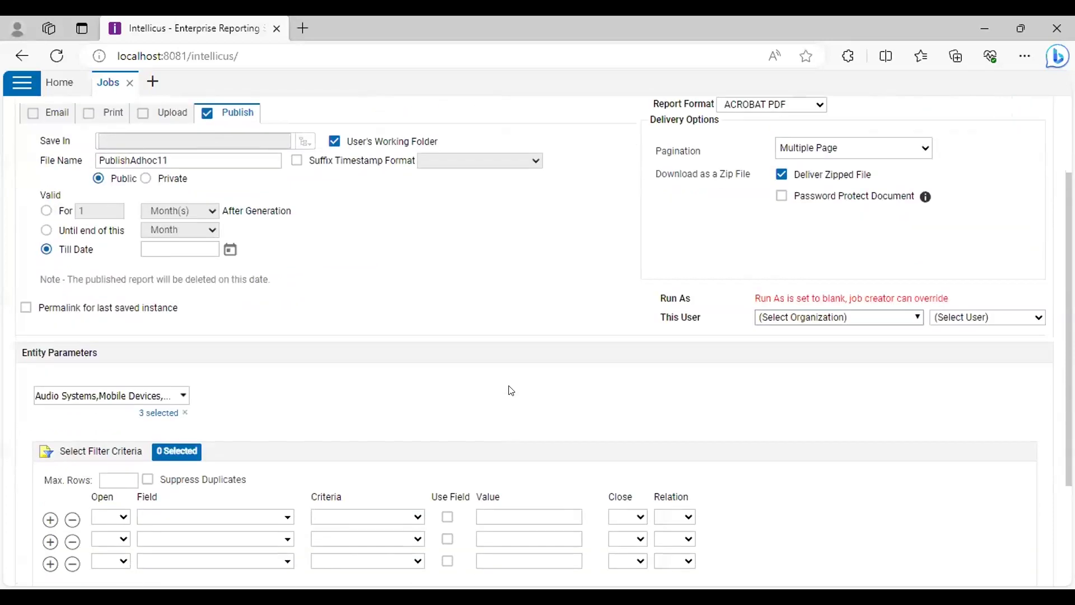
pyautogui.scroll(-2, 305, 331)
pyautogui.scroll(5, 314, 328)
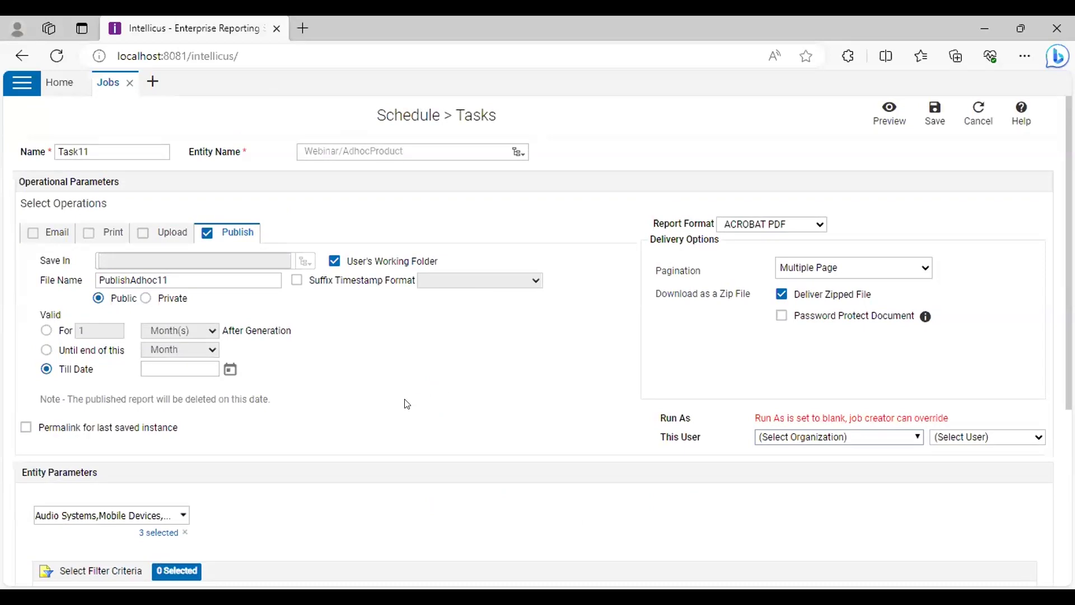
pyautogui.scroll(-3, 193, 427)
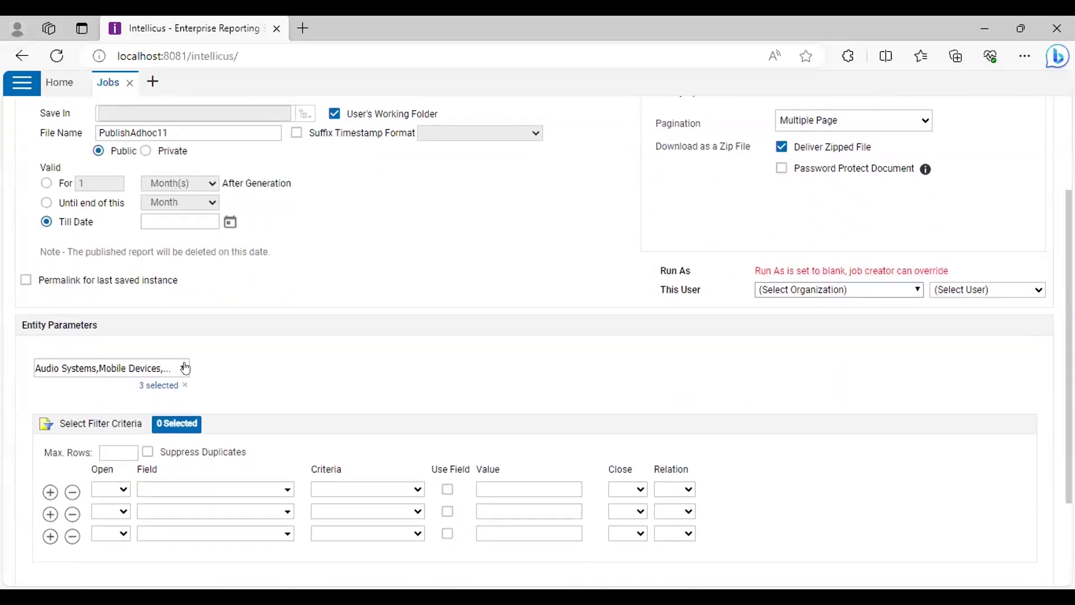
pyautogui.click(184, 367)
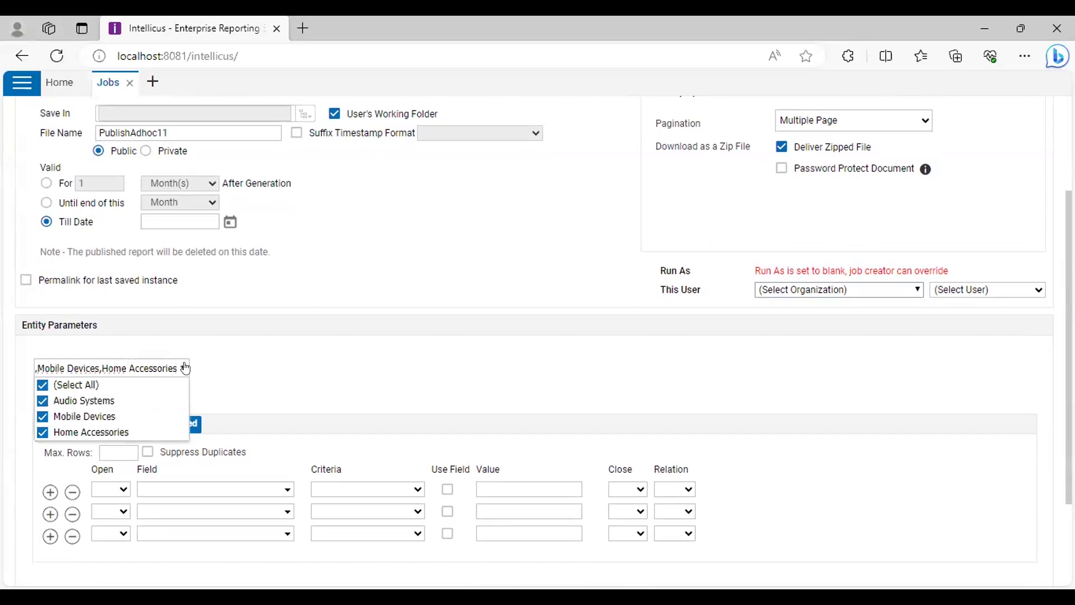
pyautogui.click(186, 368)
pyautogui.click(175, 369)
pyautogui.click(175, 371)
# Turn on MultiSet for Task11, leaving it on Static
pyautogui.scroll(-2, 282, 381)
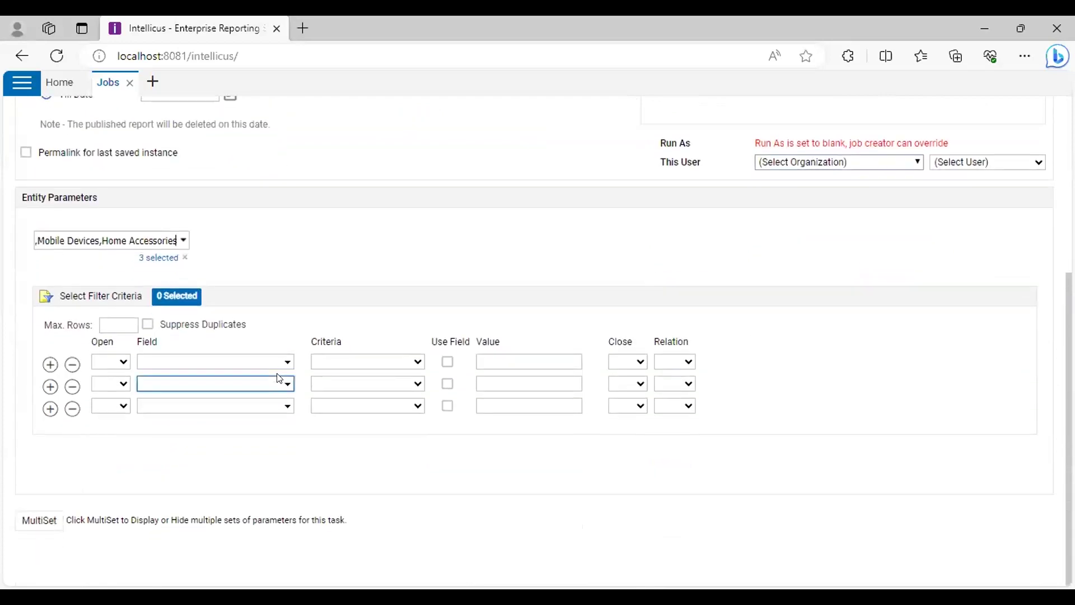
pyautogui.click(279, 406)
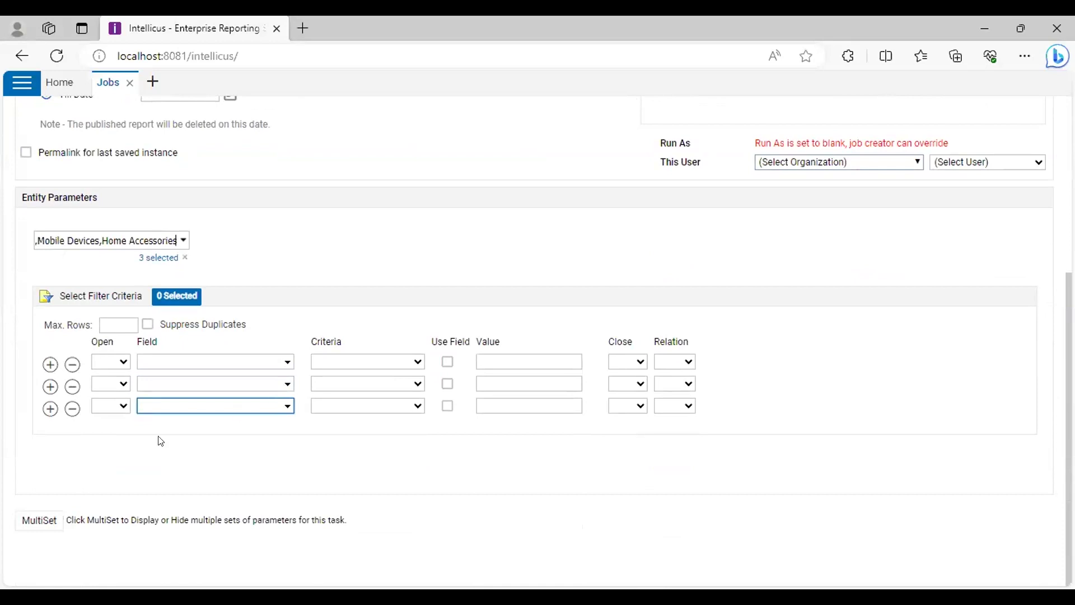
pyautogui.click(38, 512)
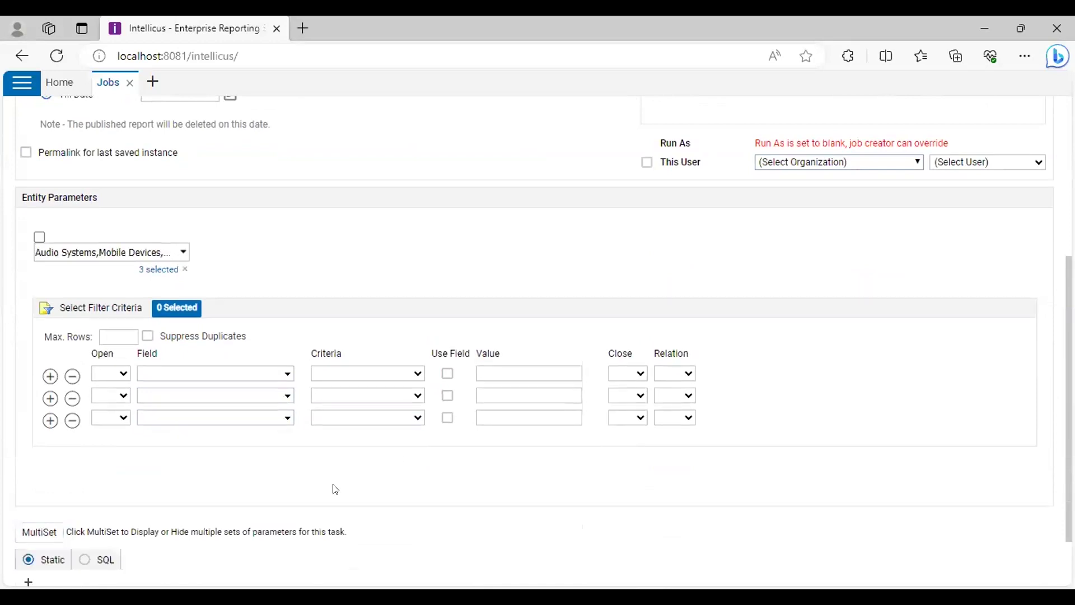
pyautogui.scroll(-2, 261, 331)
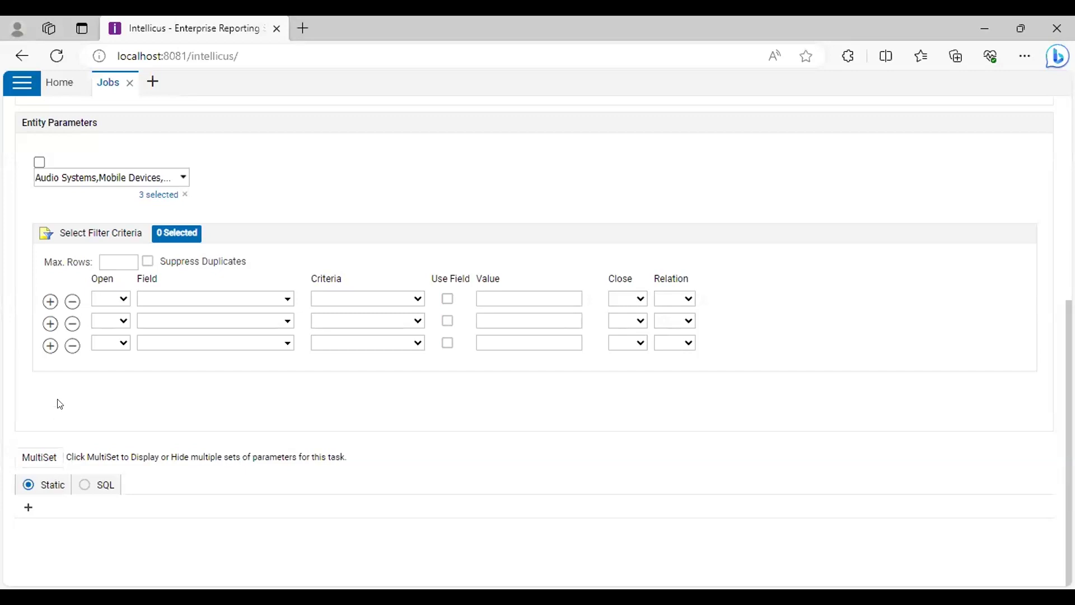
pyautogui.click(161, 169)
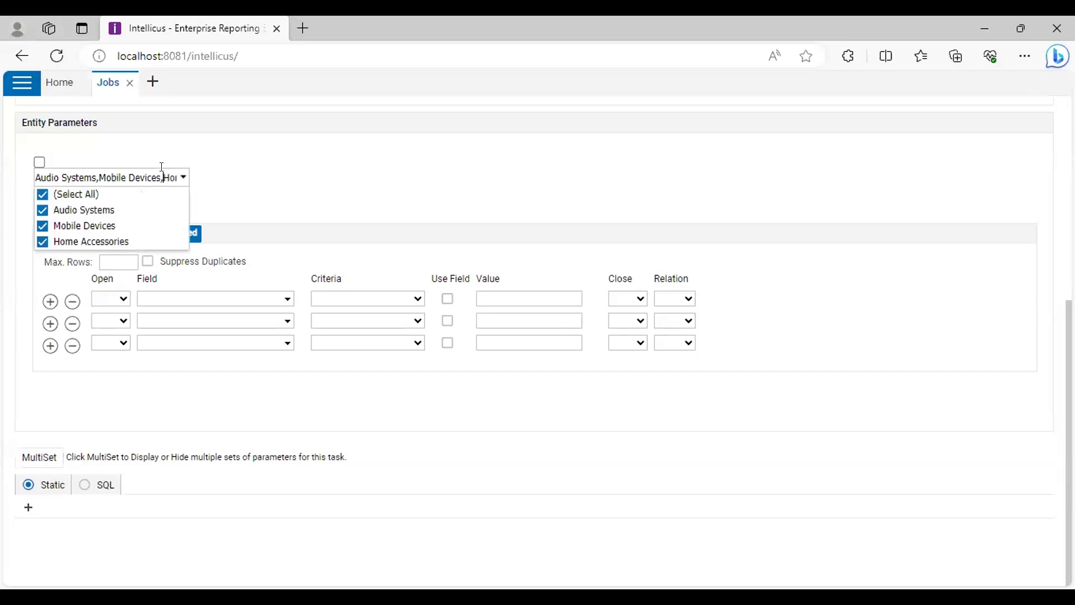
pyautogui.click(175, 177)
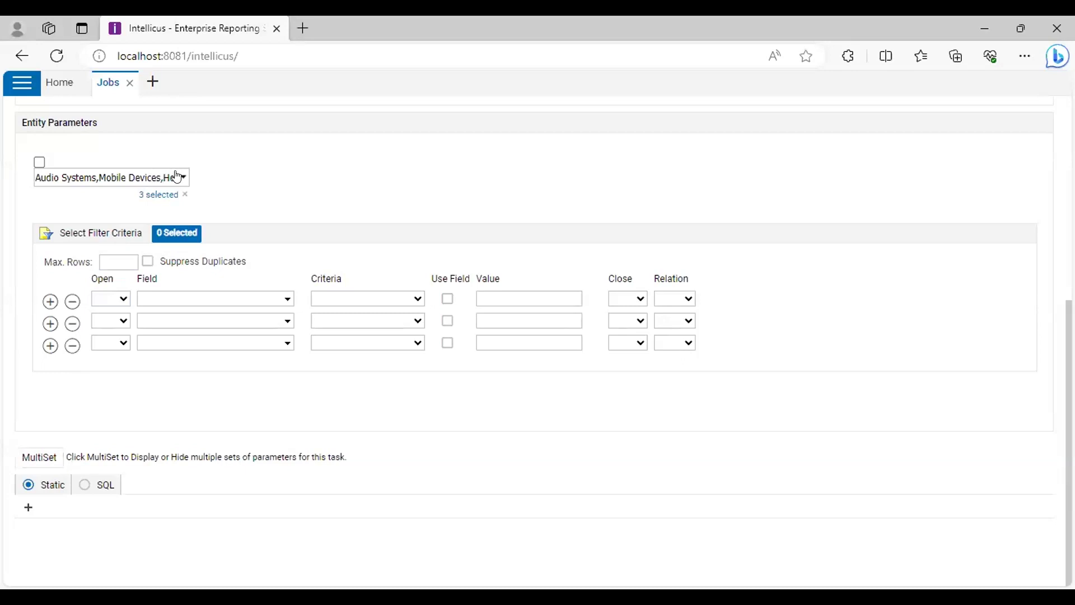
pyautogui.click(177, 177)
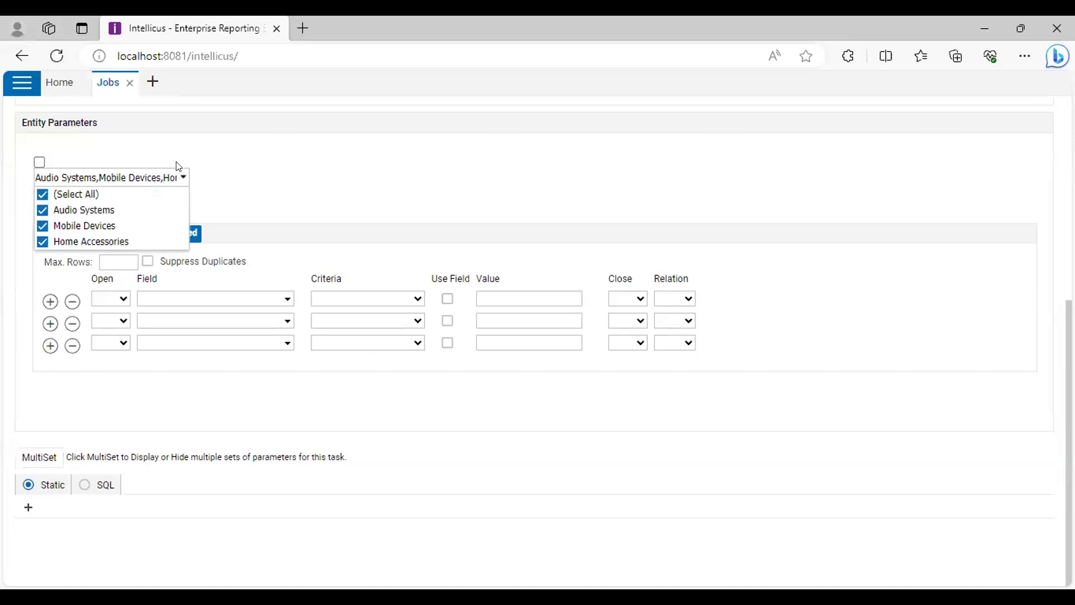
pyautogui.click(280, 198)
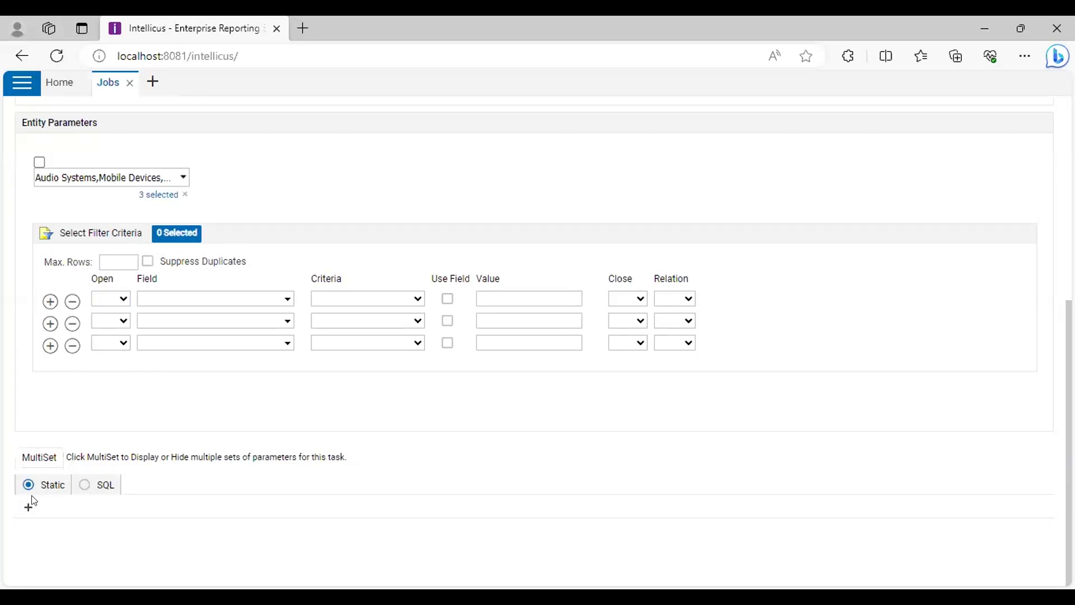
# Add Set 1 and let This User, Report Format and Entity Parameters vary per set
pyautogui.click(26, 510)
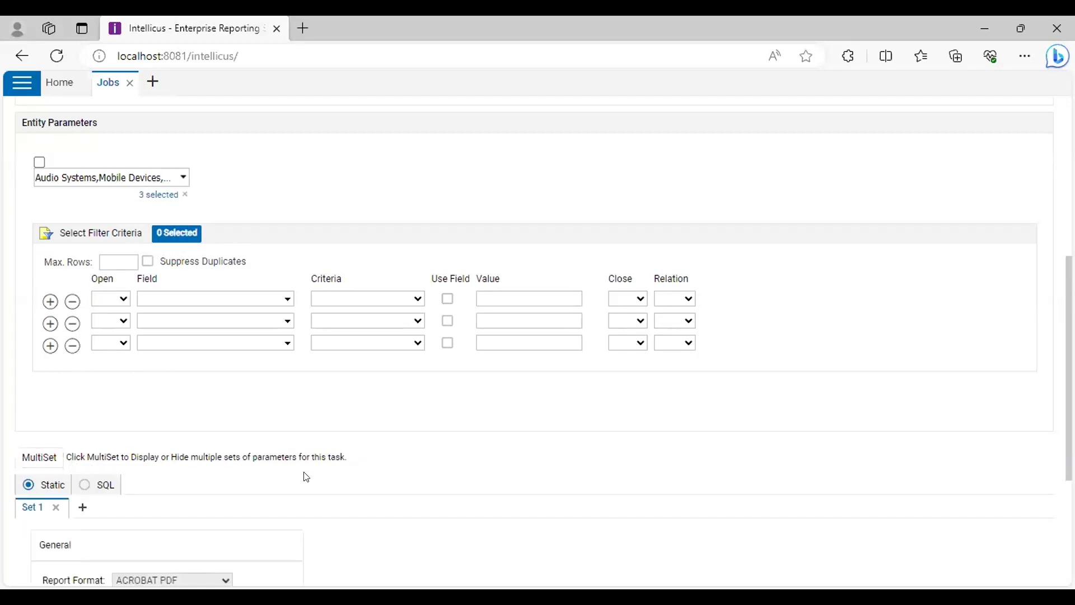
pyautogui.scroll(-3, 307, 476)
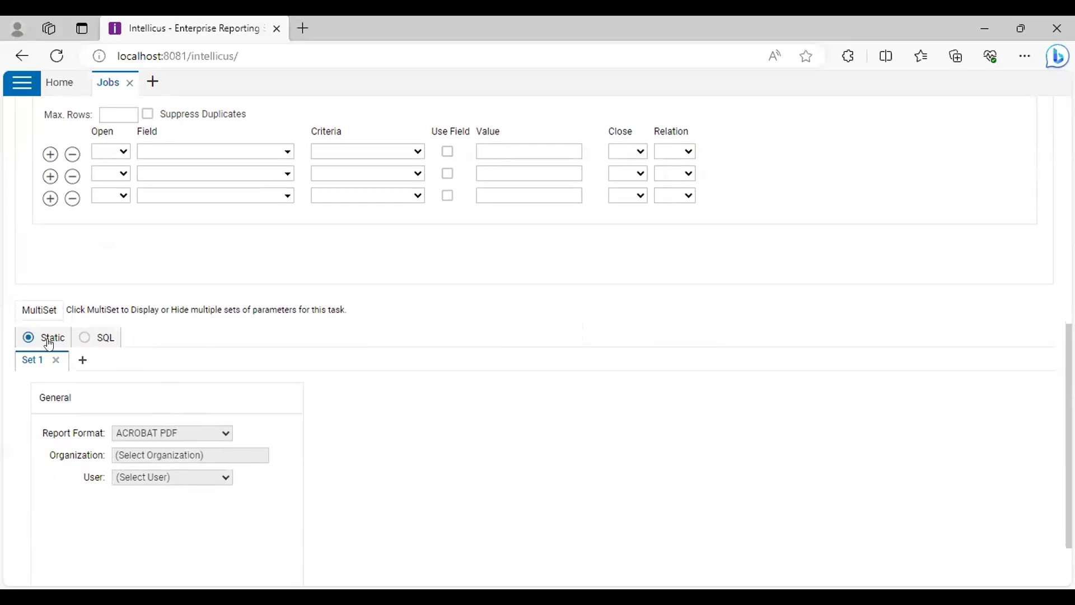
pyautogui.scroll(5, 84, 312)
pyautogui.scroll(1, 510, 375)
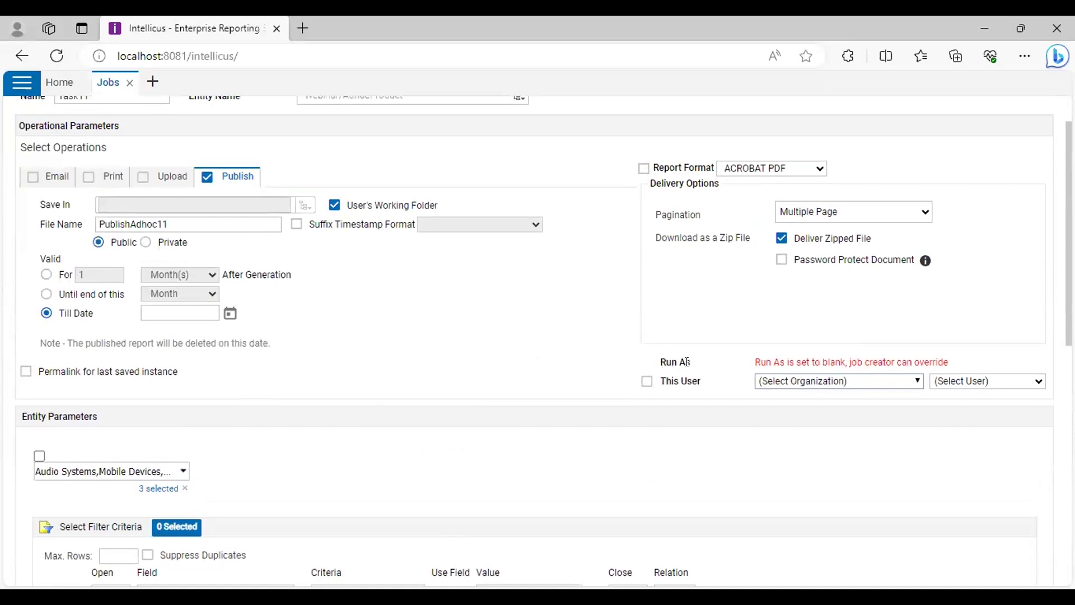
pyautogui.click(647, 382)
pyautogui.click(645, 170)
pyautogui.click(39, 455)
# Set Set 1's report format to MS WORD
pyautogui.scroll(-5, 381, 385)
pyautogui.scroll(-4, 380, 387)
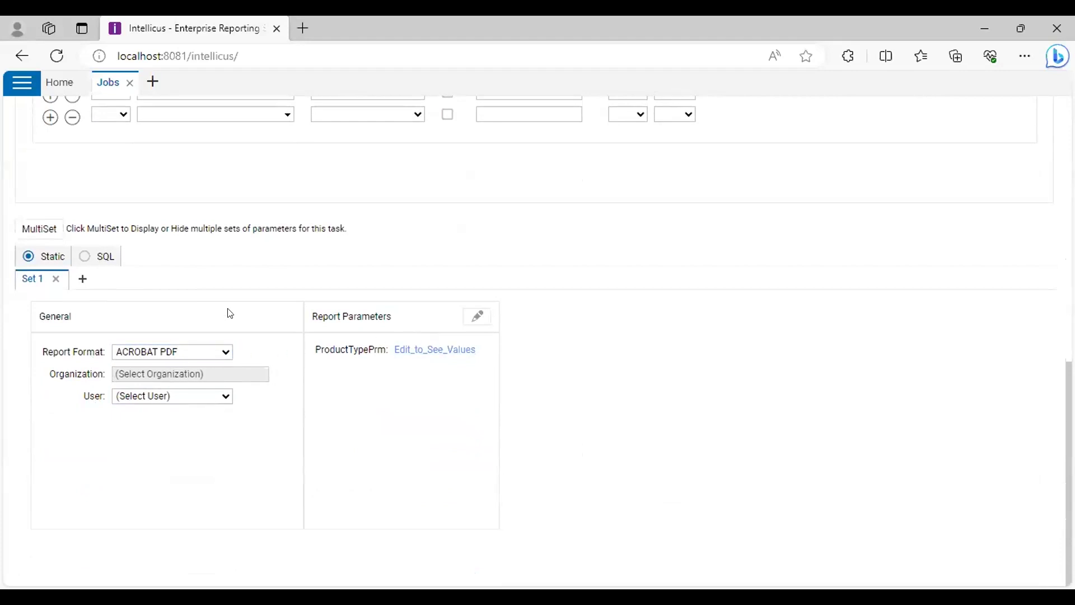
pyautogui.scroll(5, 638, 328)
pyautogui.scroll(2, 651, 328)
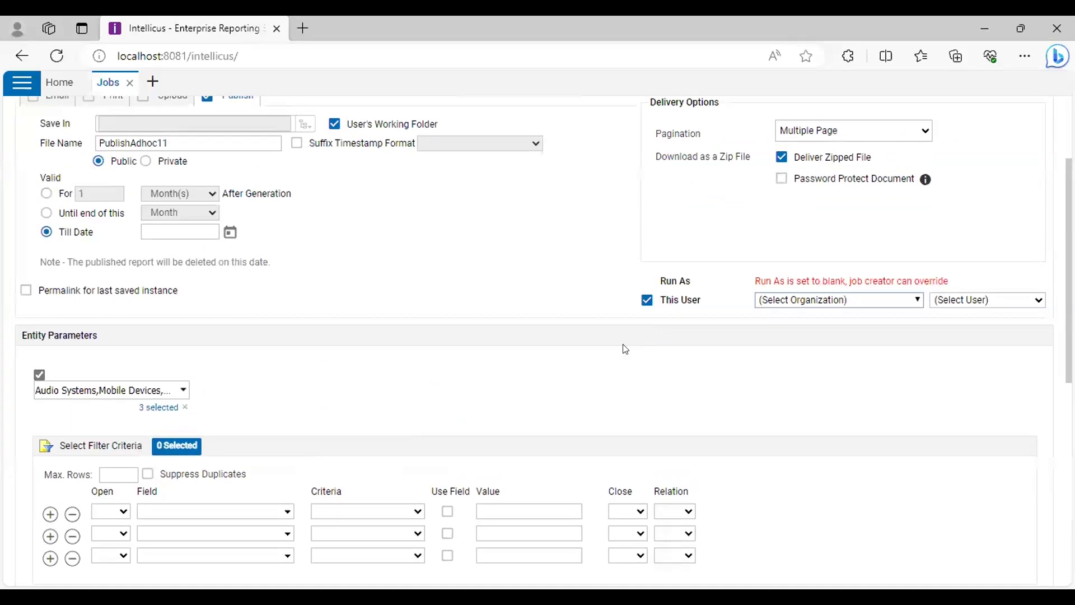
pyautogui.scroll(-7, 622, 346)
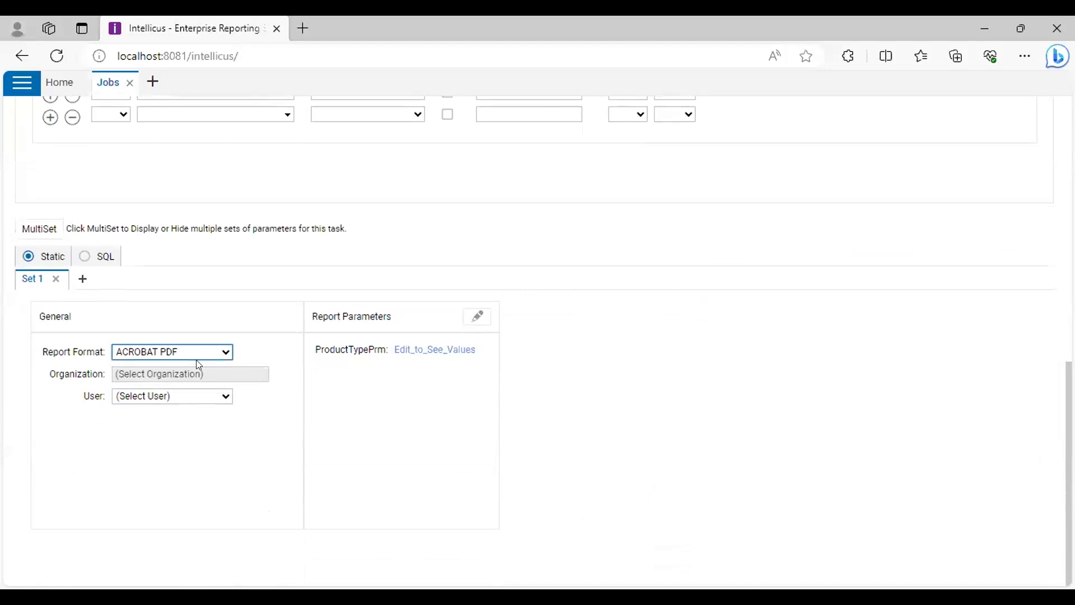
pyautogui.click(208, 395)
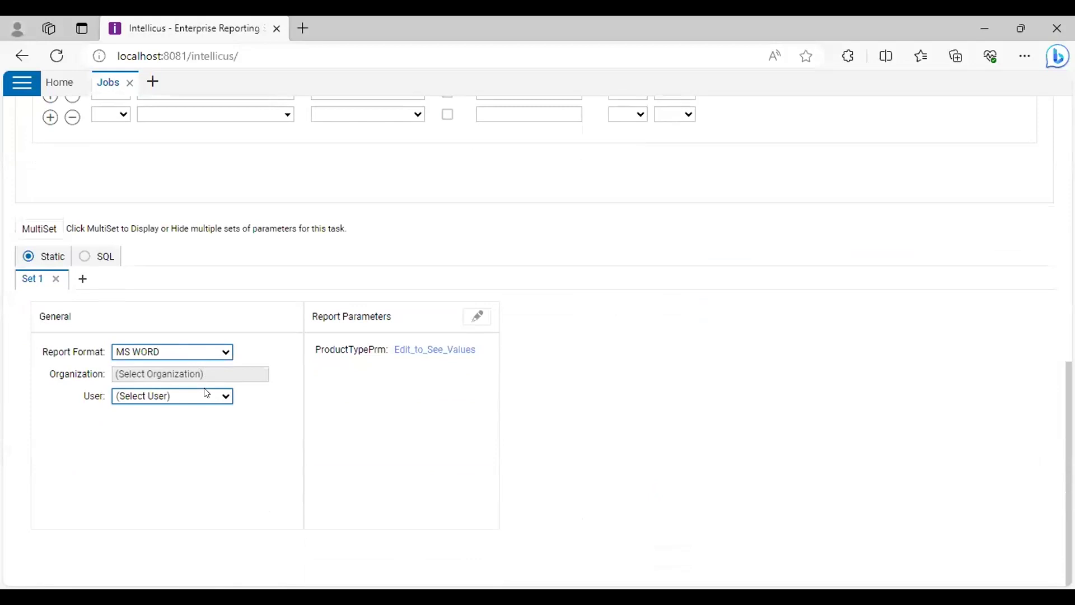
pyautogui.scroll(10, 487, 377)
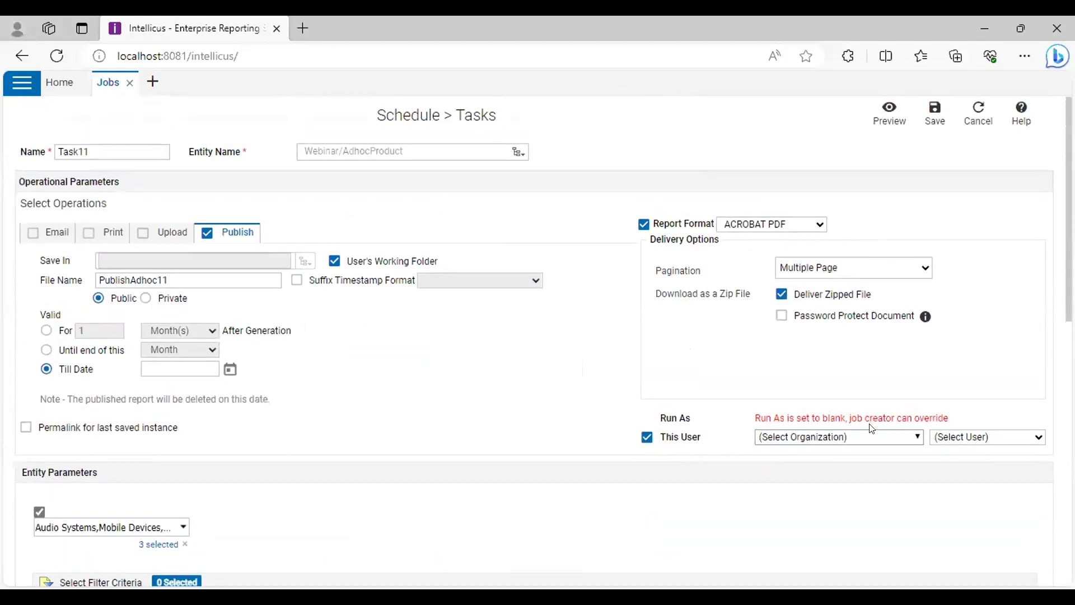
# Cancel the Task11 edits and open Manage Users from Home
pyautogui.click(968, 125)
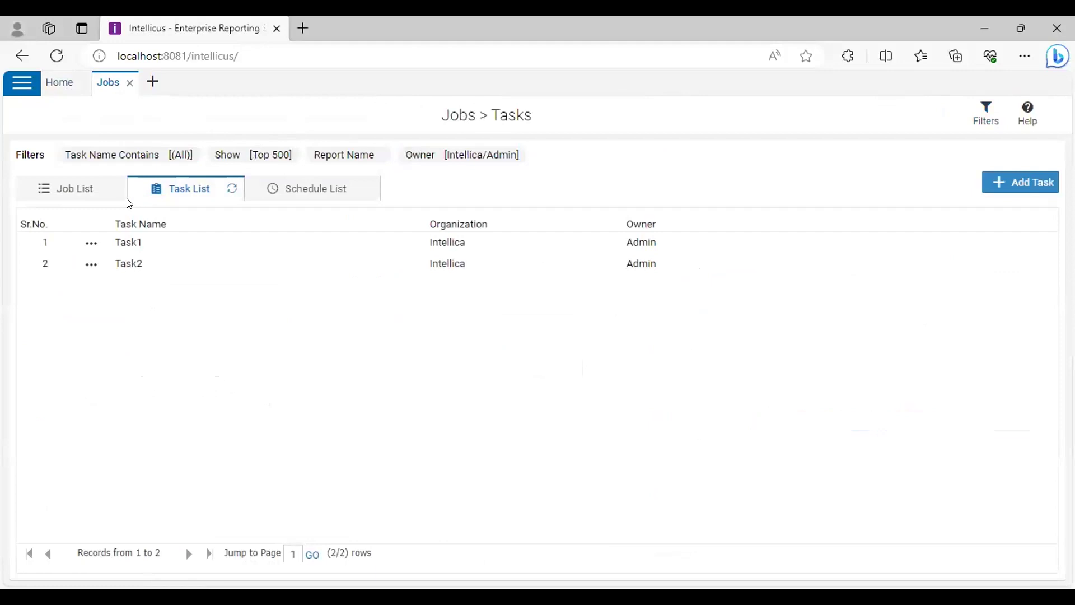
pyautogui.click(59, 82)
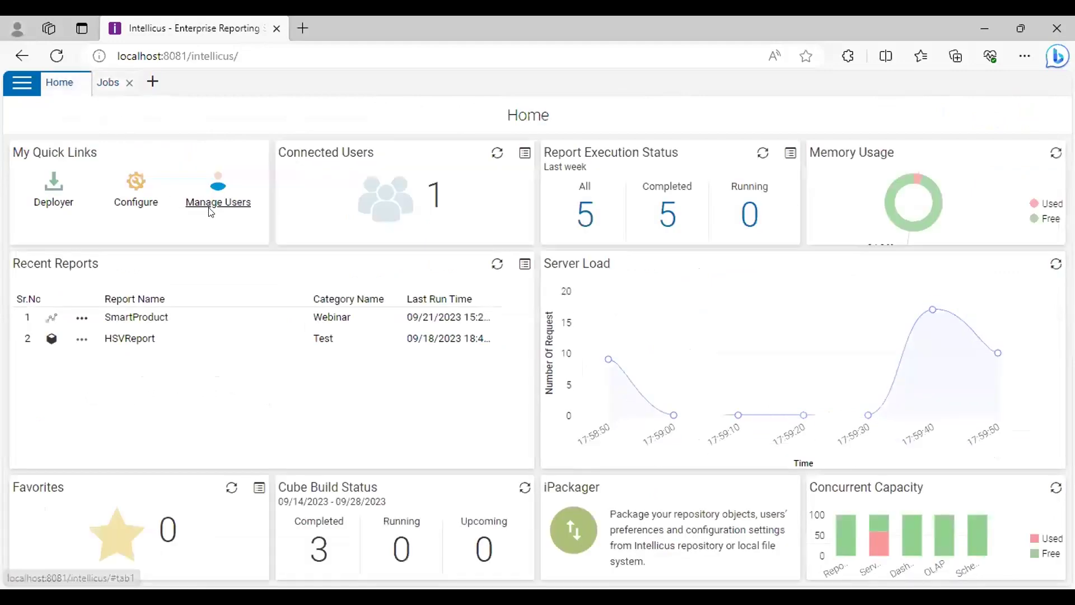
pyautogui.click(211, 213)
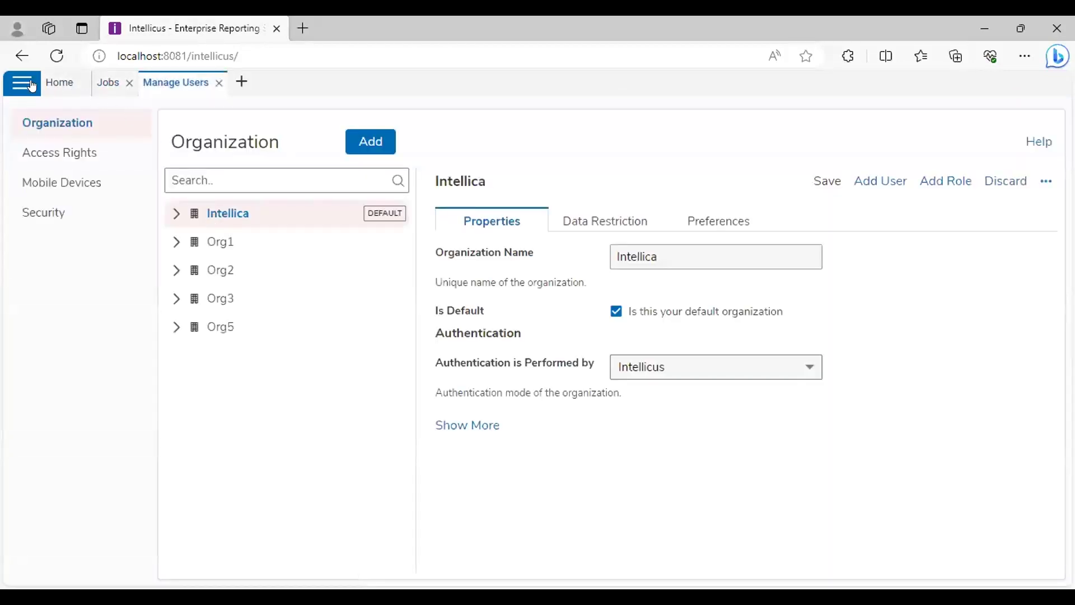
# Open Jobs via Navigate > Schedule > Jobs and show its Task List
pyautogui.click(35, 193)
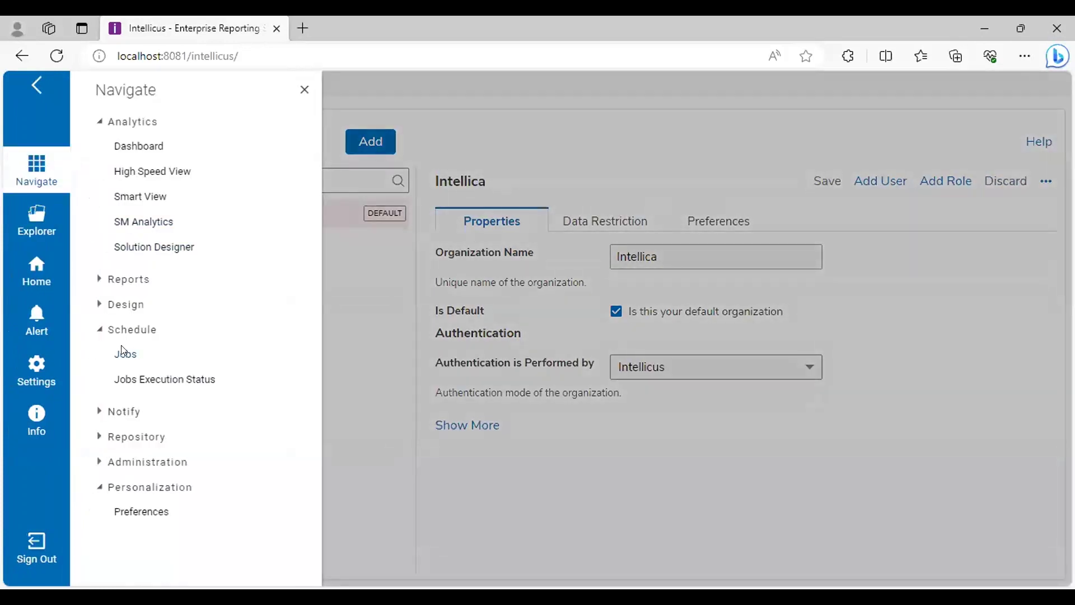
pyautogui.click(122, 352)
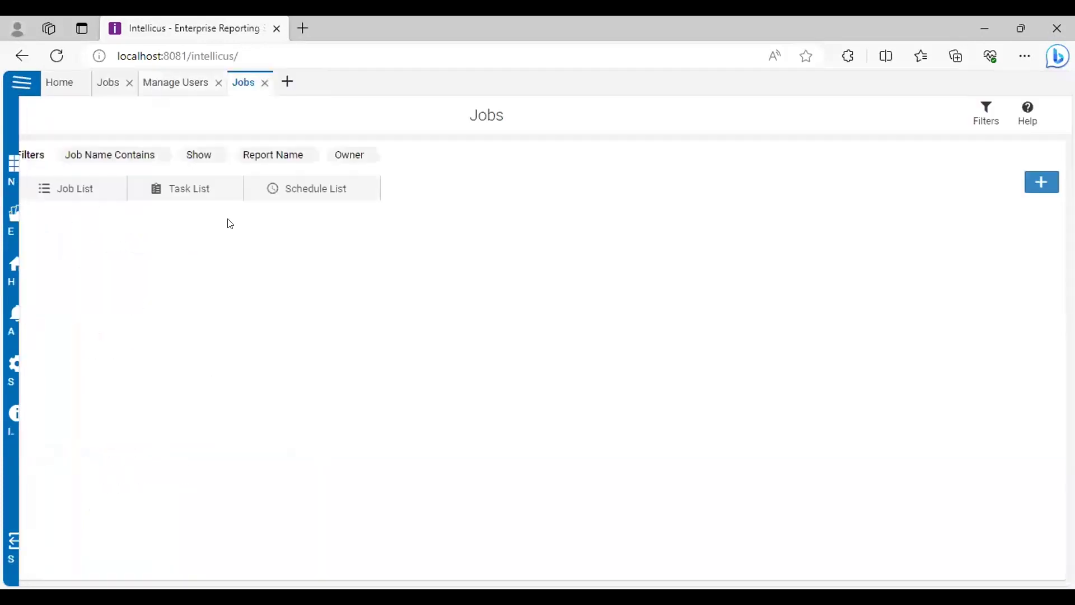
pyautogui.click(209, 196)
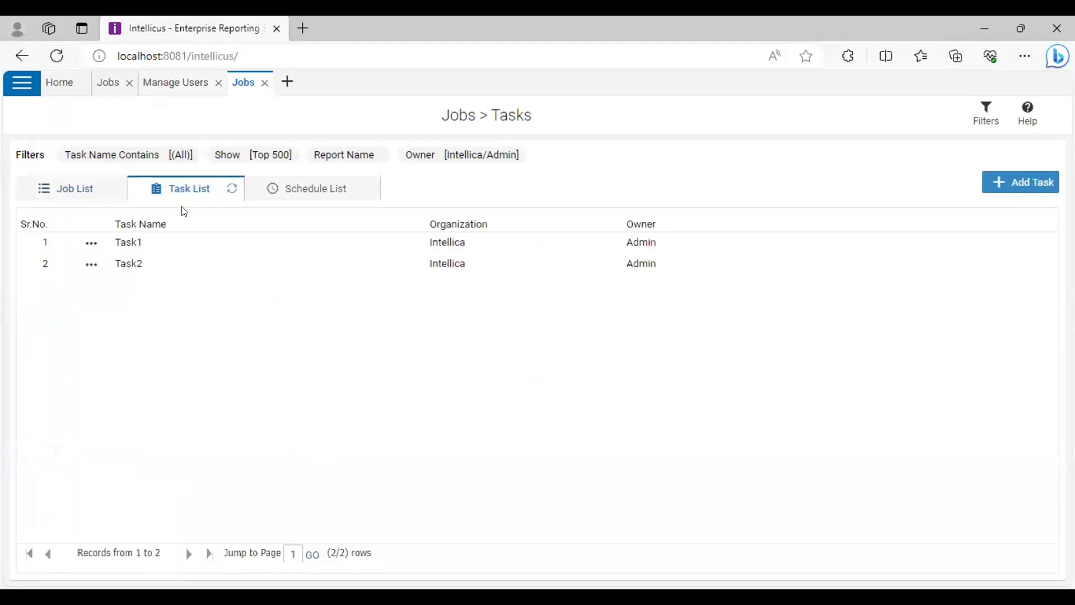
# Start a new task with MultiSet on, This User varying, and Set 1 added
pyautogui.click(1005, 188)
pyautogui.scroll(-1, 167, 476)
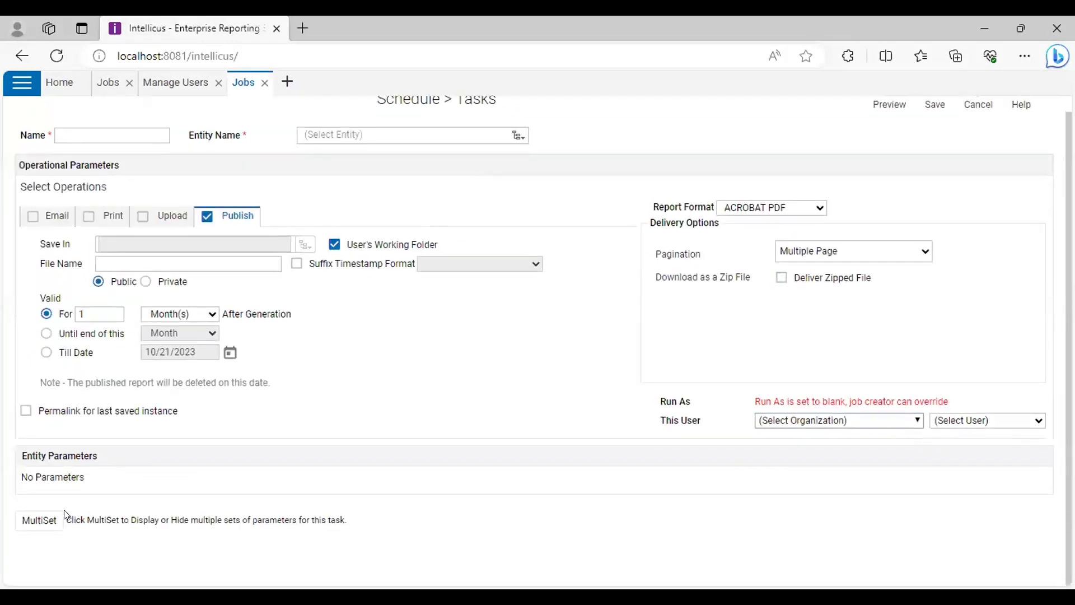
pyautogui.click(41, 519)
pyautogui.scroll(-1, 560, 392)
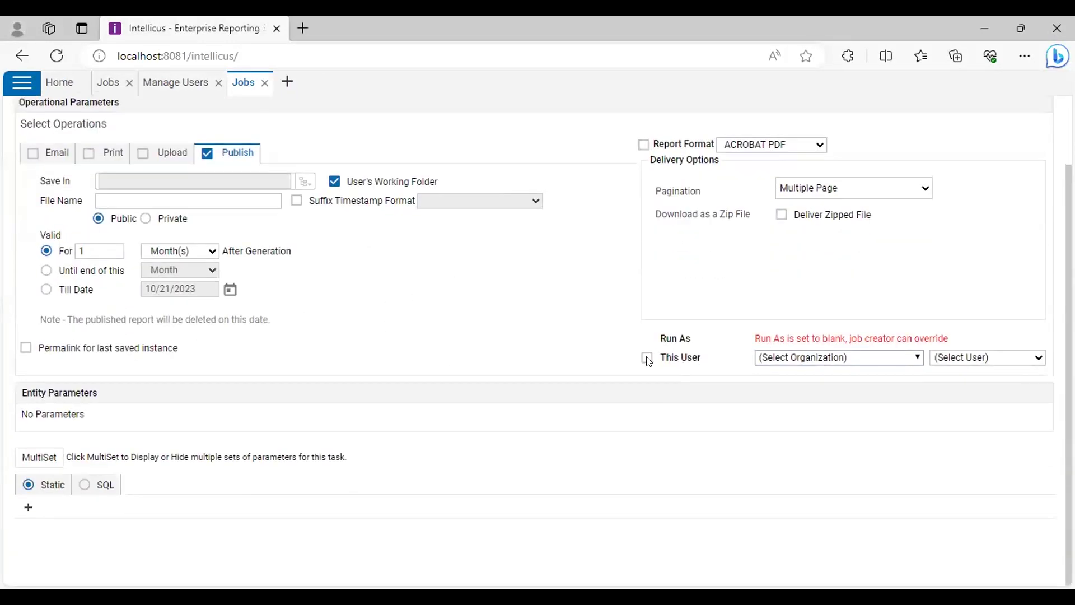
pyautogui.click(801, 355)
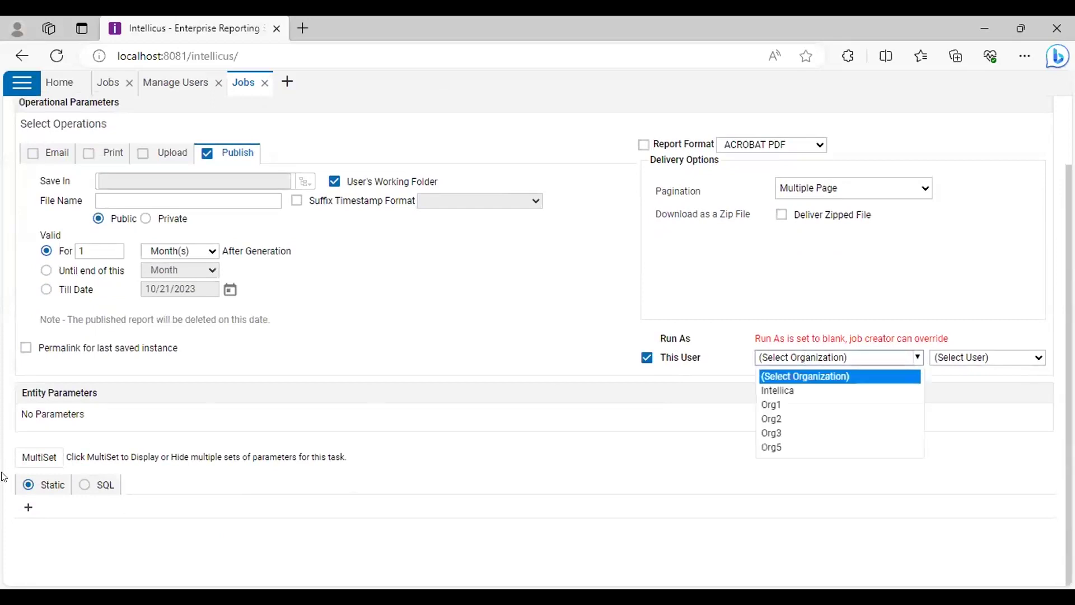
pyautogui.click(28, 508)
pyautogui.scroll(-2, 303, 388)
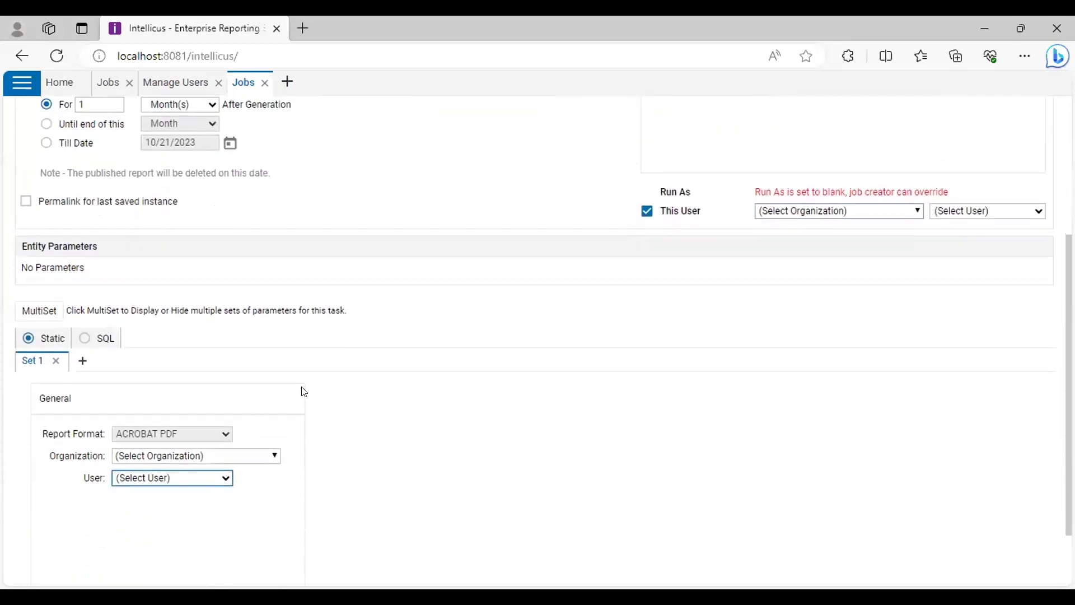
pyautogui.scroll(4, 523, 180)
# Choose Webinar/AdhocProduct as the entity, letting run-as user and product parameter vary per set
pyautogui.click(518, 152)
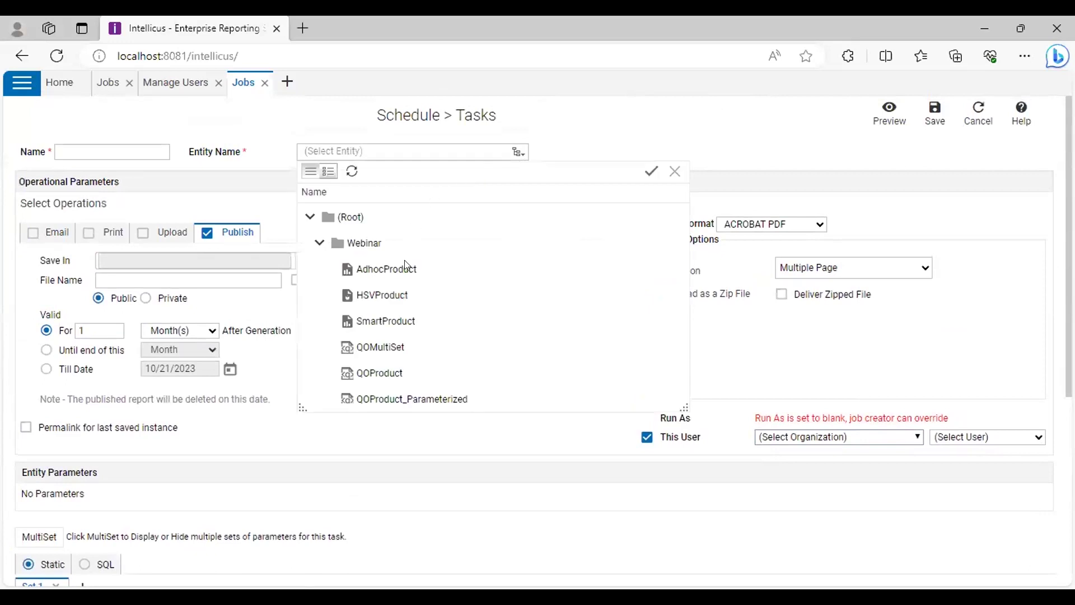
pyautogui.click(651, 171)
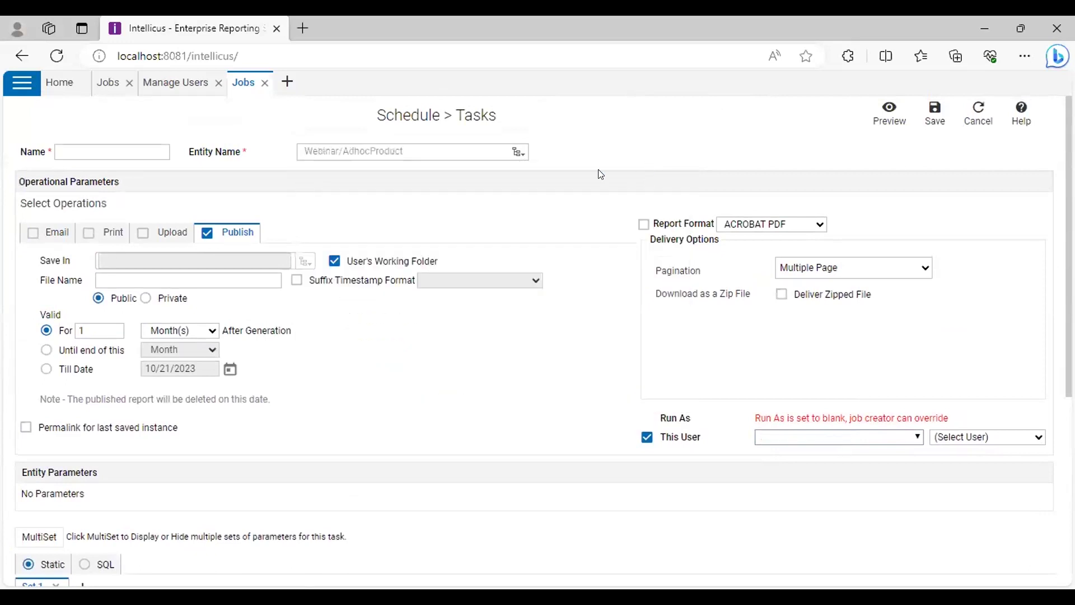
pyautogui.scroll(-5, 76, 442)
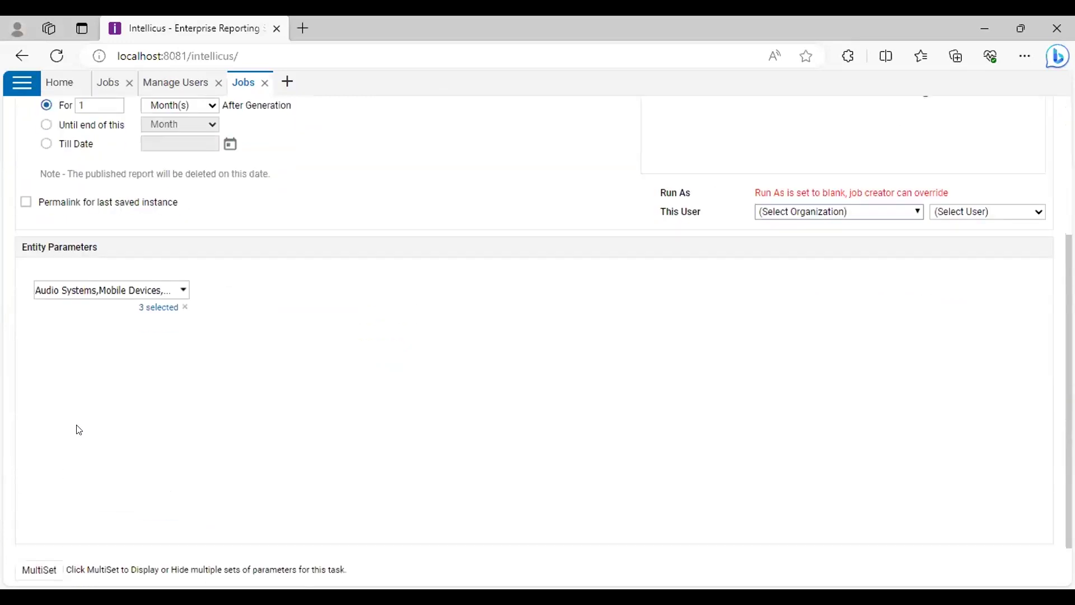
pyautogui.click(41, 519)
pyautogui.scroll(-3, 28, 504)
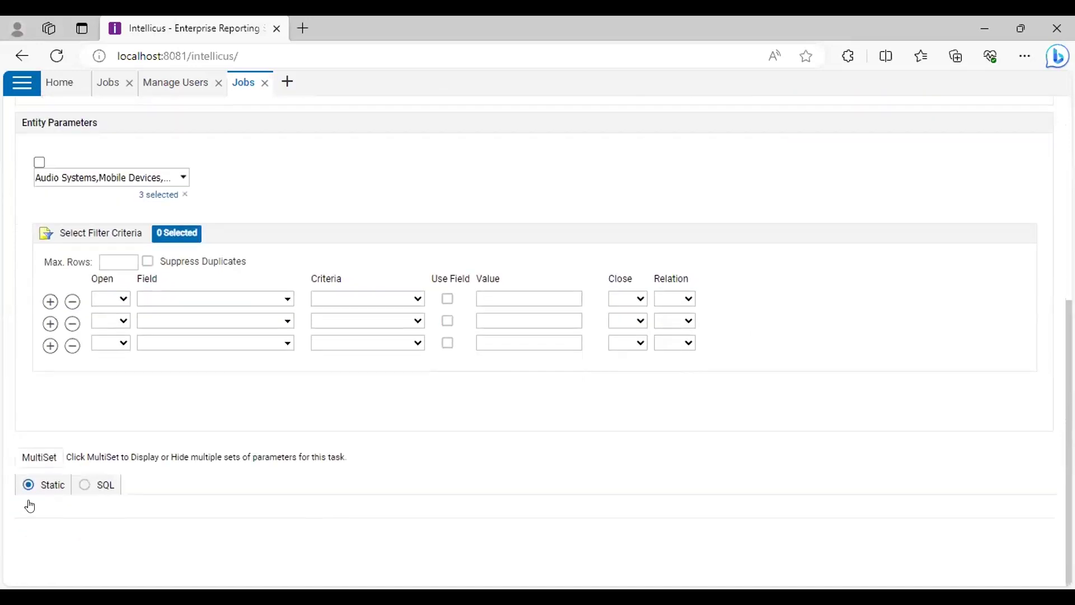
pyautogui.scroll(-3, 134, 464)
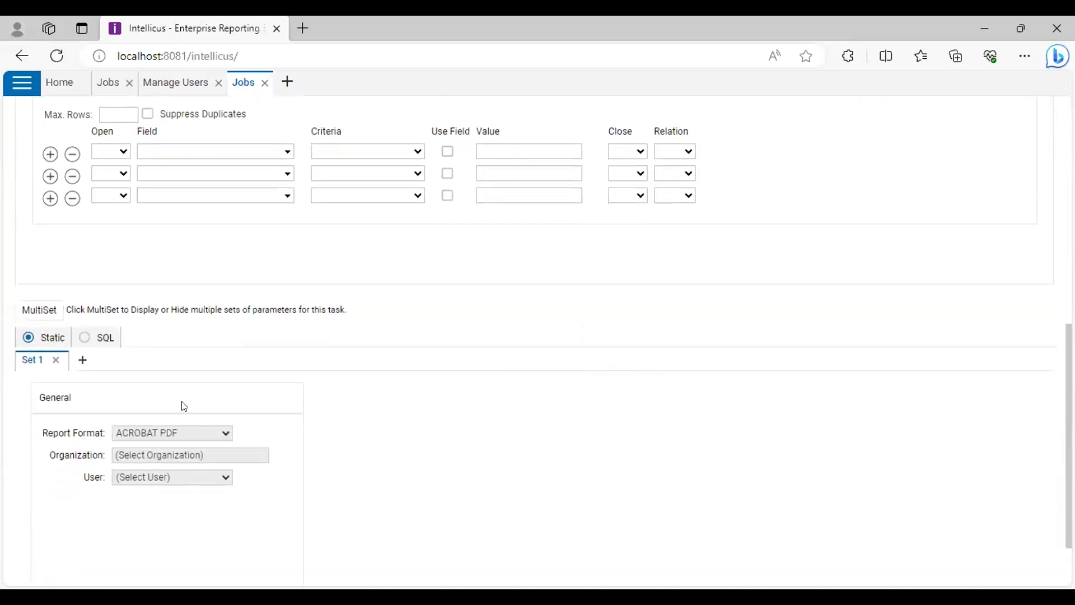
pyautogui.scroll(4, 182, 403)
pyautogui.scroll(4, 699, 324)
pyautogui.click(647, 381)
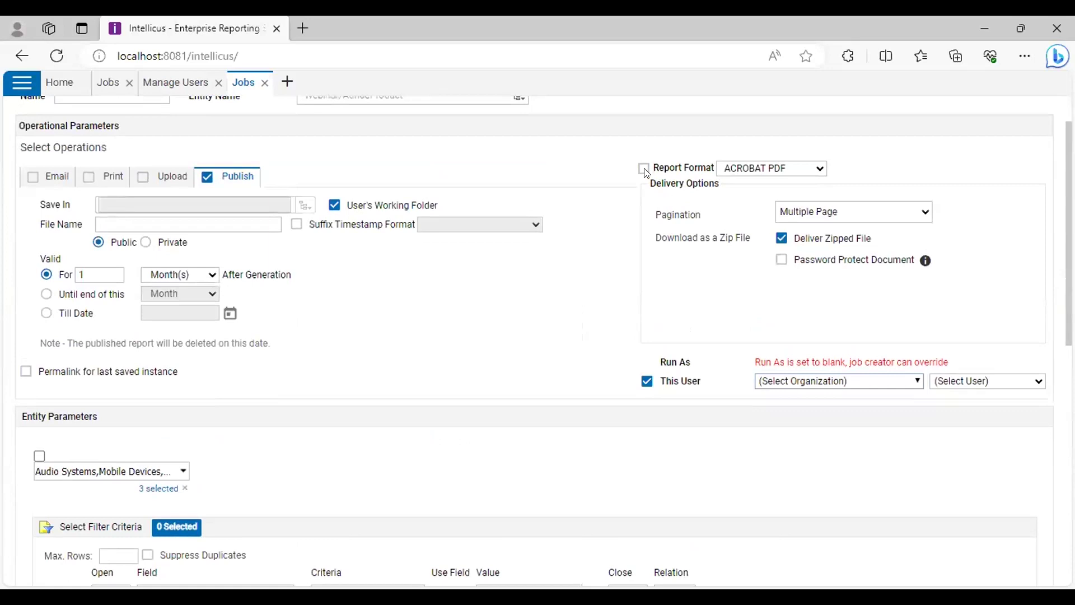
pyautogui.scroll(-3, 34, 310)
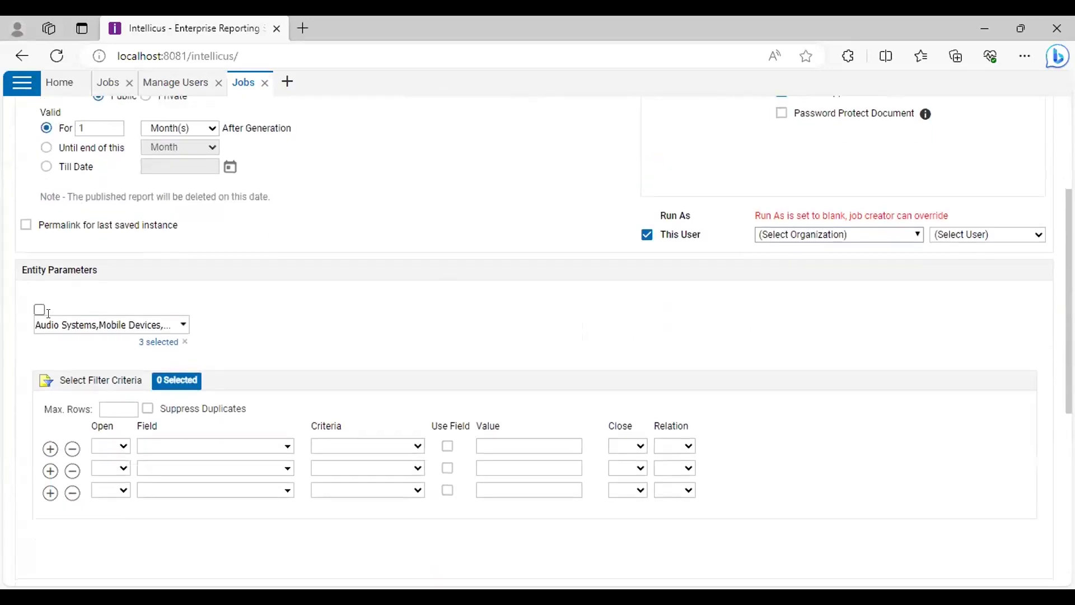
pyautogui.click(39, 310)
pyautogui.scroll(-5, 175, 442)
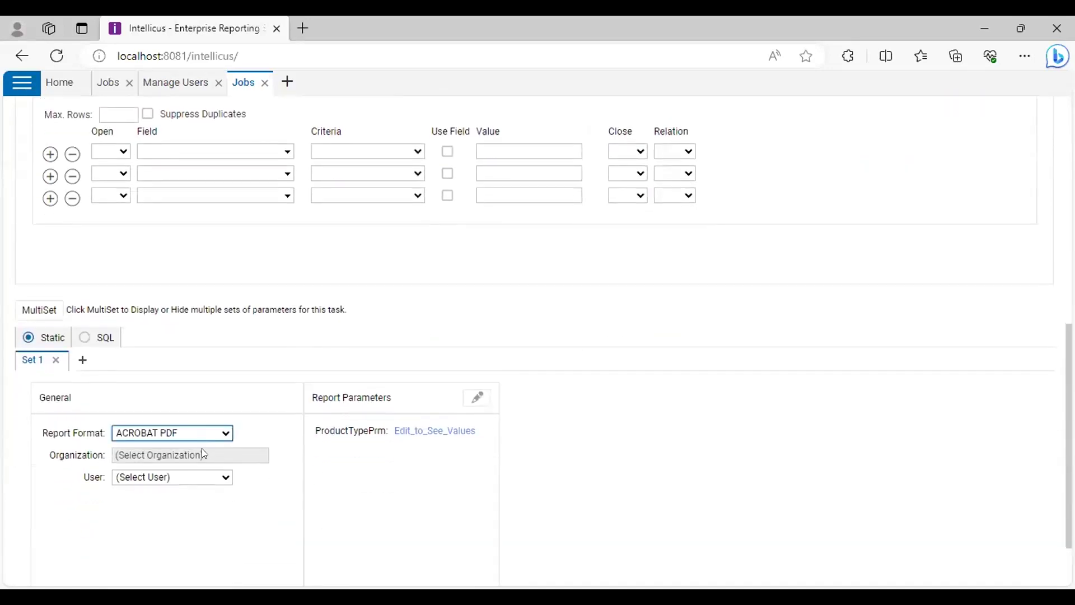
pyautogui.click(207, 477)
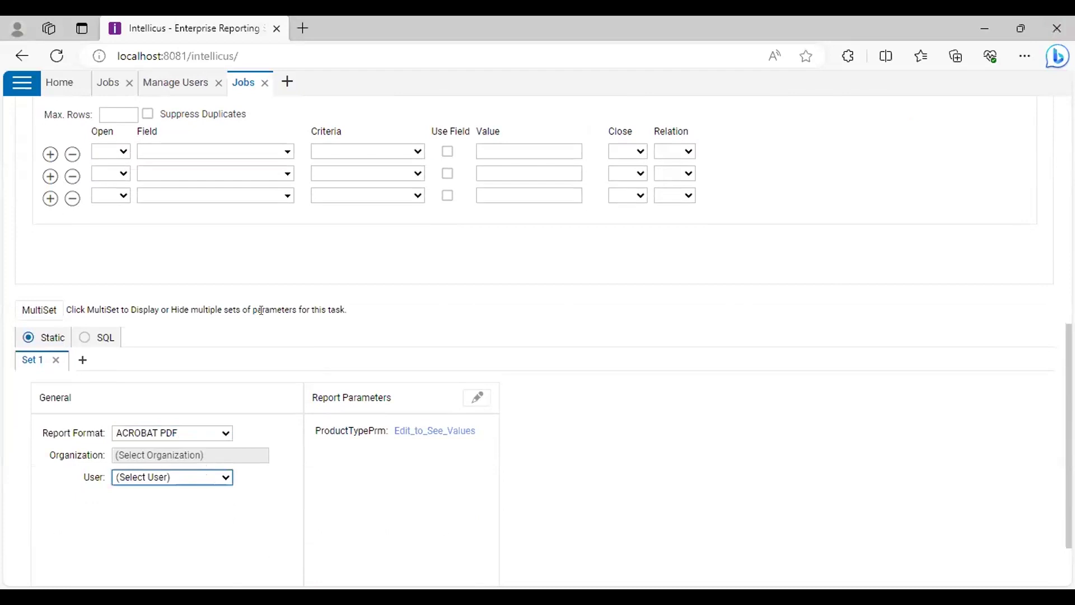
pyautogui.scroll(10, 802, 274)
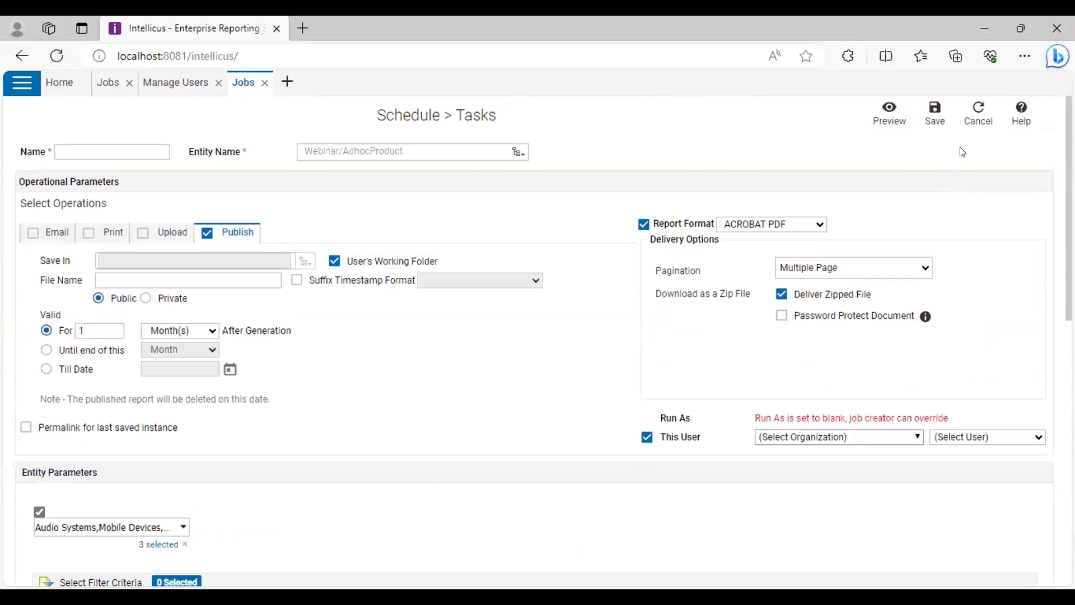
# Cancel the new task, then open Task1 for modification and close it
pyautogui.click(977, 114)
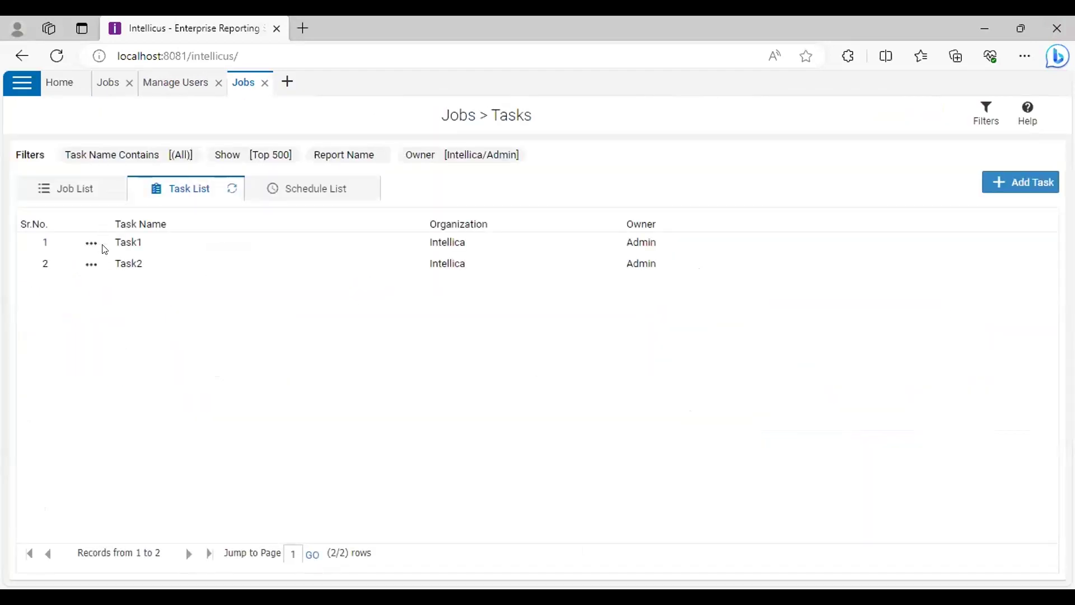
pyautogui.click(91, 244)
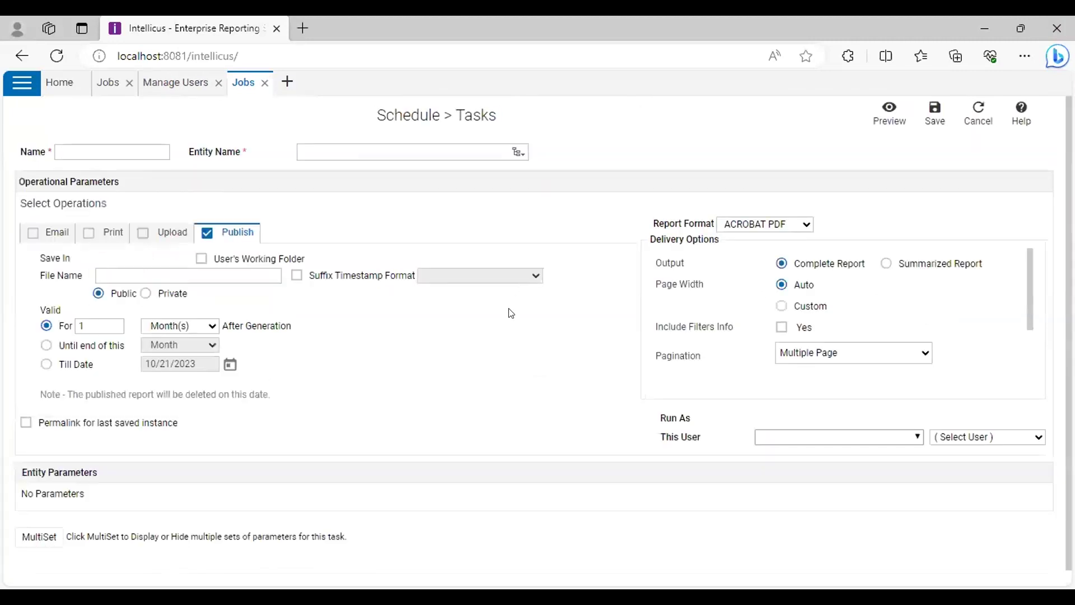
pyautogui.scroll(-4, 507, 312)
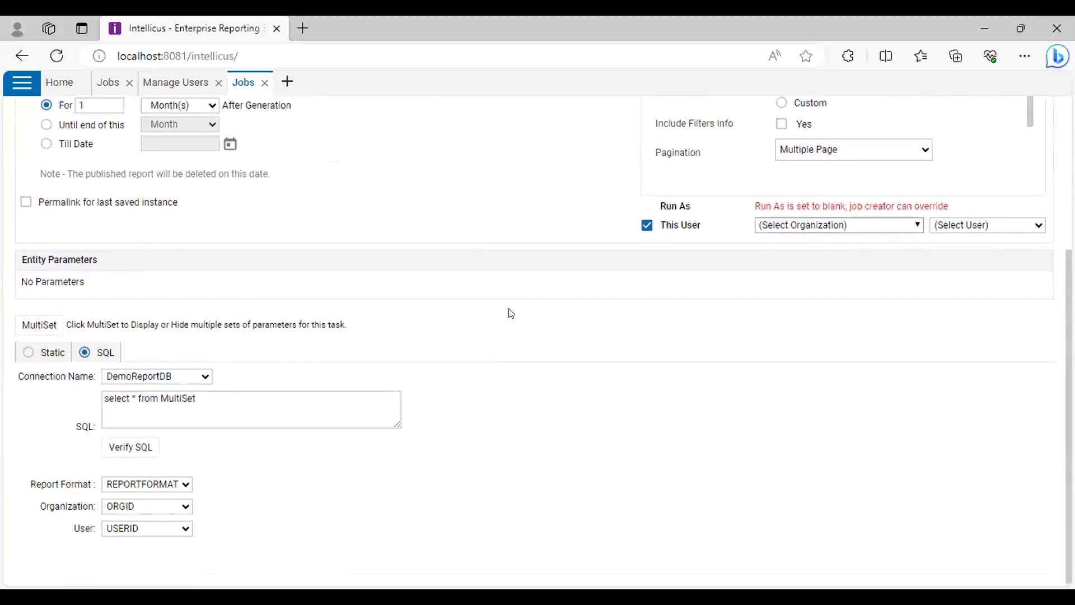
pyautogui.scroll(4, 375, 369)
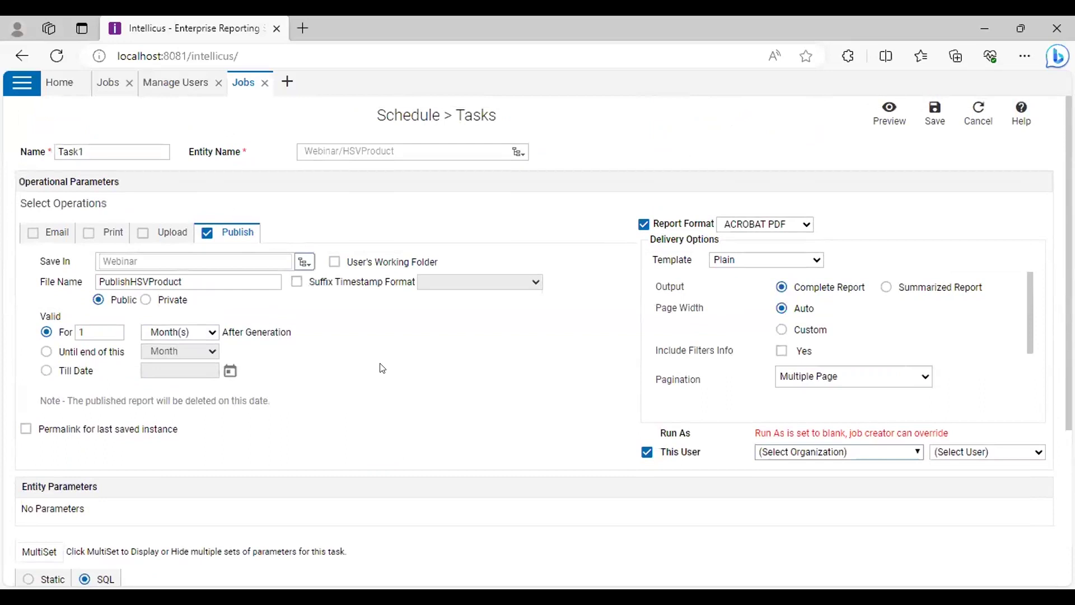
pyautogui.click(978, 114)
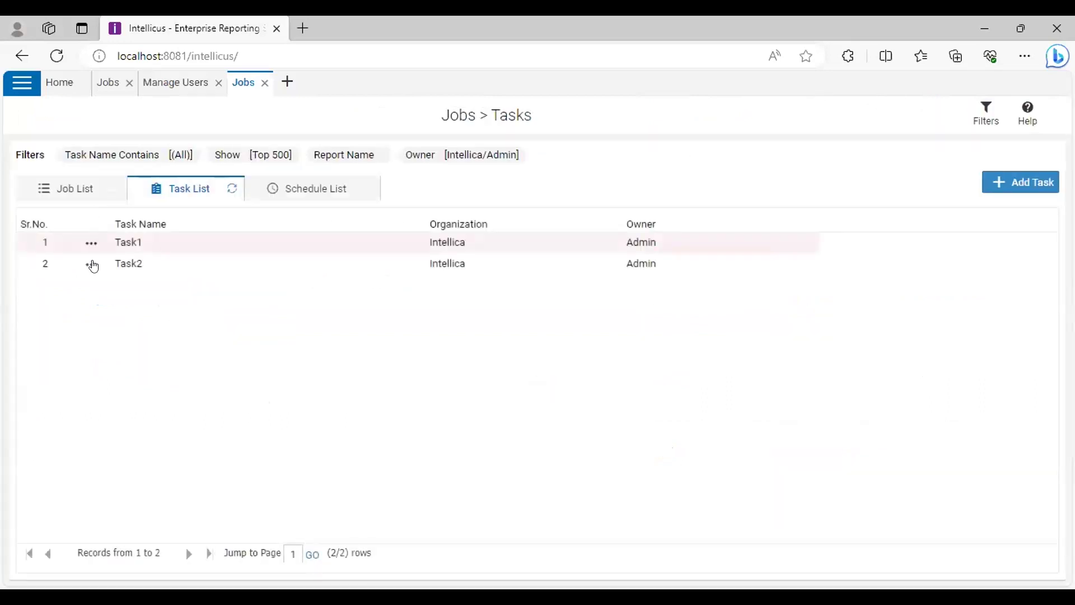
# Open Task2 for editing and view its Set 1 values: MS WORD, Org1, User1
pyautogui.click(92, 264)
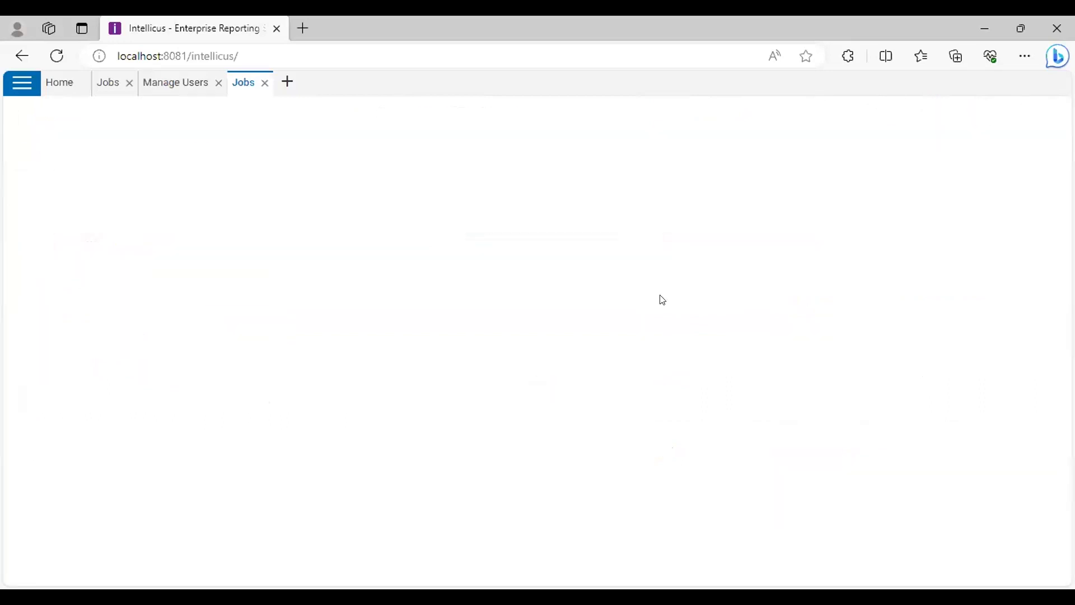
pyautogui.scroll(-10, 444, 353)
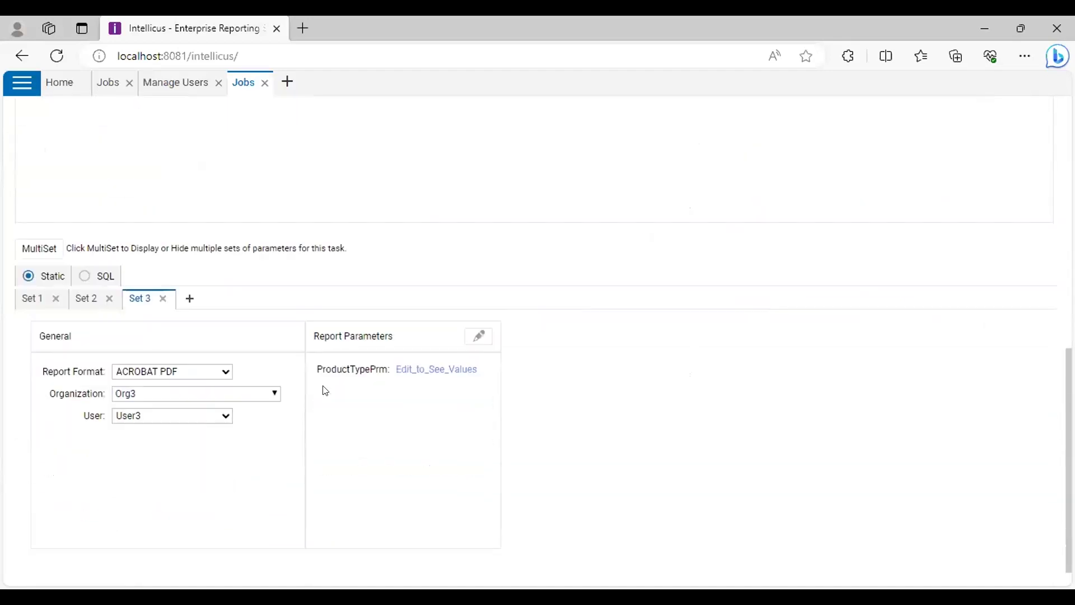
pyautogui.scroll(10, 632, 351)
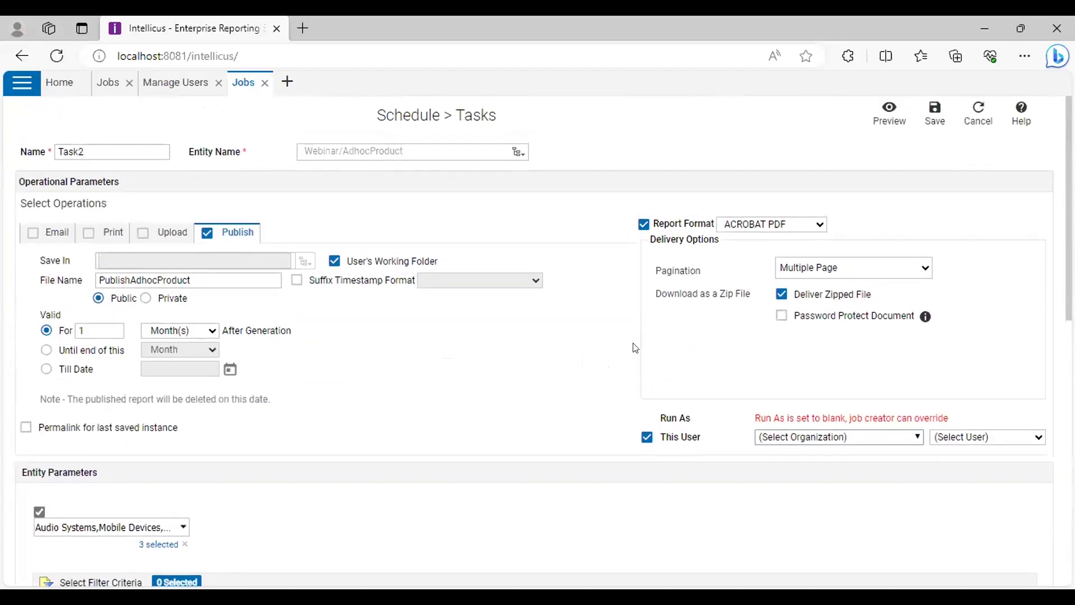
pyautogui.scroll(-10, 633, 358)
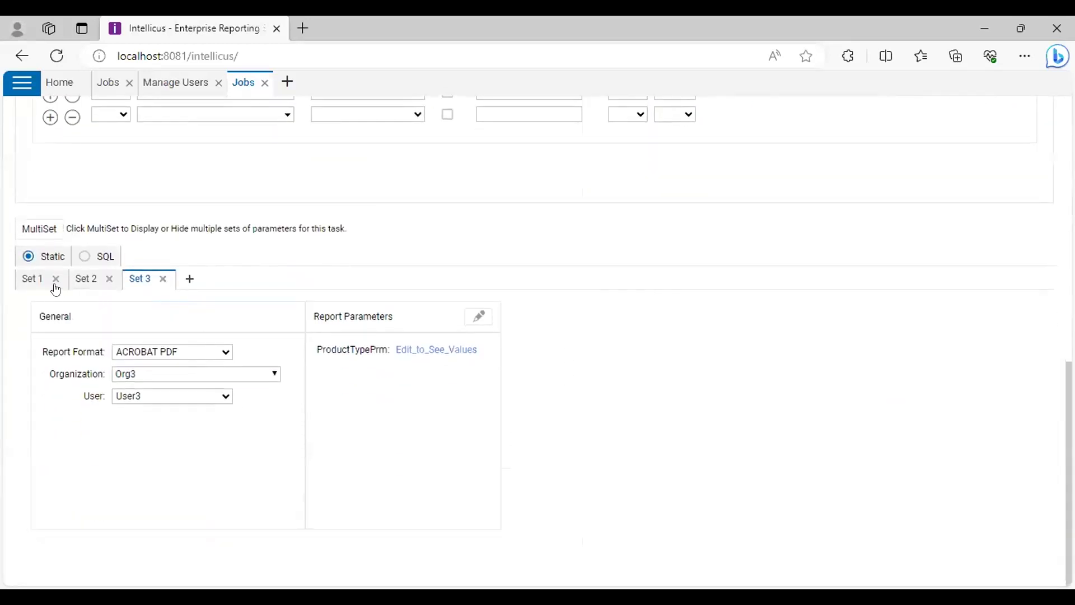
pyautogui.click(32, 280)
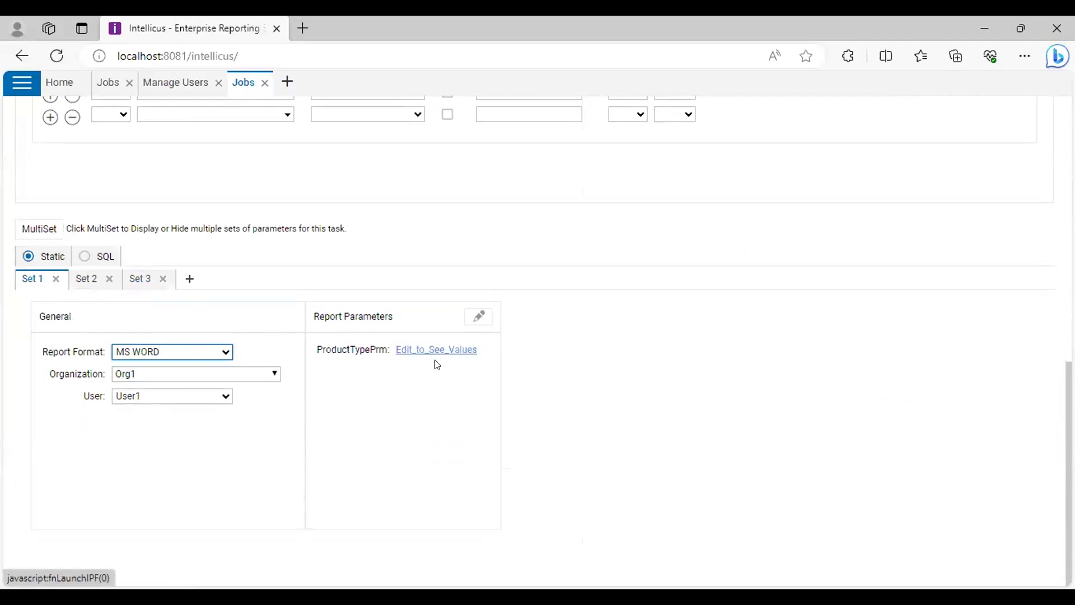
pyautogui.scroll(3, 433, 392)
# Check which product types Set 1's product parameter includes
pyautogui.click(422, 497)
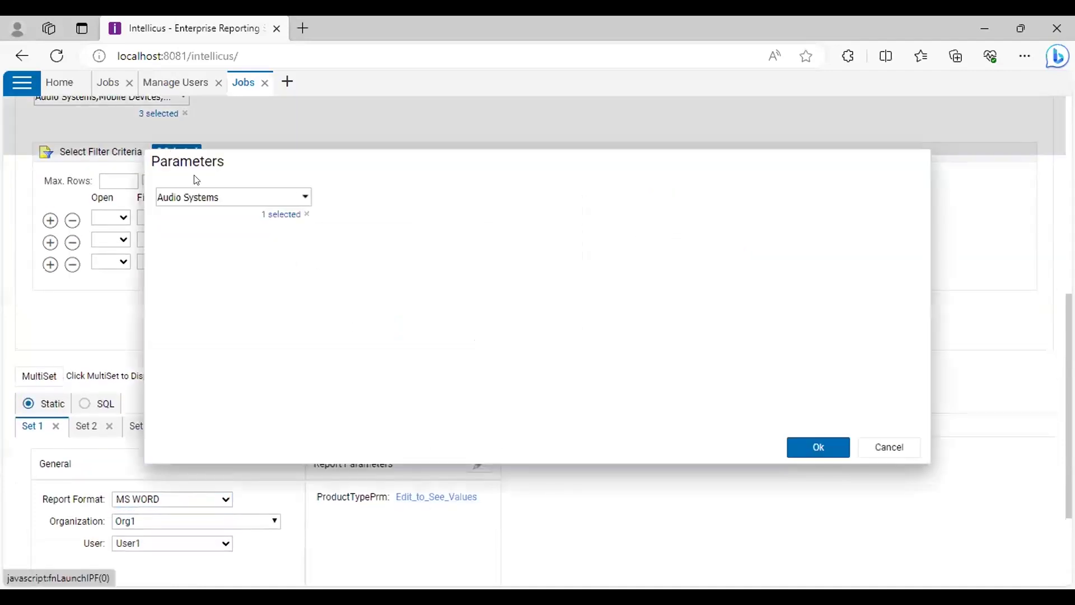
pyautogui.click(302, 201)
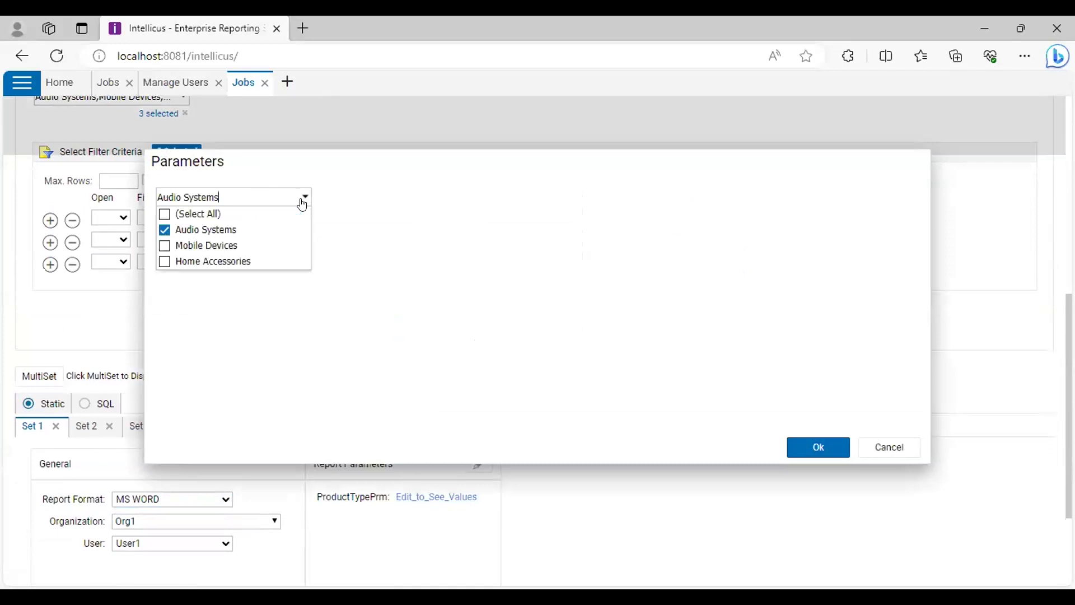
pyautogui.click(818, 446)
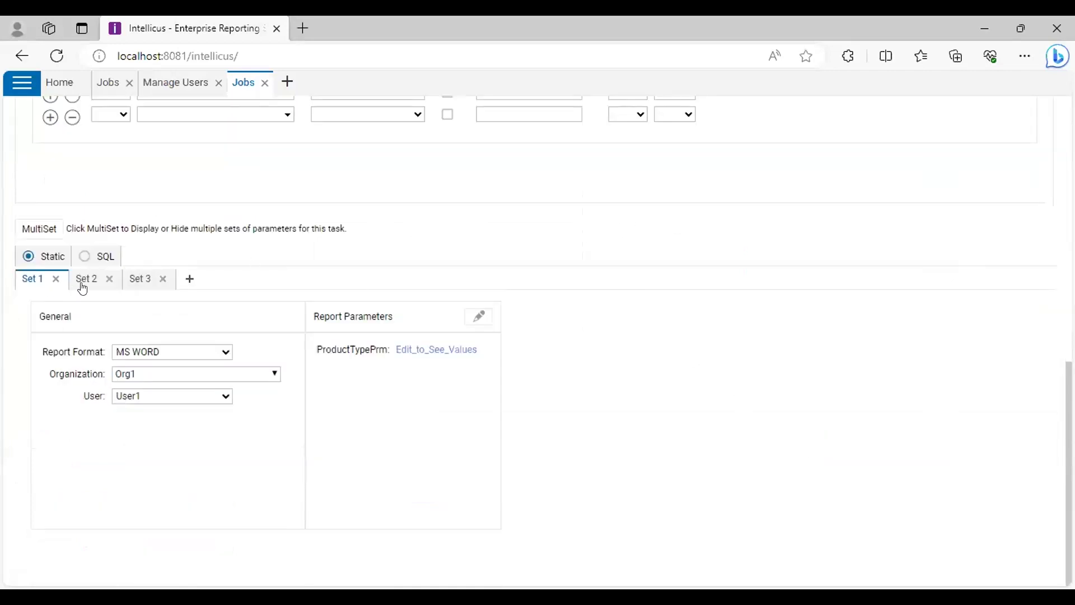
# Review and confirm Set 2's product parameter values
pyautogui.click(87, 285)
pyautogui.click(178, 397)
pyautogui.click(168, 352)
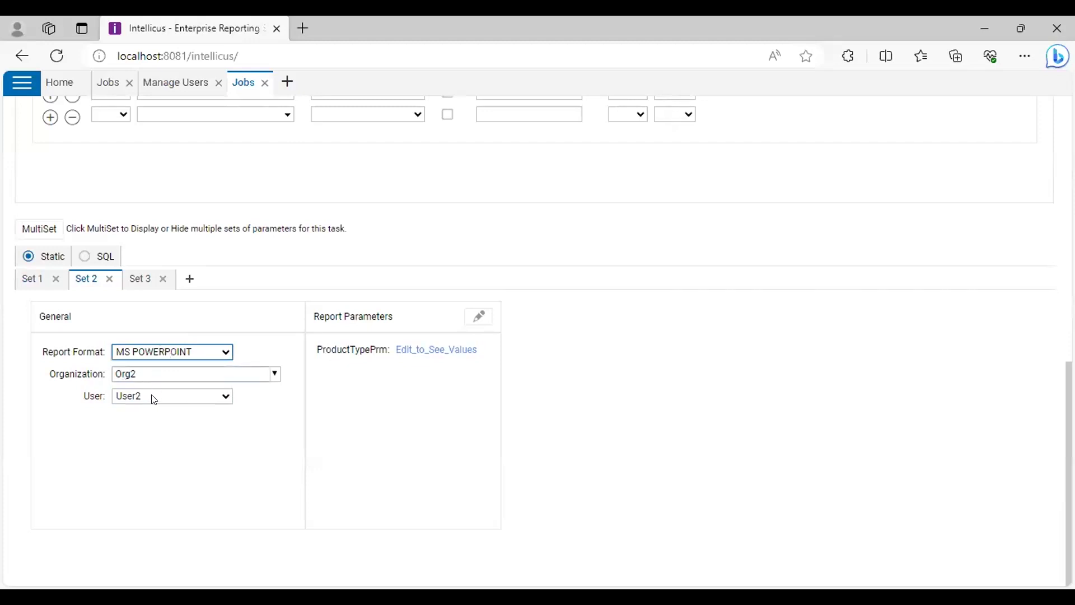
pyautogui.click(436, 350)
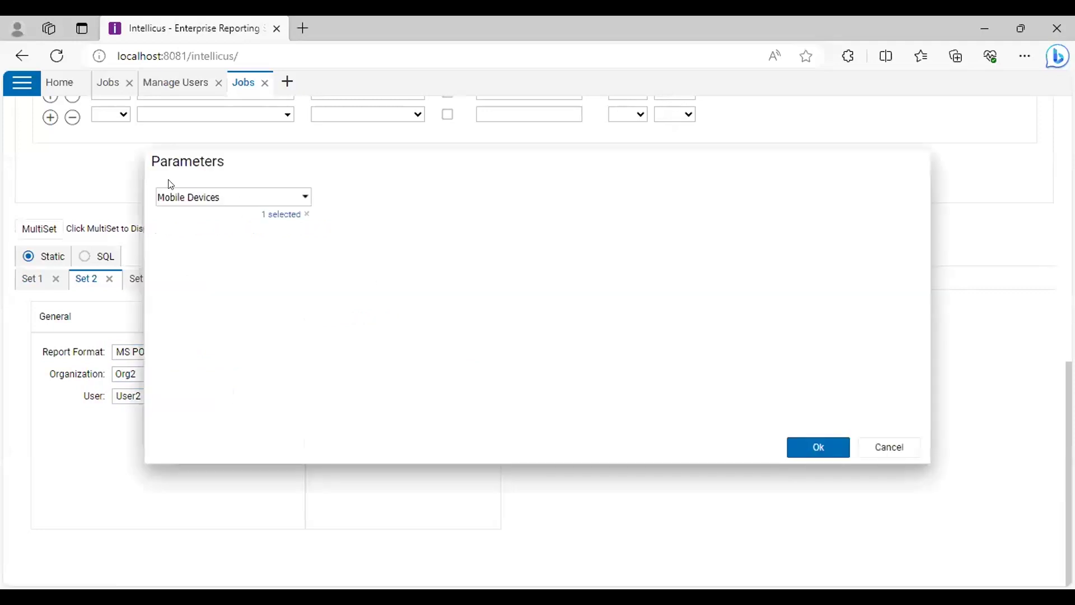
pyautogui.click(819, 448)
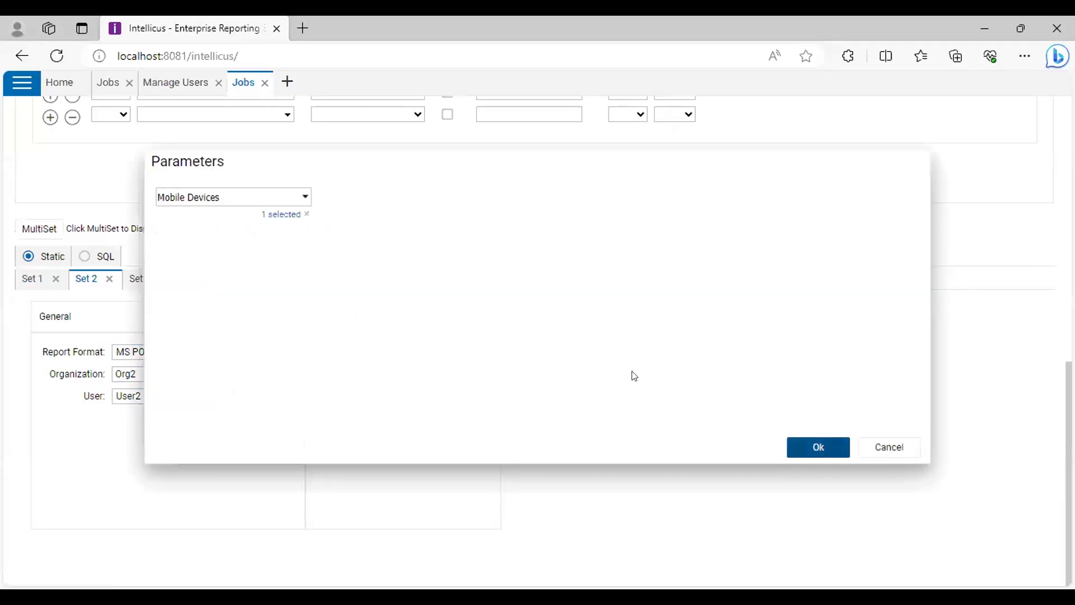
# Review Set 3's product parameter values, then save Task2
pyautogui.click(137, 279)
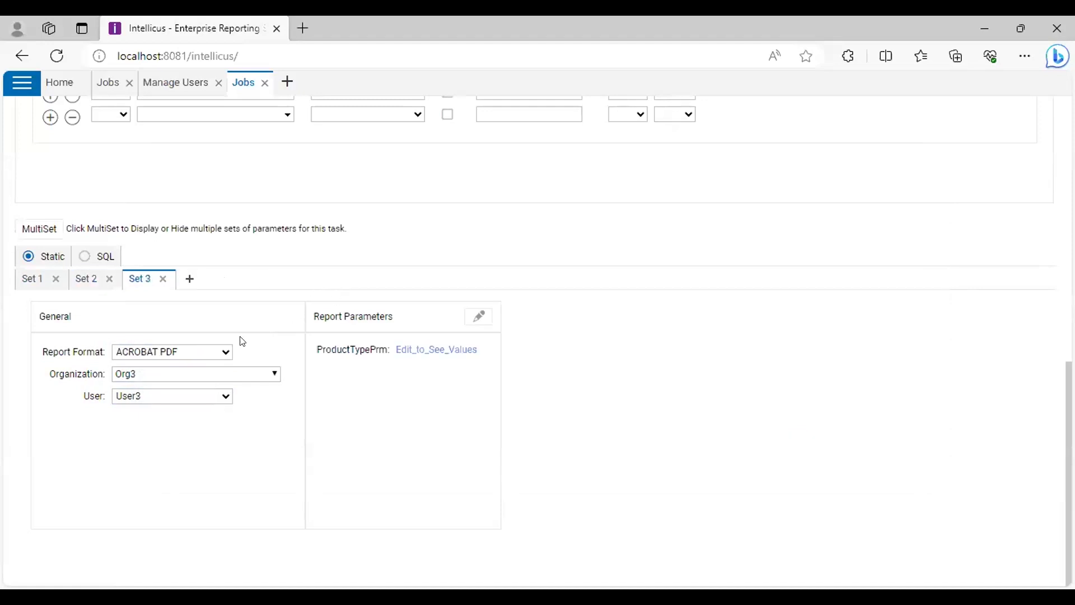
pyautogui.scroll(4, 202, 375)
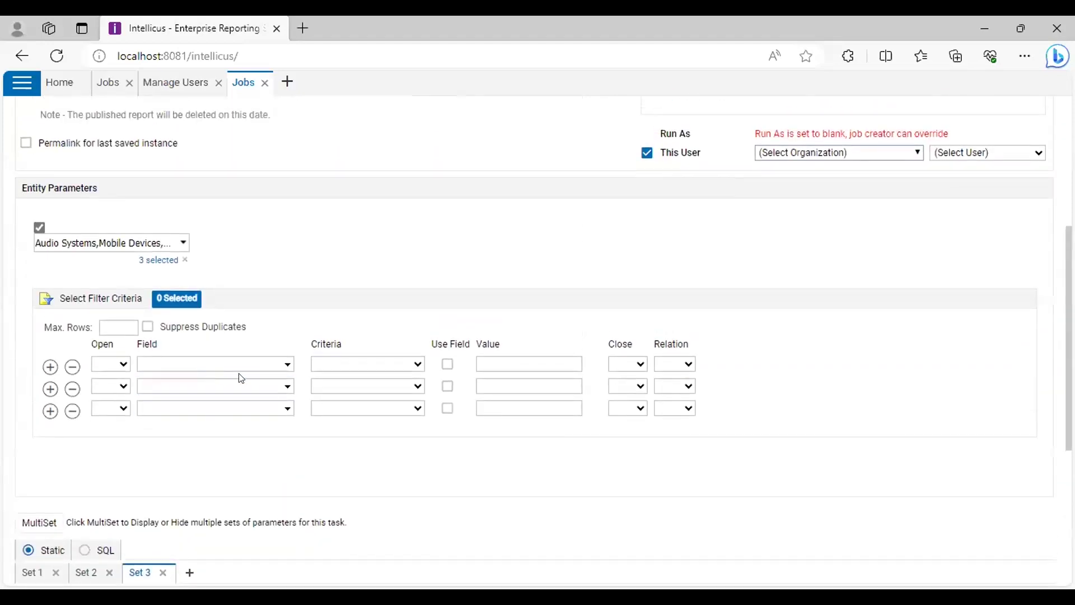
pyautogui.scroll(-2, 241, 376)
pyautogui.click(451, 495)
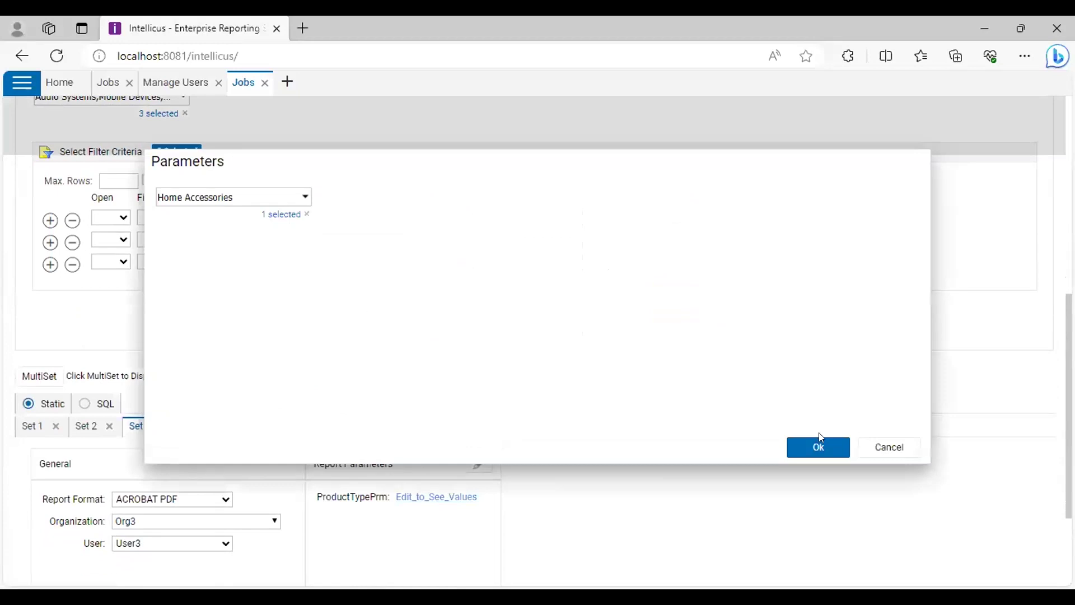
pyautogui.click(812, 449)
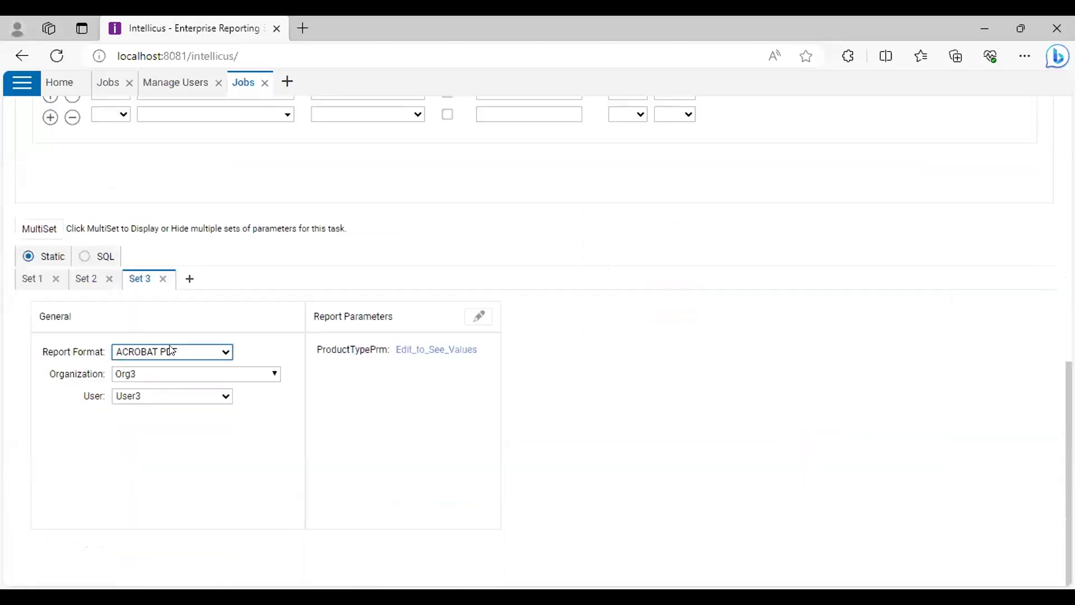
pyautogui.scroll(7, 381, 389)
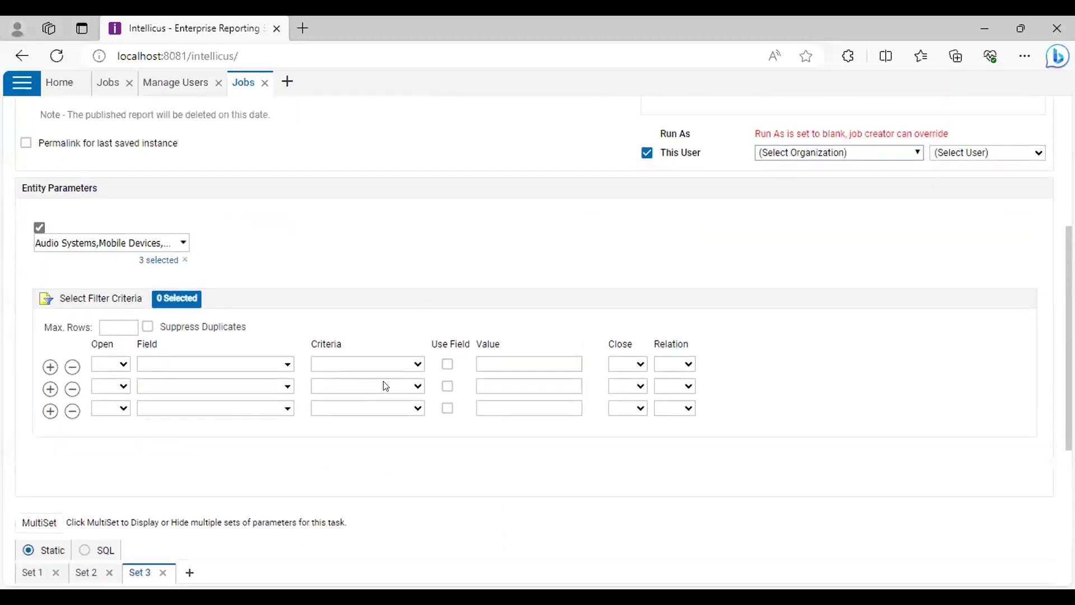
pyautogui.scroll(3, 385, 386)
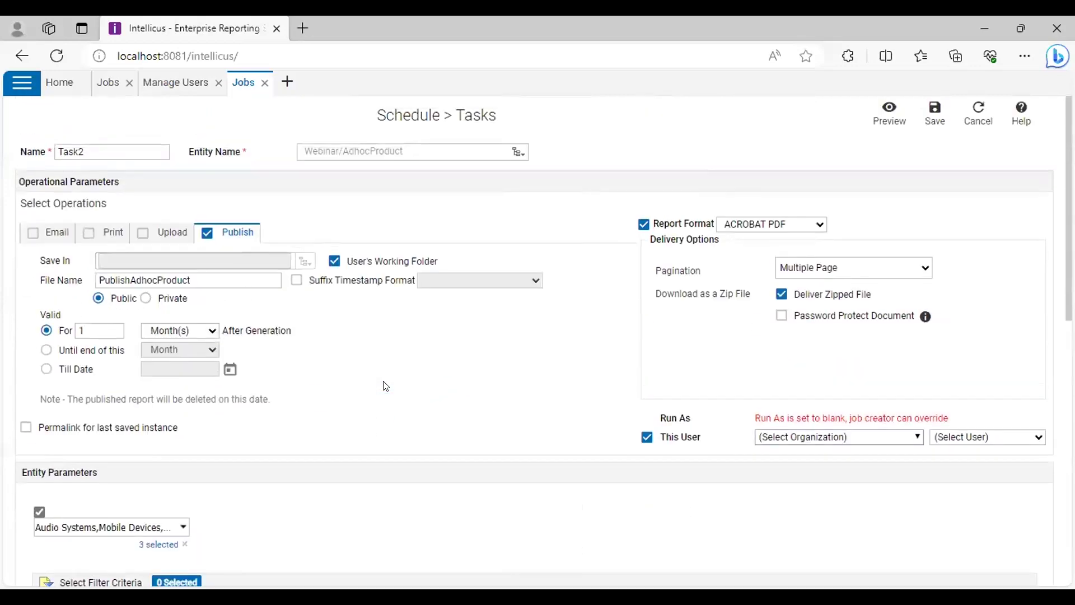
pyautogui.scroll(-2, 385, 386)
pyautogui.scroll(2, 409, 373)
pyautogui.scroll(-5, 400, 378)
pyautogui.scroll(5, 400, 378)
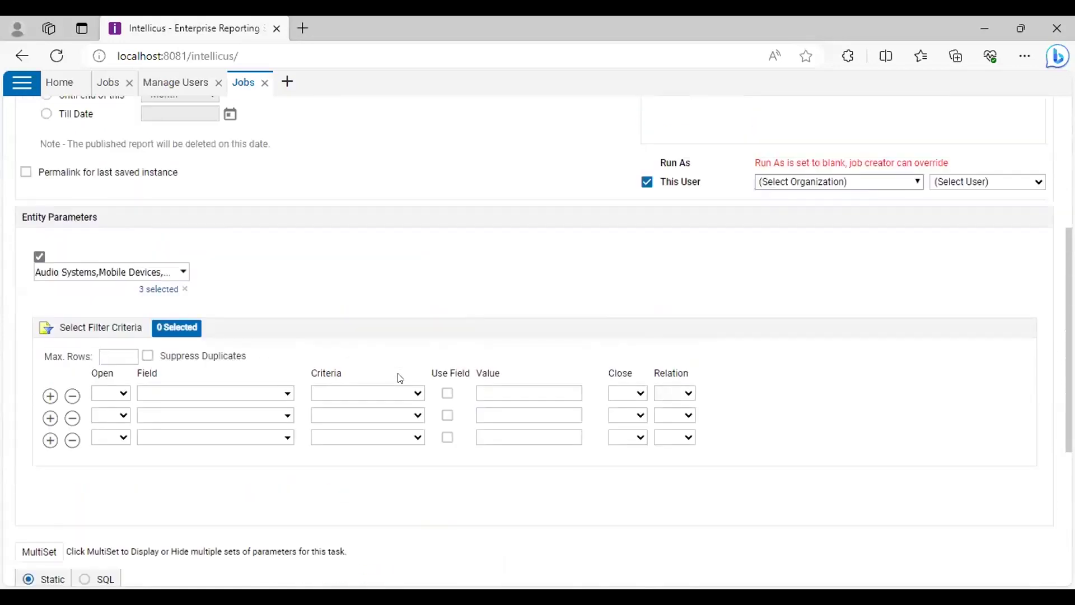
pyautogui.scroll(-3, 400, 378)
pyautogui.scroll(-2, 398, 375)
pyautogui.scroll(5, 398, 375)
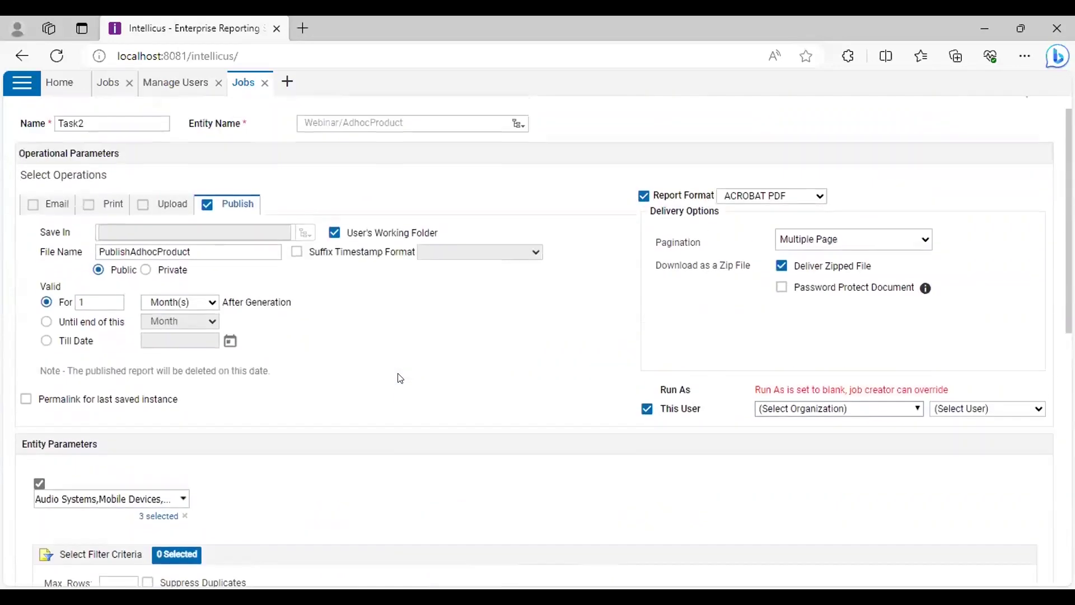
pyautogui.click(934, 111)
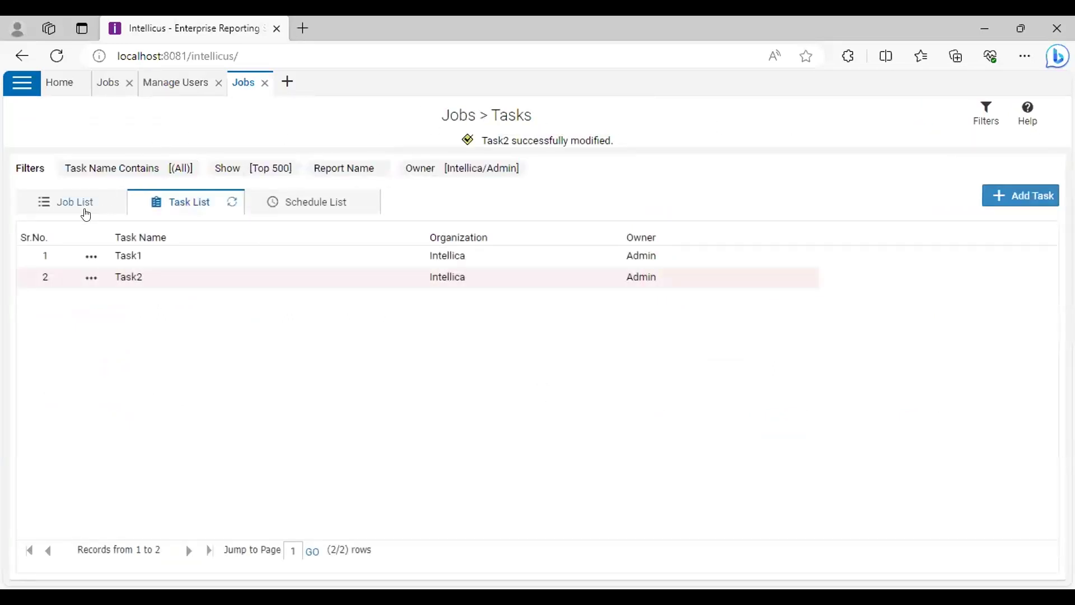
# Open Job2 for modification from the Job List
pyautogui.click(124, 211)
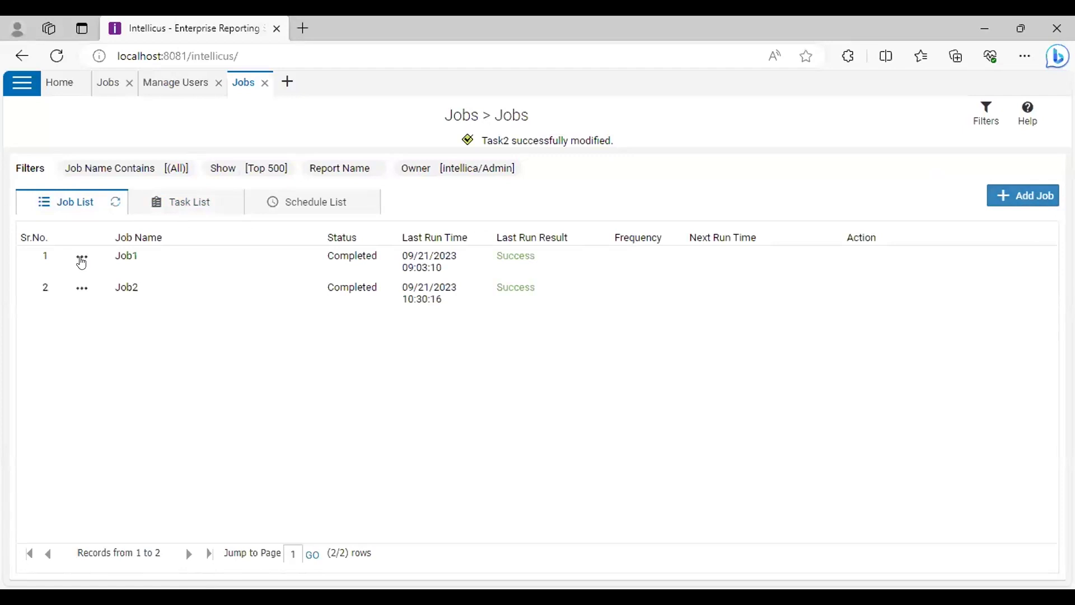
pyautogui.click(80, 289)
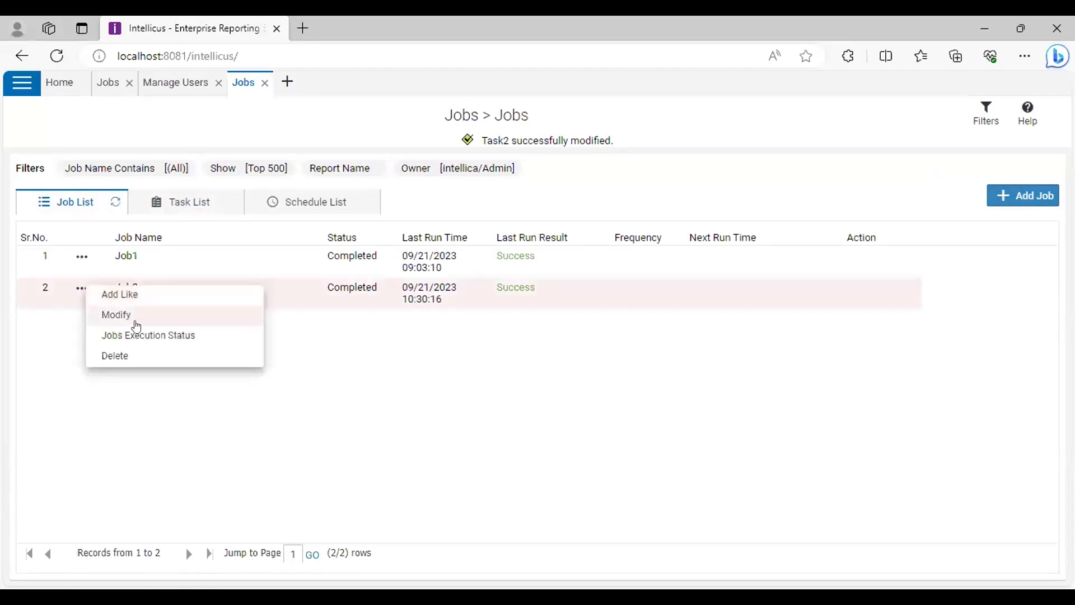
pyautogui.click(136, 325)
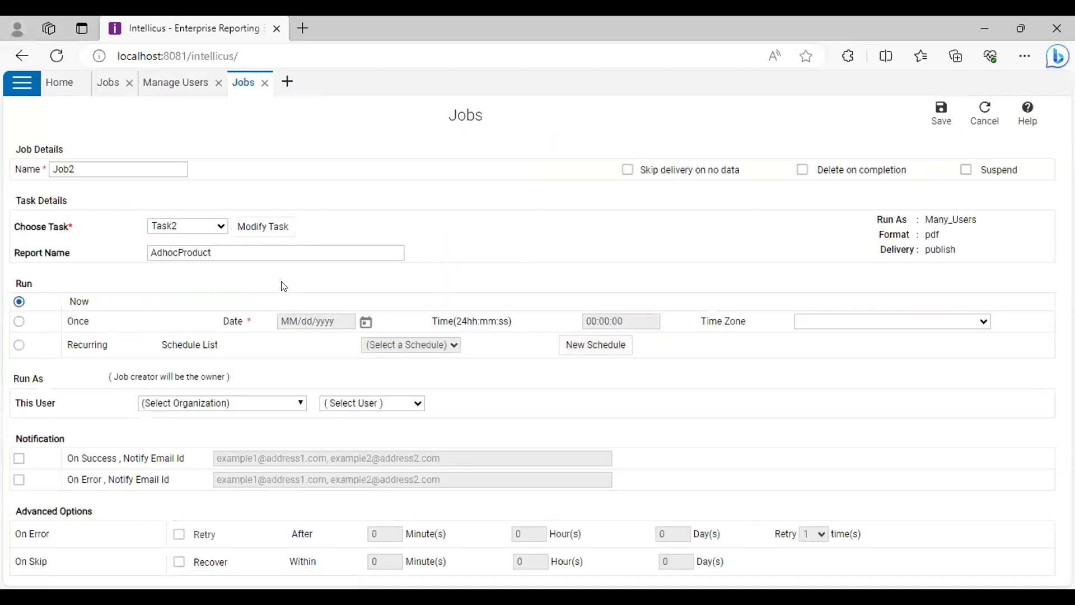
pyautogui.click(95, 164)
# Toggle Delete on Completion on and back off, keeping Job2 set to run Now
pyautogui.click(129, 18)
pyautogui.click(802, 171)
pyautogui.click(820, 171)
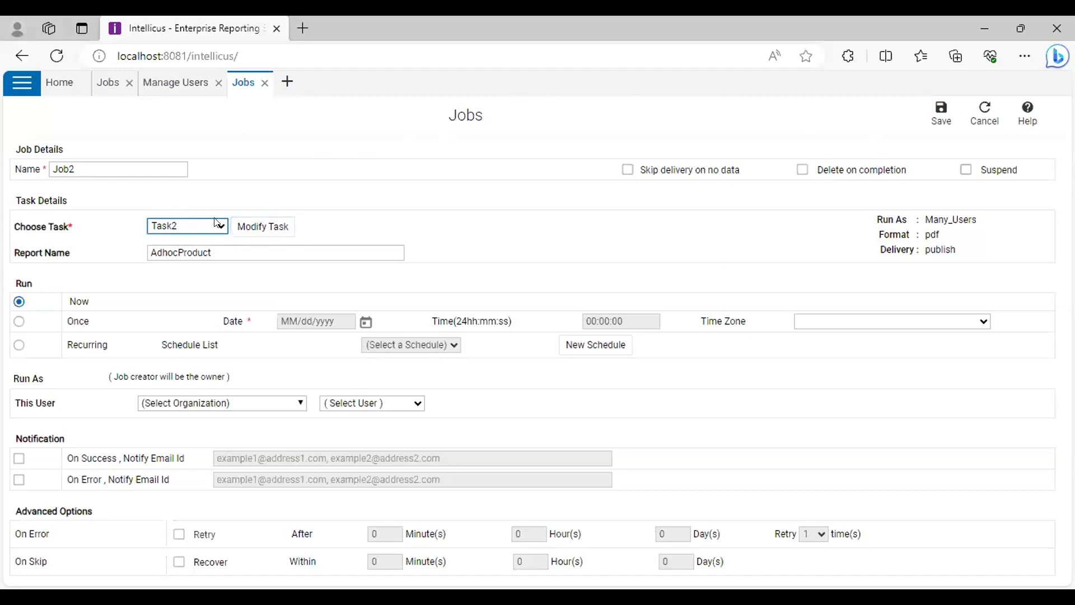
pyautogui.click(261, 226)
pyautogui.click(261, 229)
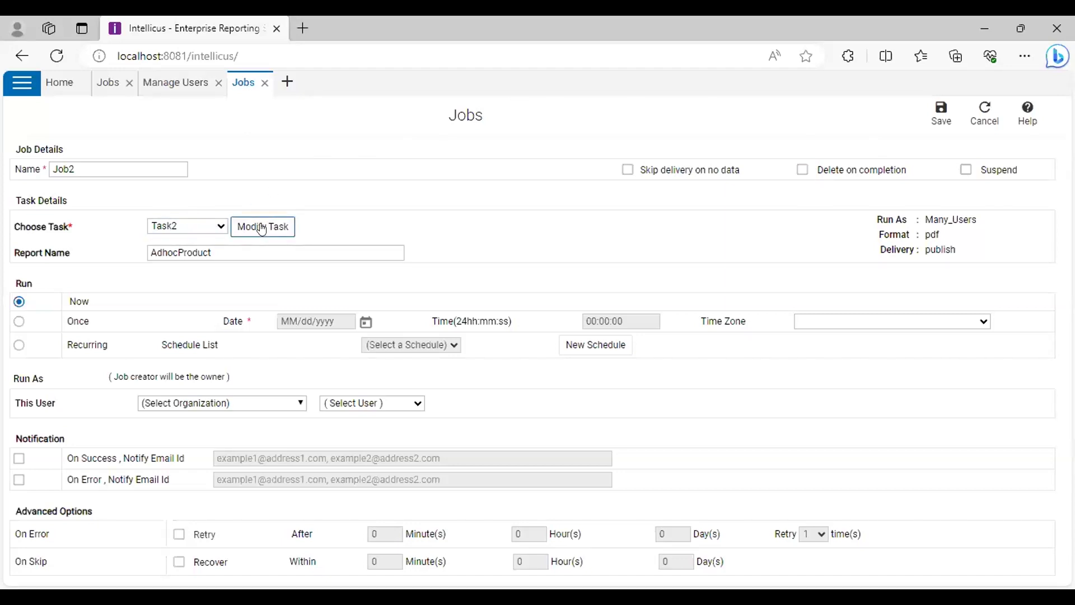
pyautogui.click(188, 258)
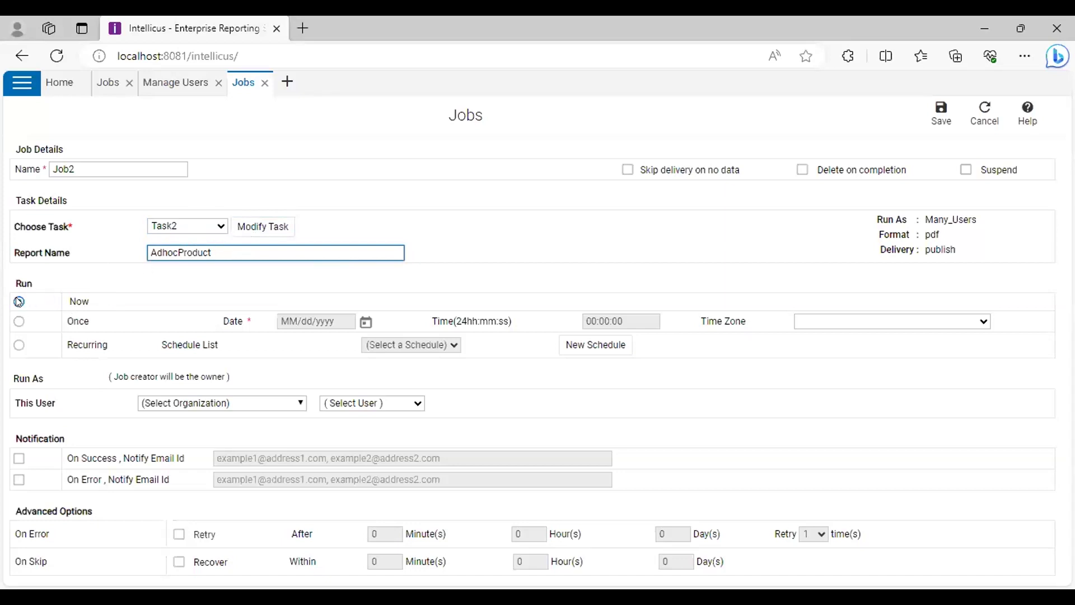
pyautogui.click(19, 321)
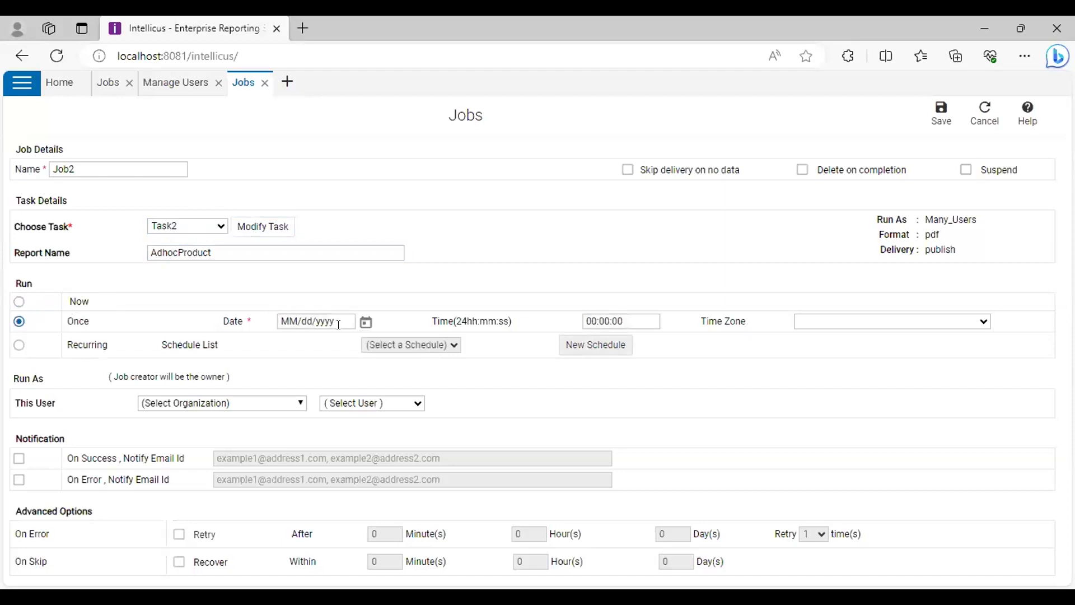
pyautogui.click(366, 322)
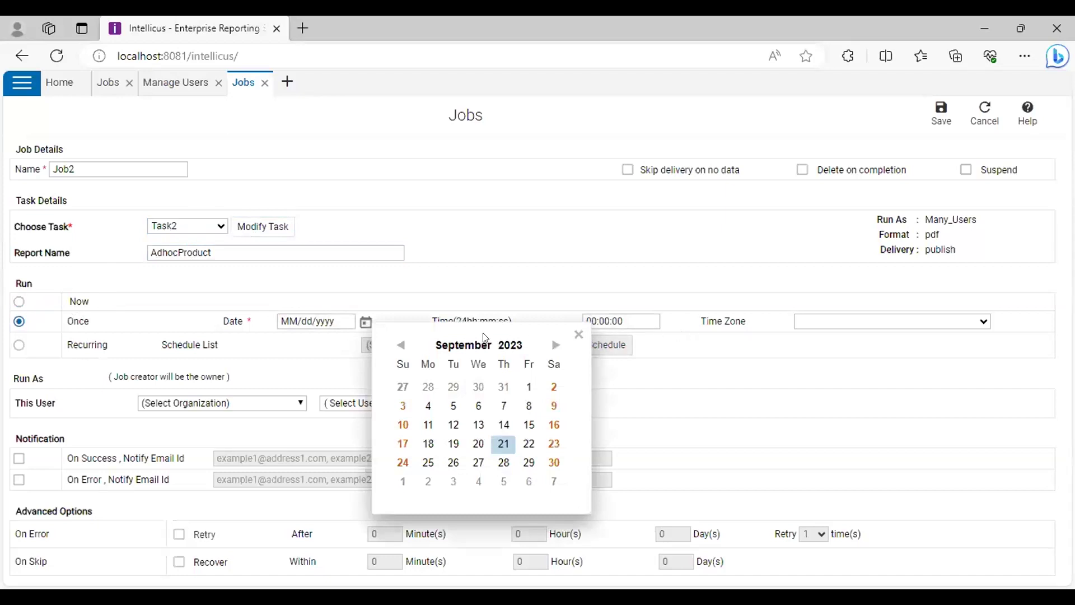
pyautogui.click(578, 334)
pyautogui.click(19, 345)
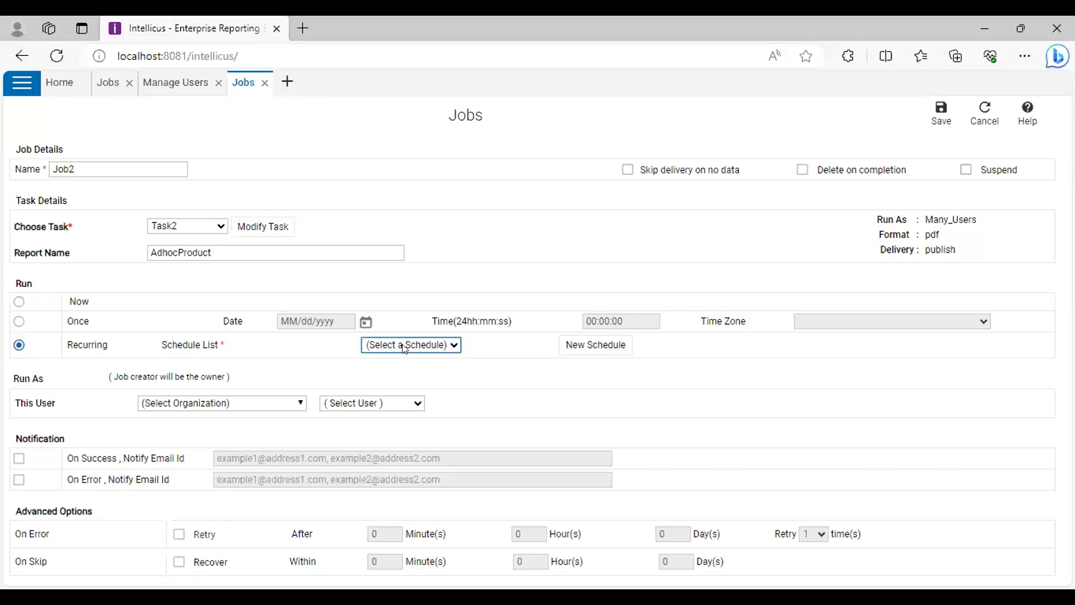
pyautogui.click(19, 302)
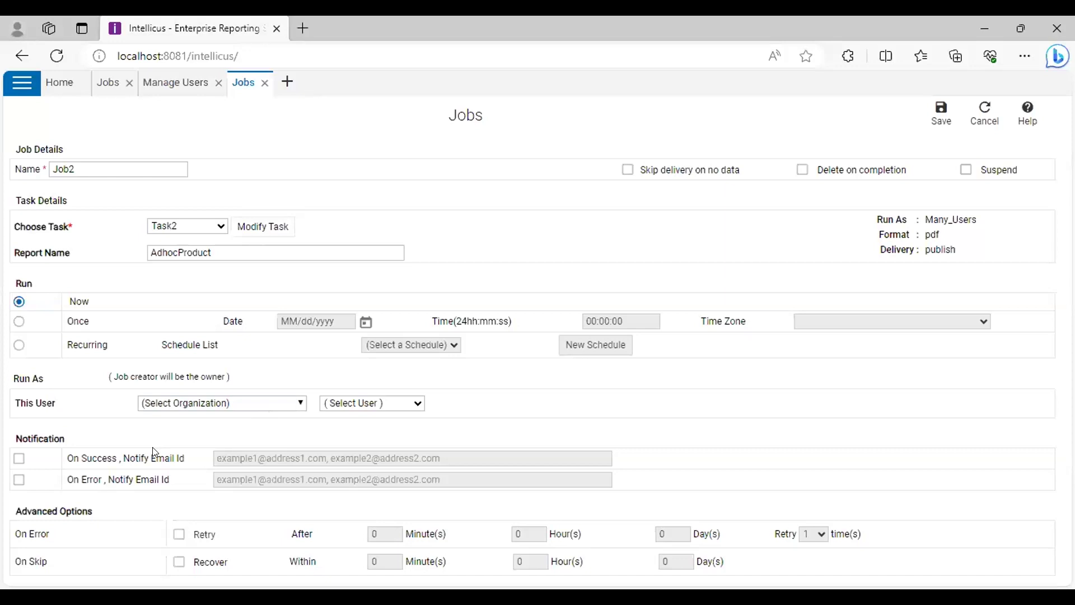
# Enable On Error e-mail notification and untick On Success
pyautogui.click(20, 458)
pyautogui.click(340, 456)
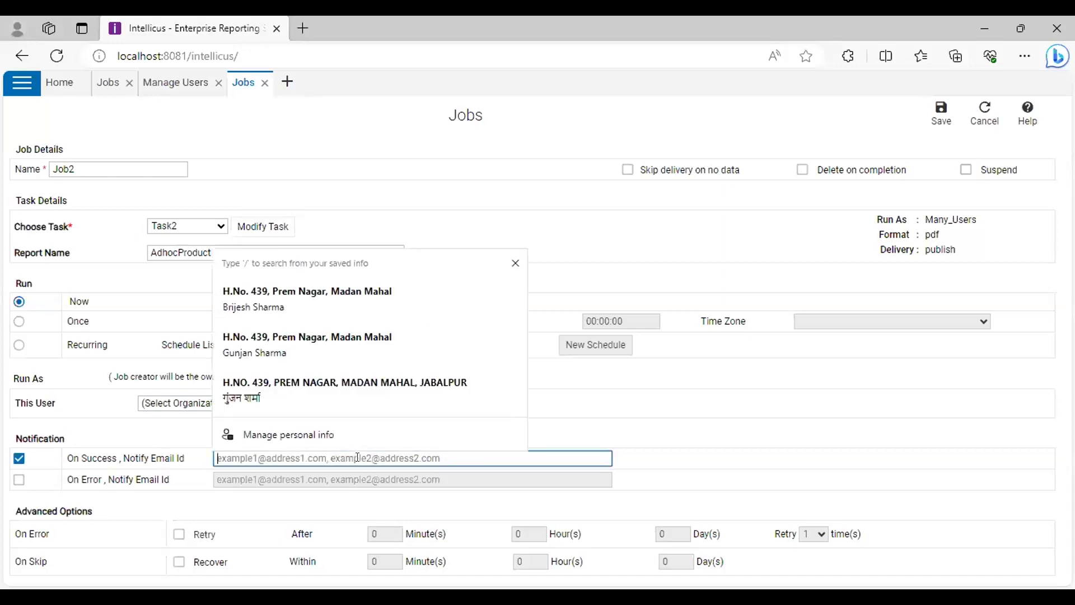
pyautogui.click(784, 445)
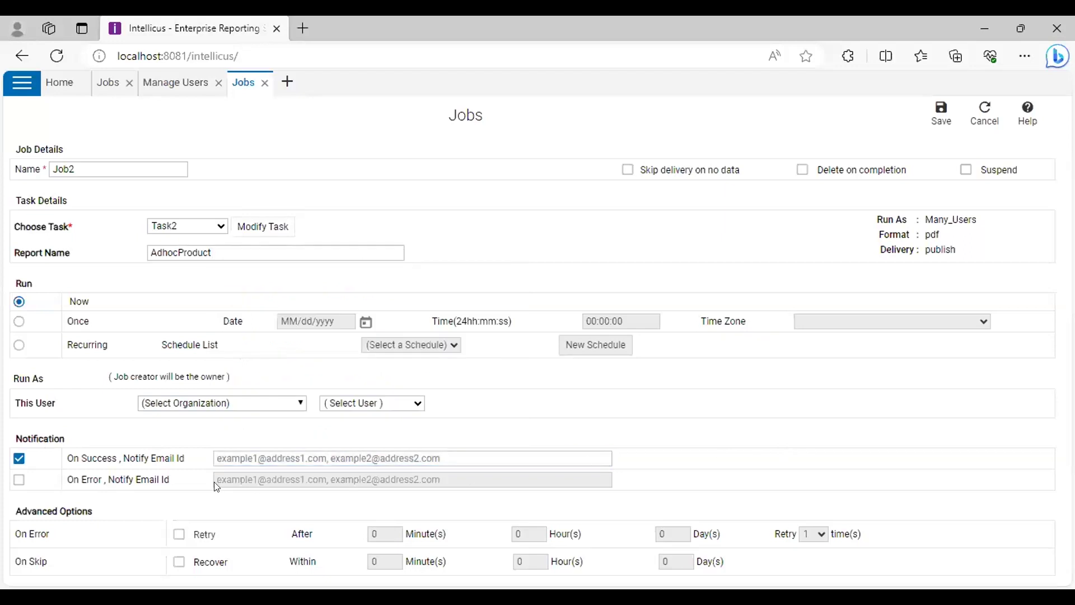
pyautogui.click(19, 481)
pyautogui.click(19, 459)
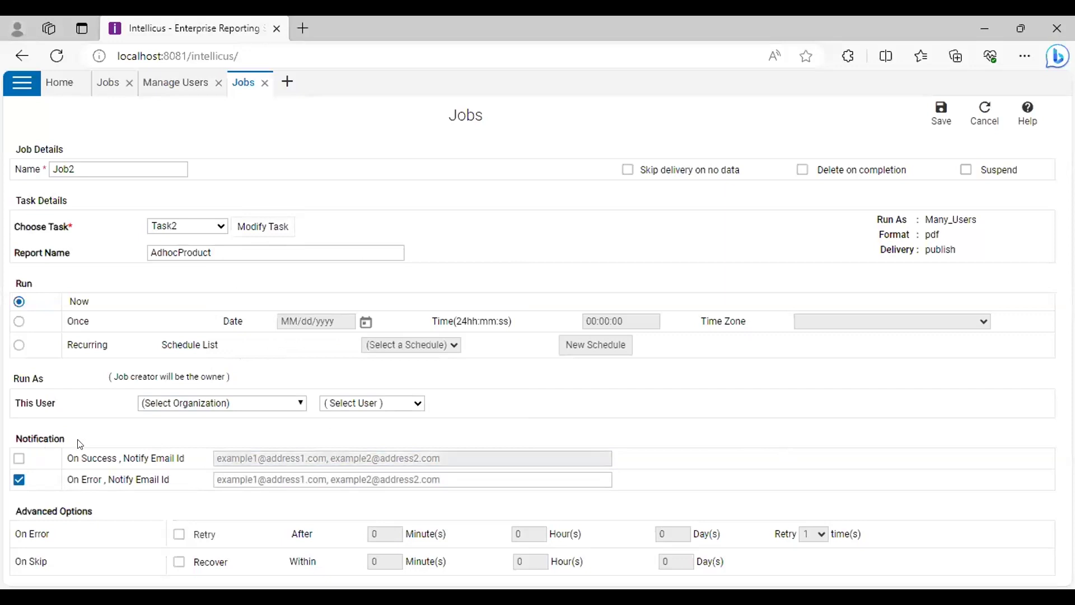
pyautogui.click(297, 477)
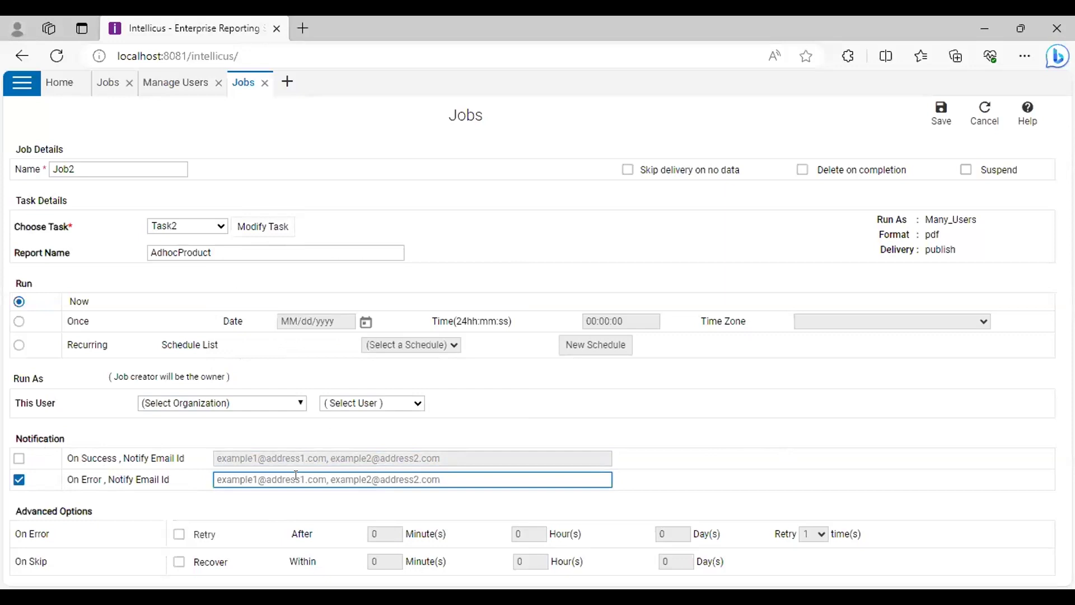
pyautogui.click(16, 499)
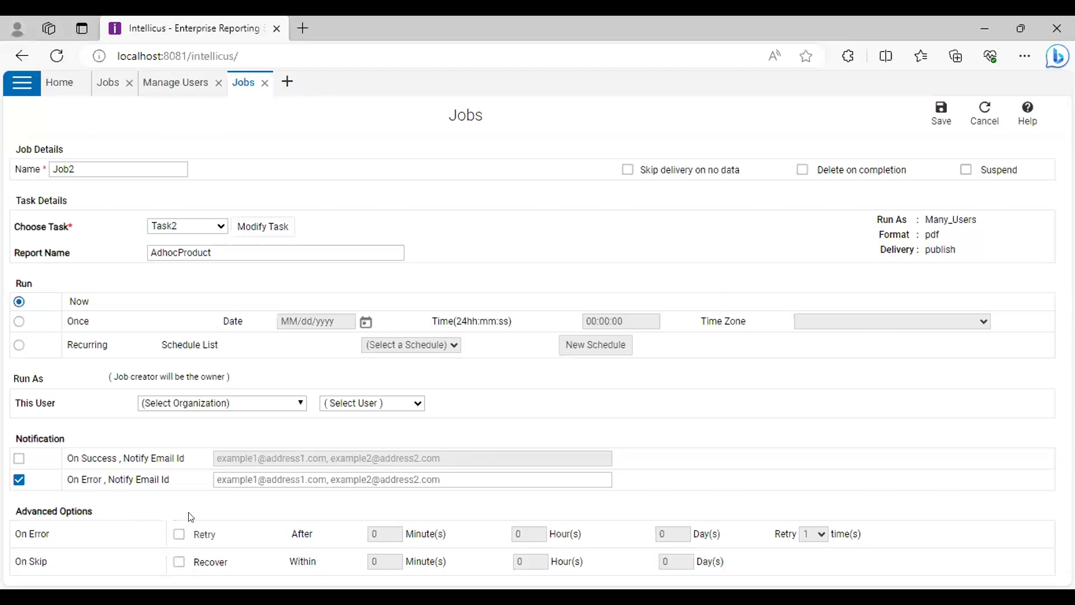
# Set the retry count to 2 in the retry-on-error options
pyautogui.click(178, 535)
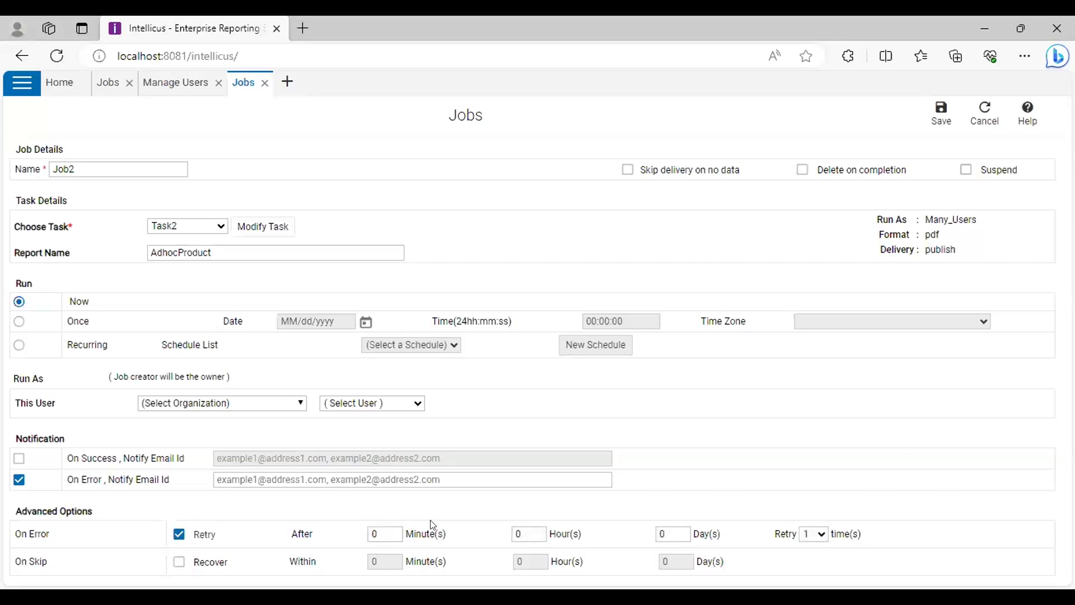
pyautogui.click(376, 533)
pyautogui.click(740, 543)
pyautogui.click(822, 535)
pyautogui.click(820, 525)
pyautogui.click(247, 579)
# Leave both Retry on error and Recover on skip unchecked after trying the recovery fields
pyautogui.click(179, 534)
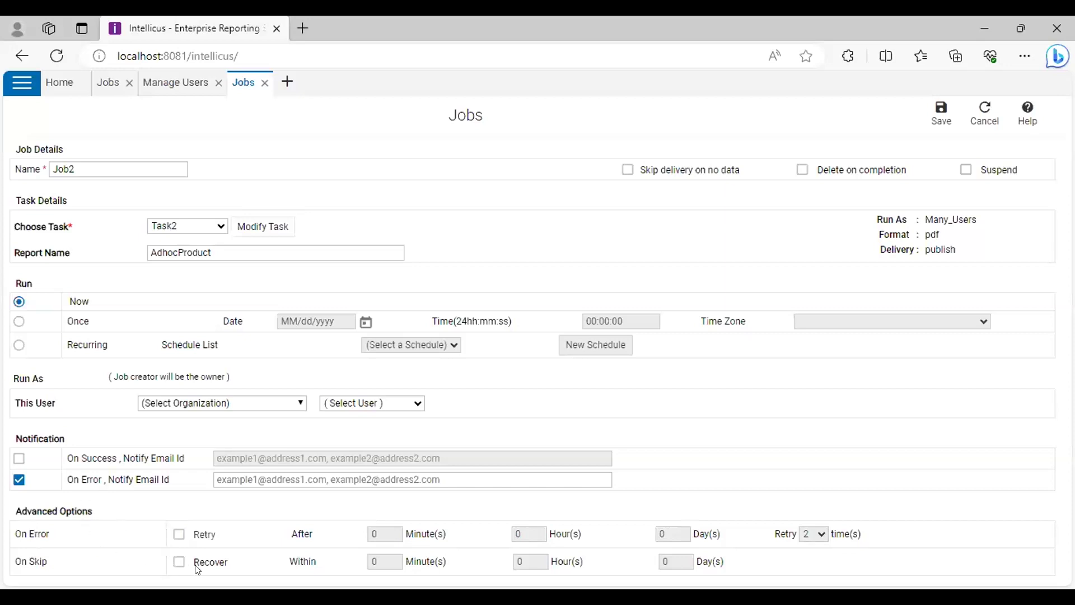
pyautogui.click(178, 562)
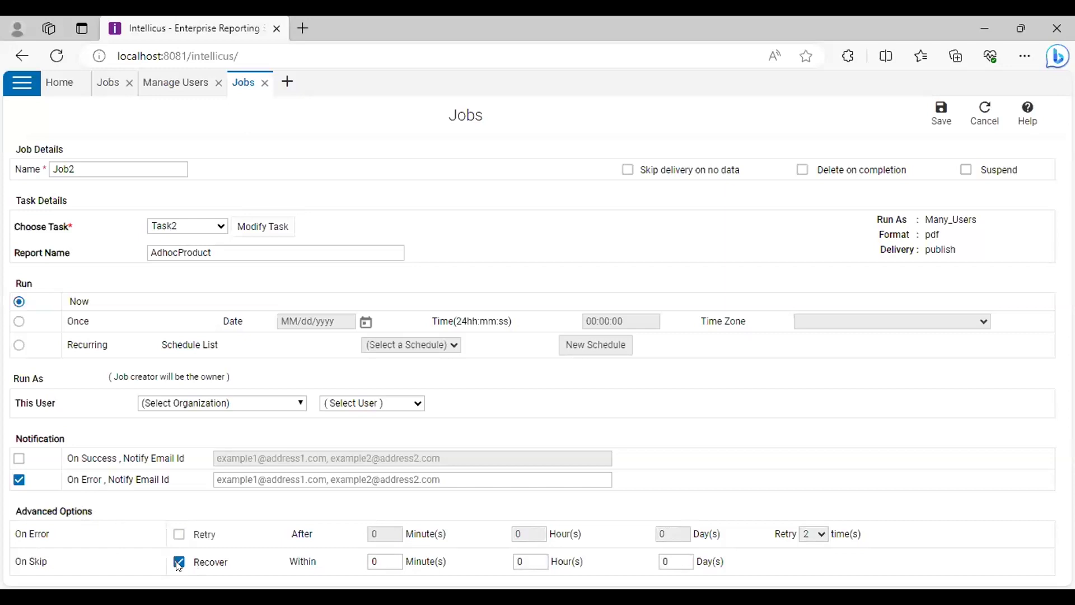
pyautogui.click(380, 558)
pyautogui.click(659, 576)
pyautogui.click(665, 563)
pyautogui.click(624, 509)
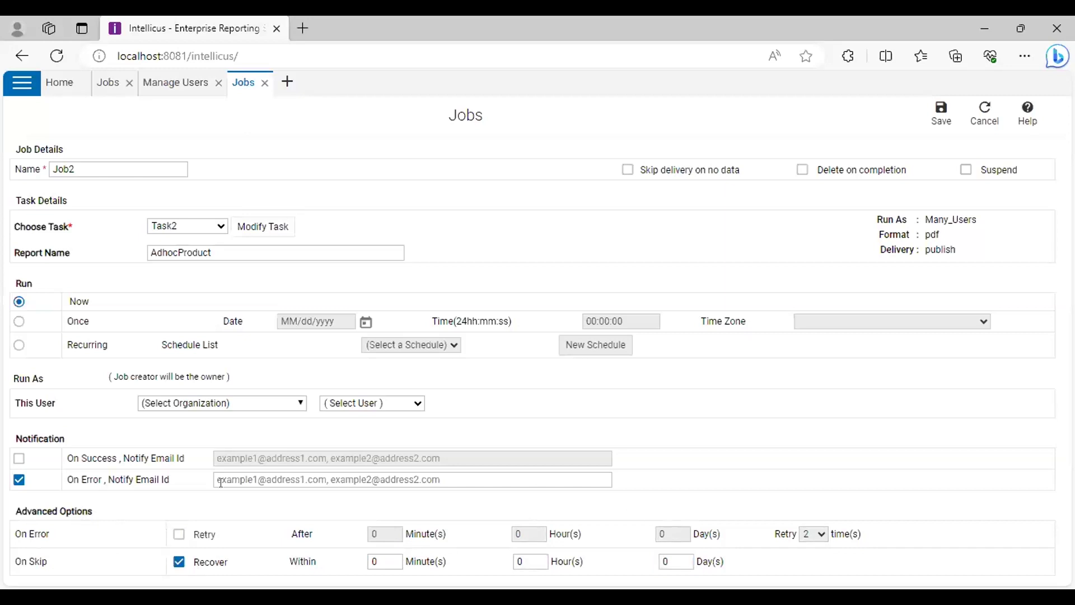
pyautogui.click(177, 563)
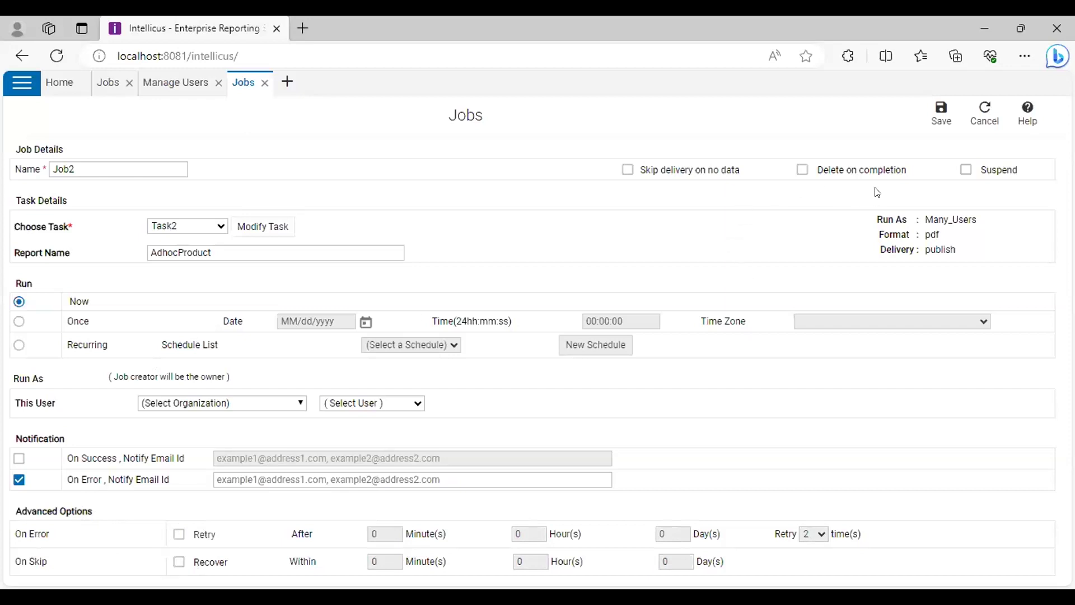
# Save Job2 with On Error notification off, then refresh the Job List
pyautogui.click(939, 117)
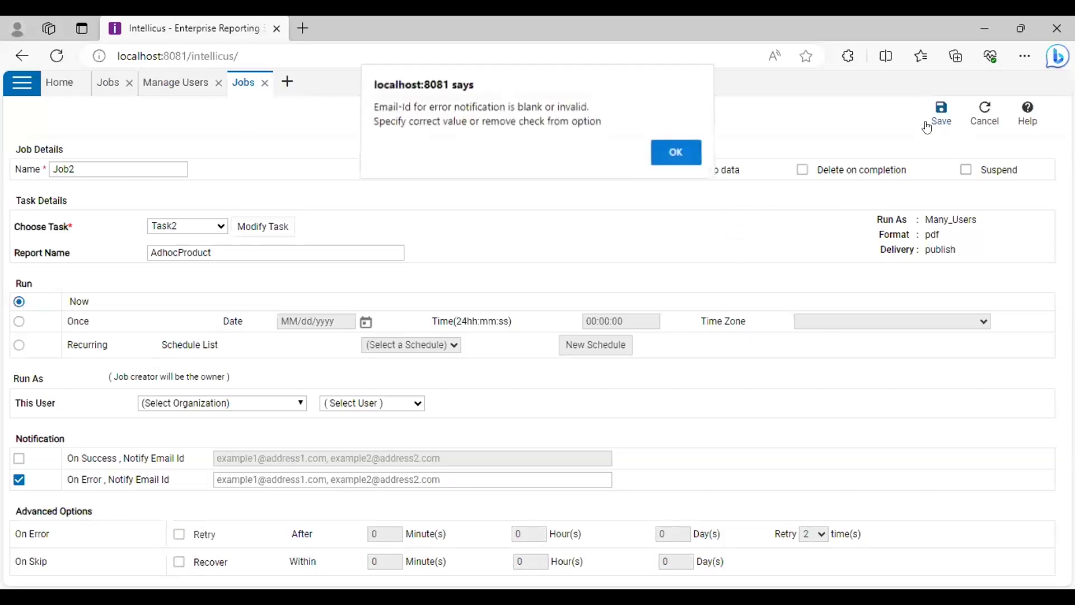
pyautogui.click(682, 150)
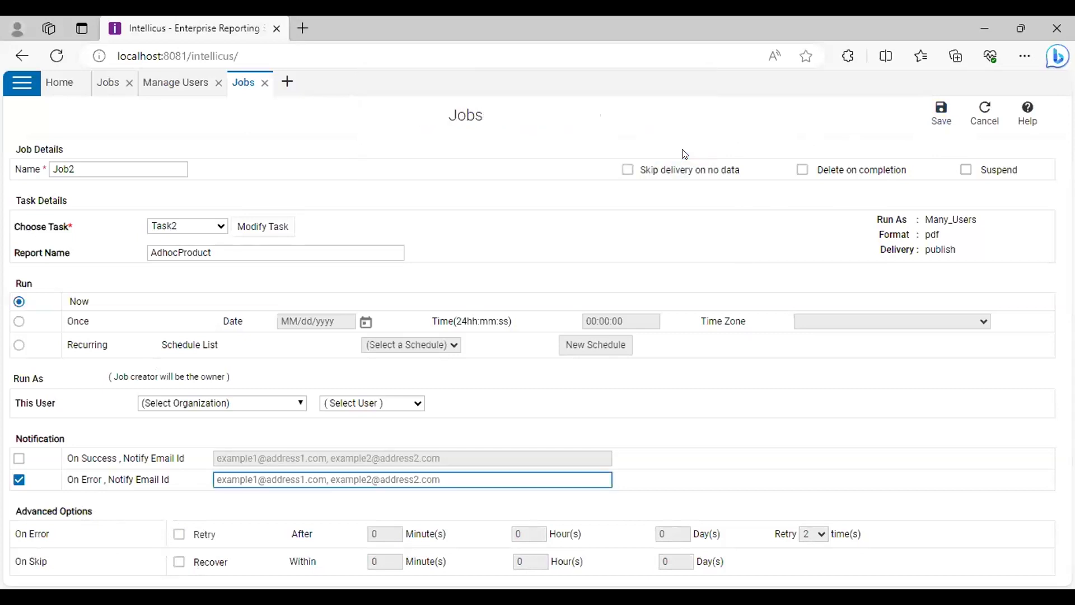
pyautogui.click(19, 479)
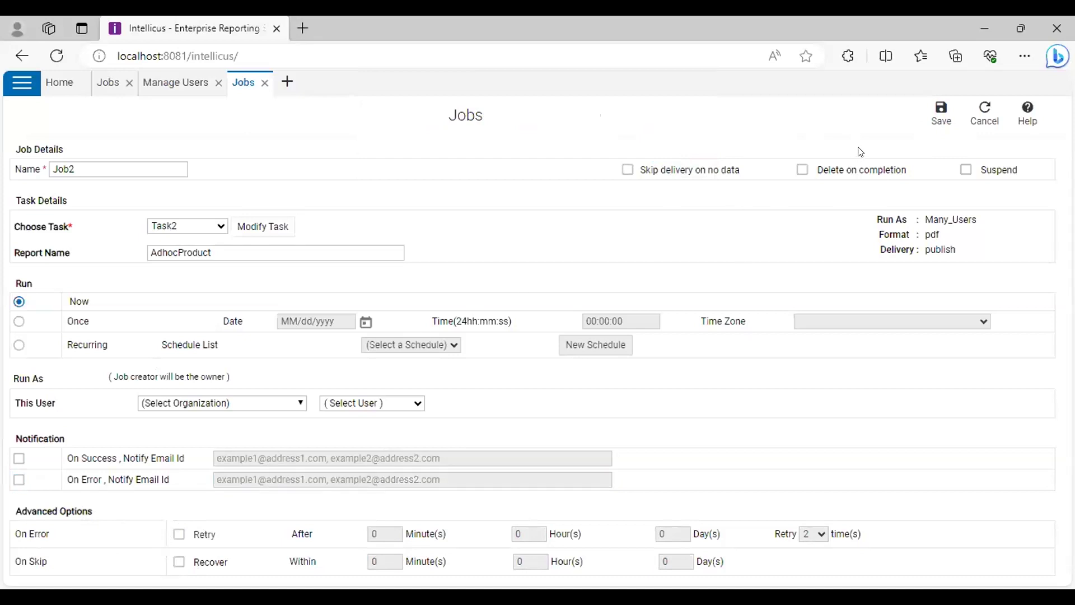
pyautogui.click(948, 111)
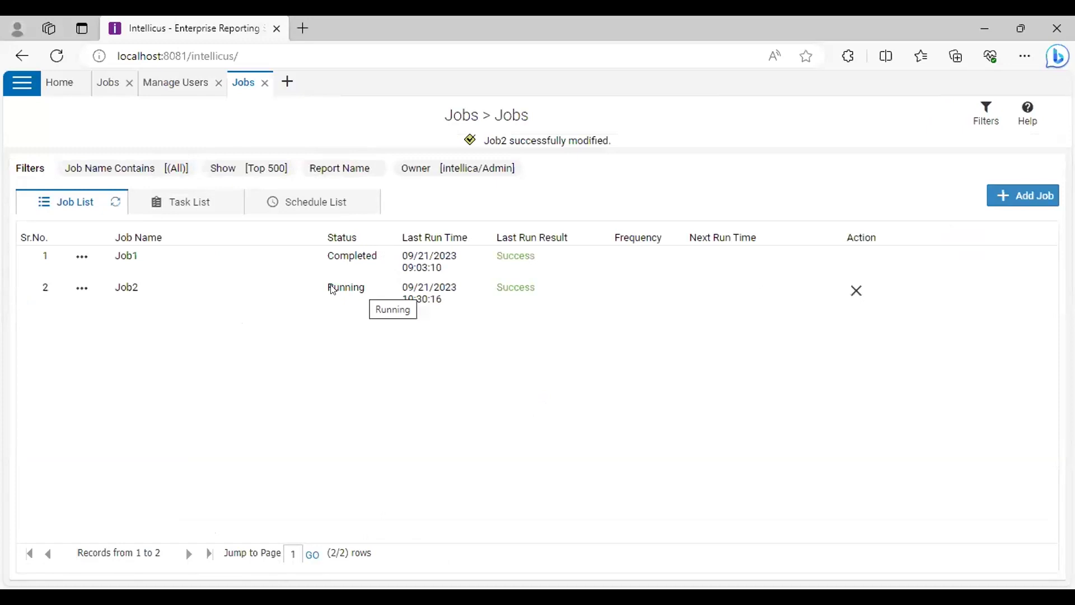
pyautogui.click(116, 202)
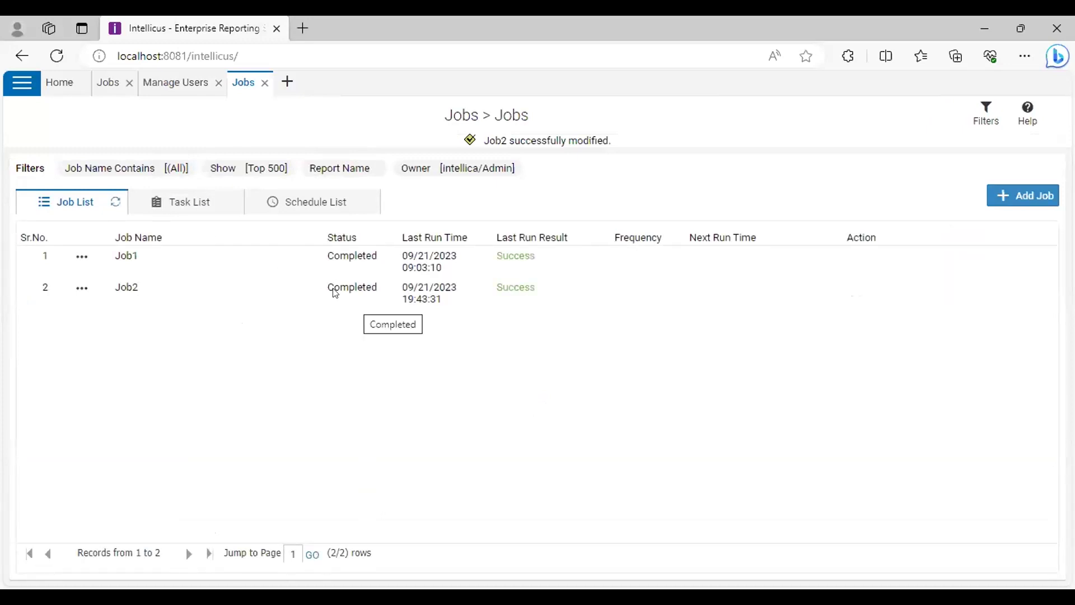
# Open Published Reports via Navigate > Reports
pyautogui.click(23, 82)
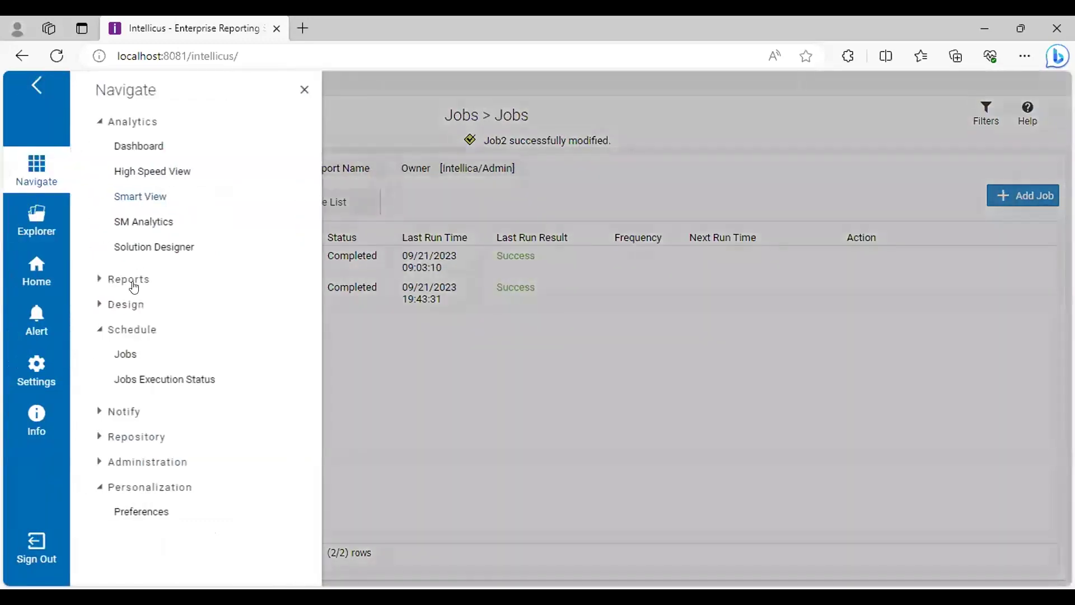
pyautogui.click(131, 280)
pyautogui.click(160, 380)
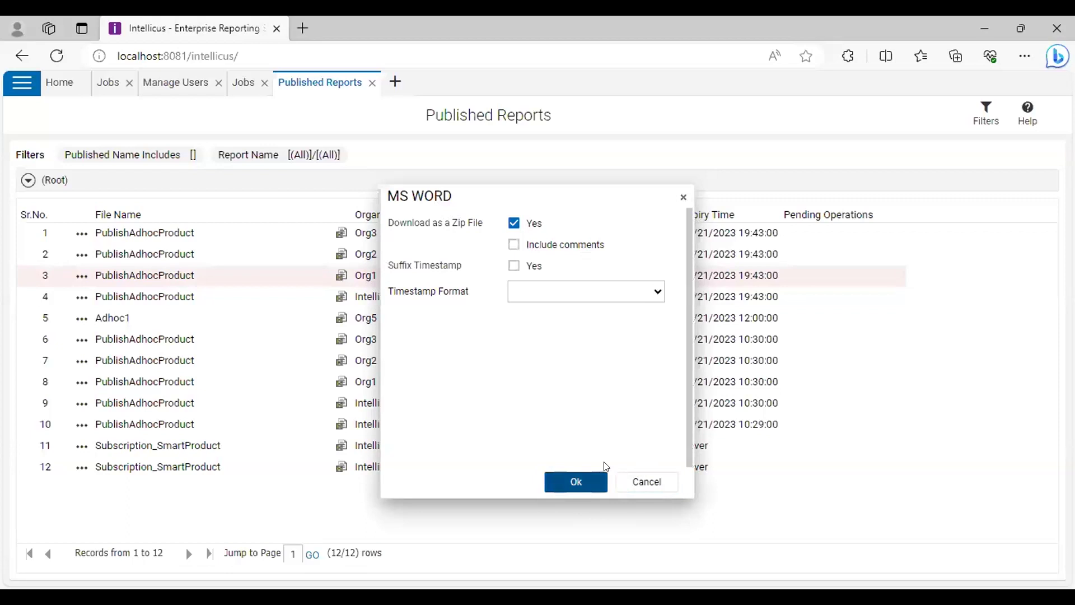
# Download PublishAdhocProduct as a zipped MS WORD file, open it, and close both report tabs
pyautogui.click(602, 475)
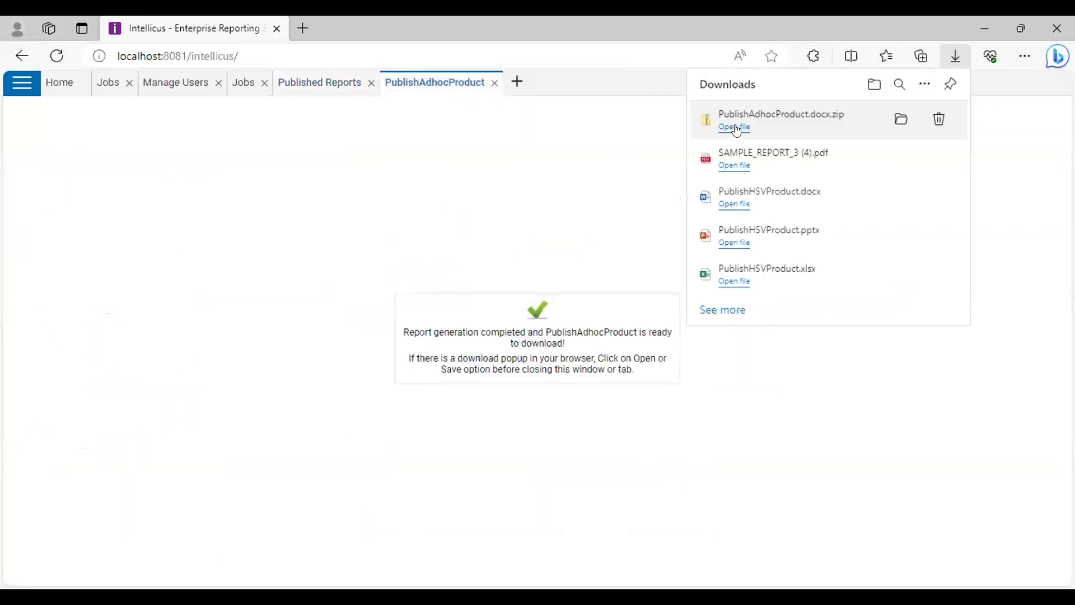
pyautogui.click(735, 127)
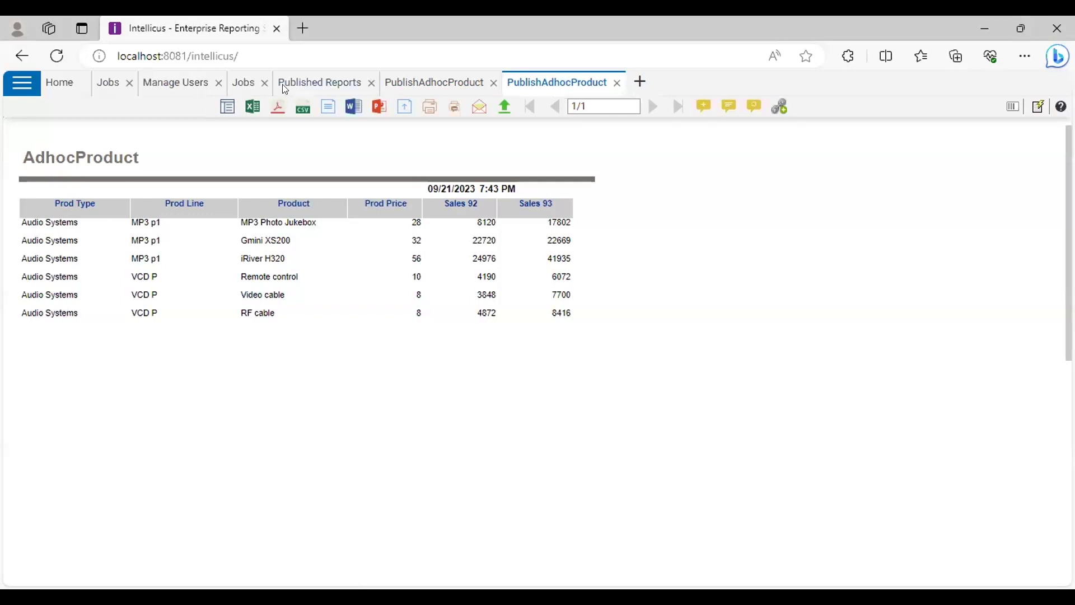
pyautogui.click(616, 83)
pyautogui.click(492, 83)
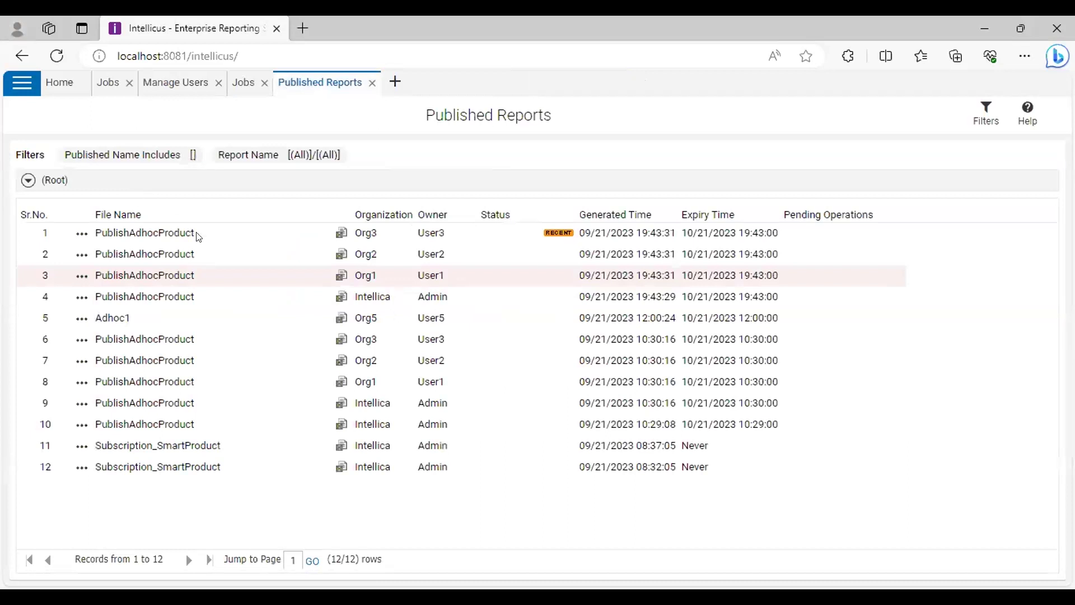
# From the Job List, modify Job1 and open its Task1 settings for editing
pyautogui.click(243, 83)
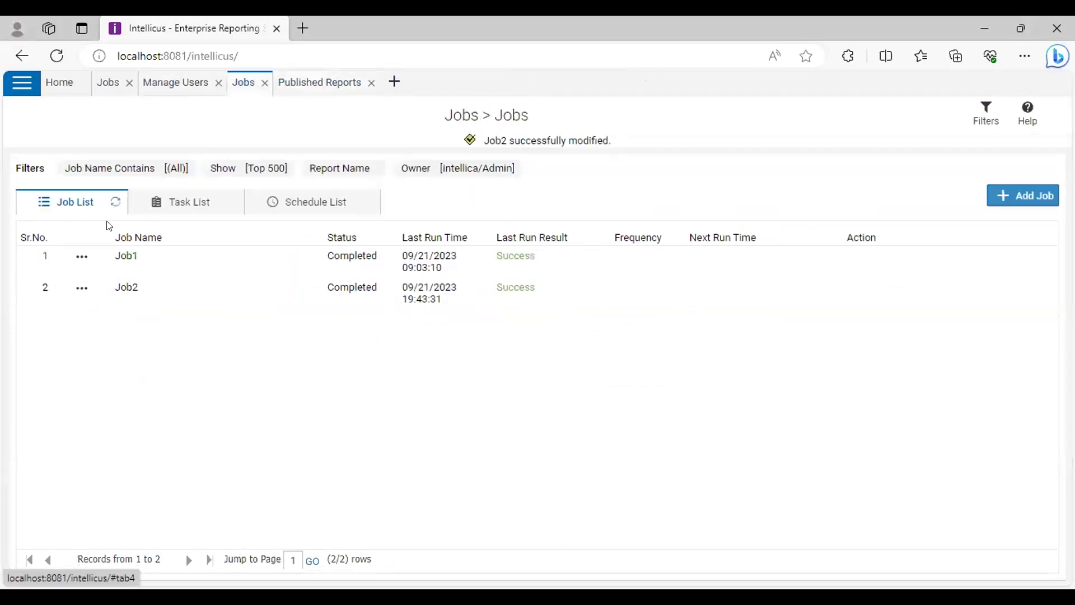
pyautogui.click(82, 259)
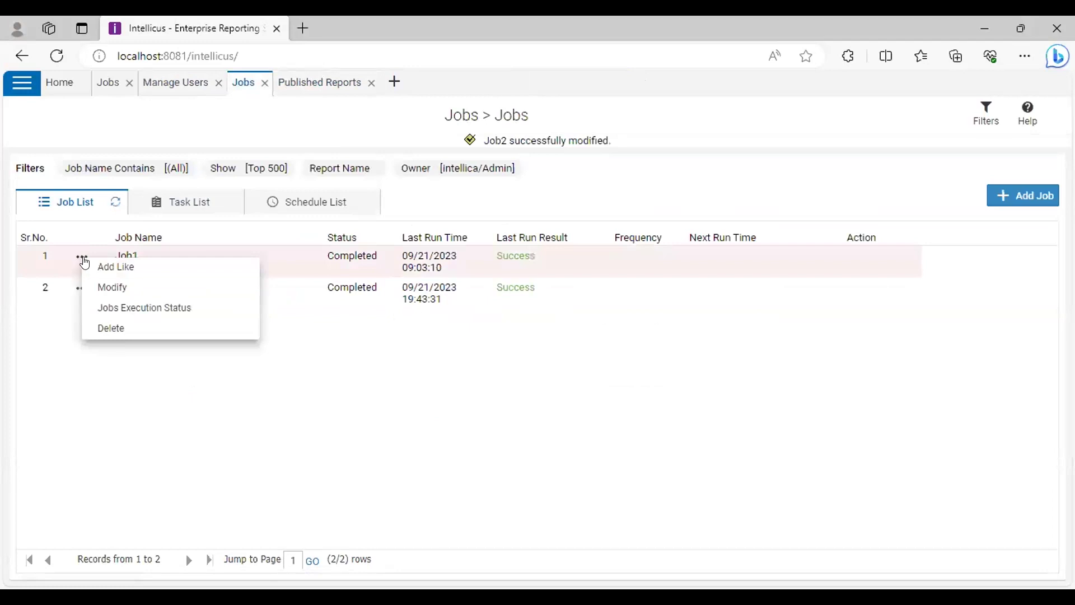
pyautogui.click(118, 289)
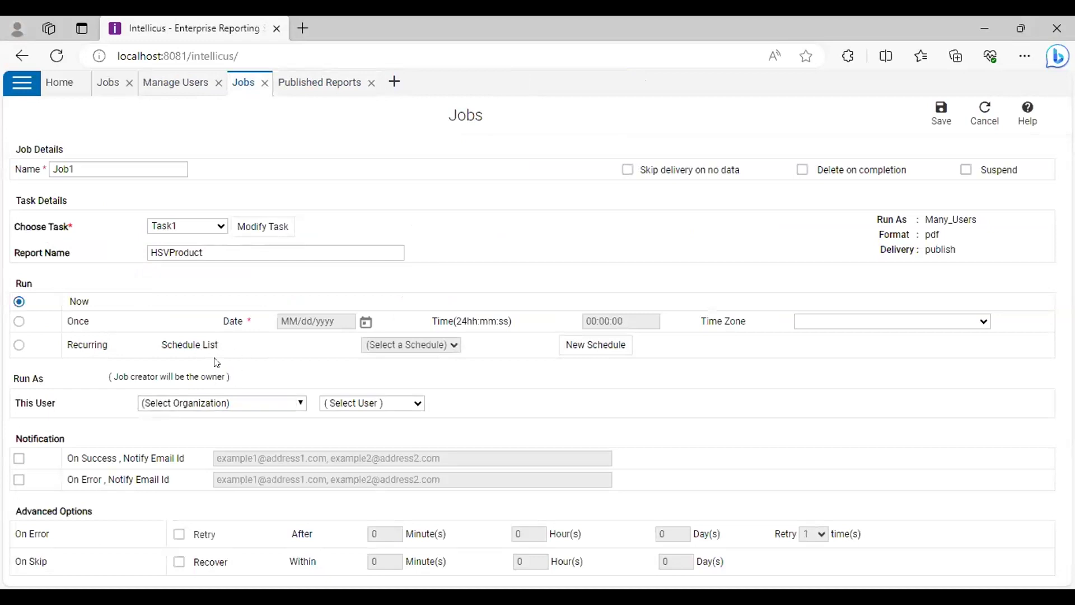
pyautogui.click(251, 227)
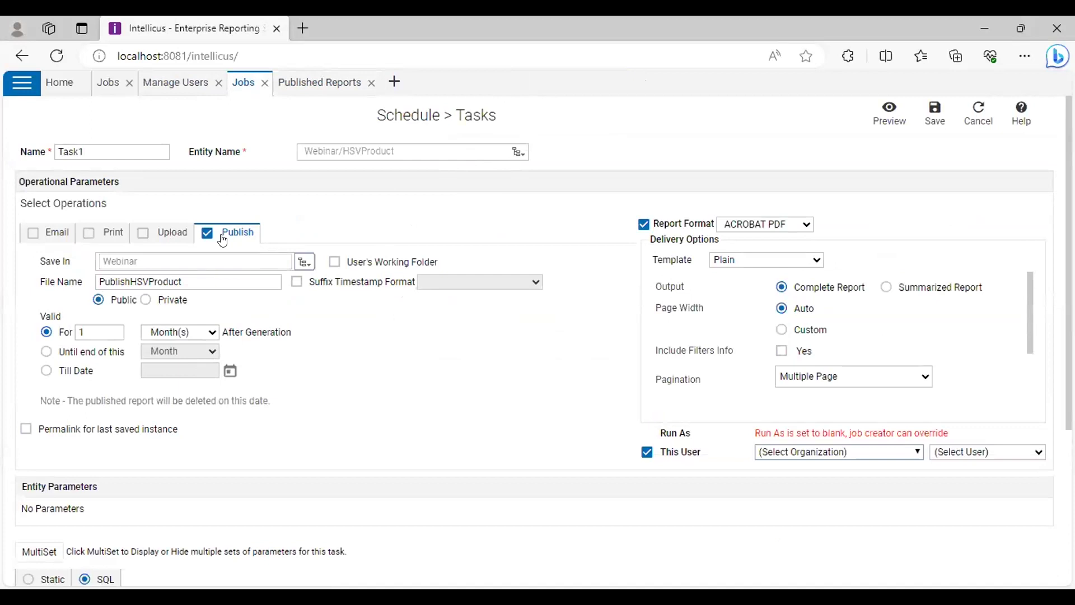
# Edit and verify the MultiSet SQL query in Task1's settings
pyautogui.scroll(-3, 408, 276)
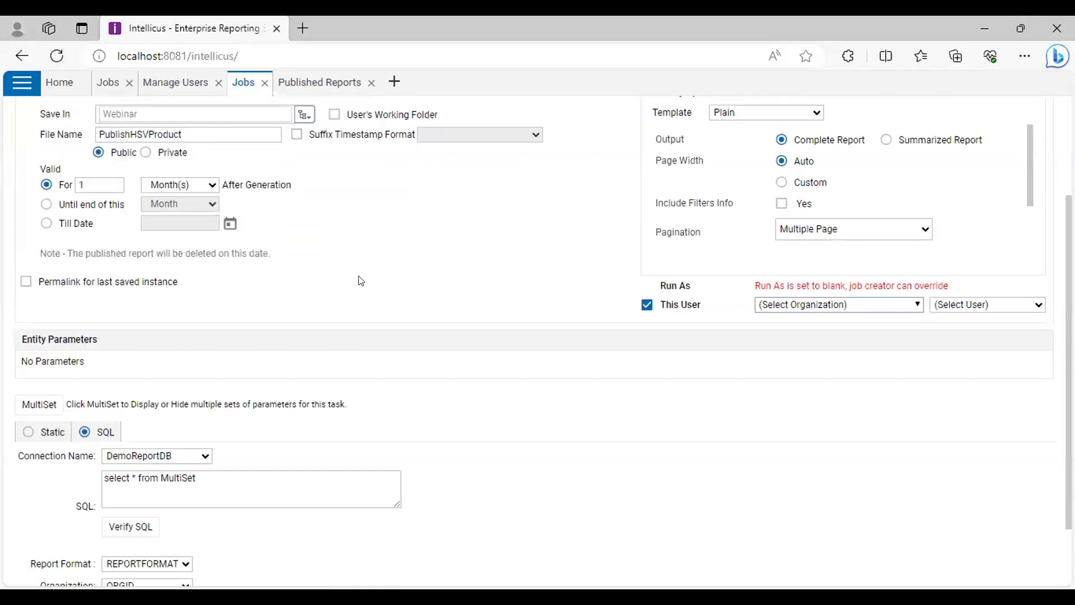
pyautogui.scroll(-2, 361, 281)
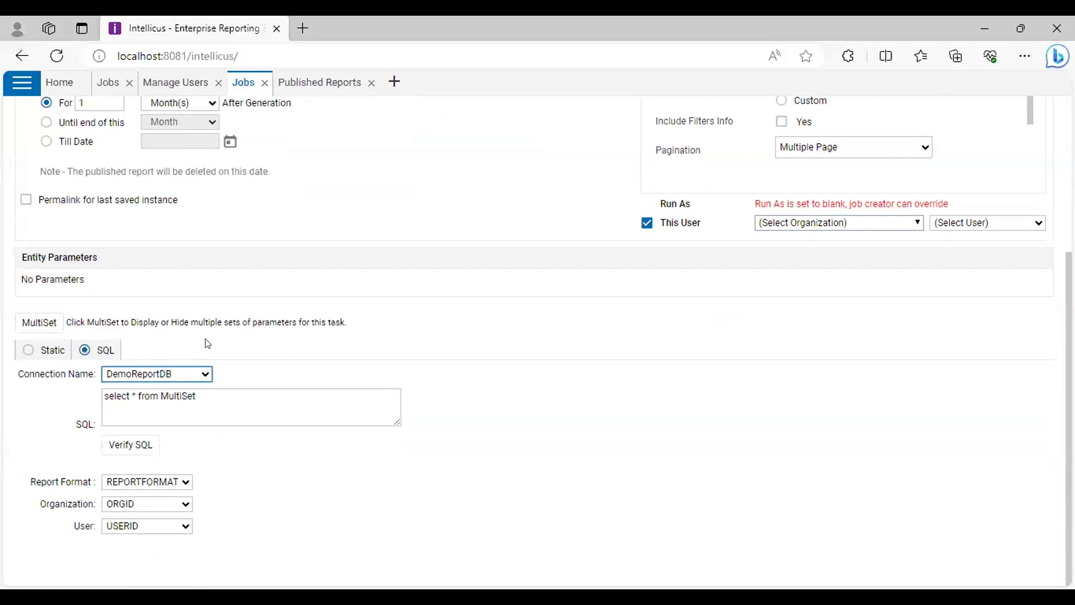
pyautogui.click(190, 411)
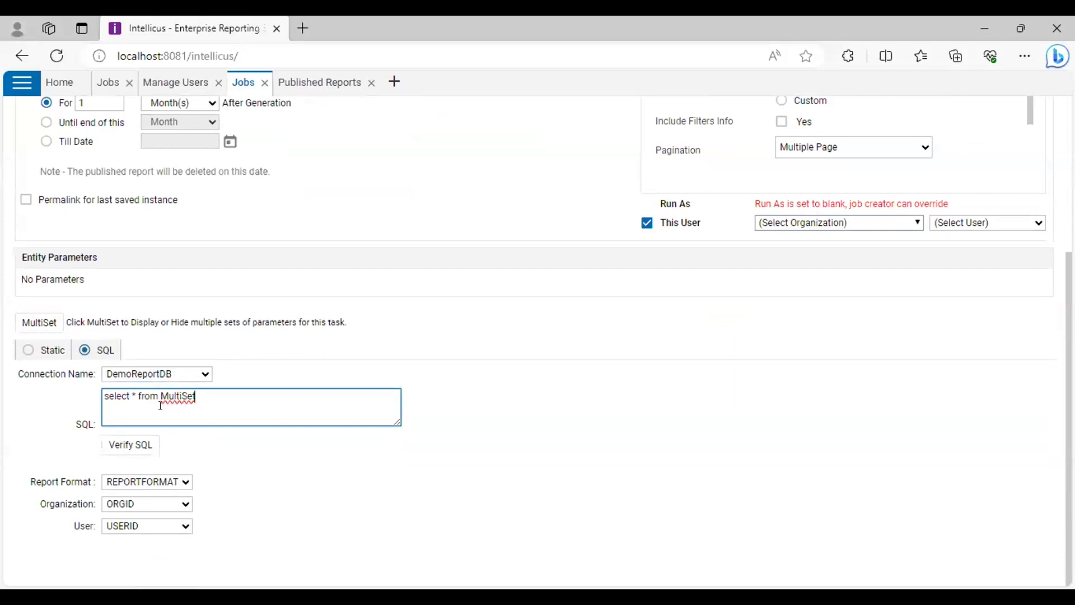
pyautogui.click(136, 444)
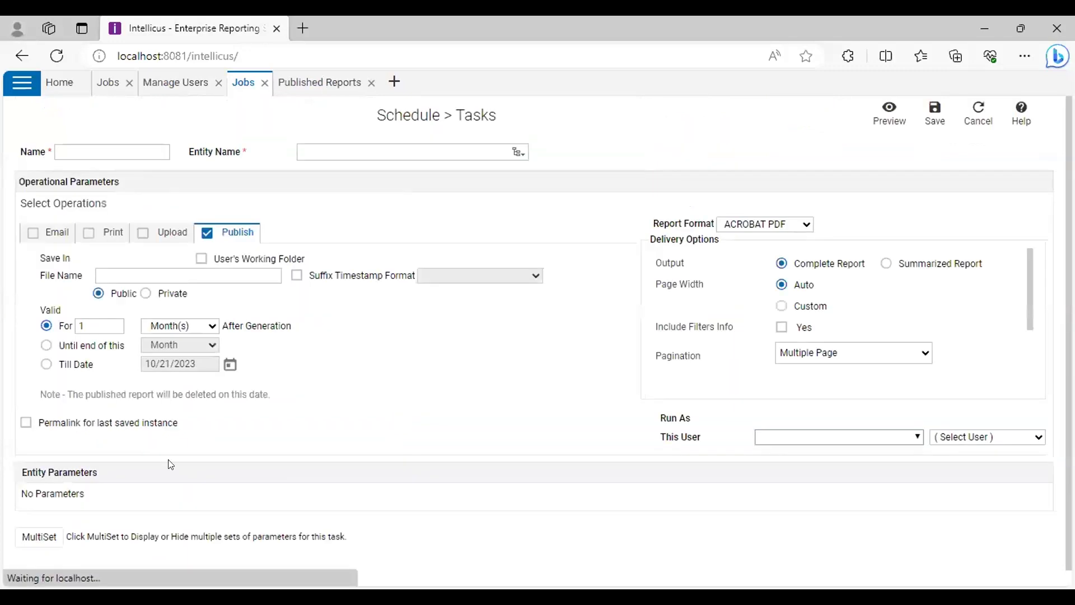
# Check This User, then map User to USERID and Report Format to REPORTFORMAT
pyautogui.scroll(-2, 163, 479)
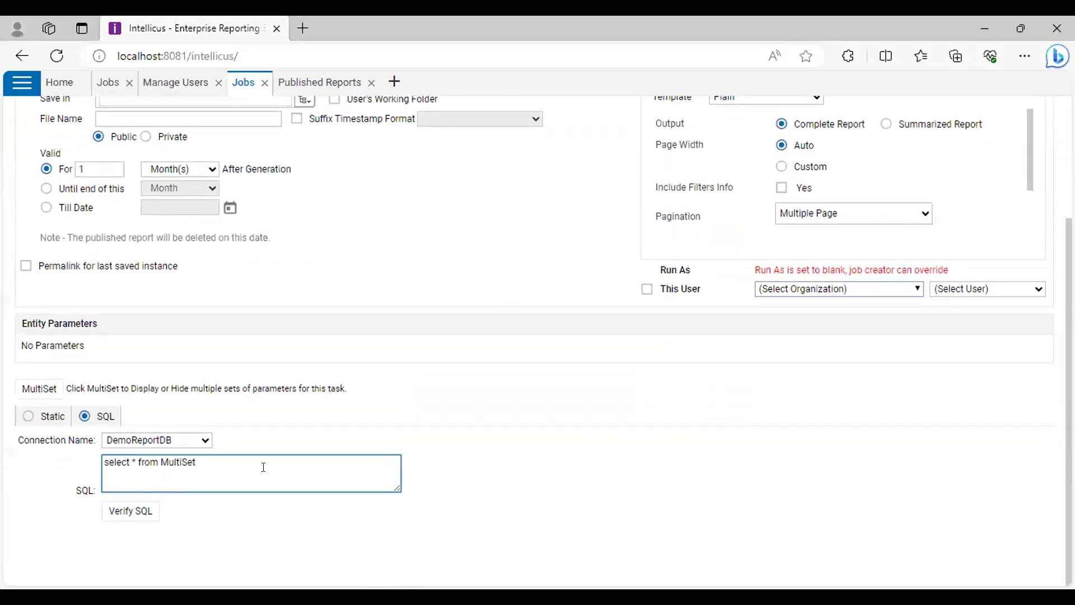
pyautogui.scroll(3, 263, 467)
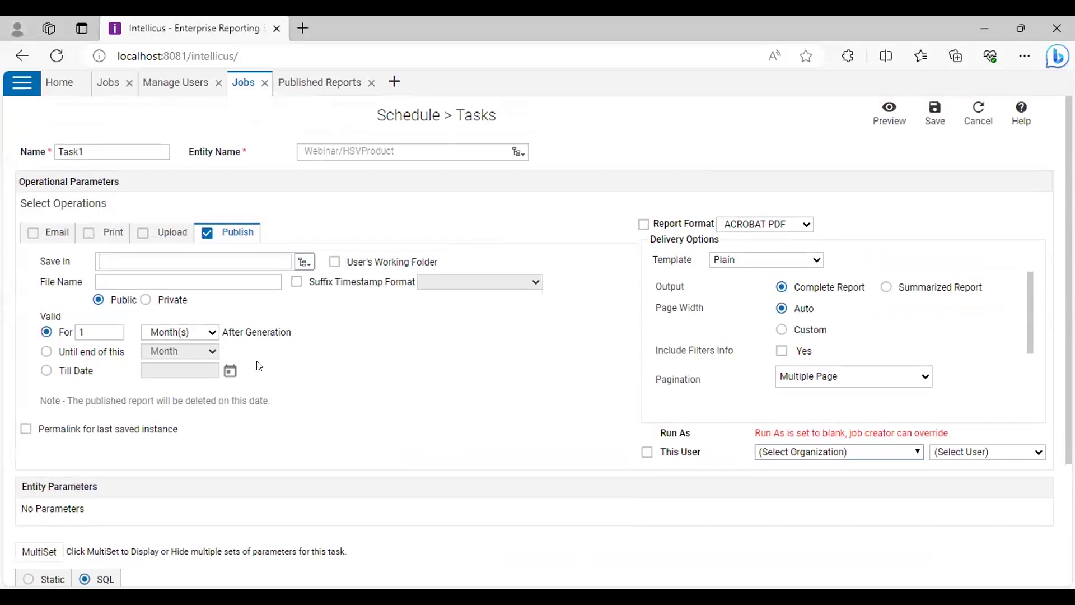
pyautogui.scroll(-3, 259, 366)
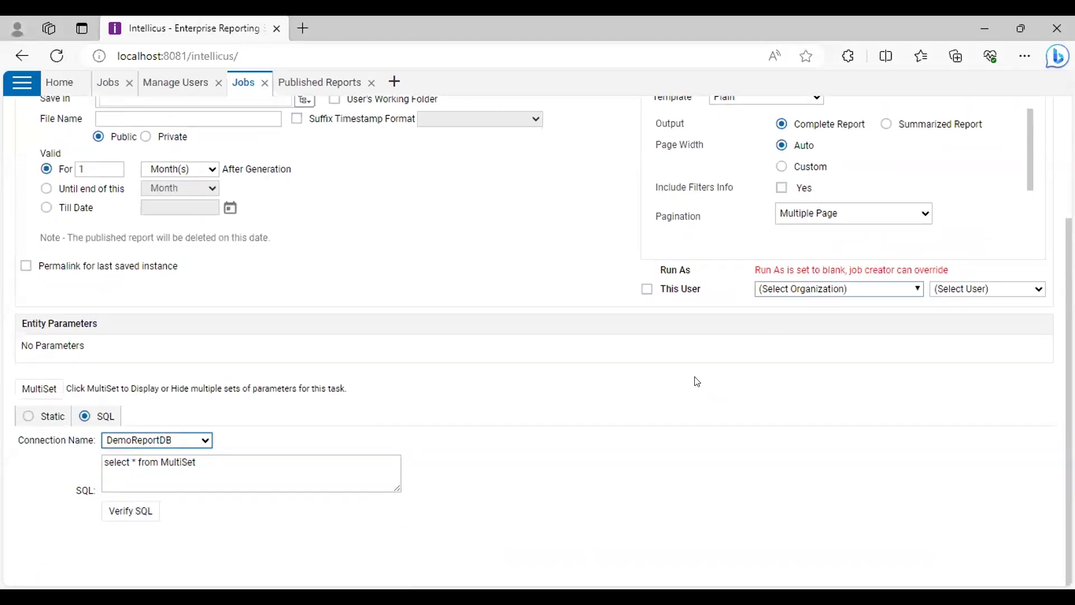
pyautogui.scroll(3, 697, 381)
pyautogui.scroll(-3, 725, 338)
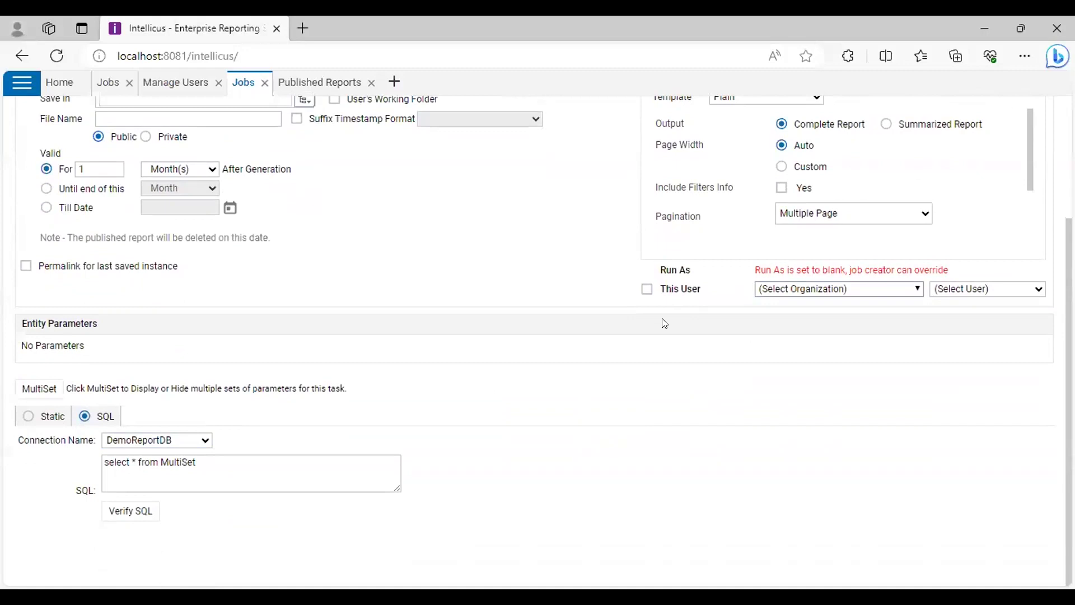
pyautogui.click(647, 289)
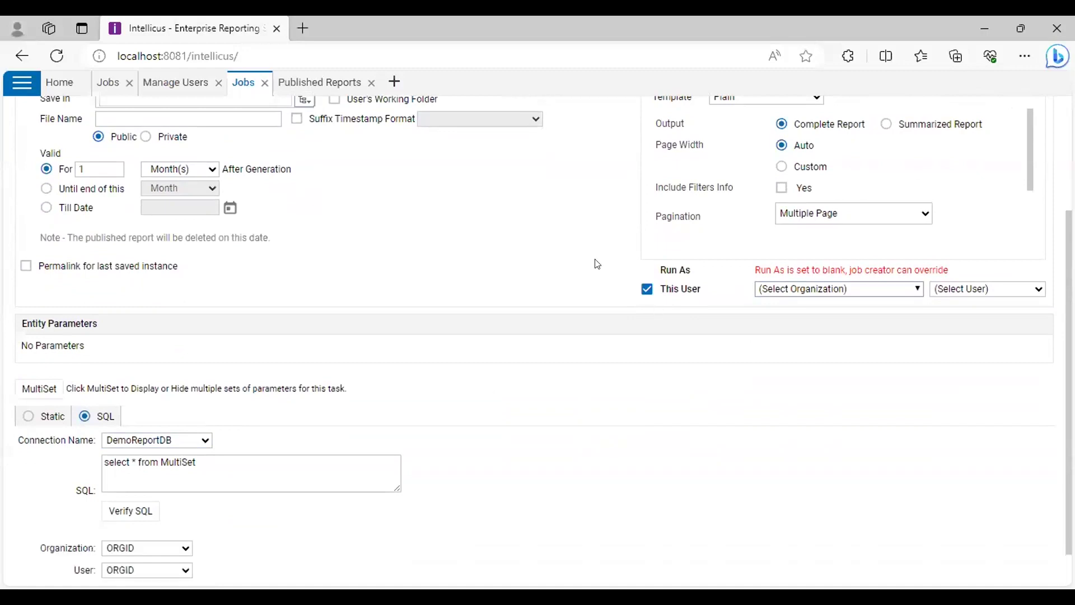
pyautogui.scroll(3, 597, 264)
pyautogui.scroll(-4, 538, 305)
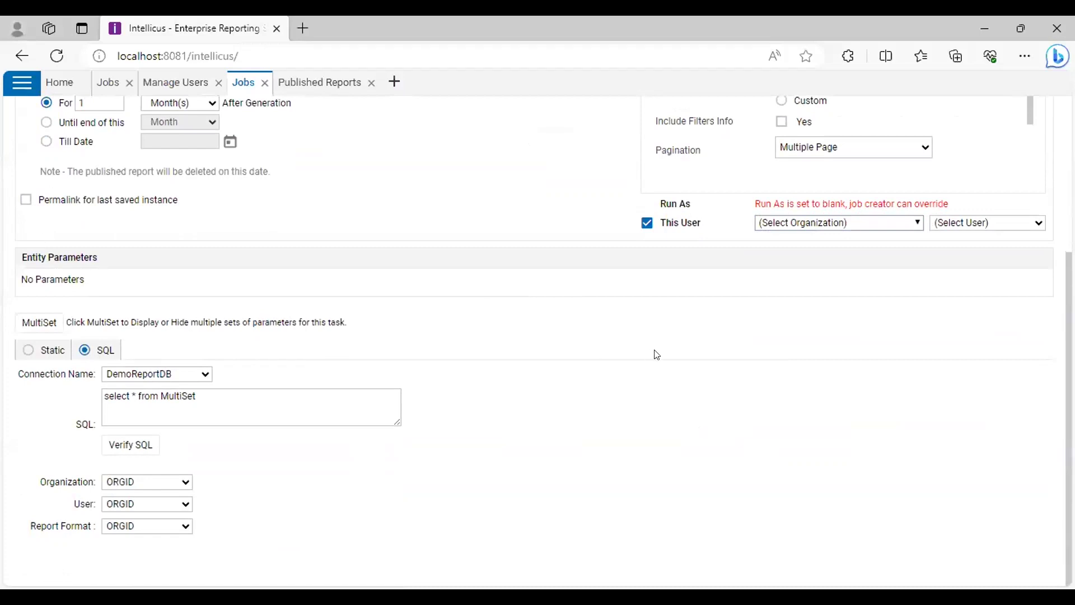
pyautogui.scroll(3, 709, 364)
pyautogui.scroll(-3, 408, 355)
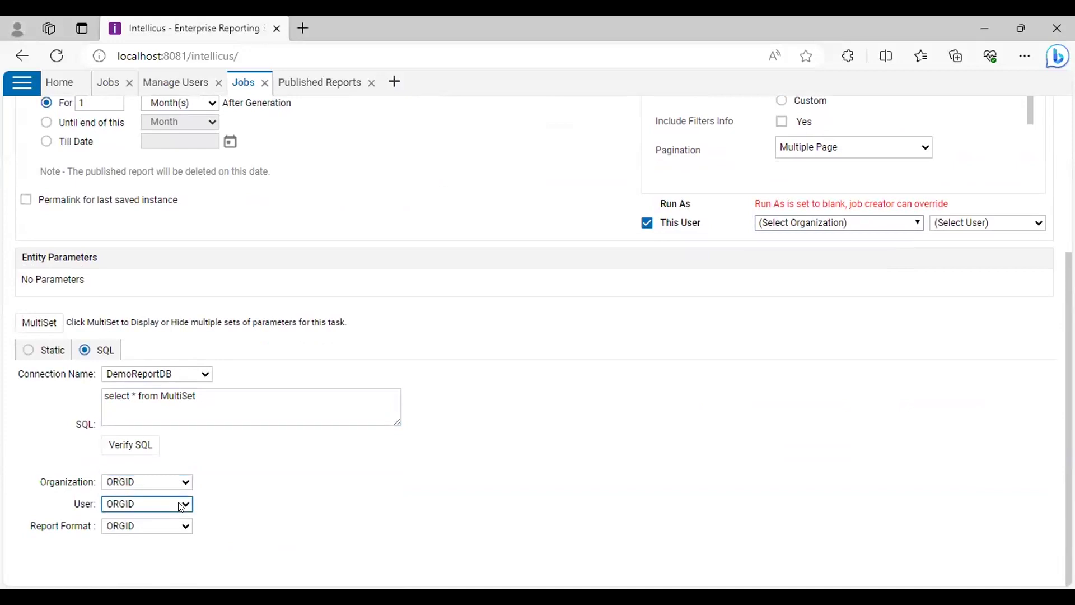
pyautogui.click(152, 537)
pyautogui.click(145, 565)
pyautogui.scroll(5, 468, 456)
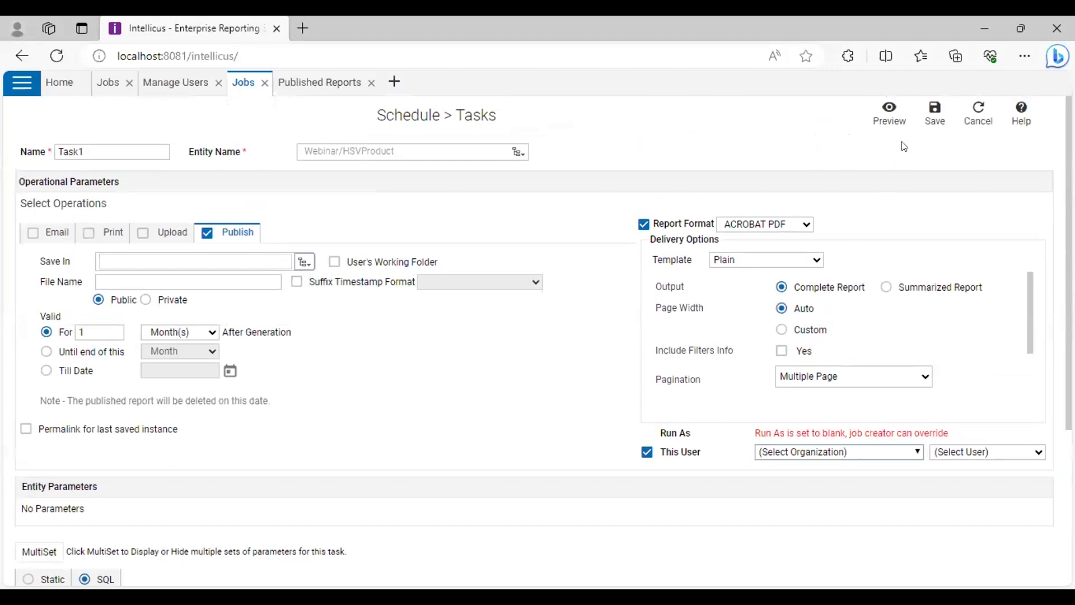
# Open the QOMultiSet query object from the Webinar folder in the navigation panel
pyautogui.click(22, 83)
pyautogui.click(118, 196)
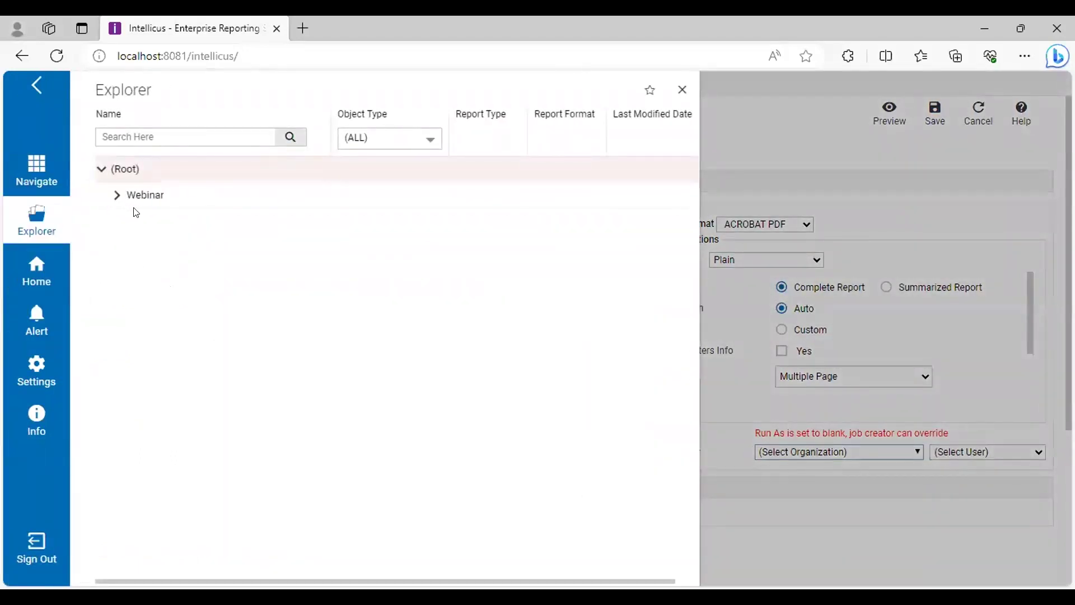
pyautogui.click(185, 296)
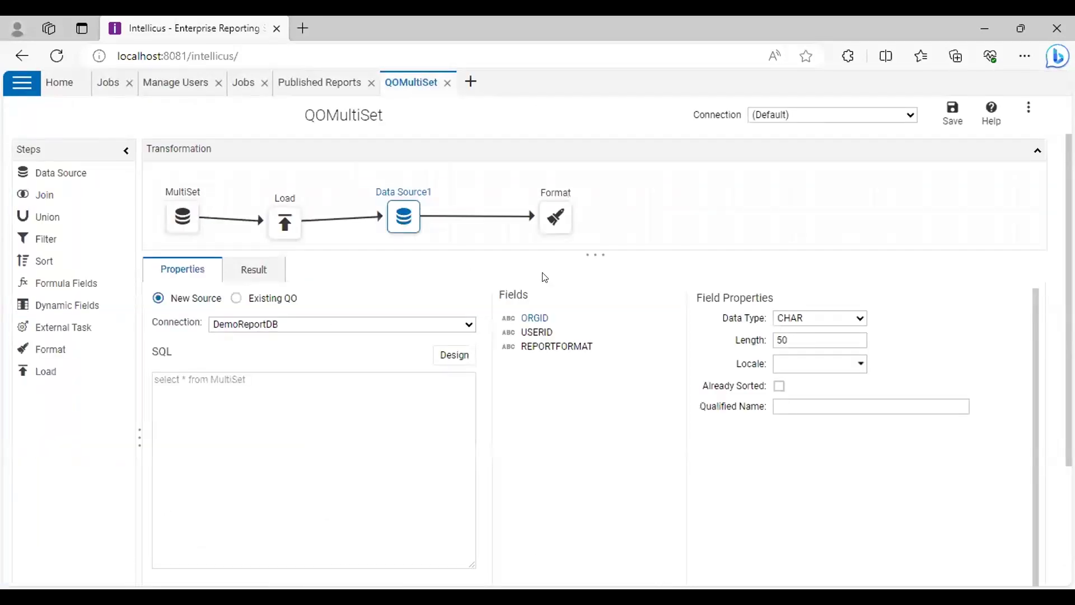
# Show QOMultiSet's result: three organization/user rows with docx, pptx and xlsx formats
pyautogui.click(269, 269)
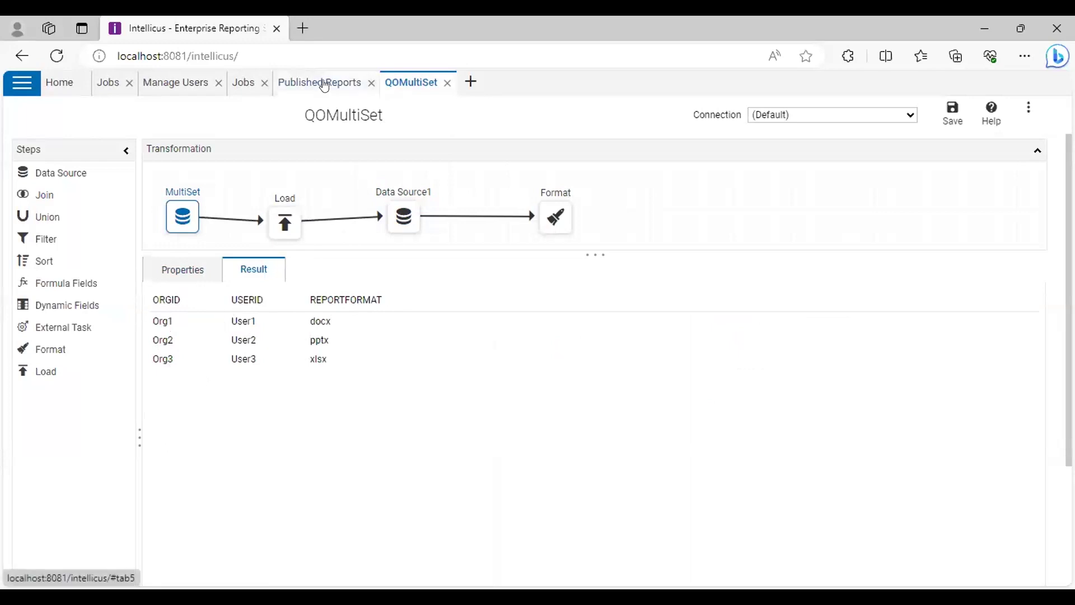
# Save Task1 publishing to the User's Working Folder, then save Job1 so it runs
pyautogui.click(242, 82)
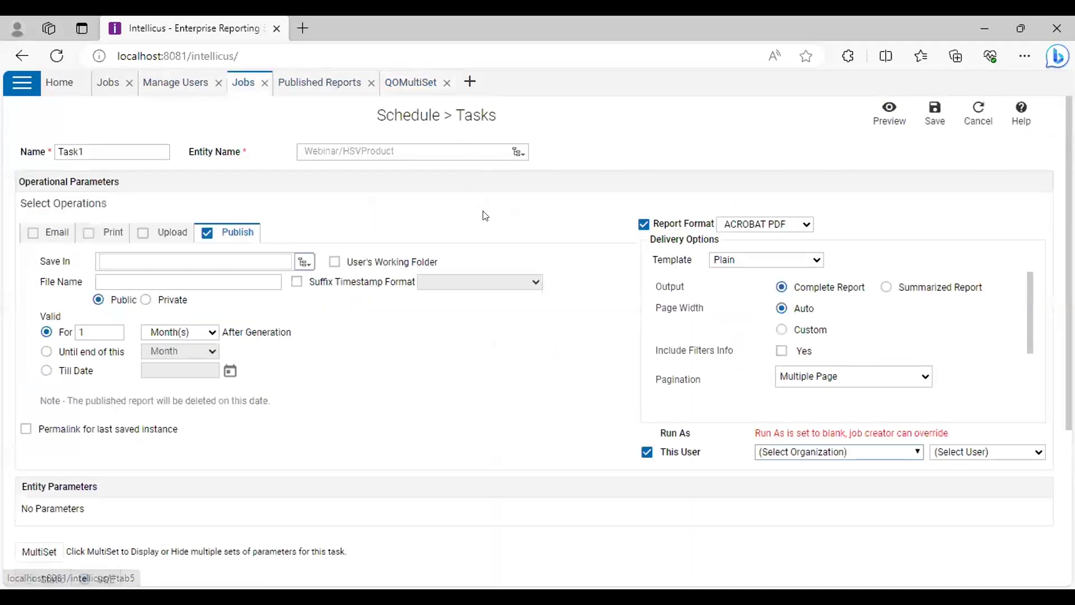
pyautogui.scroll(-3, 484, 216)
pyautogui.scroll(-2, 475, 240)
pyautogui.scroll(4, 686, 271)
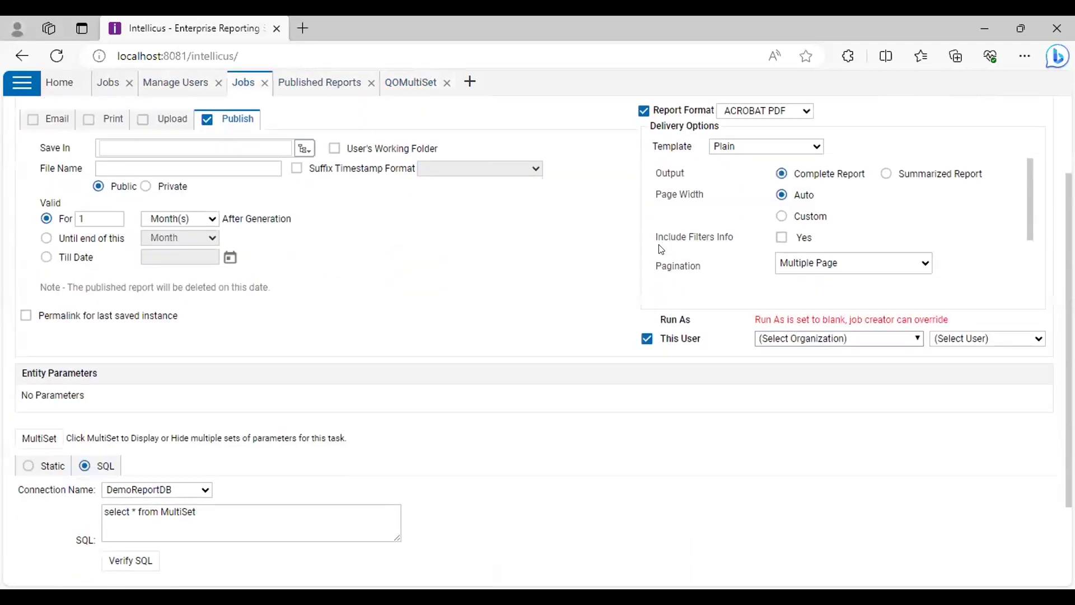
pyautogui.scroll(1, 581, 285)
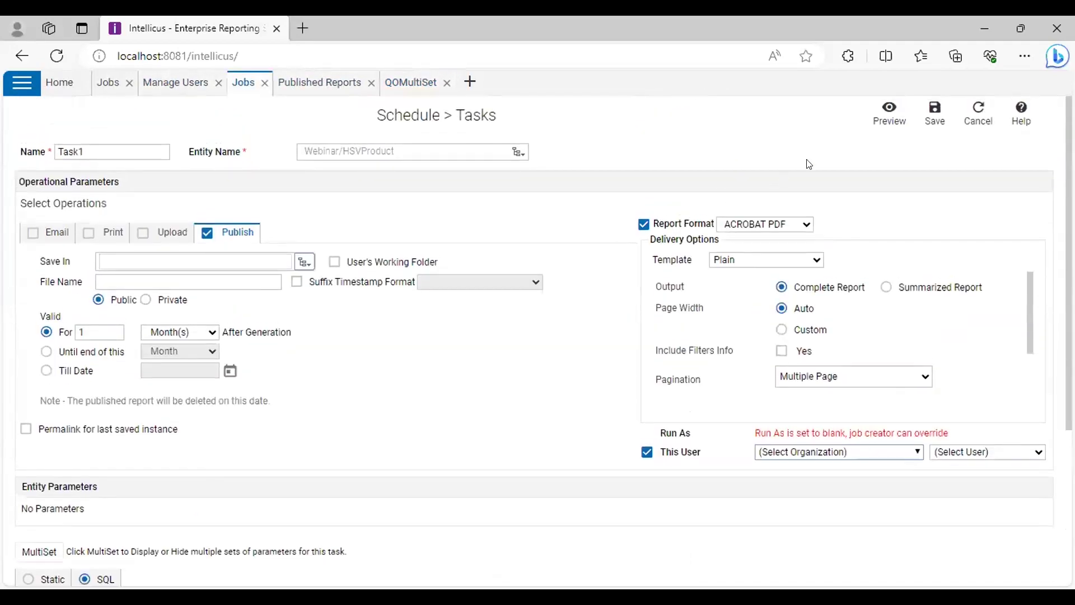
pyautogui.click(925, 123)
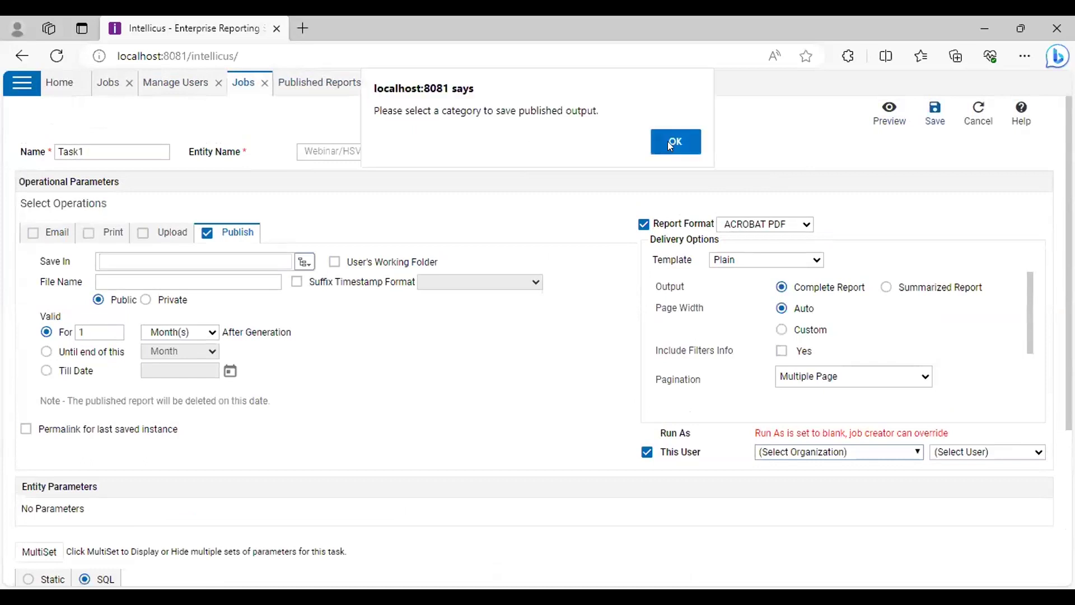
pyautogui.click(670, 144)
pyautogui.click(335, 262)
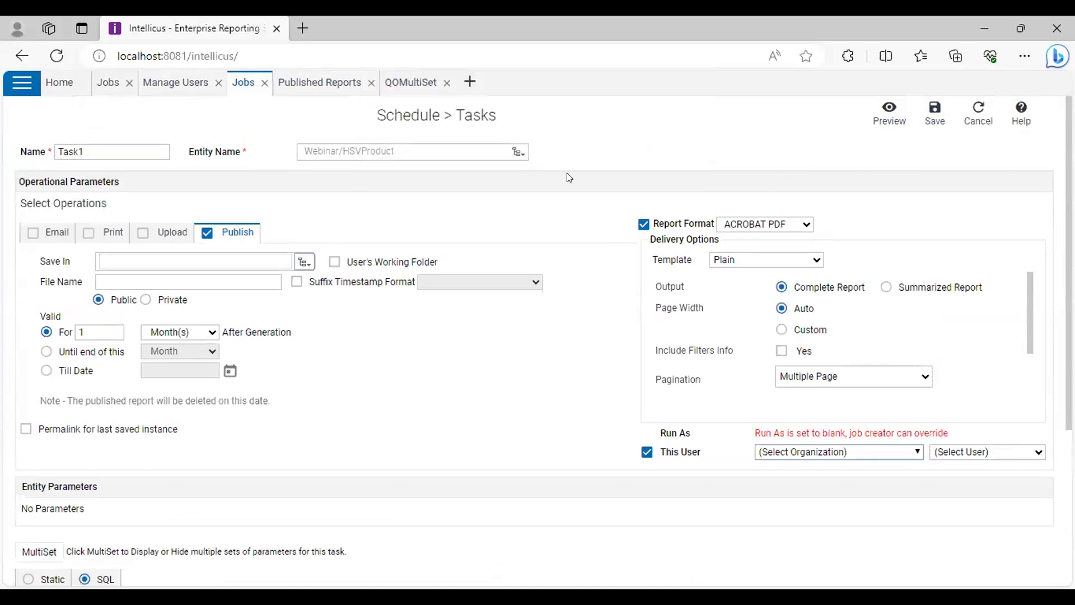
pyautogui.click(933, 113)
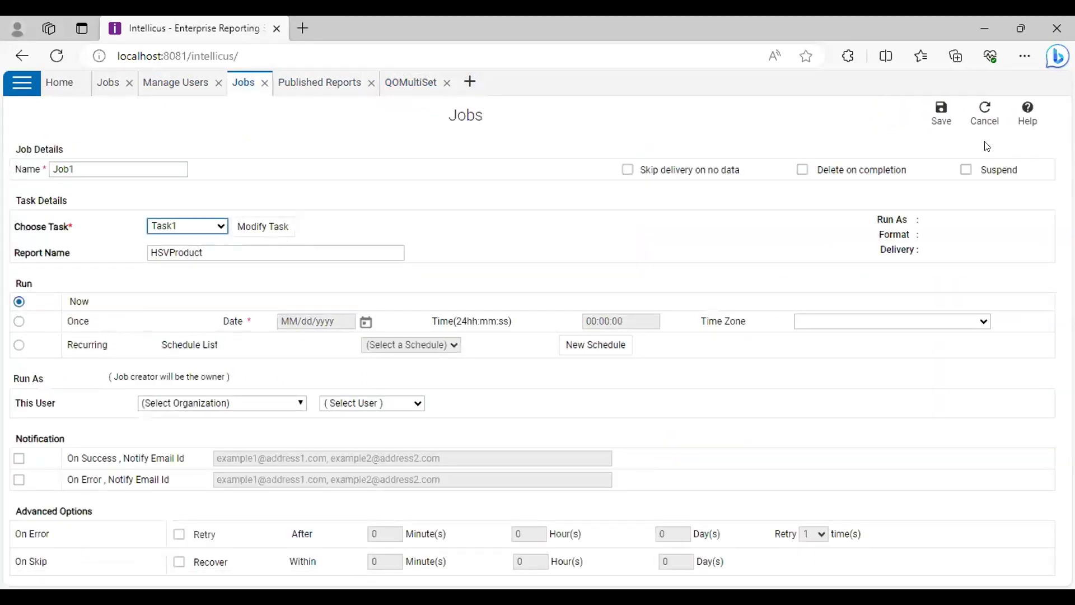
pyautogui.click(941, 109)
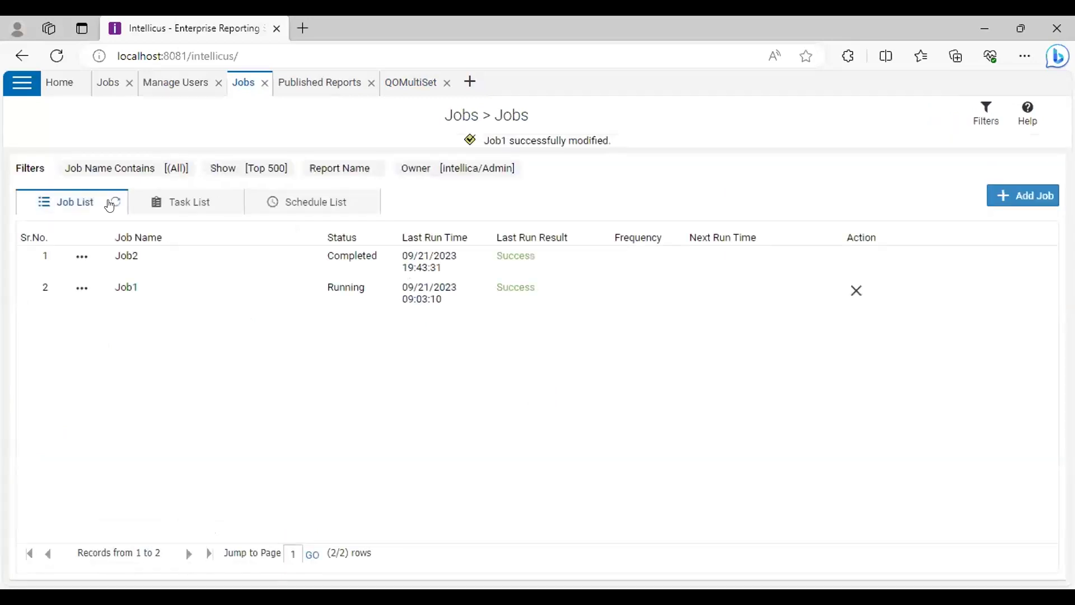
# Refresh the job list to check Job1, then reload the Published Reports list
pyautogui.click(113, 202)
pyautogui.click(110, 202)
pyautogui.click(308, 85)
pyautogui.rightClick(307, 88)
pyautogui.press('Escape')
pyautogui.rightClick(305, 89)
pyautogui.click(329, 162)
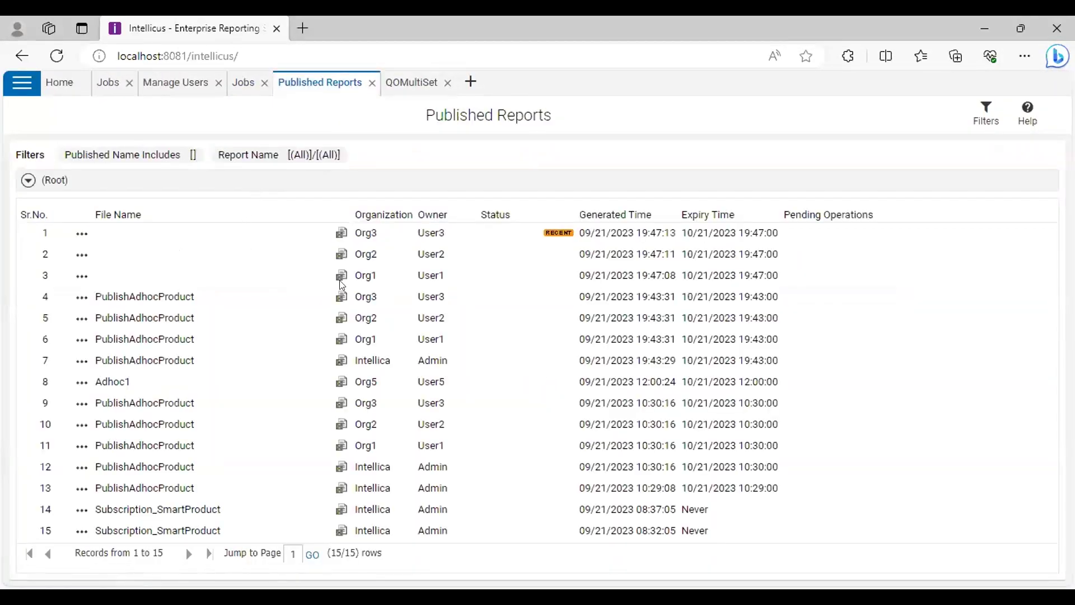
# Export the second published report as MS POWERPOINT, downloading Untitled Report (2).pptx
pyautogui.rightClick(108, 277)
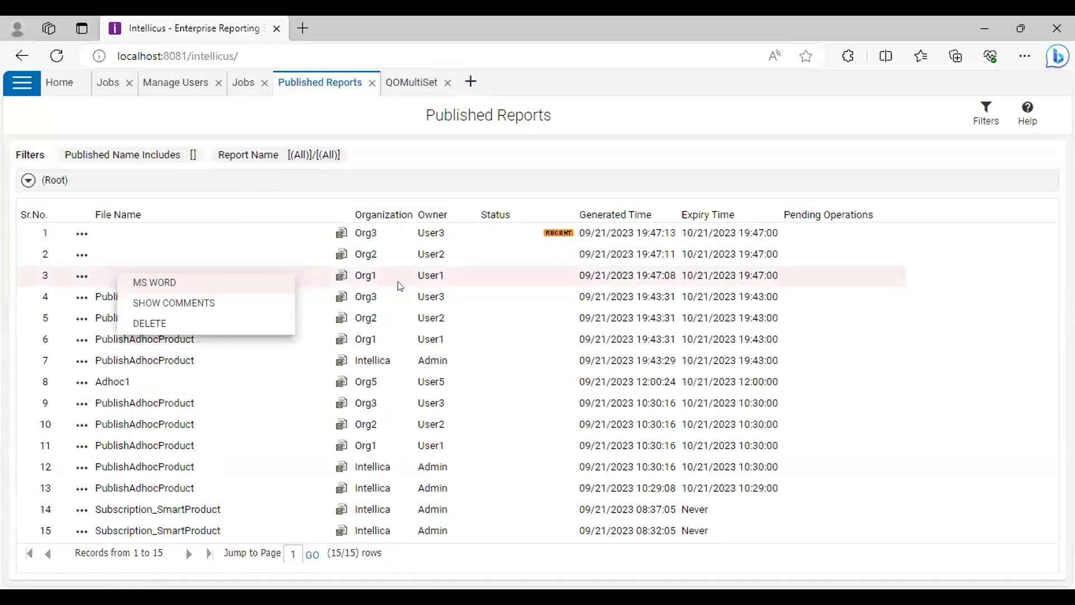
pyautogui.rightClick(115, 258)
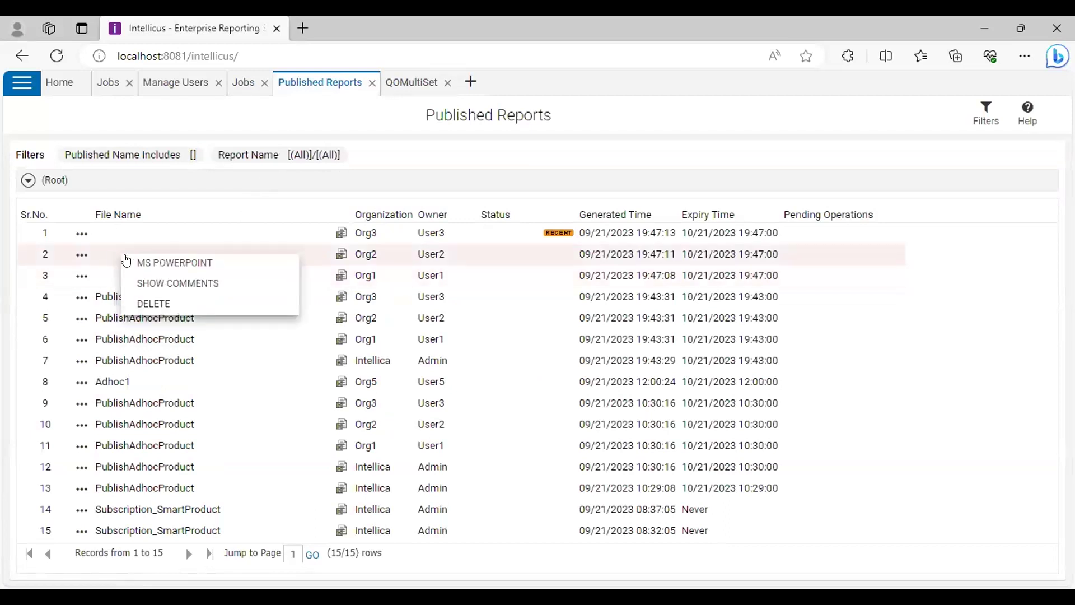
pyautogui.rightClick(129, 237)
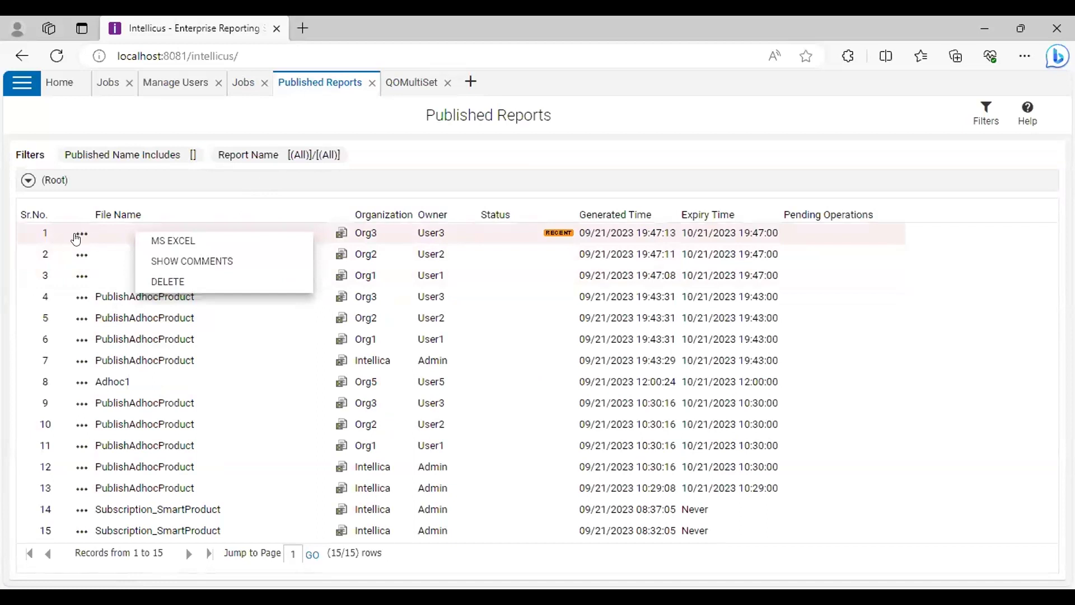
pyautogui.click(82, 233)
pyautogui.click(79, 233)
pyautogui.click(79, 234)
pyautogui.click(80, 255)
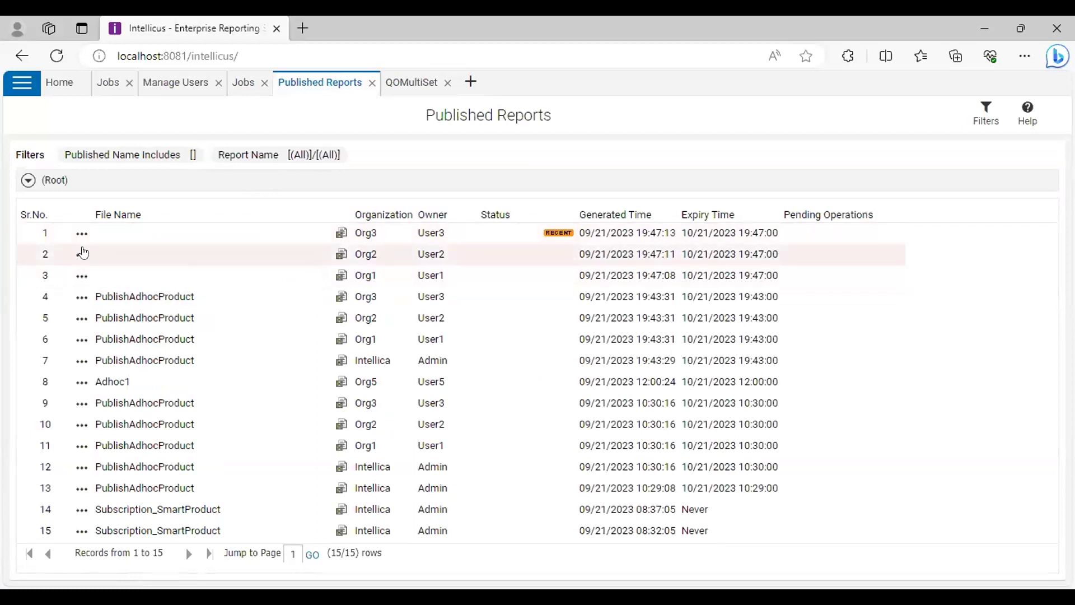
pyautogui.click(107, 254)
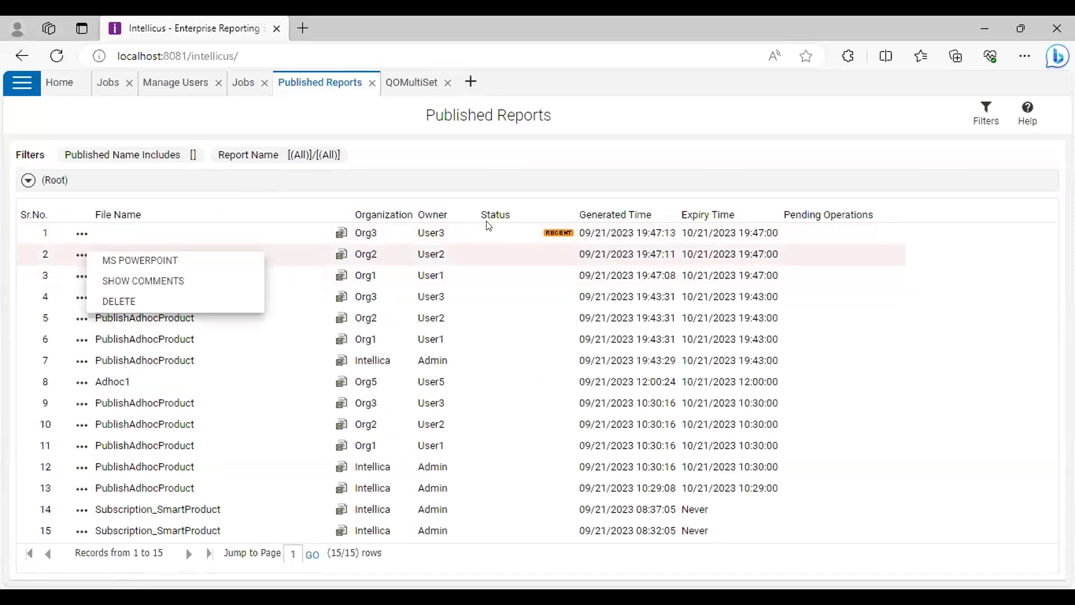
pyautogui.click(575, 480)
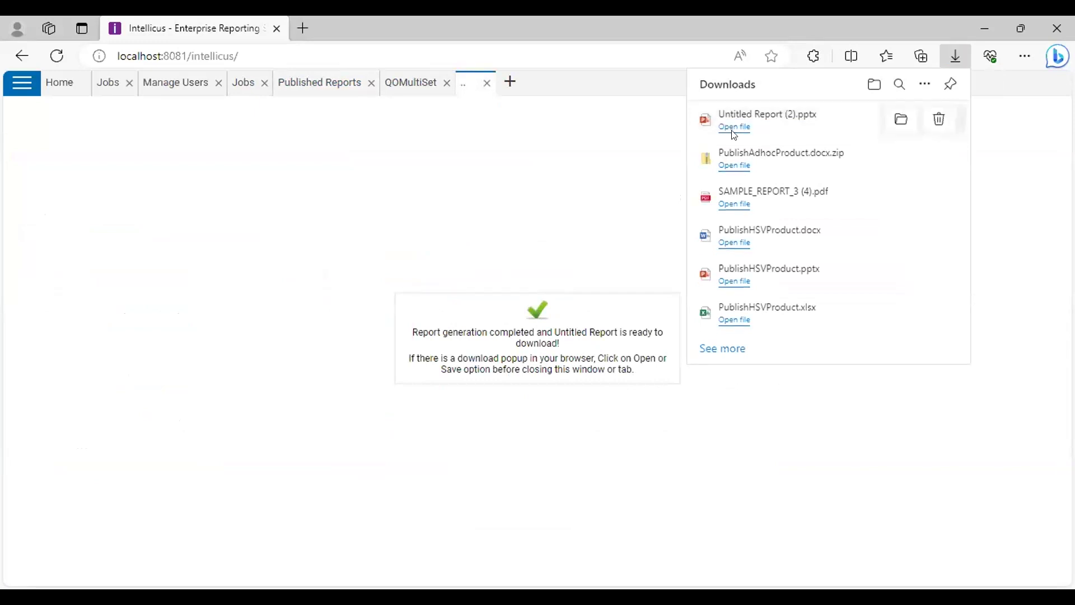
# Return to the browser, dismiss the downloads list and show Intellicus's page navigation
pyautogui.hotkey('alt', 'Tab')
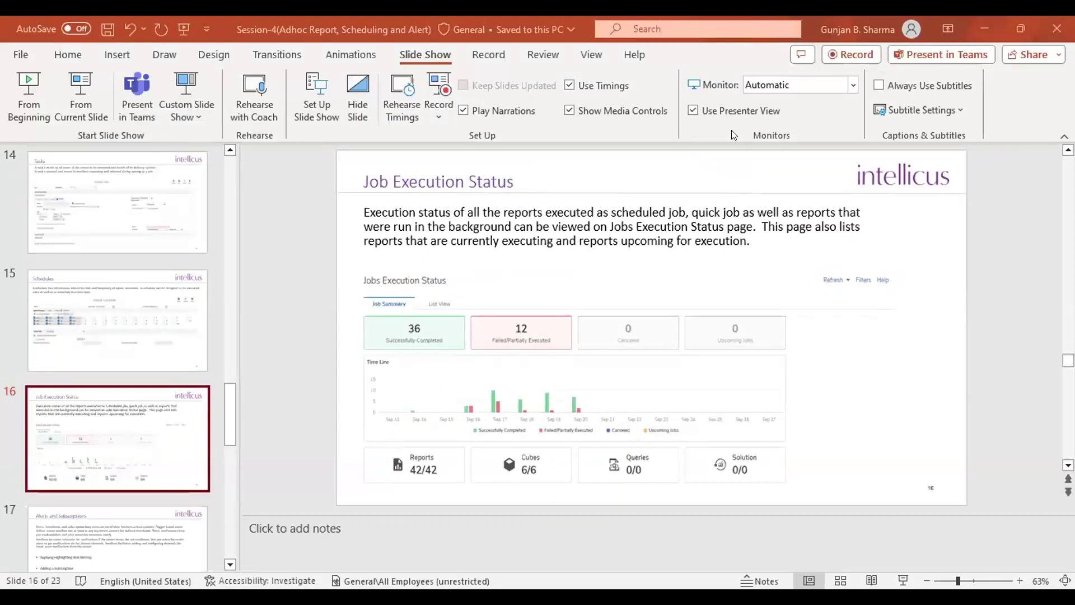
pyautogui.click(985, 27)
pyautogui.click(597, 215)
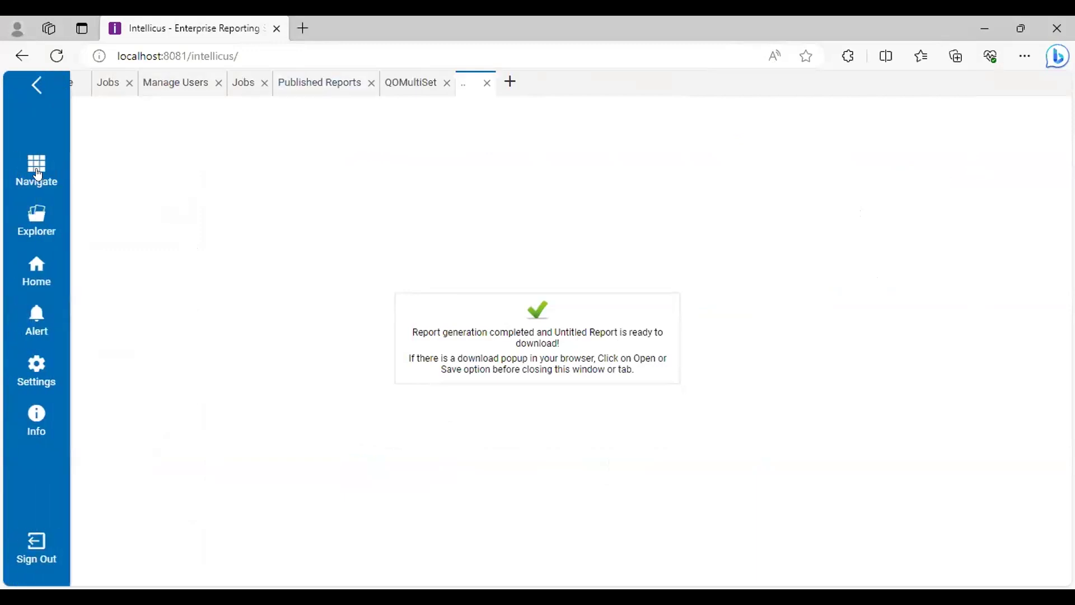
pyautogui.click(37, 169)
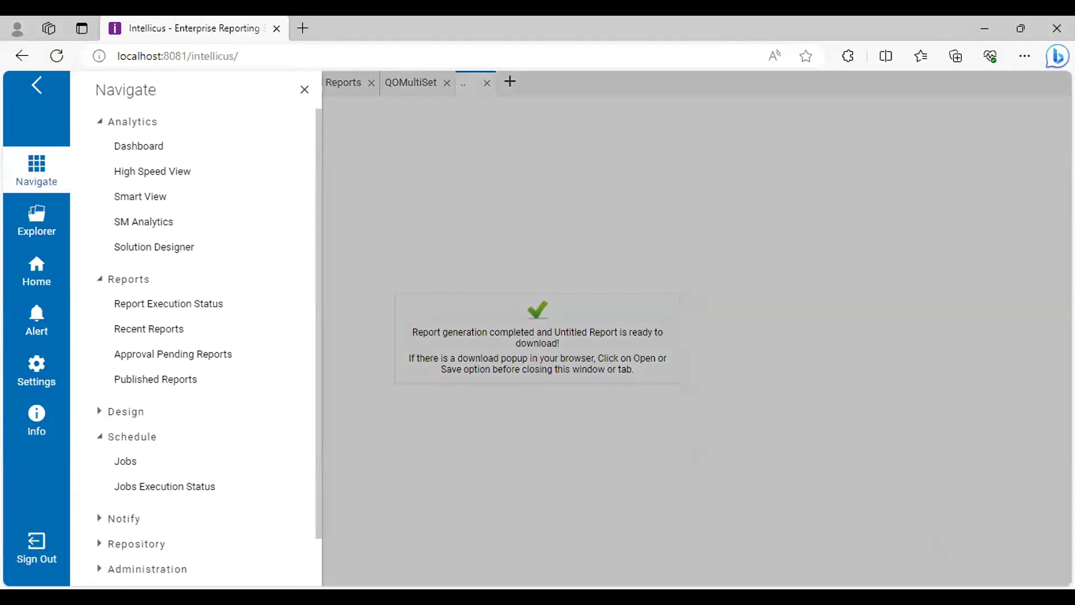
# Present the Job Execution Status slide in PowerPoint, then go back to Intellicus
pyautogui.hotkey('alt', 'Tab')
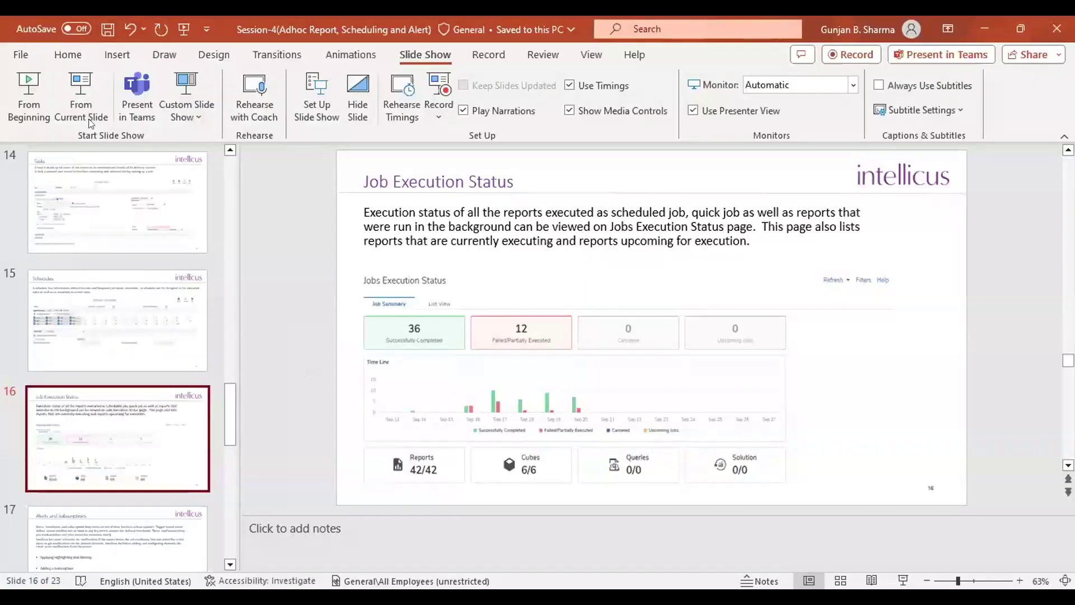
pyautogui.click(73, 109)
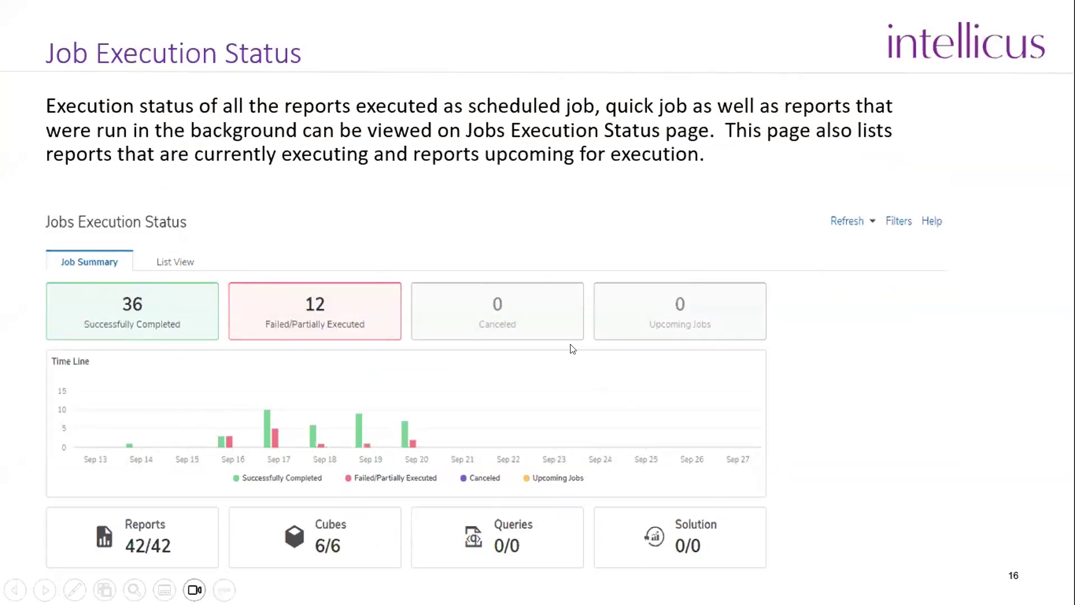
pyautogui.press('Escape')
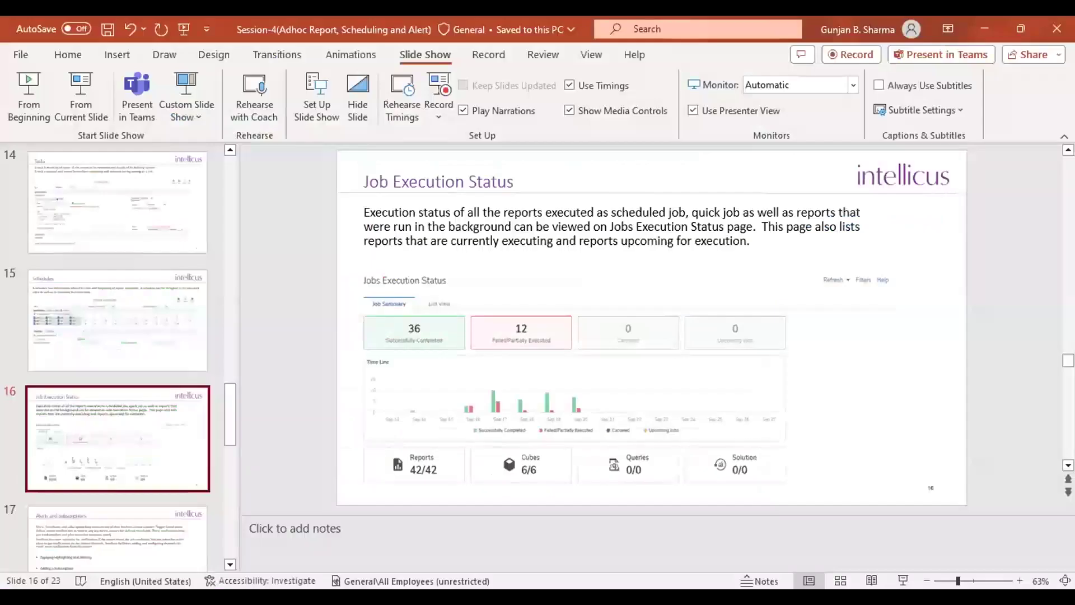
pyautogui.hotkey('alt', 'Tab')
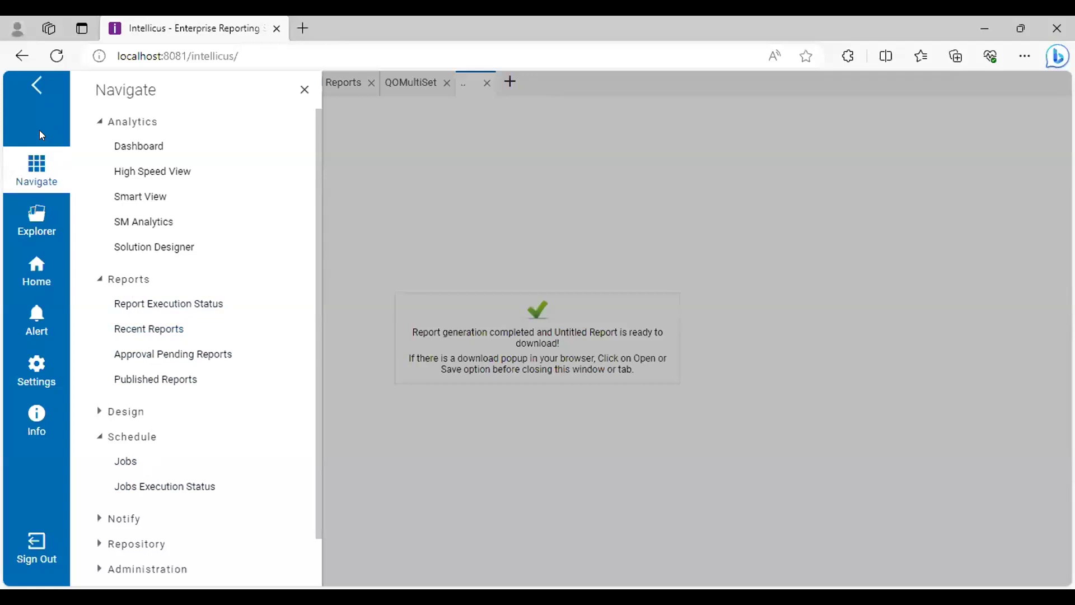
# Open Jobs Execution Status in List View, showing 15 completed runs
pyautogui.click(182, 476)
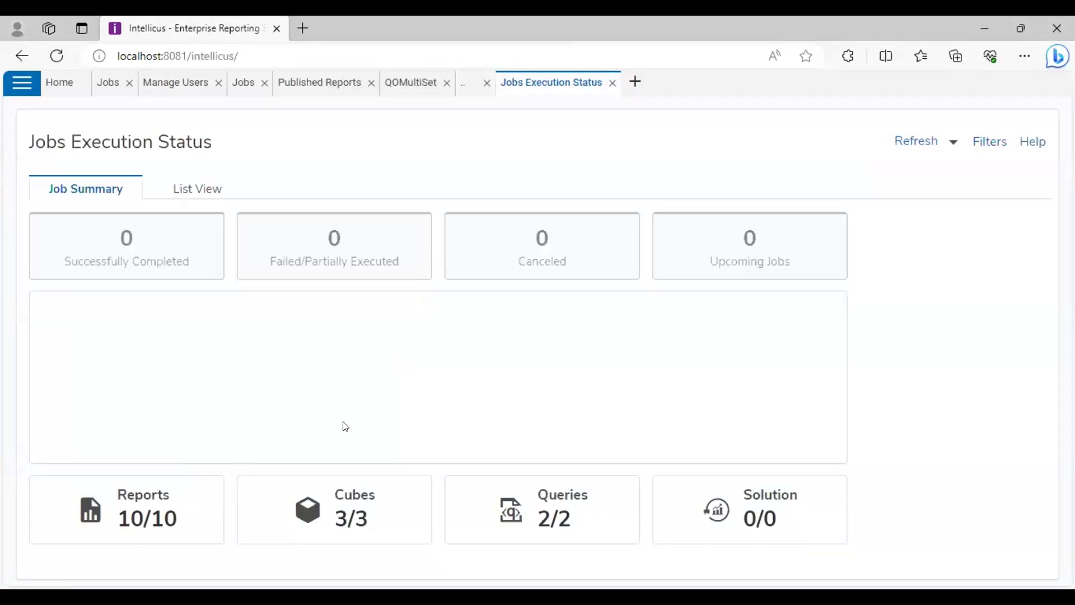
pyautogui.click(204, 183)
pyautogui.scroll(-2, 520, 354)
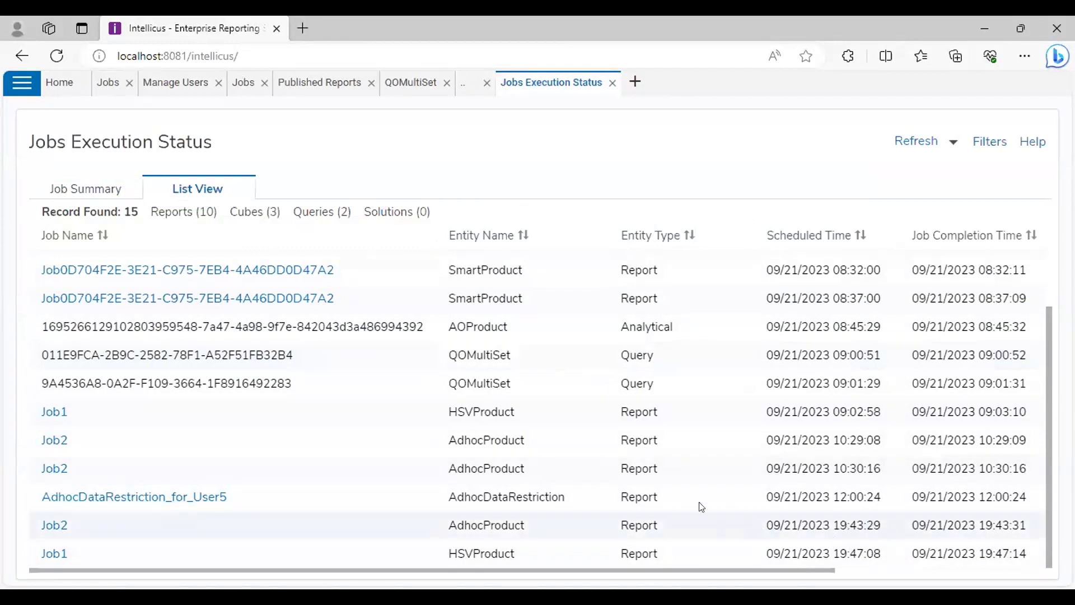
pyautogui.click(990, 141)
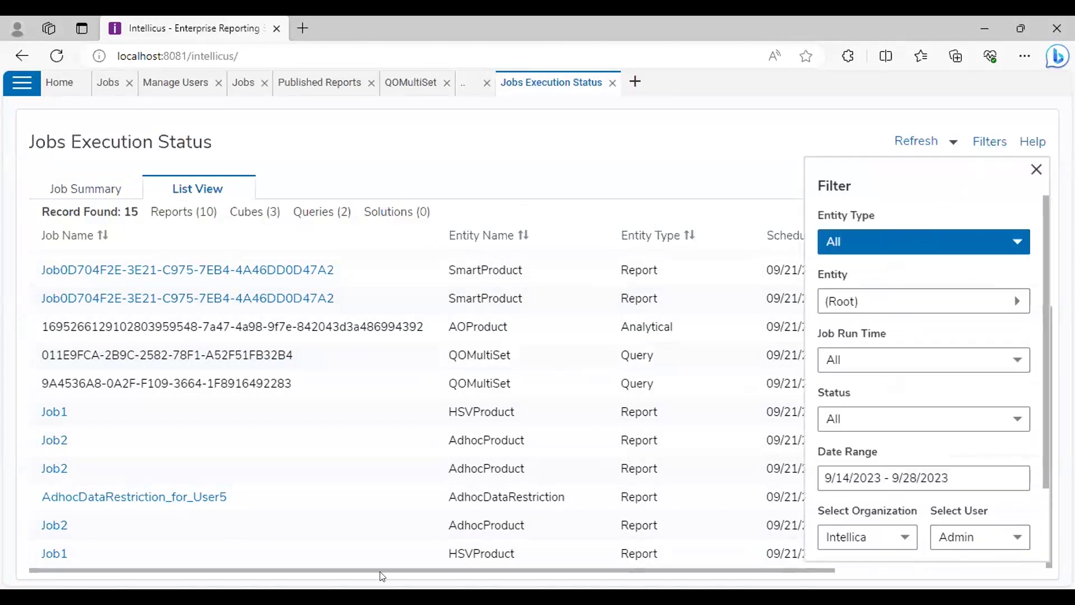
pyautogui.click(866, 248)
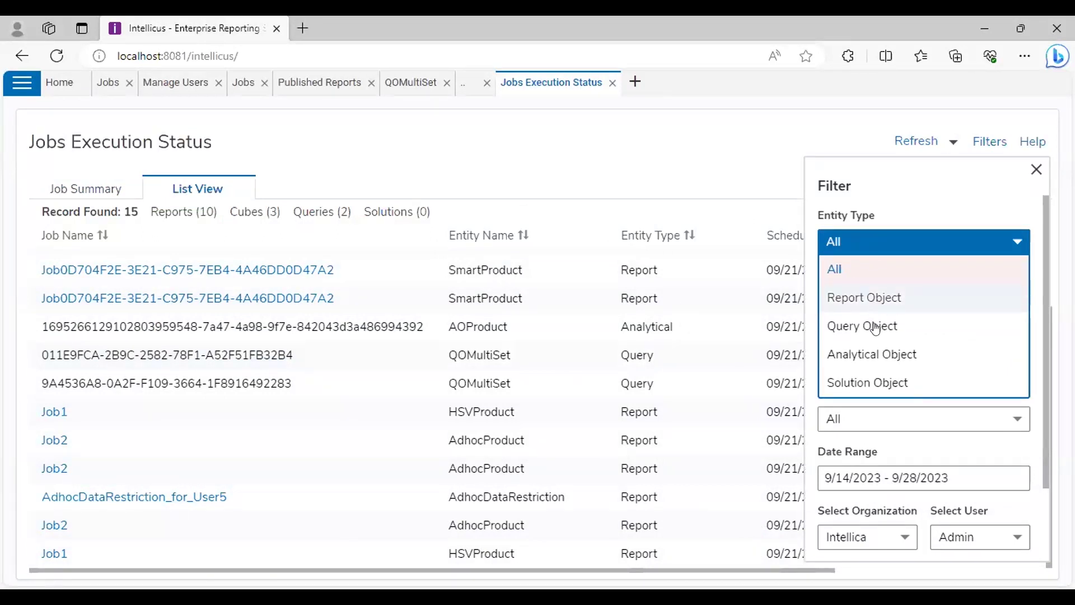
pyautogui.click(903, 240)
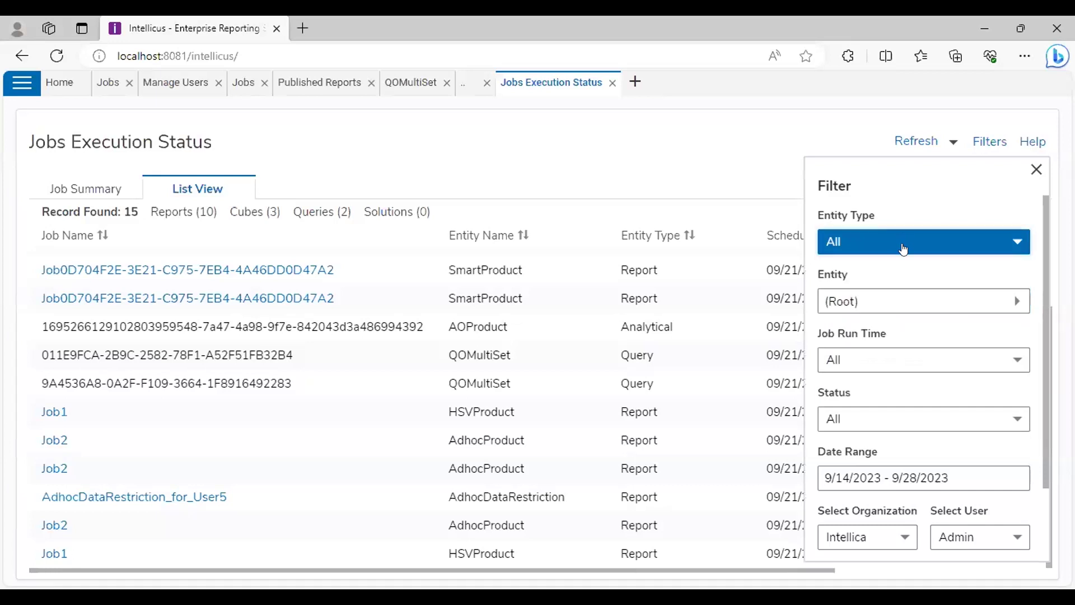
pyautogui.click(906, 302)
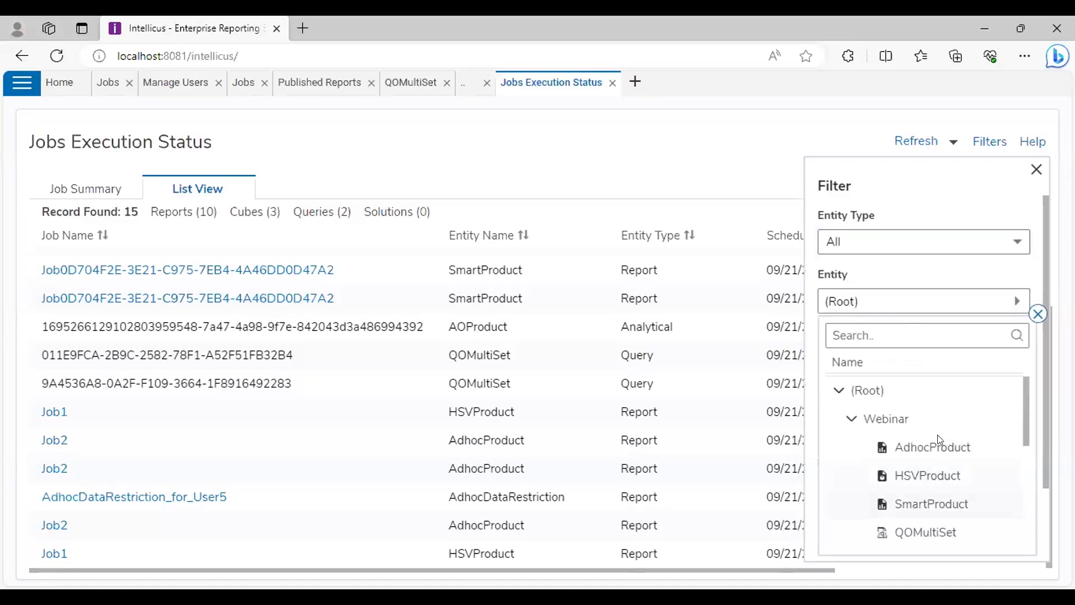
pyautogui.click(1037, 314)
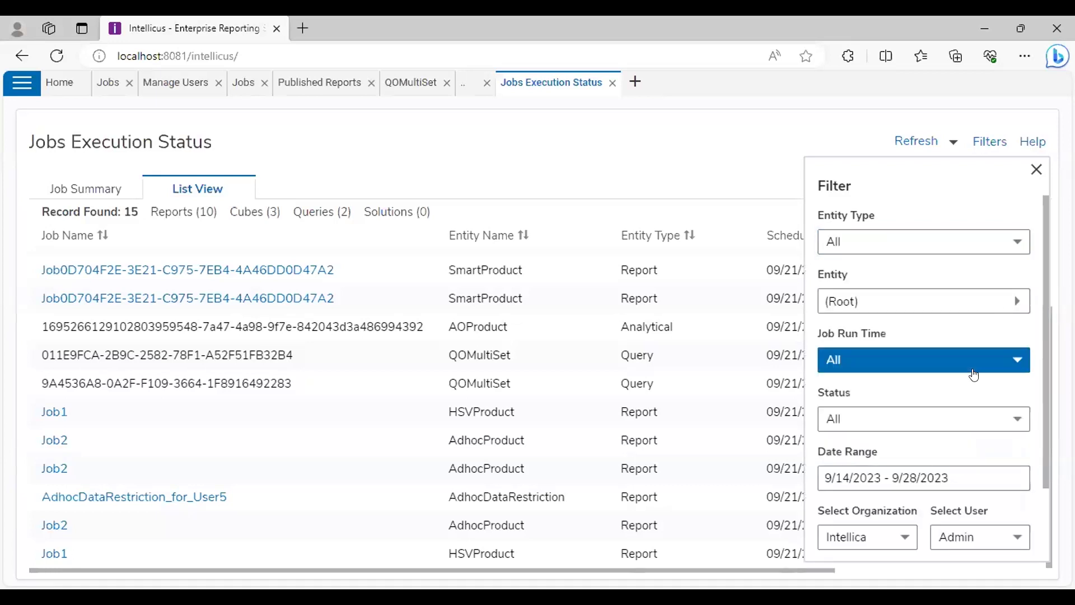
pyautogui.scroll(-2, 971, 371)
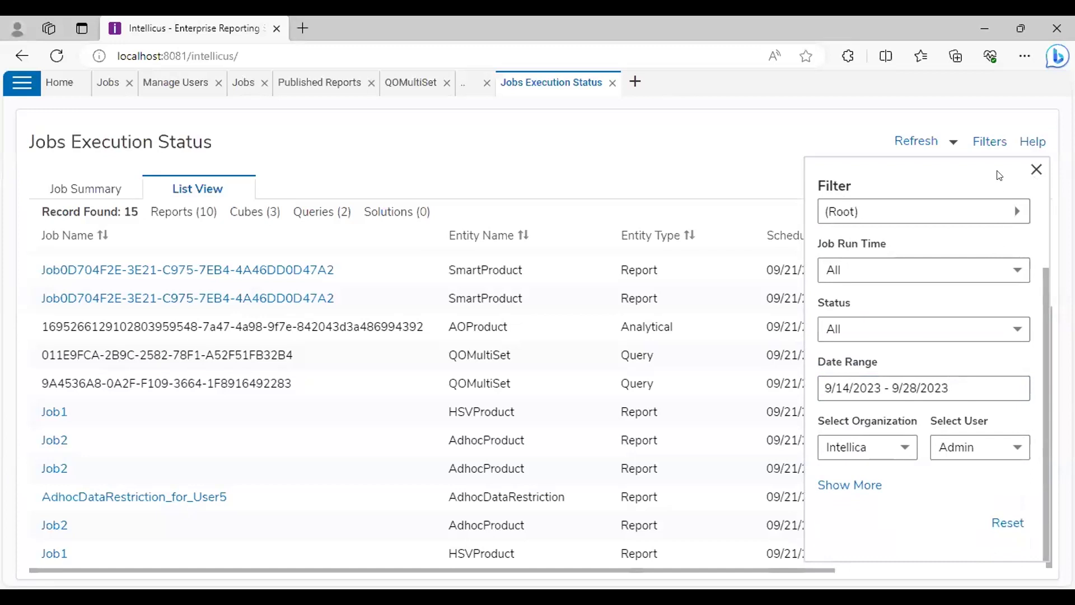
pyautogui.click(1035, 171)
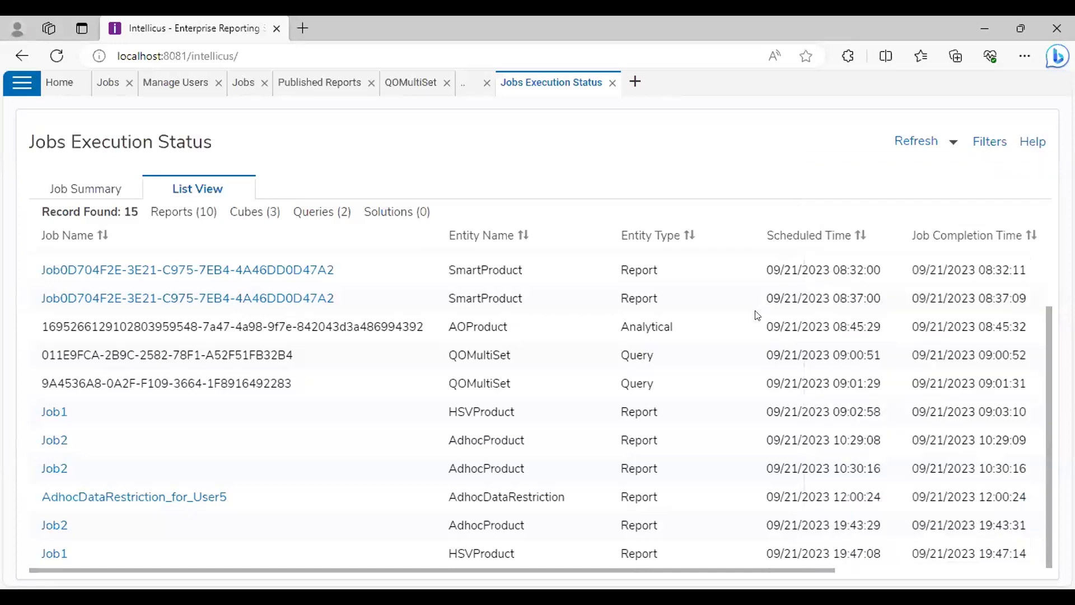
# Close the Jobs, Manage Users, Published Reports, QOMultiSet and download tabs, then present slide 17
pyautogui.scroll(2, 746, 325)
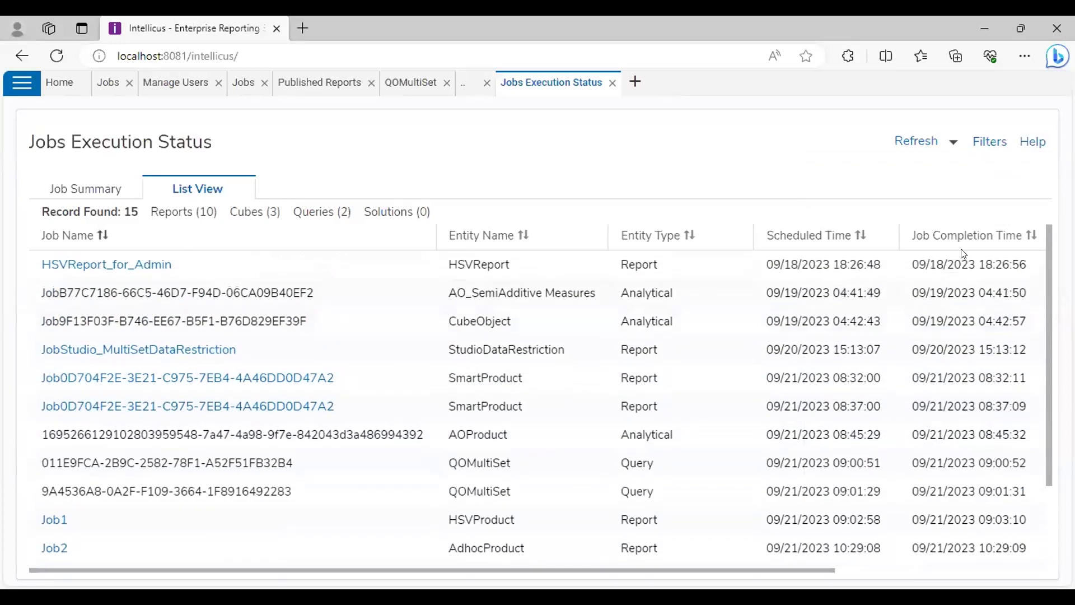
pyautogui.scroll(-2, 870, 392)
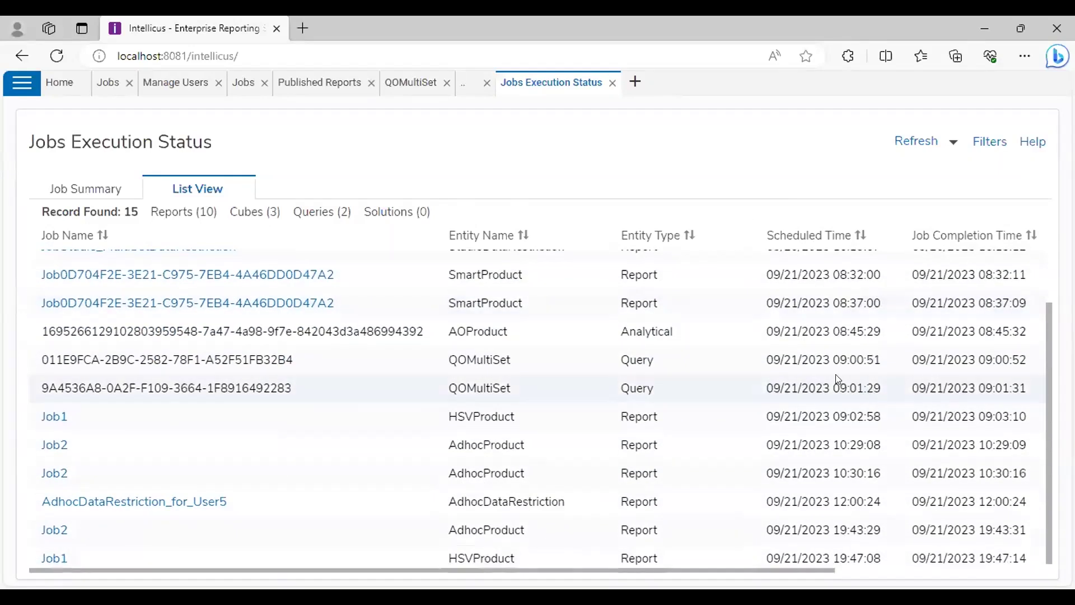
pyautogui.scroll(-1, 838, 378)
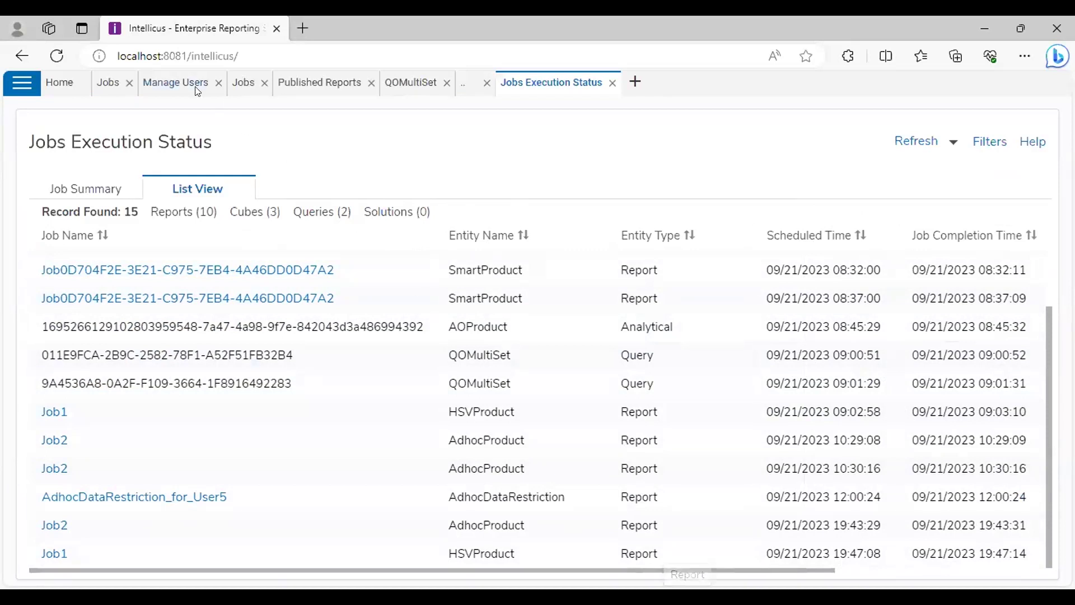
pyautogui.click(128, 83)
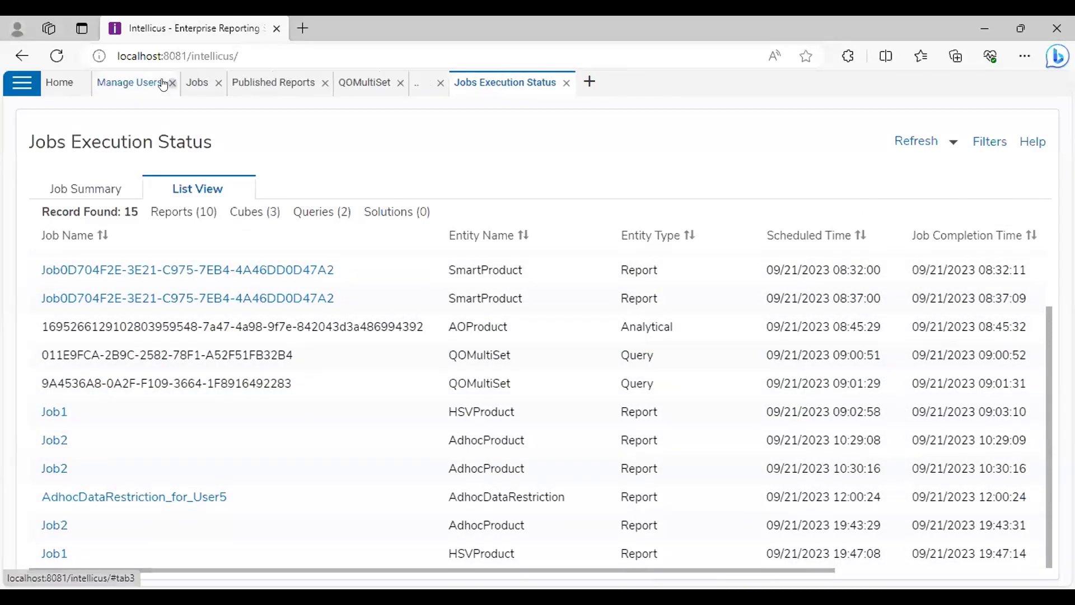
pyautogui.click(171, 83)
pyautogui.click(130, 84)
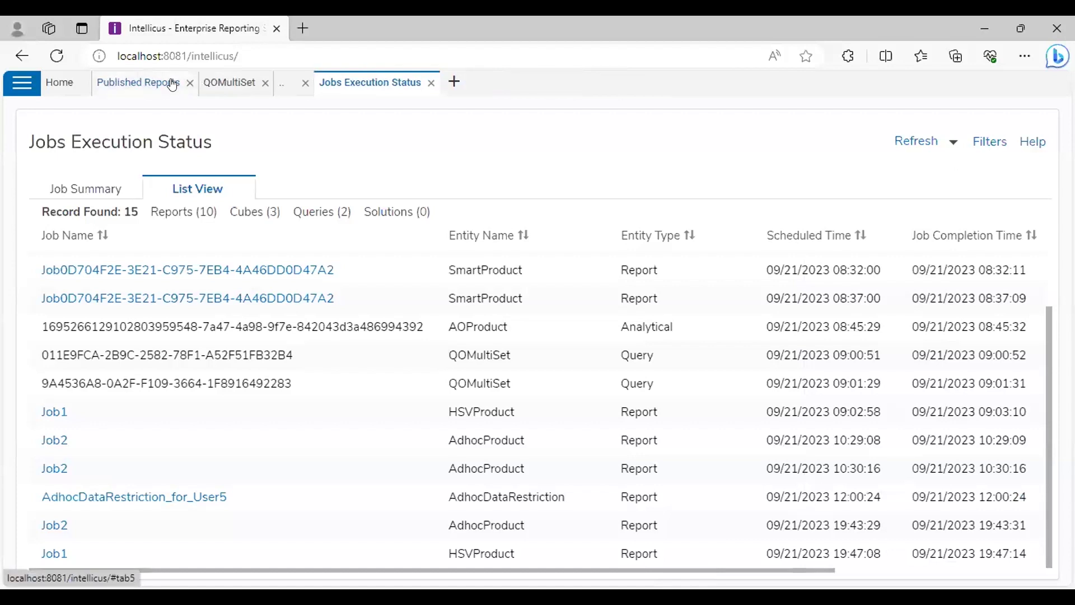
pyautogui.click(189, 83)
pyautogui.click(158, 83)
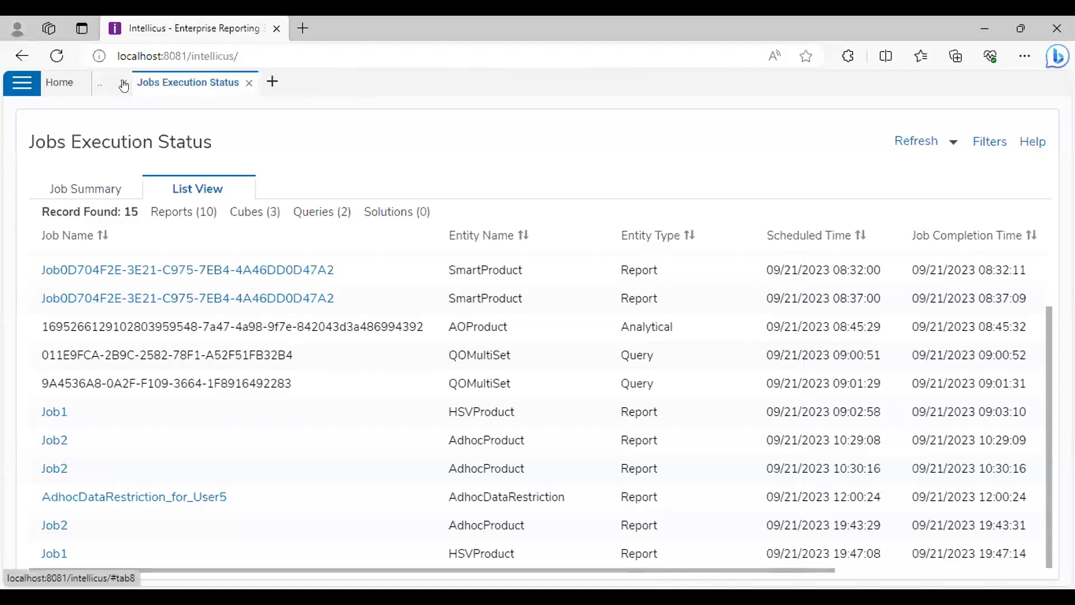
pyautogui.click(124, 84)
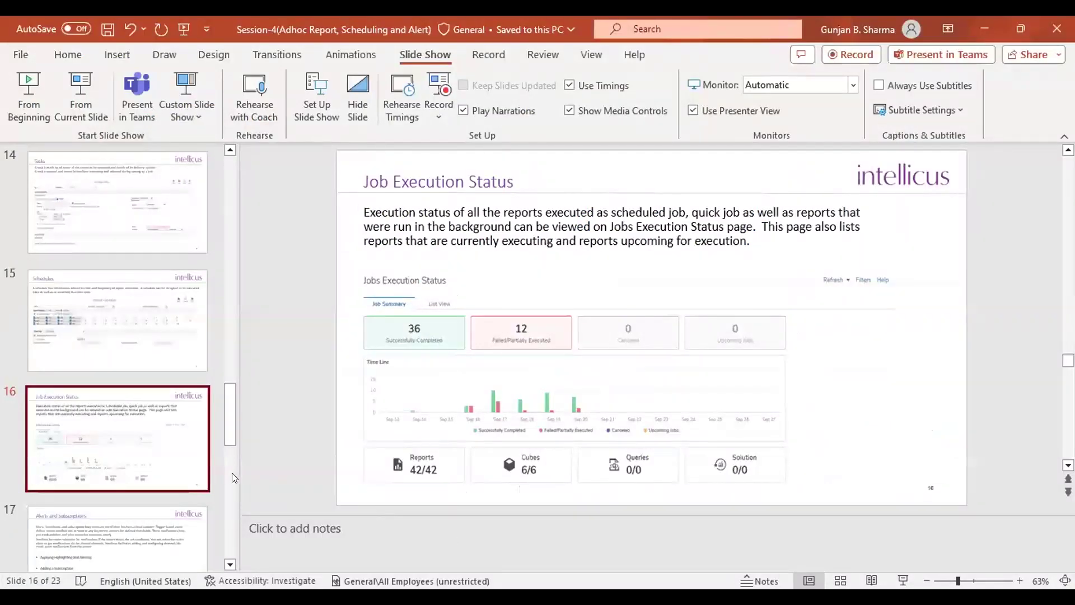
pyautogui.click(84, 105)
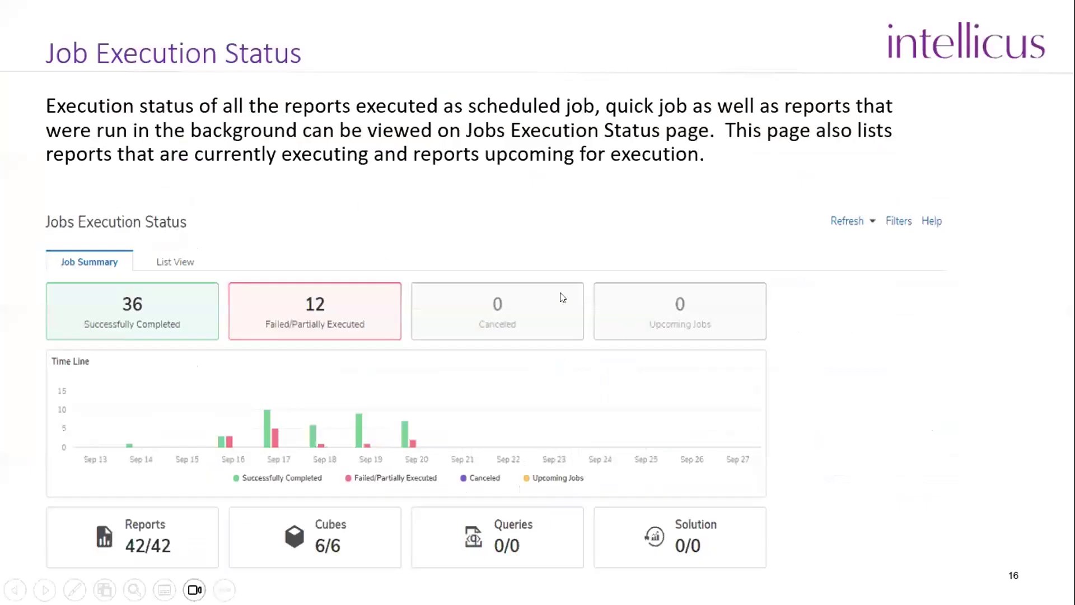
pyautogui.click(563, 298)
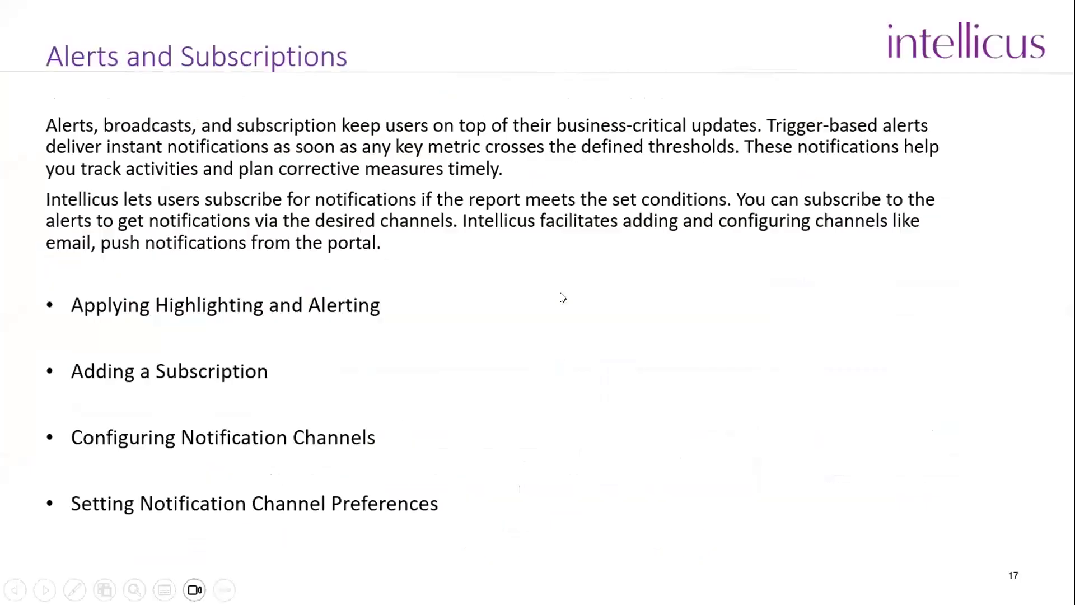
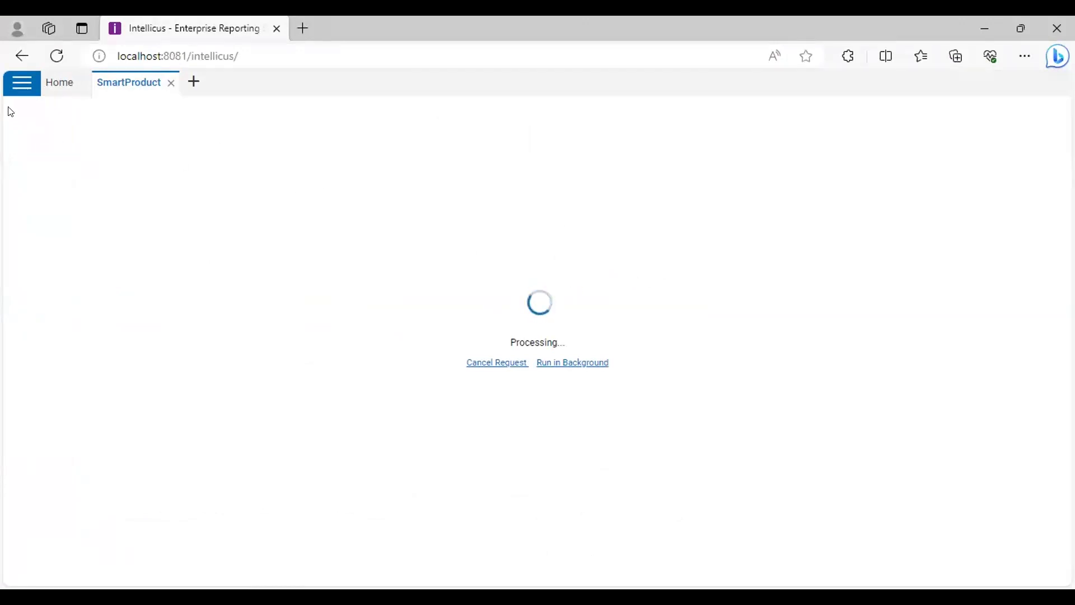
# Close both SmartProduct report tabs and reload the application
pyautogui.click(21, 84)
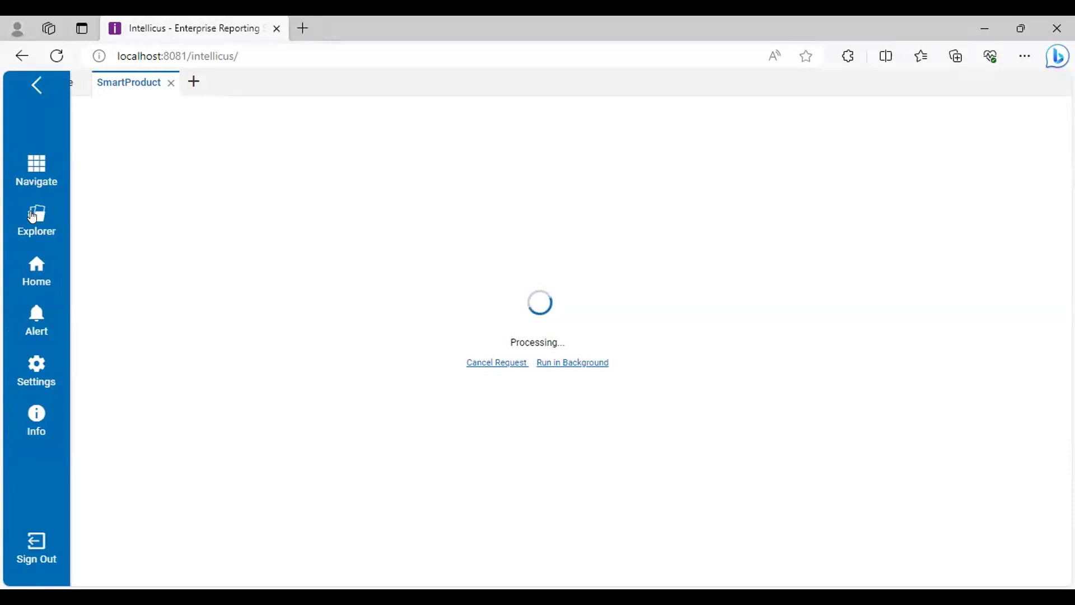
pyautogui.click(30, 210)
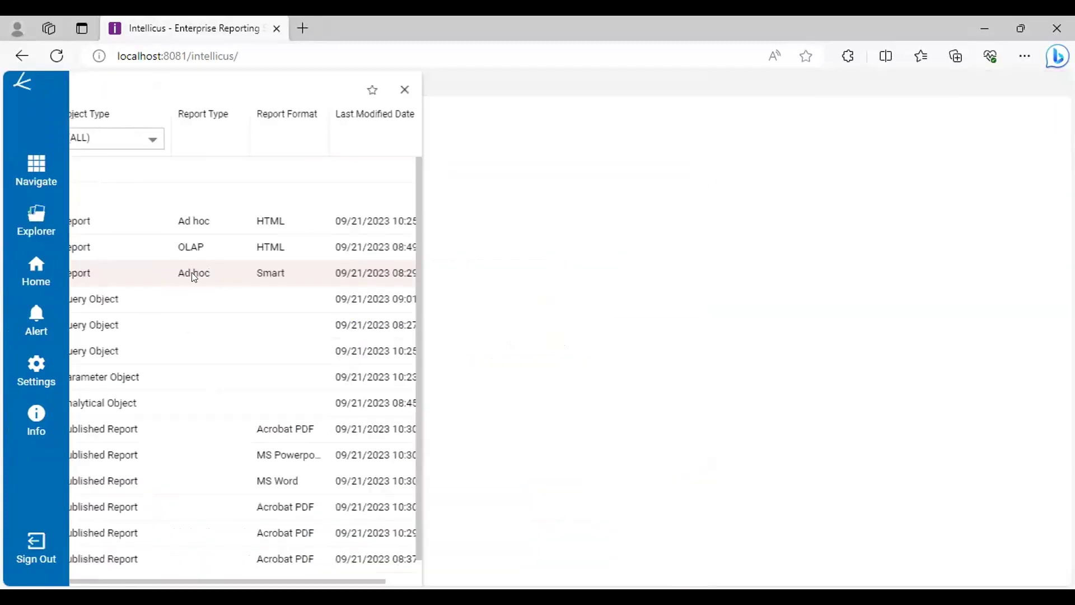
pyautogui.click(192, 264)
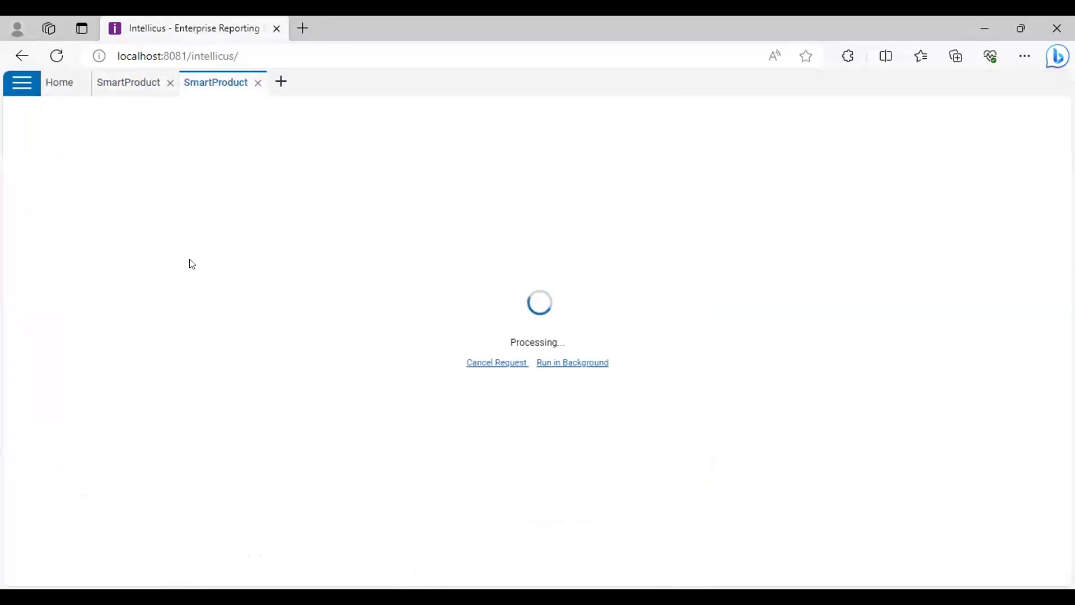
pyautogui.click(170, 83)
pyautogui.click(171, 82)
pyautogui.click(57, 56)
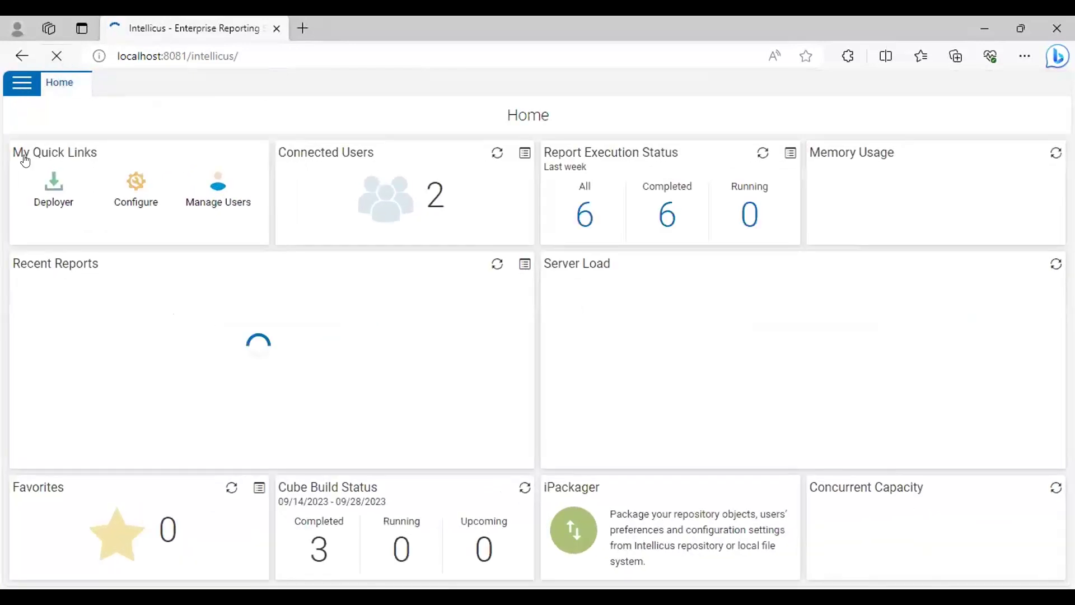
# Open the QOProduct query object from the Webinar folder in Smart View
pyautogui.click(21, 83)
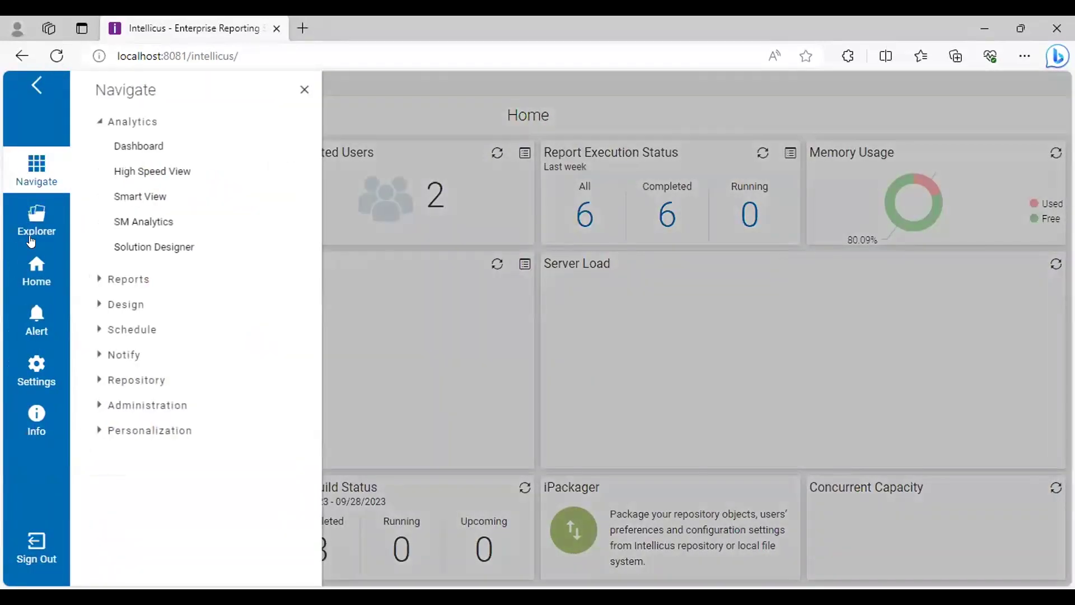
pyautogui.click(37, 222)
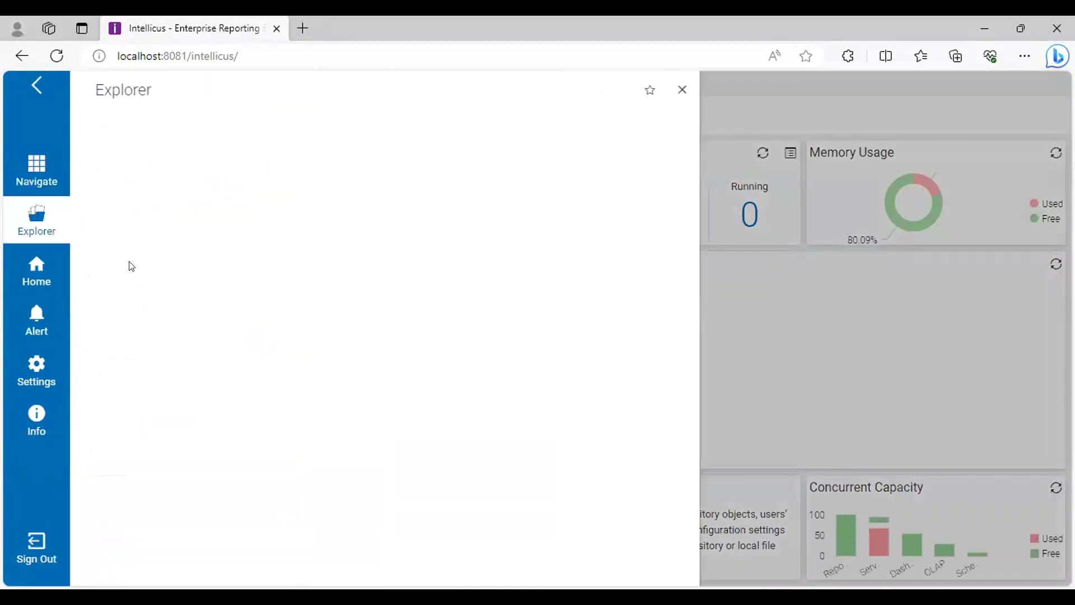
pyautogui.click(37, 171)
pyautogui.click(125, 197)
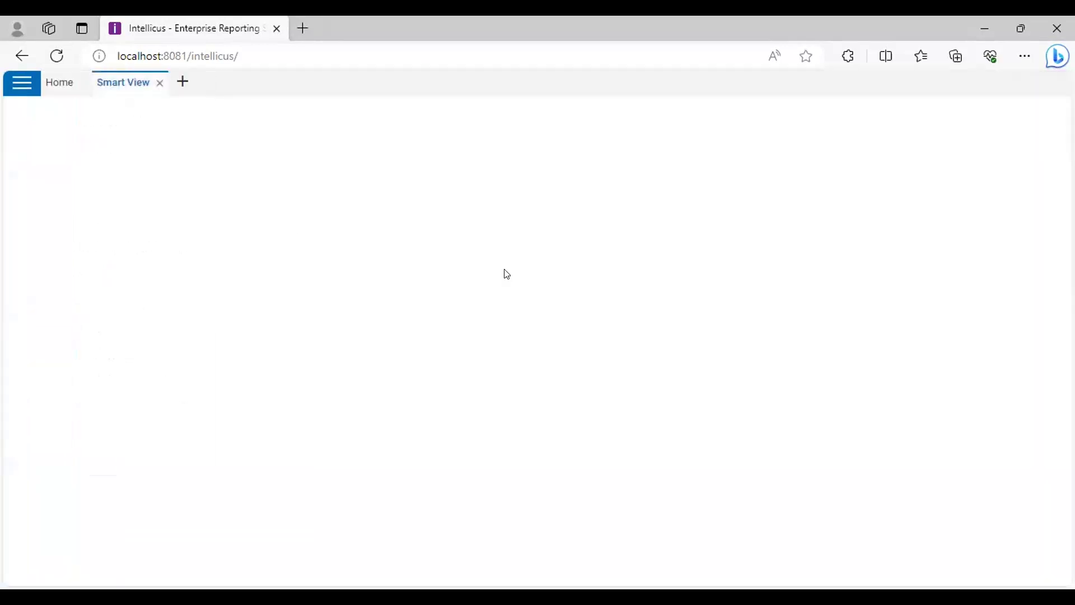
pyautogui.click(247, 276)
pyautogui.click(314, 325)
pyautogui.click(830, 552)
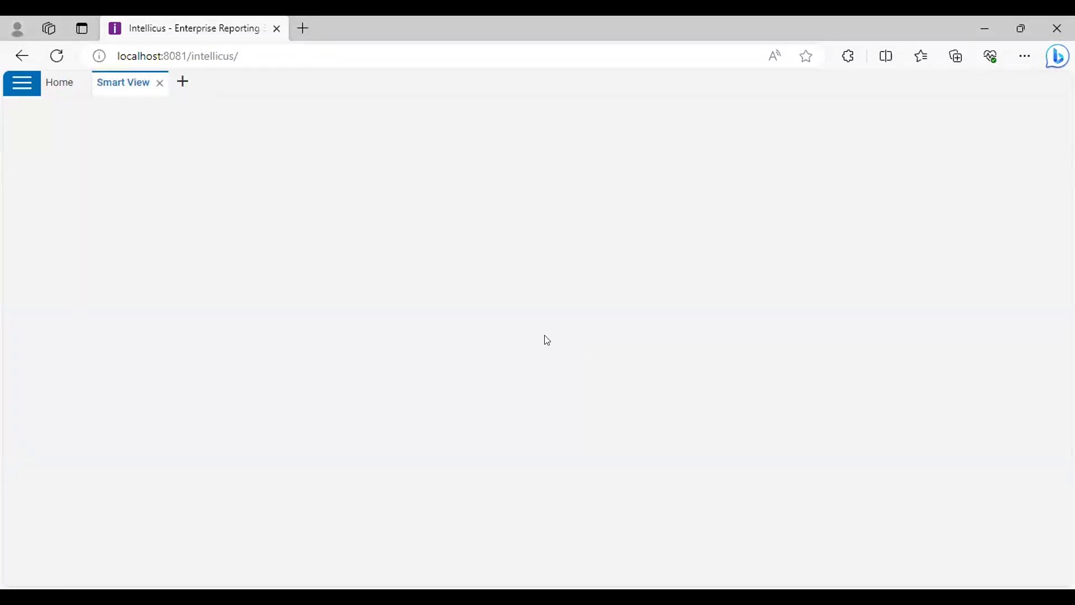
# Close Smart View and start a new ad hoc report from Navigate > Design
pyautogui.click(158, 83)
pyautogui.click(29, 91)
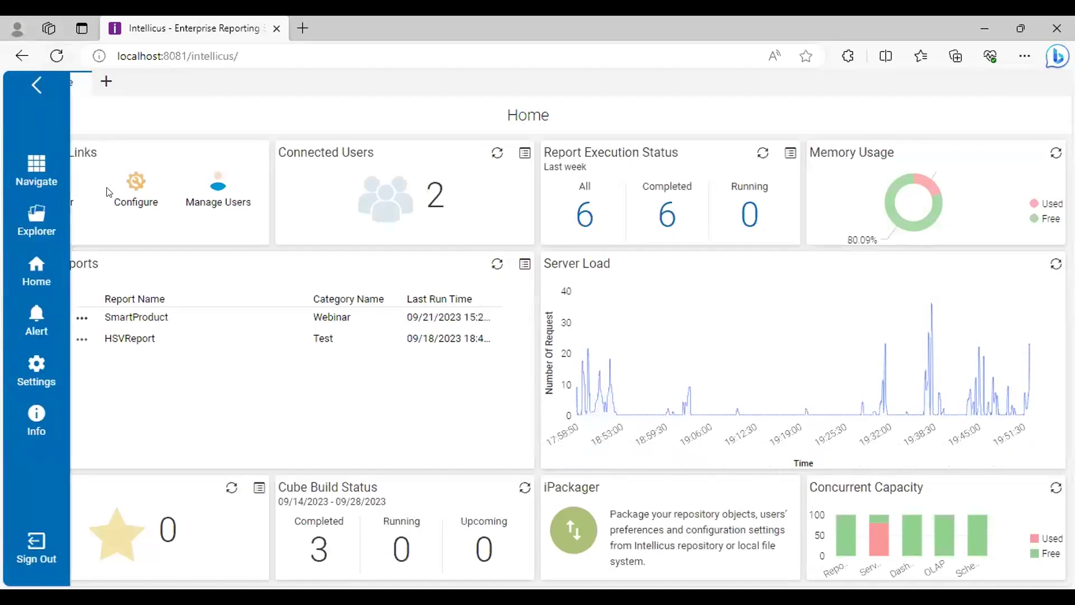
pyautogui.click(37, 168)
pyautogui.click(126, 304)
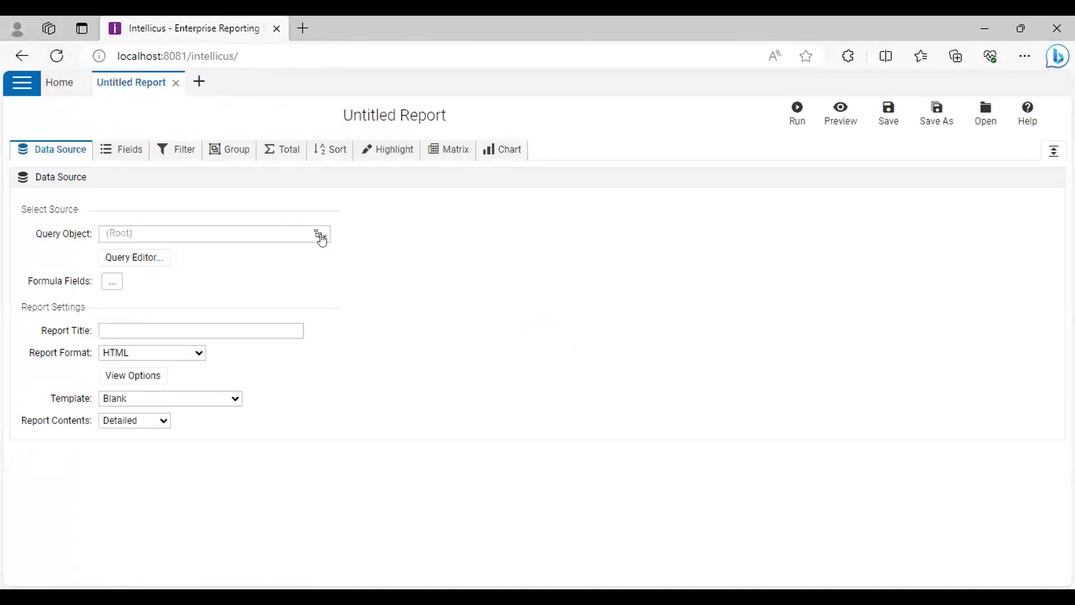
# Use QOProduct as the query object and add Prod Type, Prod Line, Sales 92 and Sales 93 fields
pyautogui.click(321, 235)
pyautogui.click(181, 375)
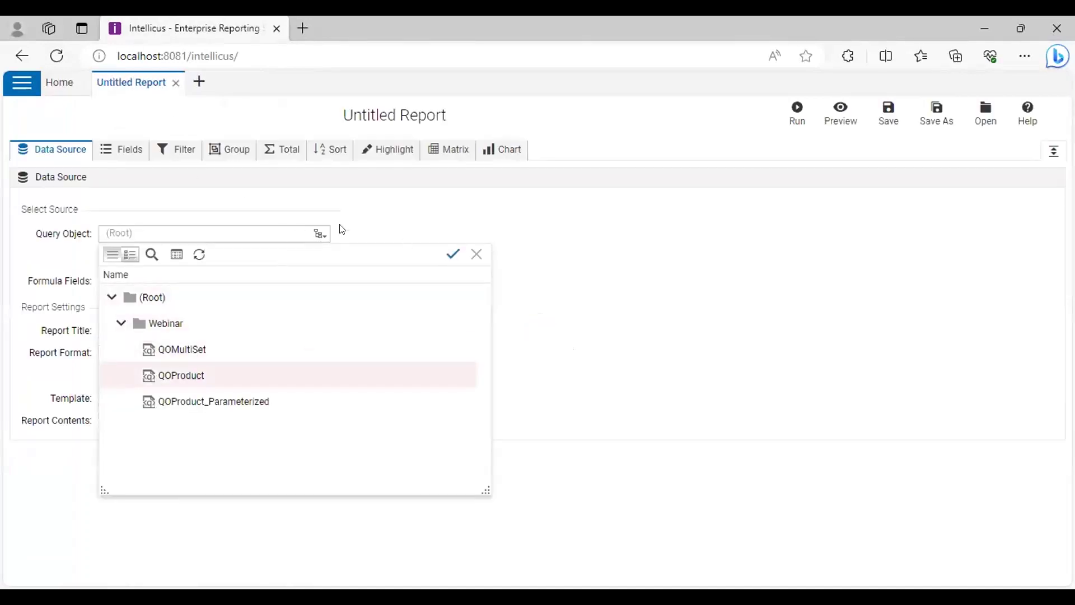
pyautogui.click(453, 253)
pyautogui.click(129, 150)
pyautogui.click(29, 251)
pyautogui.click(30, 269)
pyautogui.scroll(-1, 34, 336)
pyautogui.click(30, 335)
pyautogui.click(30, 354)
pyautogui.click(289, 257)
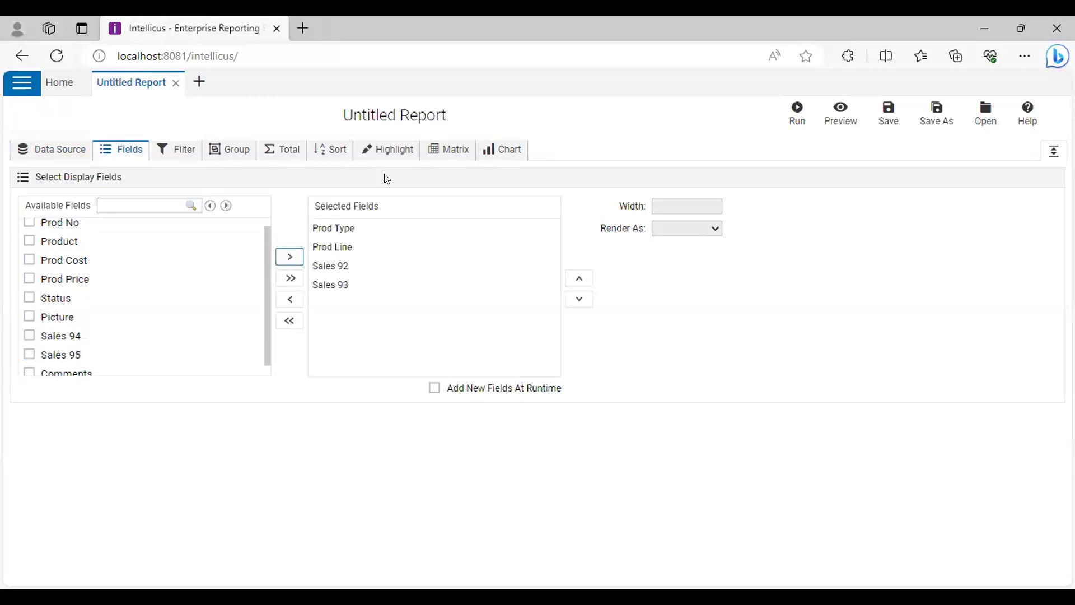
# Highlight Sales 92 above 10000 with an alert, then run the report
pyautogui.click(386, 149)
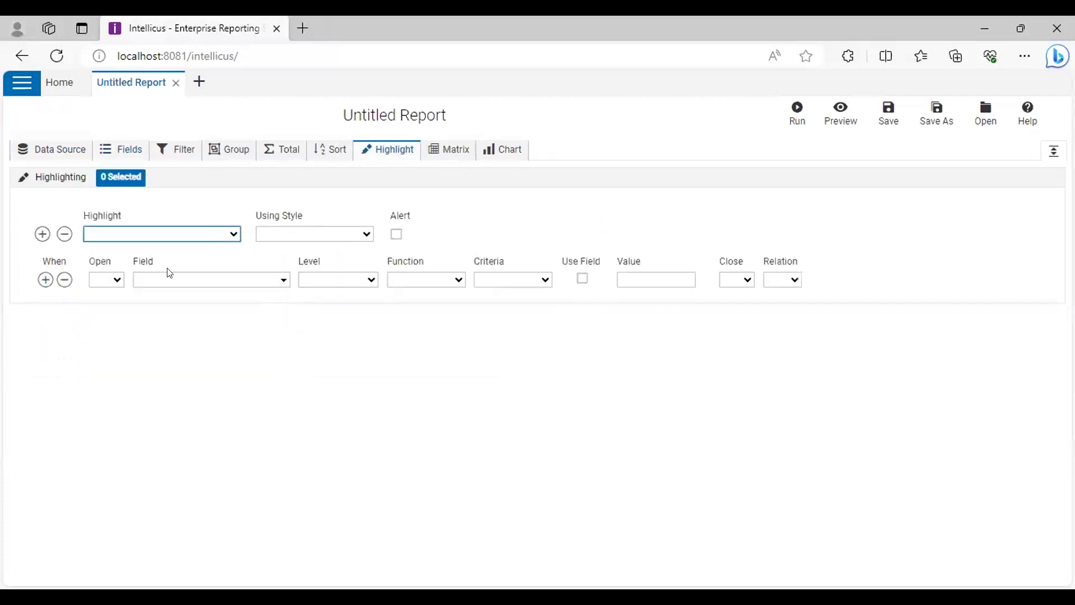
pyautogui.click(397, 234)
pyautogui.click(272, 285)
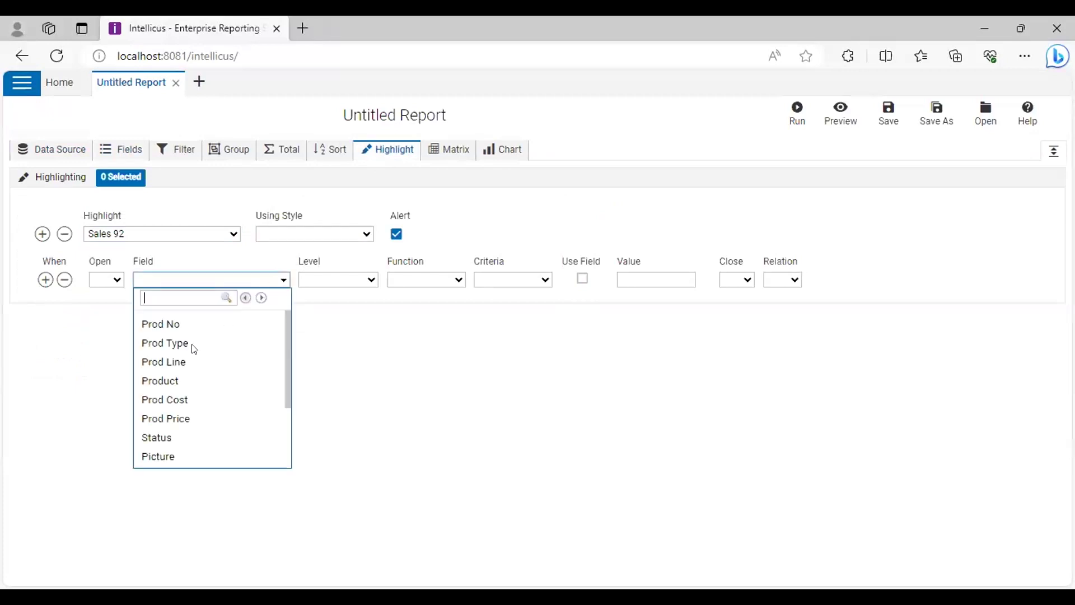
pyautogui.click(184, 362)
pyautogui.click(285, 278)
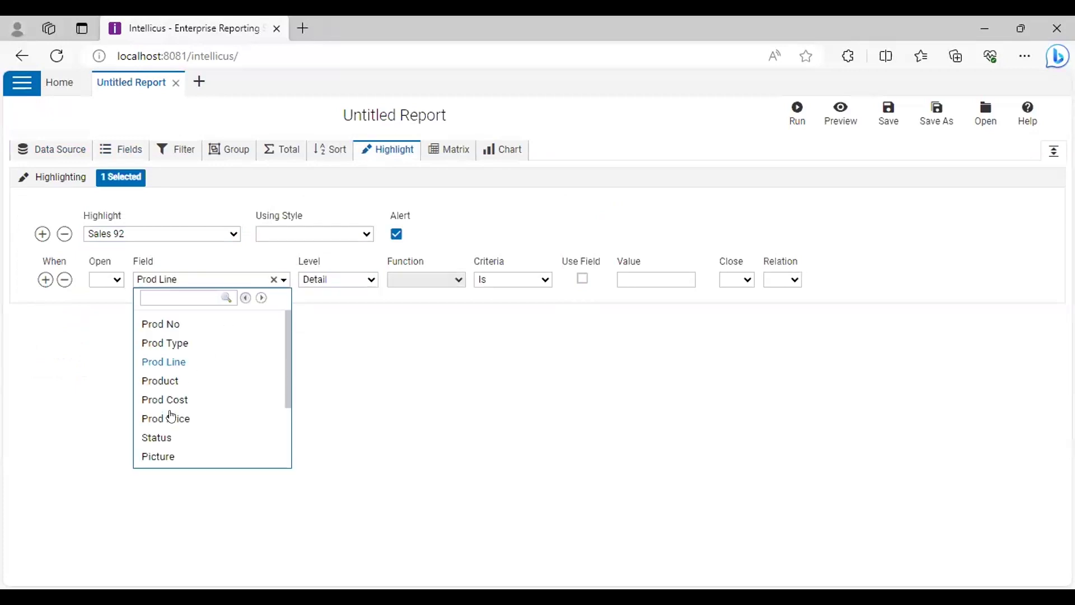
pyautogui.scroll(-3, 179, 412)
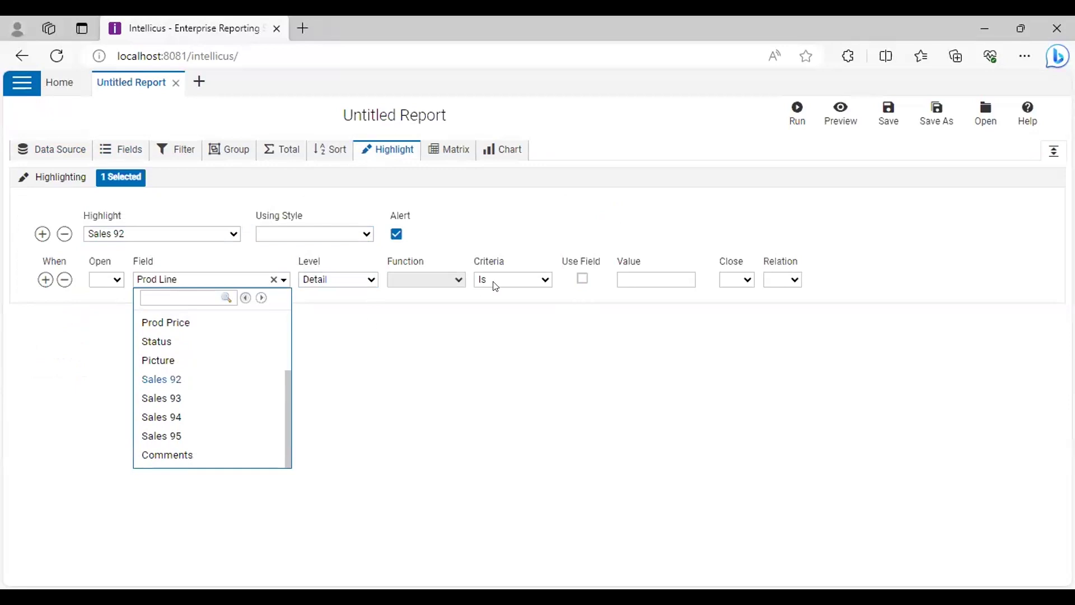
pyautogui.click(172, 380)
pyautogui.click(641, 279)
pyautogui.write('10000')
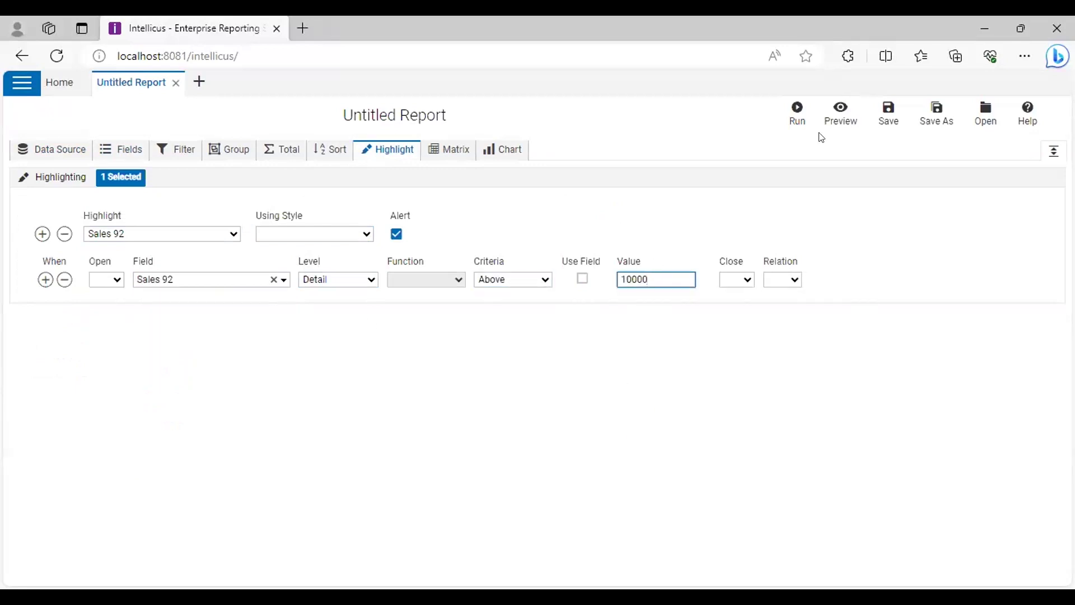
pyautogui.click(797, 114)
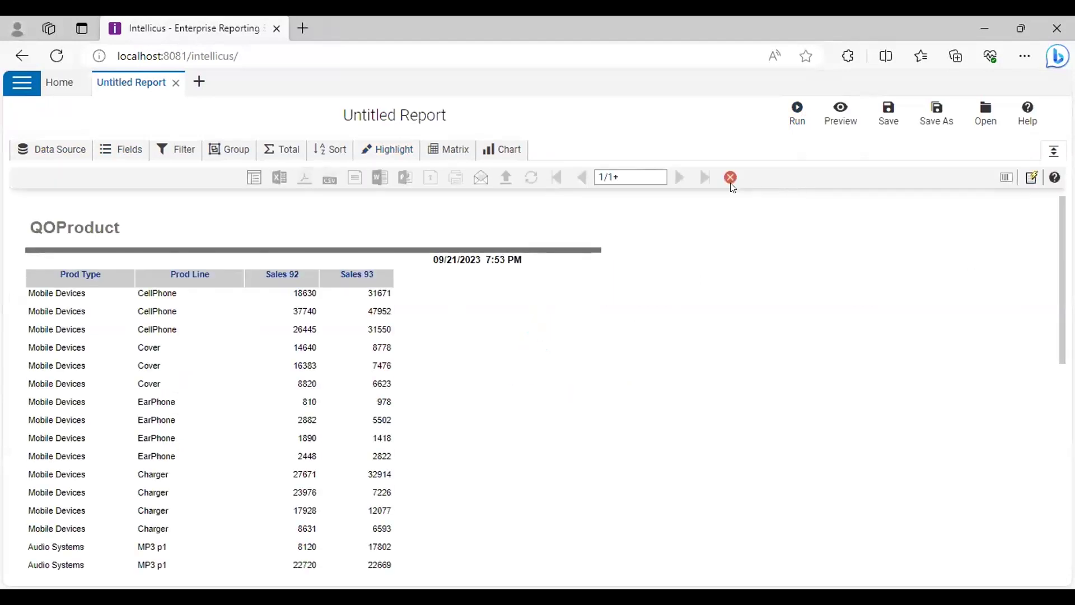
# Review the Sales 92 highlight settings above the output, then reload to the Home dashboard
pyautogui.click(388, 151)
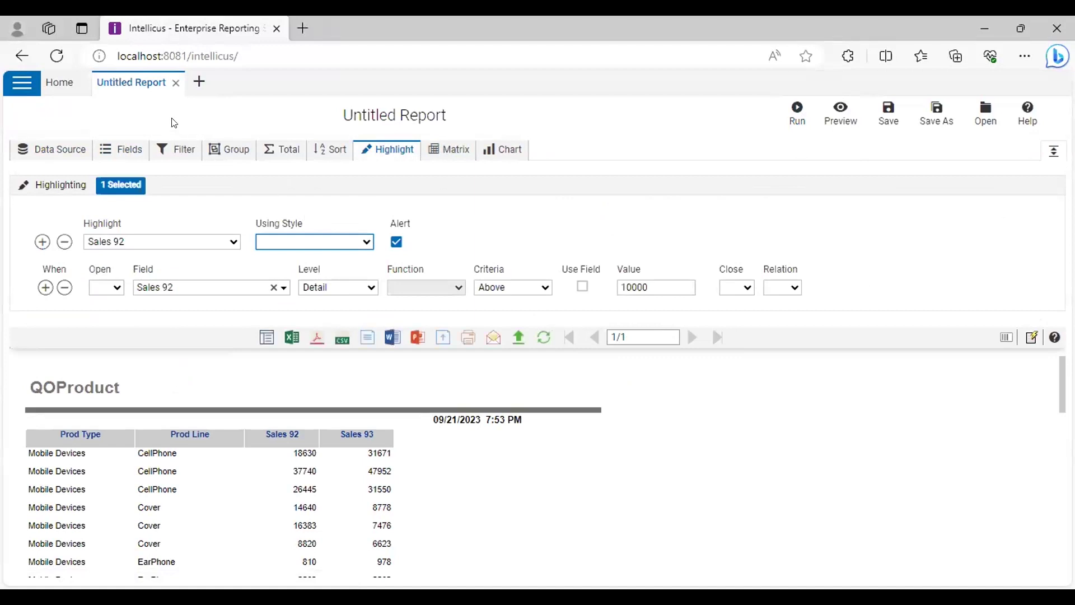
pyautogui.click(56, 56)
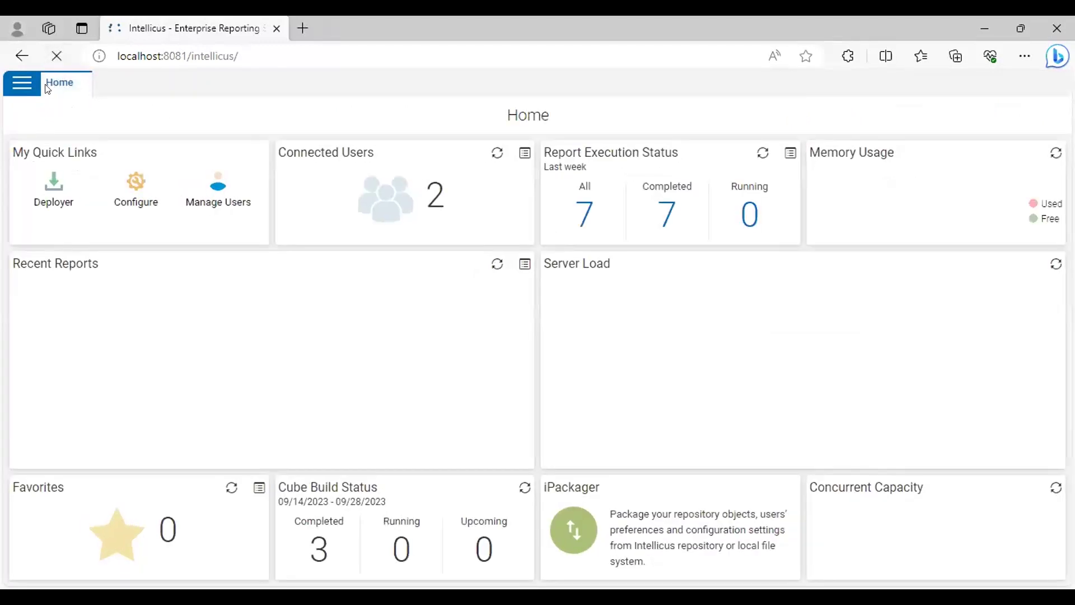
# Open QOProduct in Smart View from the navigation menu
pyautogui.click(22, 83)
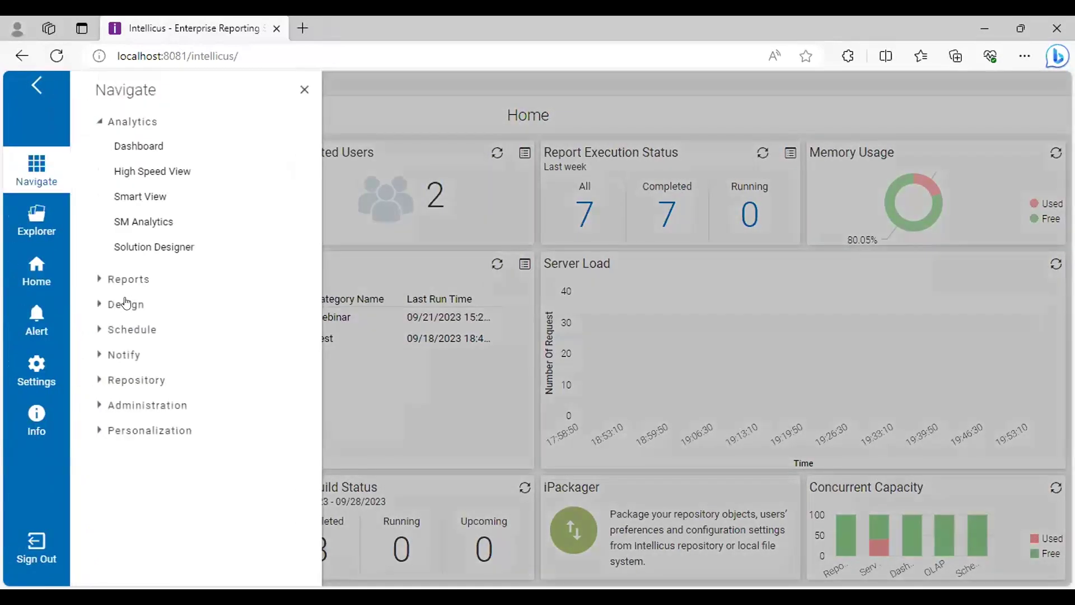
pyautogui.click(127, 196)
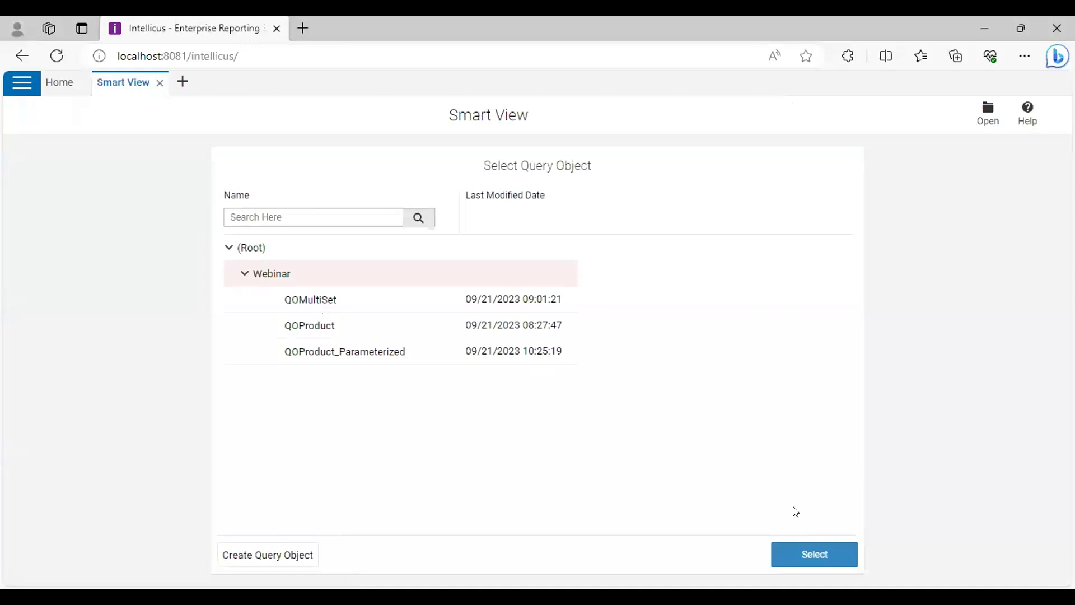
pyautogui.doubleClick(306, 334)
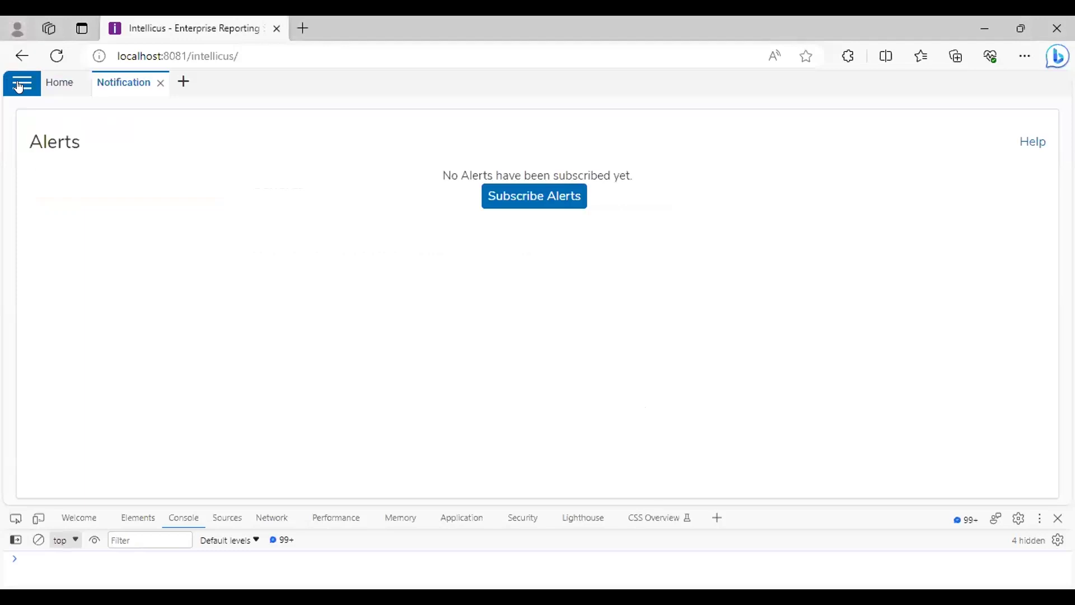
pyautogui.click(18, 85)
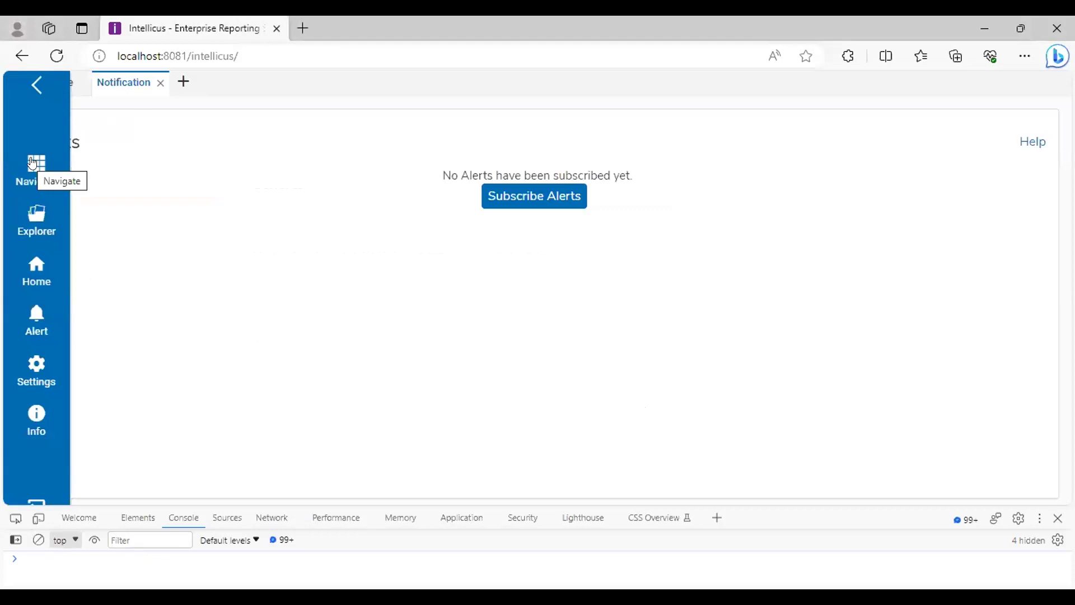
pyautogui.click(32, 163)
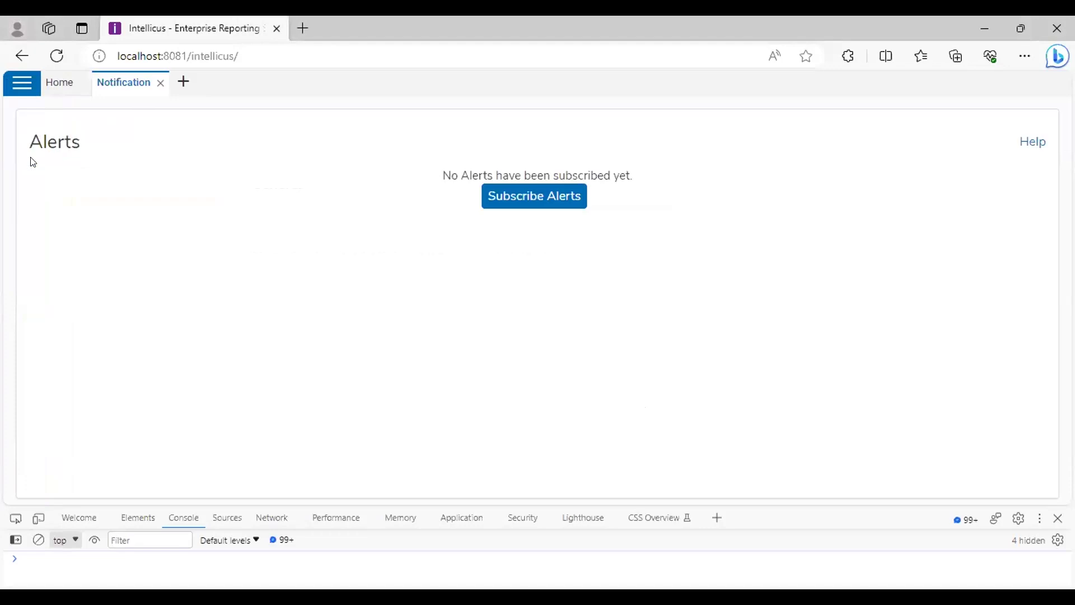
pyautogui.click(25, 93)
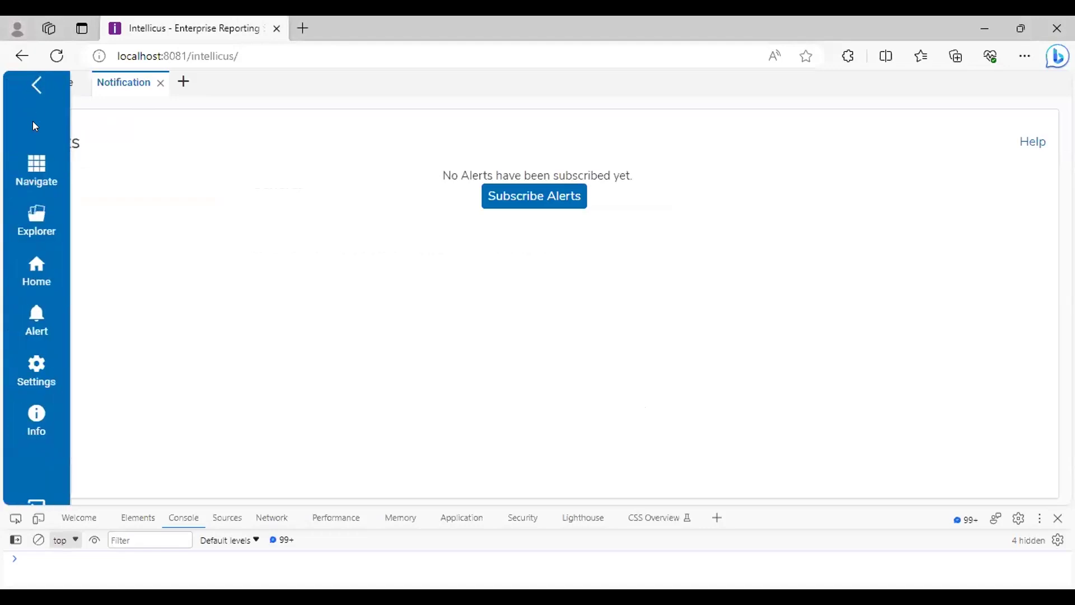
pyautogui.click(31, 174)
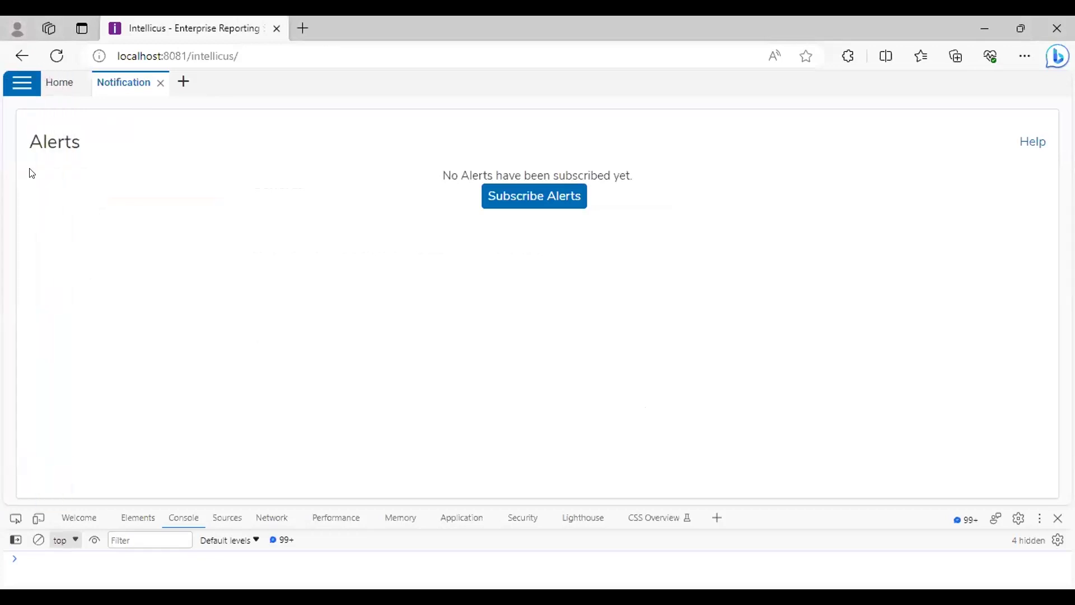
pyautogui.click(21, 83)
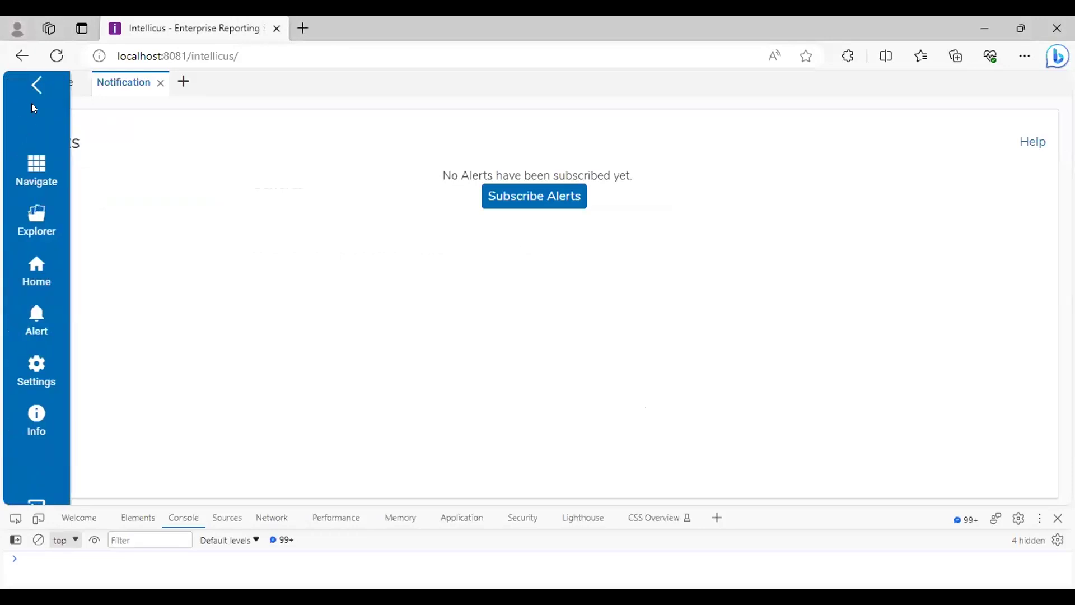
pyautogui.click(34, 171)
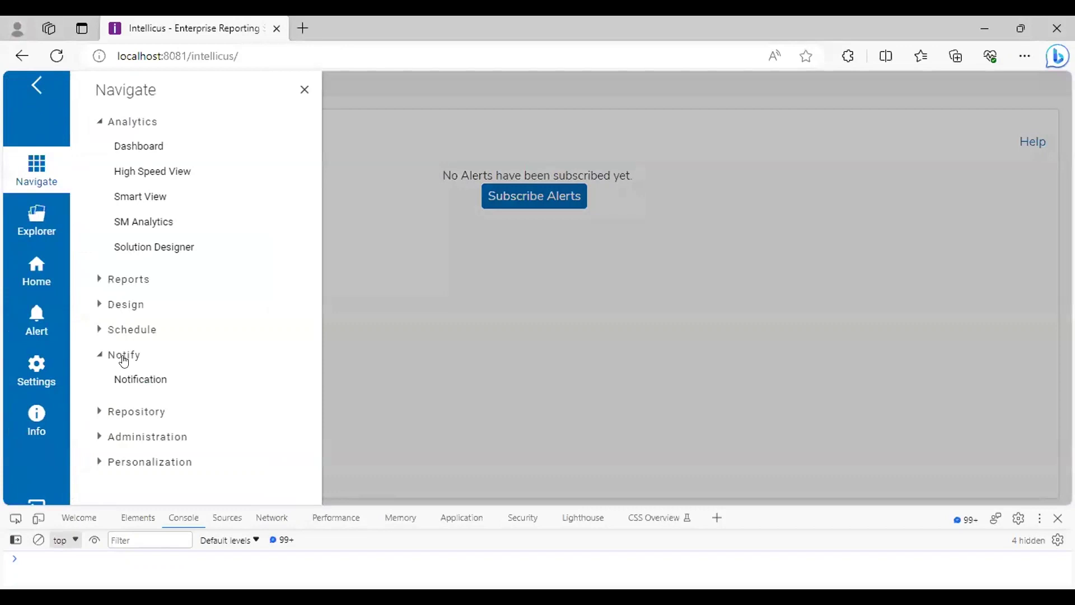
pyautogui.click(129, 379)
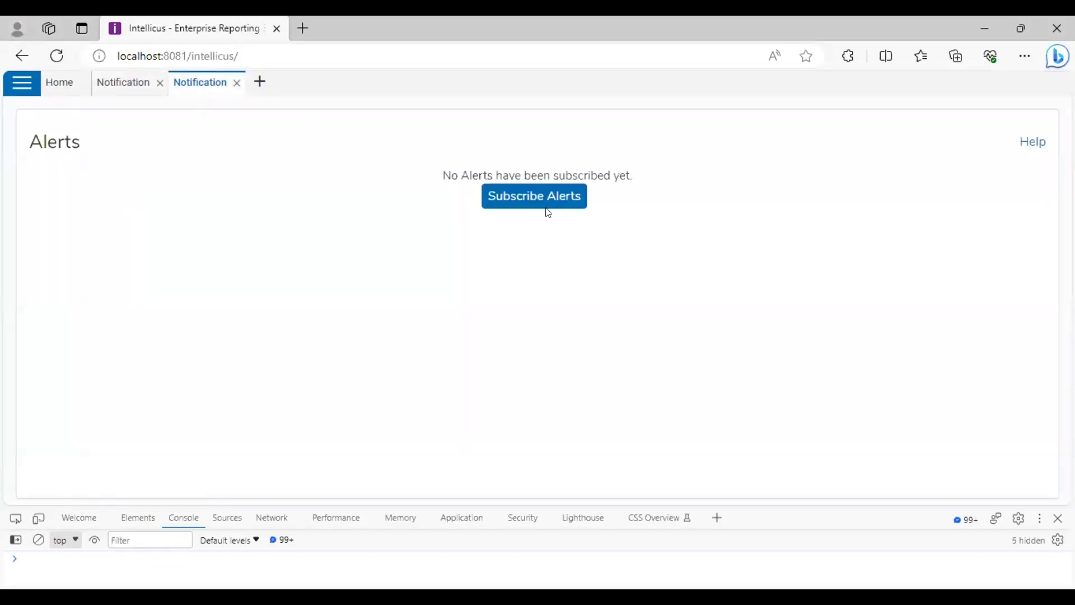
pyautogui.click(237, 83)
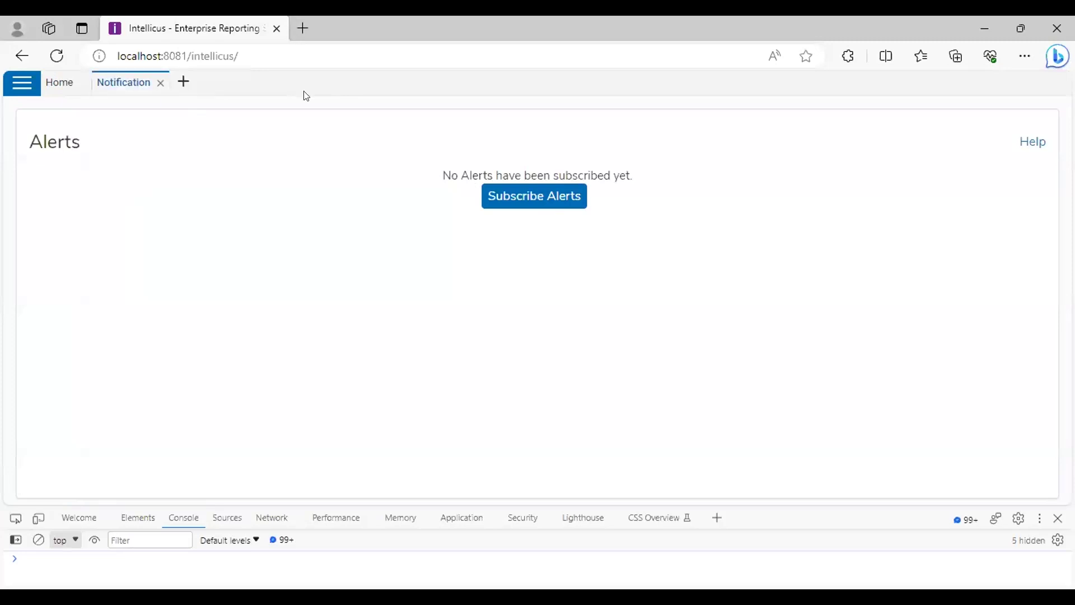
# Start a new alert subscription named 'Subscription' on the SmartProduct report
pyautogui.click(558, 200)
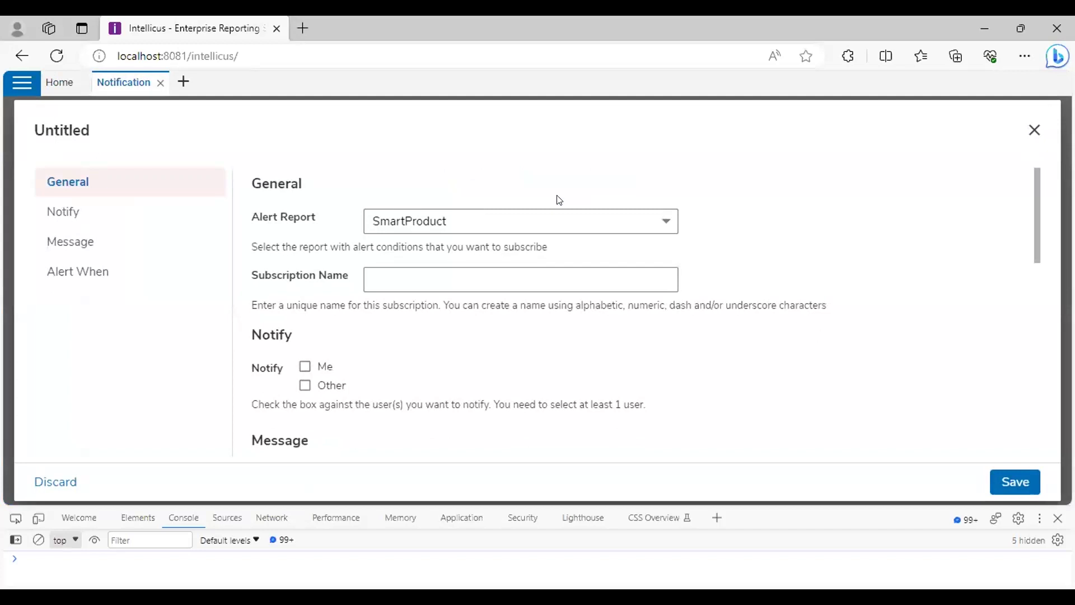
pyautogui.click(498, 225)
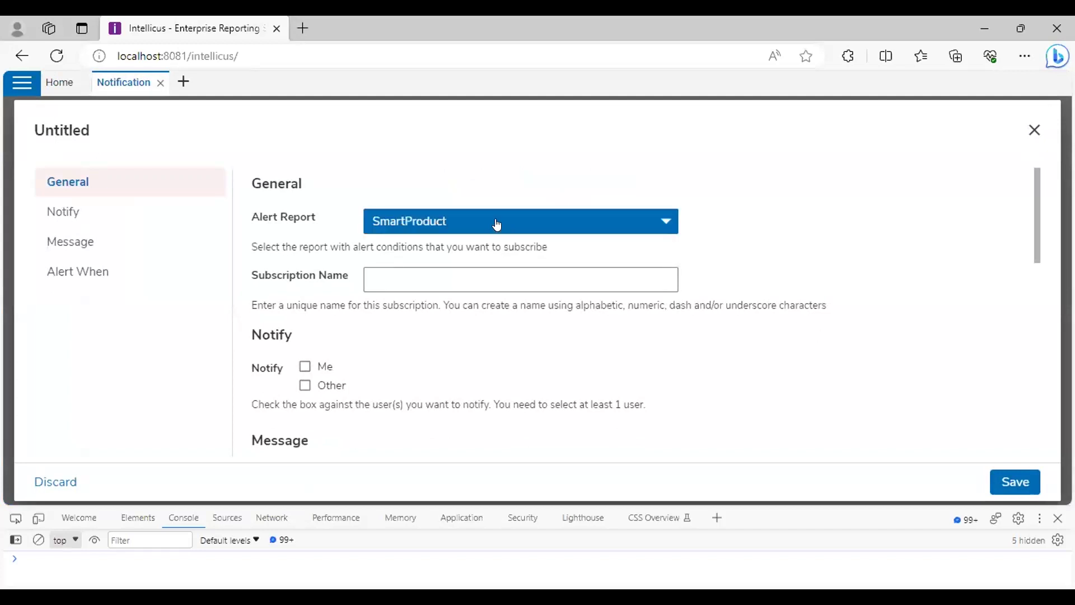
pyautogui.click(496, 224)
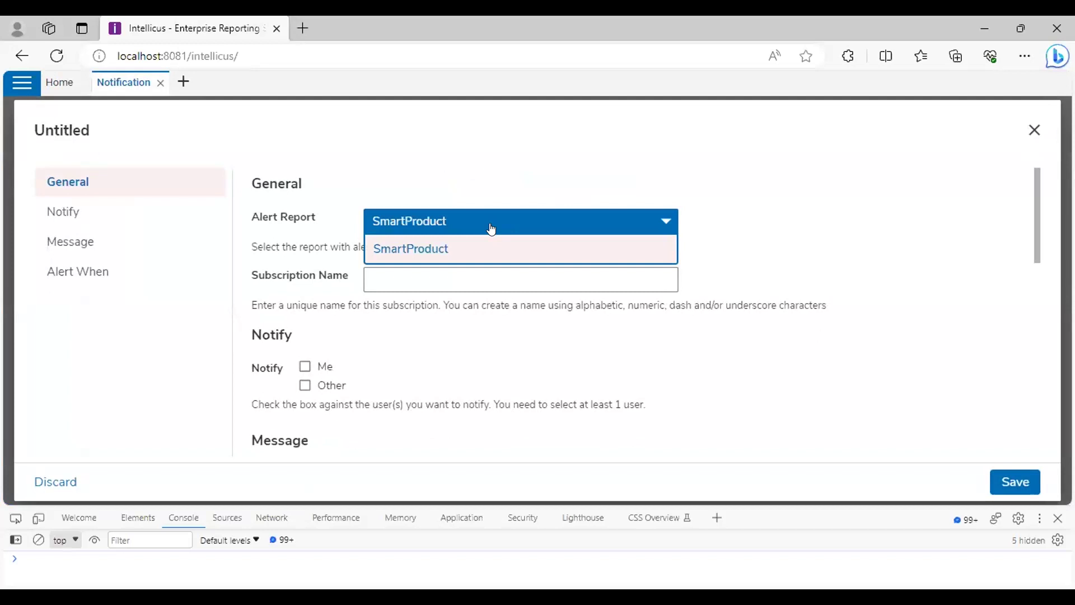
pyautogui.click(473, 252)
pyautogui.click(463, 278)
pyautogui.write('Subscription')
pyautogui.click(424, 381)
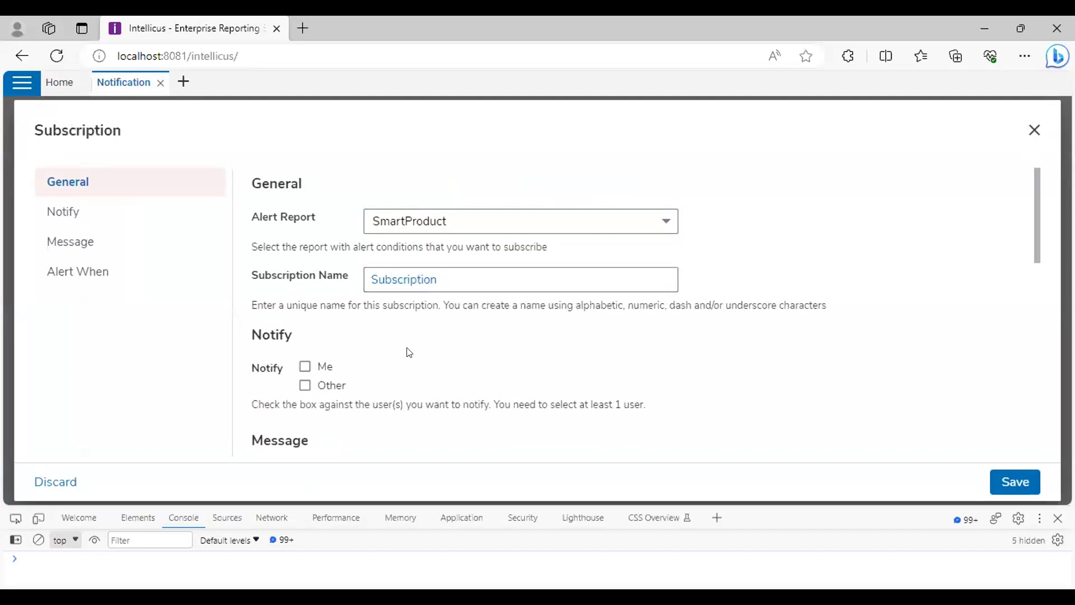
# Notify both Me and Other users, and briefly view the system information panel
pyautogui.scroll(-2, 381, 353)
pyautogui.scroll(2, 375, 347)
pyautogui.click(306, 367)
pyautogui.click(306, 385)
pyautogui.scroll(-1, 395, 375)
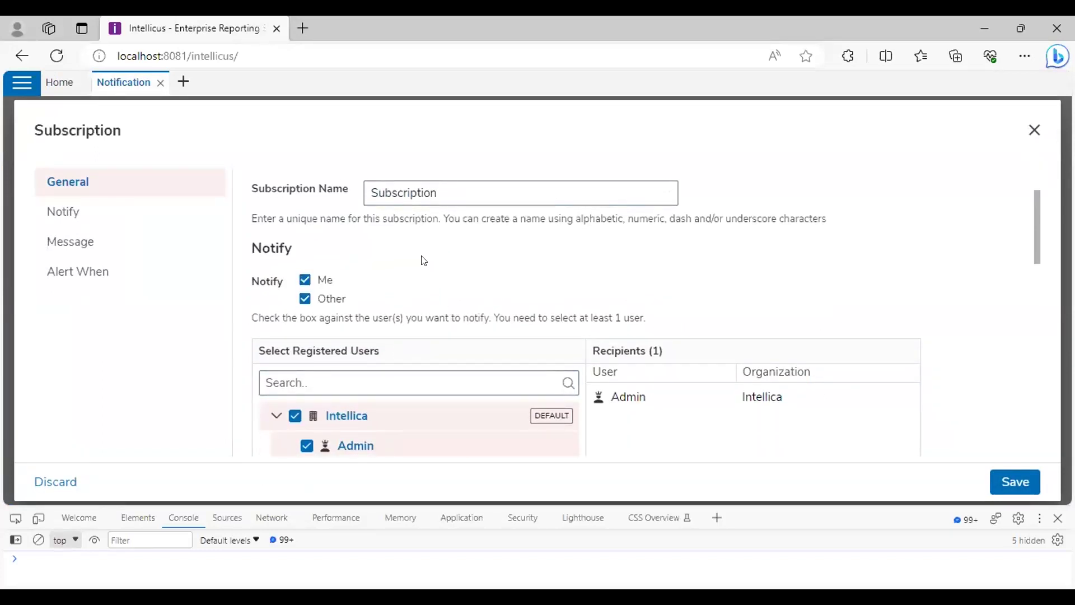
pyautogui.click(13, 88)
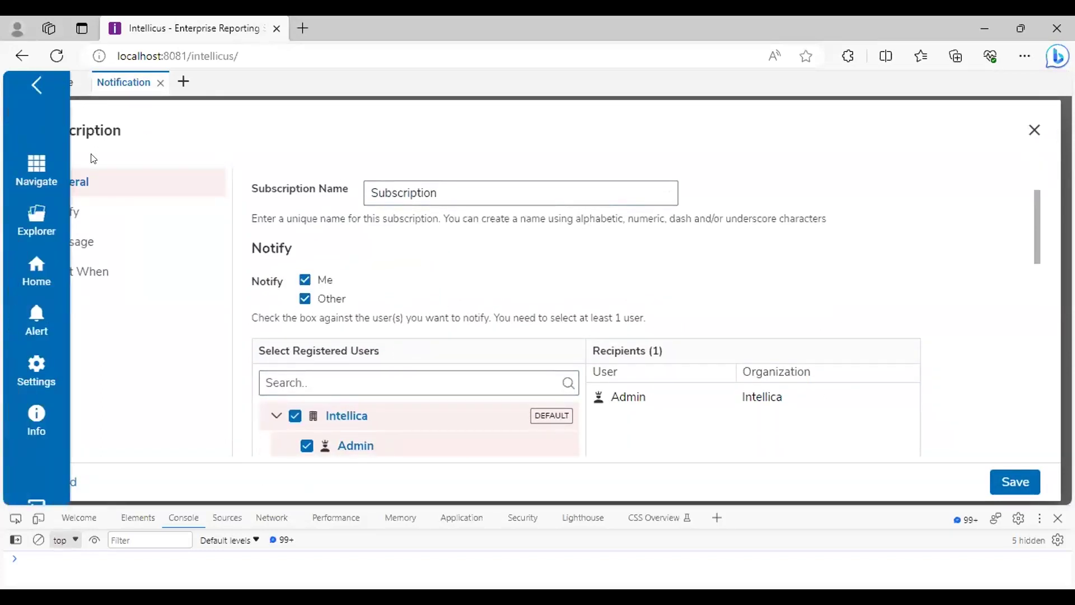
pyautogui.click(29, 412)
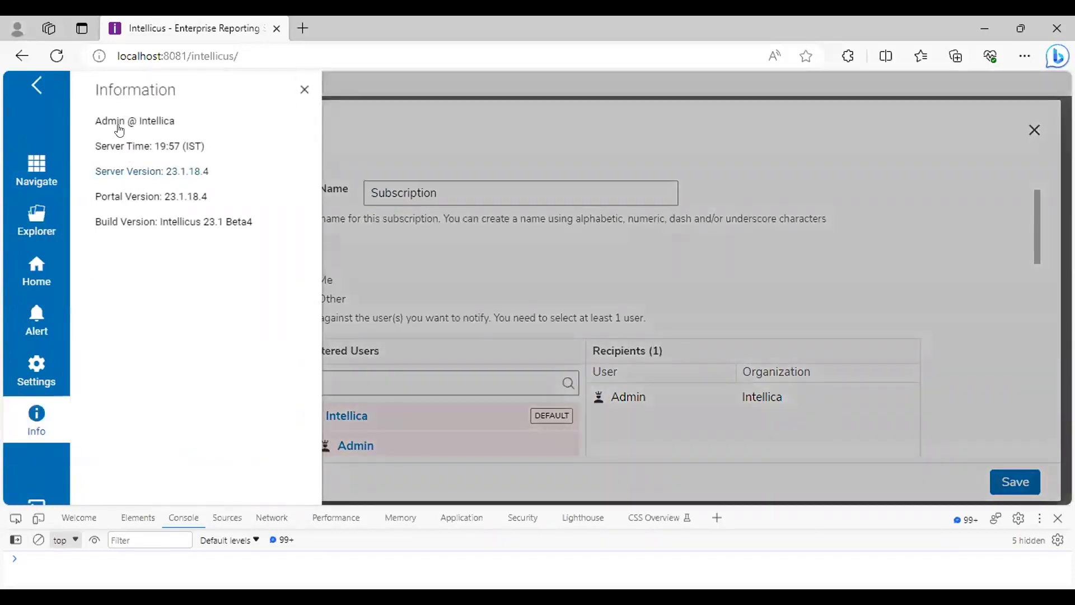
pyautogui.click(25, 89)
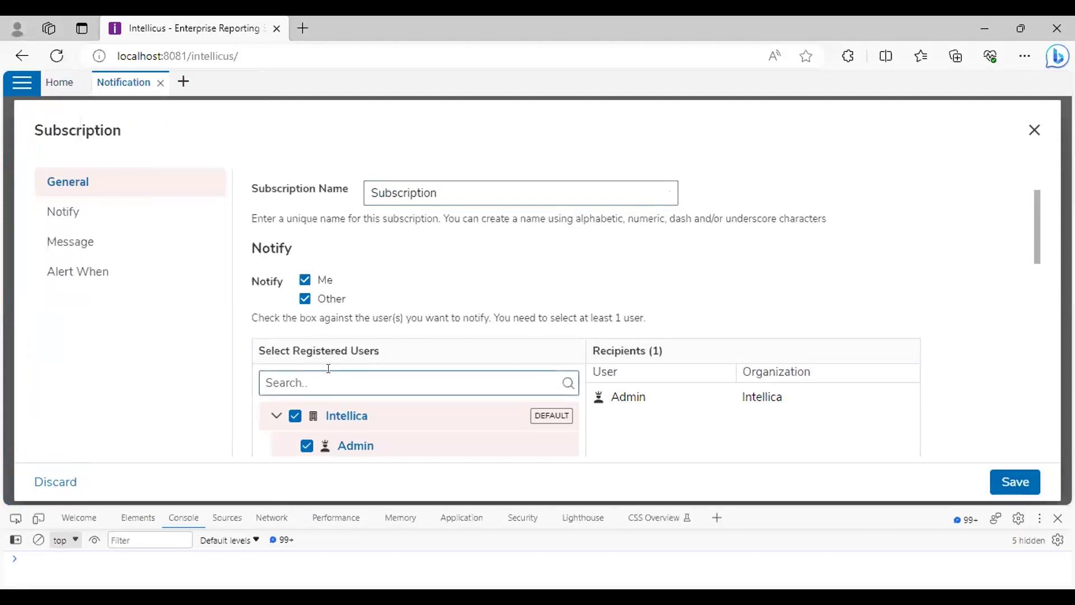
# Expand Org1 and tick Admin and User1 as recipients, keeping Me notified
pyautogui.scroll(-2, 363, 316)
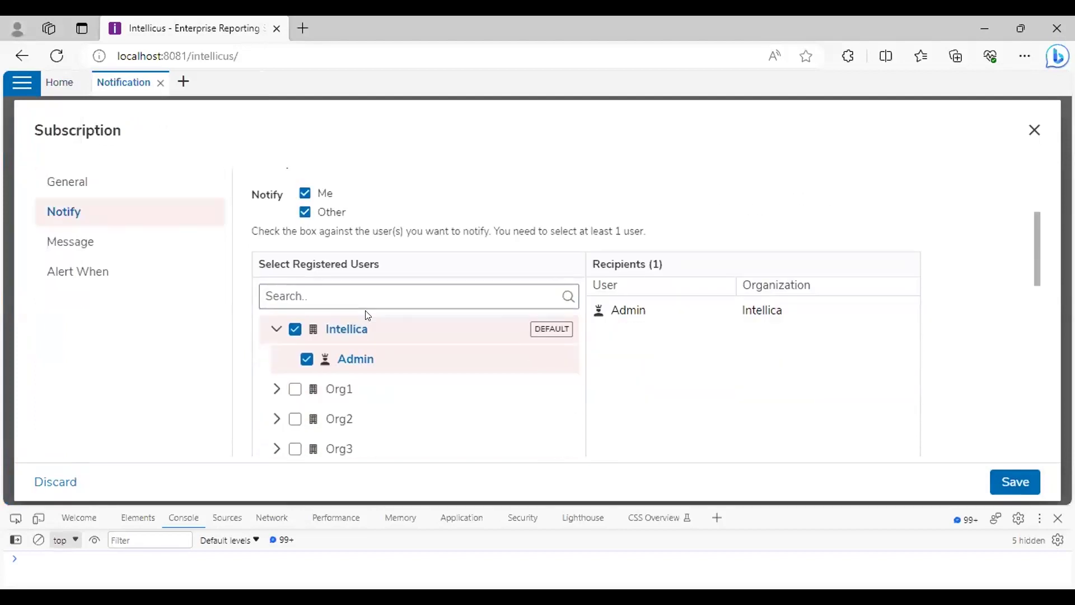
pyautogui.click(276, 387)
pyautogui.scroll(-1, 289, 386)
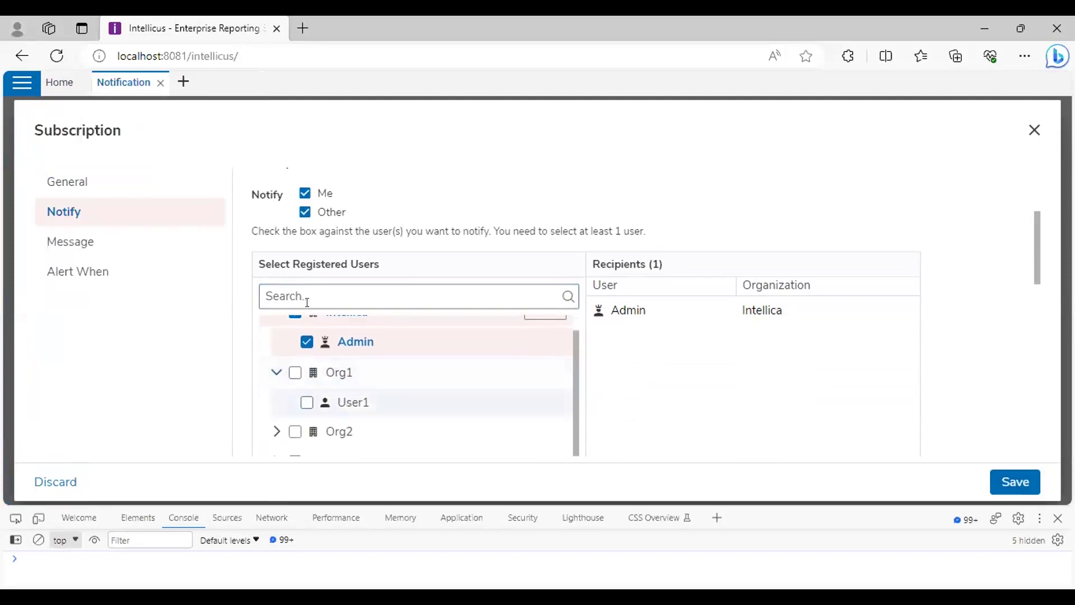
pyautogui.click(304, 212)
pyautogui.click(305, 211)
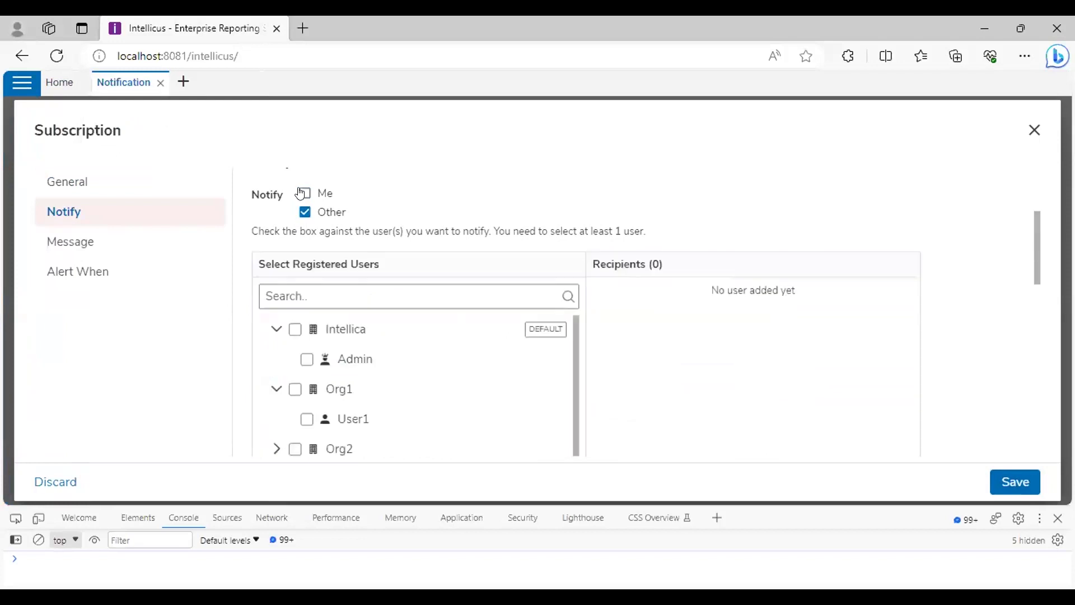
pyautogui.click(307, 359)
pyautogui.scroll(-1, 311, 395)
pyautogui.click(306, 402)
pyautogui.scroll(-5, 711, 401)
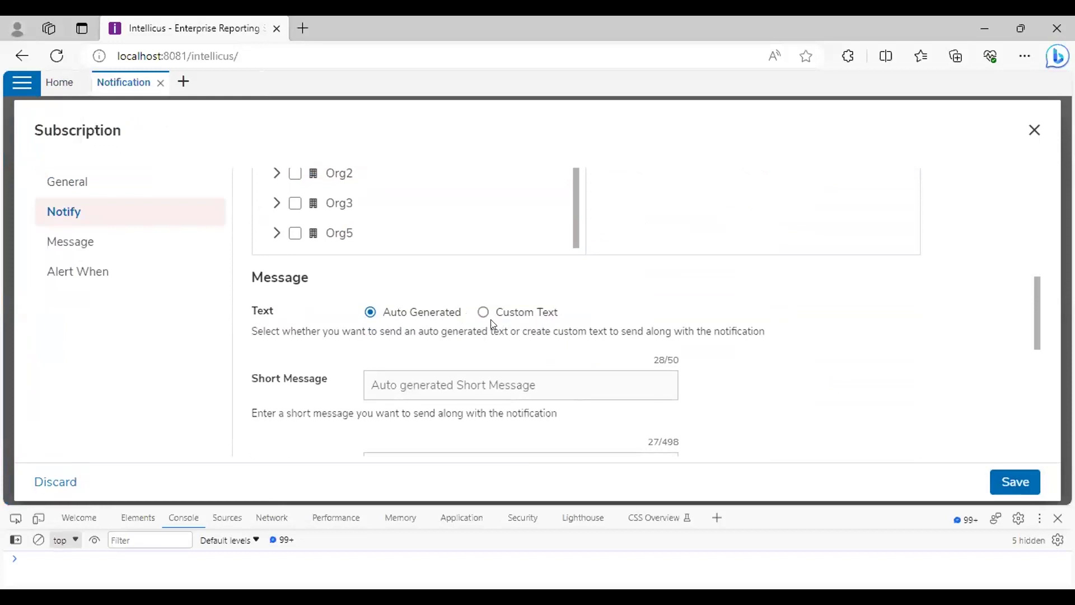
pyautogui.scroll(-2, 492, 323)
pyautogui.scroll(-2, 412, 278)
pyautogui.scroll(-4, 411, 277)
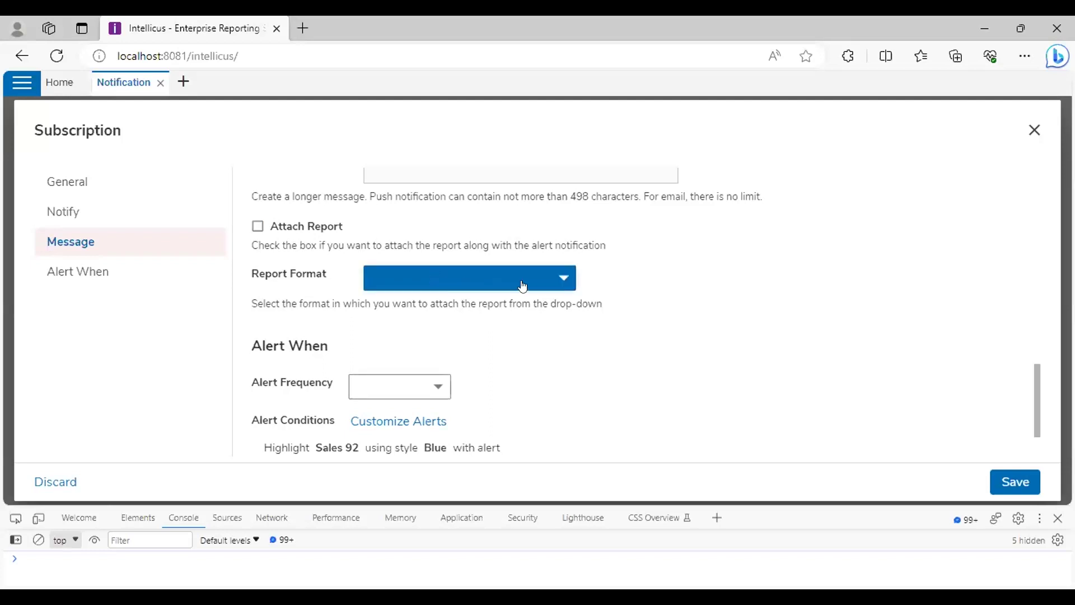
# Attach reports as ACROBAT PDF and set alerts to repeat every 10 minutes
pyautogui.click(540, 277)
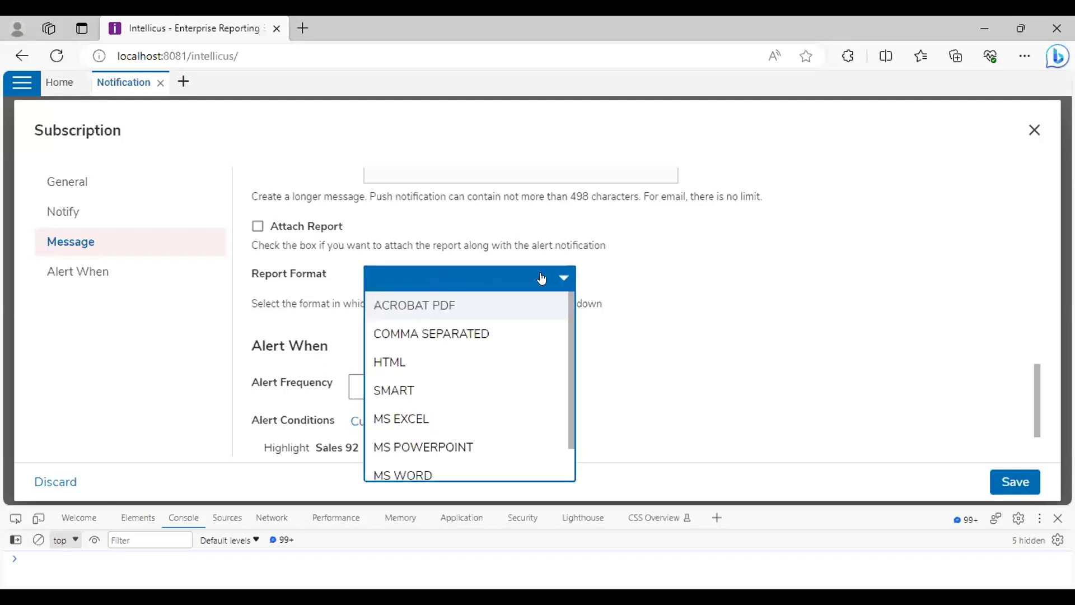
pyautogui.click(459, 308)
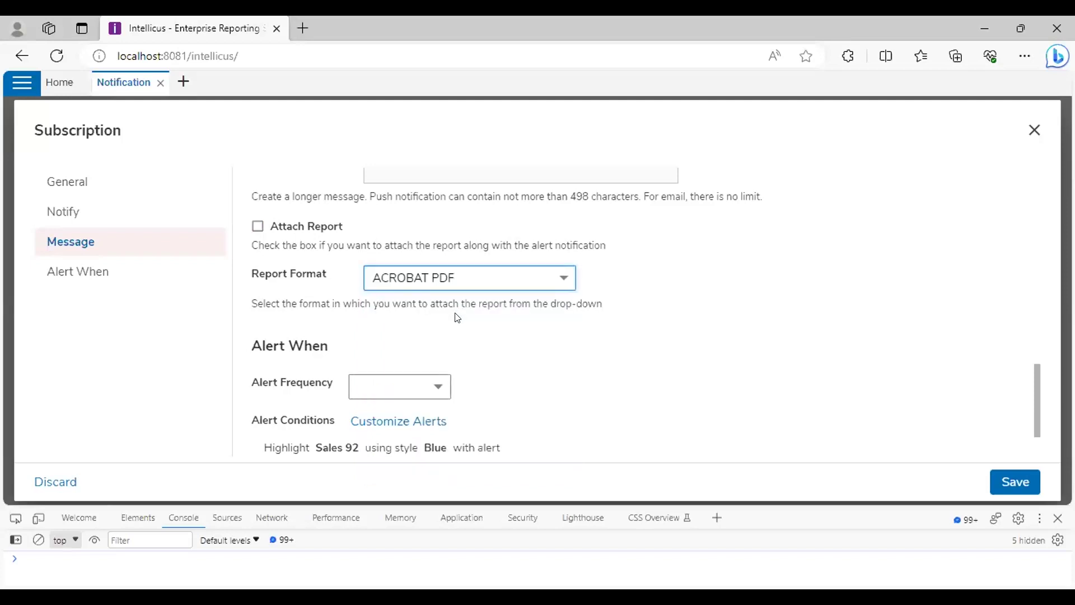
pyautogui.scroll(-1, 457, 317)
pyautogui.click(411, 314)
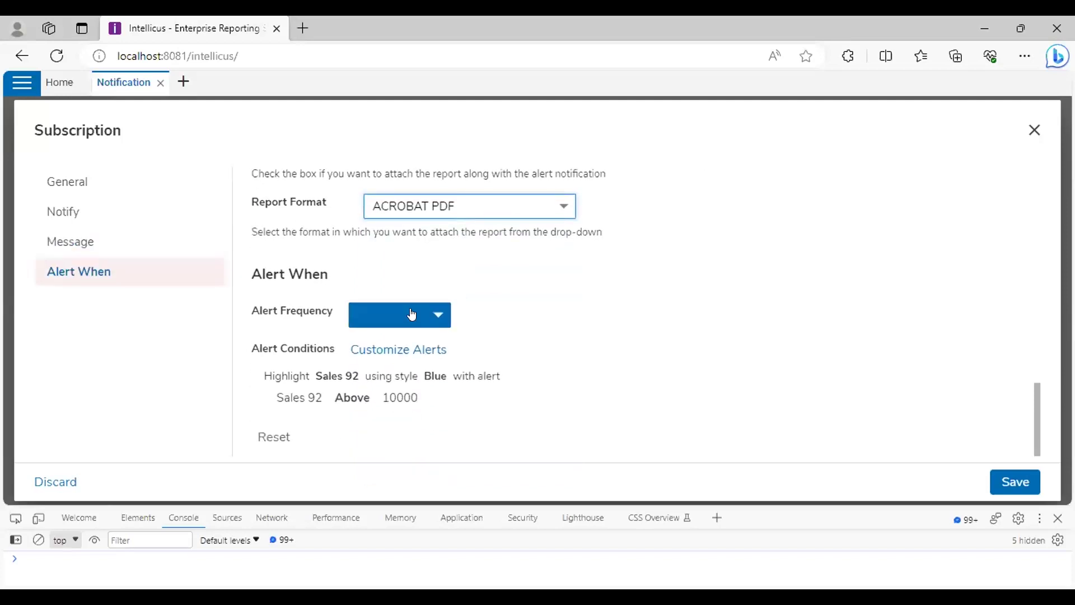
pyautogui.click(412, 314)
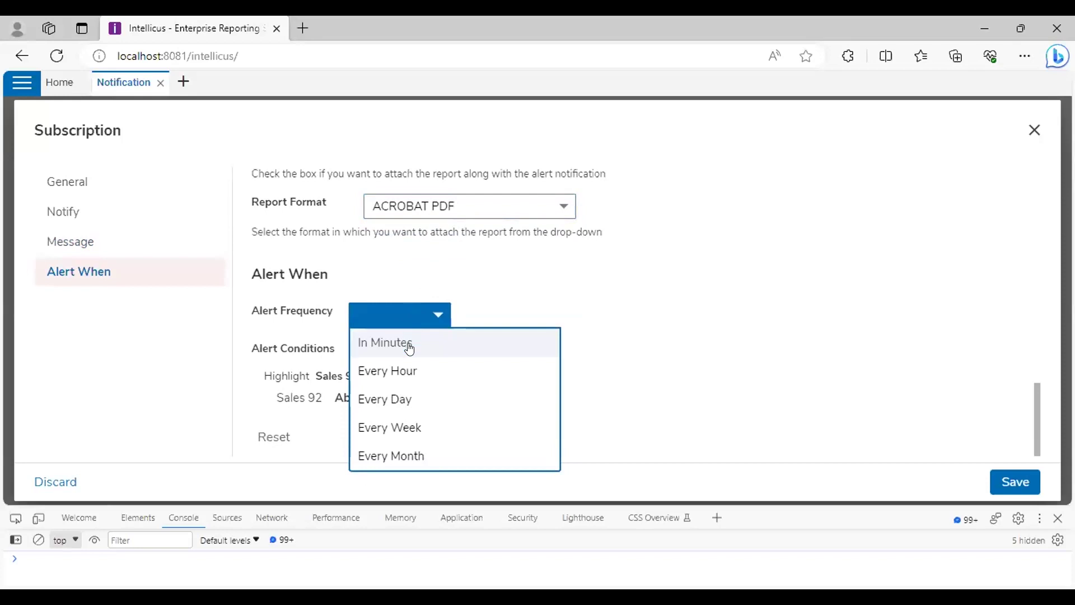
pyautogui.click(409, 347)
pyautogui.click(421, 314)
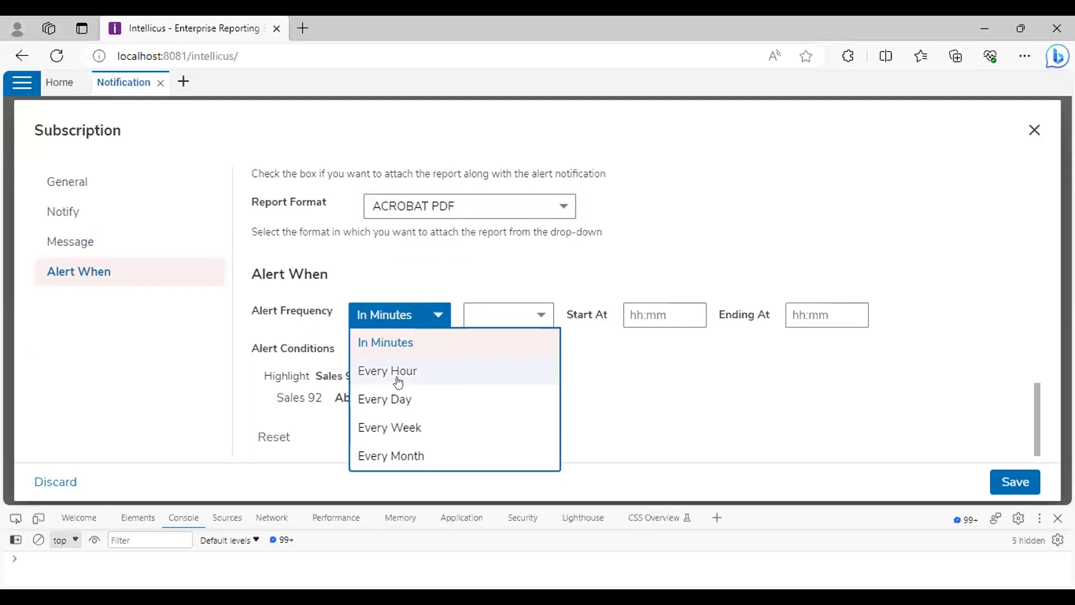
pyautogui.click(408, 345)
pyautogui.click(490, 318)
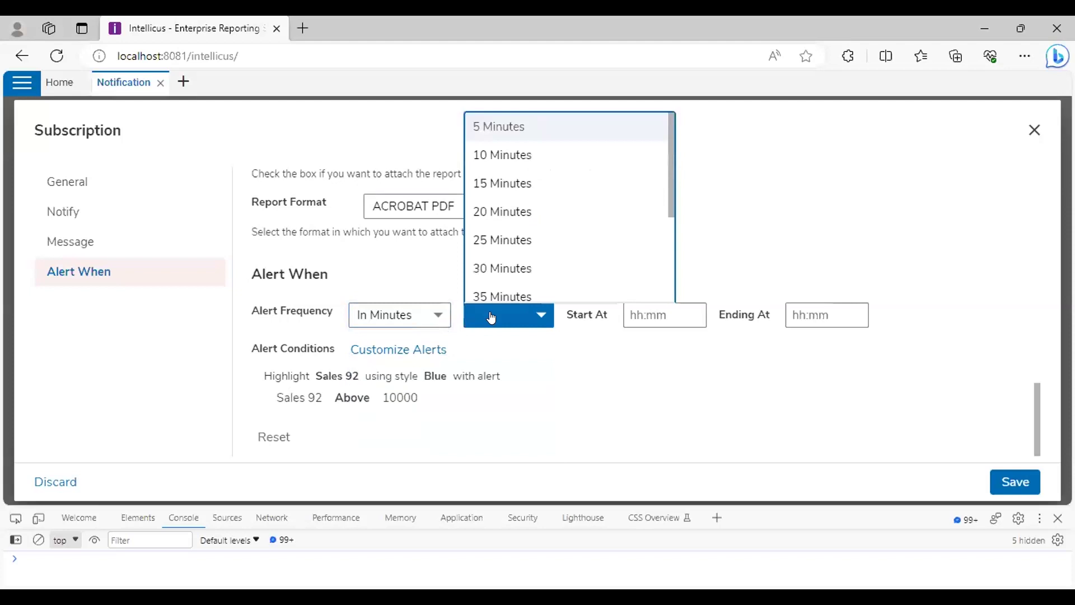
pyautogui.scroll(-1, 494, 211)
pyautogui.click(411, 317)
pyautogui.click(503, 317)
pyautogui.click(504, 154)
# Set the alert window from 20:00 to 22:58 and open Customize Alerts
pyautogui.click(671, 314)
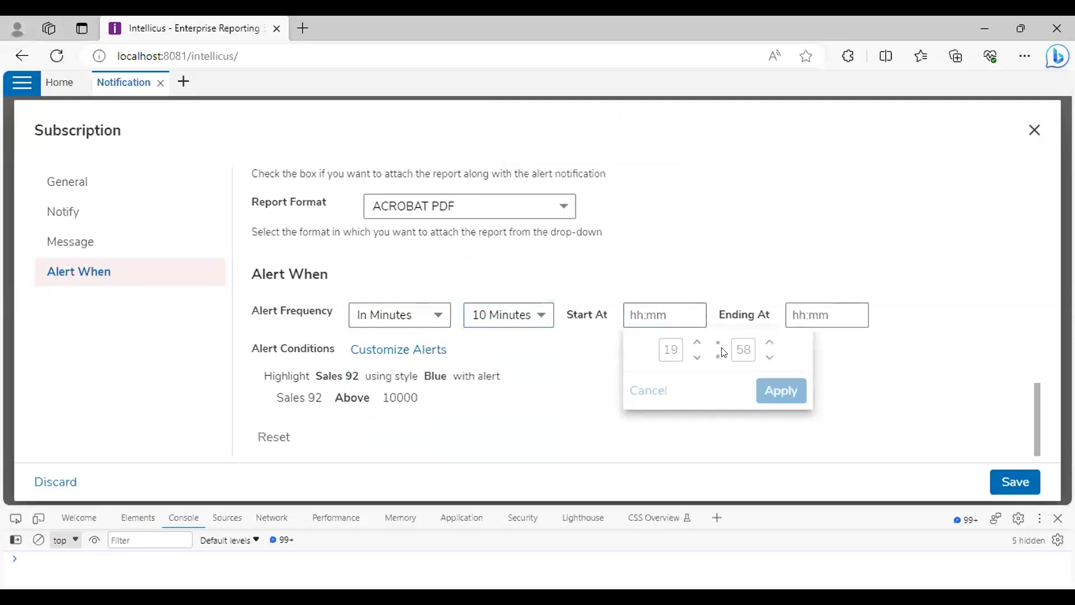
pyautogui.click(767, 342)
pyautogui.click(781, 390)
pyautogui.click(827, 315)
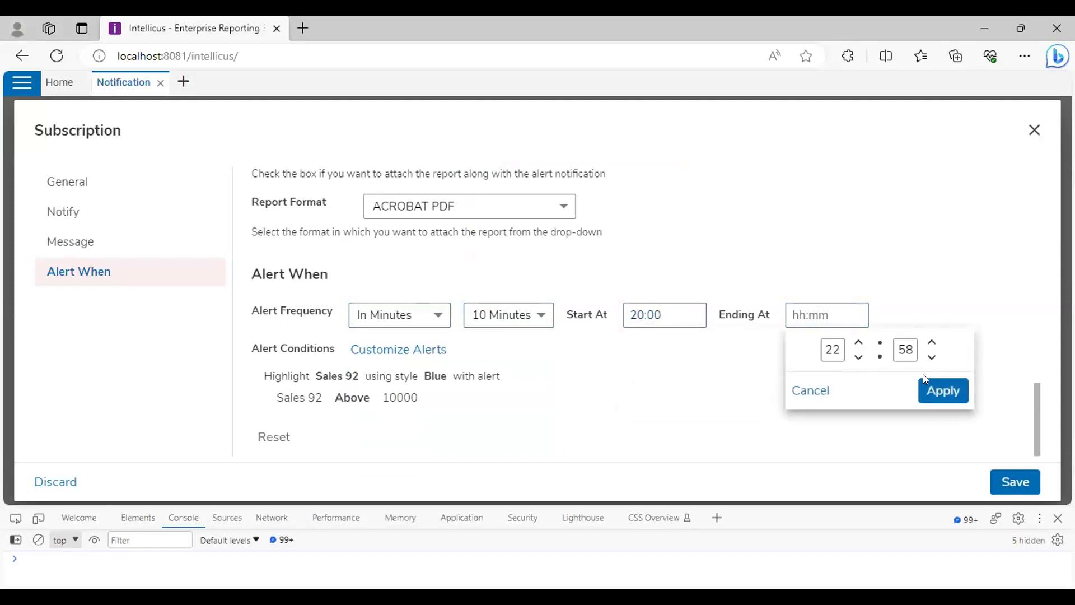
pyautogui.click(940, 390)
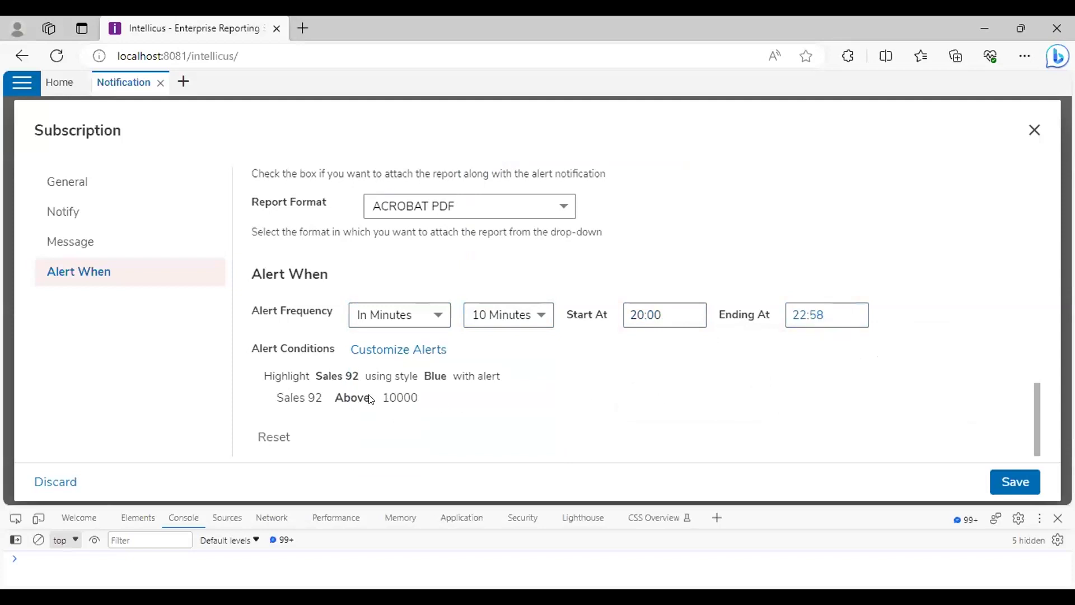
pyautogui.click(383, 355)
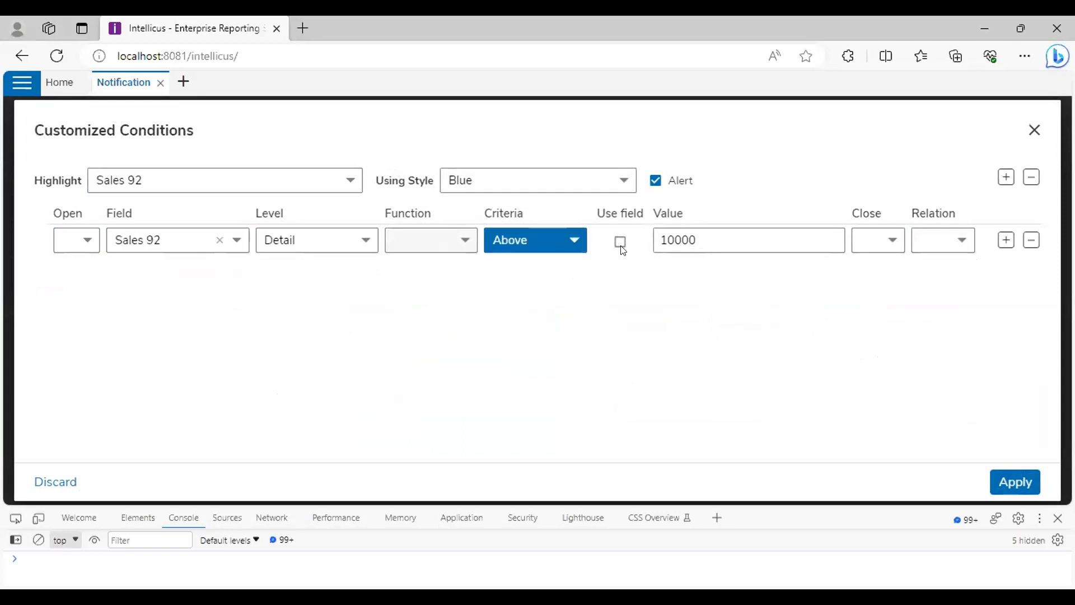
# Change the Sales 92 condition criteria to Below 10000 and apply it
pyautogui.click(560, 243)
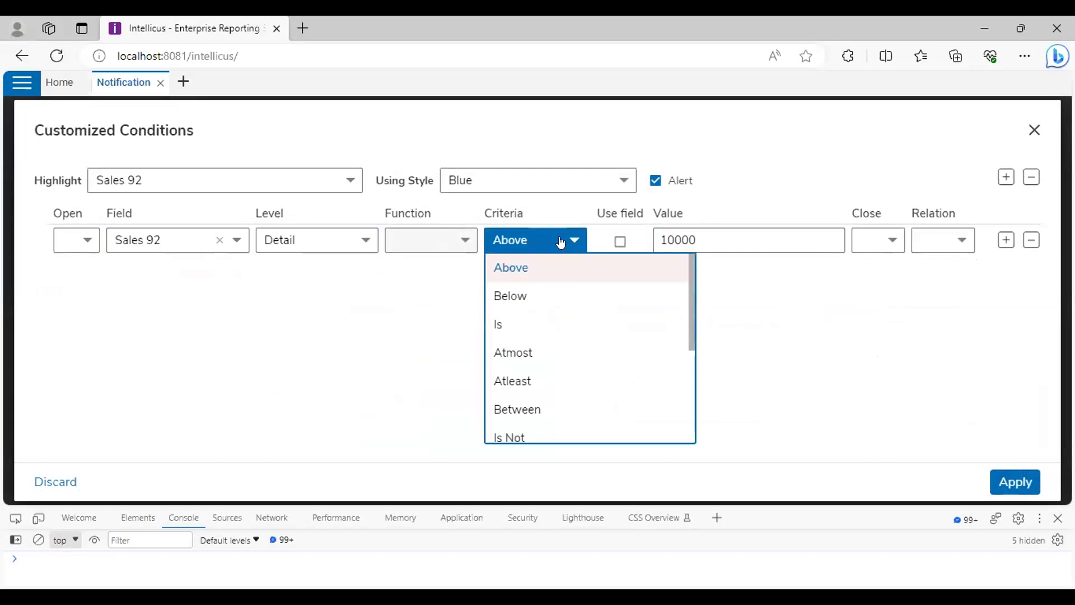
pyautogui.click(525, 292)
pyautogui.click(698, 230)
pyautogui.write('10000')
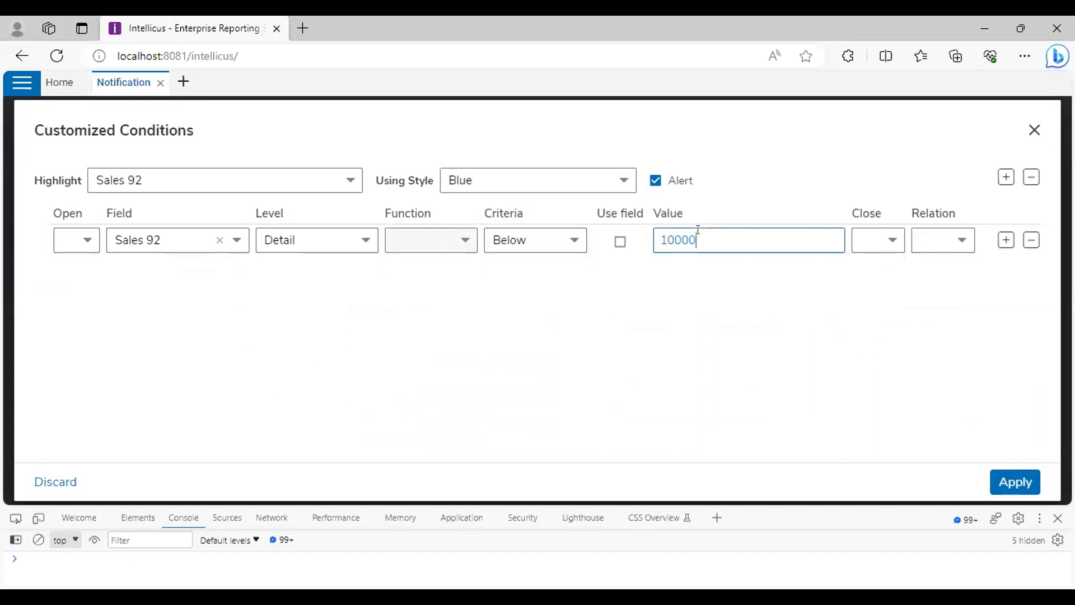
pyautogui.click(1015, 482)
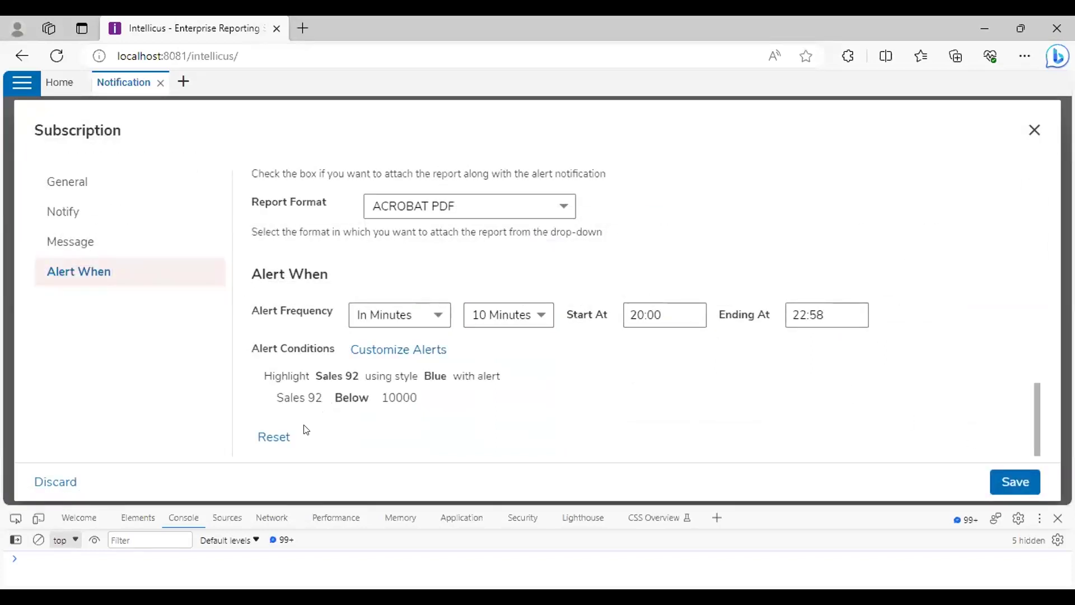
# Reset the condition, save the subscription, and check it under Subscriptions
pyautogui.click(276, 432)
pyautogui.scroll(15, 380, 396)
pyautogui.scroll(-15, 527, 376)
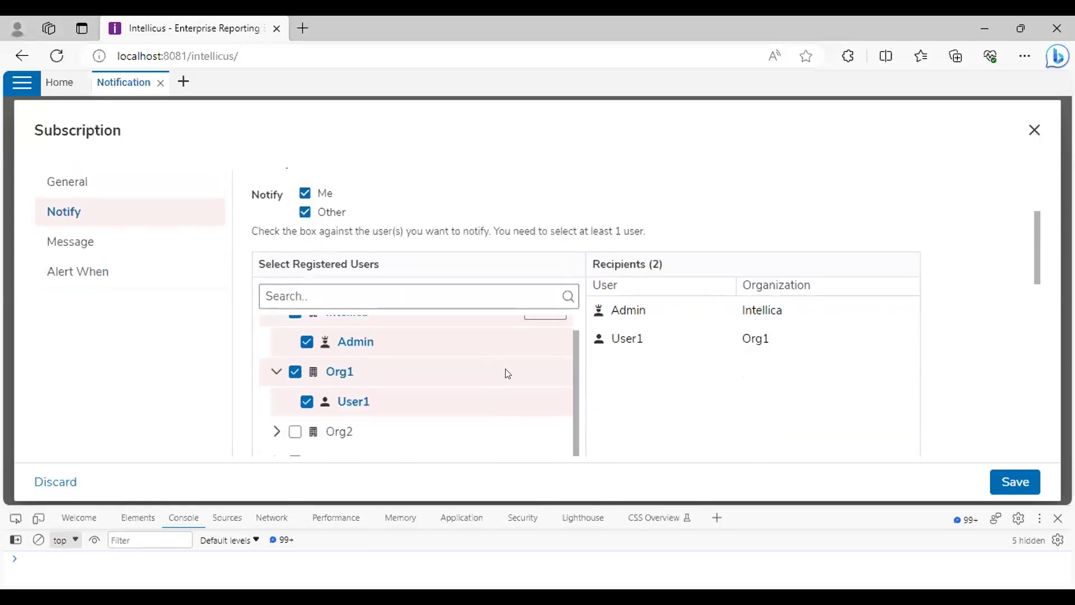
pyautogui.click(1015, 481)
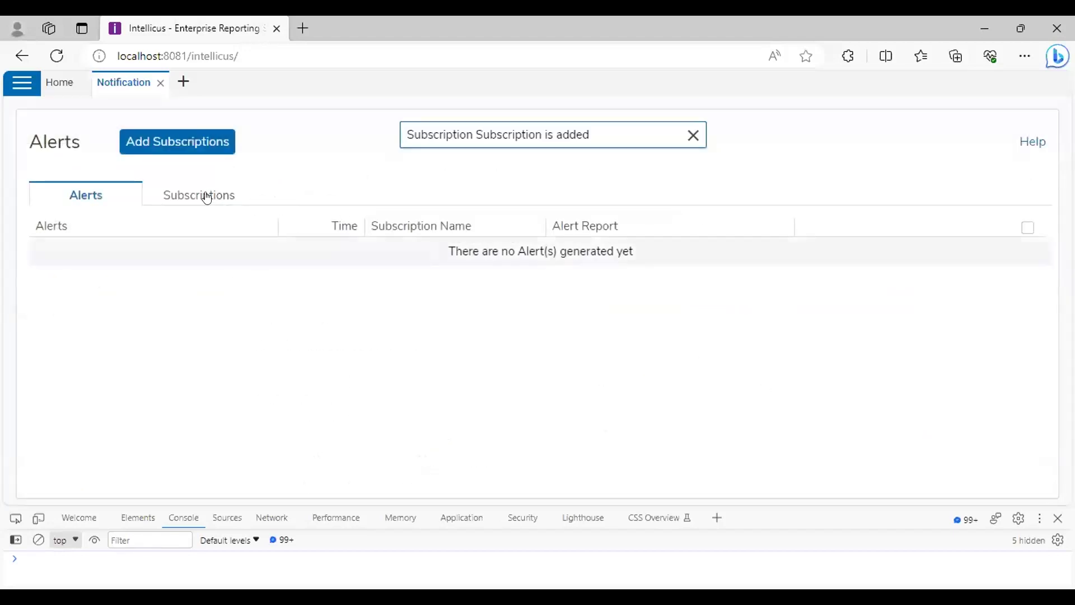
pyautogui.click(204, 195)
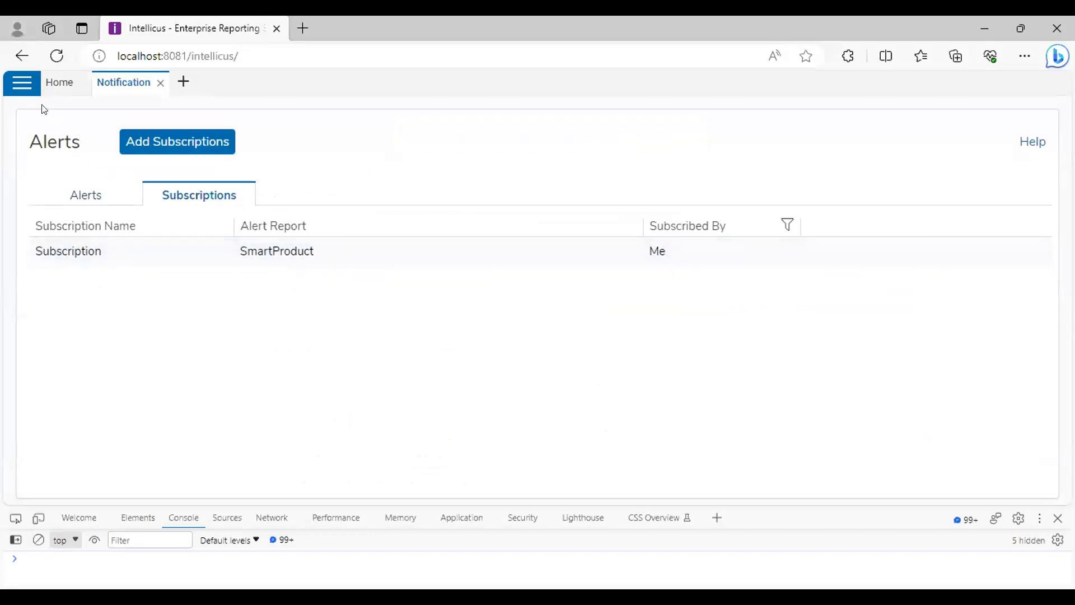
pyautogui.click(22, 83)
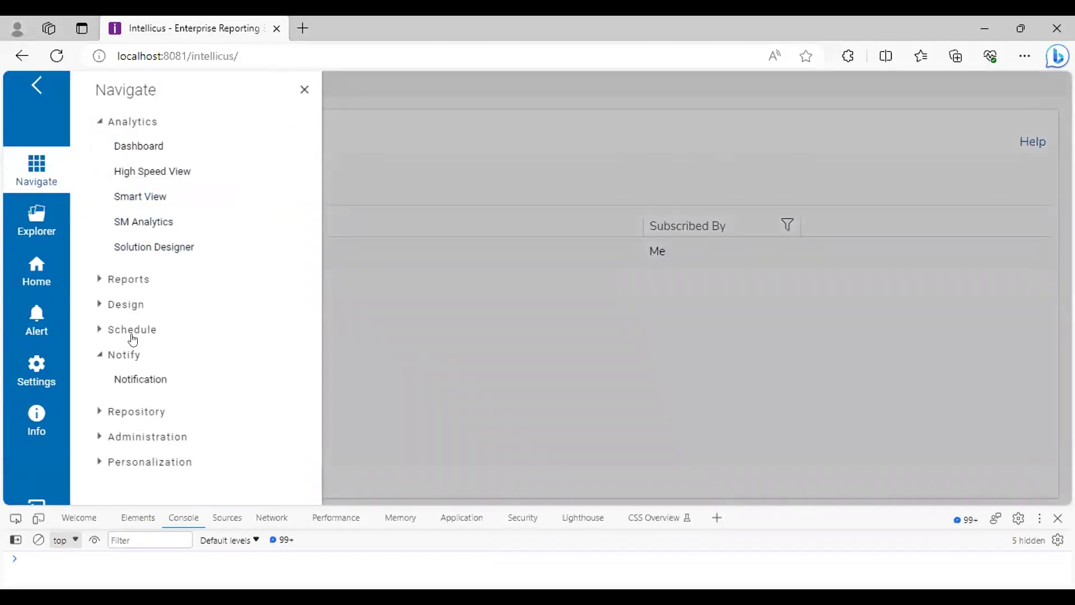
# Open Jobs Execution Status in List View and scroll through the SmartProduct jobs
pyautogui.click(132, 331)
pyautogui.click(136, 377)
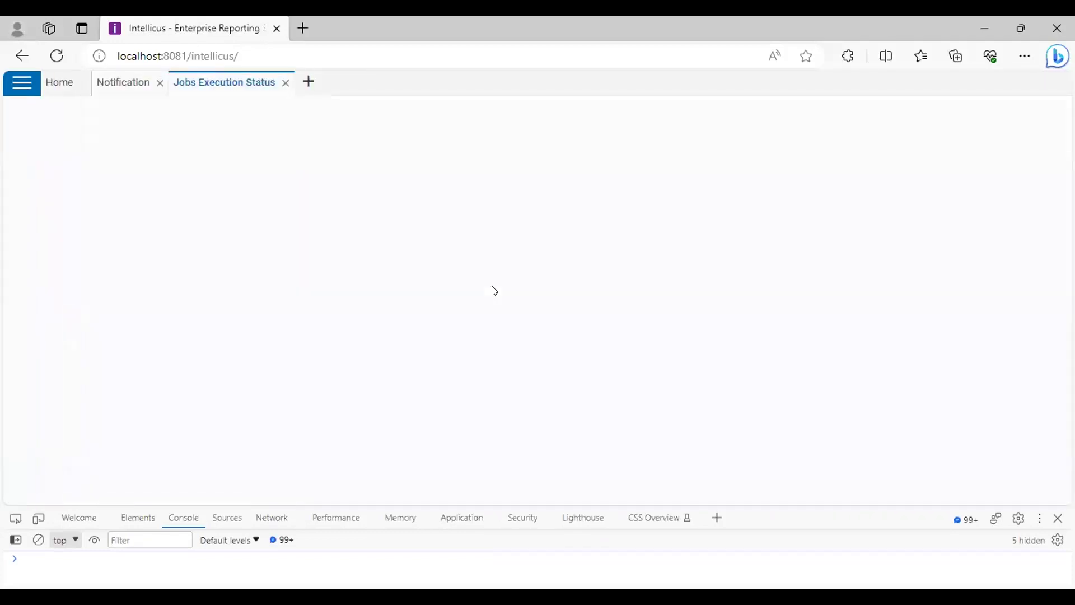
pyautogui.click(195, 187)
pyautogui.scroll(-10, 895, 358)
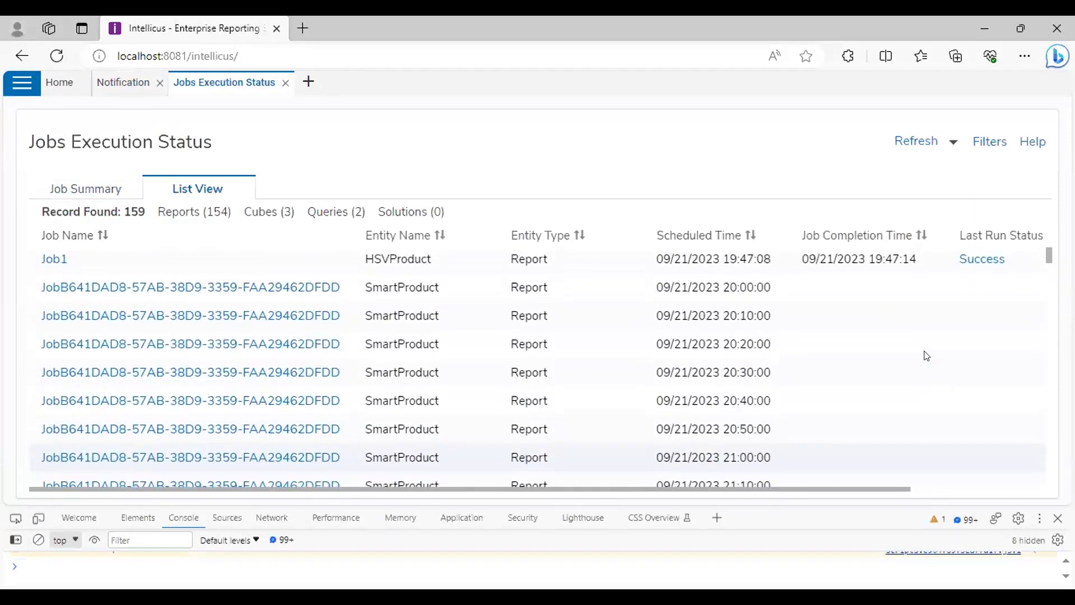
pyautogui.scroll(2, 901, 356)
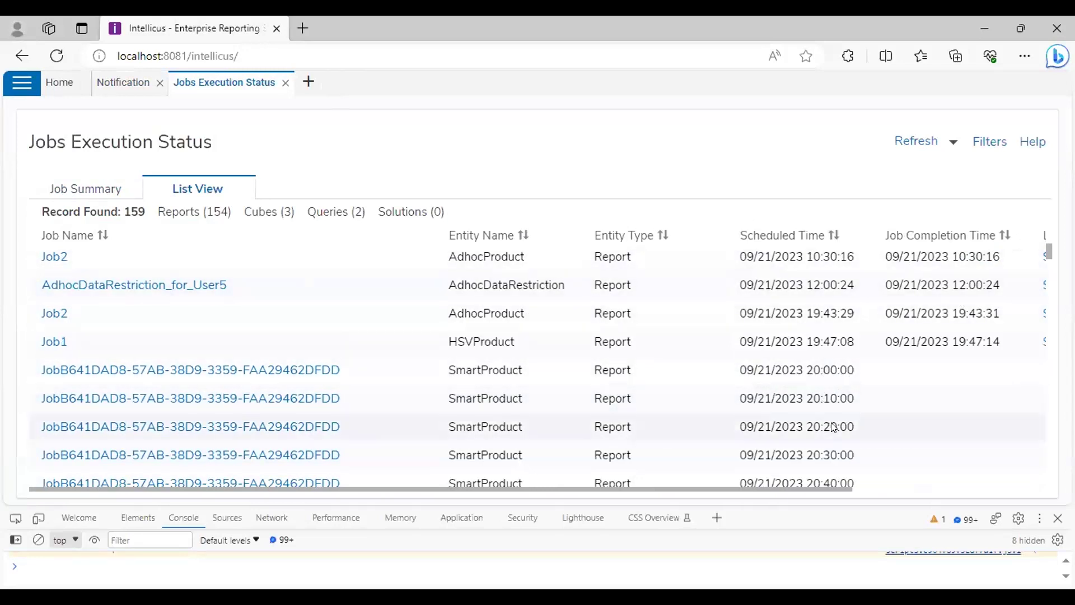
pyautogui.scroll(-1, 833, 427)
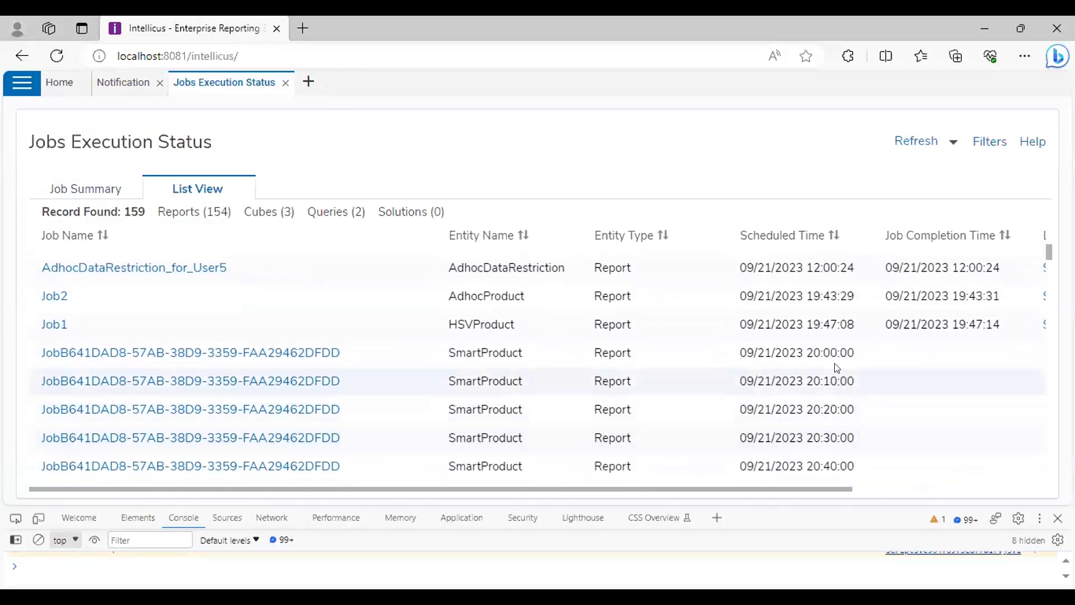
pyautogui.scroll(-2, 831, 397)
pyautogui.hscroll(2, 833, 402)
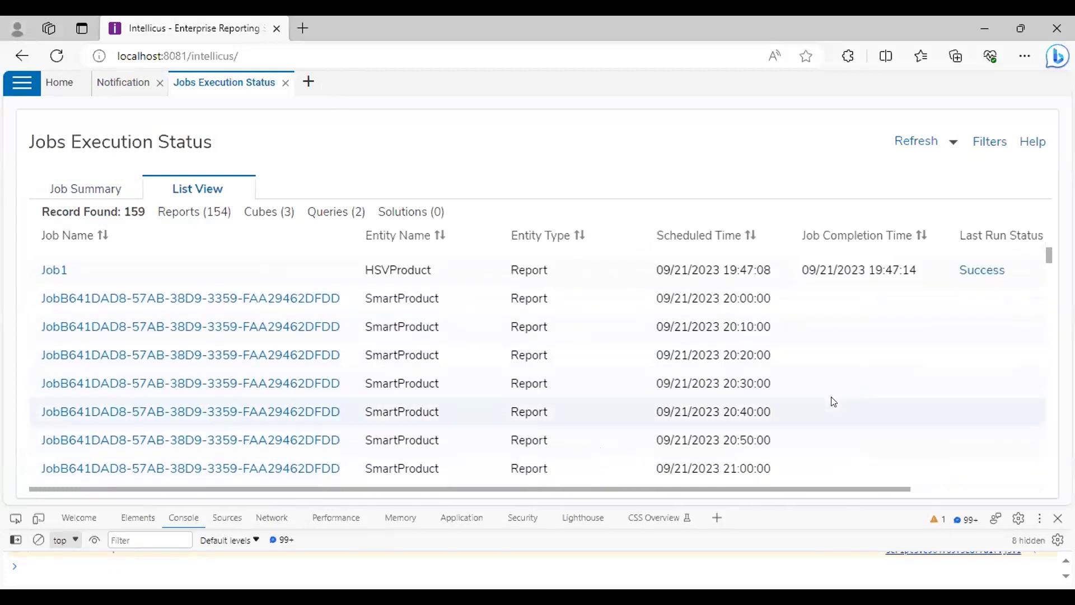
# Return through the Notification page to the Home dashboard
pyautogui.click(21, 90)
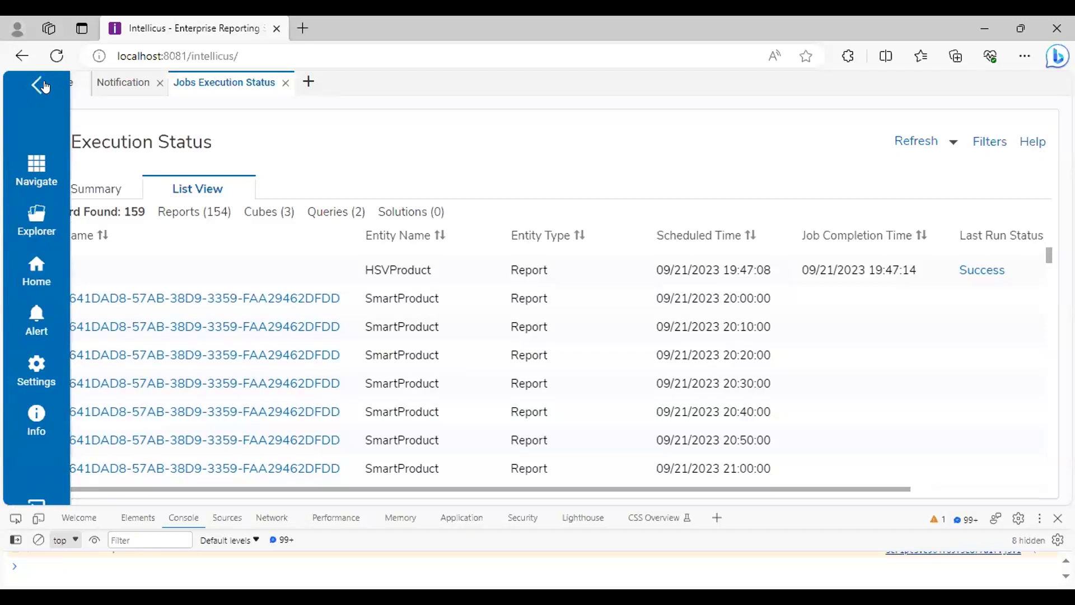
pyautogui.click(39, 86)
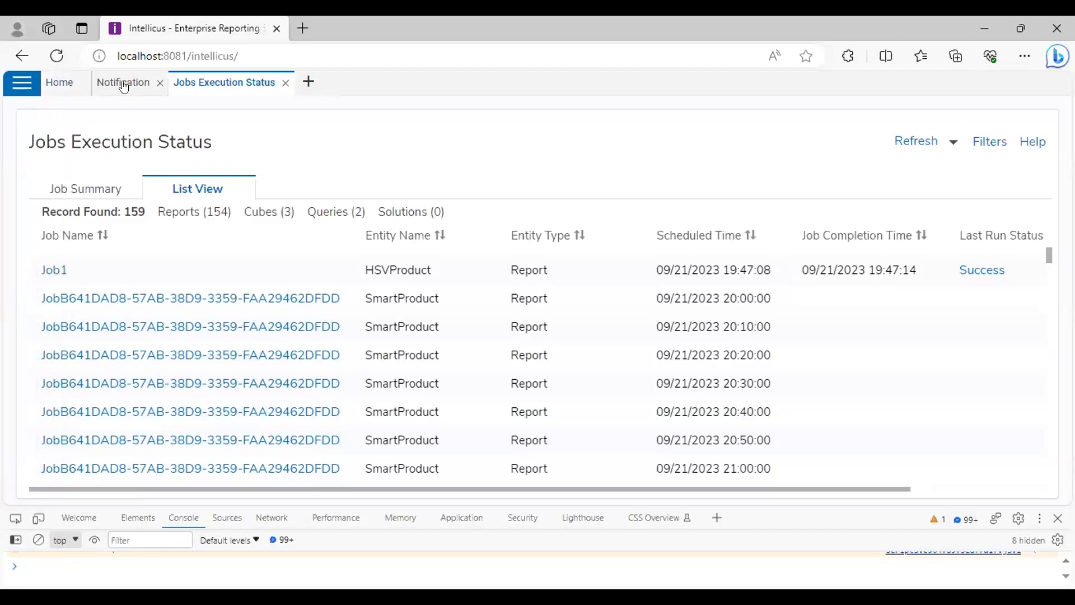
pyautogui.click(124, 85)
pyautogui.click(59, 83)
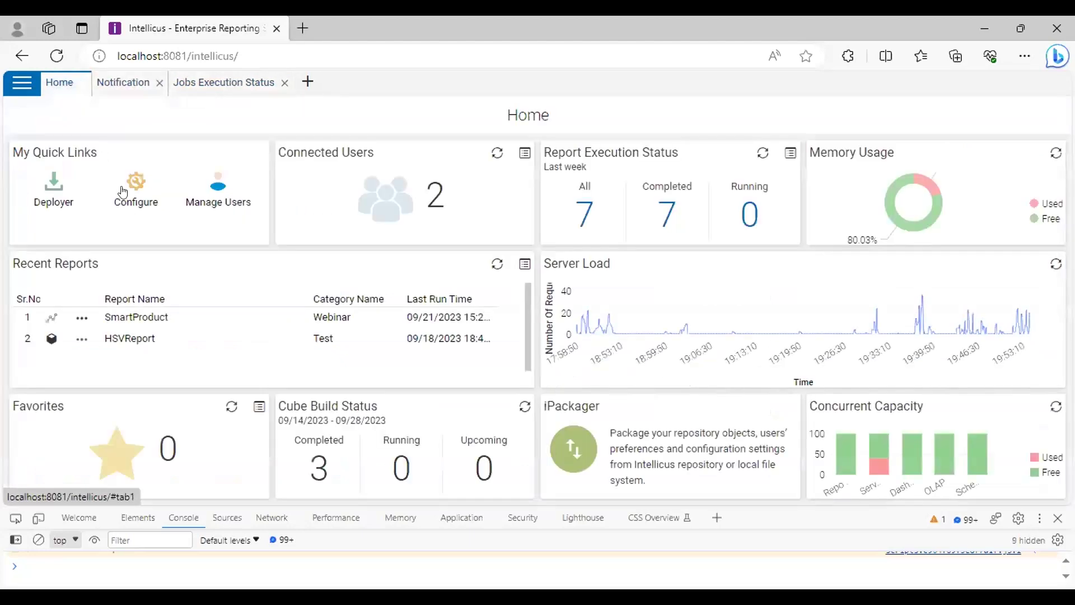
# Open Configure > Notification Channels and look over the PUSH channel settings
pyautogui.click(132, 201)
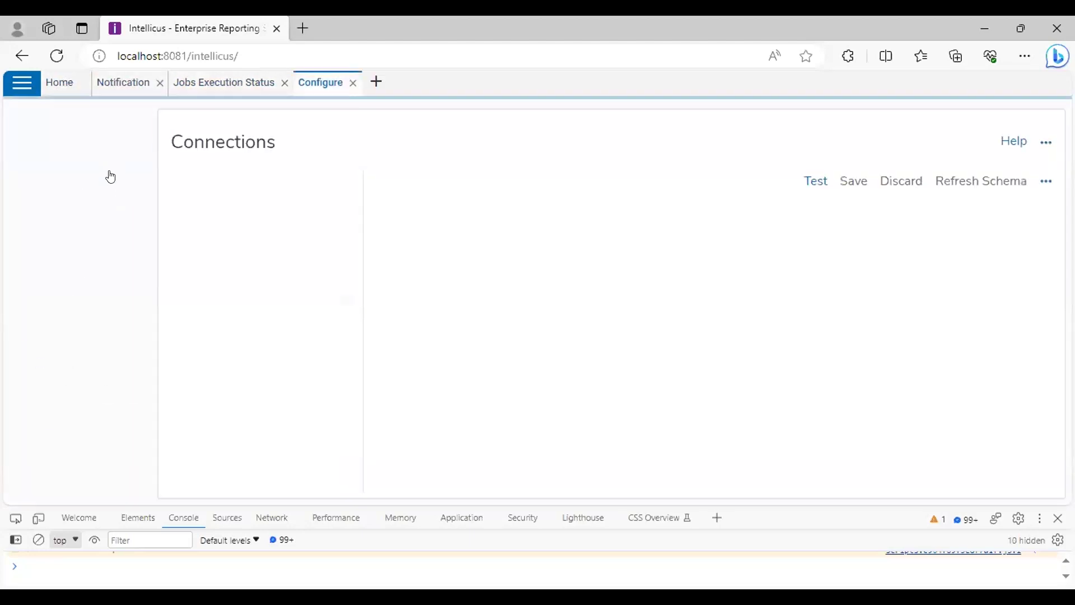
pyautogui.click(82, 427)
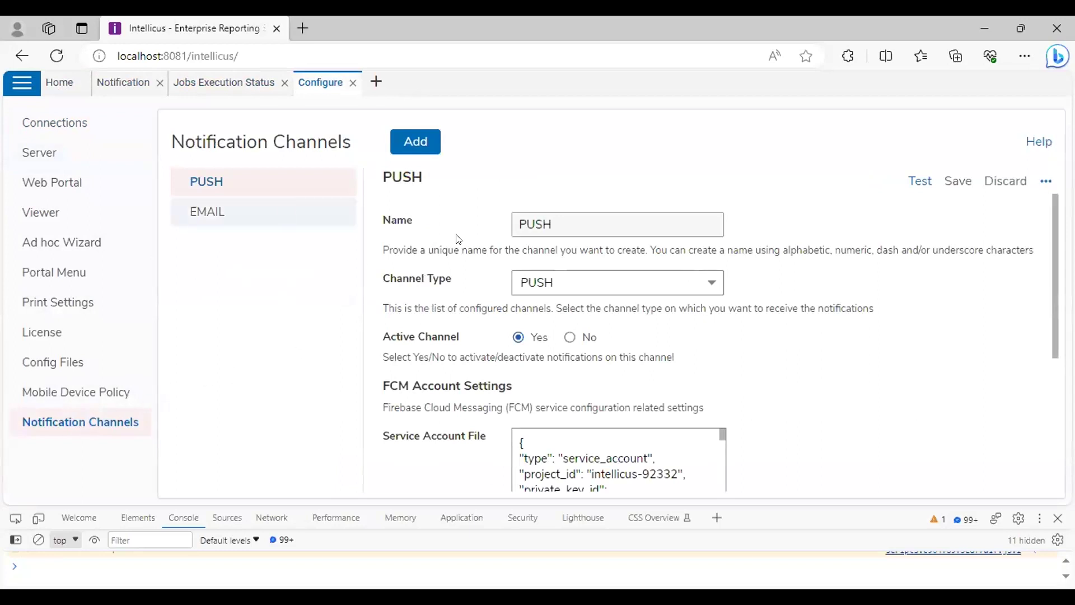
pyautogui.scroll(-2, 432, 245)
pyautogui.scroll(2, 435, 247)
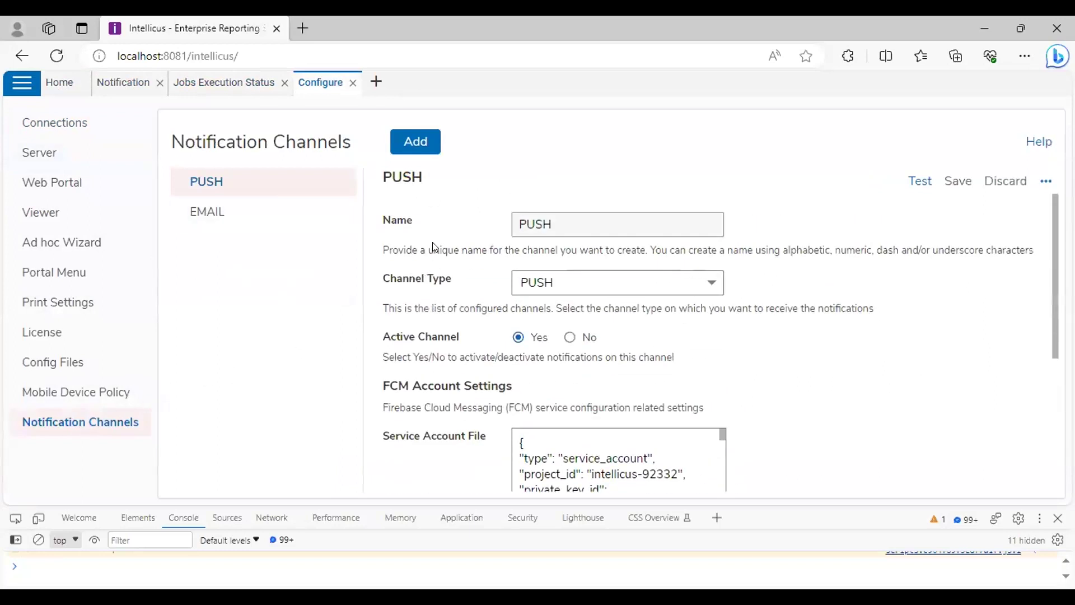
# Review the EMAIL channel's SMTP settings, including STARTTLS and TLSv1.2
pyautogui.click(257, 210)
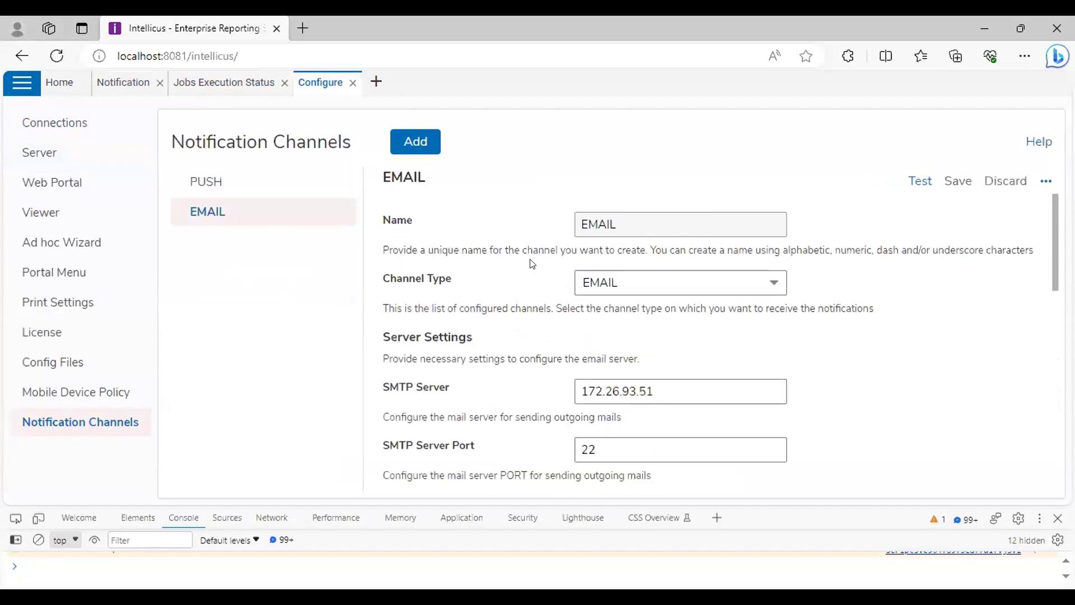
pyautogui.scroll(-2, 587, 253)
pyautogui.scroll(-2, 558, 297)
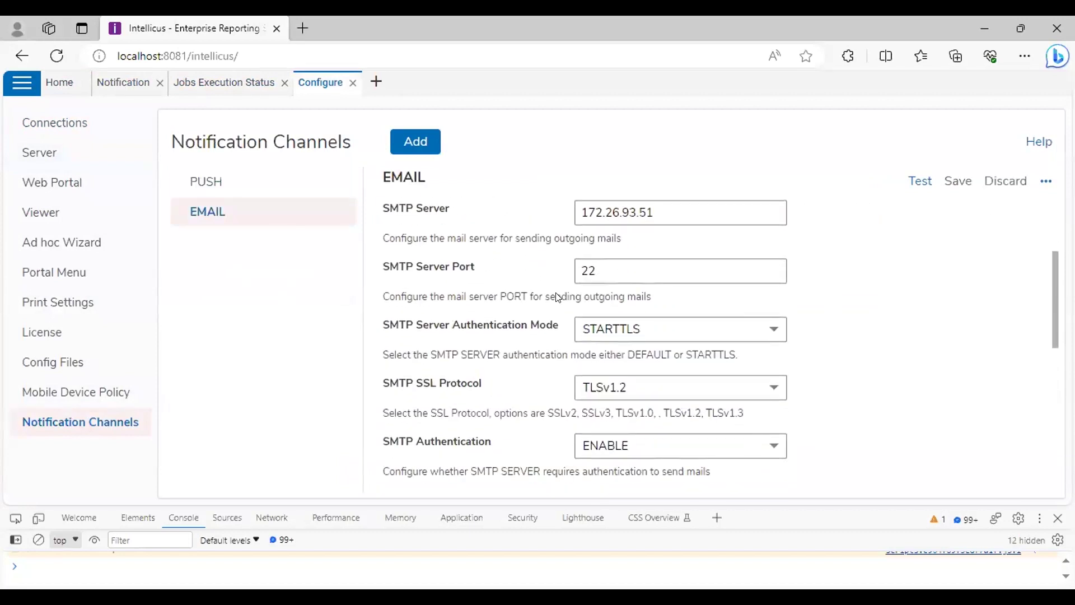
pyautogui.scroll(3, 558, 298)
pyautogui.scroll(-6, 558, 297)
pyautogui.scroll(-4, 547, 294)
pyautogui.scroll(6, 539, 312)
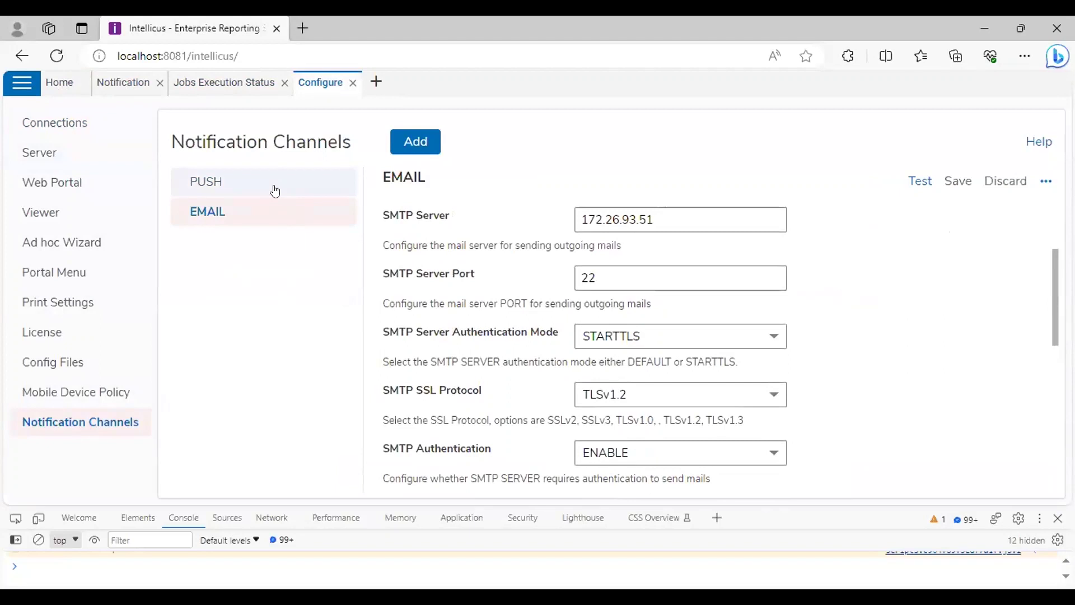
pyautogui.click(274, 191)
pyautogui.scroll(3, 540, 332)
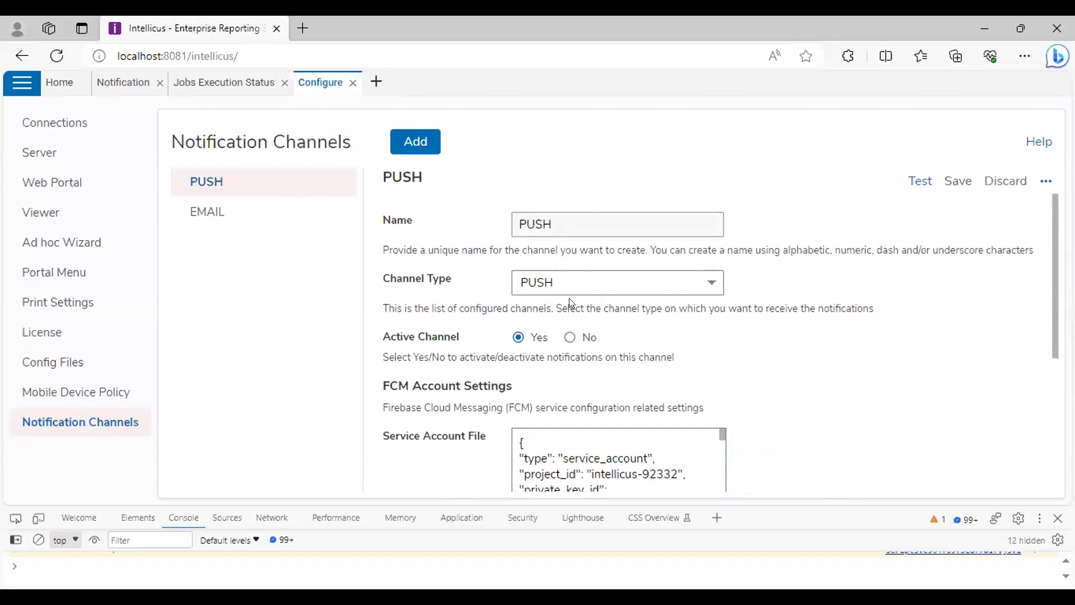
pyautogui.click(546, 284)
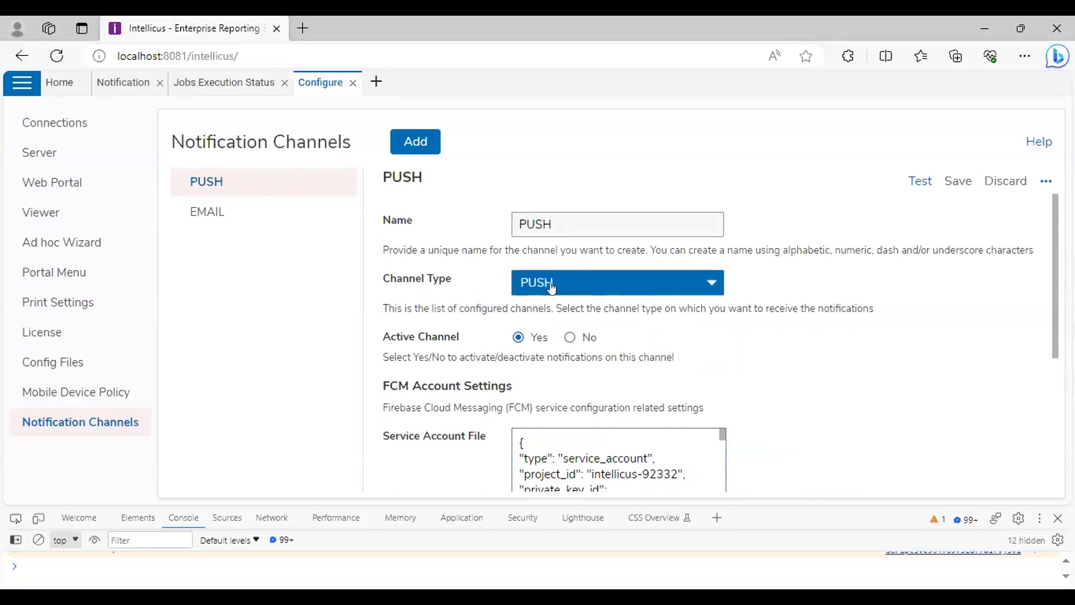
pyautogui.click(682, 339)
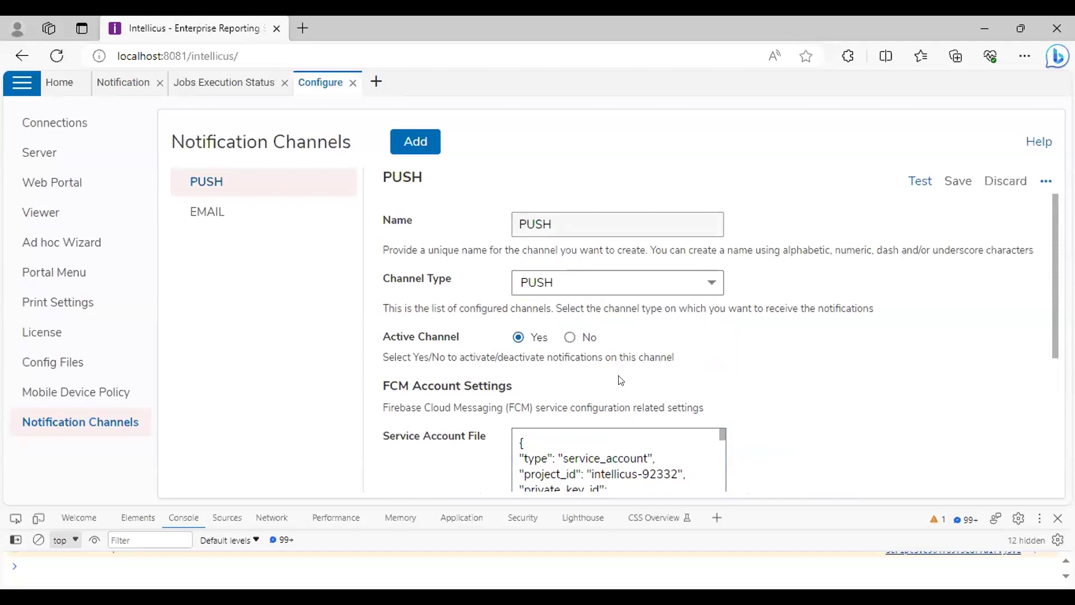
pyautogui.scroll(-2, 616, 378)
pyautogui.scroll(-1, 598, 352)
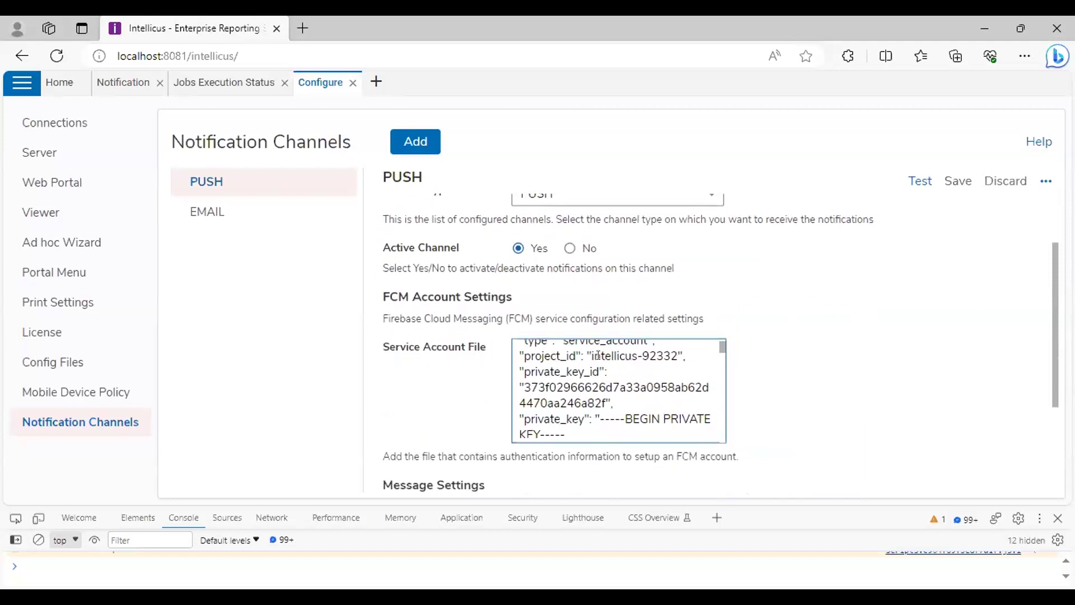
pyautogui.scroll(-1, 598, 366)
pyautogui.scroll(-2, 644, 372)
pyautogui.scroll(-2, 782, 376)
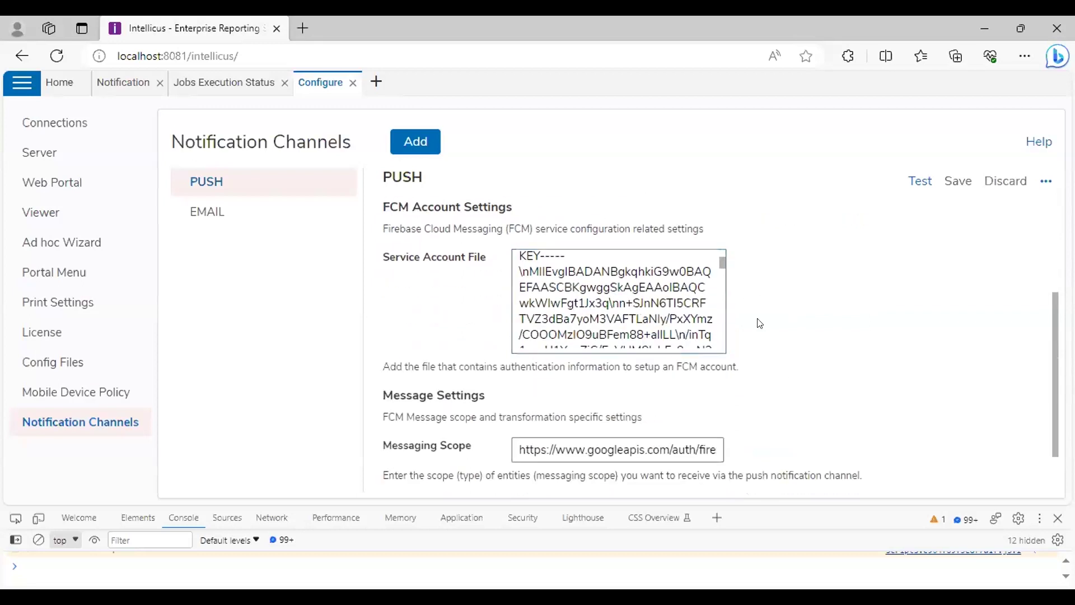
pyautogui.scroll(-1, 752, 324)
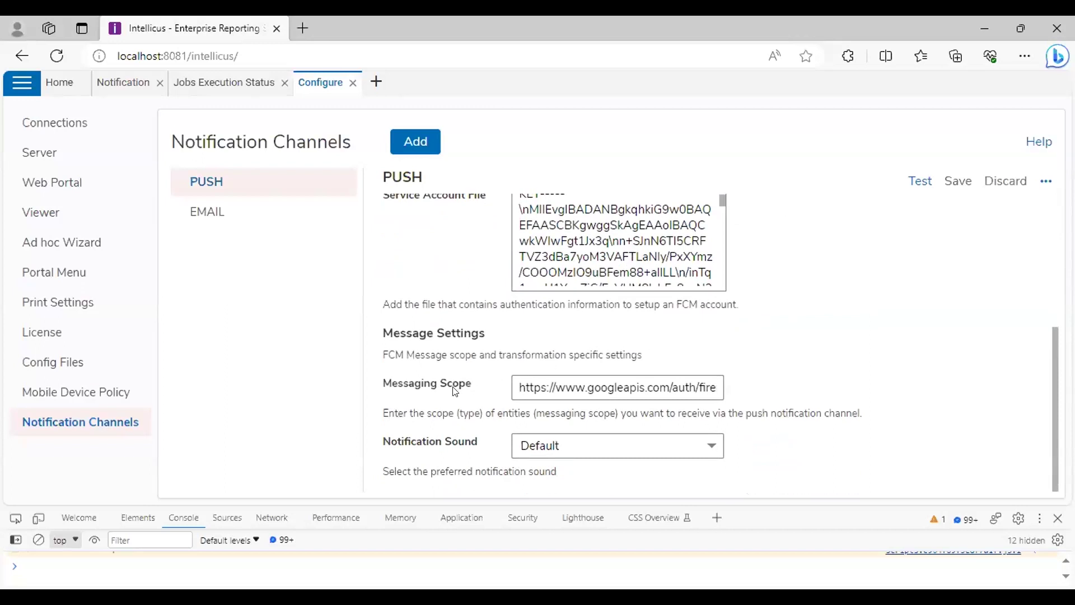
pyautogui.click(554, 388)
pyautogui.press('End')
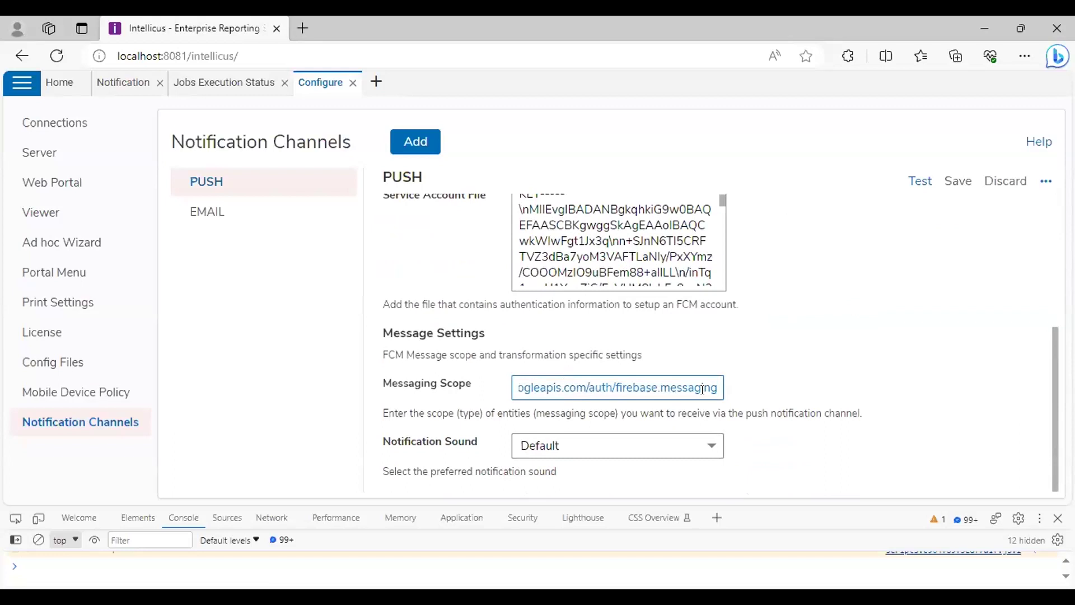
pyautogui.click(813, 382)
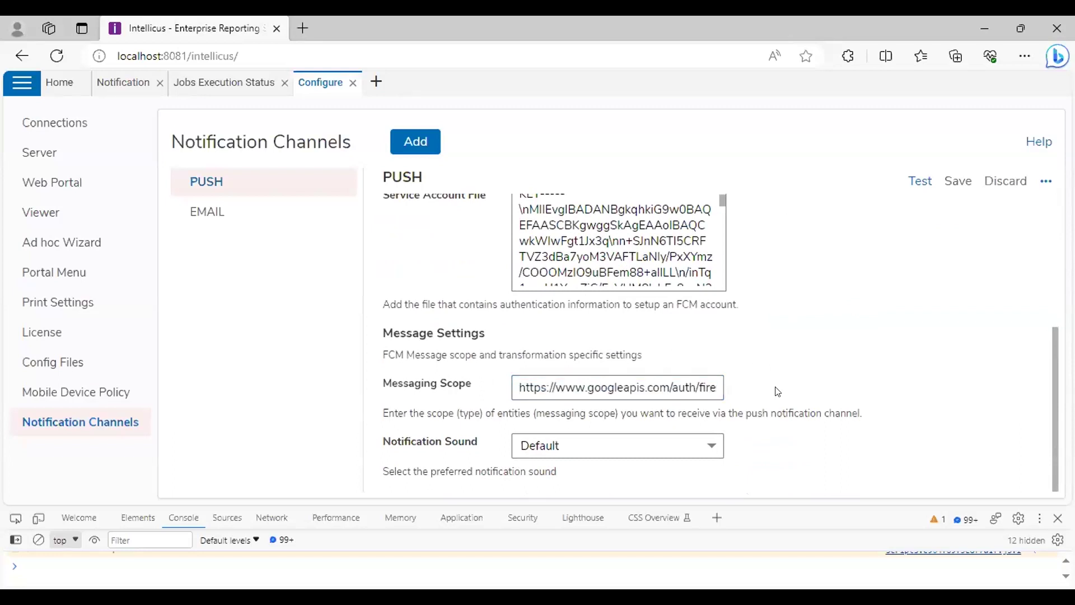
pyautogui.click(648, 443)
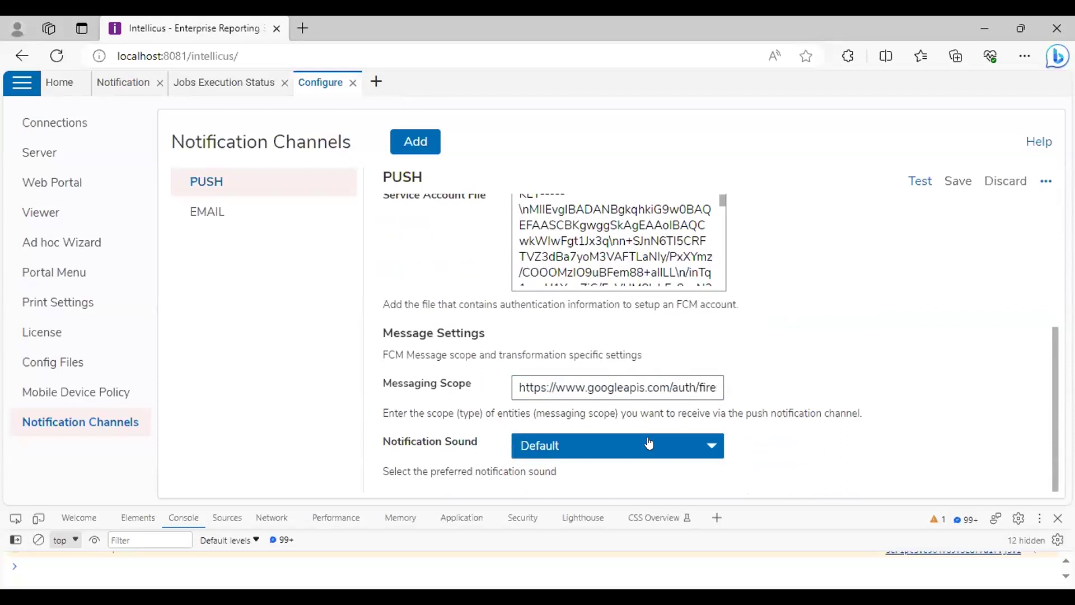
pyautogui.scroll(5, 784, 319)
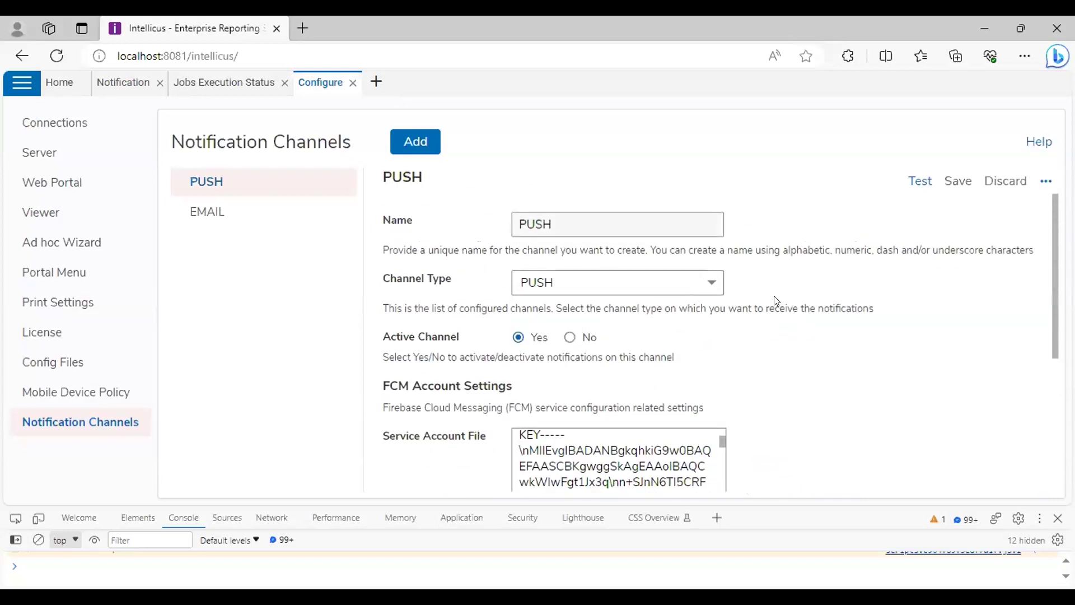
# Look over the EMAIL channel's server settings
pyautogui.click(281, 212)
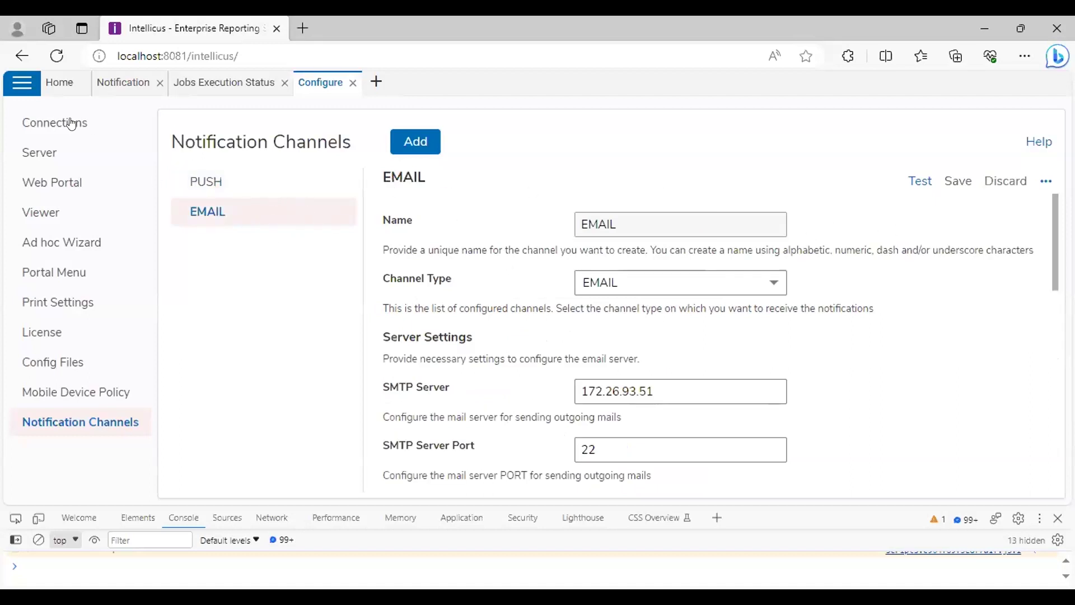
pyautogui.click(21, 85)
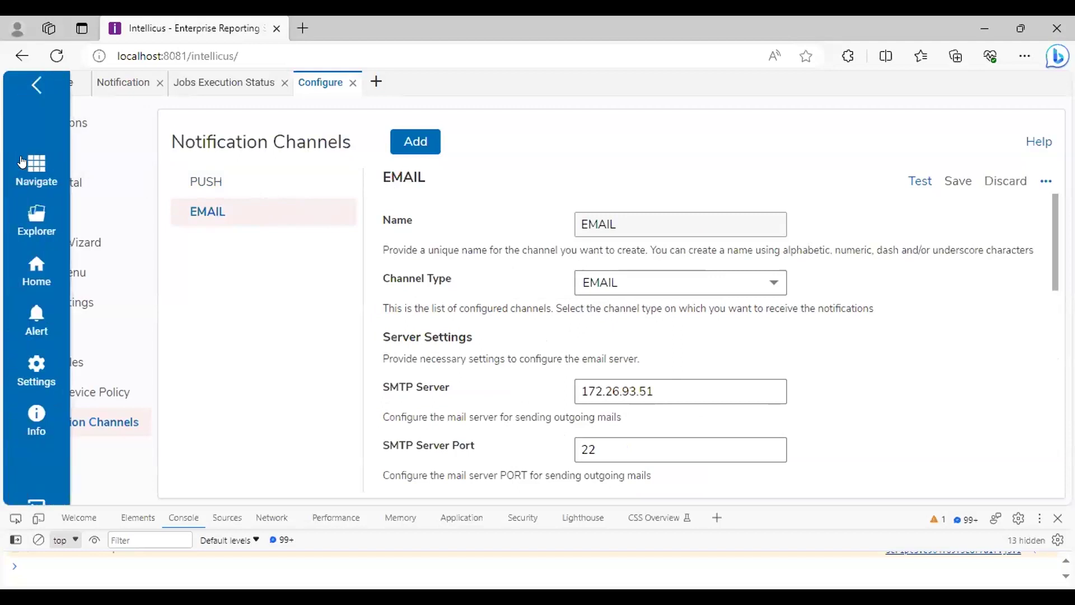
pyautogui.click(35, 89)
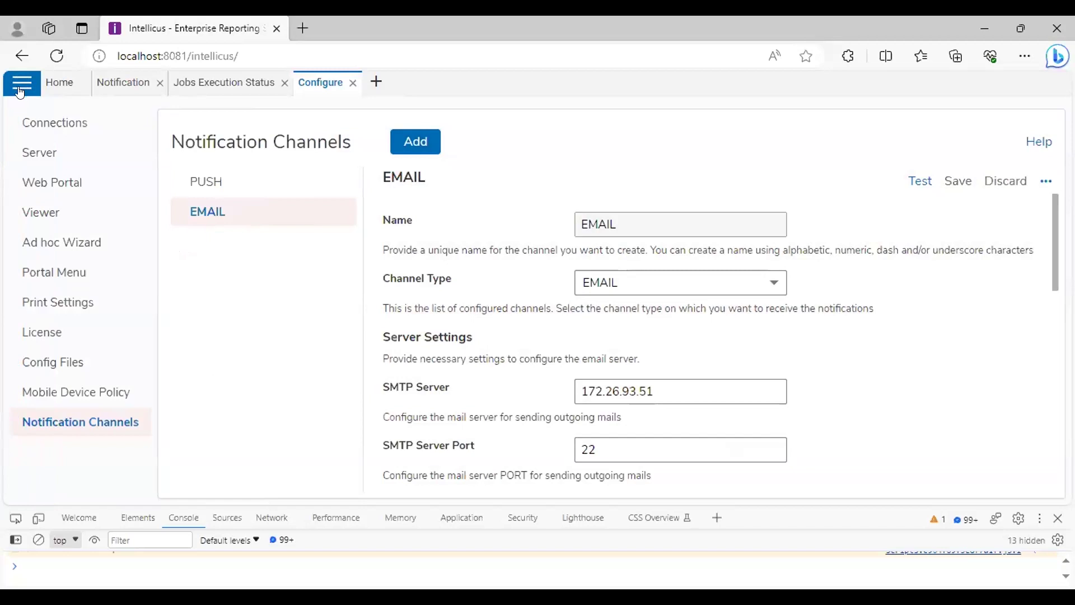
# Open the Preferences page via Navigate > Personalization in the main menu
pyautogui.click(22, 90)
pyautogui.click(34, 173)
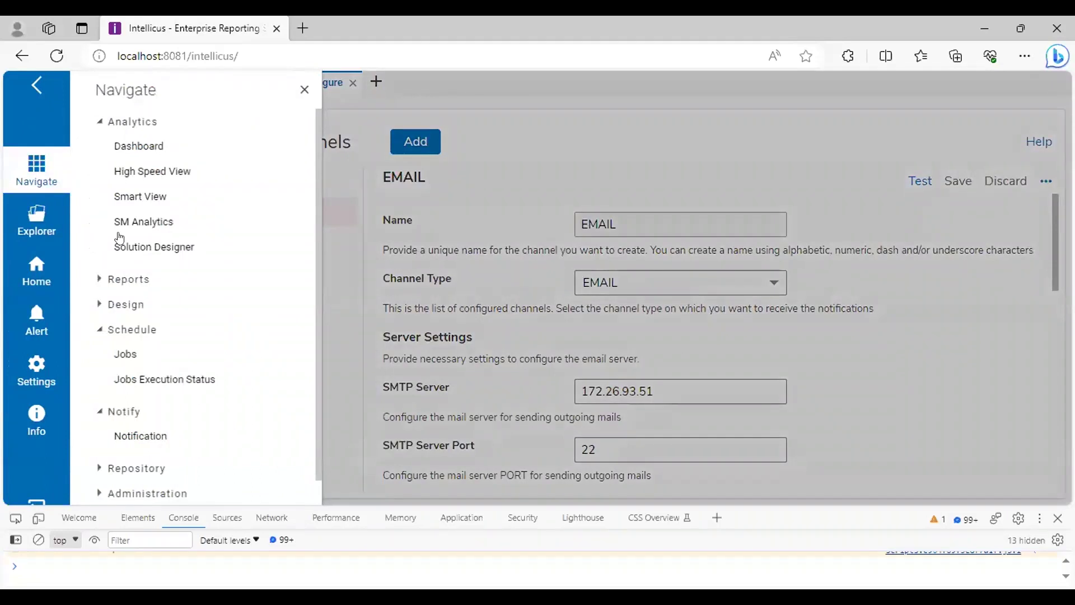
pyautogui.scroll(-1, 168, 285)
pyautogui.scroll(-1, 148, 493)
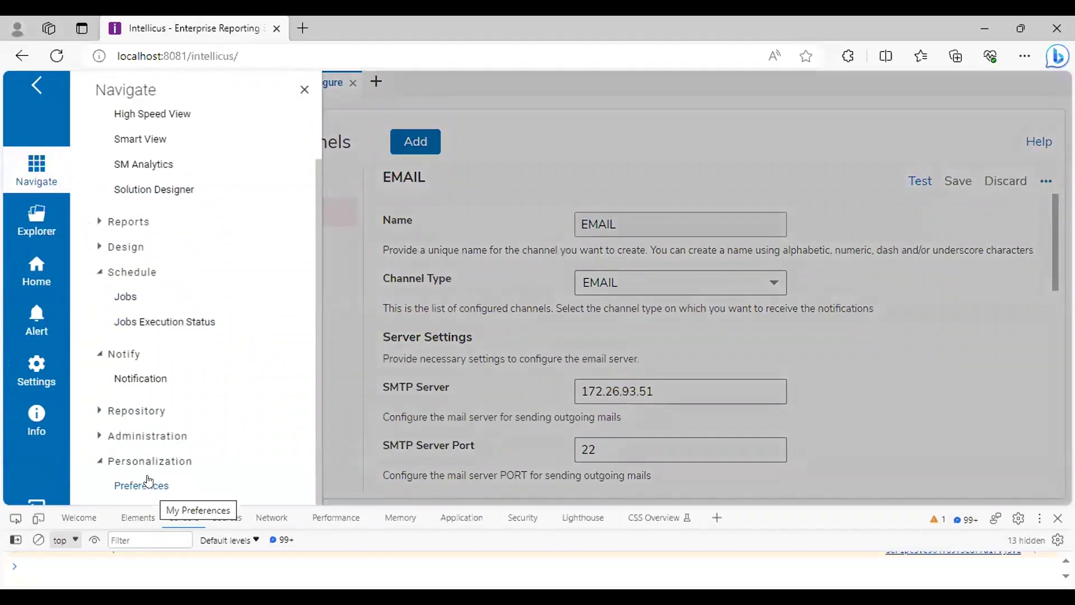
pyautogui.scroll(1, 101, 252)
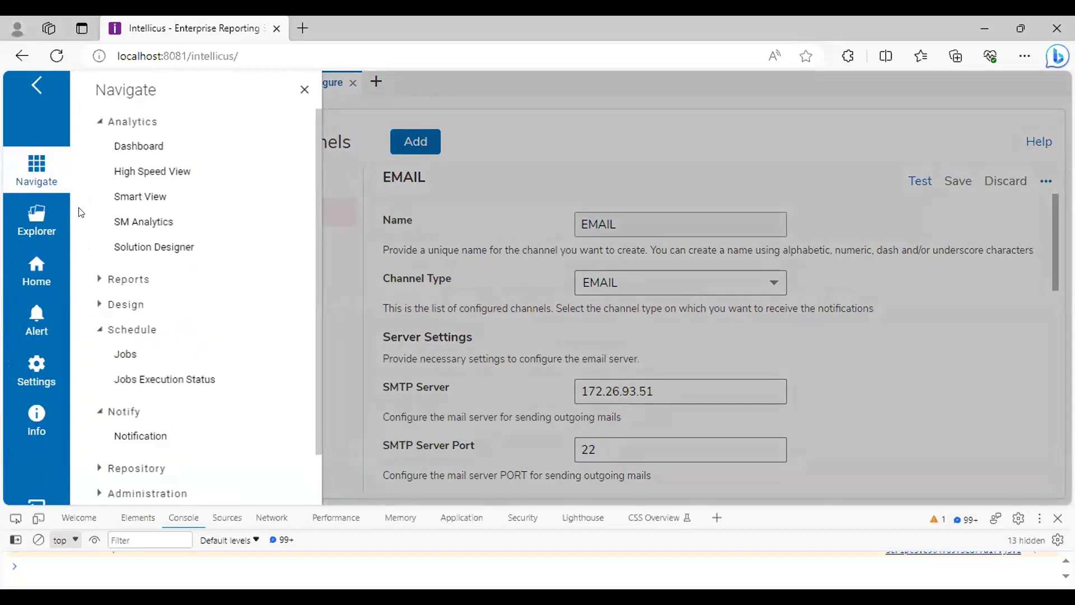
pyautogui.scroll(-1, 154, 425)
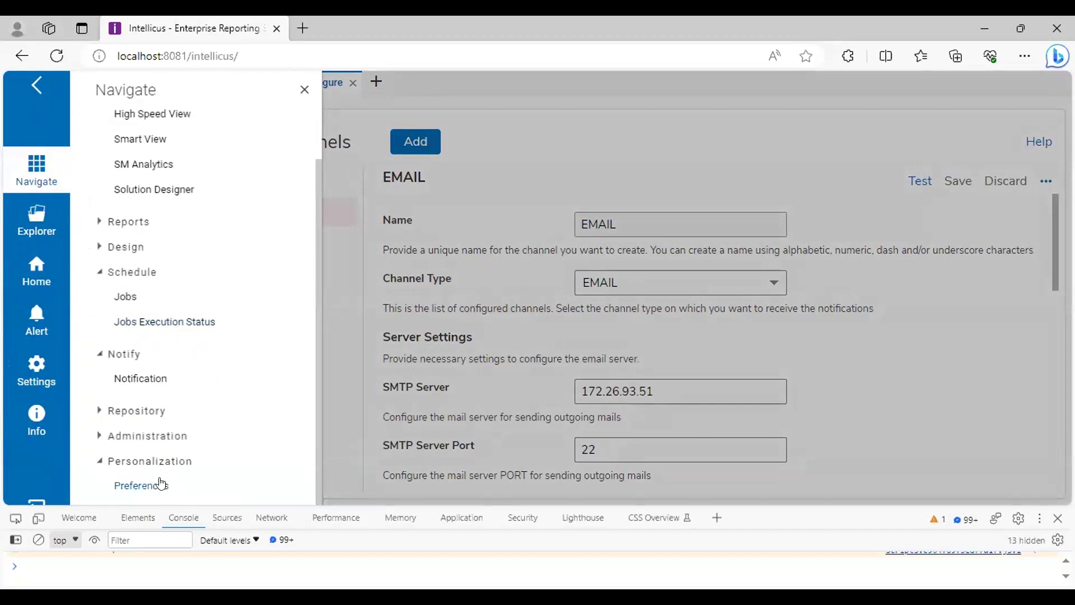
pyautogui.click(140, 485)
pyautogui.scroll(-1, 197, 392)
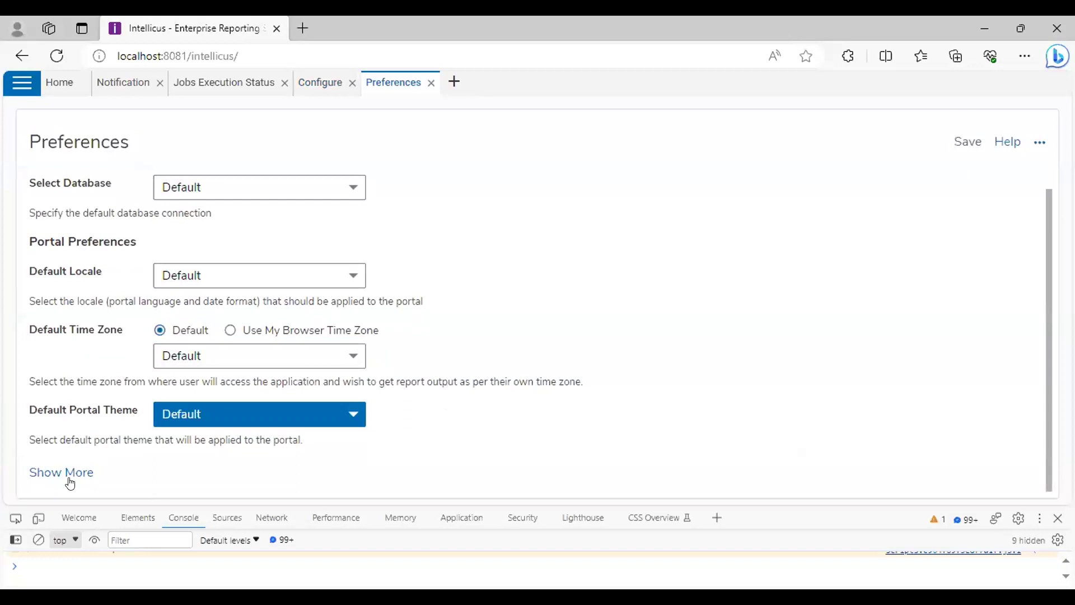
# Expand the additional preference settings and check the server and version information
pyautogui.click(62, 472)
pyautogui.scroll(-10, 202, 428)
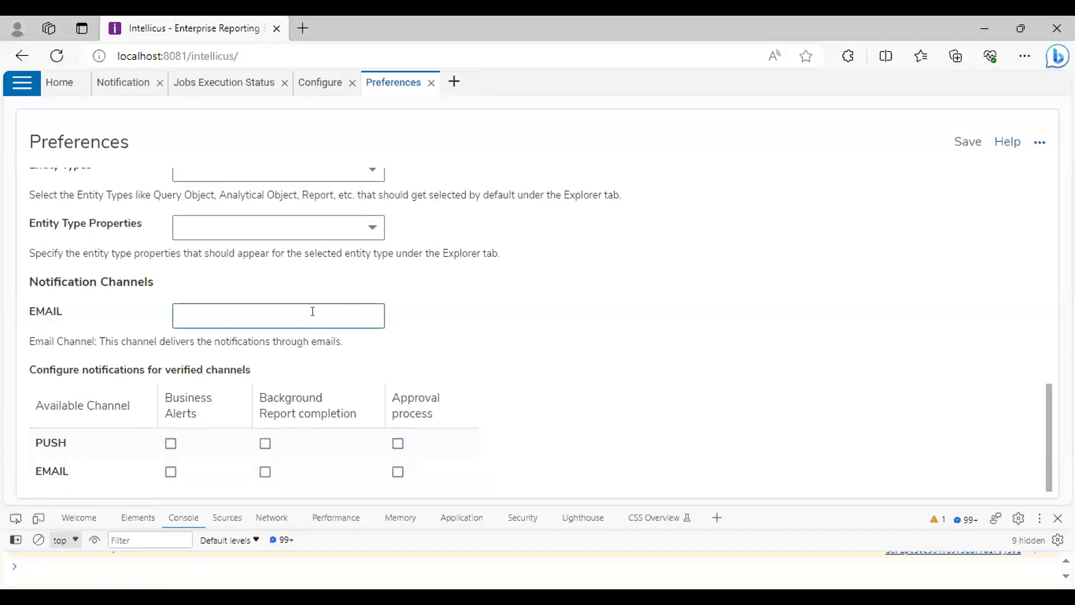
pyautogui.click(24, 90)
pyautogui.click(39, 417)
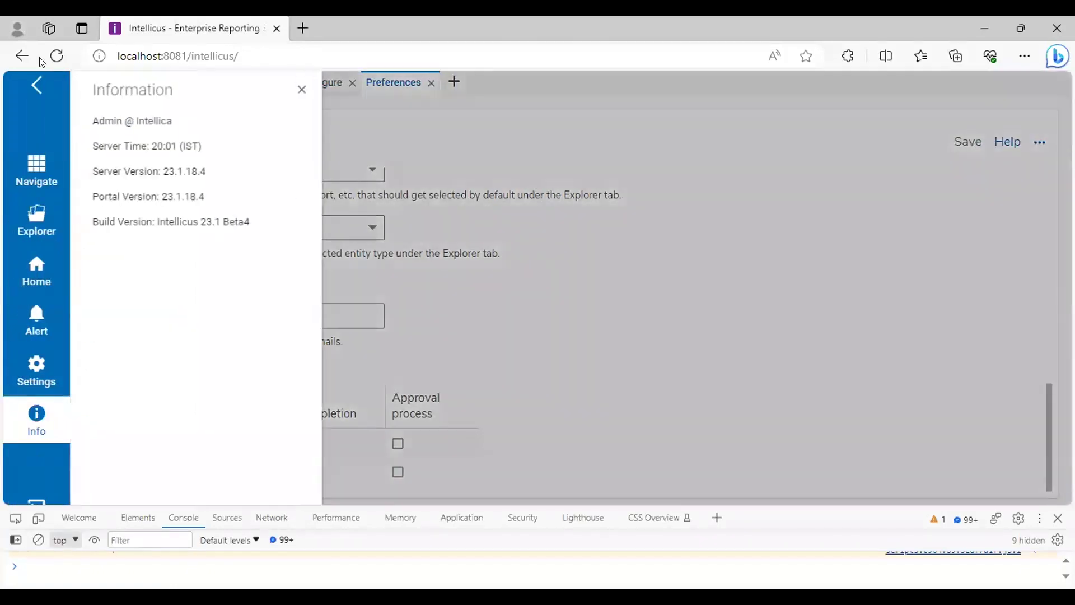
pyautogui.click(30, 94)
# Enter the admin e-mail address in the EMAIL notification channel field
pyautogui.click(197, 304)
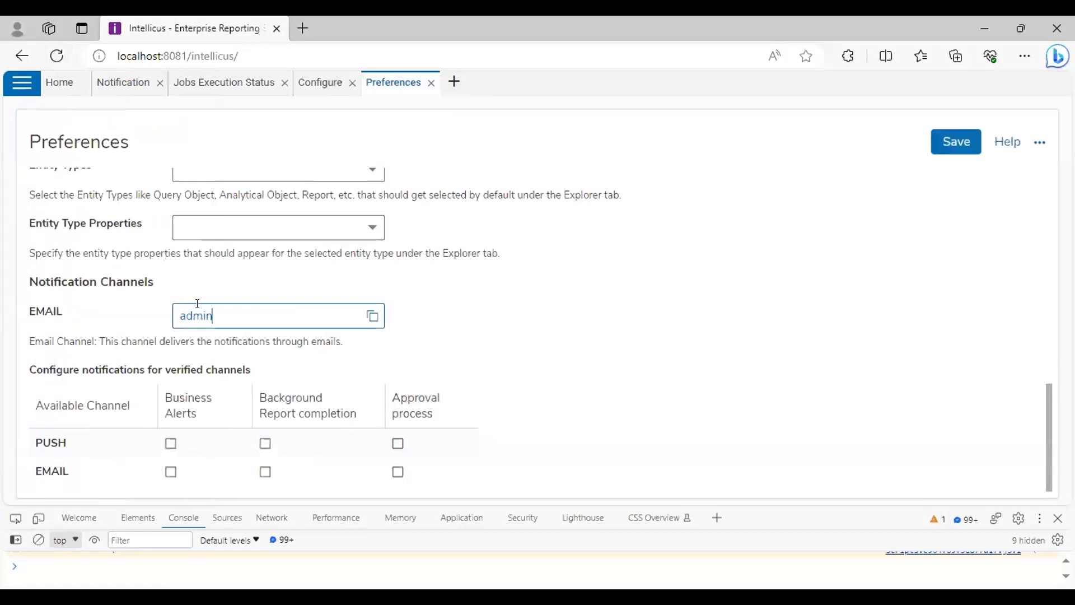
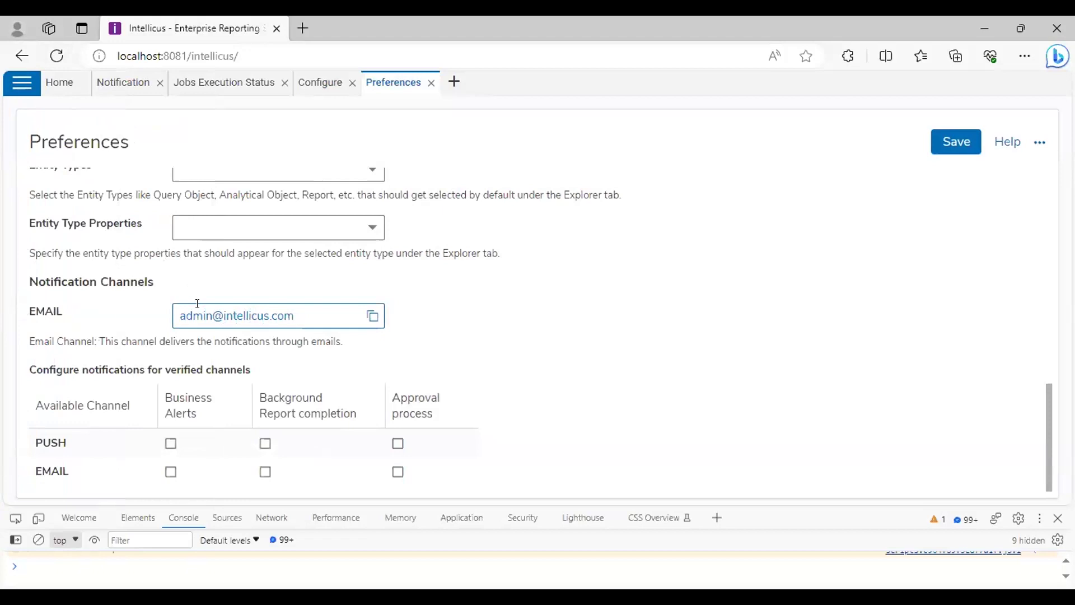
pyautogui.moveTo(180, 315); pyautogui.dragTo(467, 326)
pyautogui.click(470, 327)
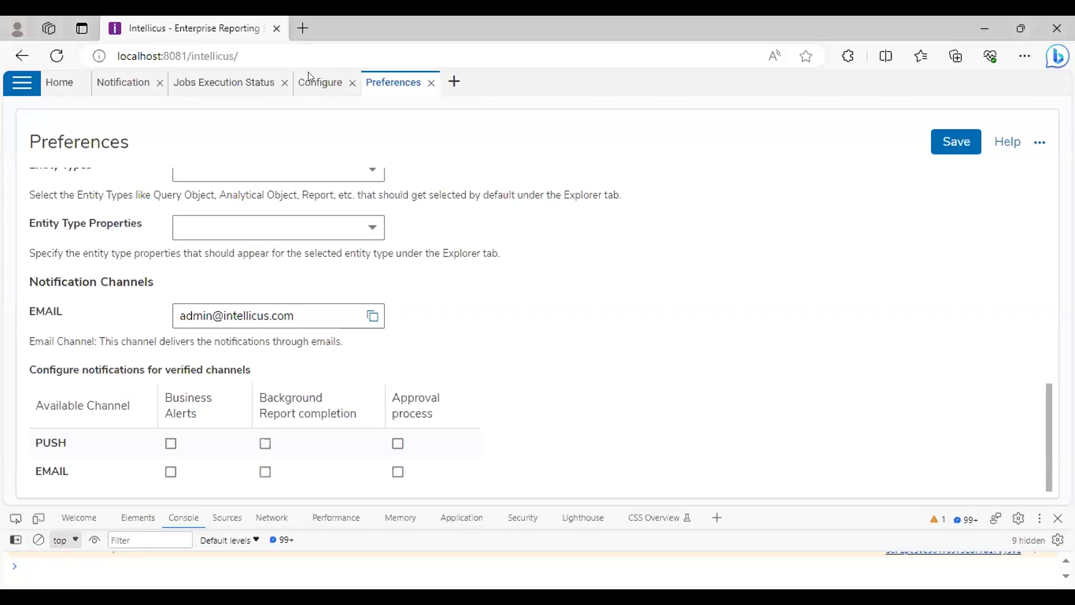
pyautogui.click(122, 82)
pyautogui.rightClick(126, 82)
pyautogui.click(152, 164)
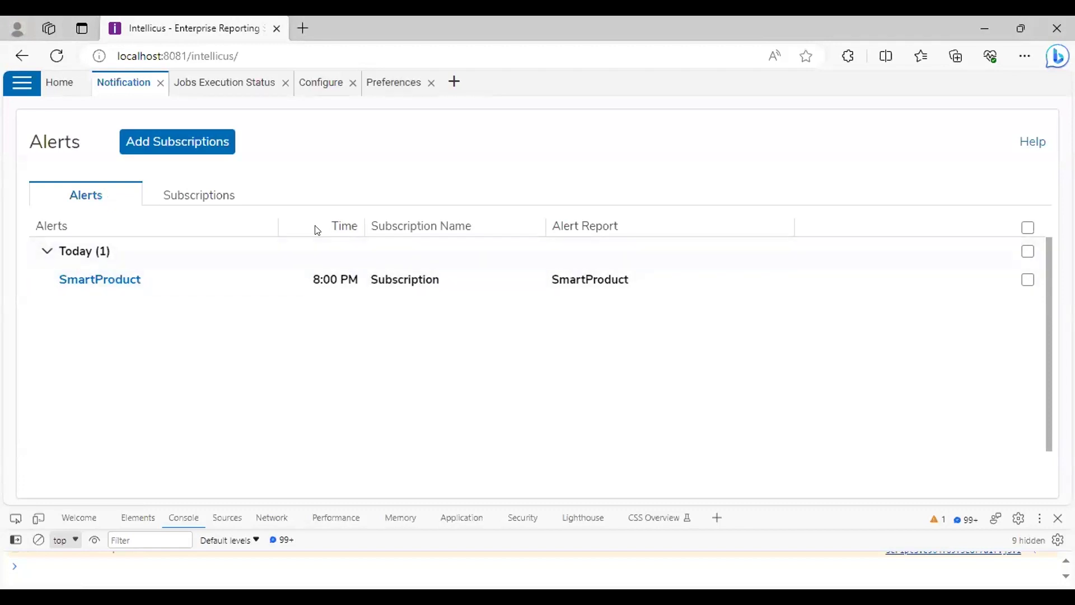
pyautogui.click(374, 90)
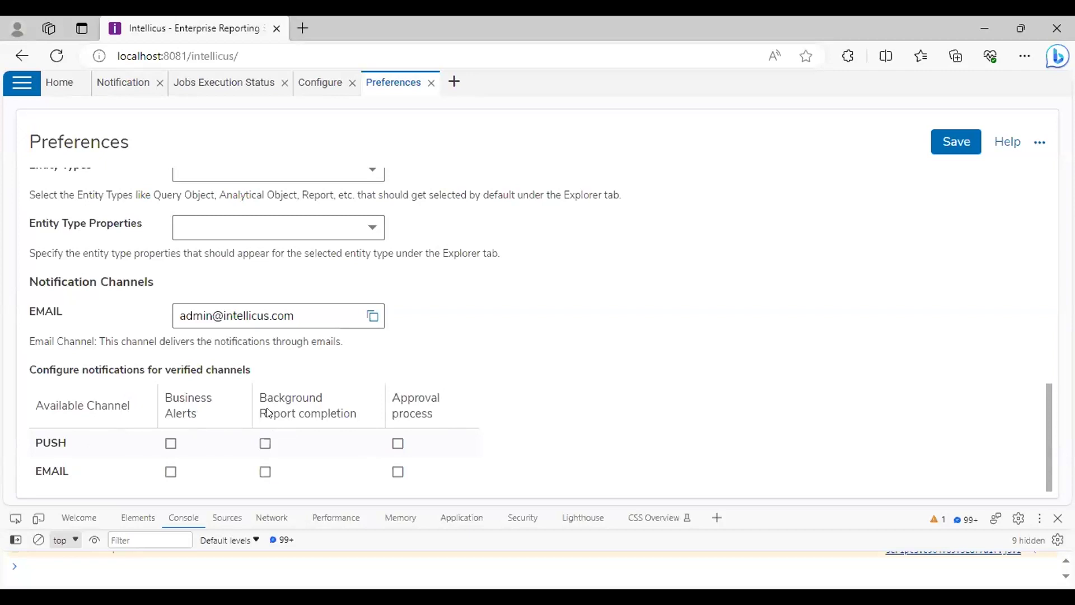
# Tick PUSH for Business Alerts and Approval process, EMAIL for Background Report completion and Approval process
pyautogui.click(262, 442)
pyautogui.click(398, 444)
pyautogui.click(397, 472)
pyautogui.click(171, 443)
pyautogui.click(171, 471)
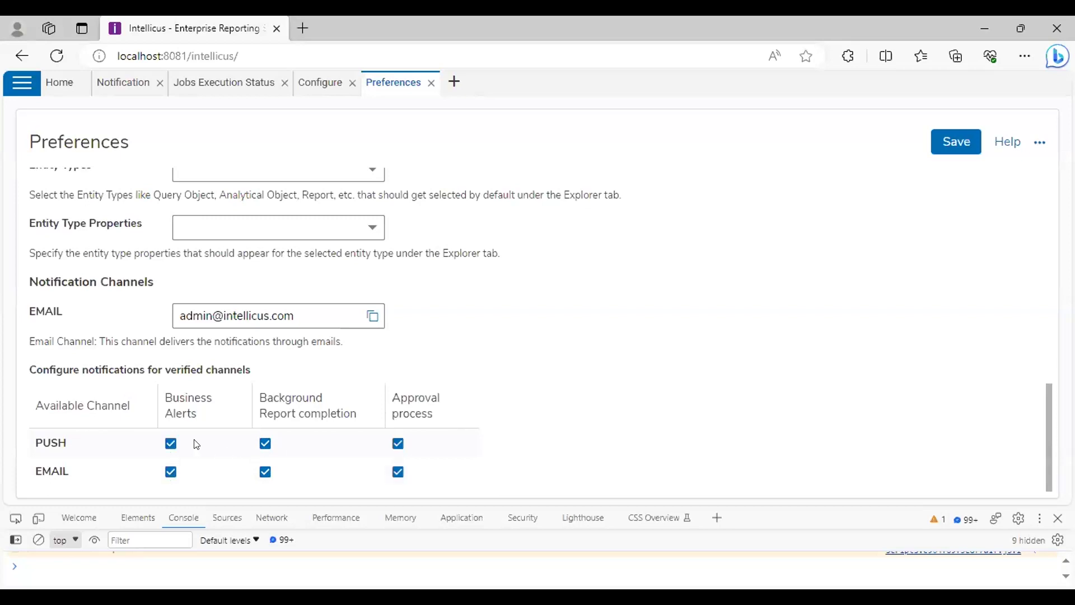
pyautogui.click(167, 443)
pyautogui.click(171, 471)
pyautogui.click(264, 446)
# Save the notification preferences and recheck the saved values
pyautogui.click(943, 136)
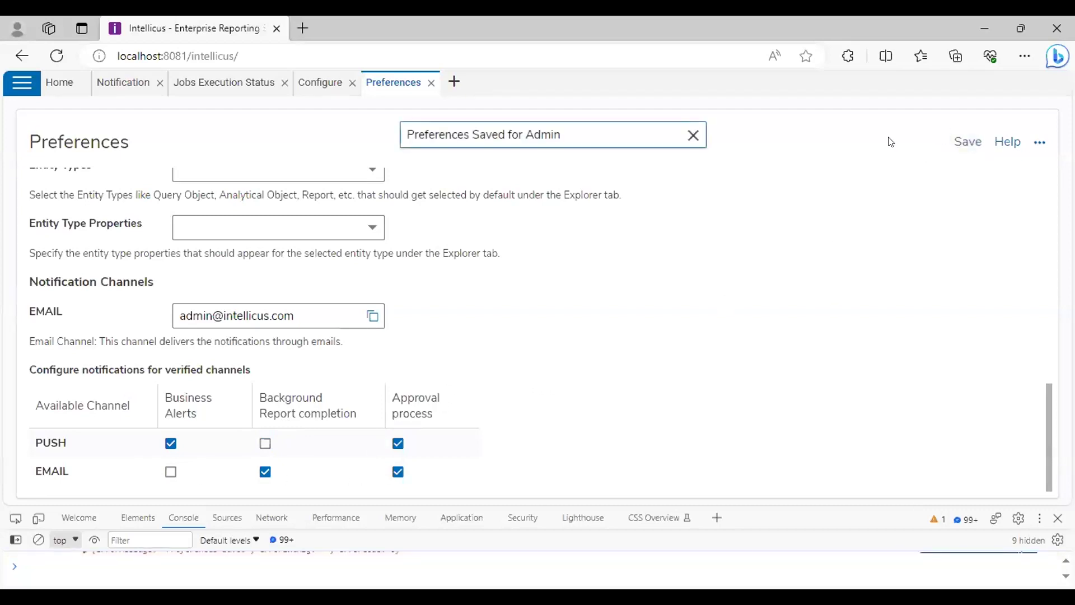
pyautogui.scroll(-1, 771, 292)
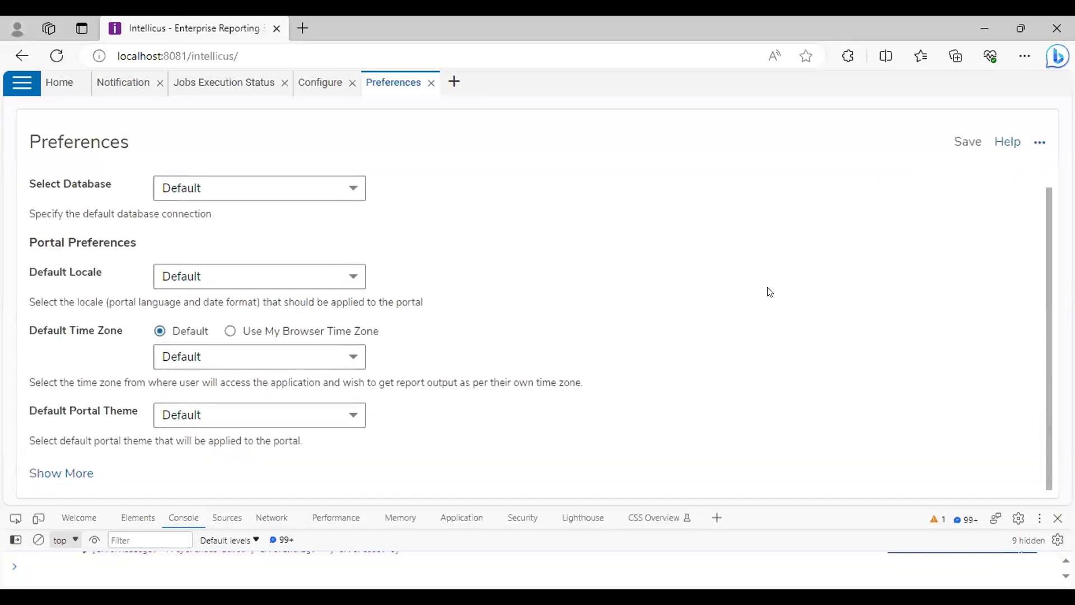
pyautogui.click(61, 472)
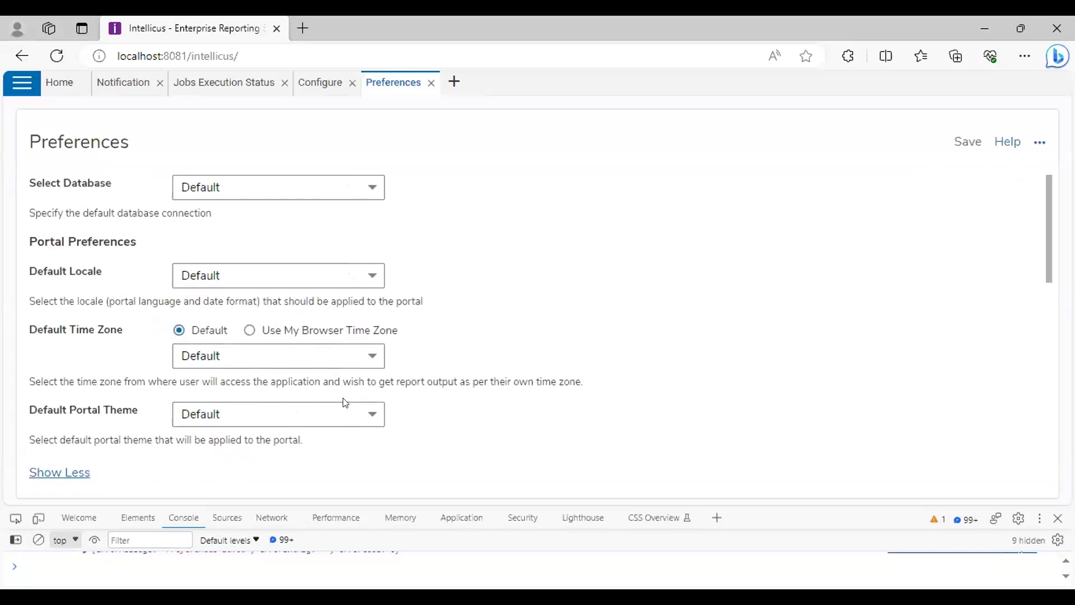
pyautogui.scroll(-10, 446, 322)
pyautogui.scroll(-2, 448, 315)
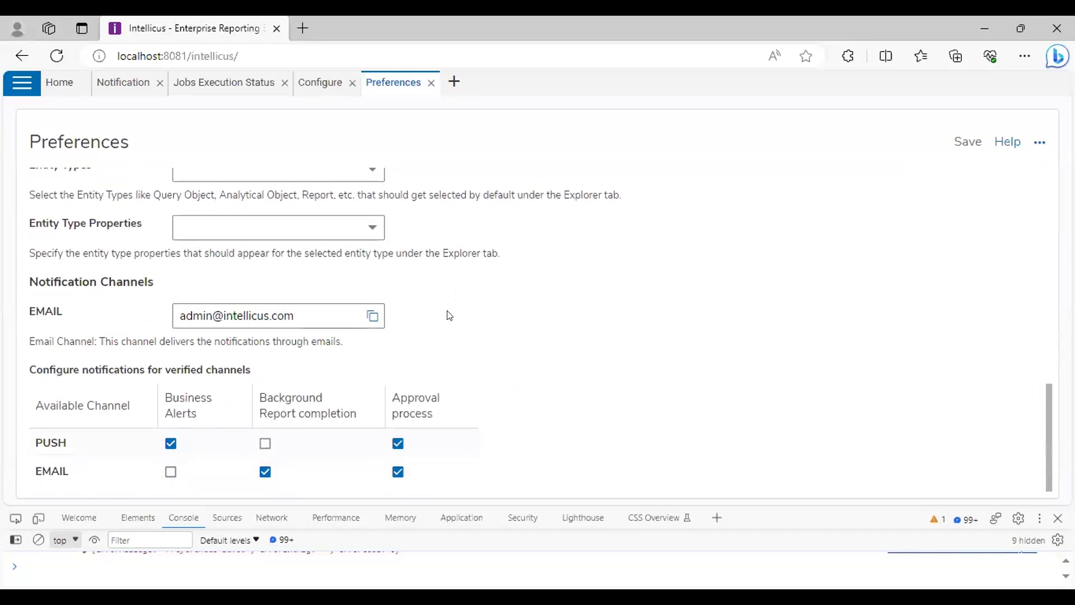